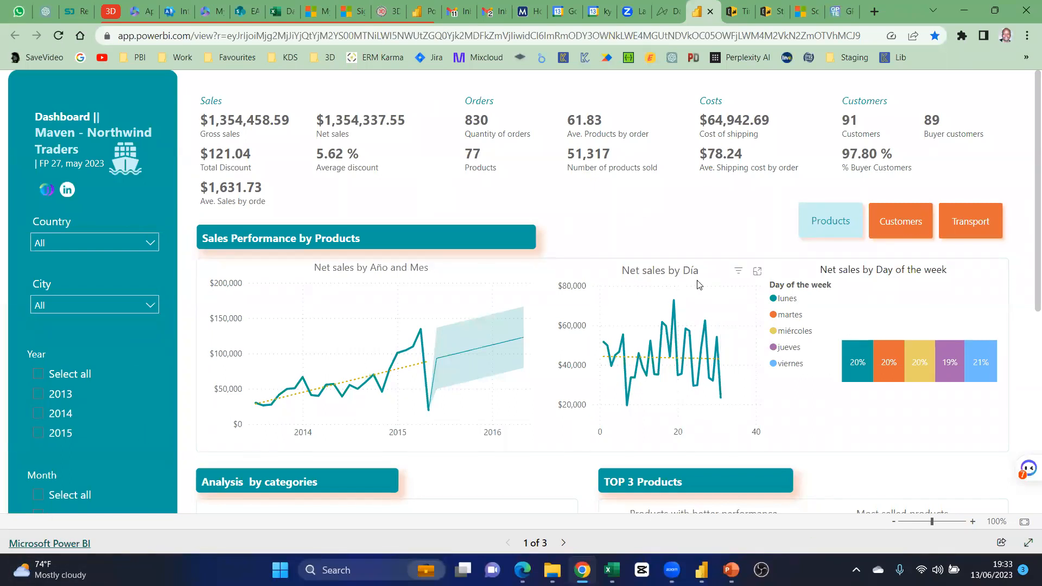
Review the Products page of the dashboard and cross-filter it by the peak month in the Net sales by Año and Mes chart, clearing that selection again
scroll(698, 280, down, 3)
scroll(700, 285, down, 2)
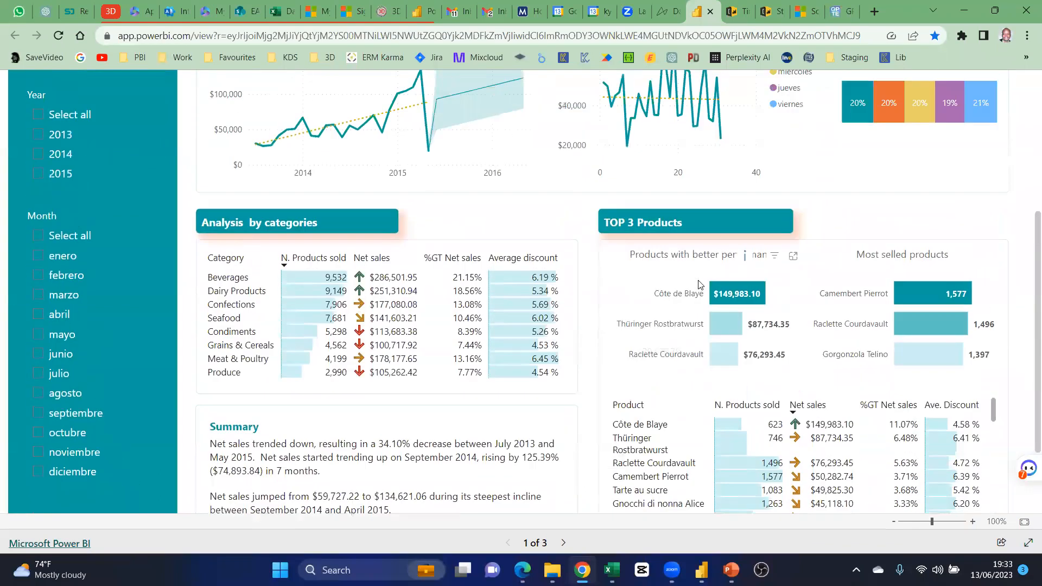
scroll(700, 284, up, 5)
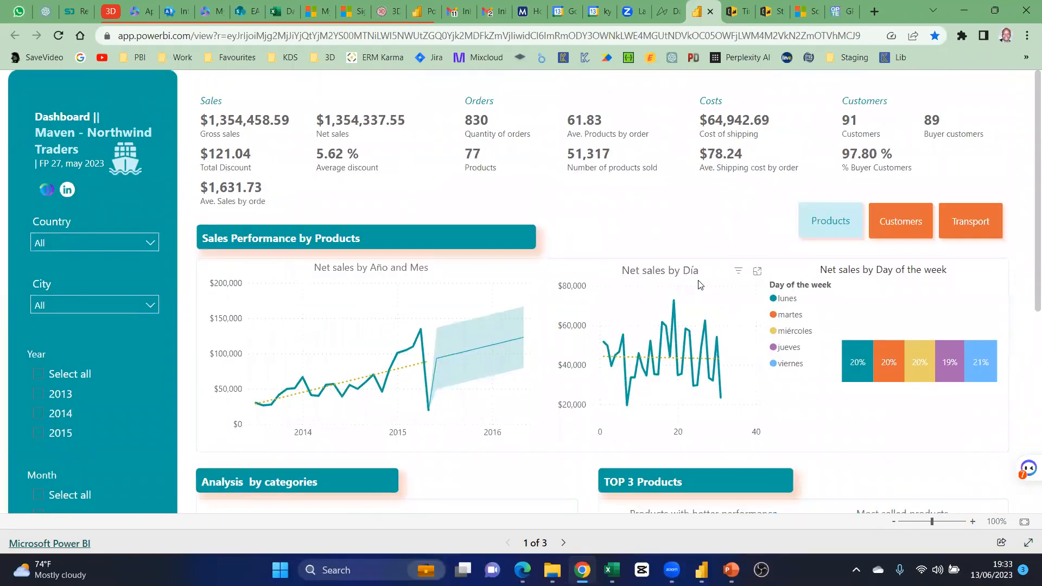
scroll(700, 285, down, 7)
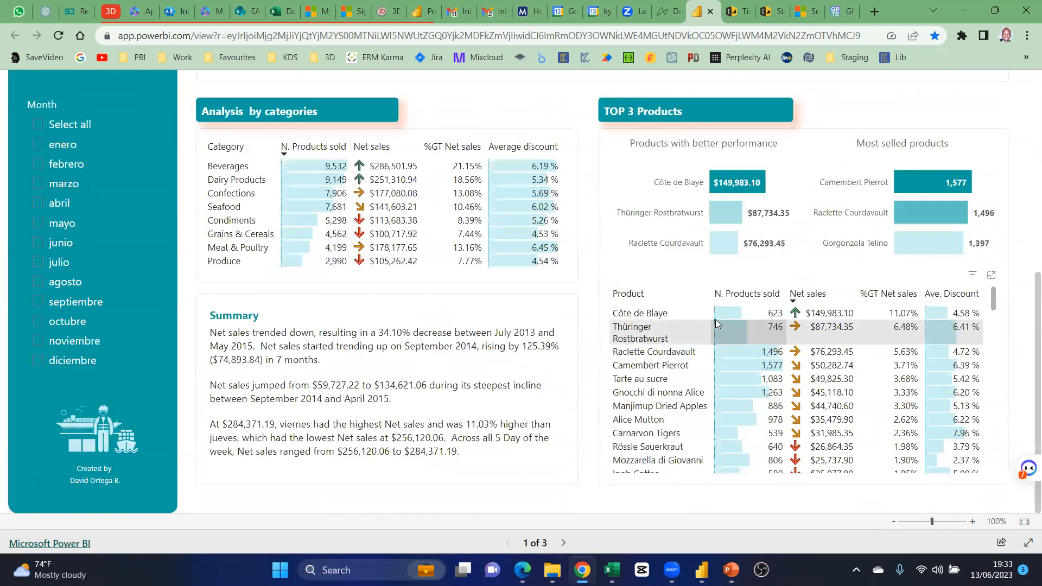
scroll(716, 324, up, 7)
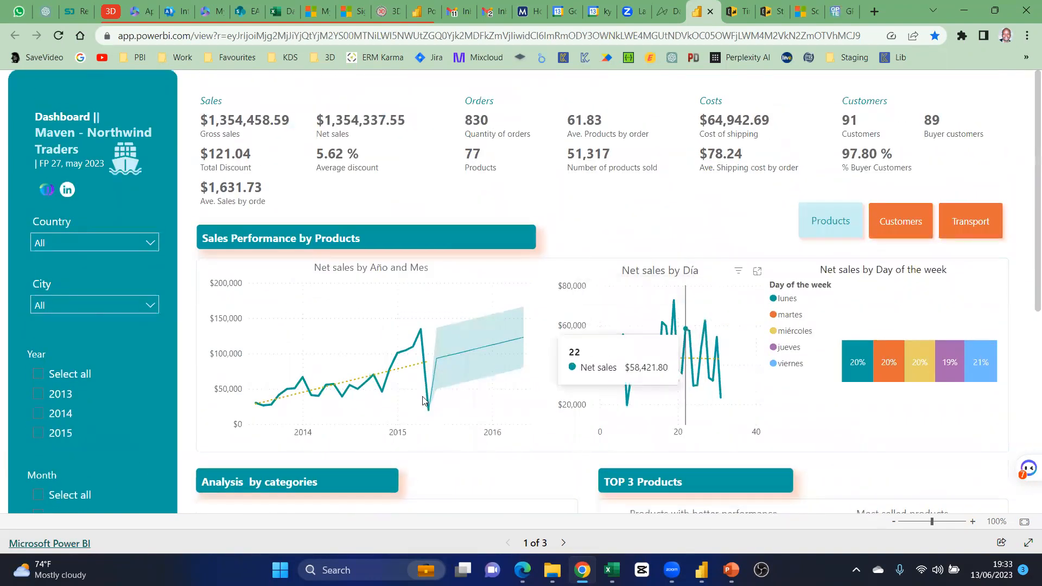
click(421, 334)
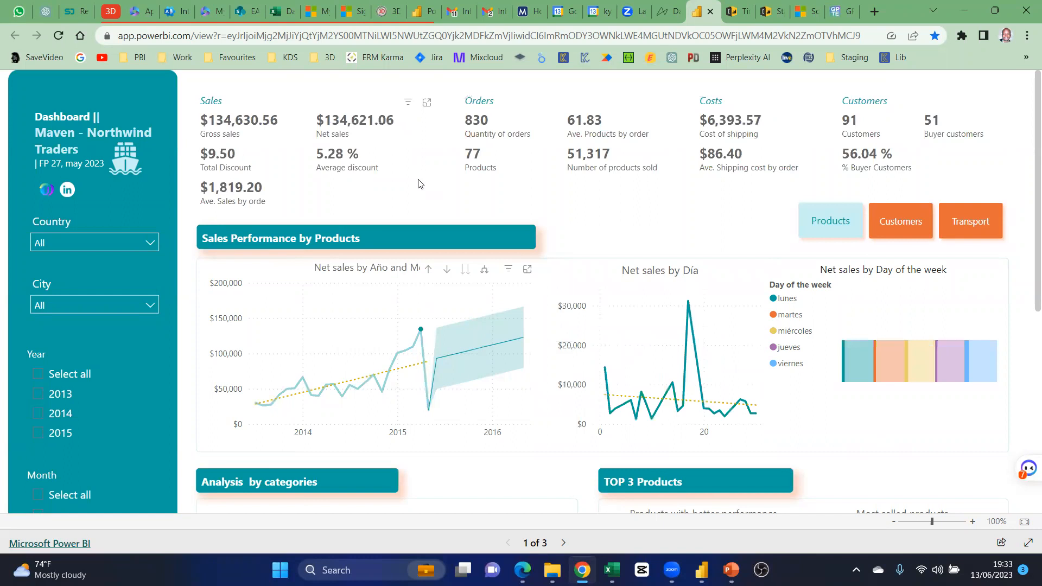
click(421, 332)
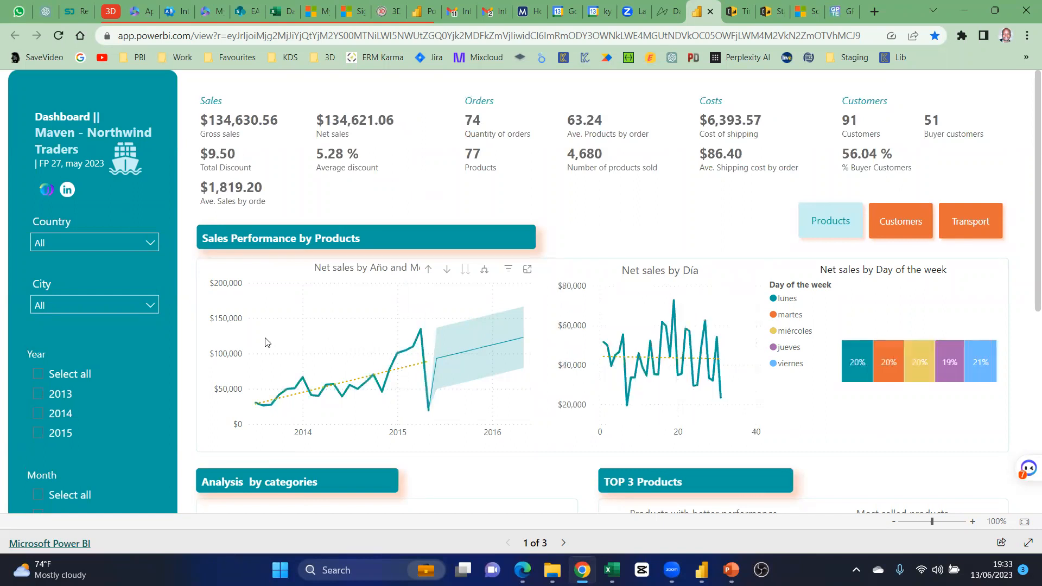
Filter the report to year 2013 to review the category and product tables, and reselect all years
click(44, 393)
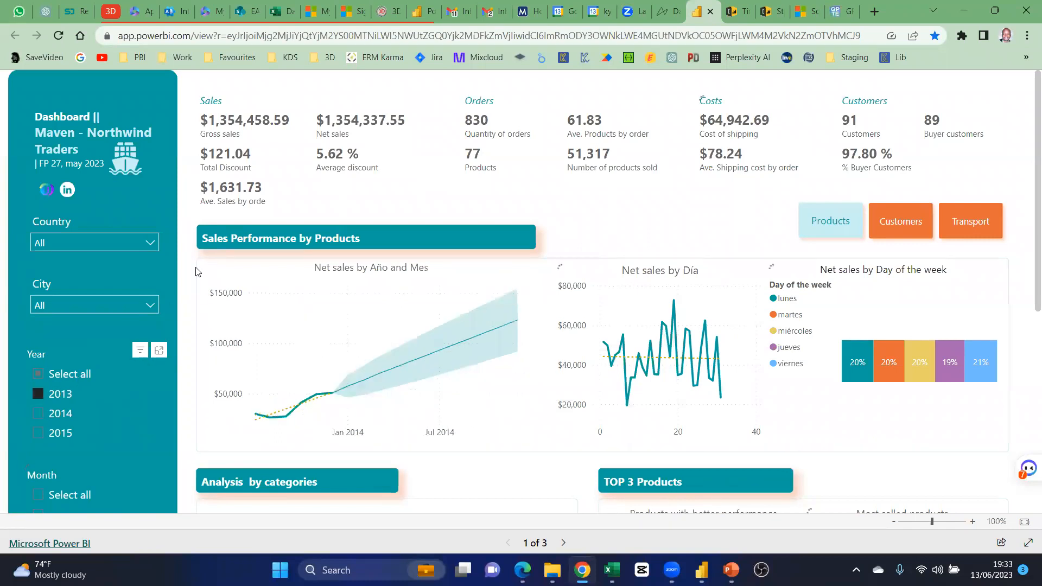
scroll(611, 366, down, 3)
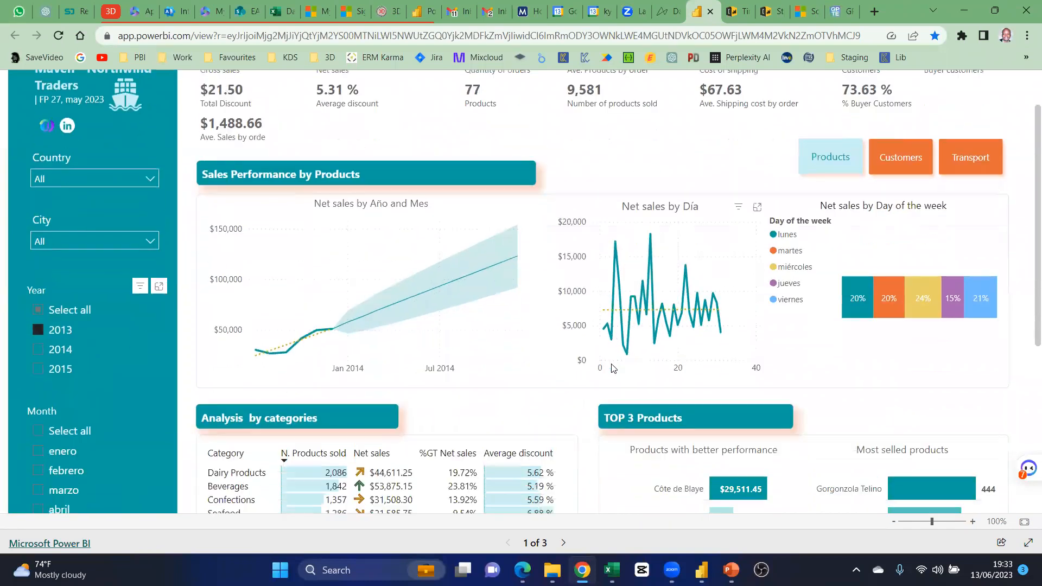
scroll(606, 371, down, 3)
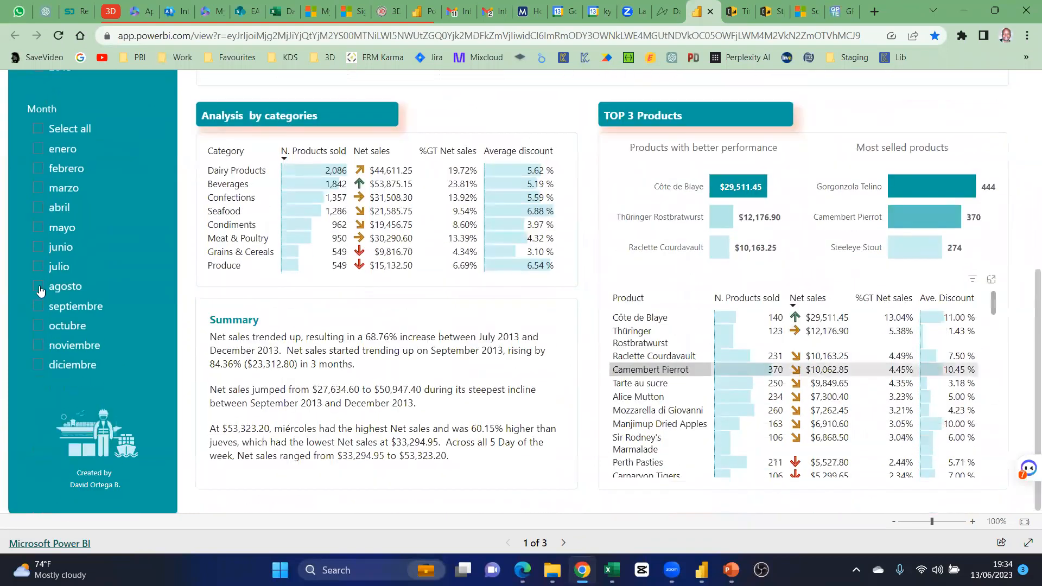
scroll(72, 300, up, 5)
click(70, 276)
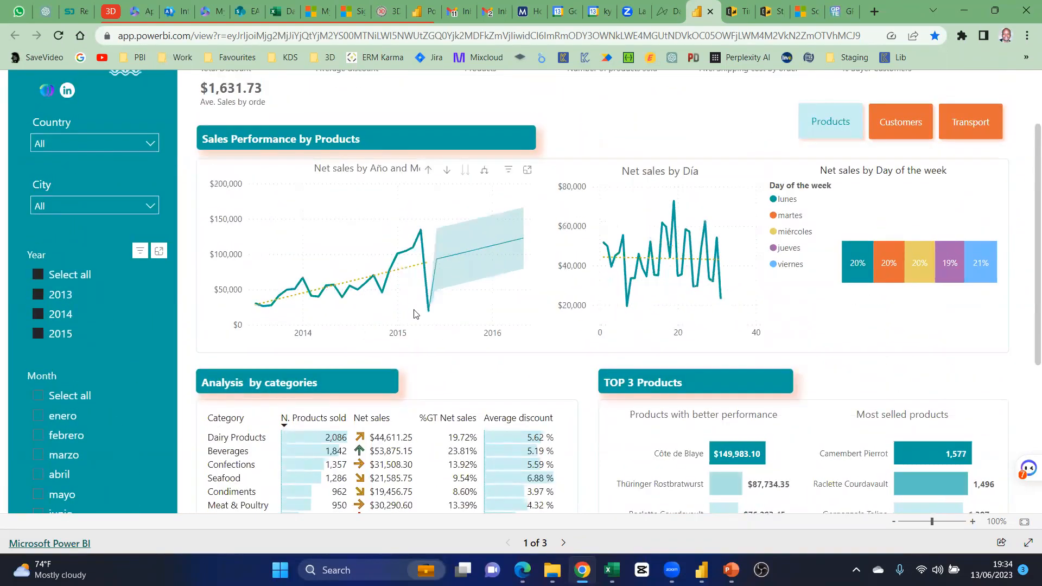
Examine the all-years KPI cards, net sales charts, category analysis and top 3 products on the Products page
scroll(643, 294, up, 2)
scroll(641, 293, up, 2)
scroll(599, 265, down, 7)
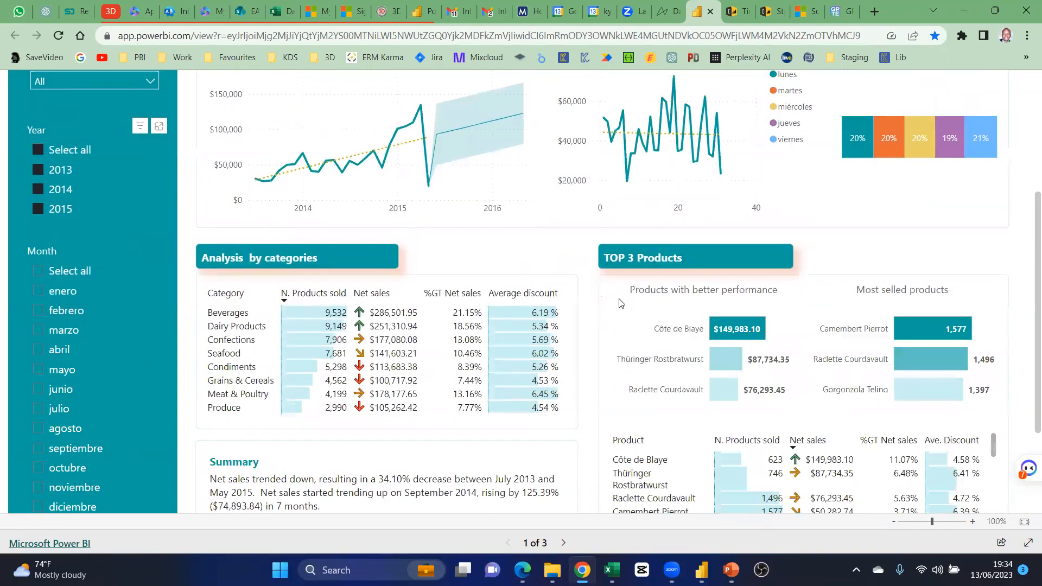
scroll(600, 265, up, 7)
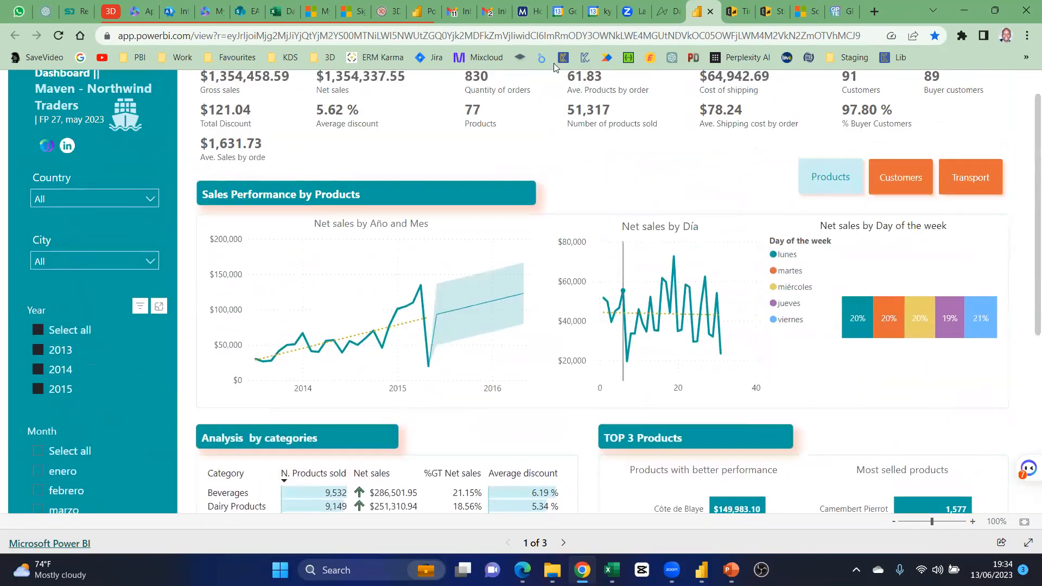
scroll(521, 167, down, 7)
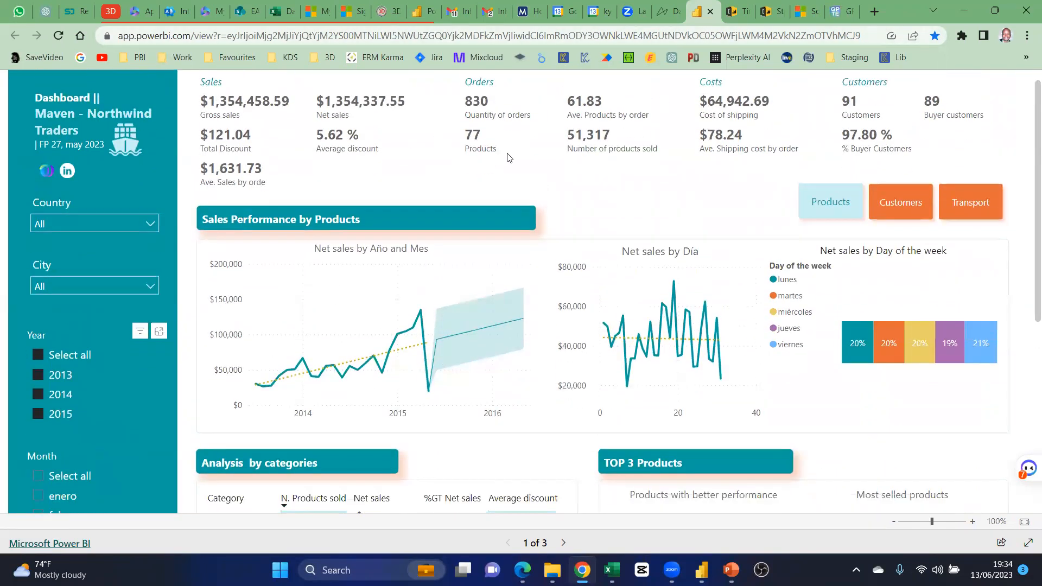
scroll(493, 226, up, 7)
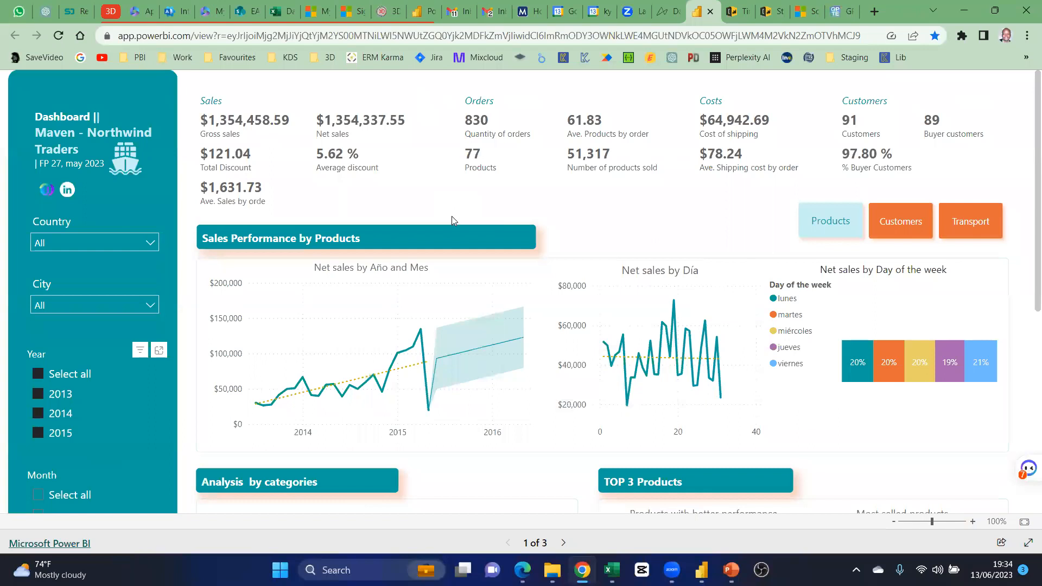
scroll(452, 220, down, 2)
scroll(715, 264, up, 2)
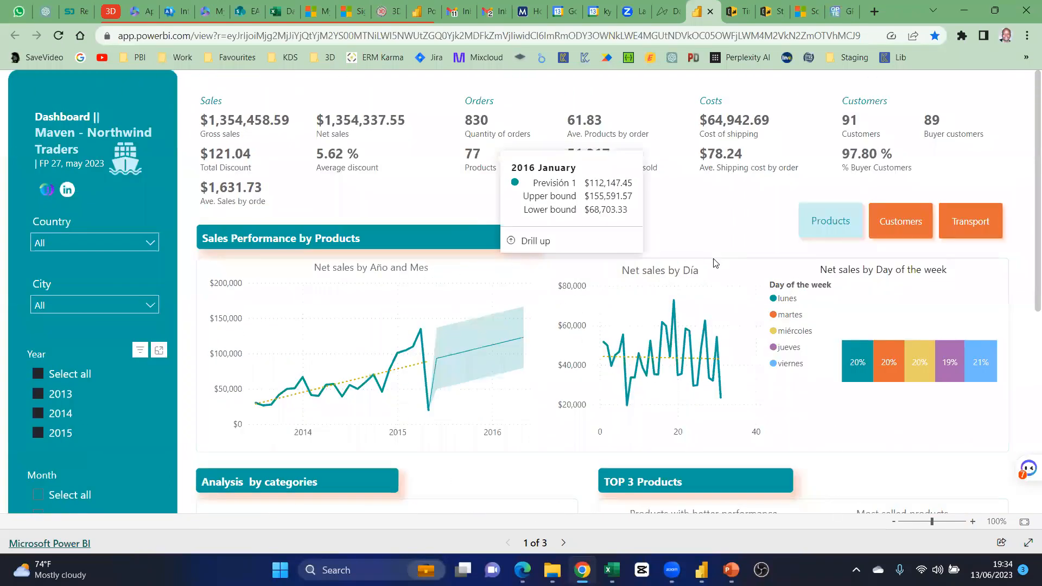
scroll(715, 264, down, 5)
scroll(421, 279, up, 5)
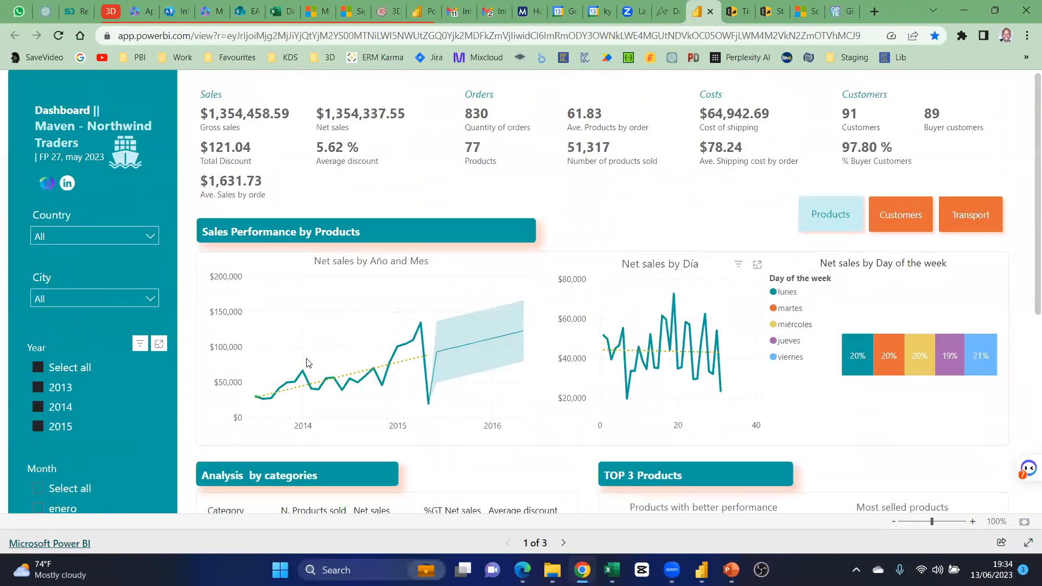
Switch to the blank Excel workbook and go to the first row of column I
click(612, 570)
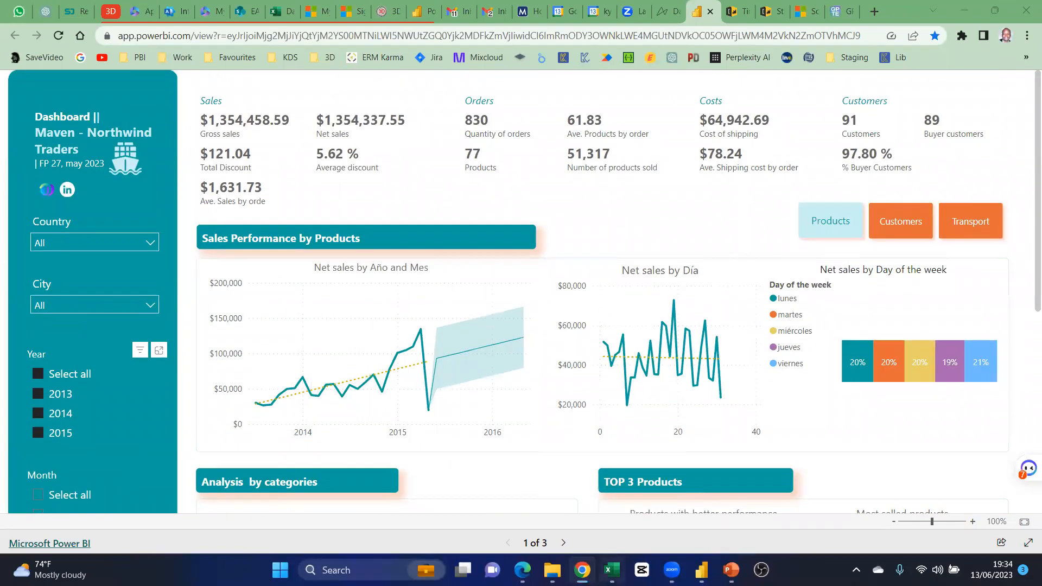
scroll(142, 232, up, 5)
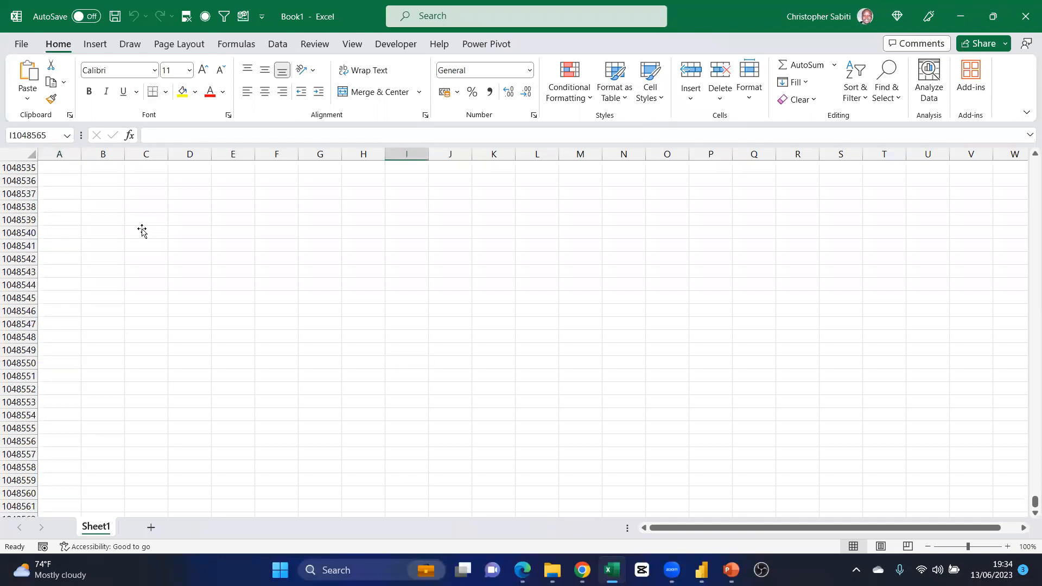
key(ctrl+Up)
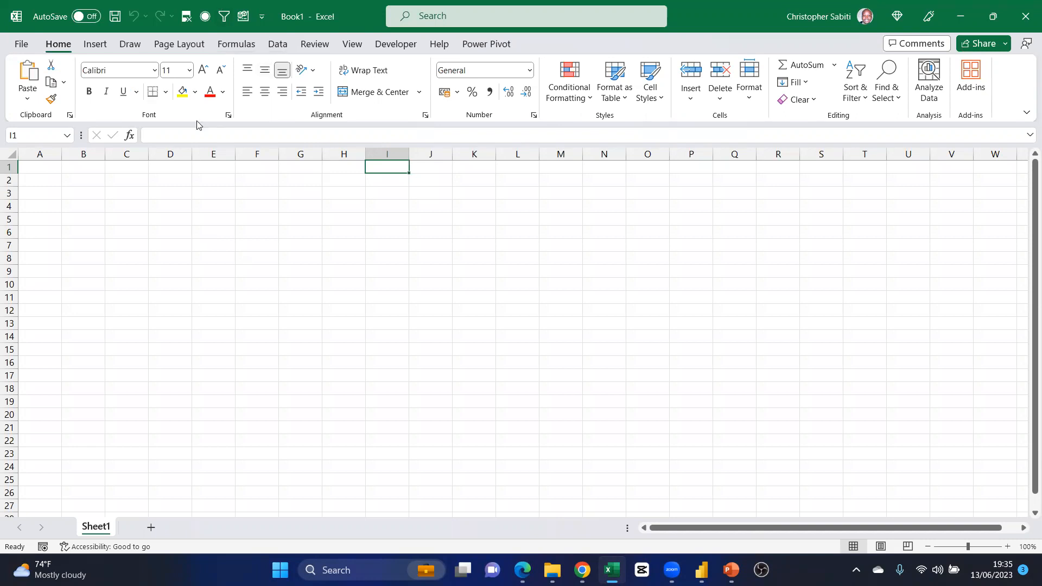
View the source categories offered by Get Data and return to the sheet at cell G7
click(278, 45)
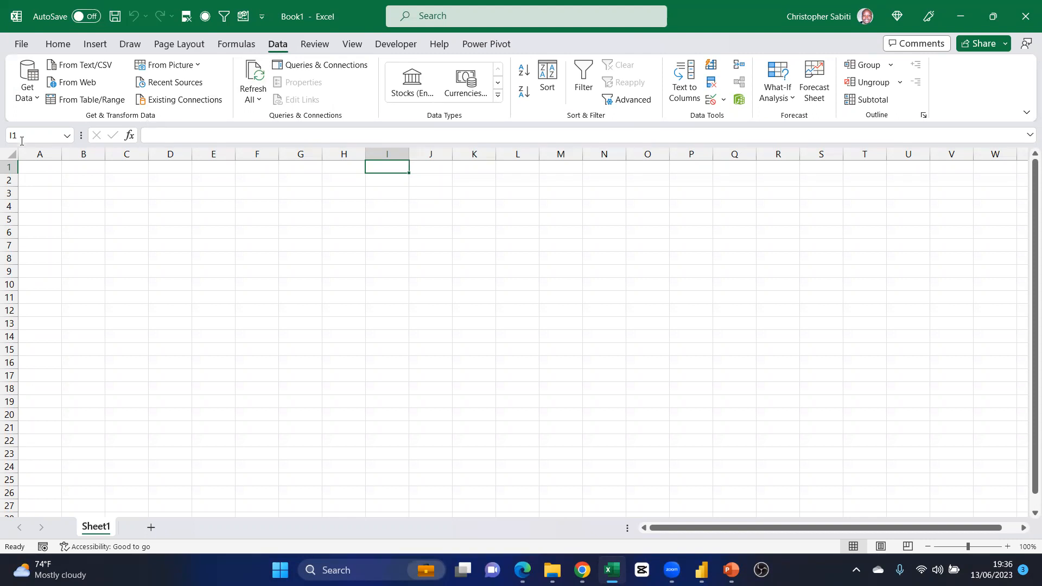
click(34, 104)
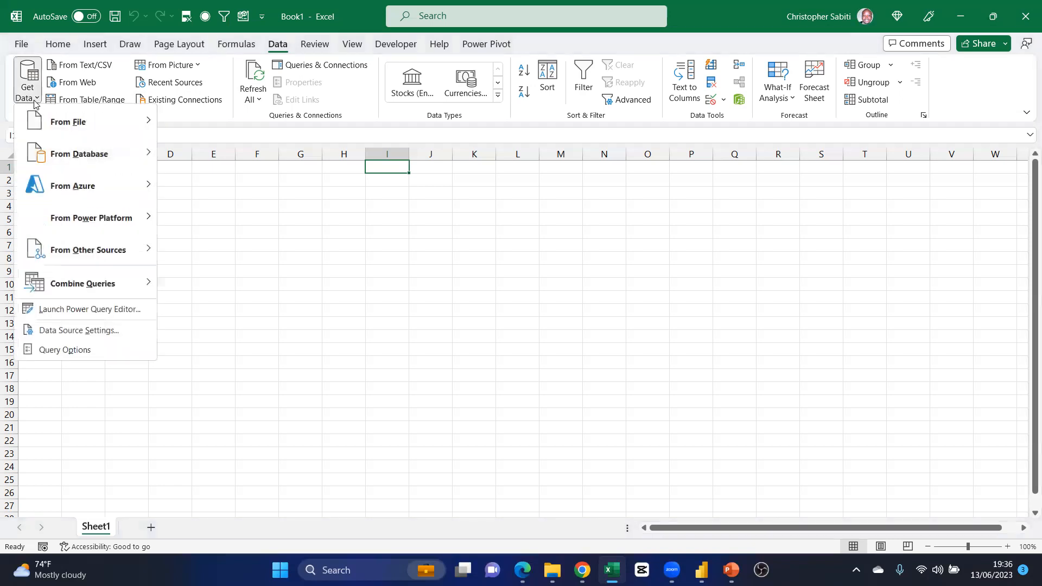
click(313, 243)
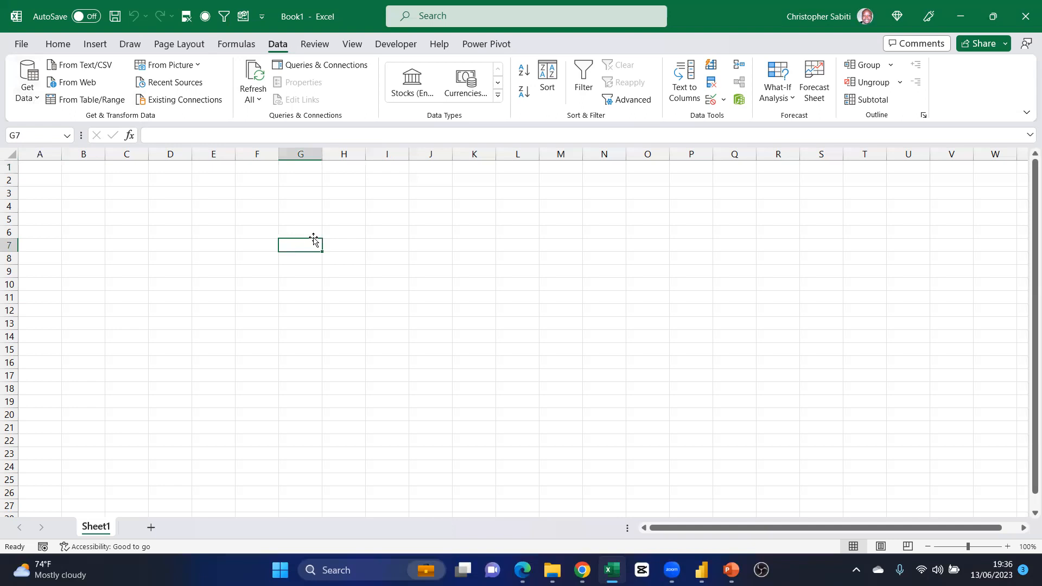
Enter the letters E, T and L in cells G7, H7 and I7
text(E)
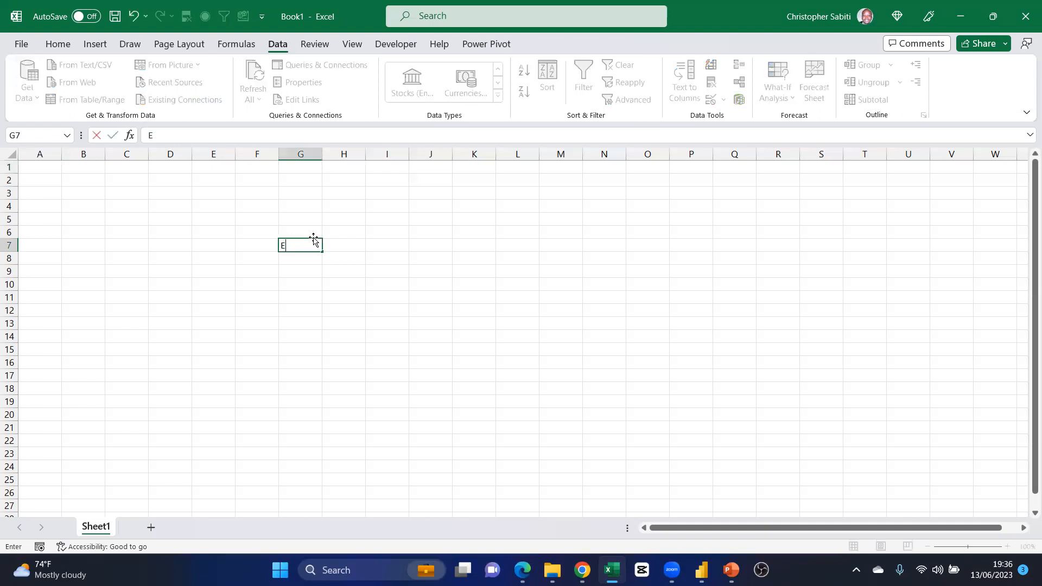
click(363, 251)
text(T)
click(422, 249)
click(398, 243)
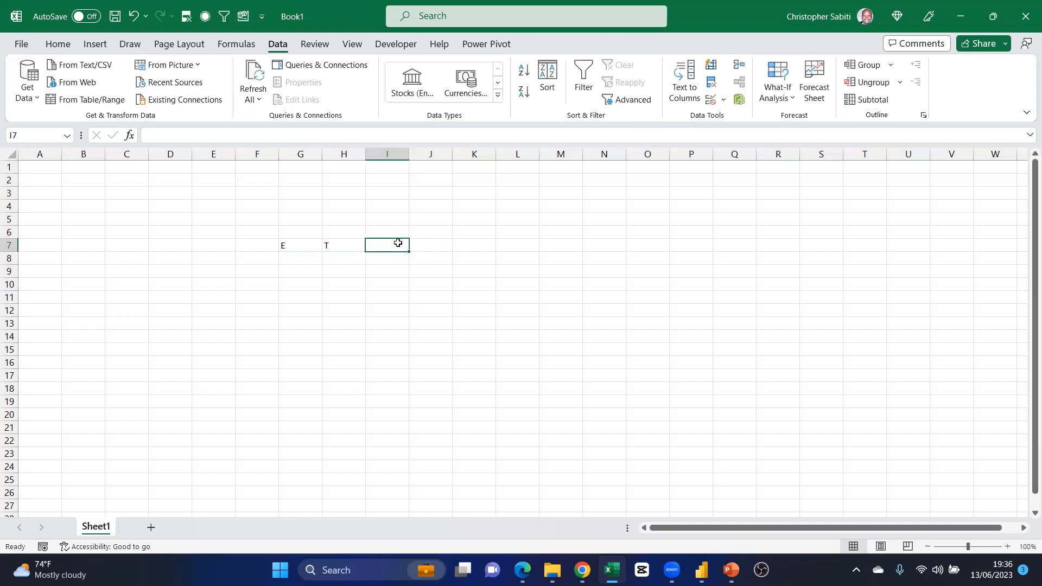
text(L)
click(404, 296)
Make the range G5:I11 around the E, T and L letters bold
drag(291, 221, 402, 296)
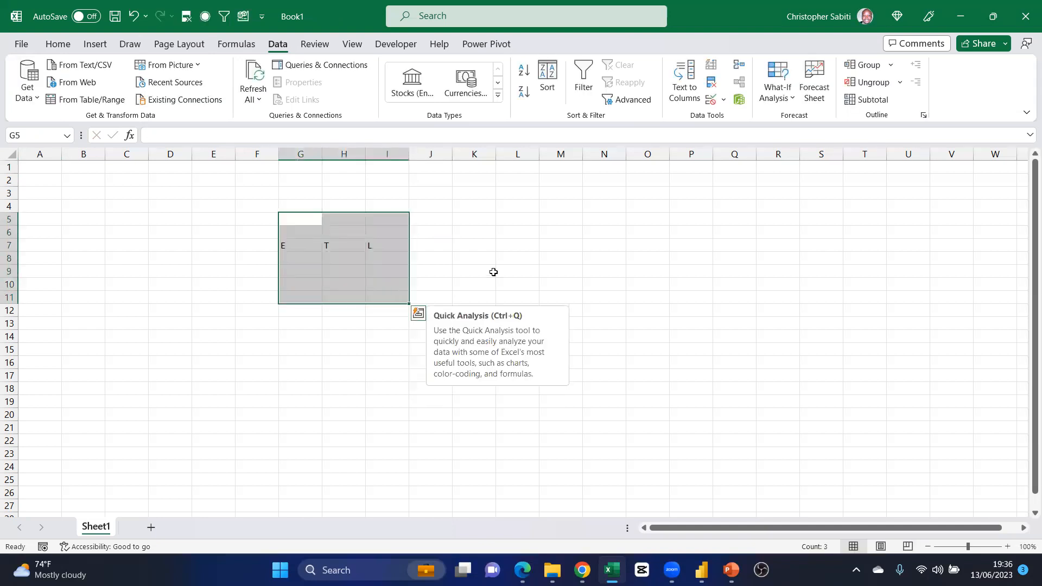
key(ctrl+b)
click(535, 272)
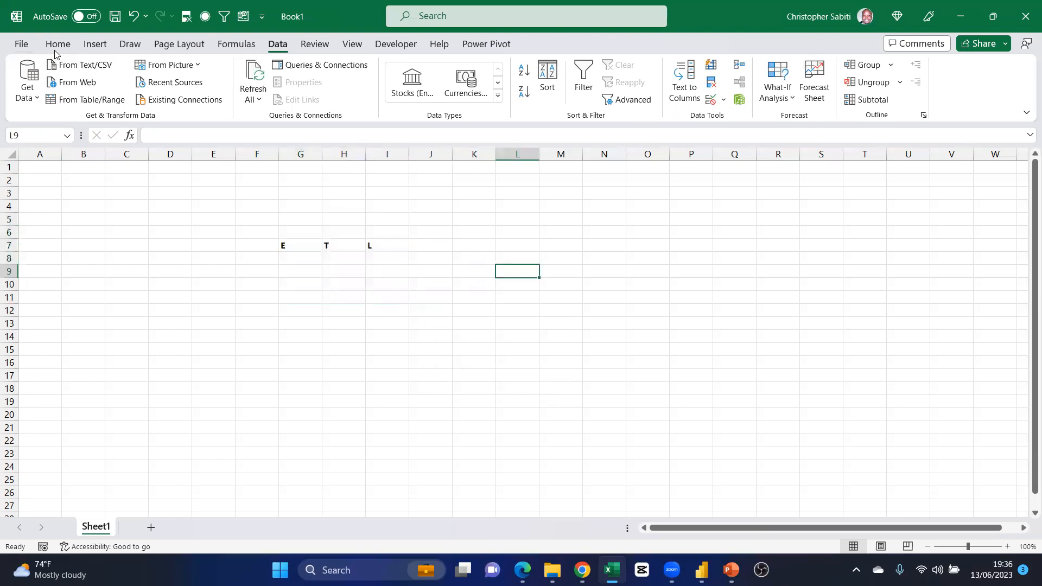
click(24, 44)
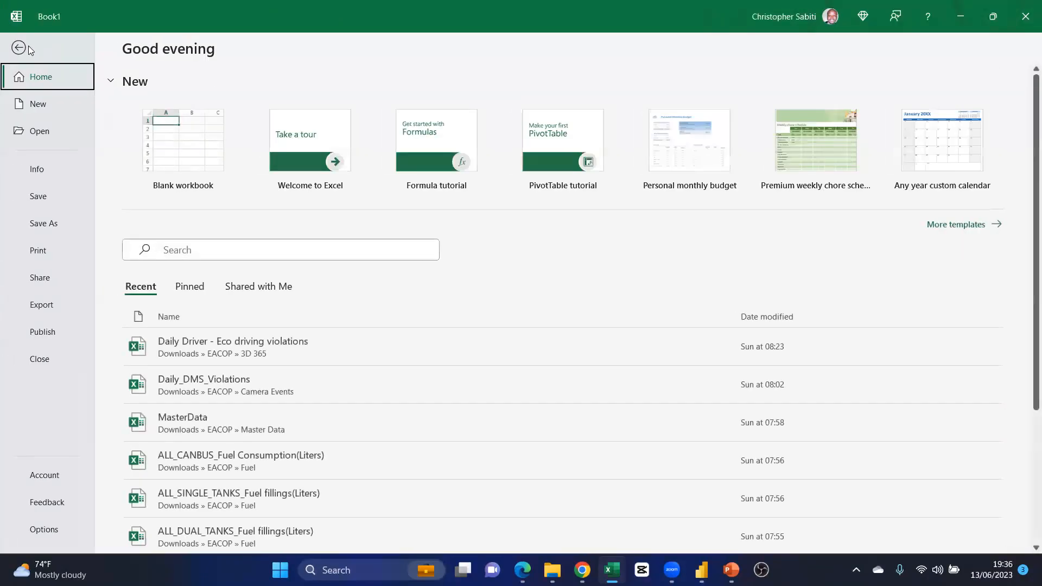
key(Escape)
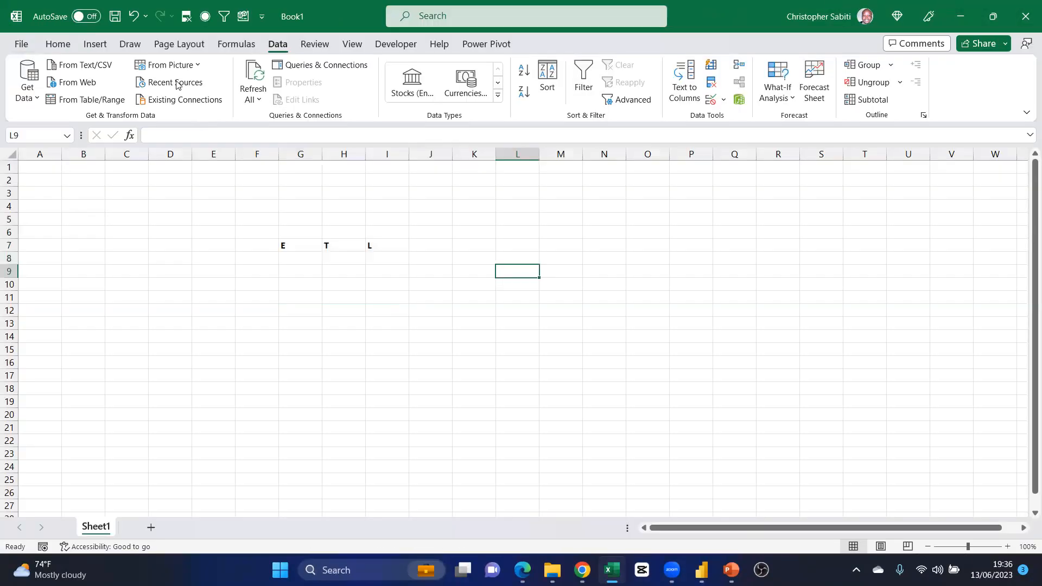
Increase the font size of the range D2:M17 to 36
click(58, 43)
drag(225, 205, 478, 337)
click(679, 298)
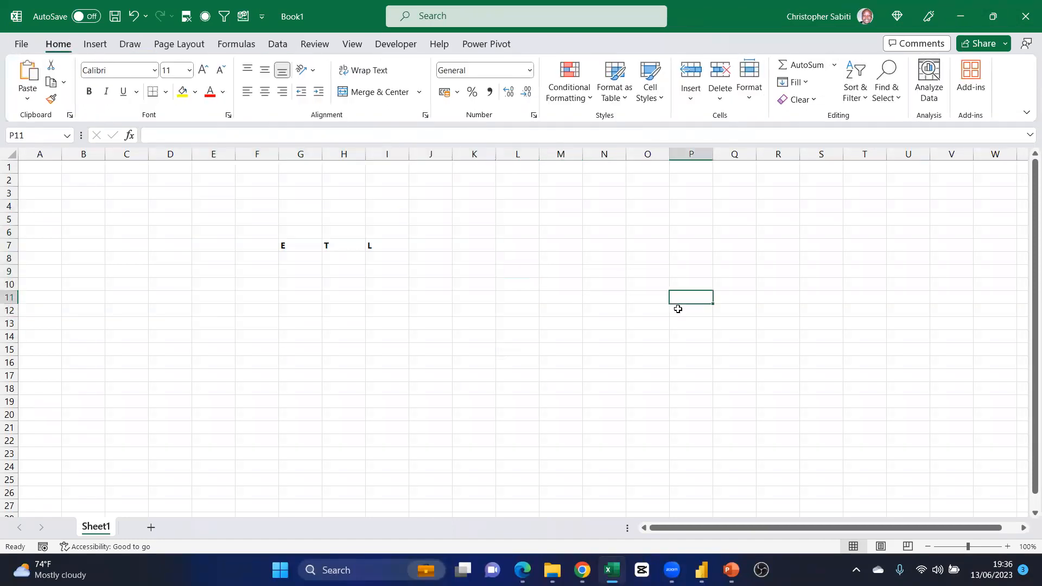
drag(171, 179, 565, 375)
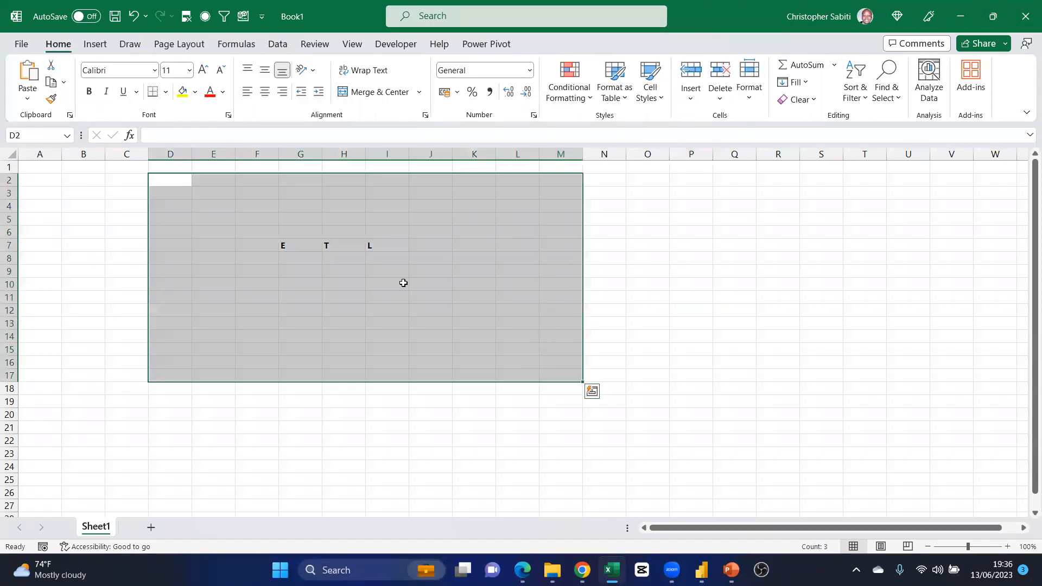
click(203, 72)
click(204, 73)
click(204, 73)
click(204, 74)
click(204, 73)
click(204, 73)
click(204, 74)
click(204, 73)
click(203, 74)
click(566, 390)
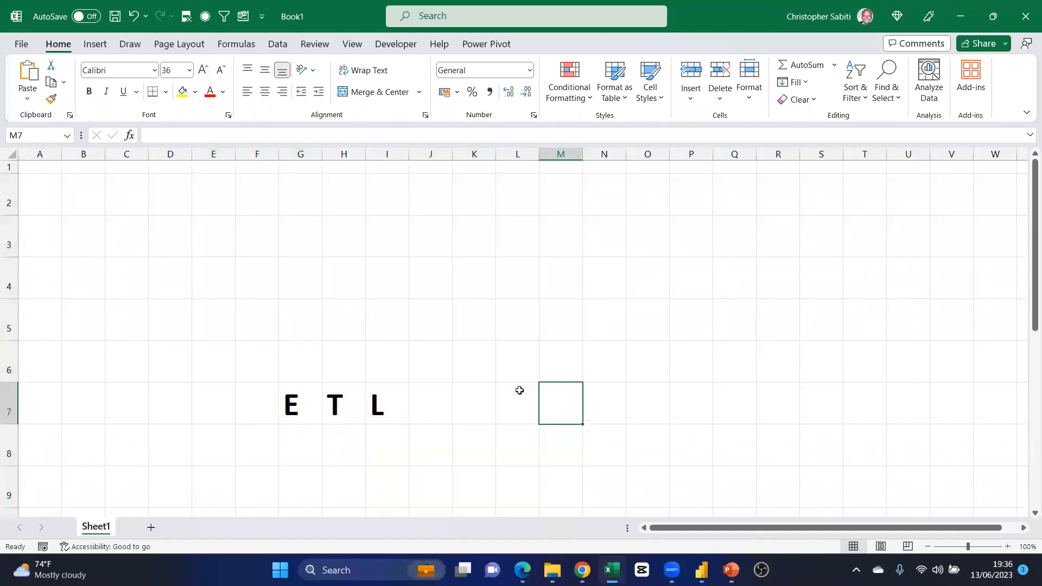
Widen columns G to J equally to about twice their width
scroll(390, 333, down, 1)
click(383, 326)
drag(292, 155, 454, 169)
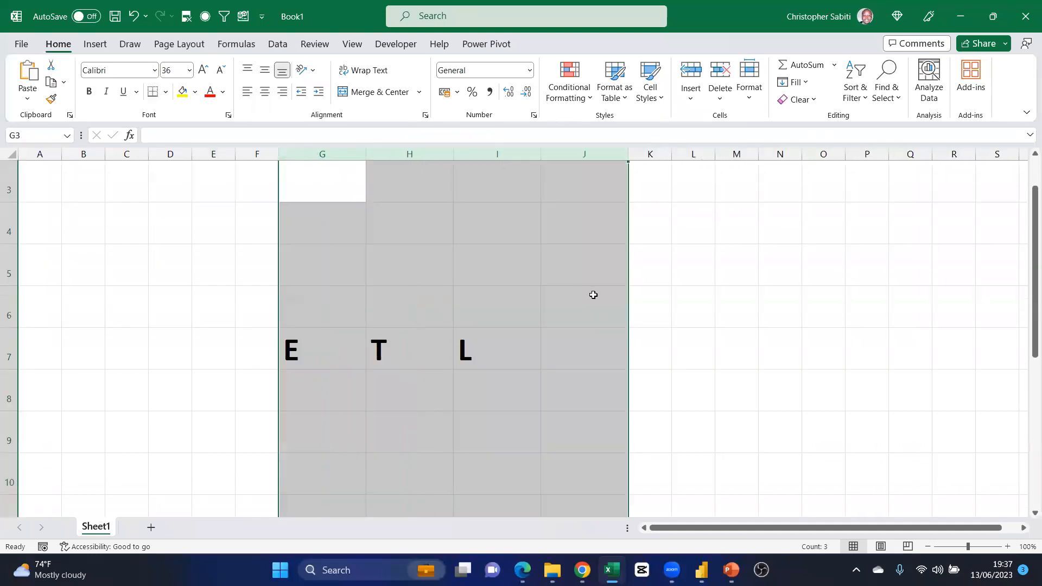
click(593, 295)
Enter "Extraction" in cell G8 below the E and autofit column G to the word
click(310, 357)
click(382, 362)
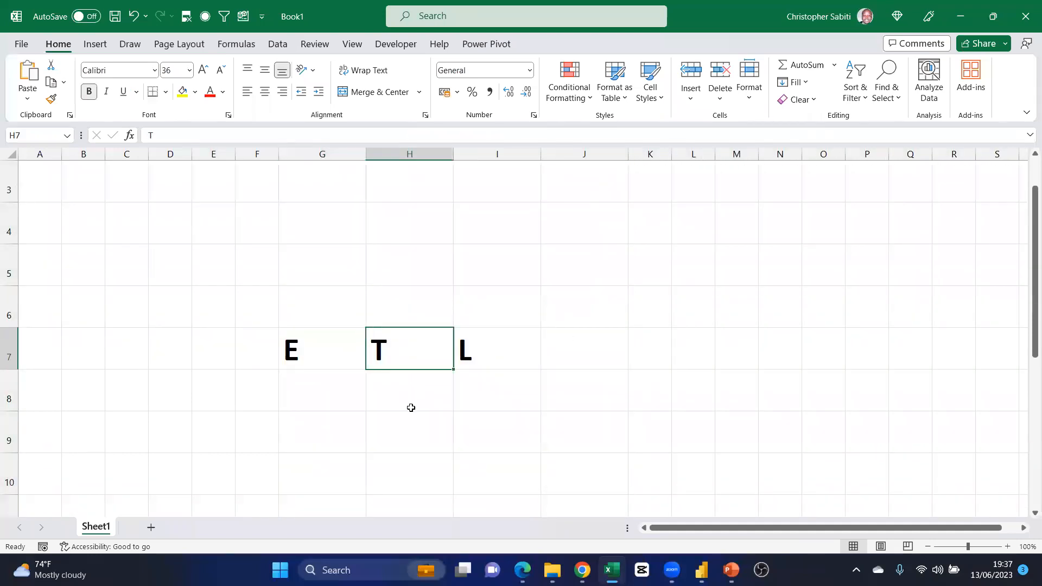
click(335, 400)
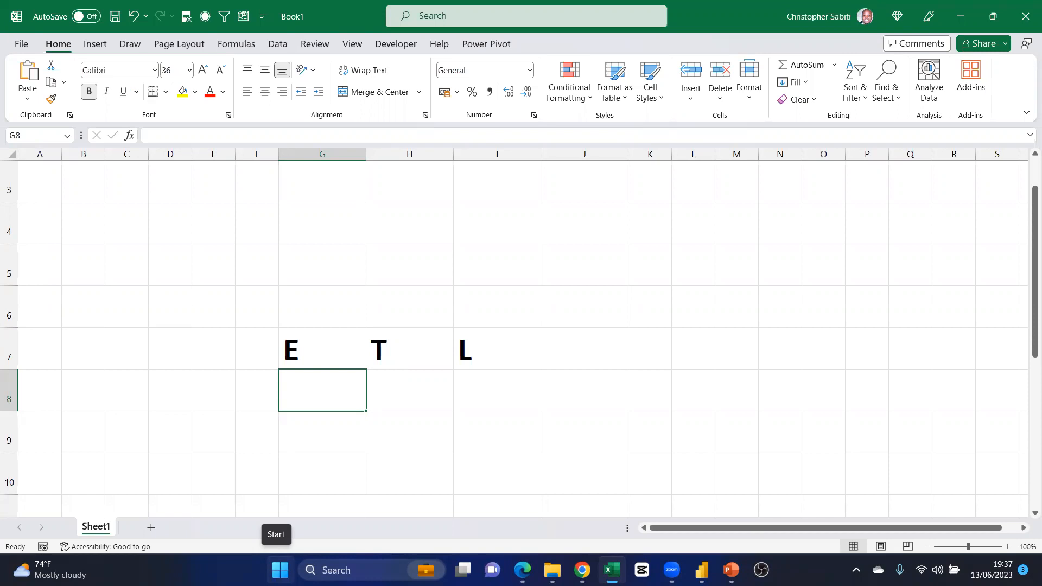
text(Ex)
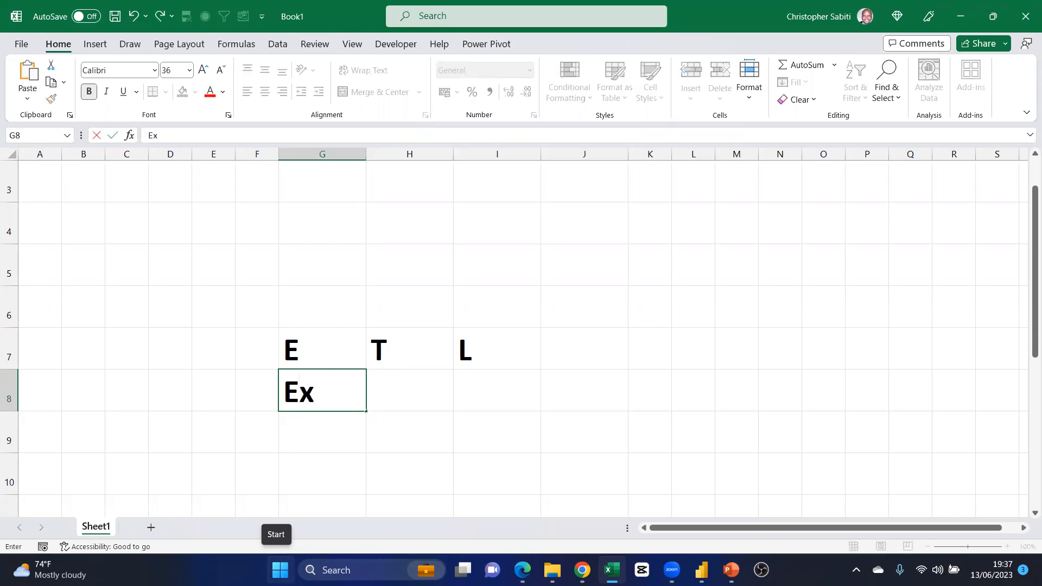
text(traction)
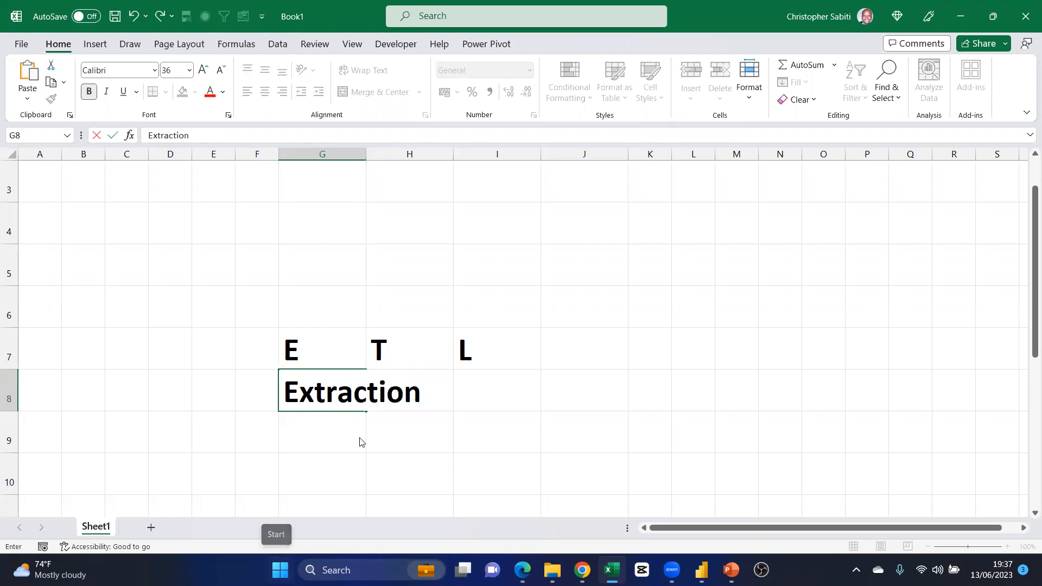
double_click(367, 153)
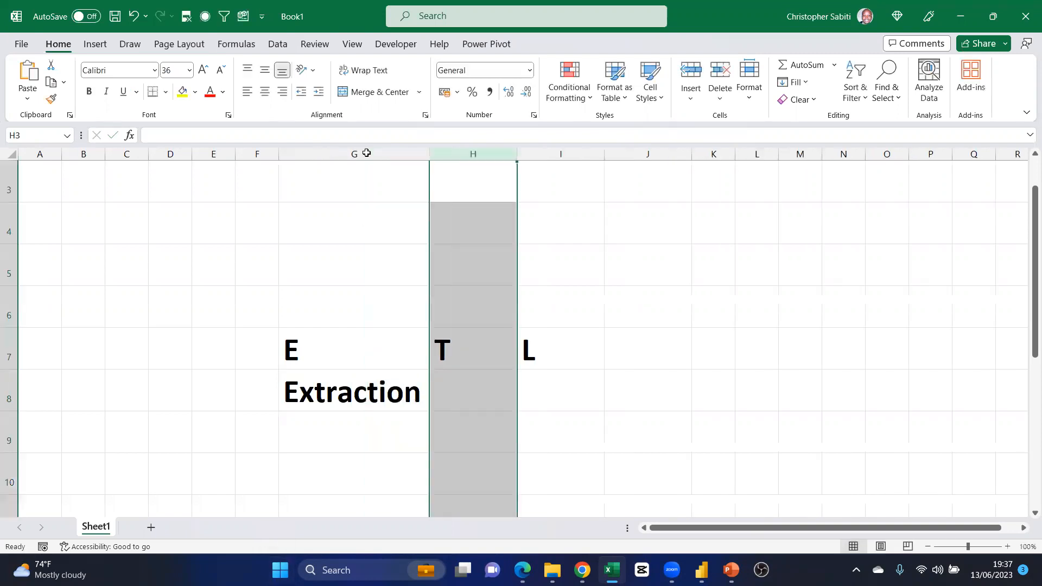
Enter "Transform" in cell H8 below the T and autofit column H to the word
click(449, 383)
text(Tra)
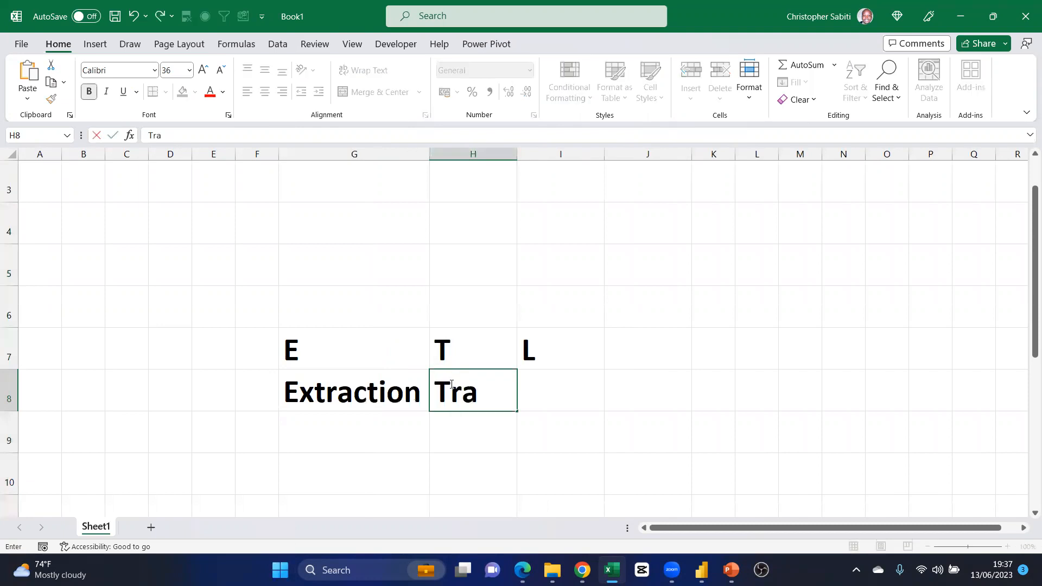
text(nsforma)
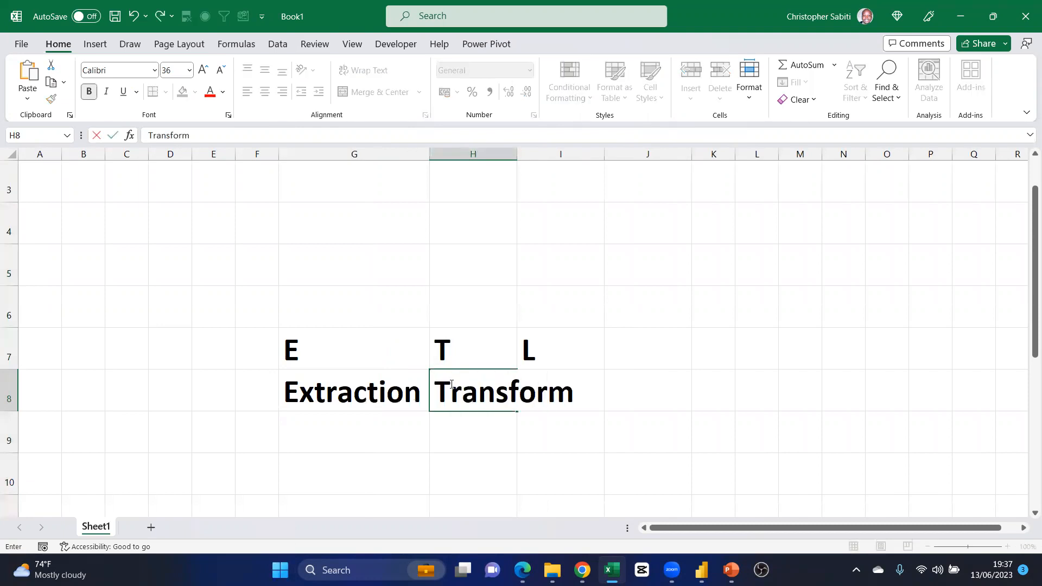
key(BackSpace)
scroll(393, 267, up, 1)
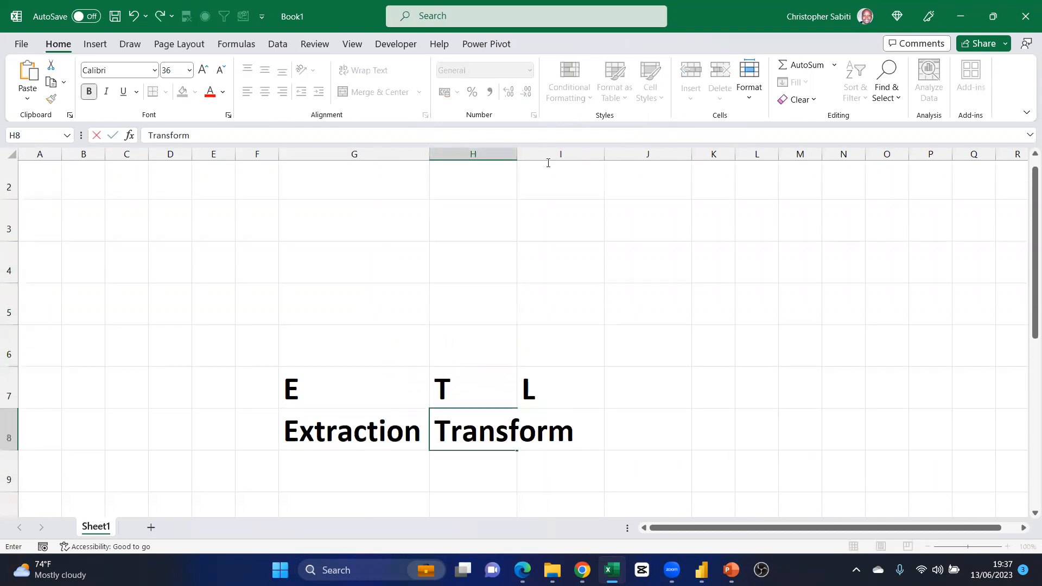
double_click(518, 154)
Enter "Load" in cell I8 below the L
click(612, 428)
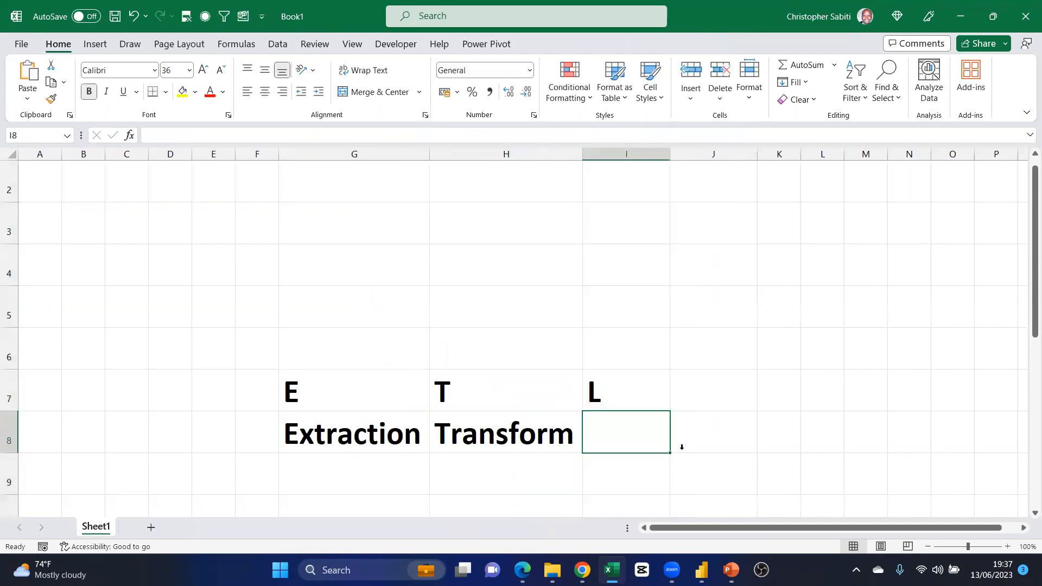
text(Load)
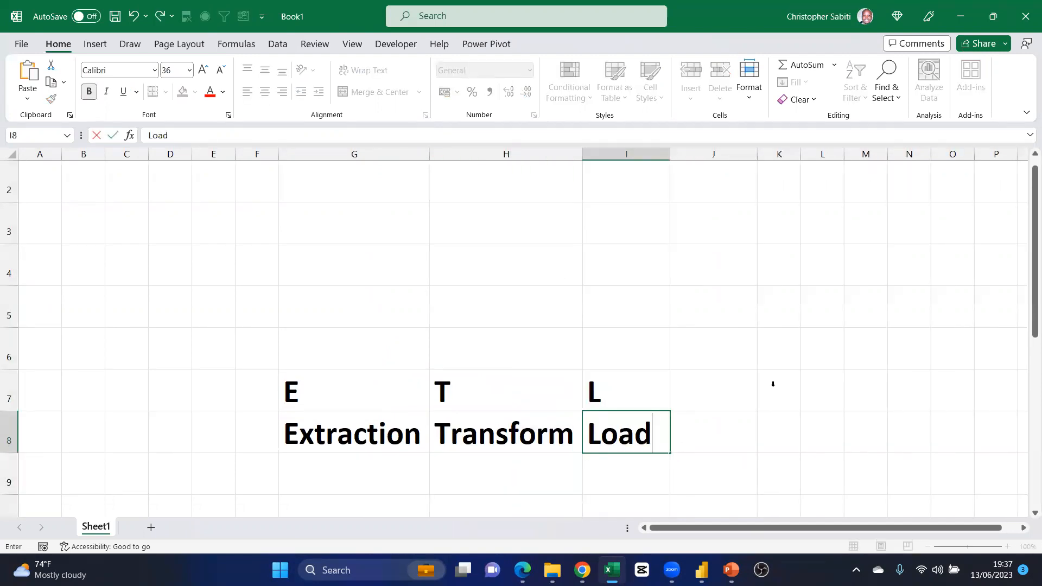
click(774, 383)
click(346, 307)
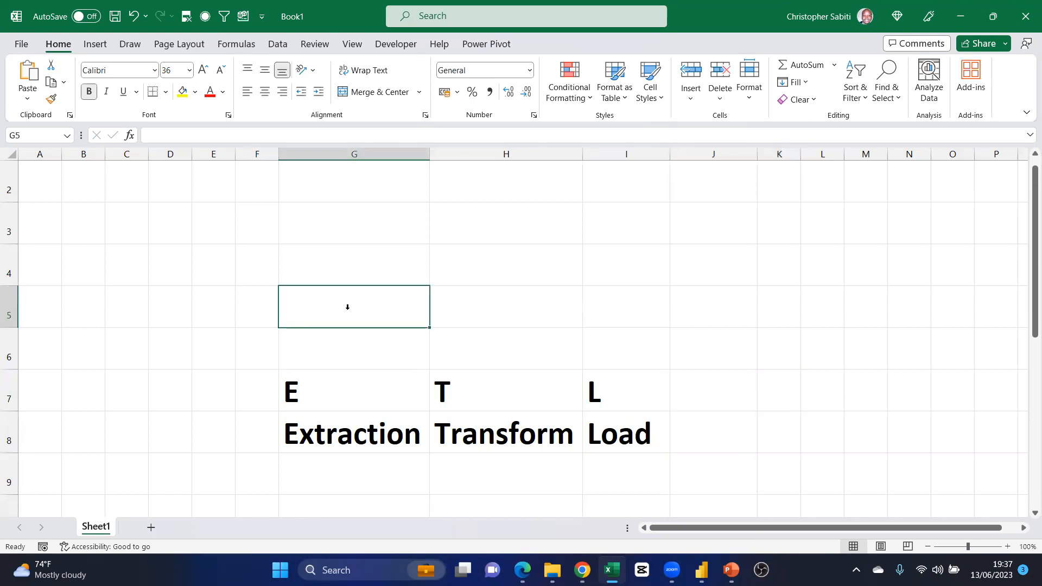
click(288, 430)
drag(248, 429, 662, 422)
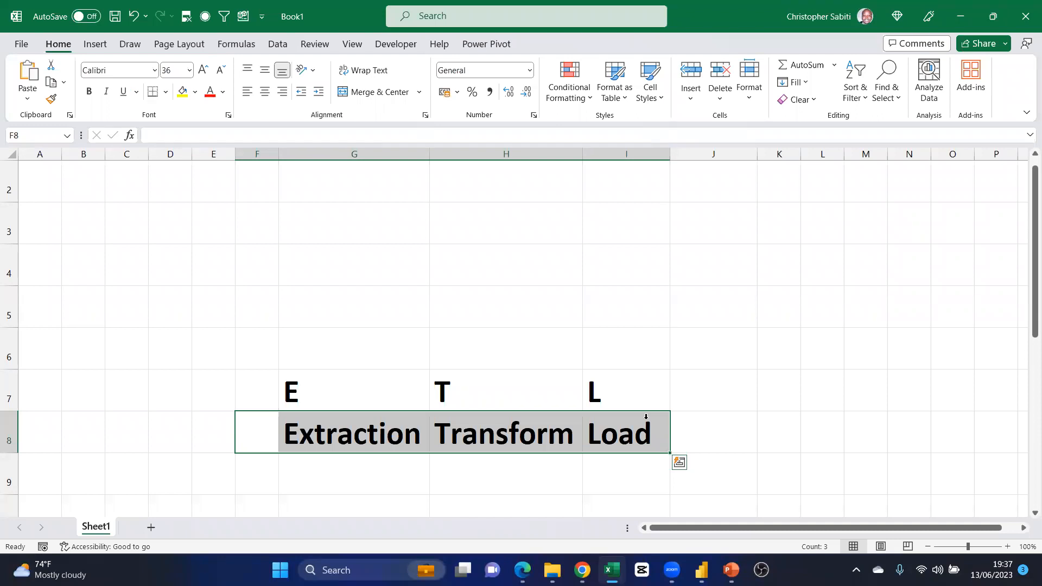
click(363, 428)
click(573, 422)
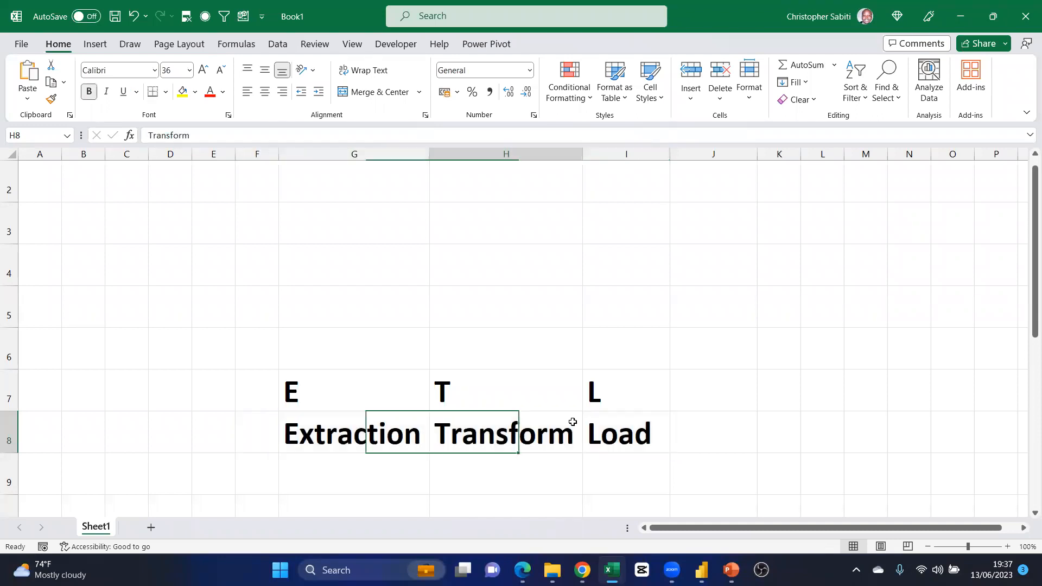
click(608, 429)
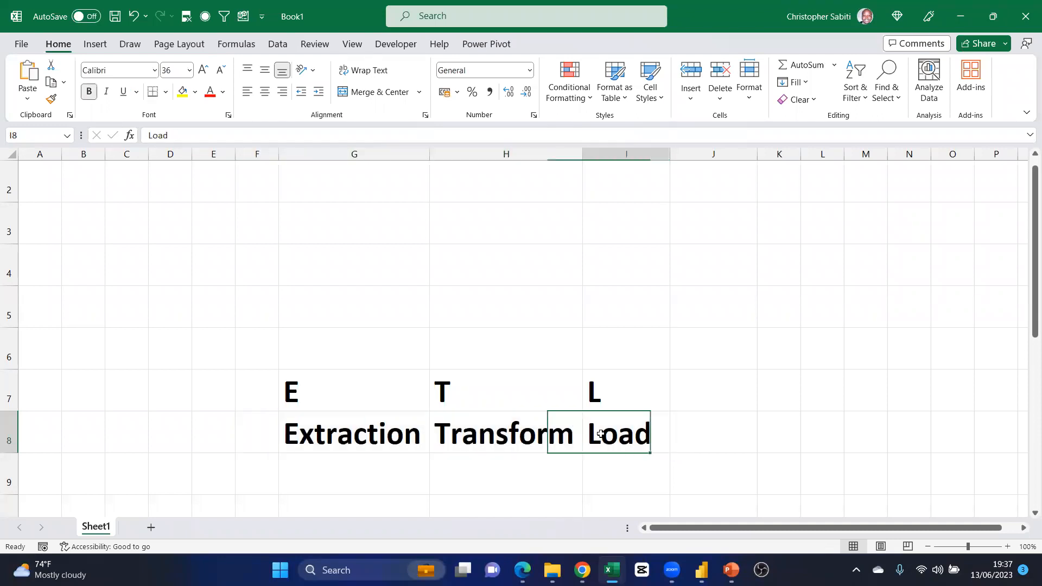
click(508, 435)
click(333, 433)
click(325, 387)
drag(325, 387, 641, 434)
click(481, 445)
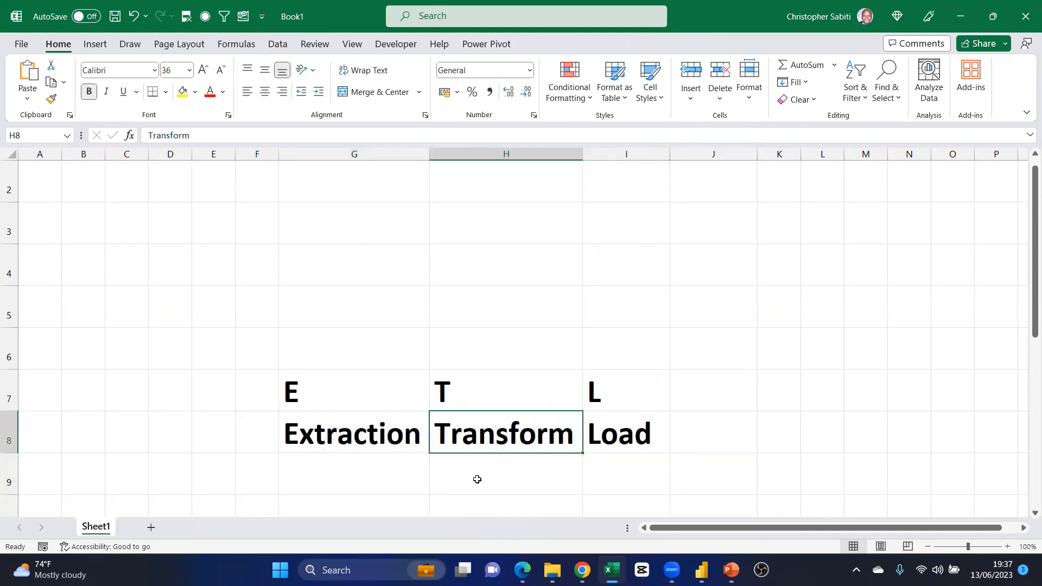
click(389, 443)
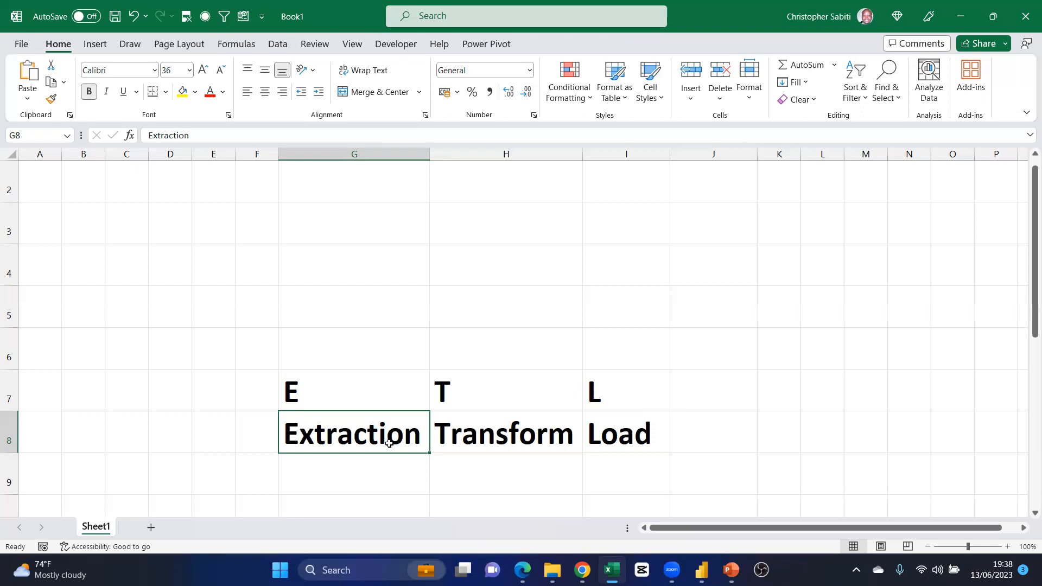
drag(333, 324, 349, 482)
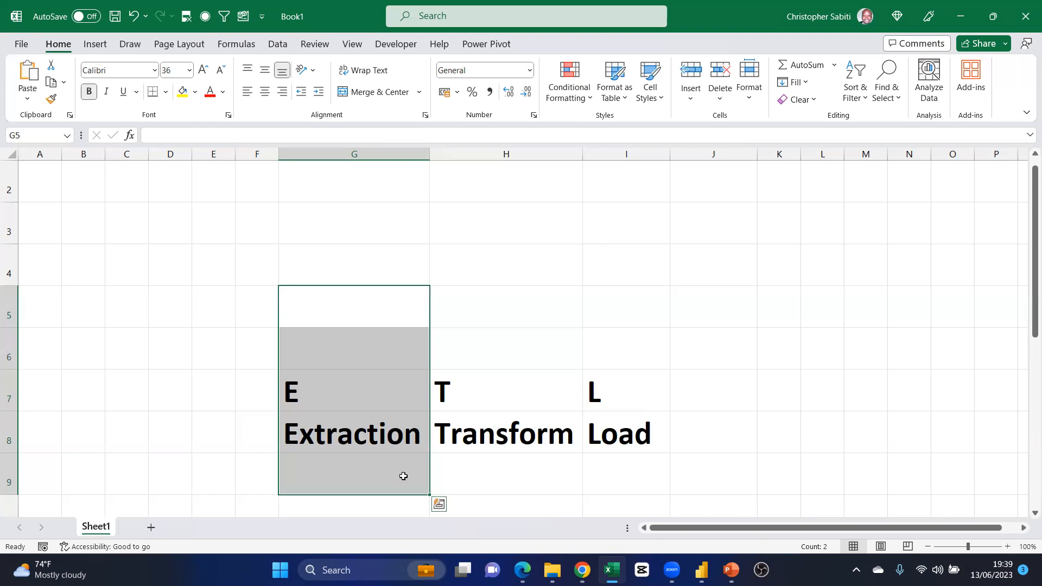
click(514, 439)
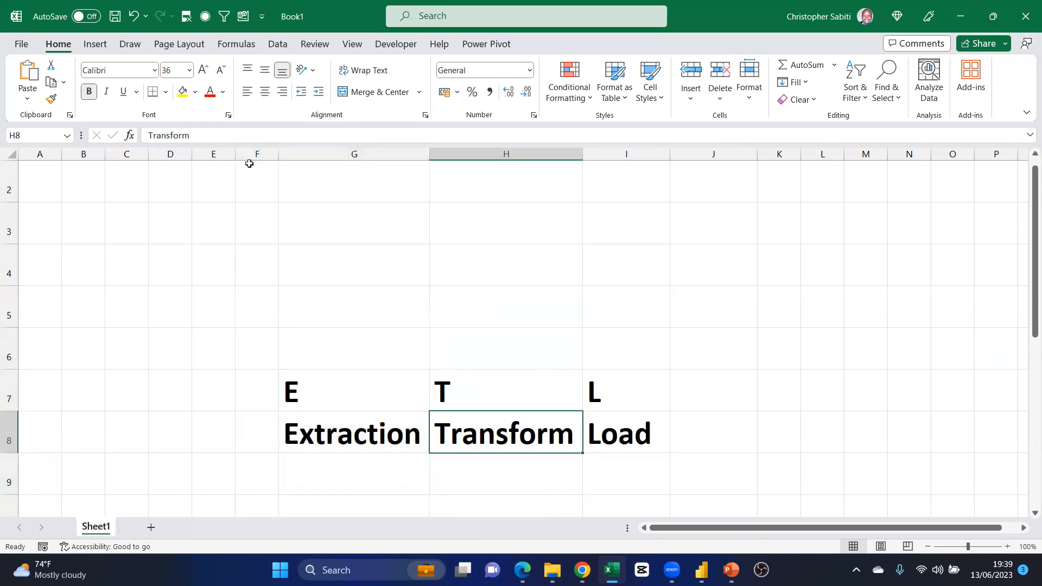
click(619, 437)
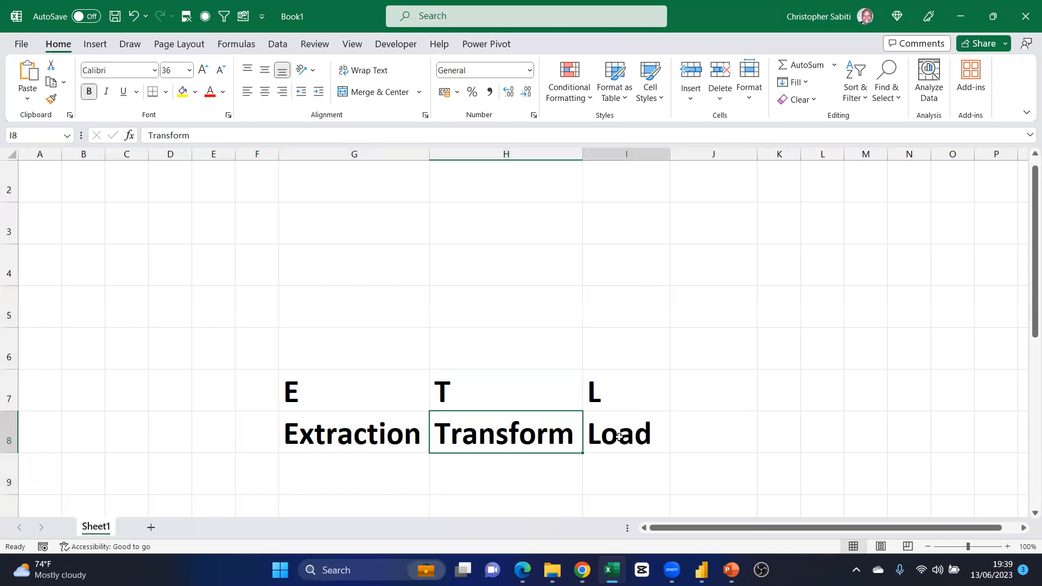
click(596, 395)
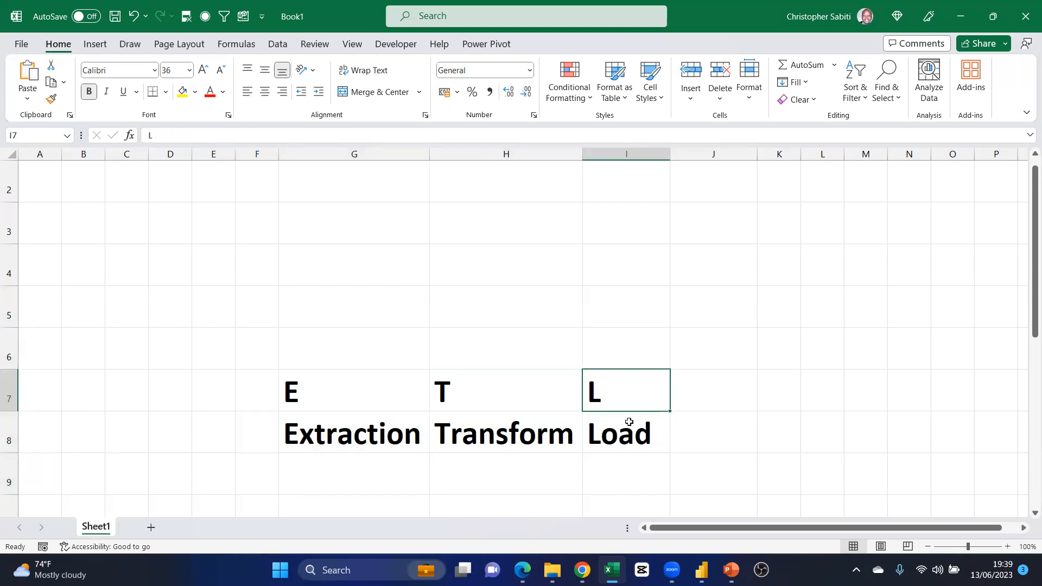
drag(629, 422, 627, 432)
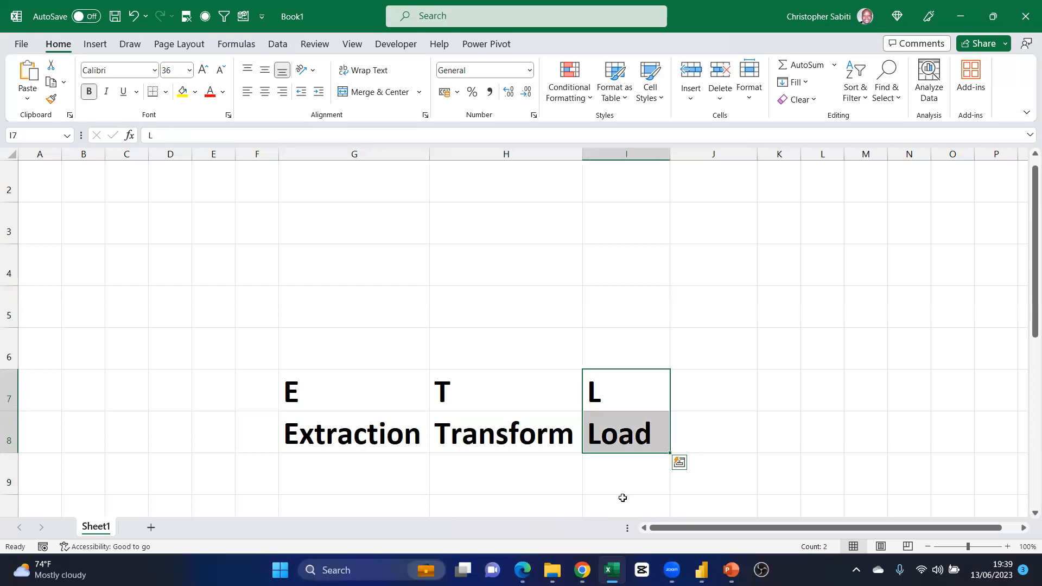
click(608, 437)
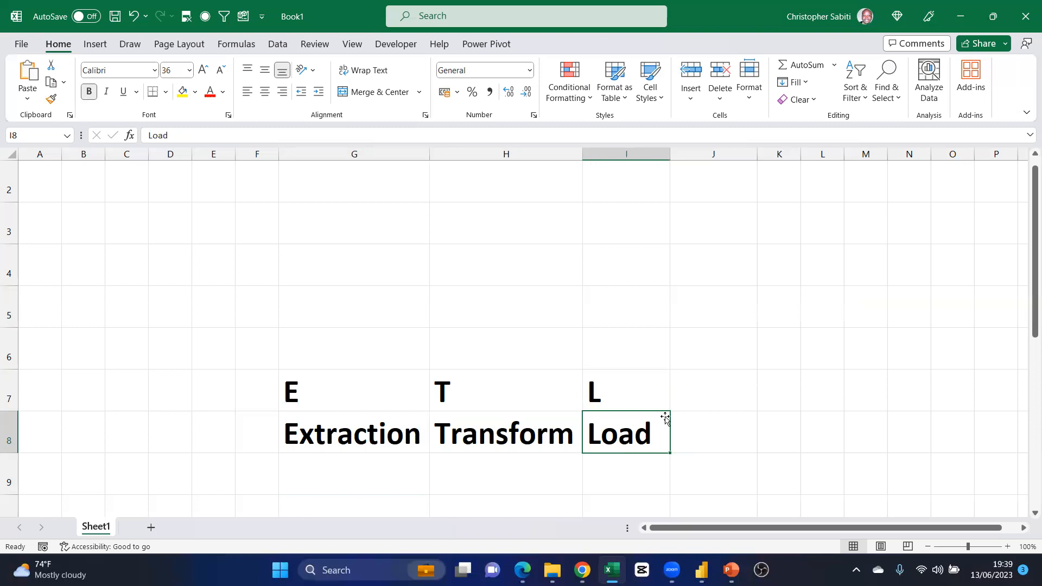
click(787, 434)
click(731, 435)
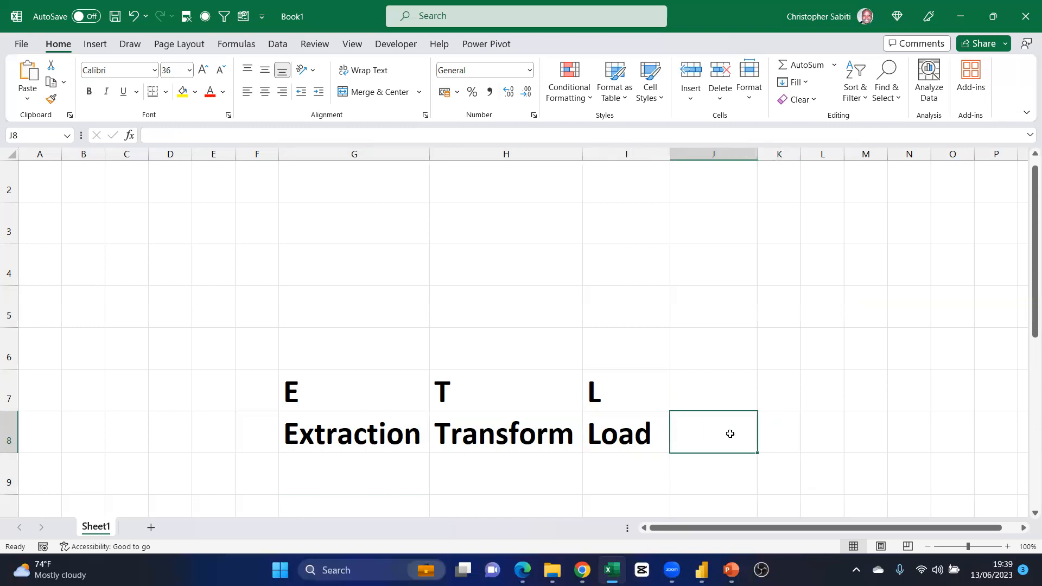
click(646, 264)
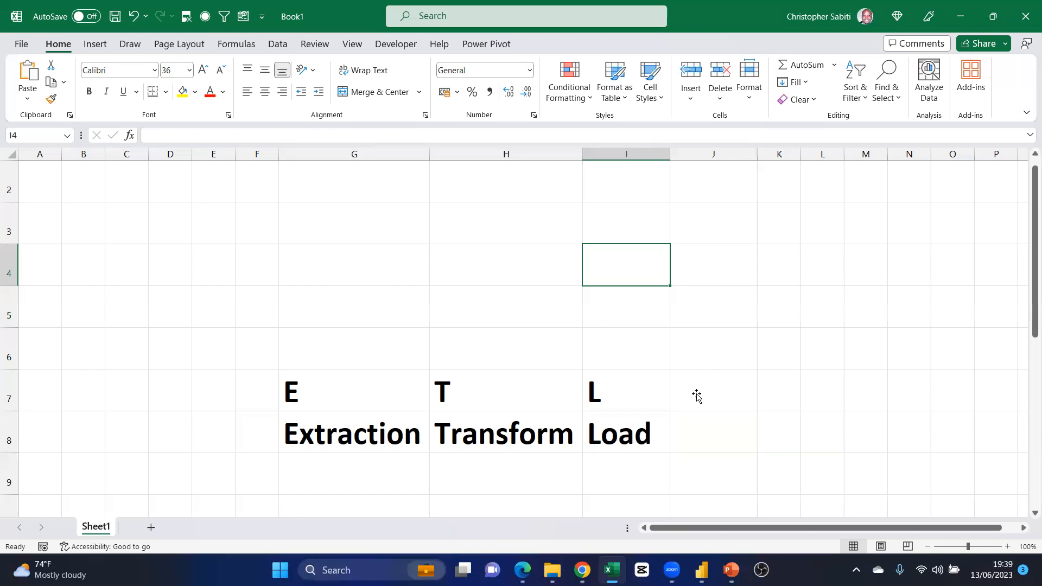
Enter "view" in cell J9, diagonally below the word Load
click(710, 486)
text(view)
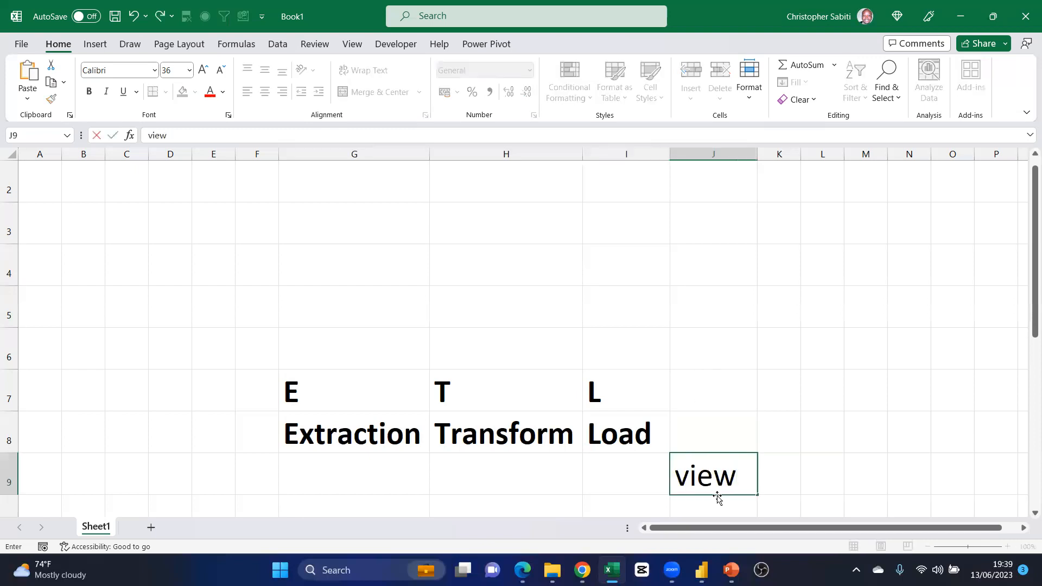
click(770, 478)
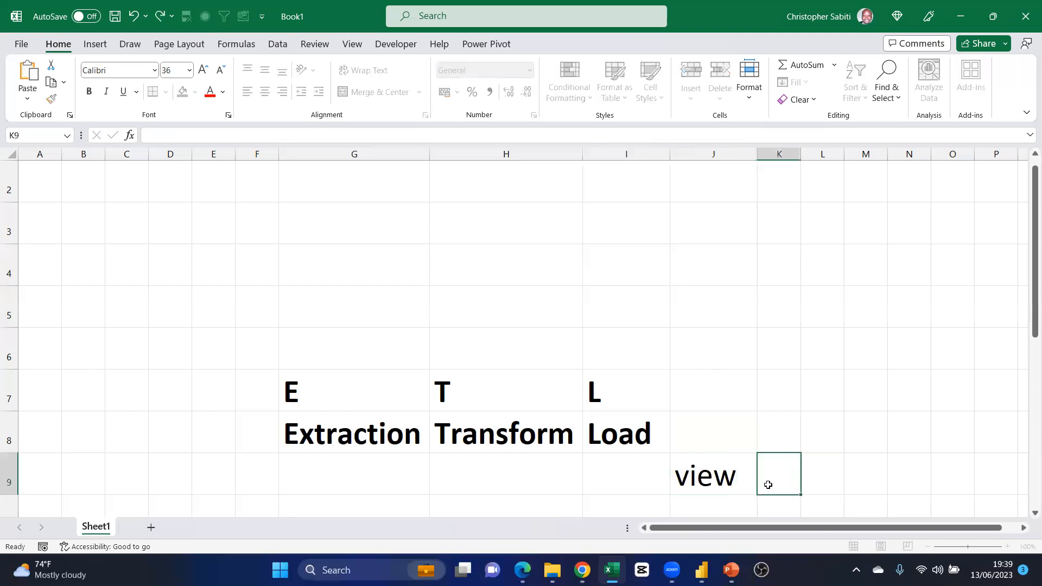
click(721, 478)
click(782, 487)
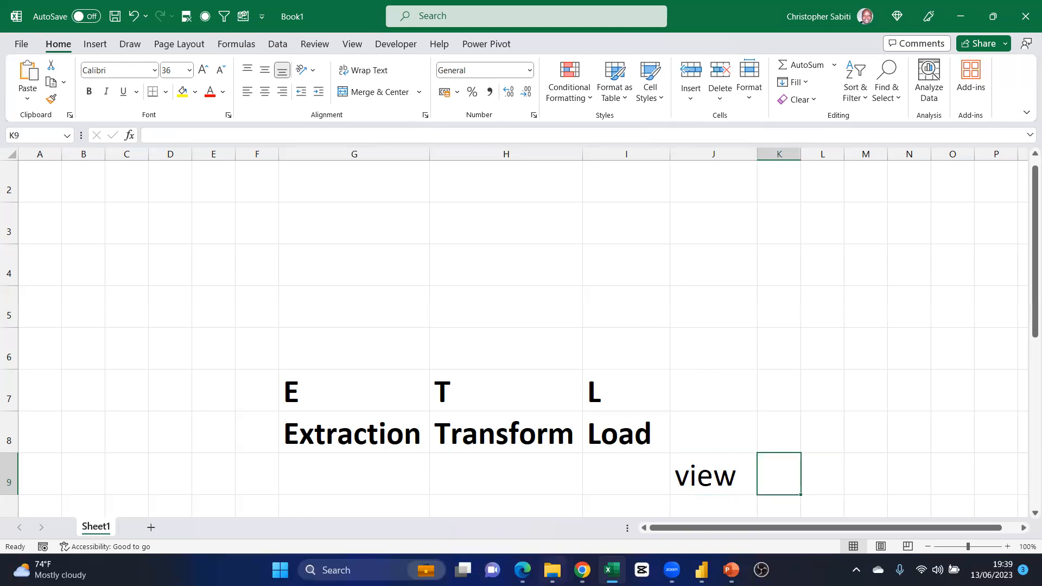
Switch to PowerQuery_PowerPivot_DAX.pdf in Edge and go to the "Meet Power Query" slide on page 19
mouse_move(583, 571)
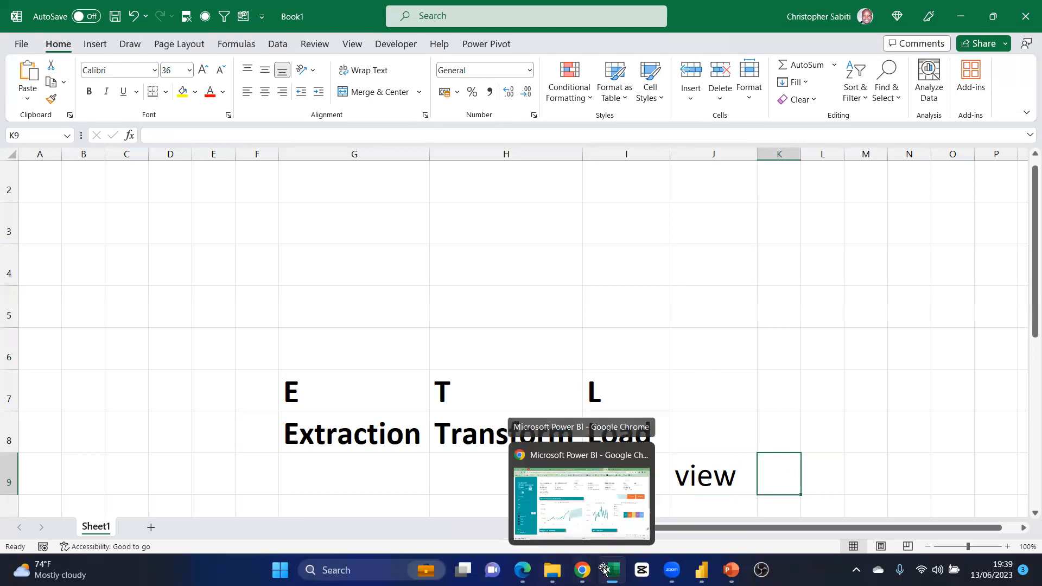
click(583, 570)
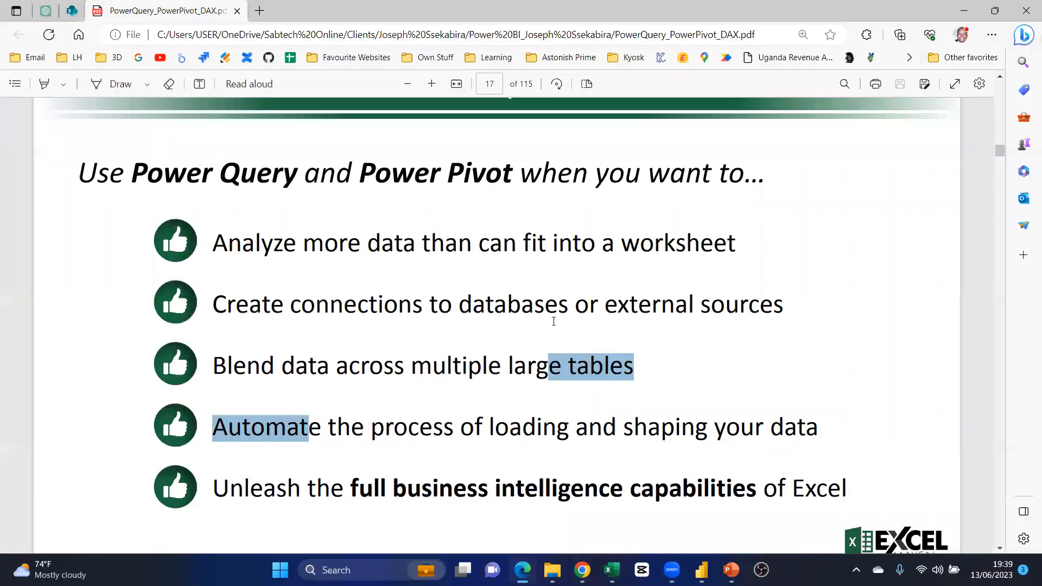
scroll(595, 300, down, 14)
scroll(597, 300, down, 4)
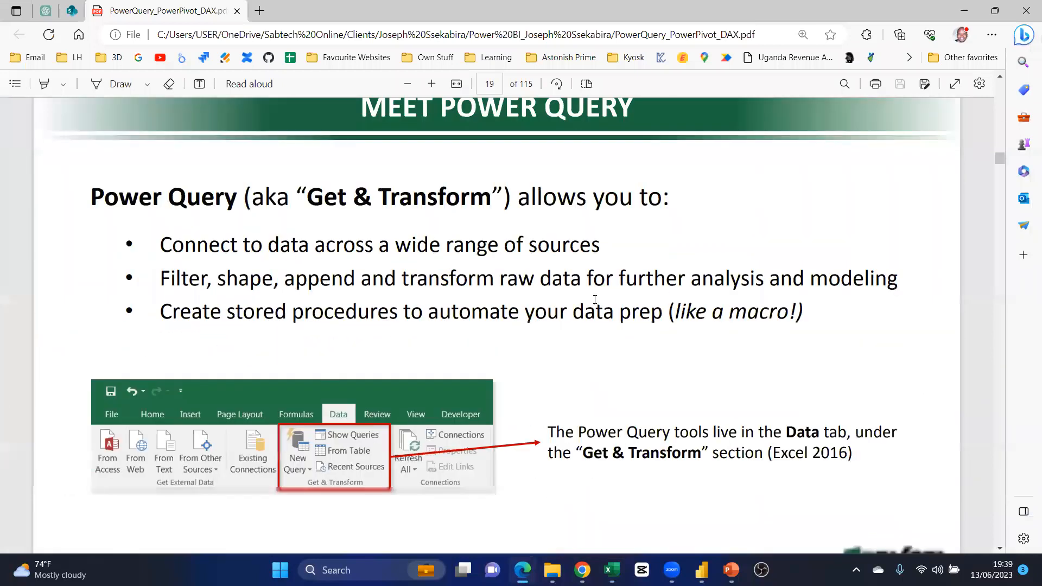
Examine the note on where the Power Query tools live, selecting its opening words, "Get & Transform" and "Excel 2016" in turn
drag(550, 307, 847, 319)
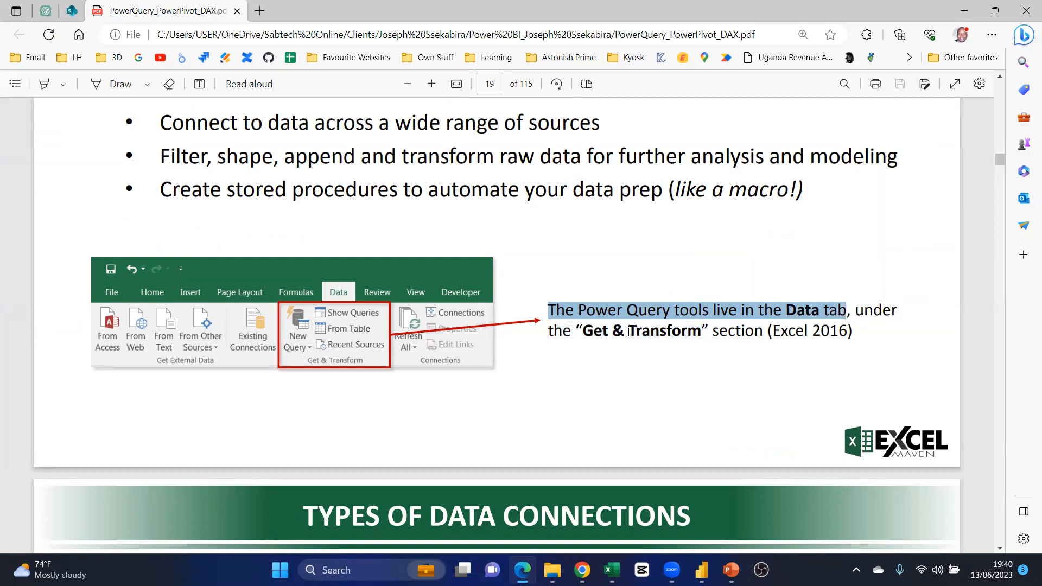
click(597, 332)
drag(584, 332, 703, 351)
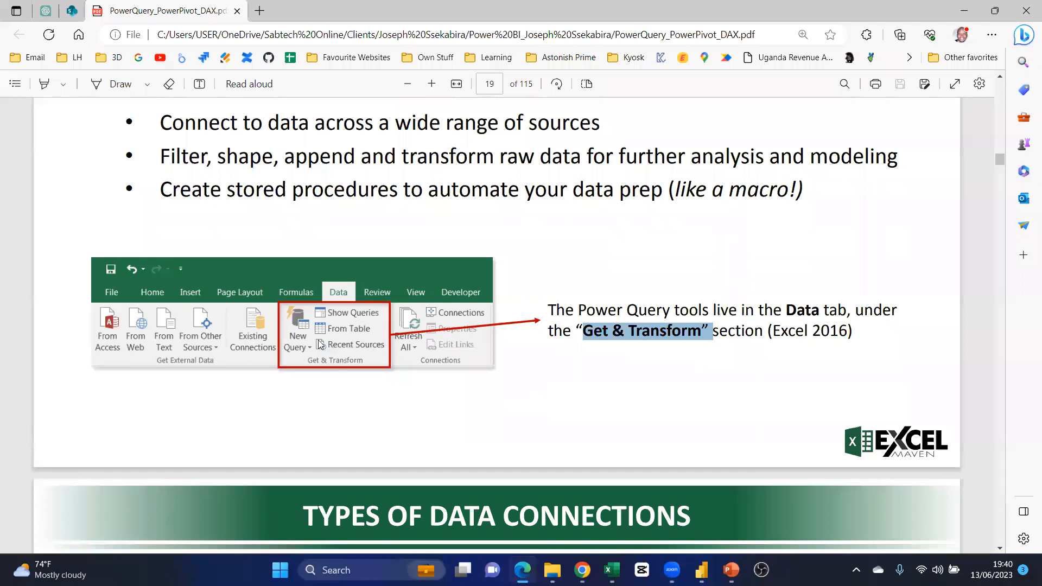
click(741, 322)
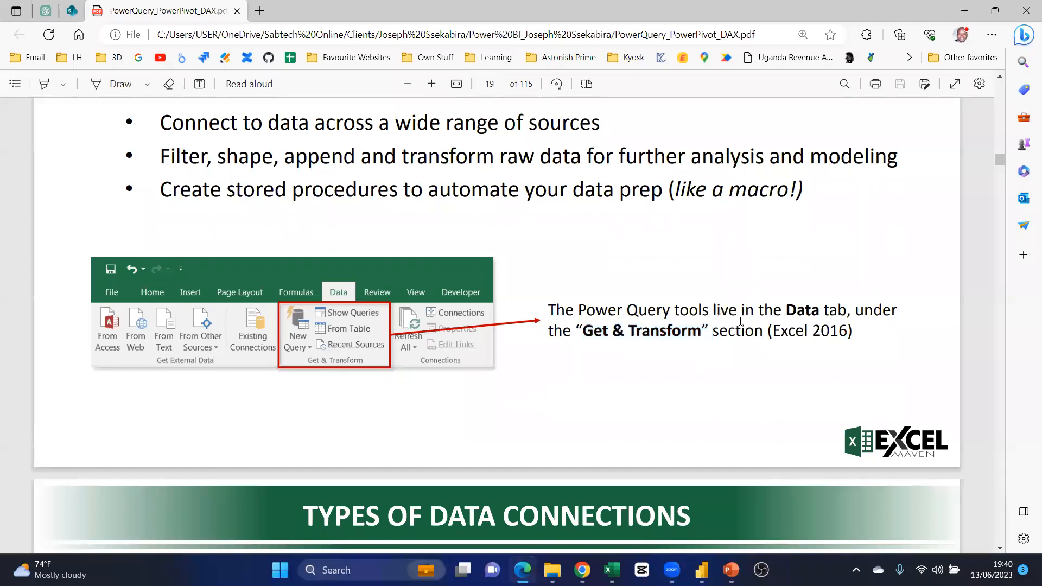
drag(781, 331, 849, 331)
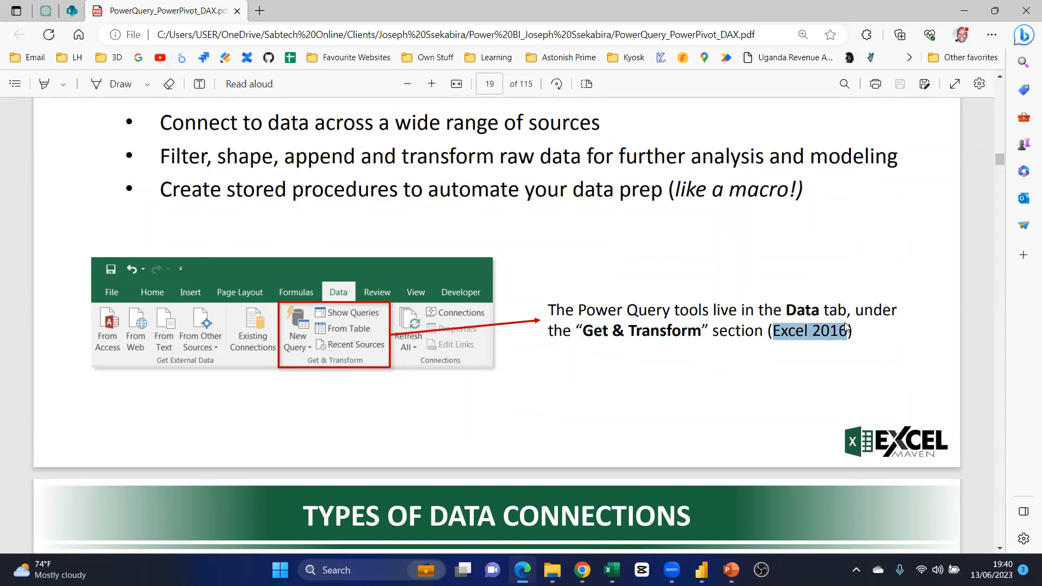
click(752, 390)
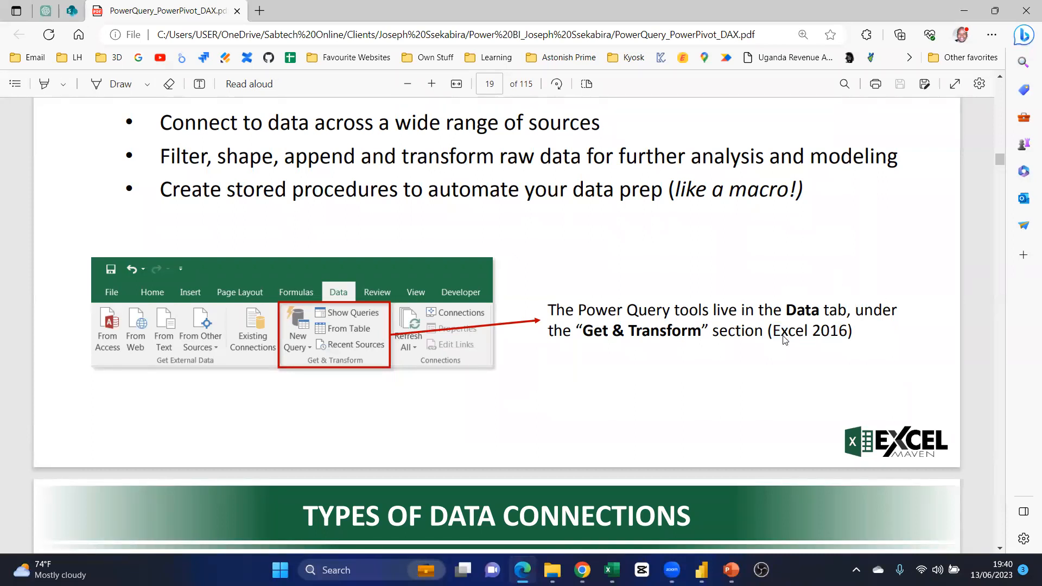
Select "Excel 2016" in the Power Query tools note and view the "Types of Data Connections" slide on page 20
drag(774, 331, 848, 332)
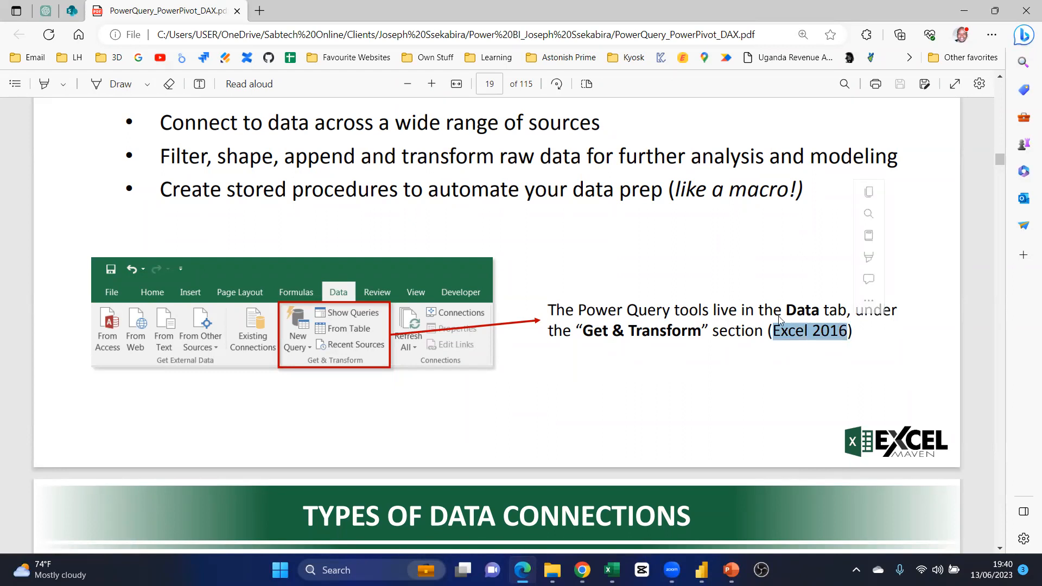
scroll(661, 307, down, 6)
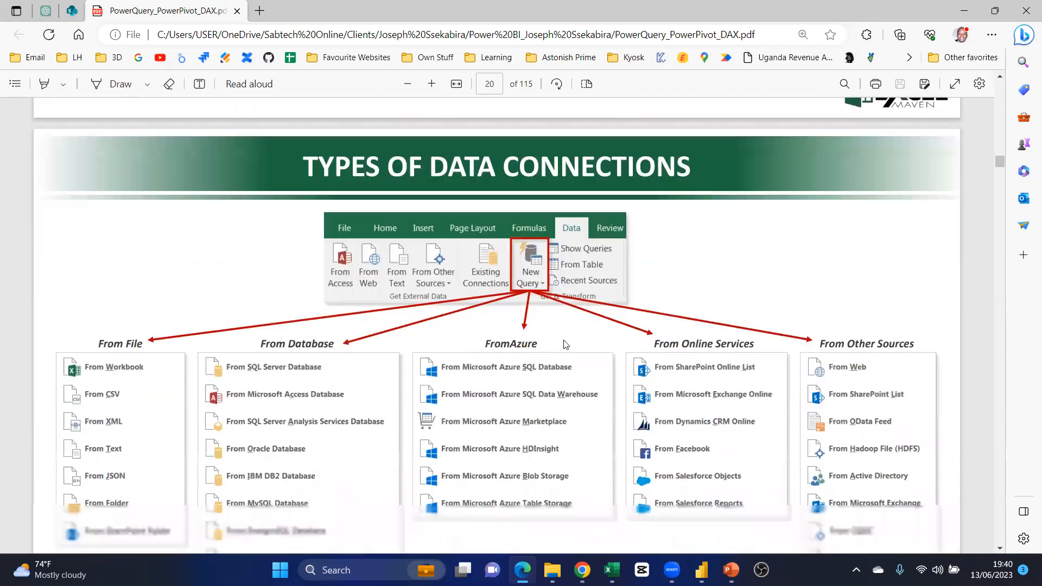
scroll(412, 215, down, 2)
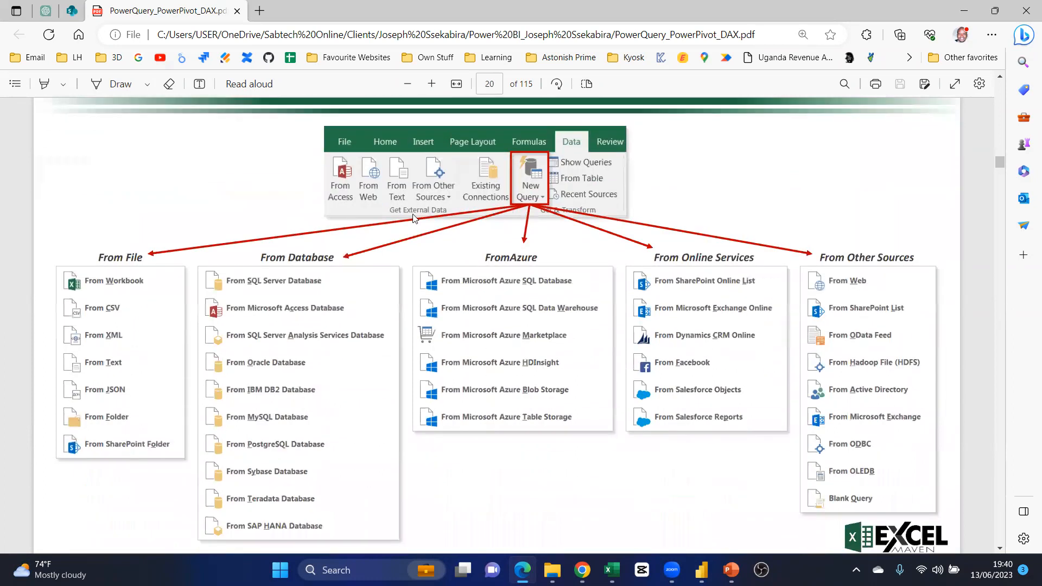
scroll(434, 255, up, 2)
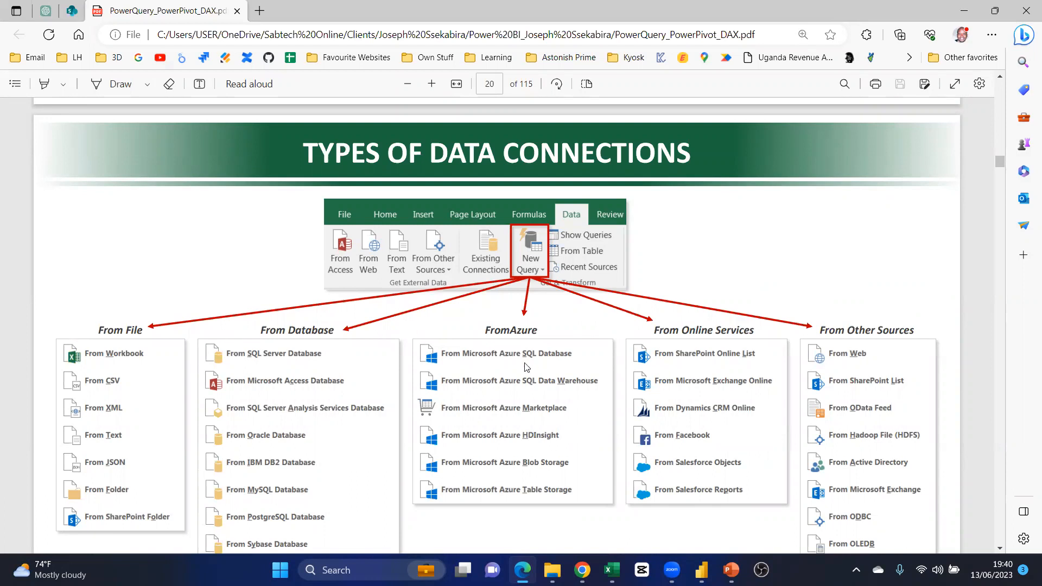
scroll(534, 366, down, 2)
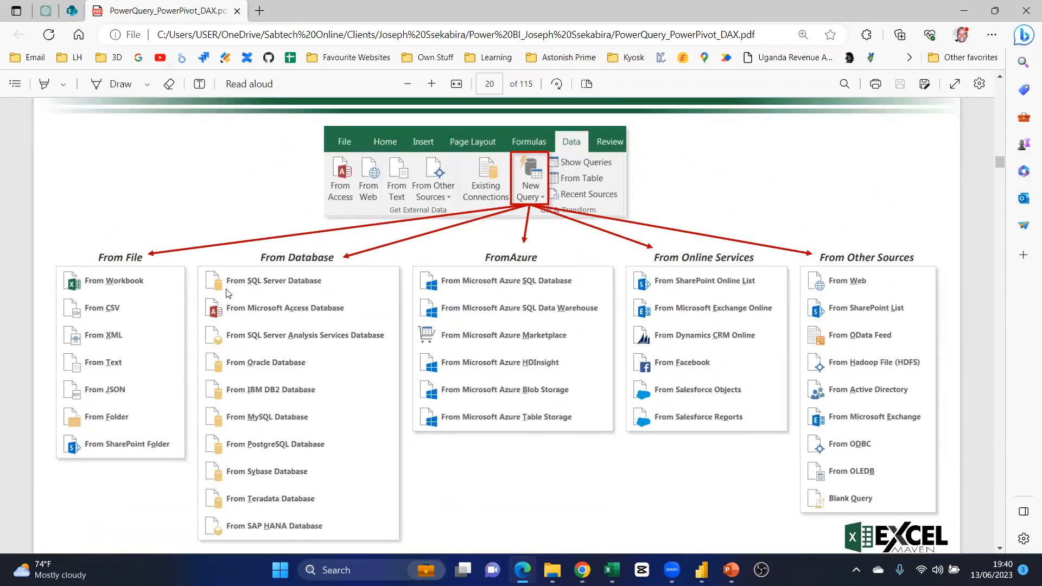
Examine the From File and From Database connection lists, selecting their headings and the word "Database"
drag(110, 262, 156, 256)
drag(260, 259, 337, 263)
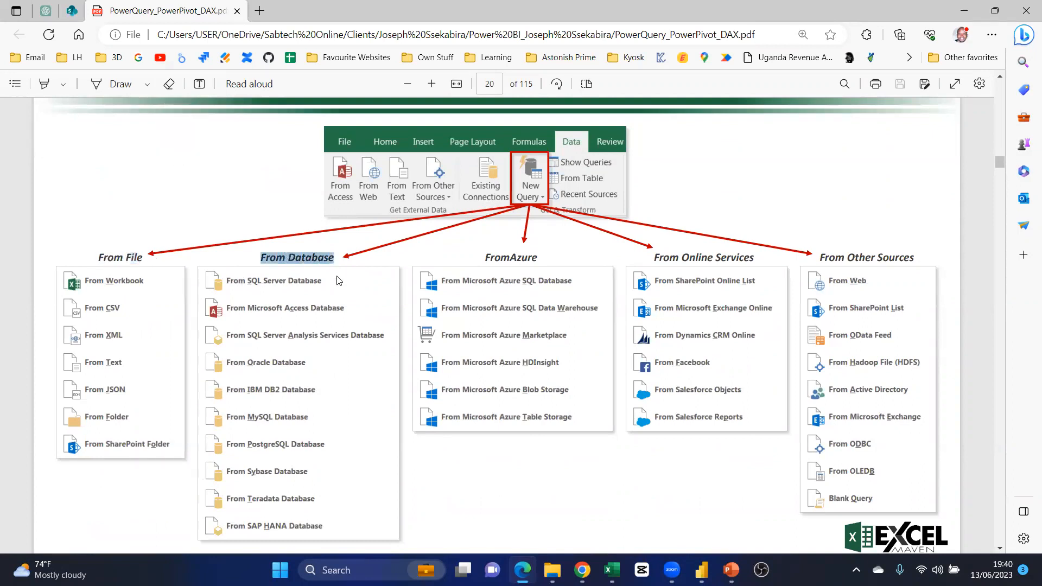
scroll(347, 321, down, 1)
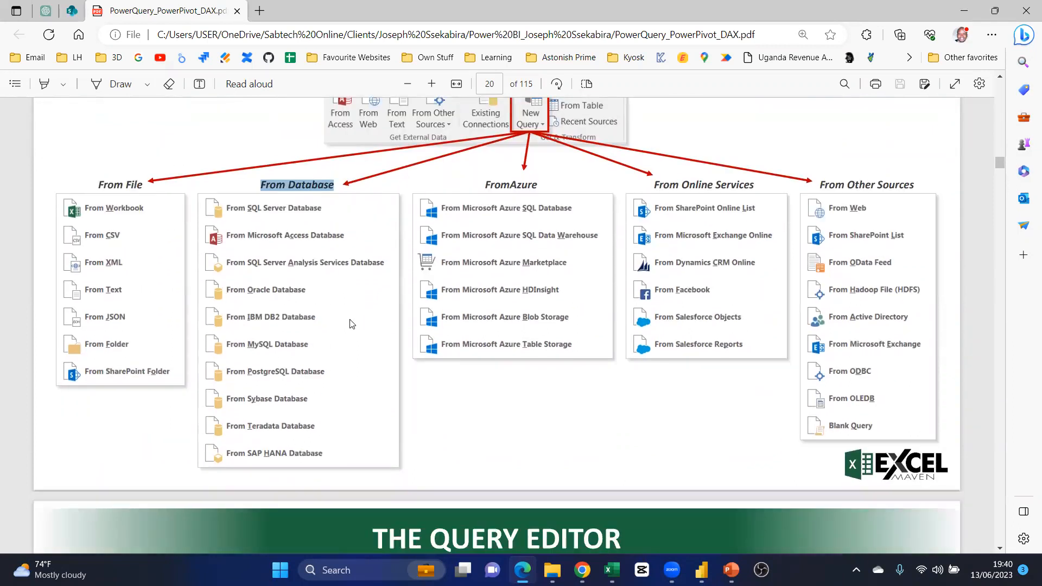
click(285, 188)
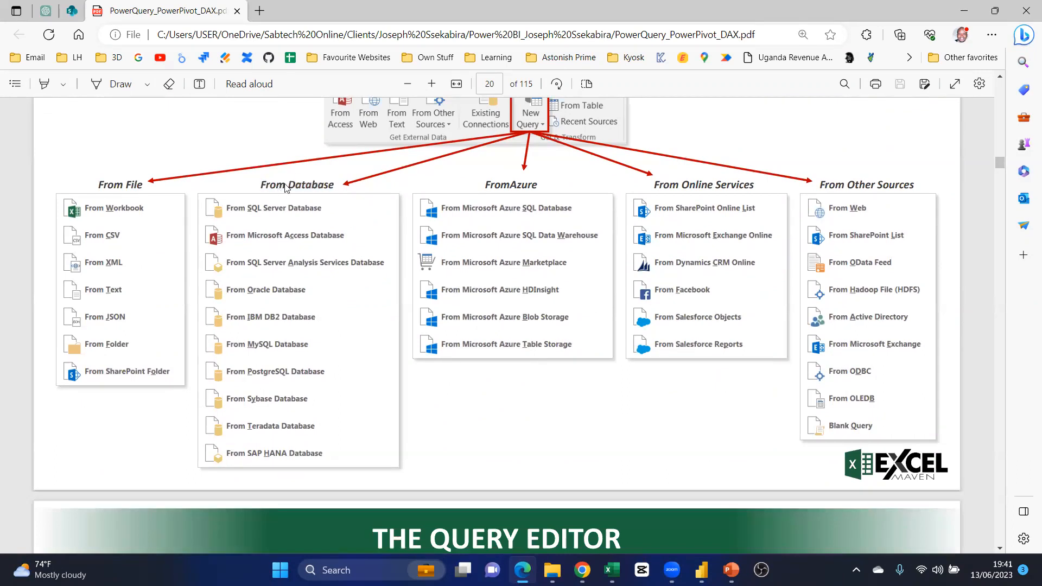
drag(289, 188, 317, 200)
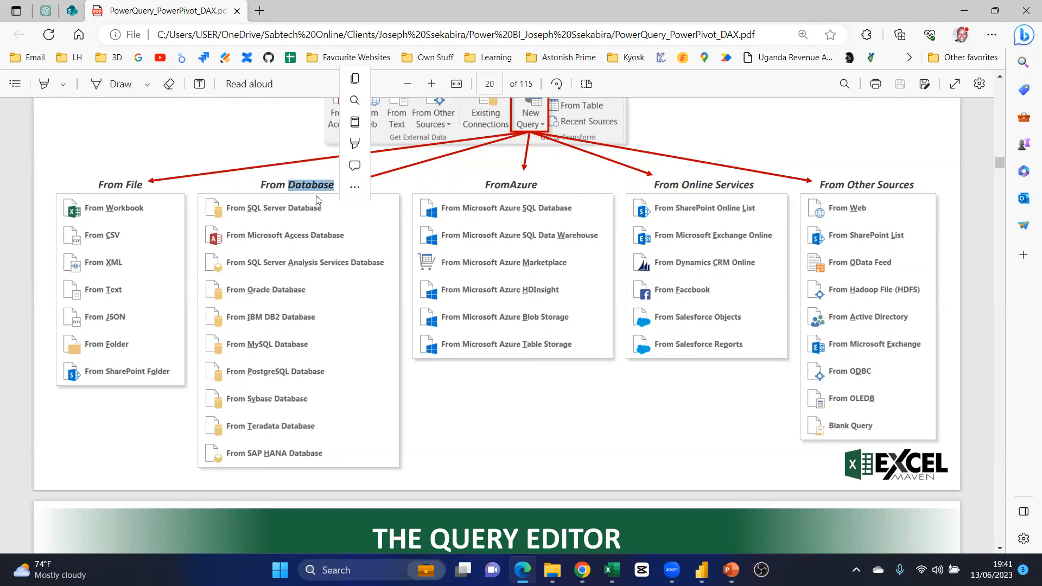
click(281, 178)
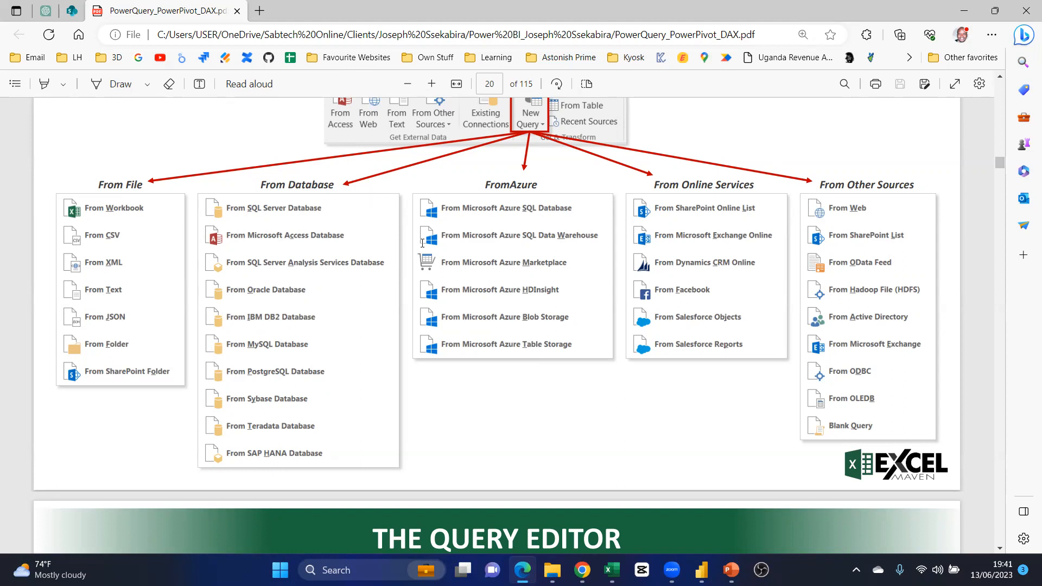
Examine the Azure, online services and other sources connection lists, selecting the headings "From Online Services" and "From Other Sources"
drag(485, 185, 534, 198)
click(515, 186)
drag(653, 185, 758, 188)
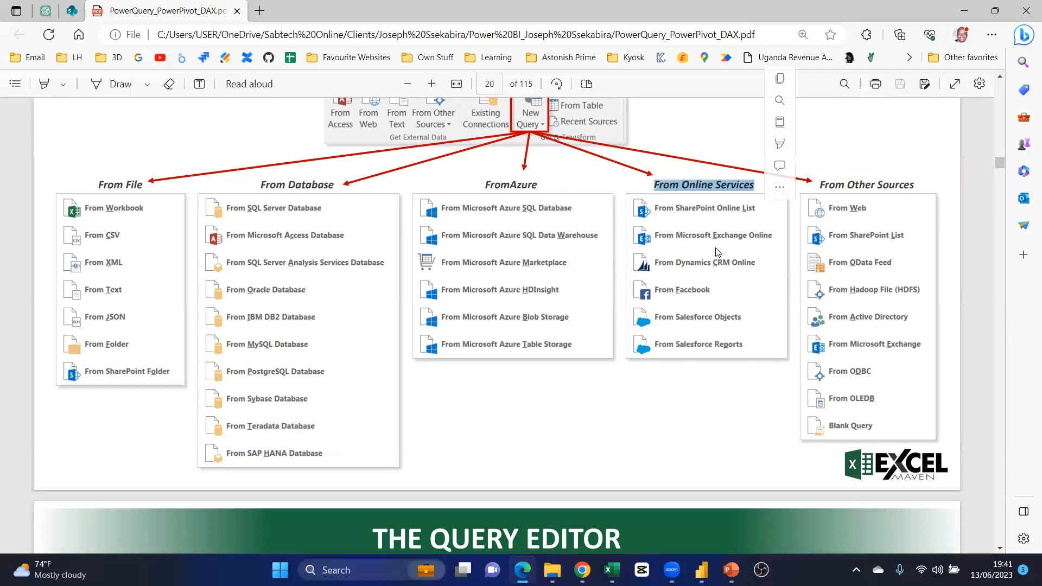
click(691, 197)
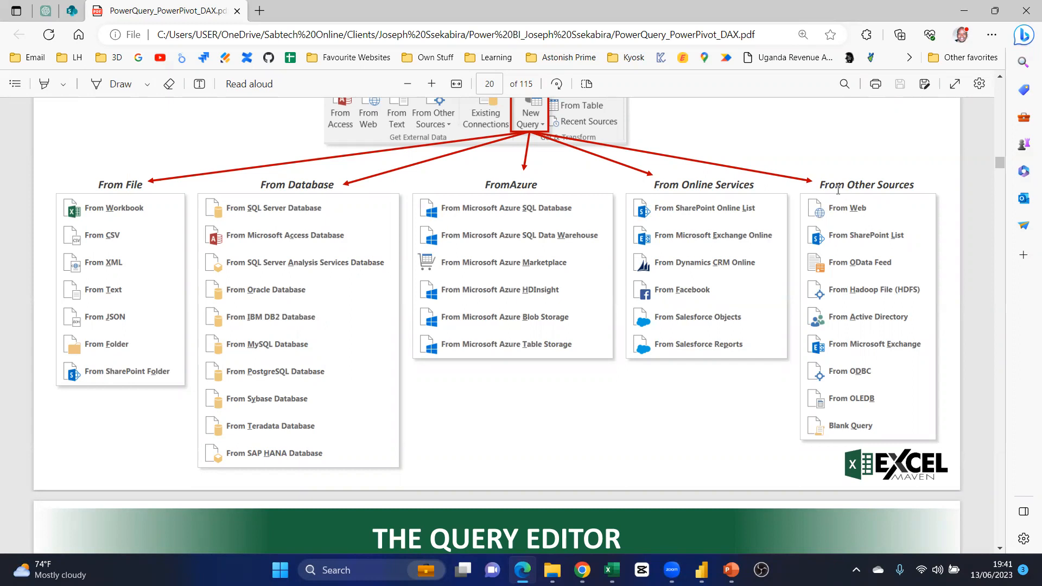
drag(821, 186, 923, 187)
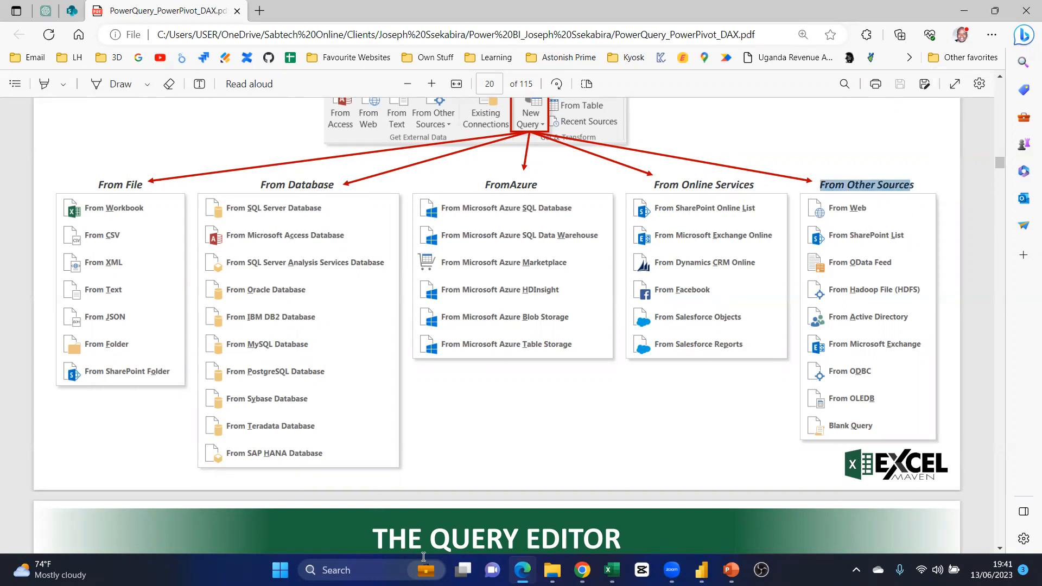
Go to "The Query Editor" slide on page 21 and examine its labelled screenshot
scroll(491, 343, down, 5)
scroll(490, 344, down, 2)
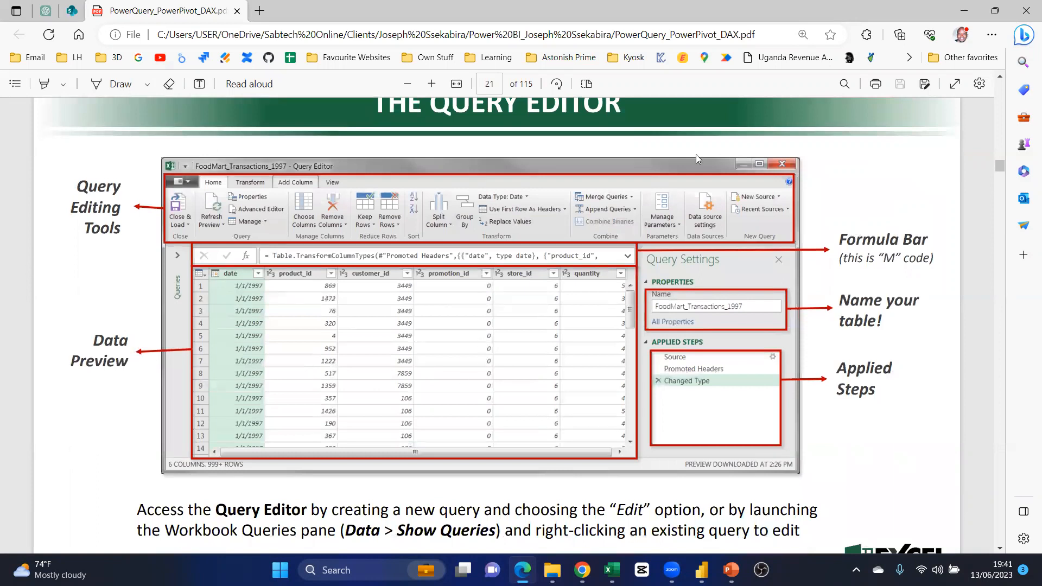
scroll(483, 235, up, 1)
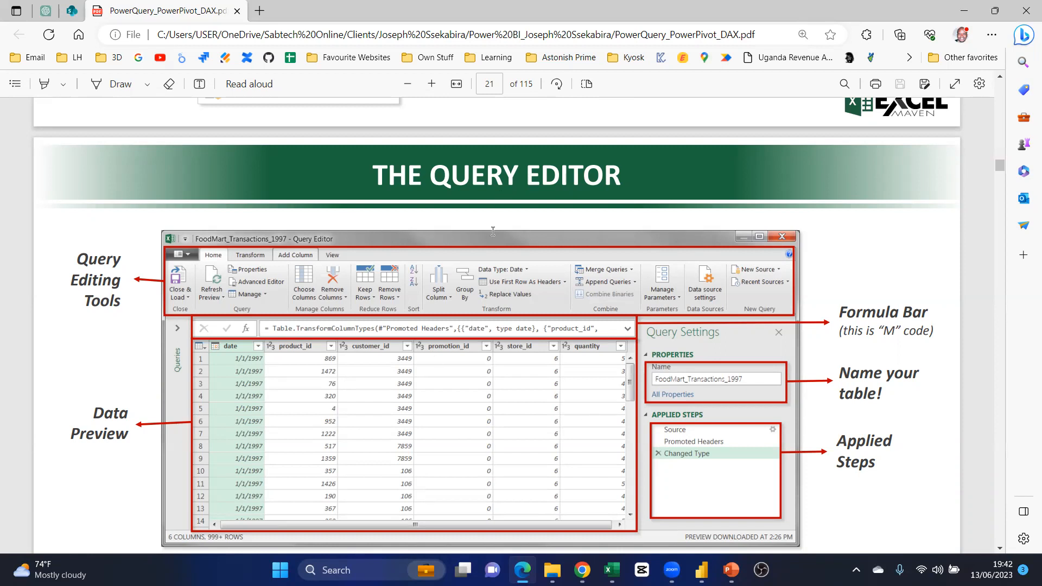
scroll(494, 232, down, 1)
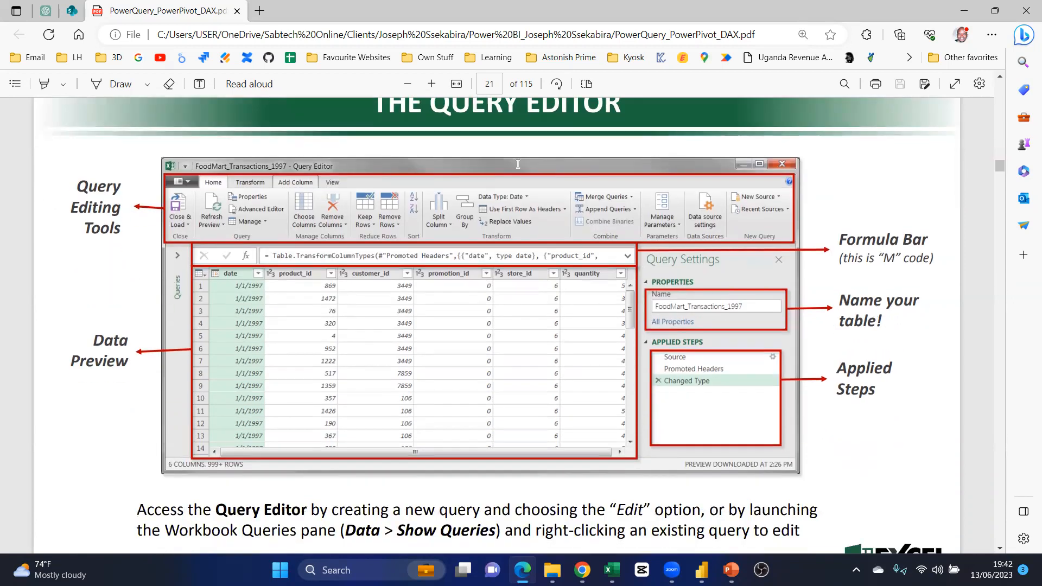
Switch to the Book1 workbook in Excel, select cell C3 and show the Get & Transform Data tools
click(612, 570)
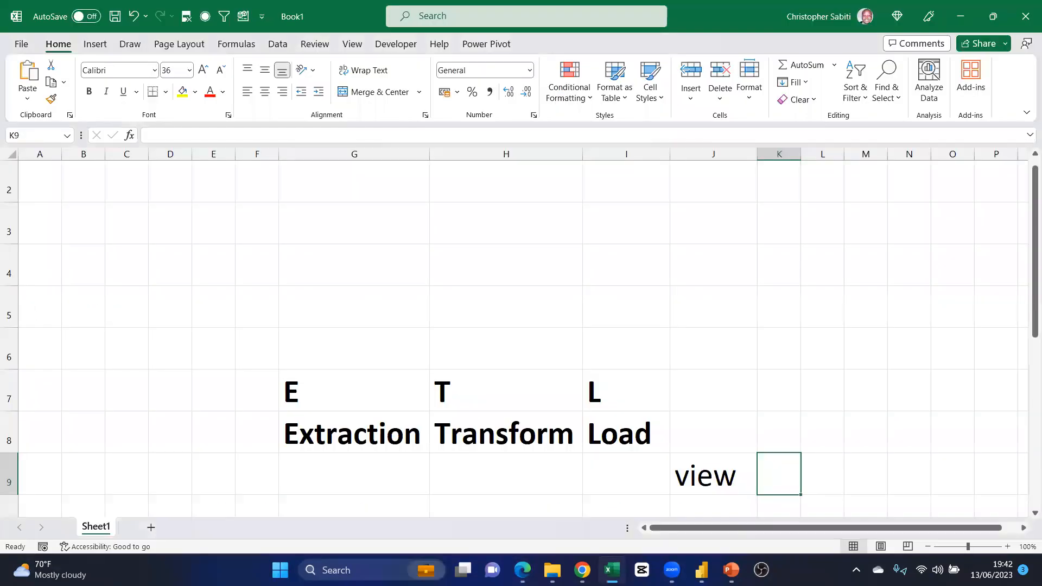
drag(220, 275, 858, 486)
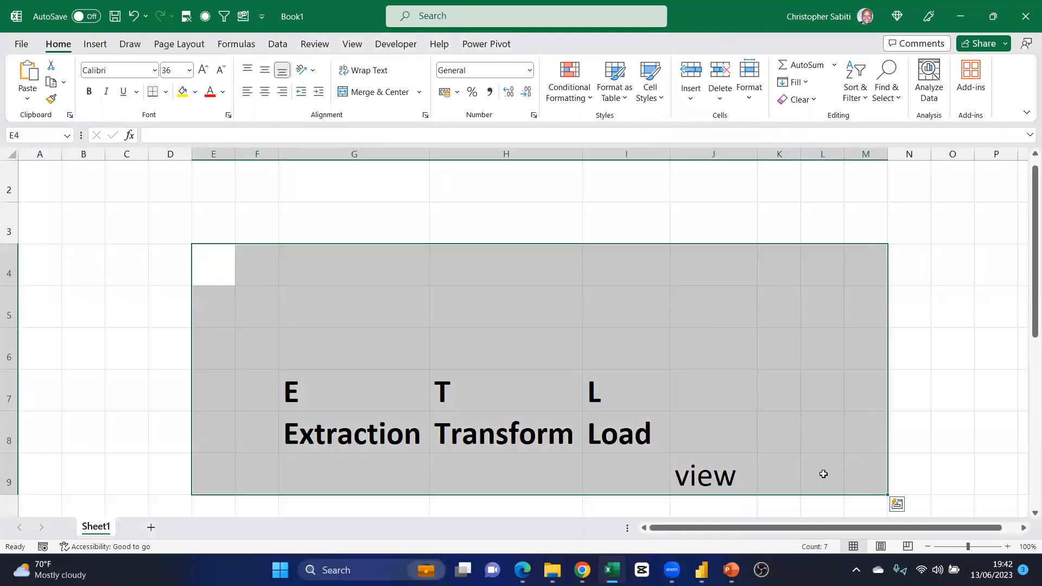
click(130, 220)
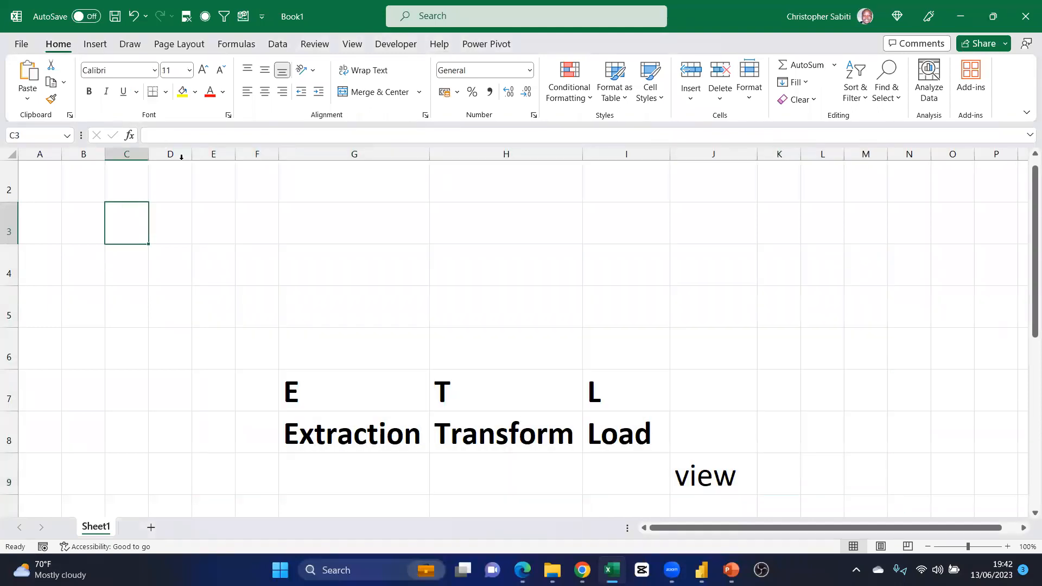
click(279, 46)
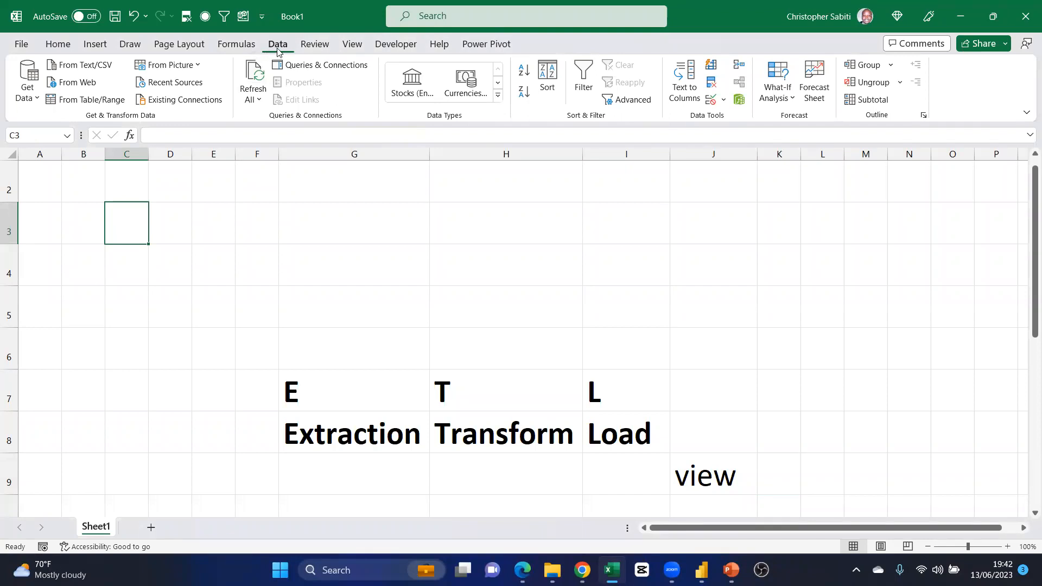
Hide the Data tab from the ribbon through the ribbon customization options and apply the change
click(20, 42)
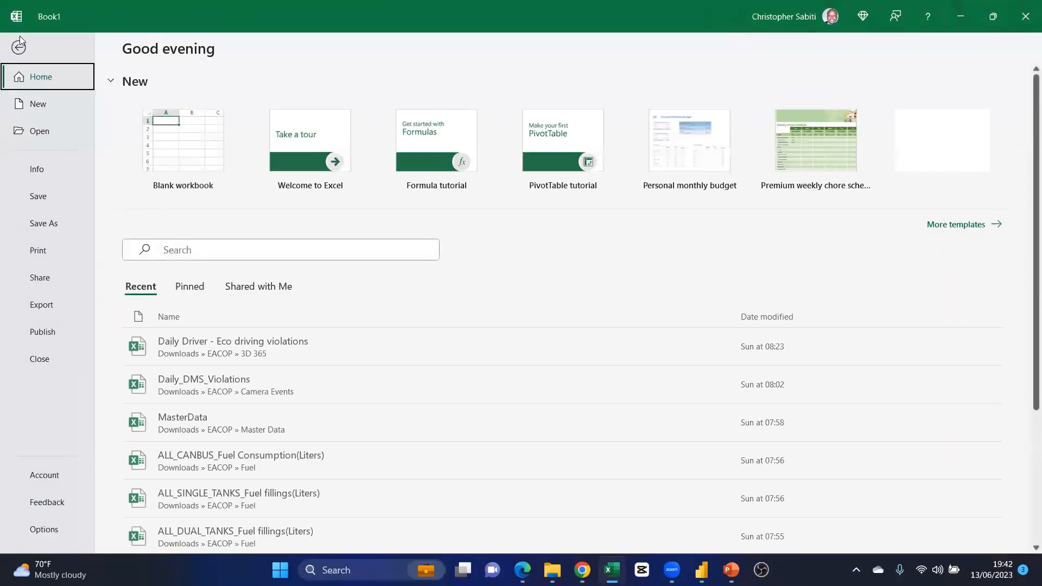
click(43, 529)
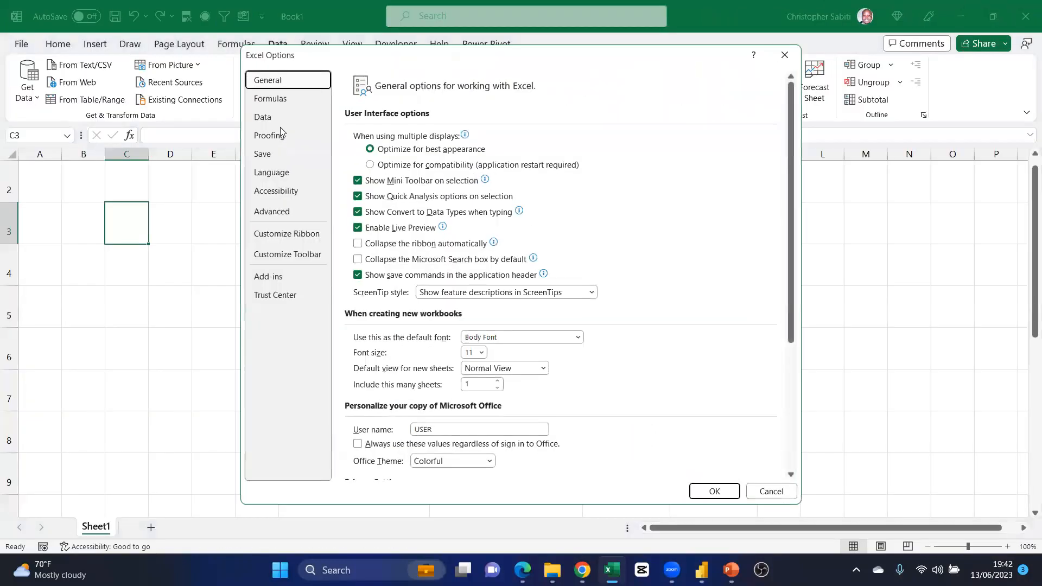
drag(366, 54, 215, 44)
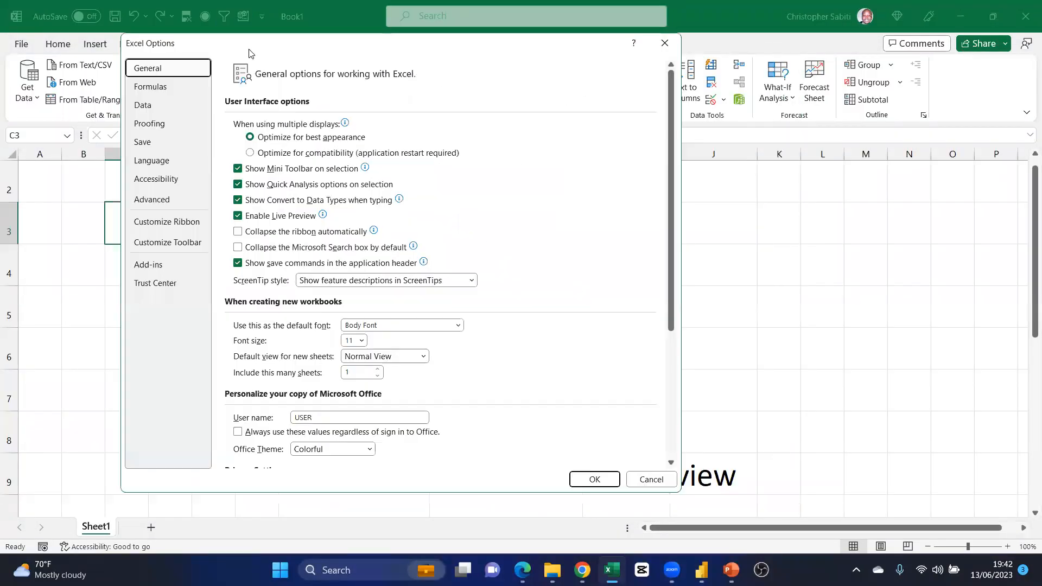
click(171, 224)
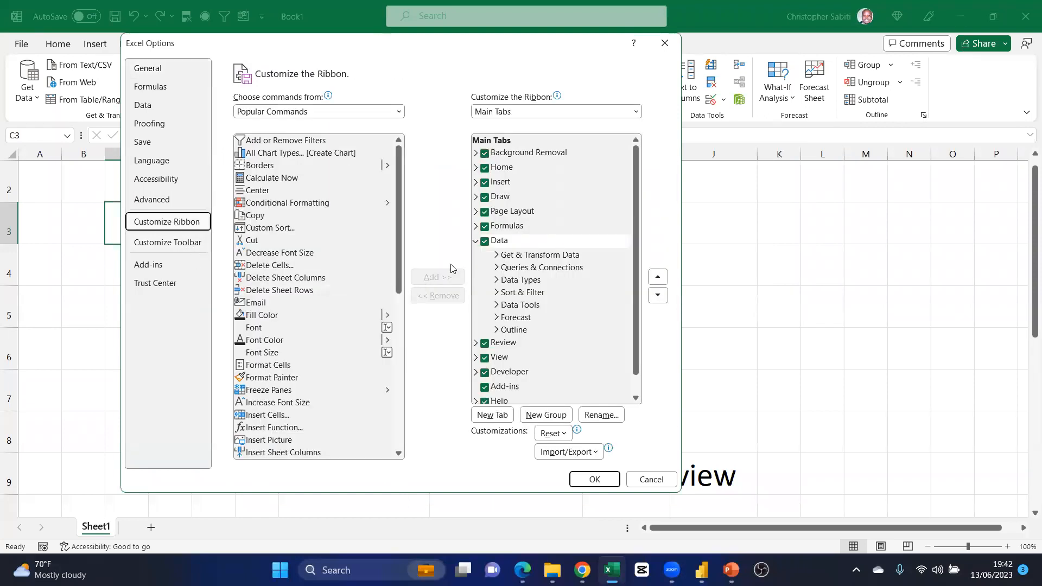
click(477, 241)
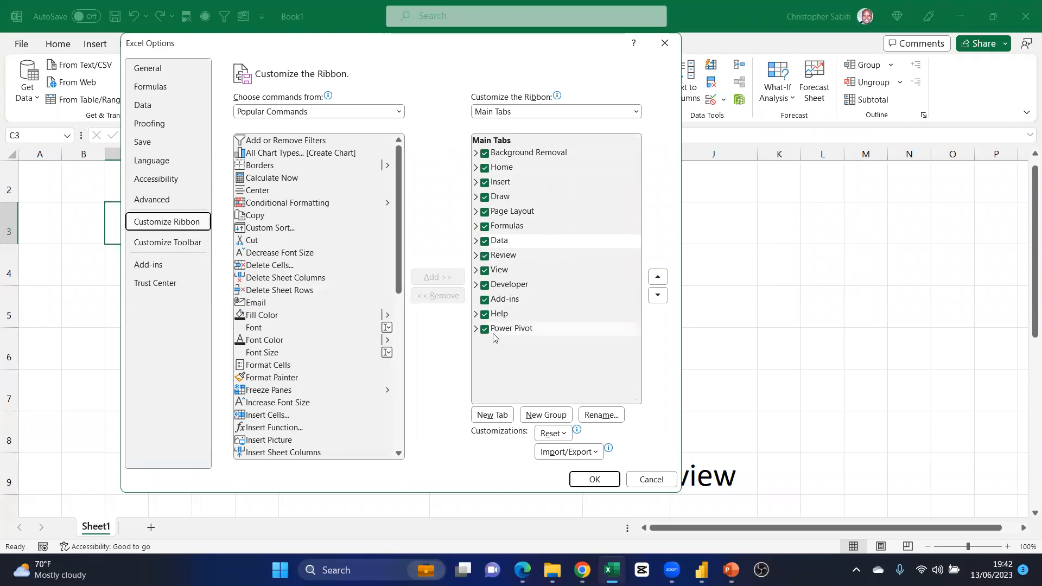
click(486, 243)
click(484, 242)
click(592, 480)
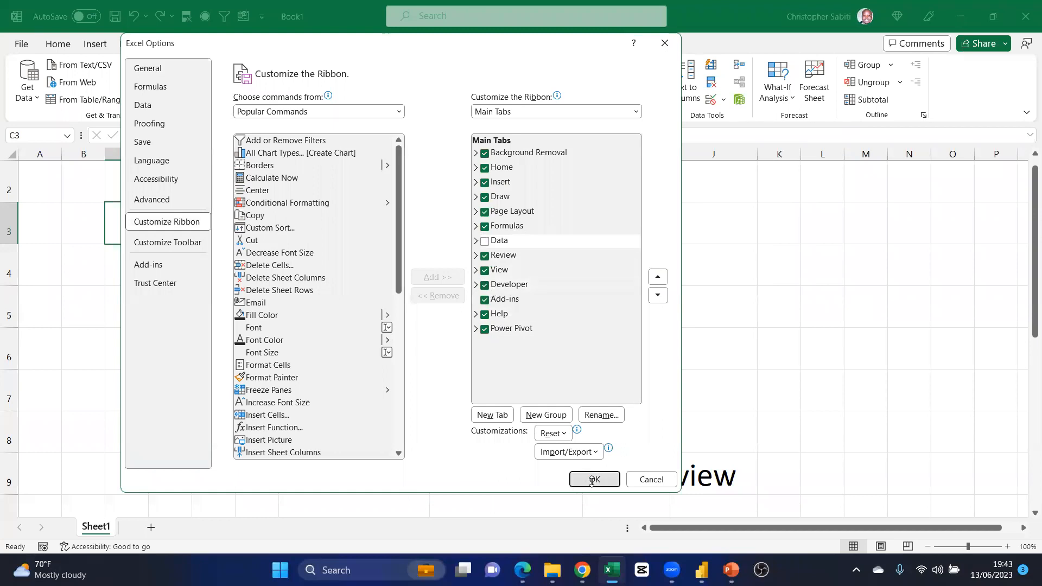
click(479, 278)
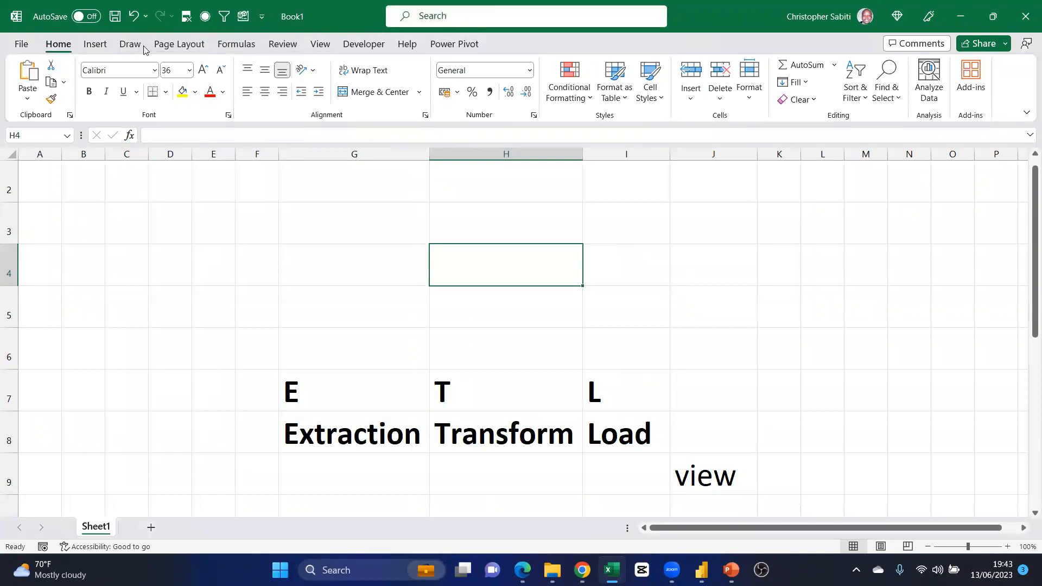
Hide the Insert, Draw, Page Layout, Formulas, Review, View, Developer, Add-ins, Help and Power Pivot tabs from the ribbon and apply the change
click(23, 44)
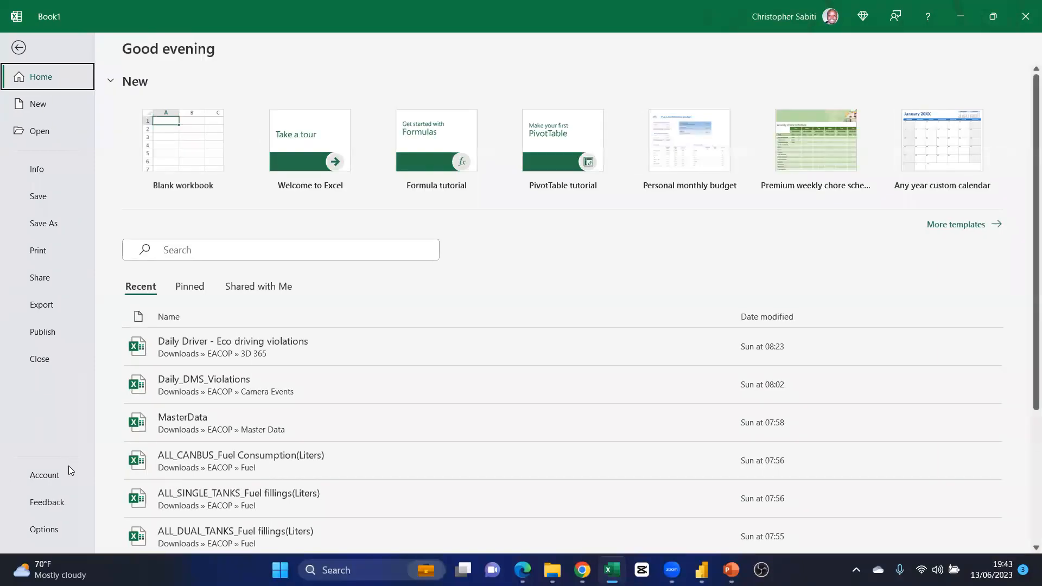
click(49, 527)
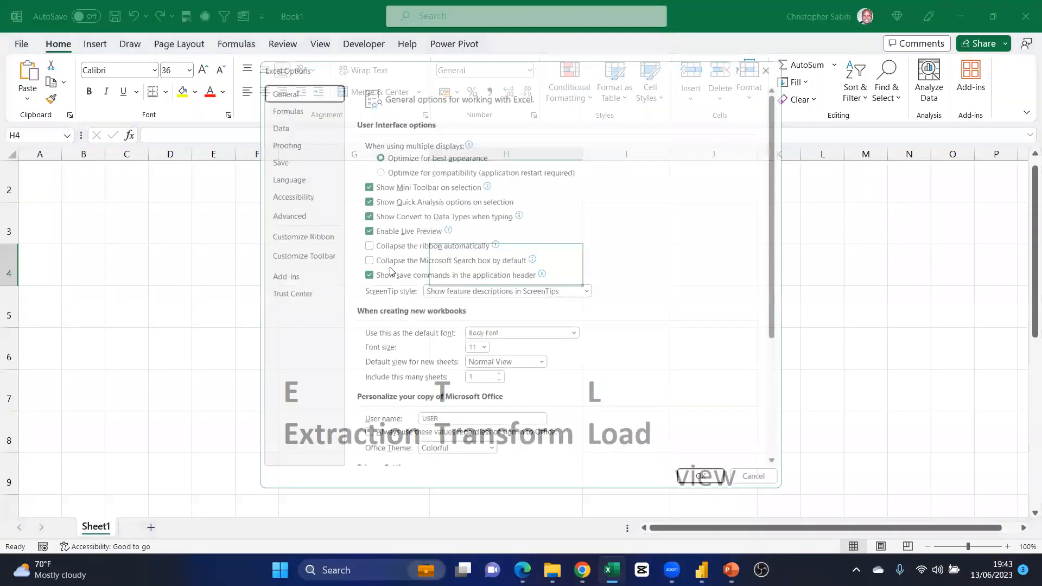
click(287, 234)
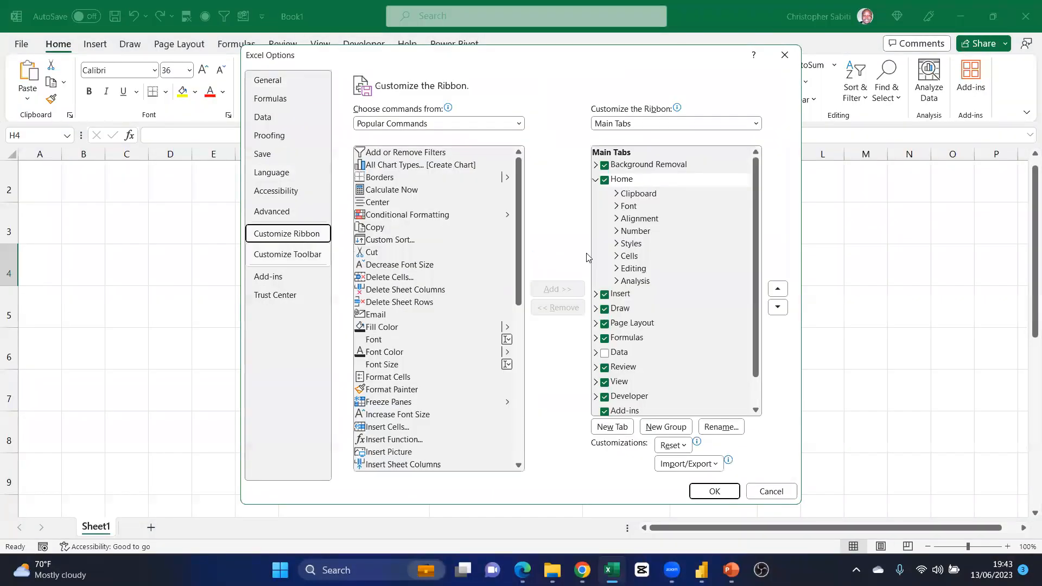
click(595, 180)
click(604, 194)
click(605, 208)
click(604, 224)
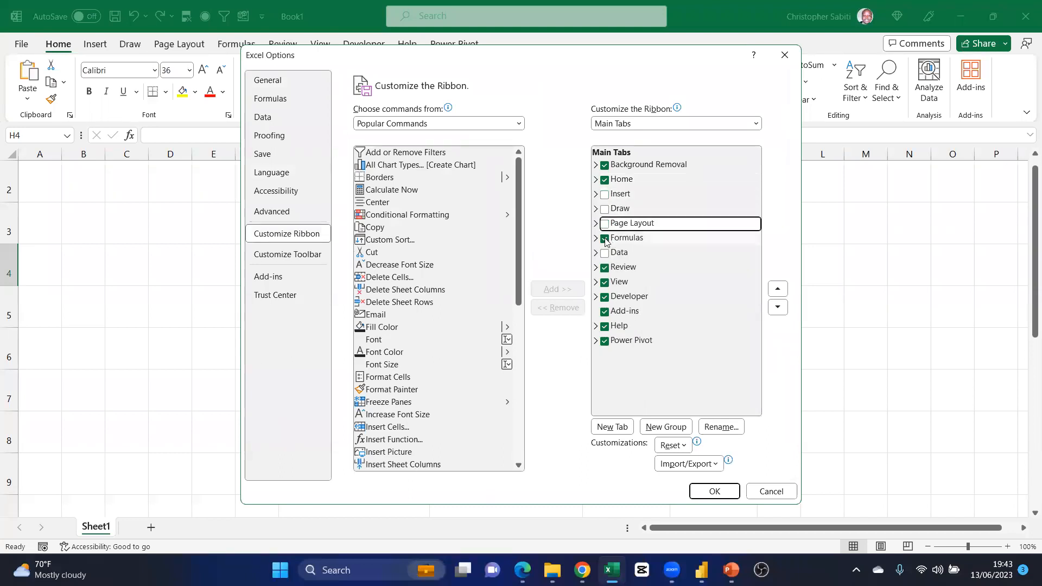
click(604, 238)
click(604, 267)
click(604, 281)
click(605, 296)
click(604, 311)
click(604, 326)
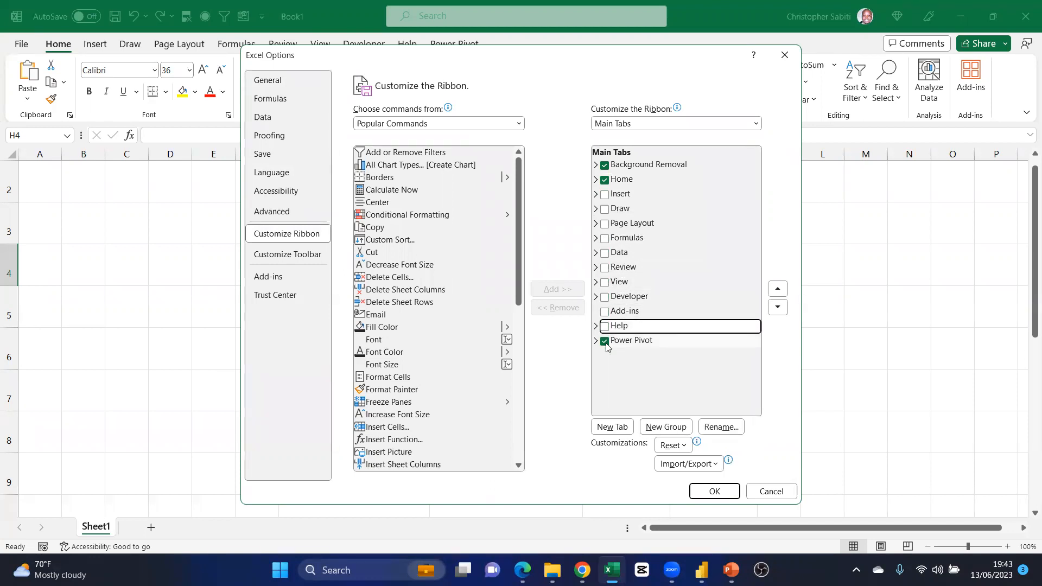
click(605, 340)
click(707, 489)
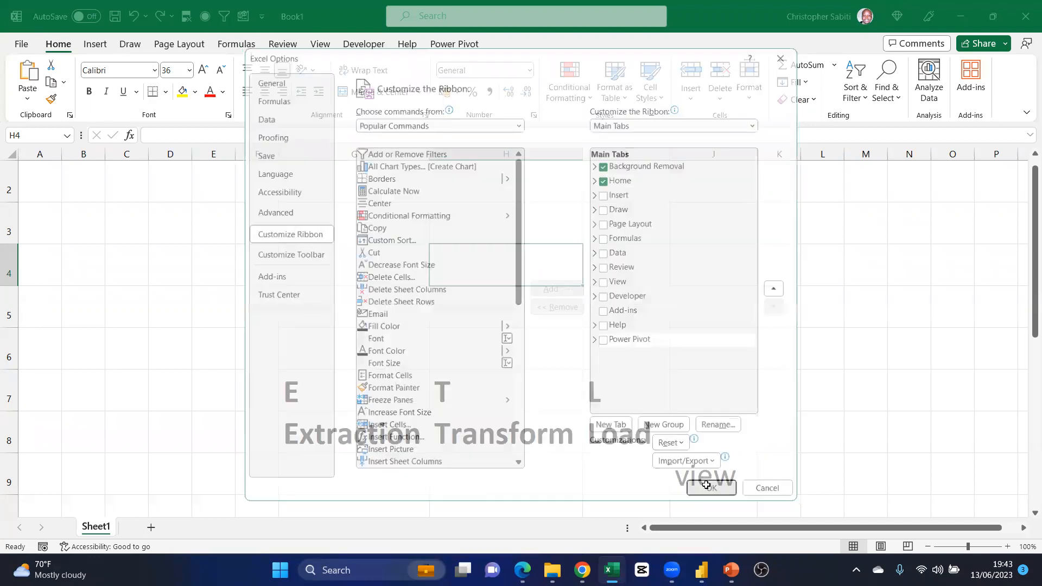
click(318, 263)
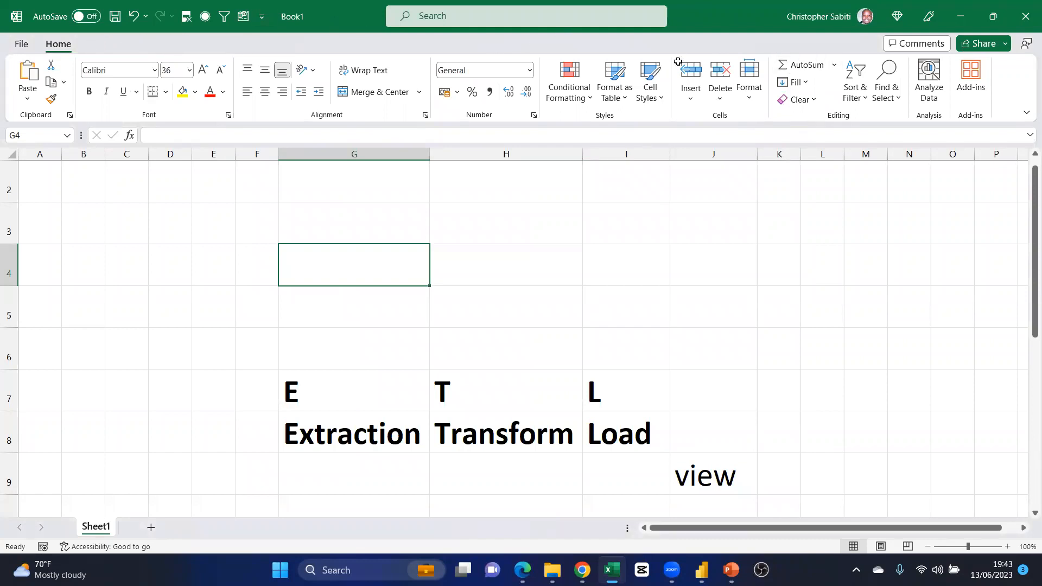
Re-enable the Insert, Draw, Page Layout, Formulas and Data tabs in the ribbon customization options
click(20, 45)
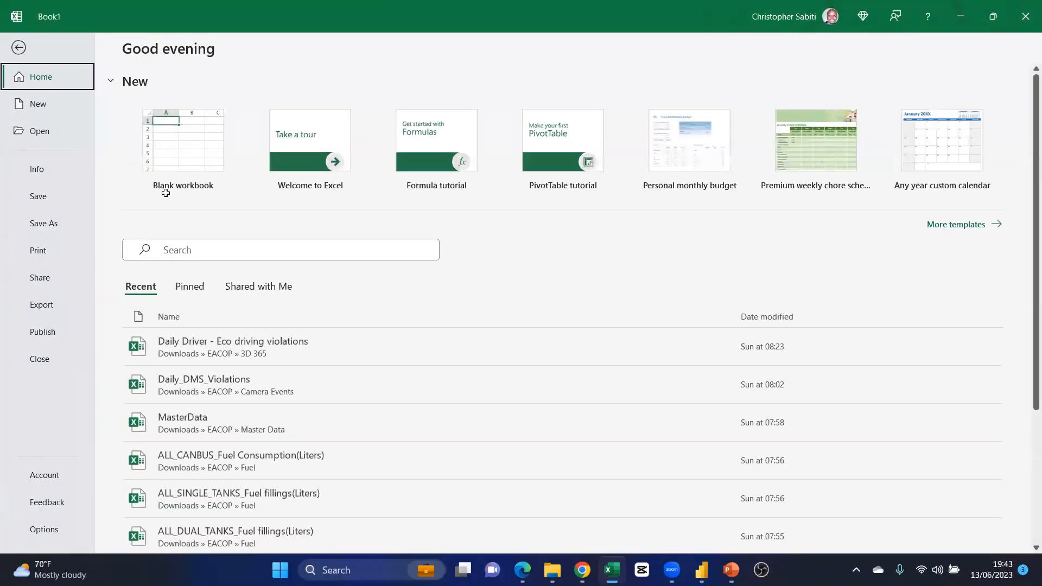
click(20, 48)
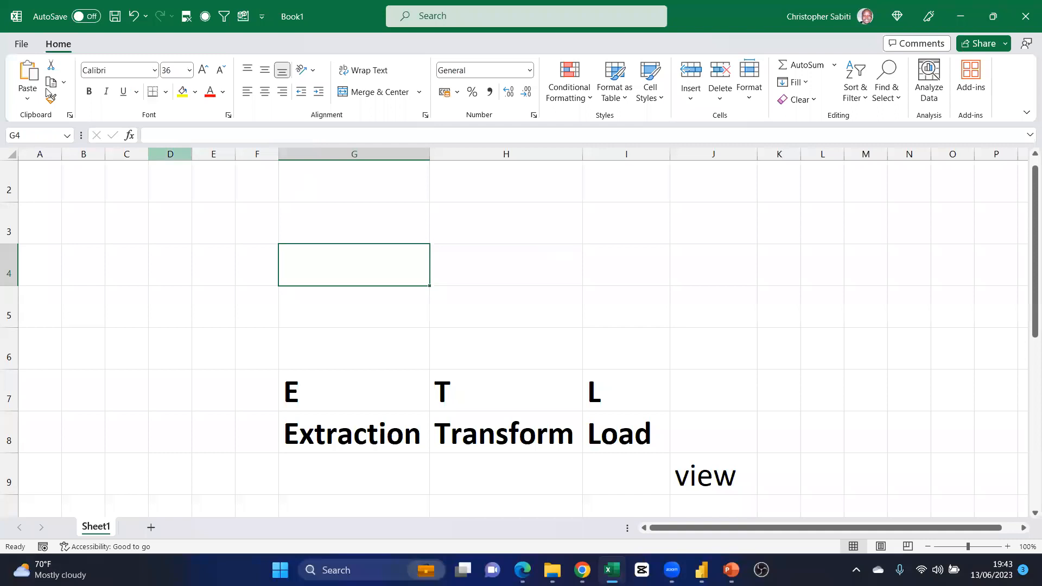
click(20, 44)
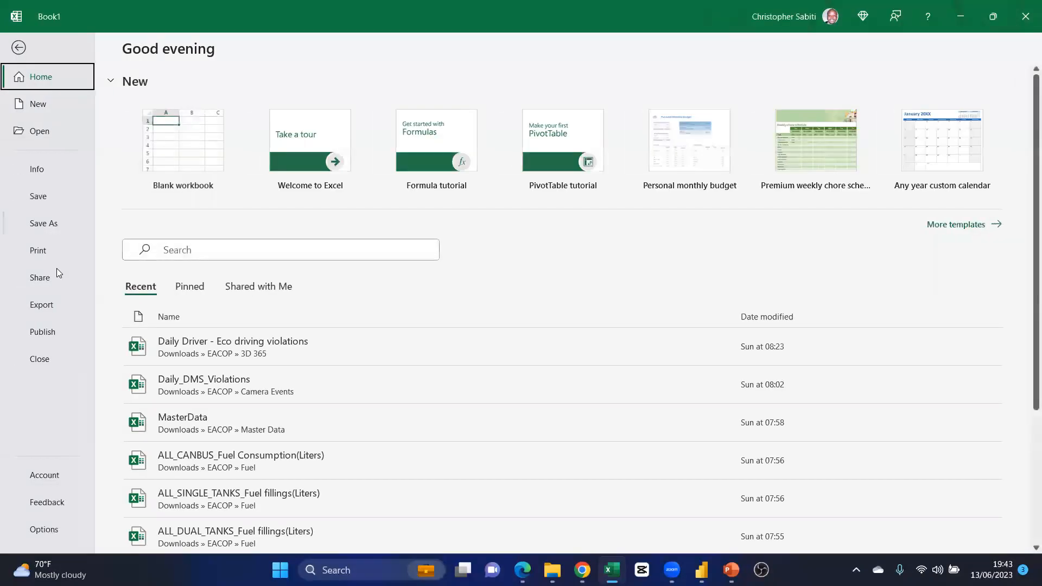
click(59, 523)
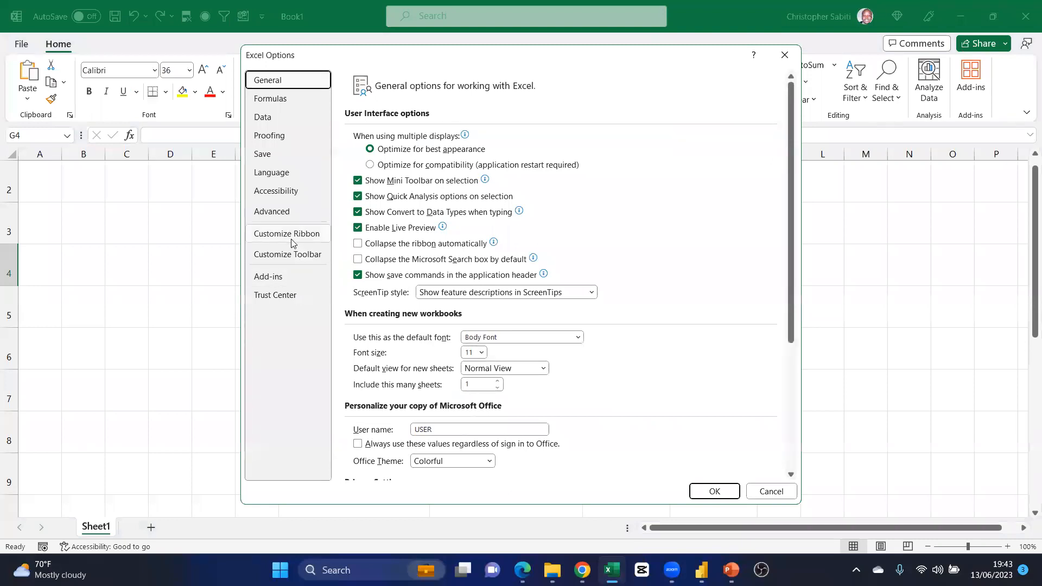
click(292, 239)
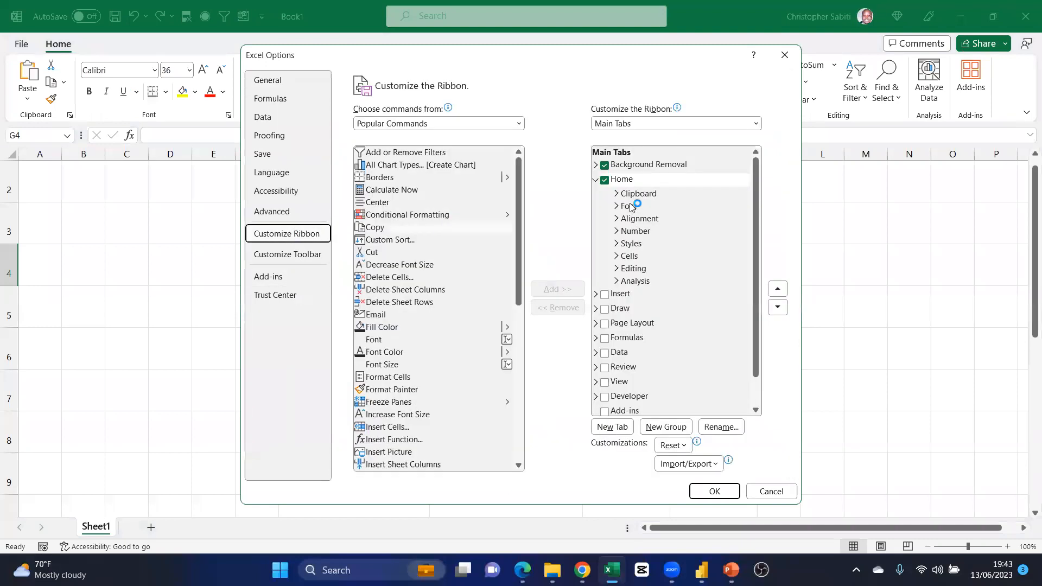
click(605, 294)
click(605, 309)
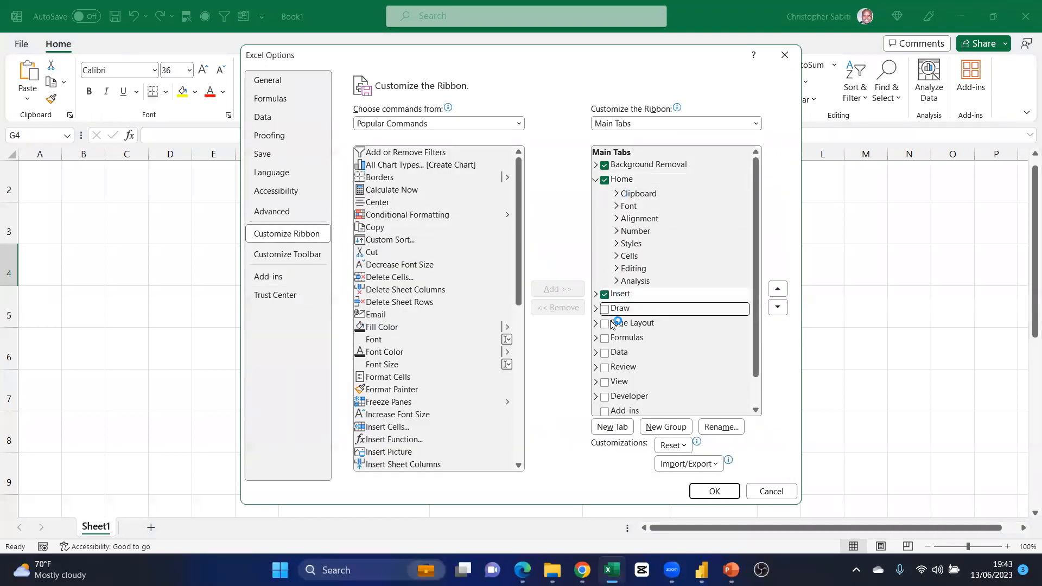
click(605, 324)
click(604, 338)
scroll(611, 334, down, 1)
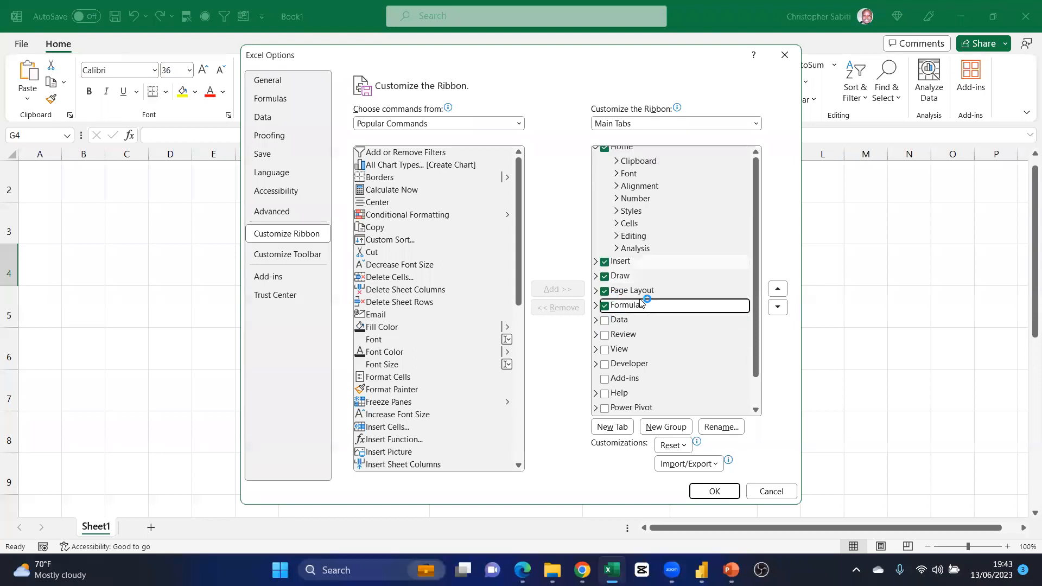
click(604, 320)
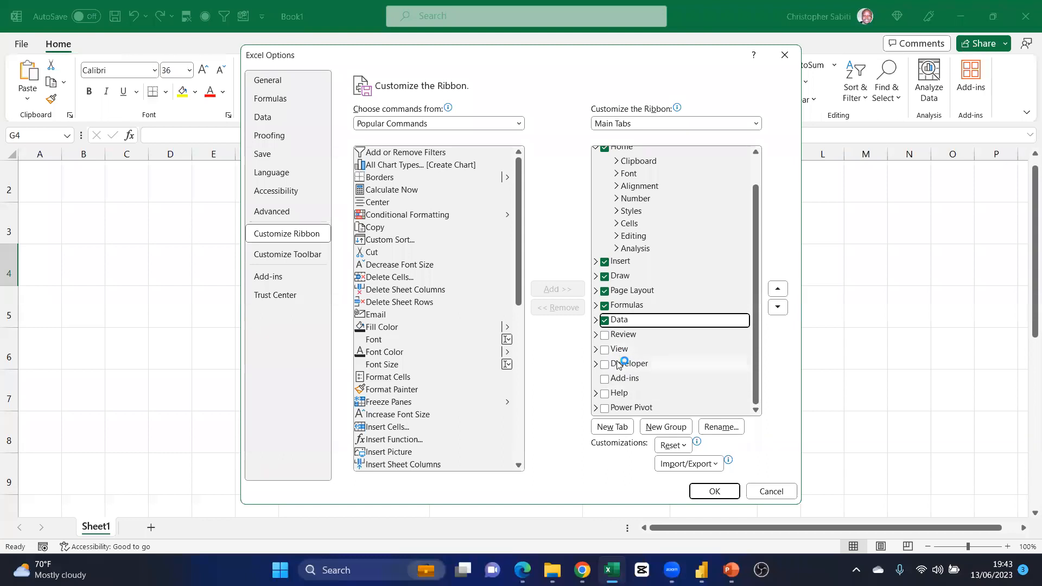
Re-enable the Review, View, Developer, Add-ins, Help and Power Pivot tabs, apply the ribbon changes and select cell H4
click(606, 351)
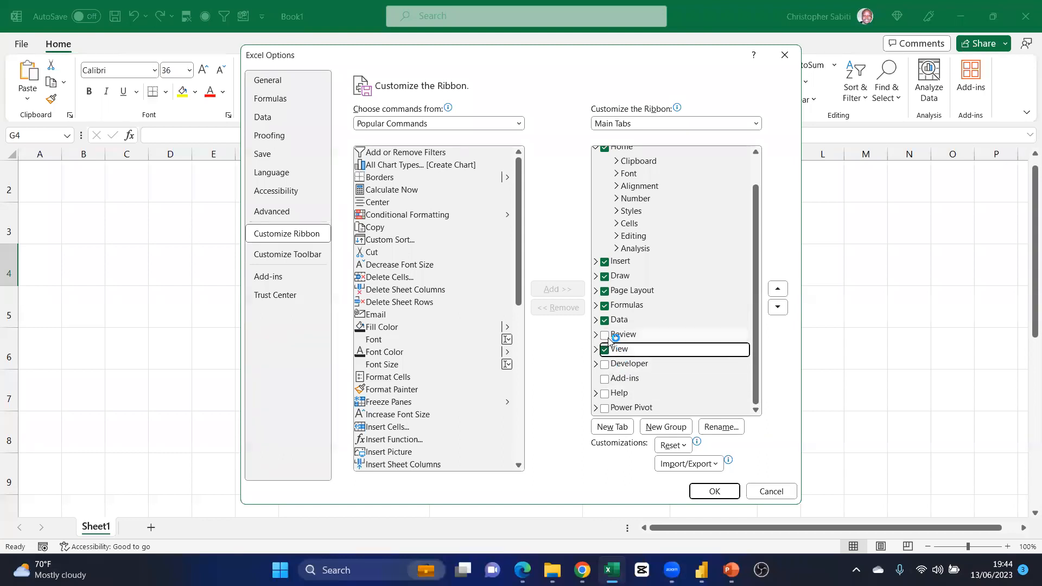
click(606, 336)
click(606, 364)
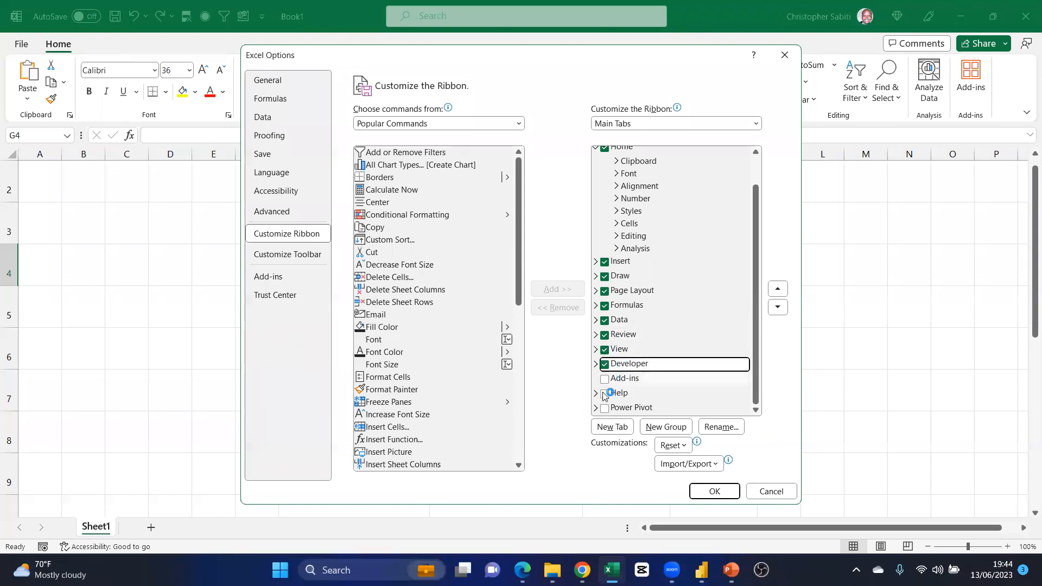
click(607, 380)
click(606, 394)
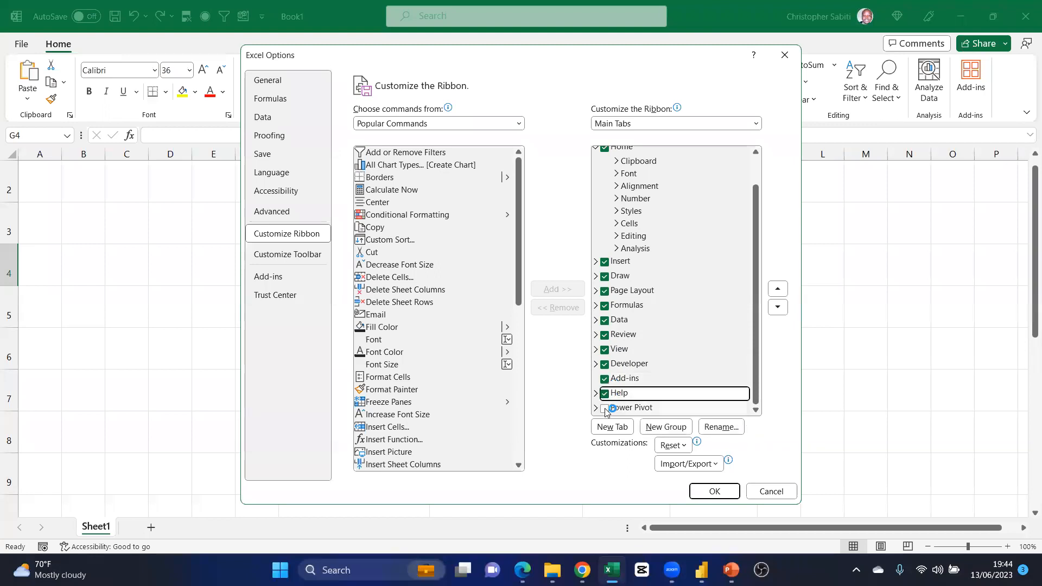
click(604, 408)
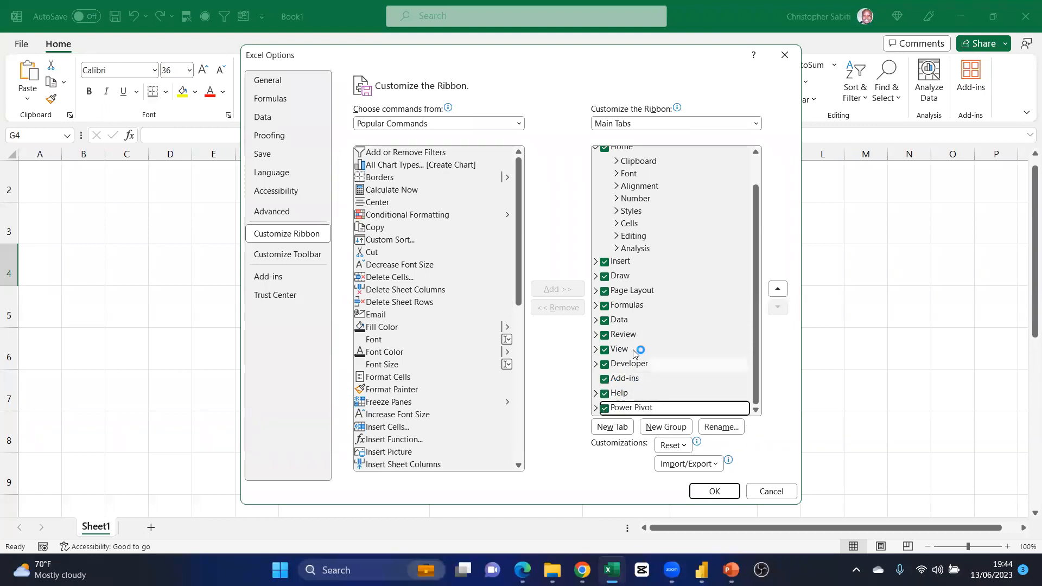
click(705, 492)
click(507, 285)
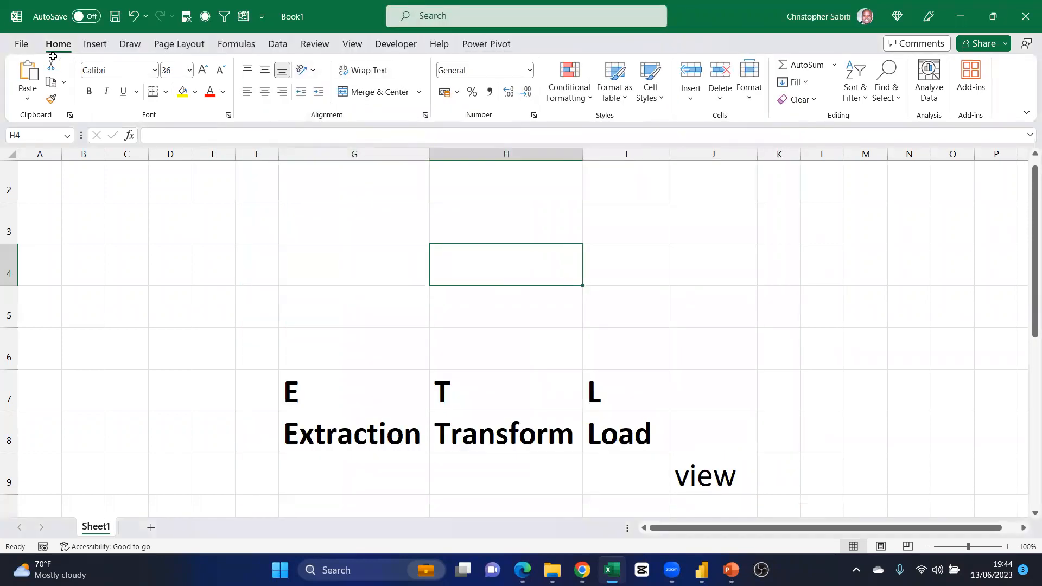
Open the COM Add-ins list from the Excel options, make sure Microsoft Power Pivot for Excel is enabled, and confirm
click(21, 43)
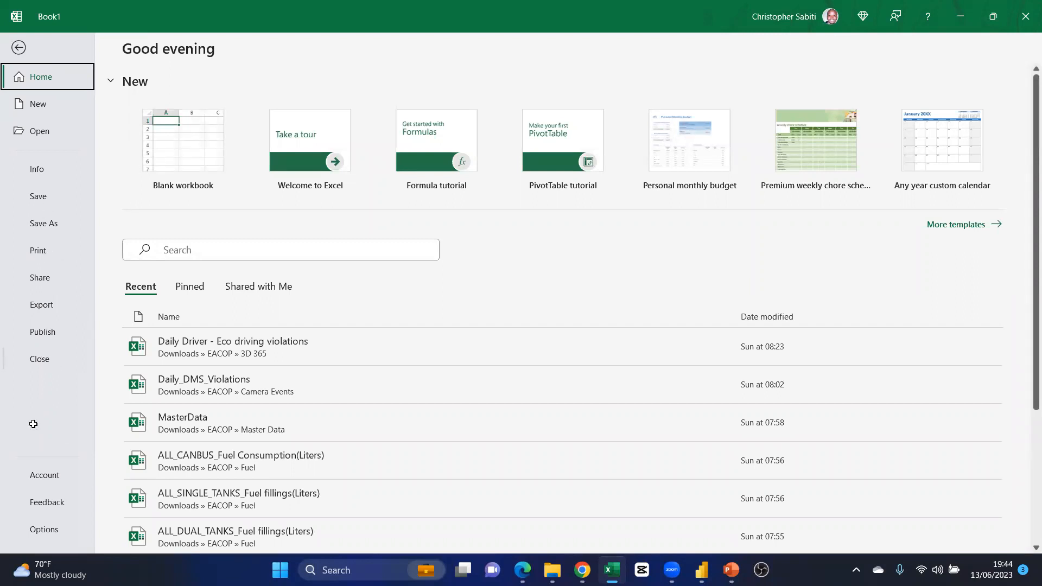
click(46, 531)
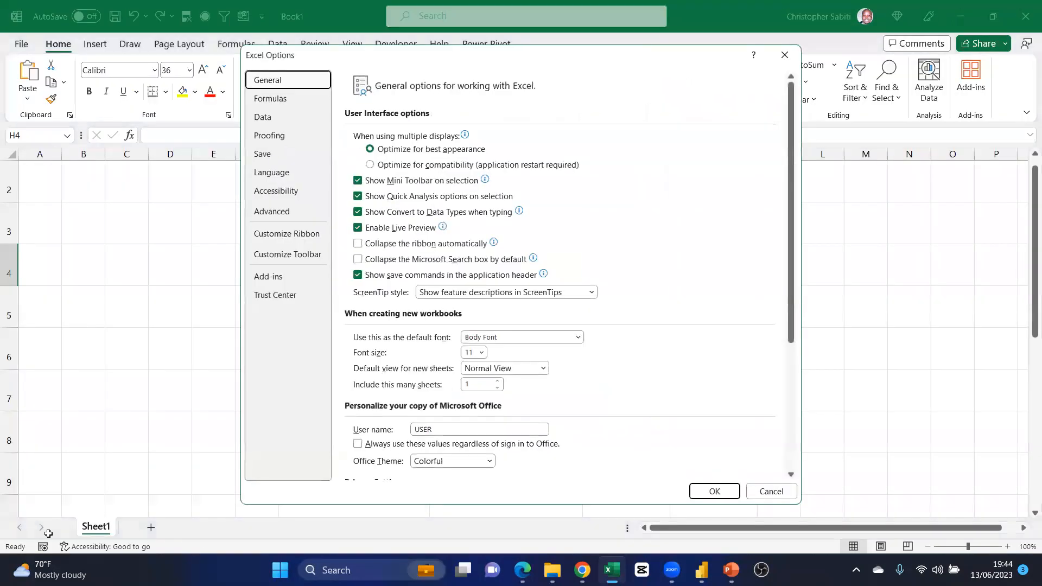
click(265, 277)
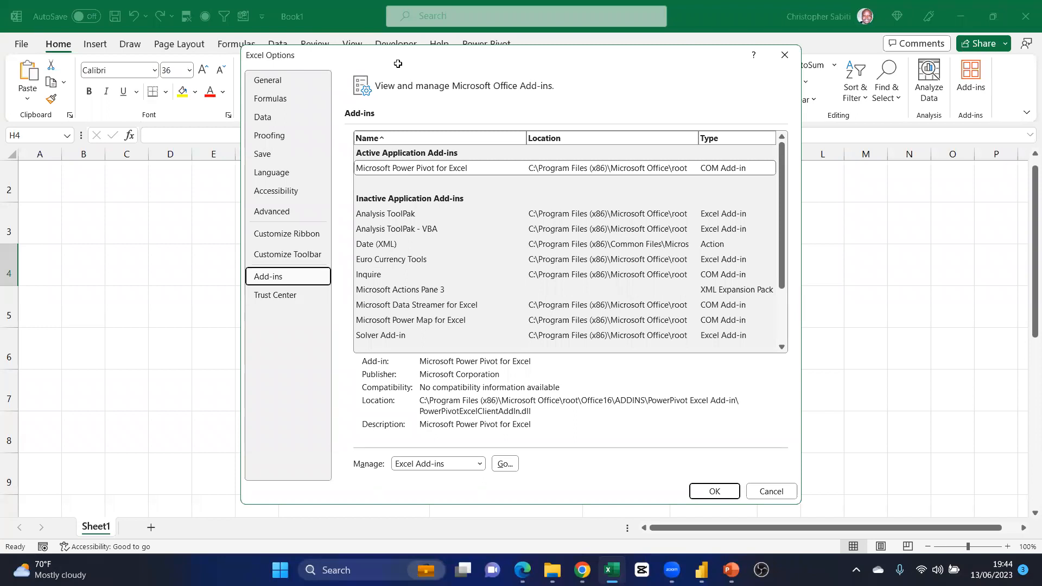
click(439, 463)
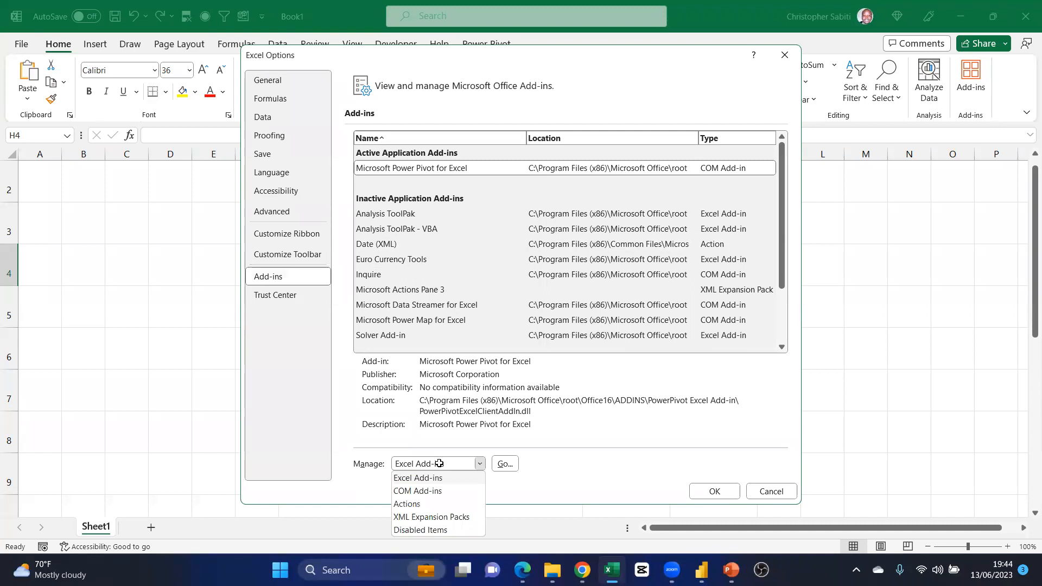
click(423, 491)
click(505, 465)
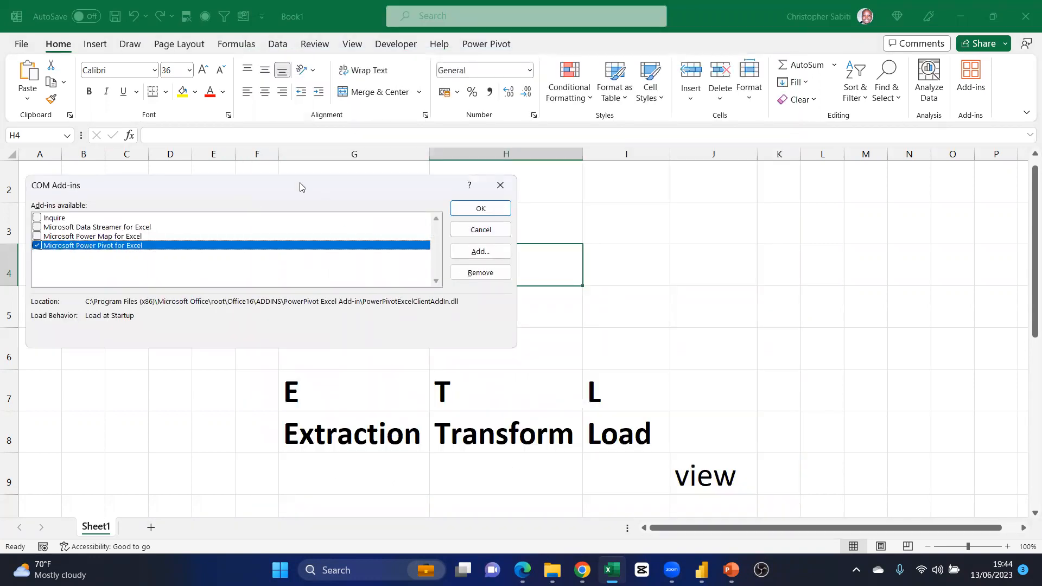
drag(319, 187, 588, 220)
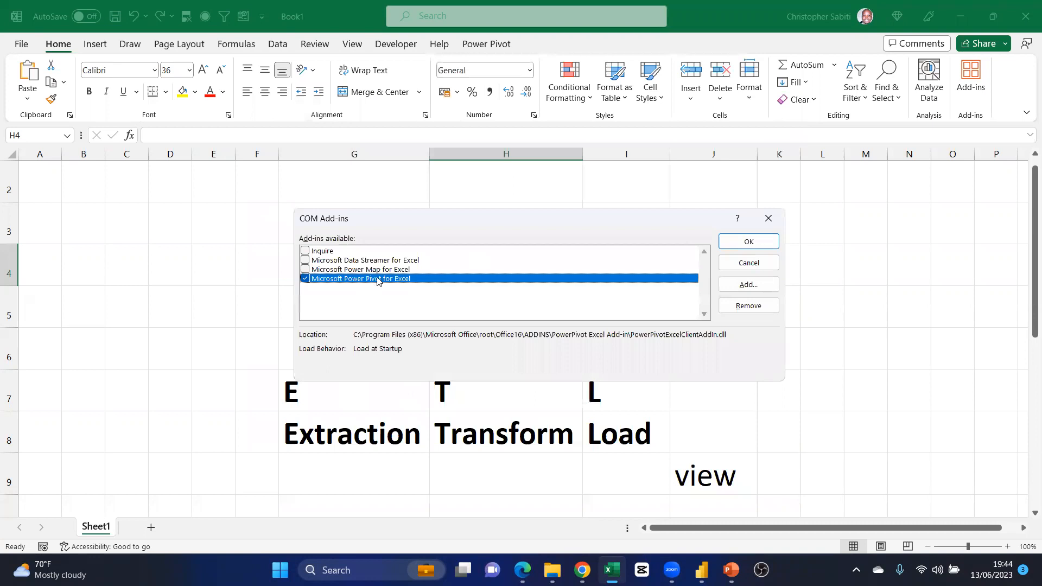
click(305, 280)
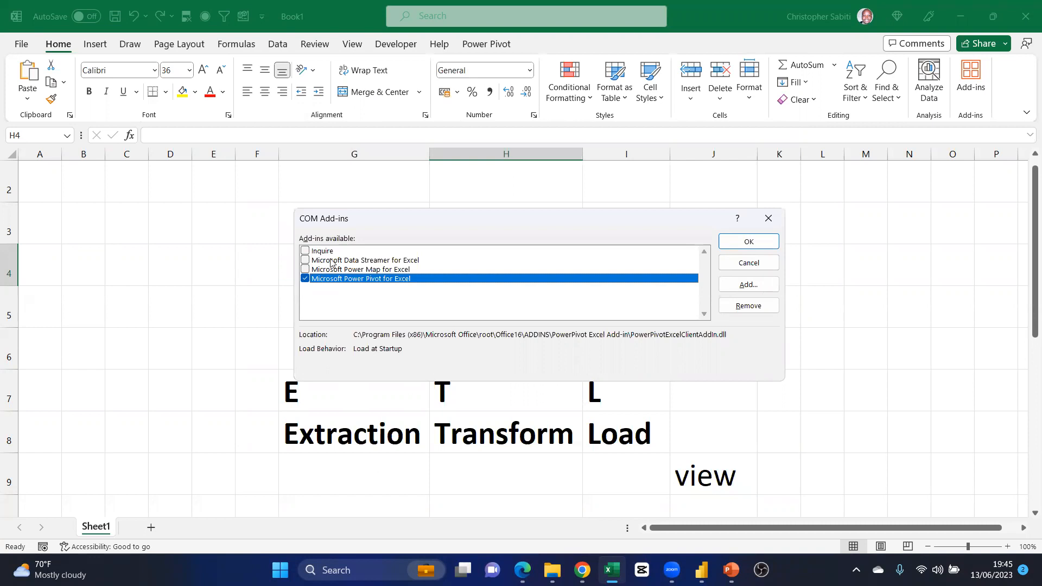
click(739, 247)
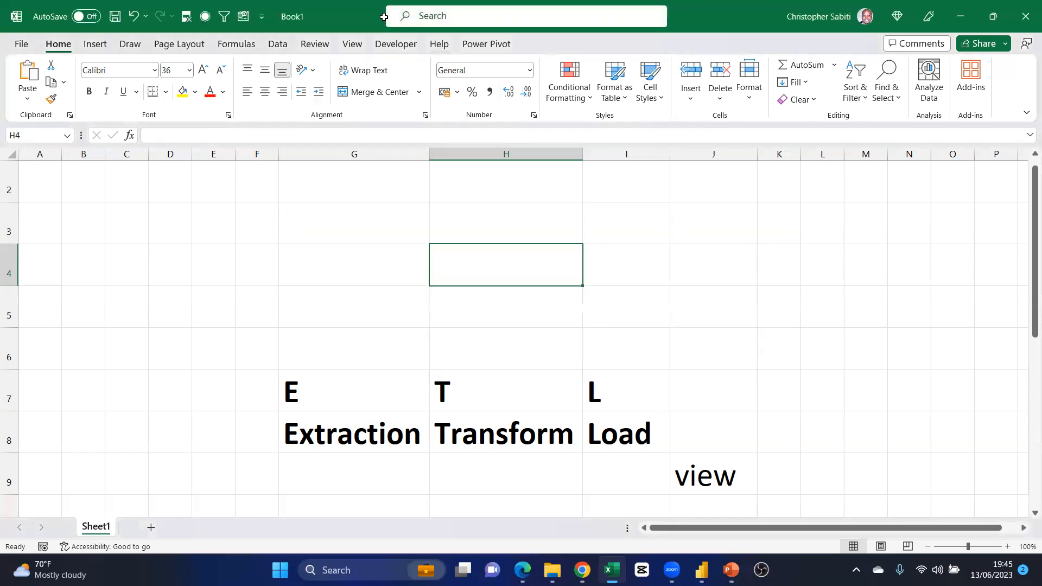
Look over the Power Pivot tools and the Get Data source list among the Data tools
click(491, 44)
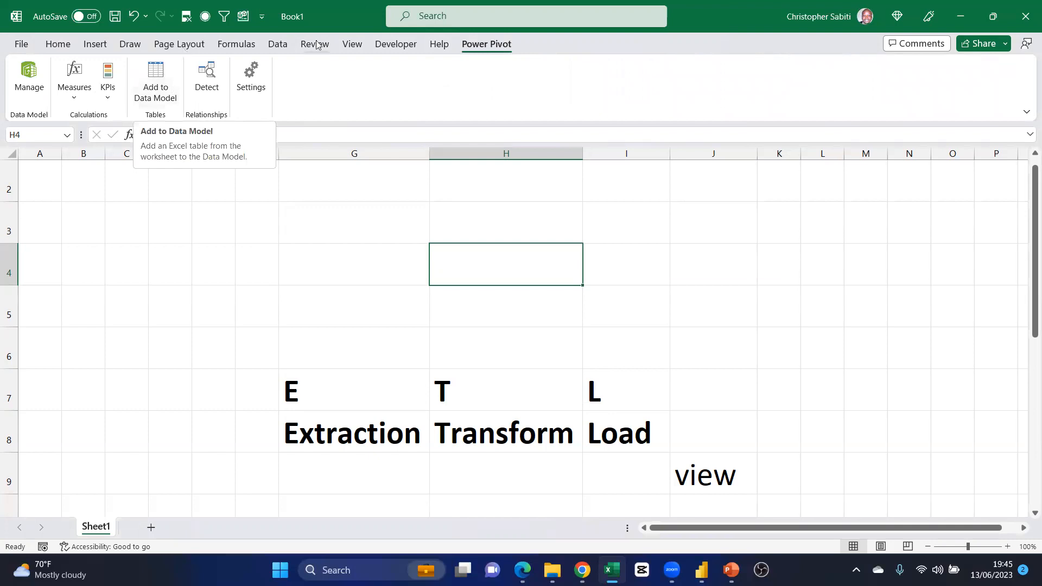
click(279, 46)
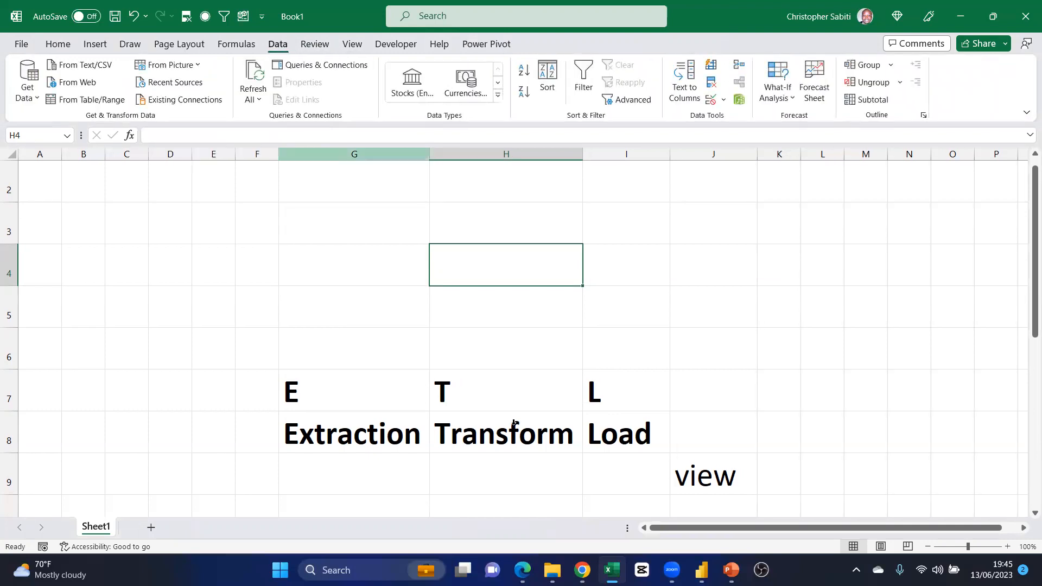
click(35, 100)
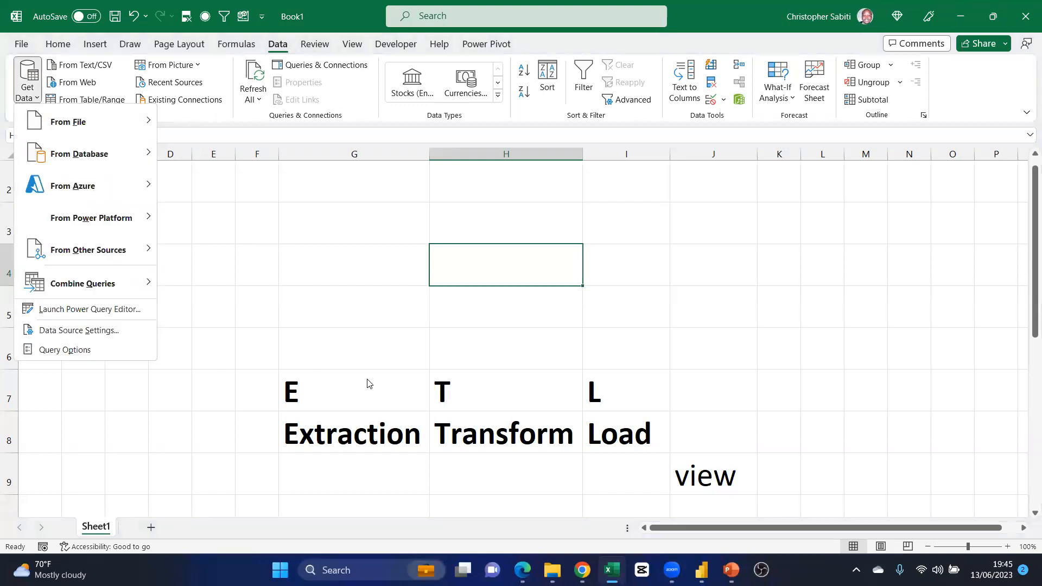
click(310, 251)
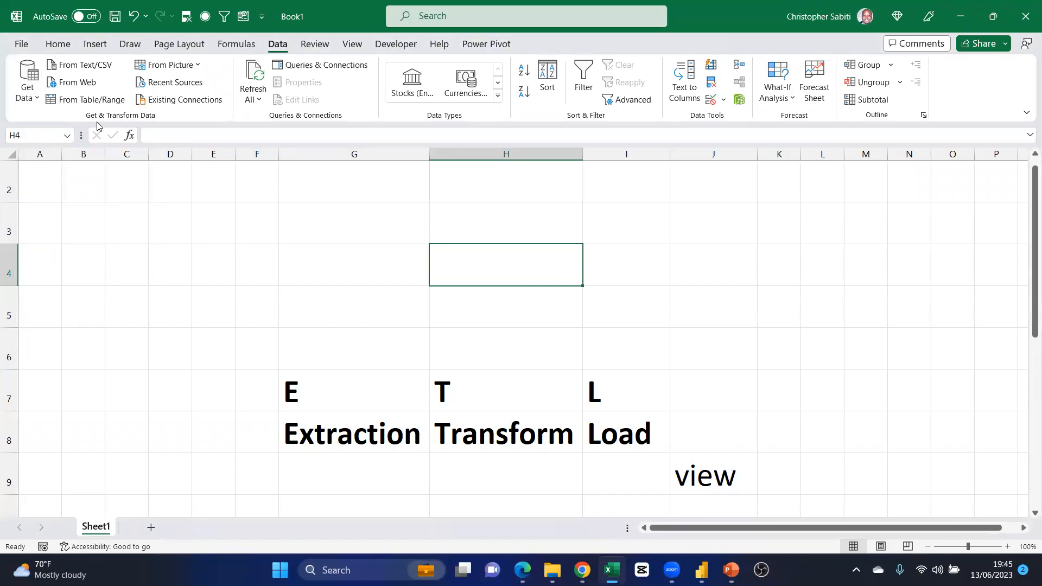
Relate the Transform and Load cells to the data tools by viewing the Combine Queries options, Merge and Append
click(517, 433)
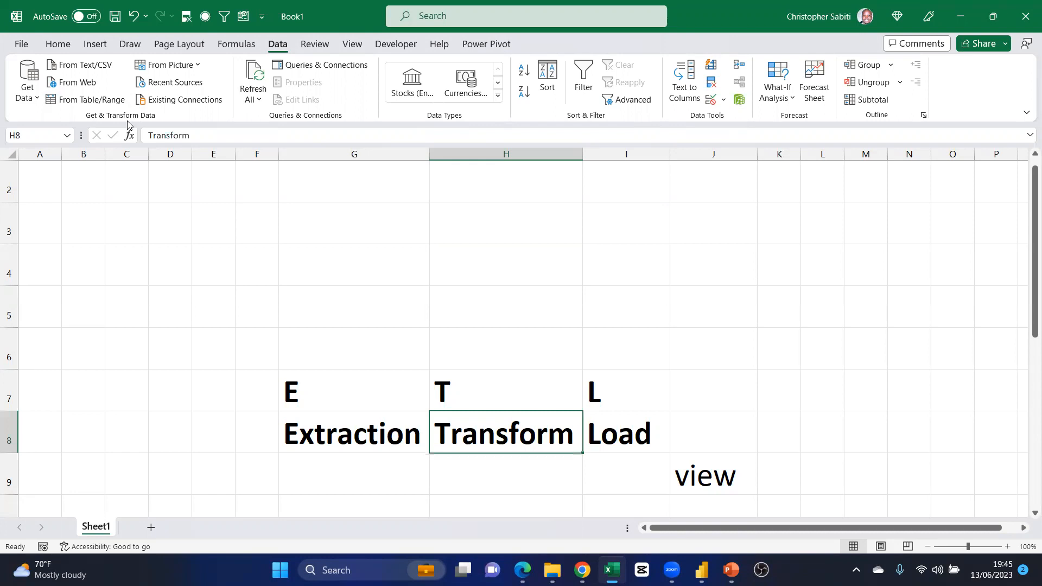
click(37, 100)
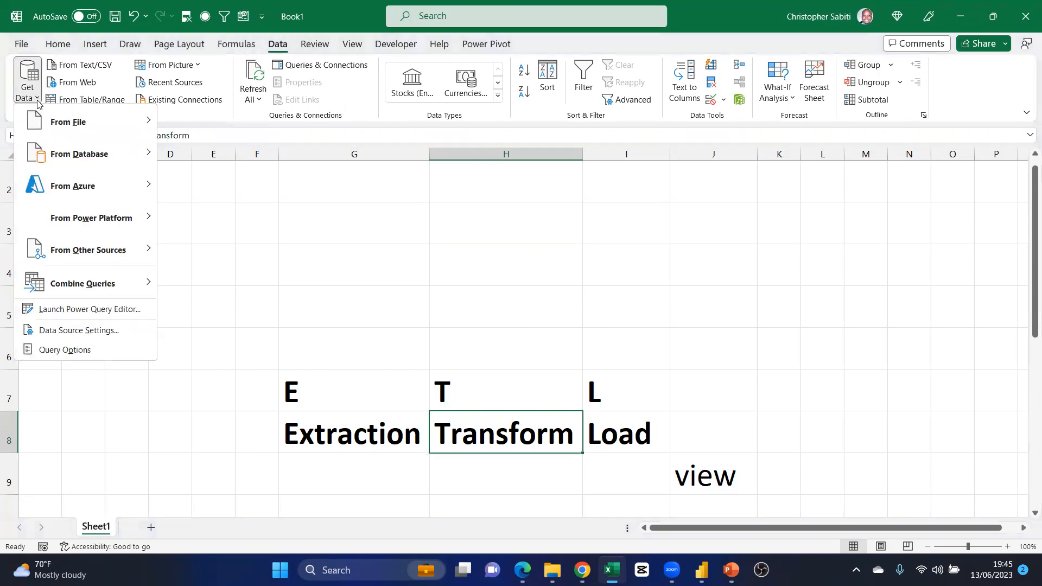
mouse_move(109, 285)
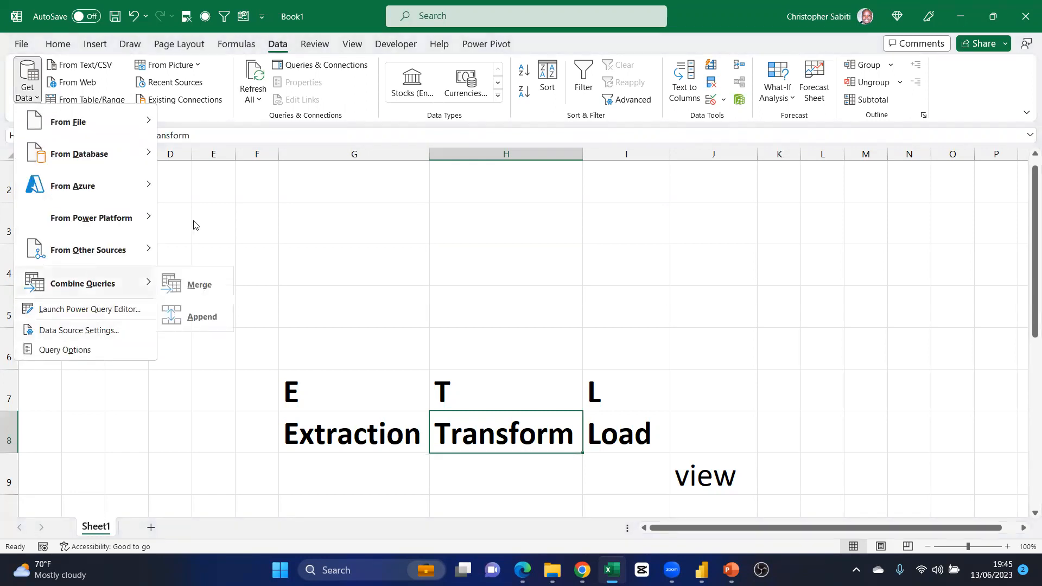
click(287, 117)
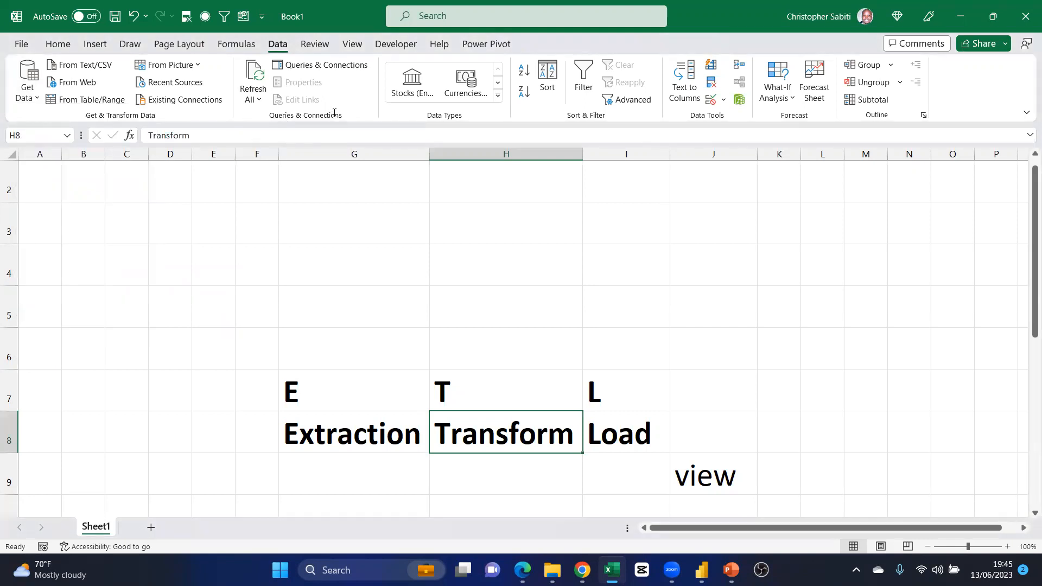
drag(595, 391, 623, 456)
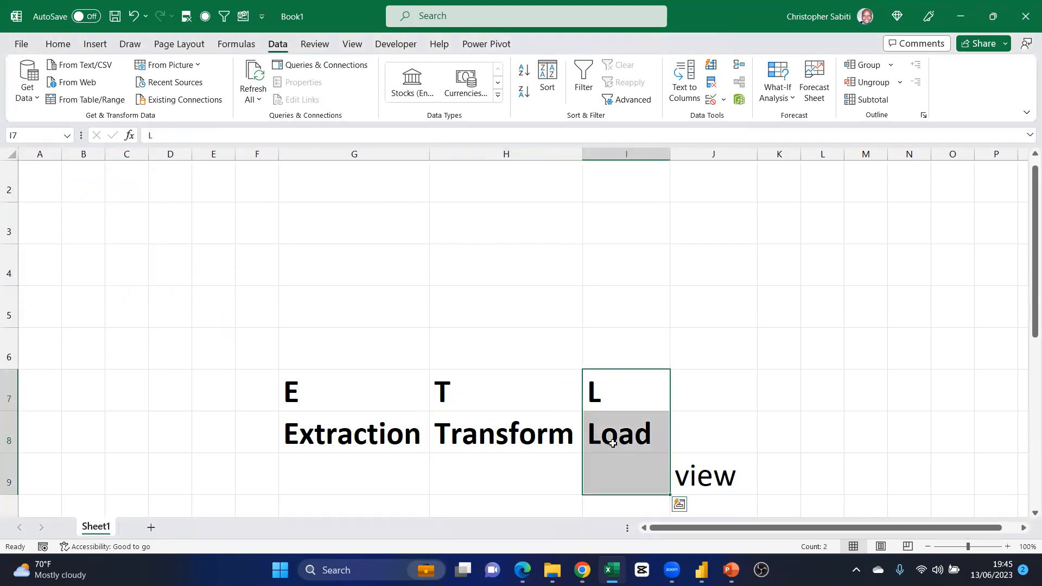
click(357, 278)
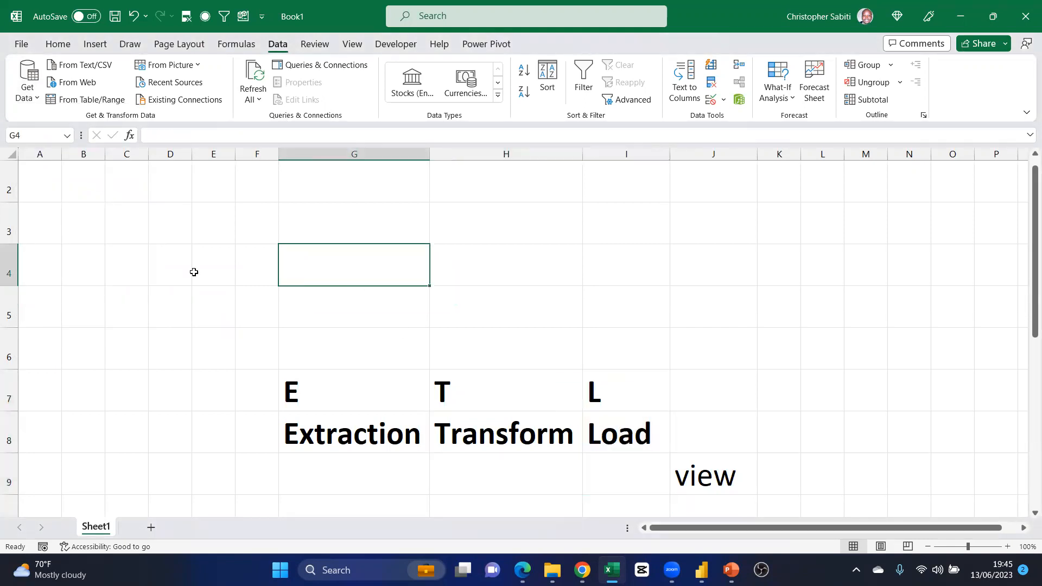
Review the file and database sources offered by Get Data and launch the Power Query Editor
click(28, 94)
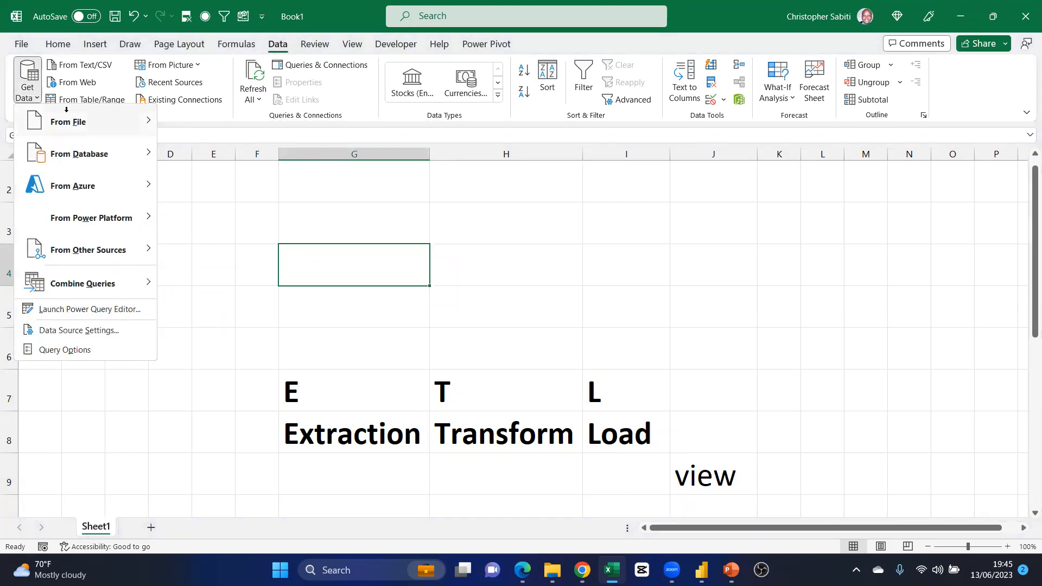
mouse_move(69, 110)
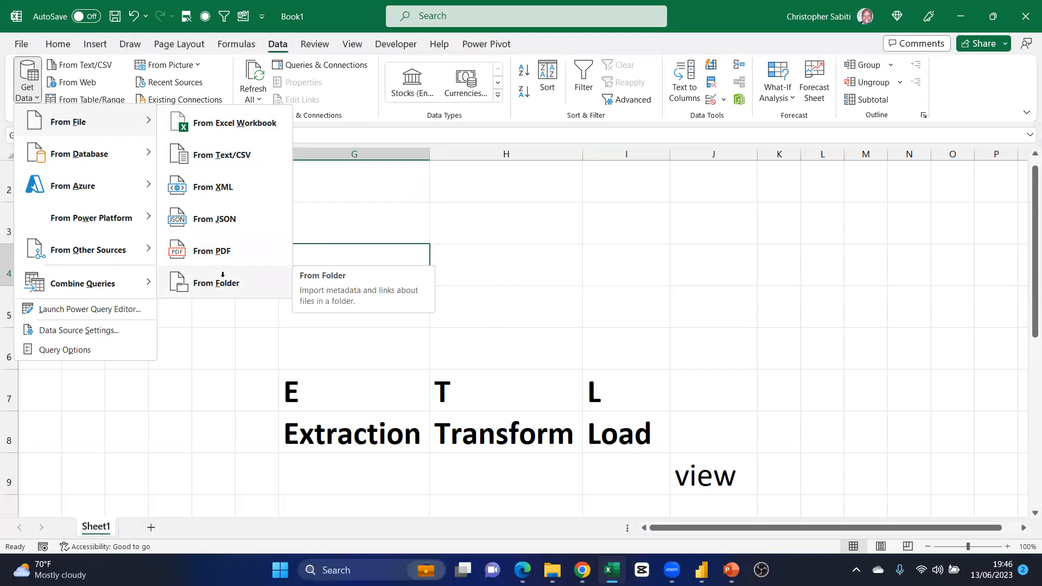
mouse_move(114, 150)
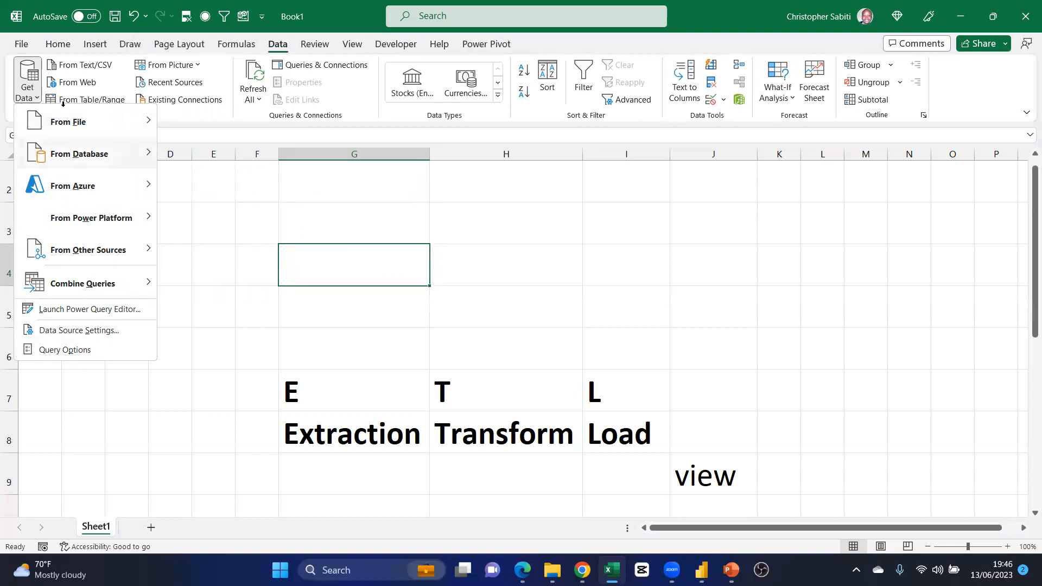
click(84, 309)
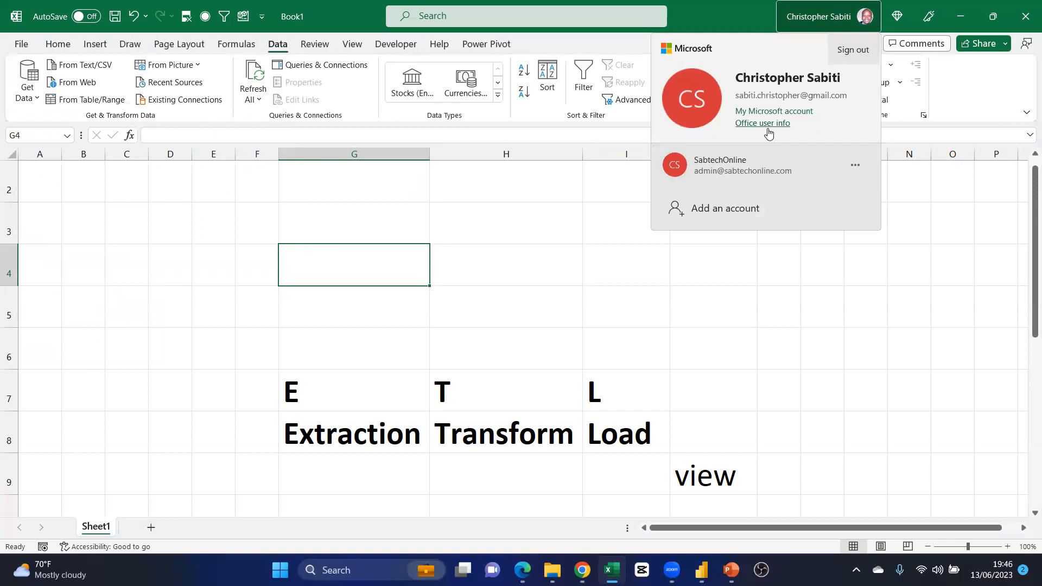
Review the file, database and Power Platform sources offered by Get Data, and view the prompt for importing from a web address
click(561, 228)
click(32, 98)
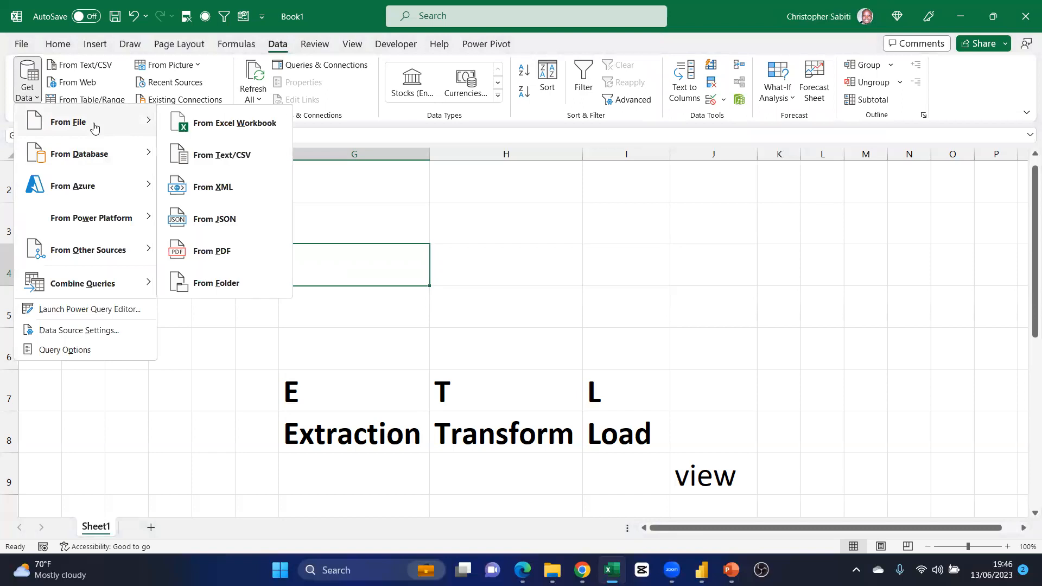
click(205, 358)
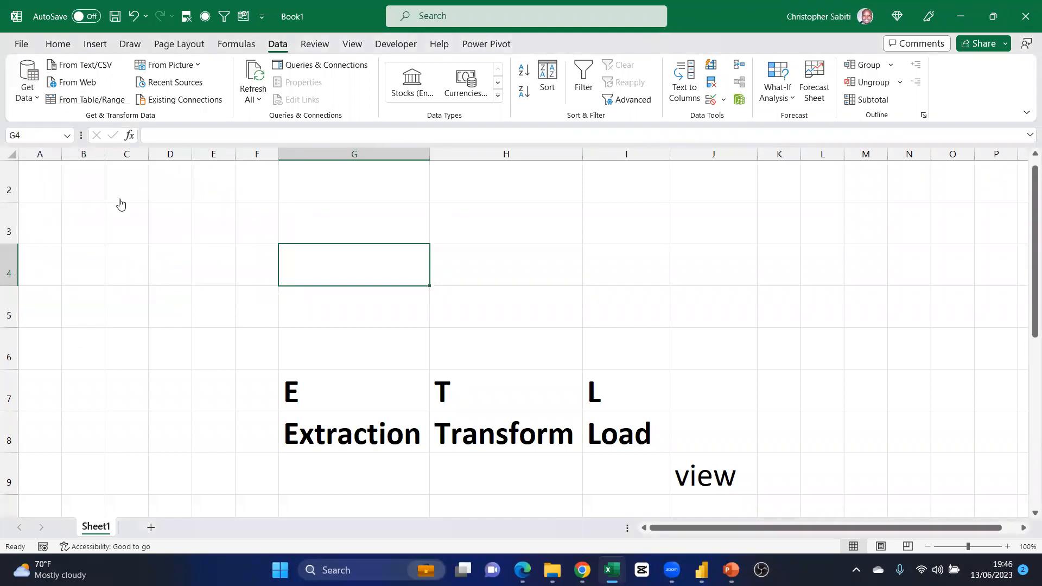
click(34, 96)
mouse_move(48, 122)
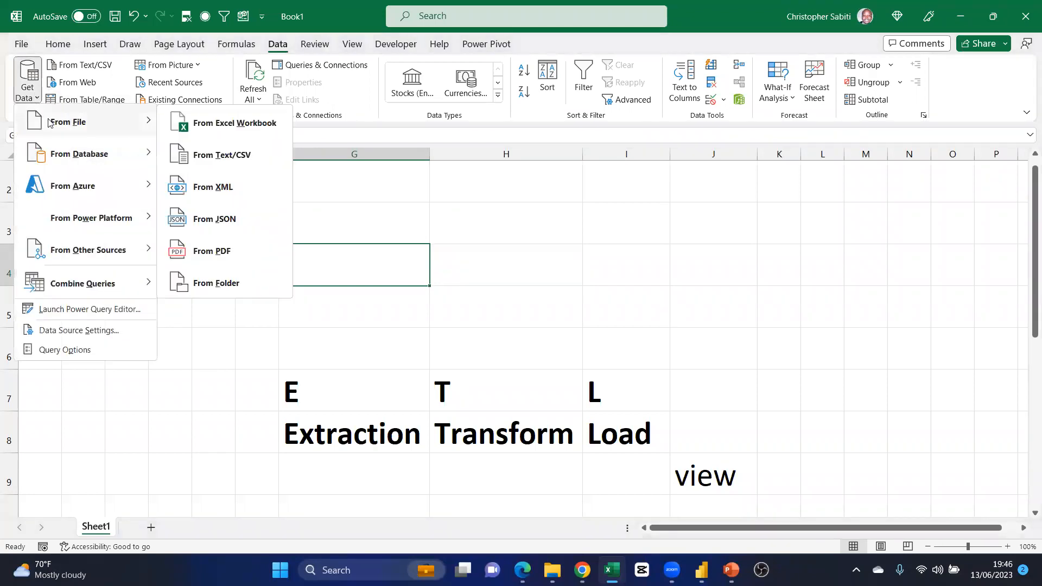
mouse_move(84, 218)
click(71, 83)
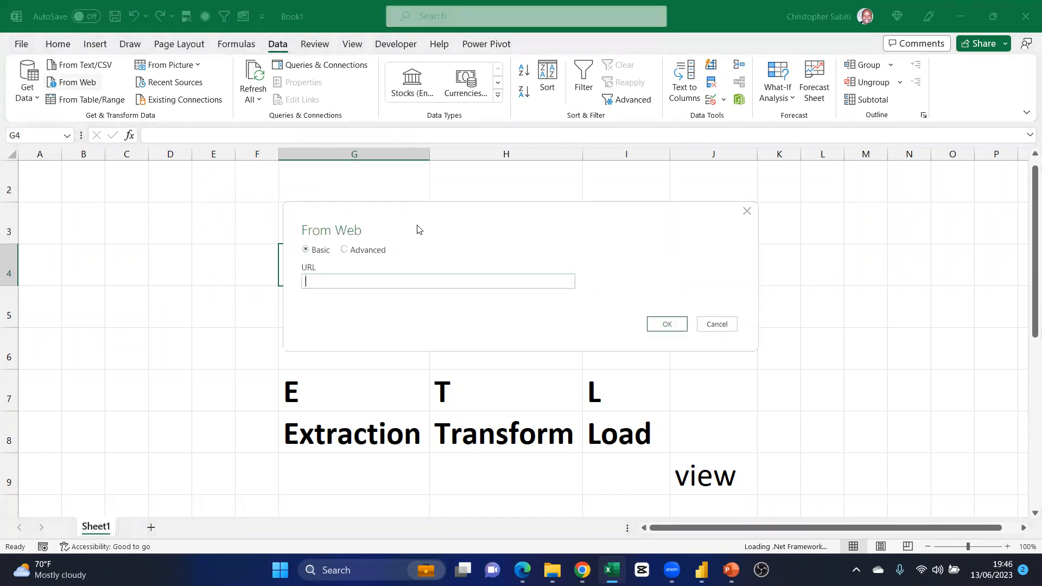
click(747, 214)
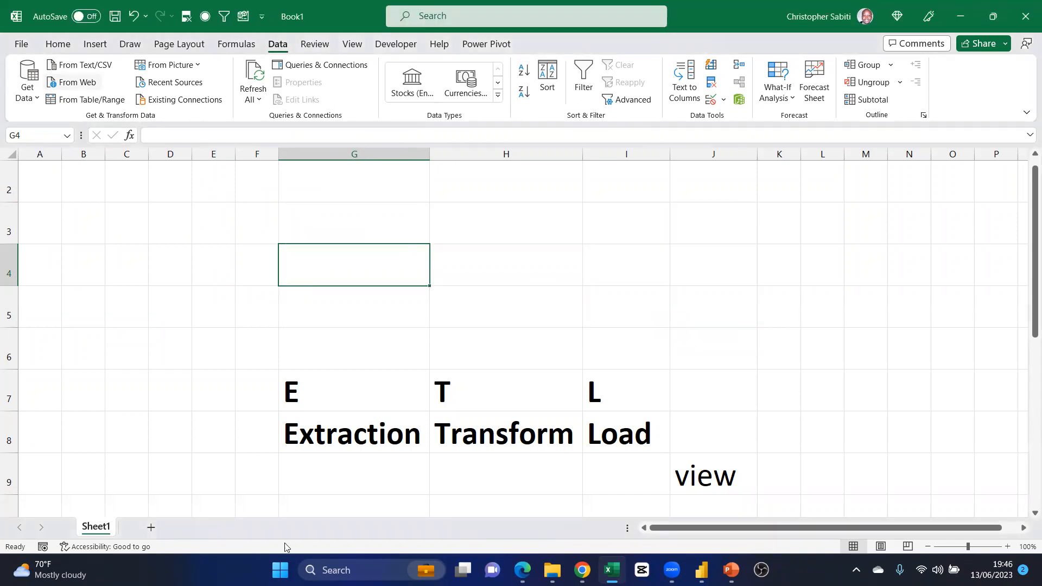
Switch to the Edge browser, search for "premier table" in a new tab, and open BBC Sport's Premier League Table page
click(522, 569)
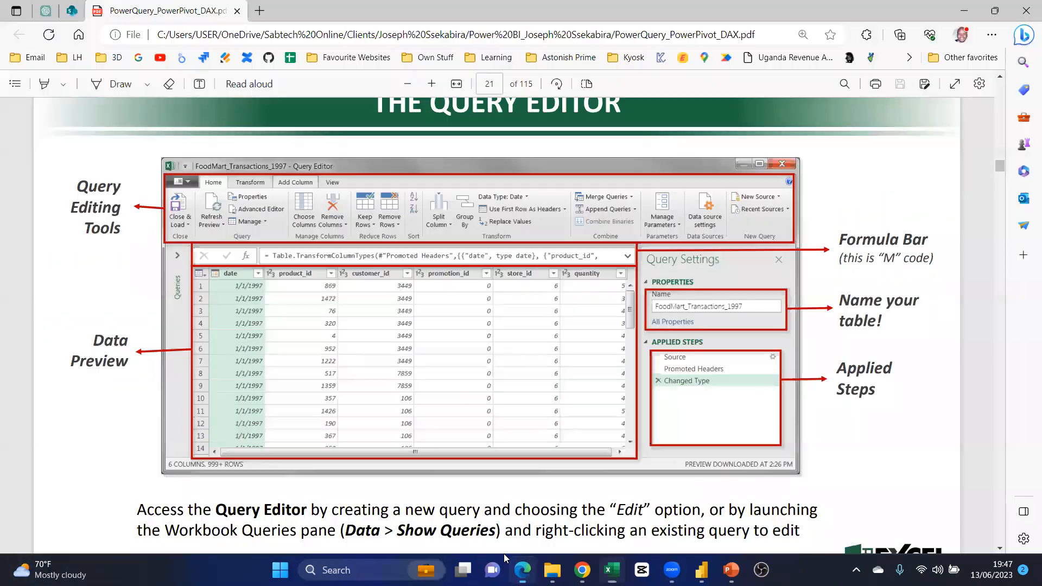
click(265, 15)
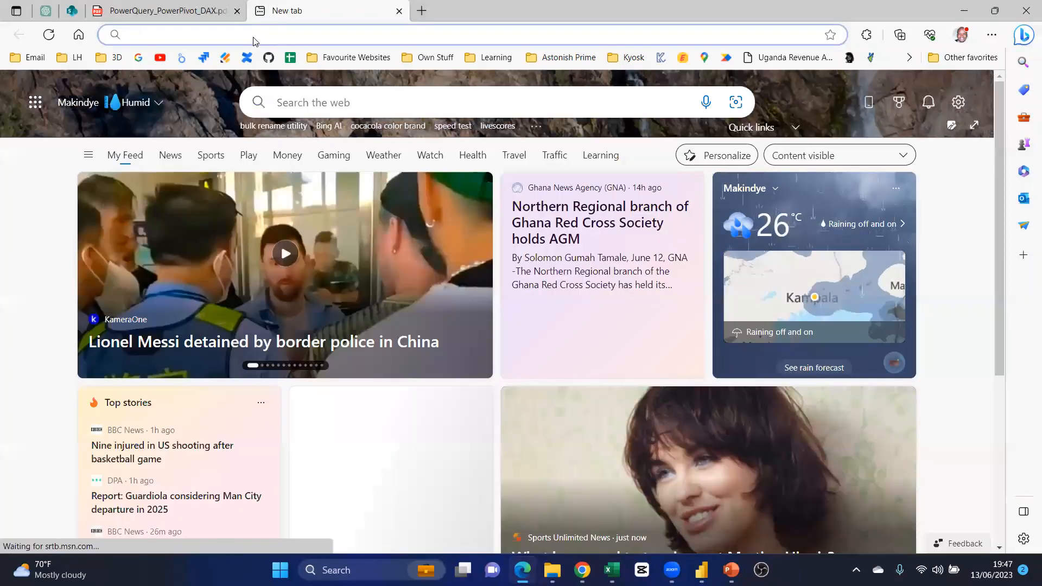
click(255, 40)
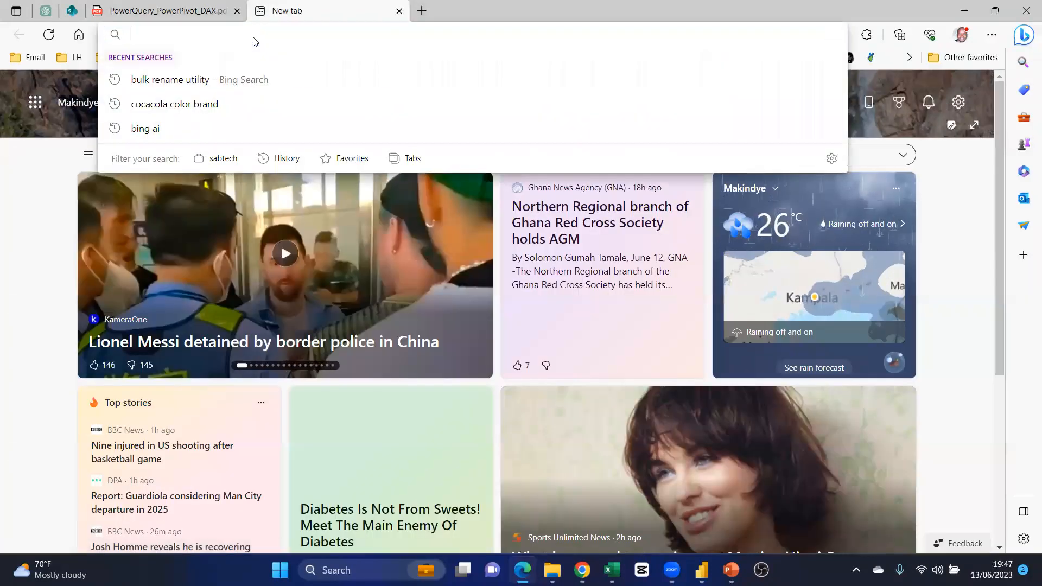
text(premi)
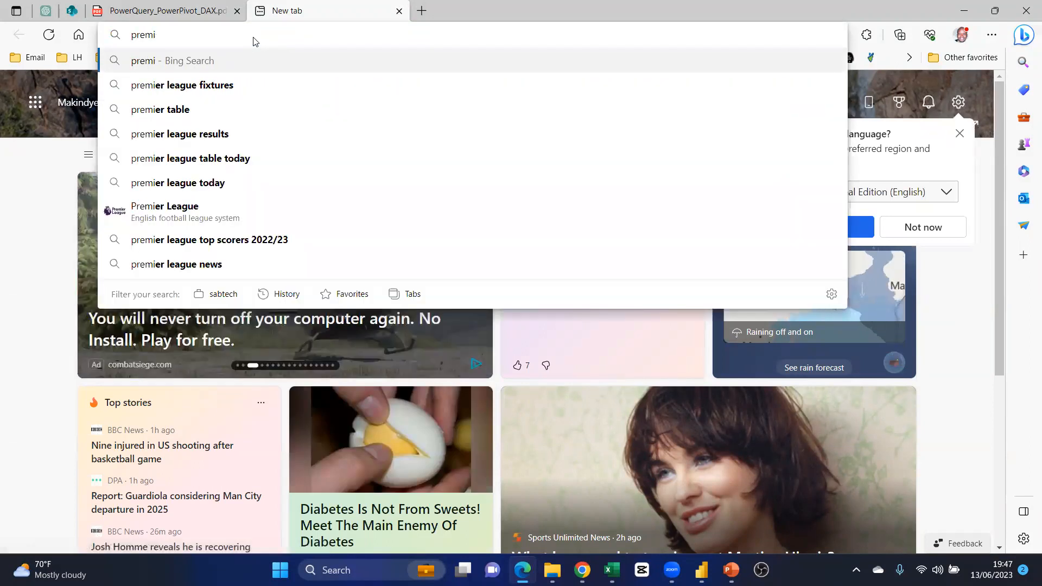
click(192, 110)
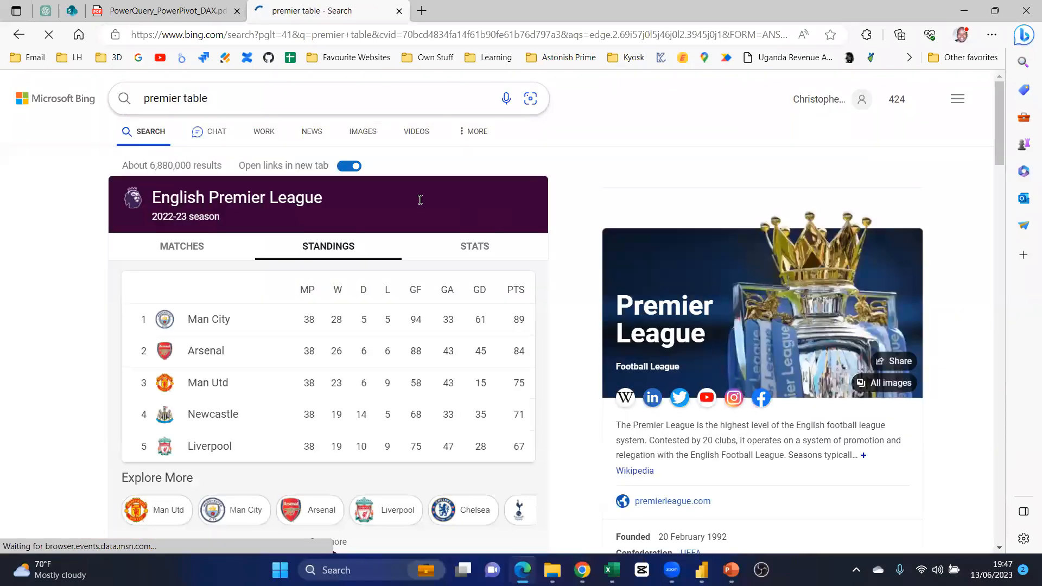
scroll(249, 338, down, 4)
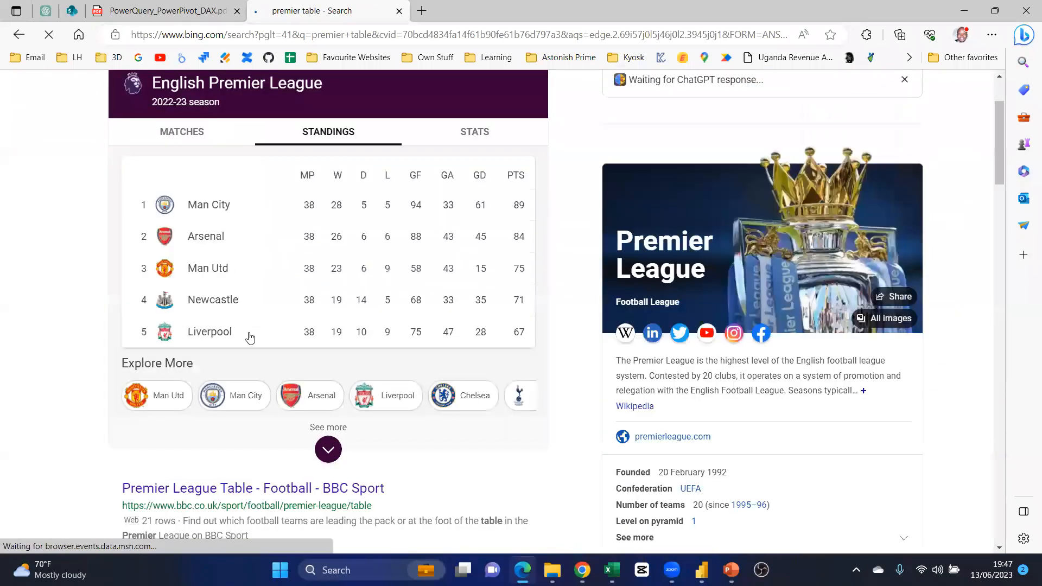
click(268, 386)
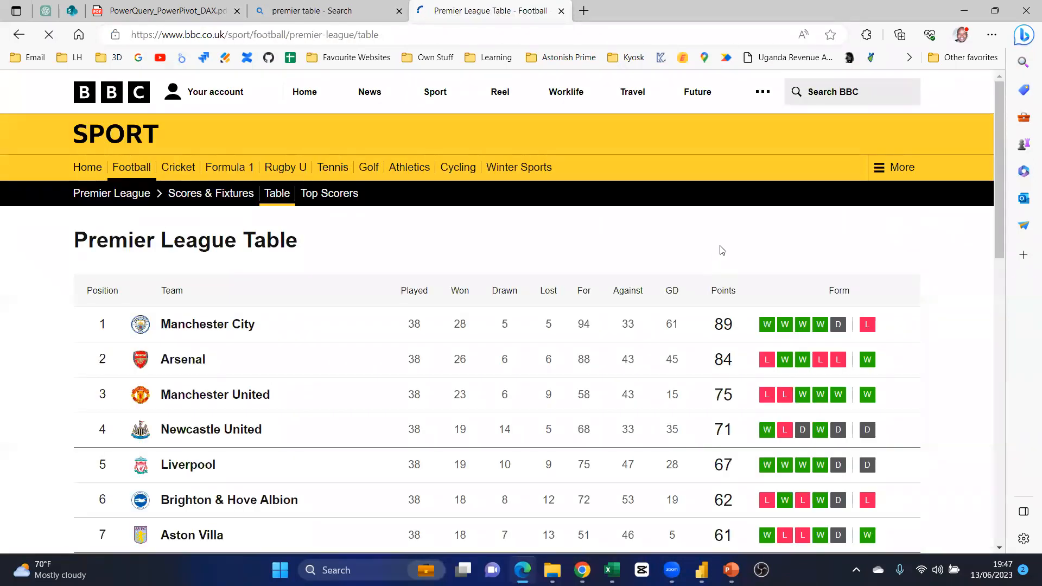
Look through the BBC Premier League table, select it from the Position header through the Southampton row, and copy it
scroll(717, 249, down, 5)
scroll(546, 328, down, 4)
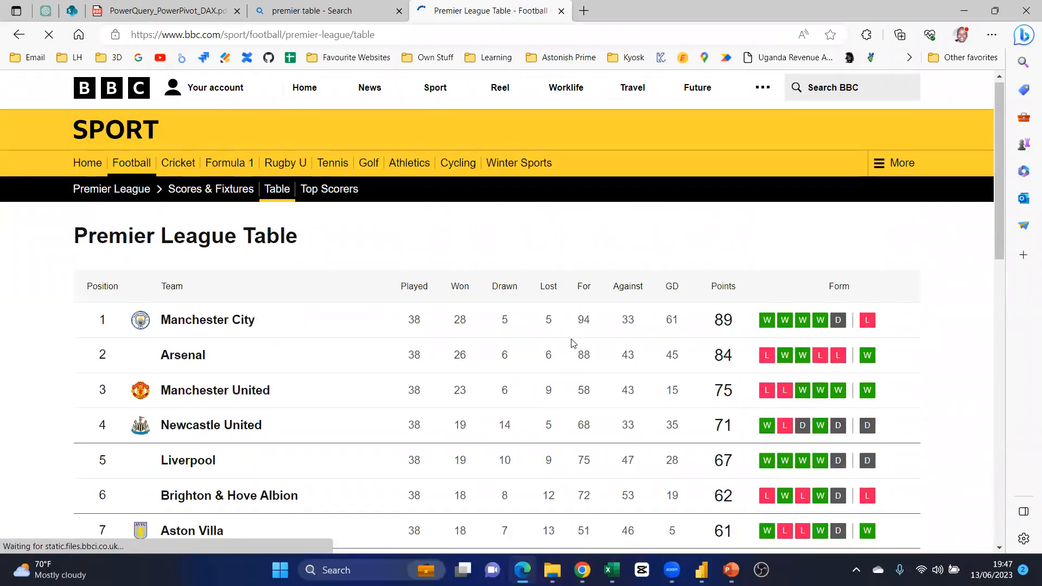
scroll(543, 320, down, 3)
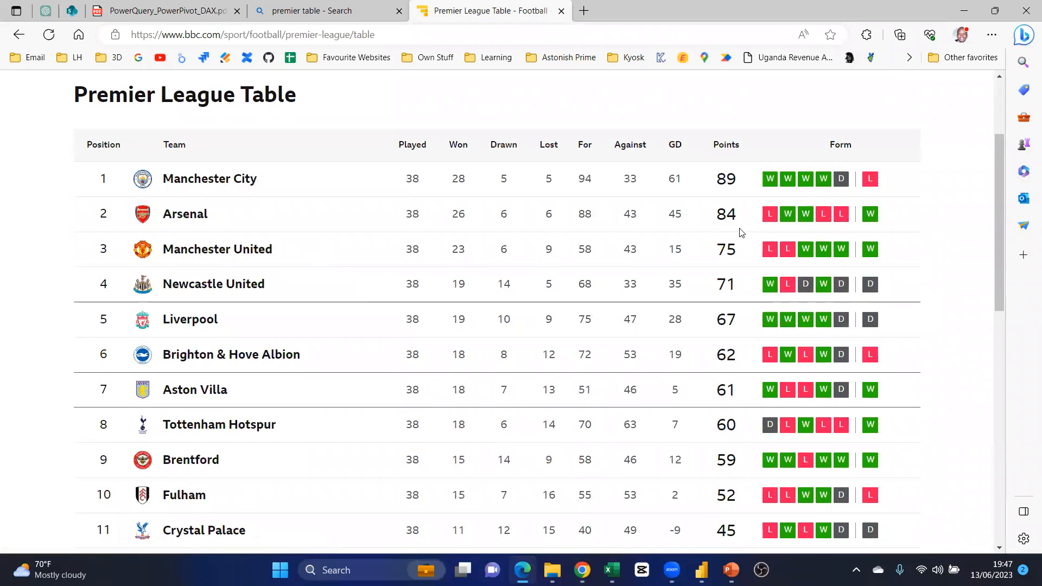
scroll(706, 271, down, 3)
scroll(314, 298, up, 3)
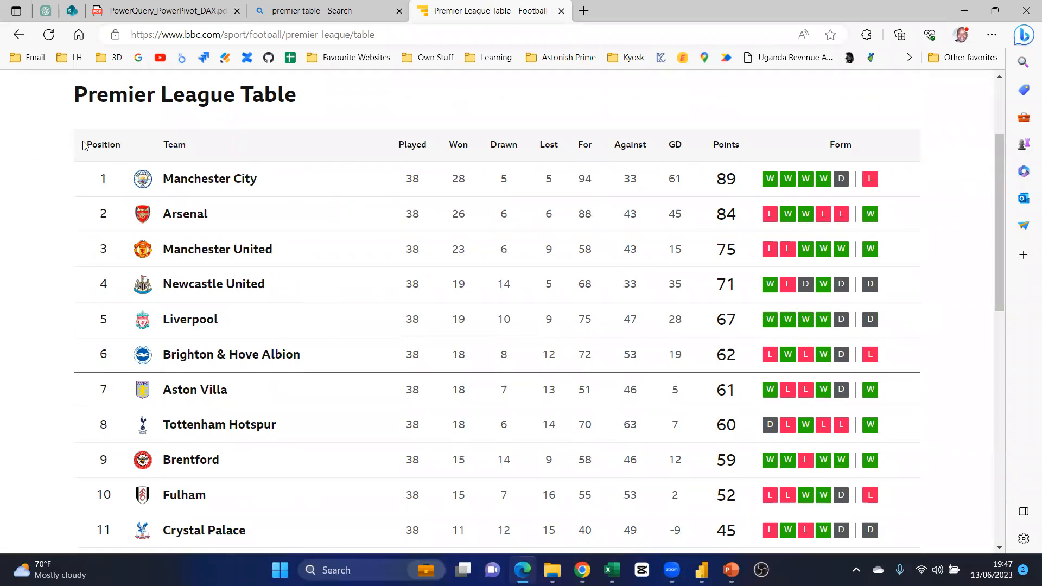
drag(108, 155, 879, 500)
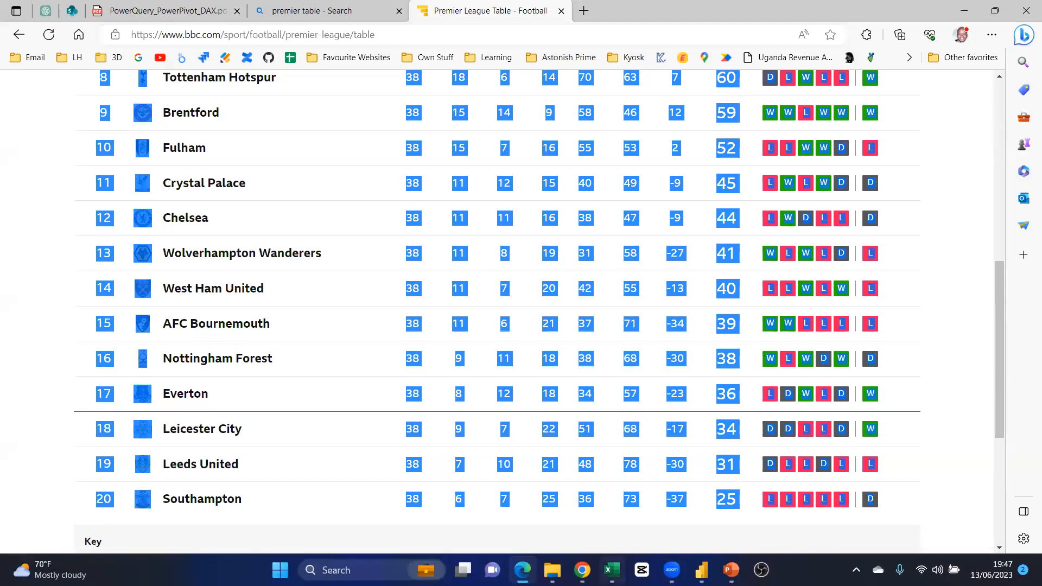
Switch back to Excel, paste the copied league table at B2 of a new sheet, and widen the form column L
key(alt+Tab)
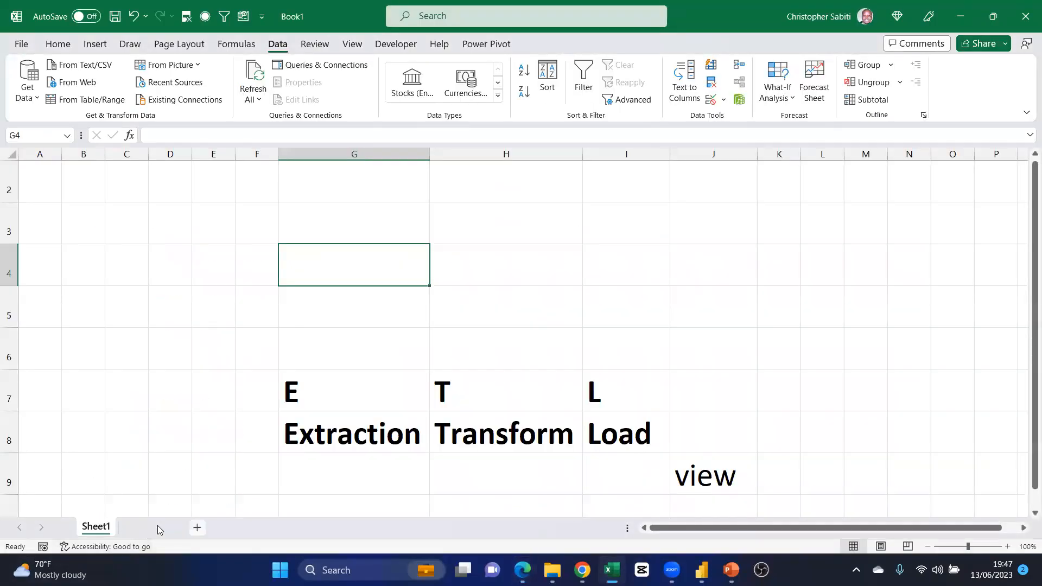
click(157, 531)
click(86, 180)
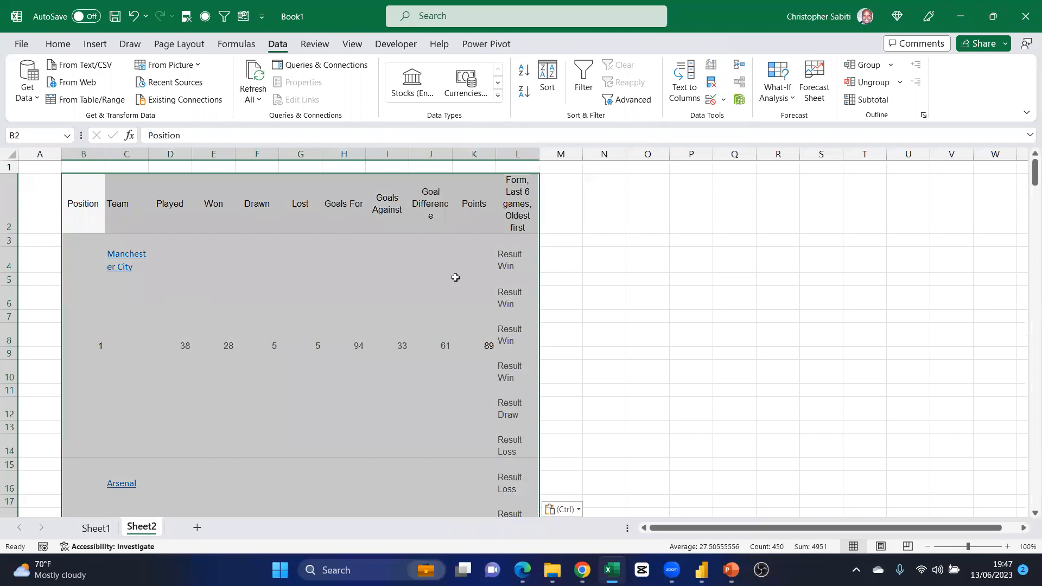
drag(541, 156, 625, 171)
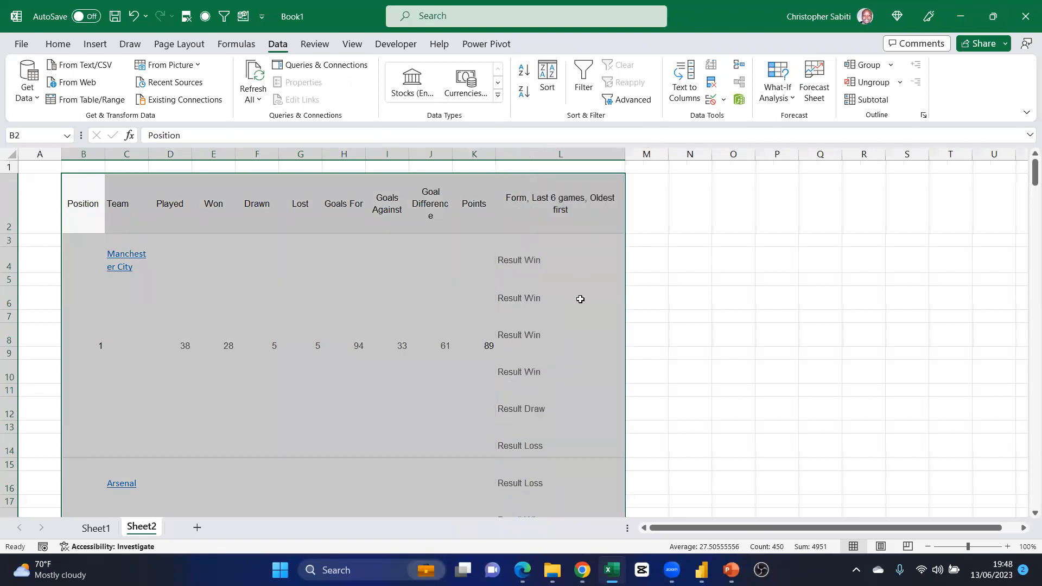
scroll(359, 306, down, 2)
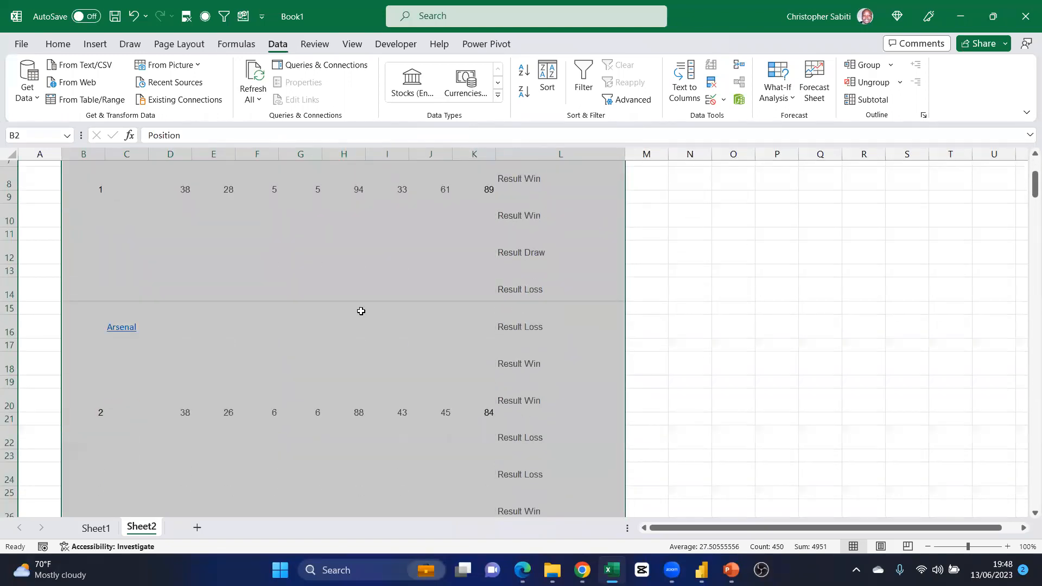
scroll(361, 311, up, 2)
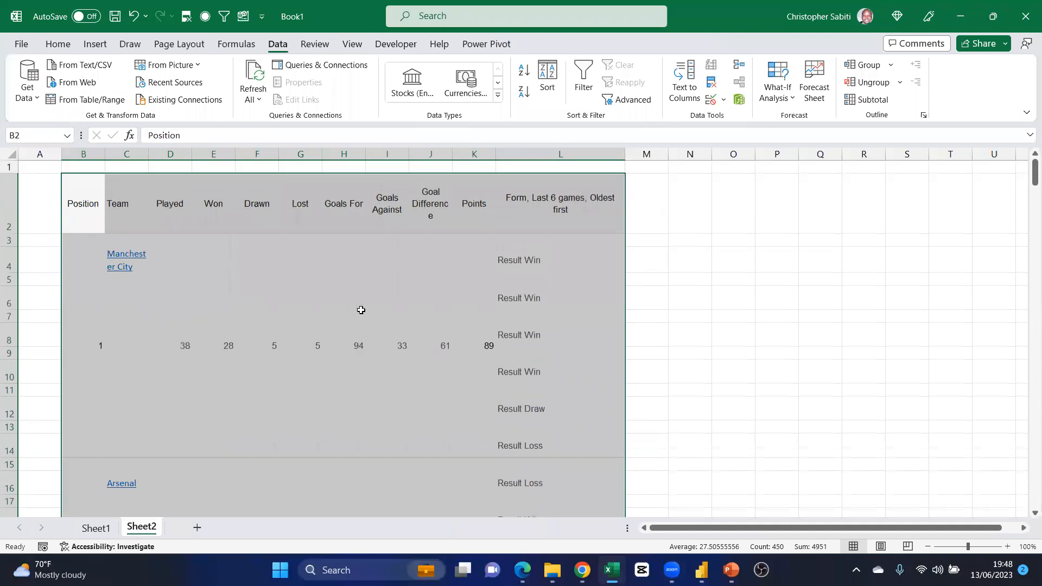
Inspect the blank rows 3, 5 and 7 of the pasted table and widen the Team column to fit Manchester City on one line
click(32, 289)
click(32, 240)
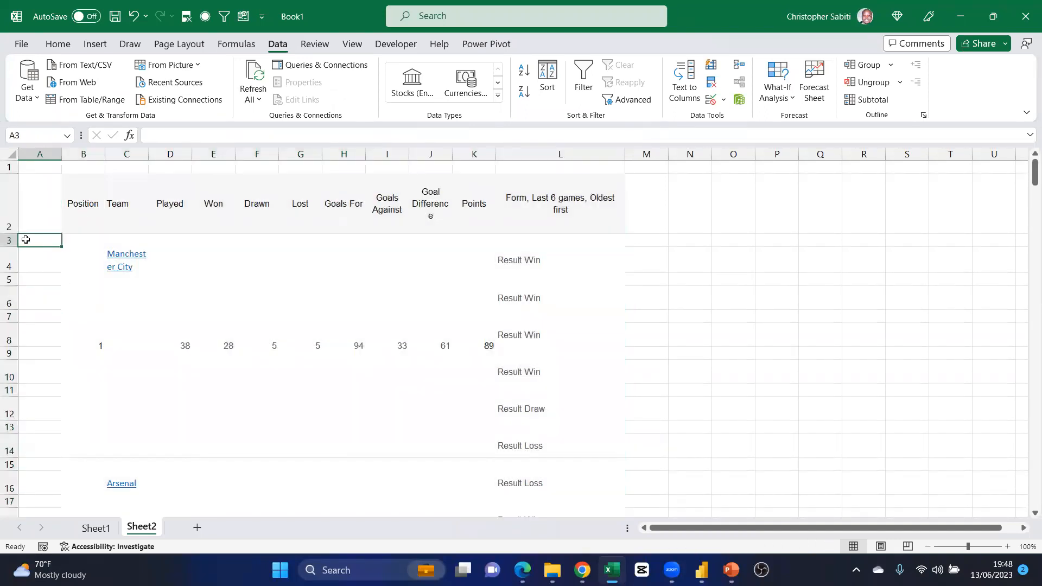
click(9, 240)
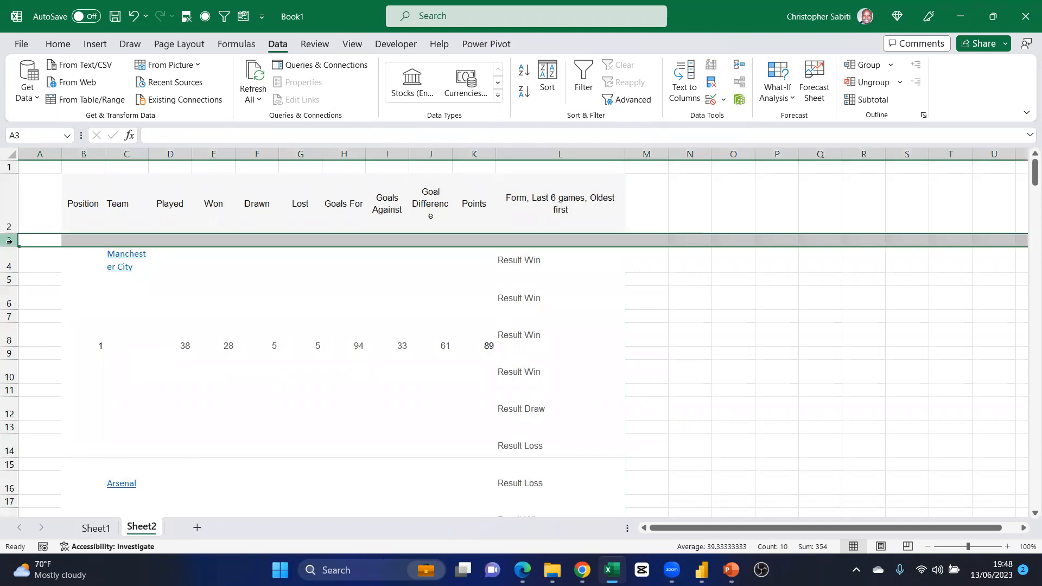
click(10, 280)
click(9, 316)
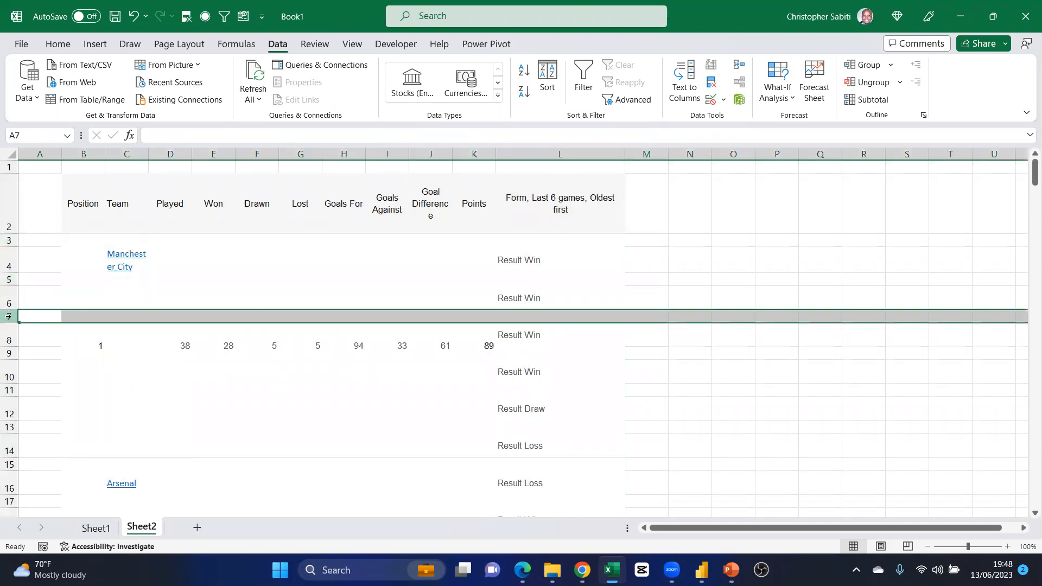
drag(148, 154, 174, 154)
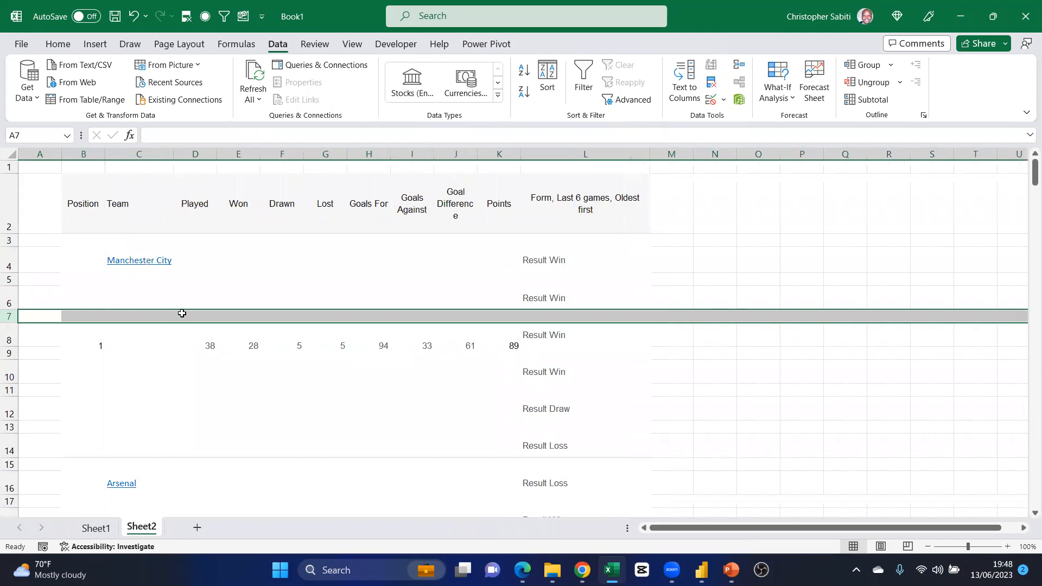
scroll(204, 289, down, 7)
scroll(204, 291, down, 5)
scroll(206, 289, up, 11)
scroll(213, 286, up, 2)
Try to remove duplicates from columns B to L with all columns included and no header row
drag(84, 154, 606, 212)
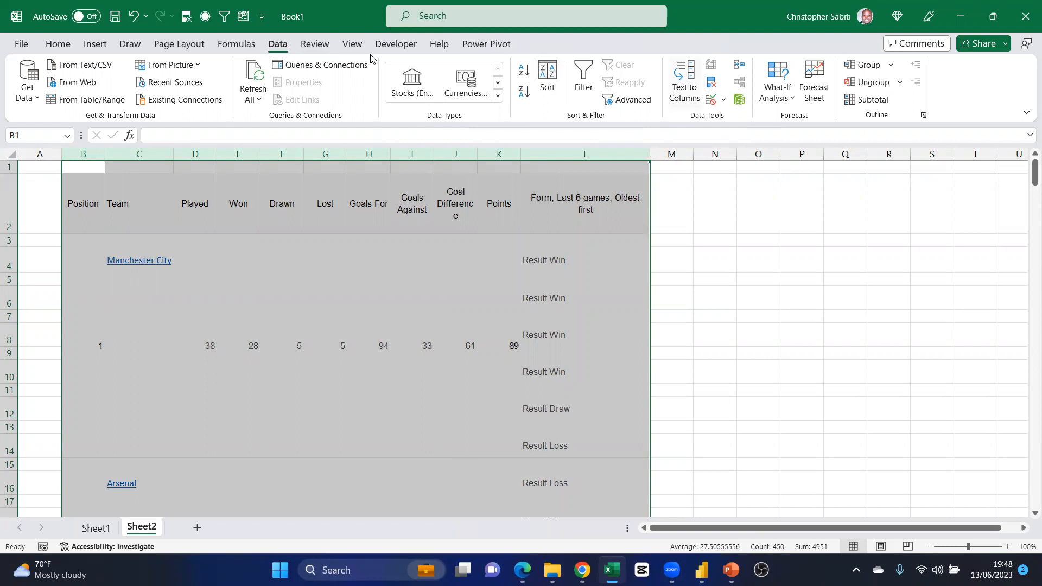
key(alt+a)
key(m)
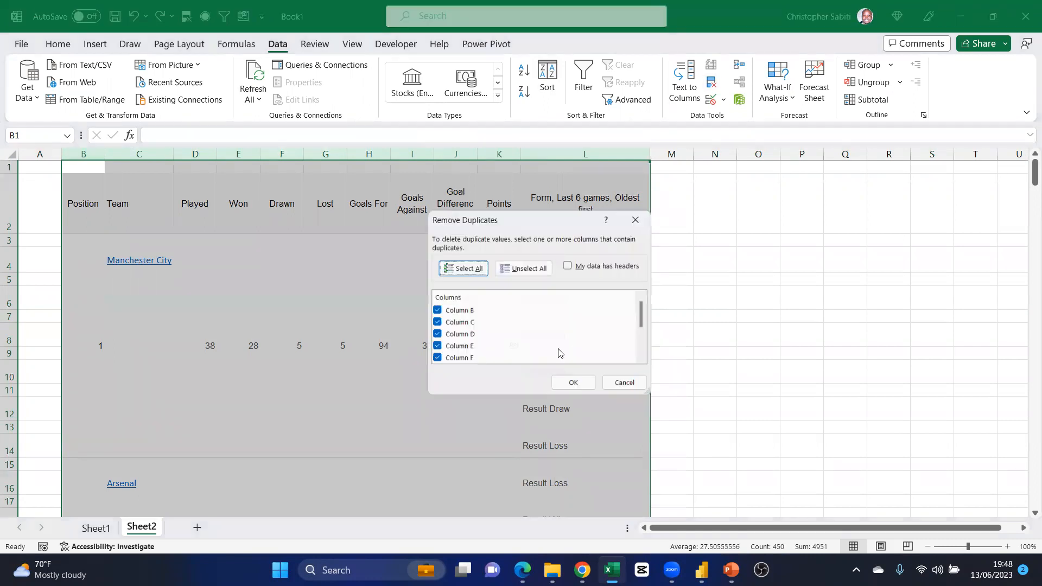
click(575, 383)
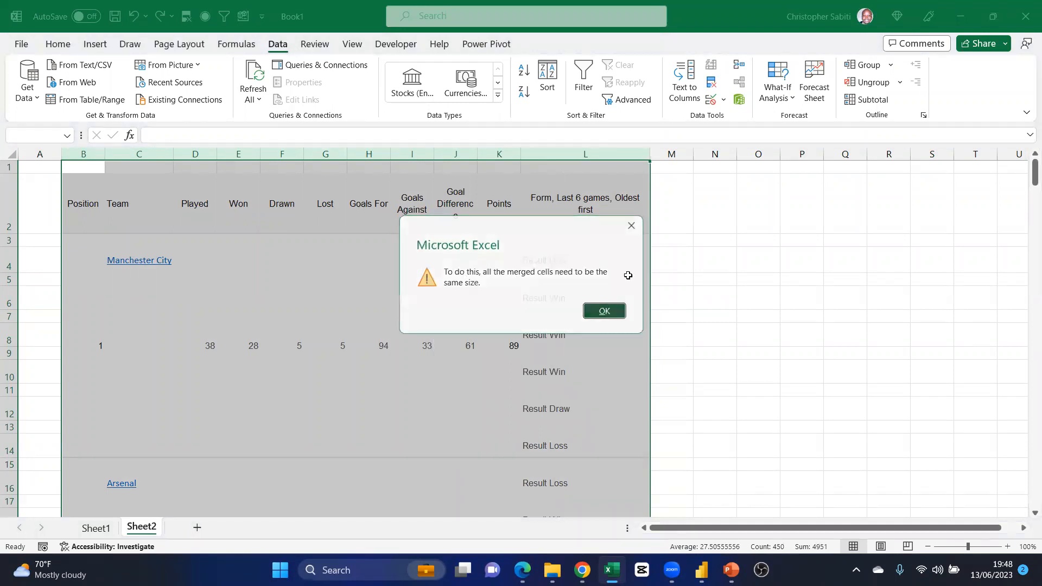
click(609, 313)
Copy columns B to L, add a new sheet, and try to paste only the values at B2
key(ctrl+c)
click(197, 527)
click(76, 179)
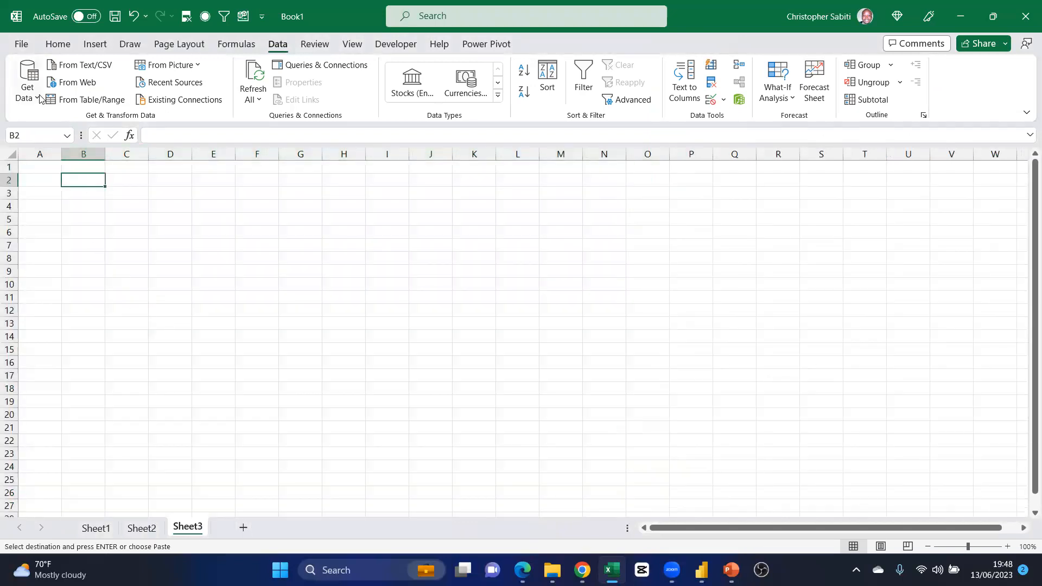
right_click(85, 175)
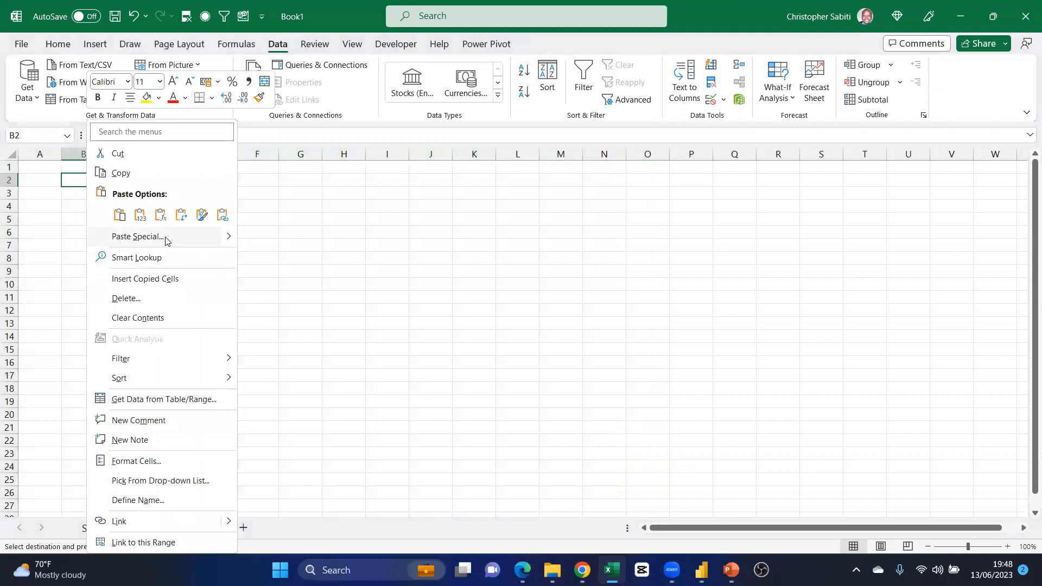
click(140, 216)
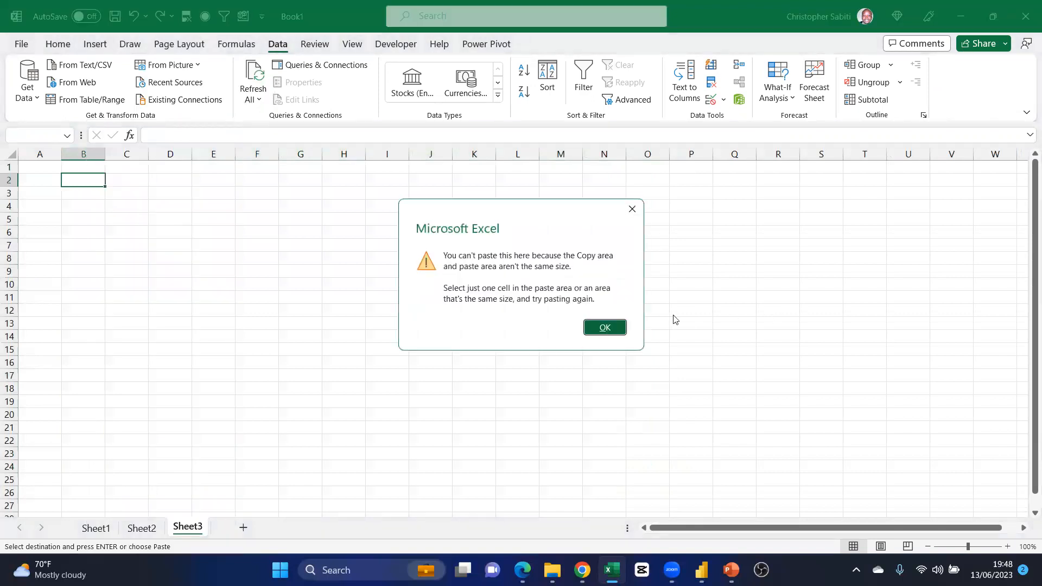
click(615, 327)
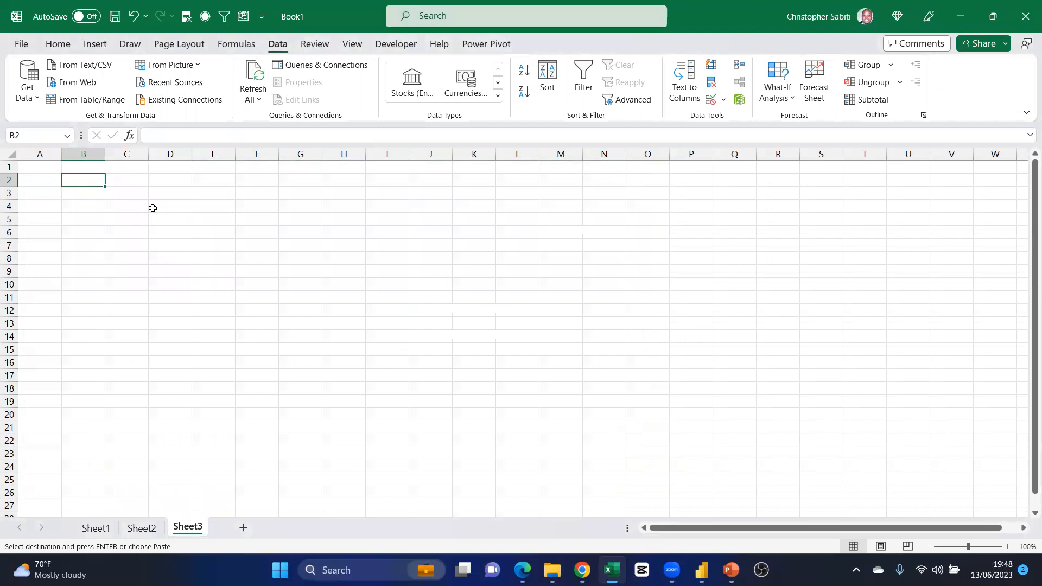
Return to Sheet2 and examine the pasted league table's layout and its Played, Won and Team header cells
click(142, 529)
scroll(204, 291, down, 3)
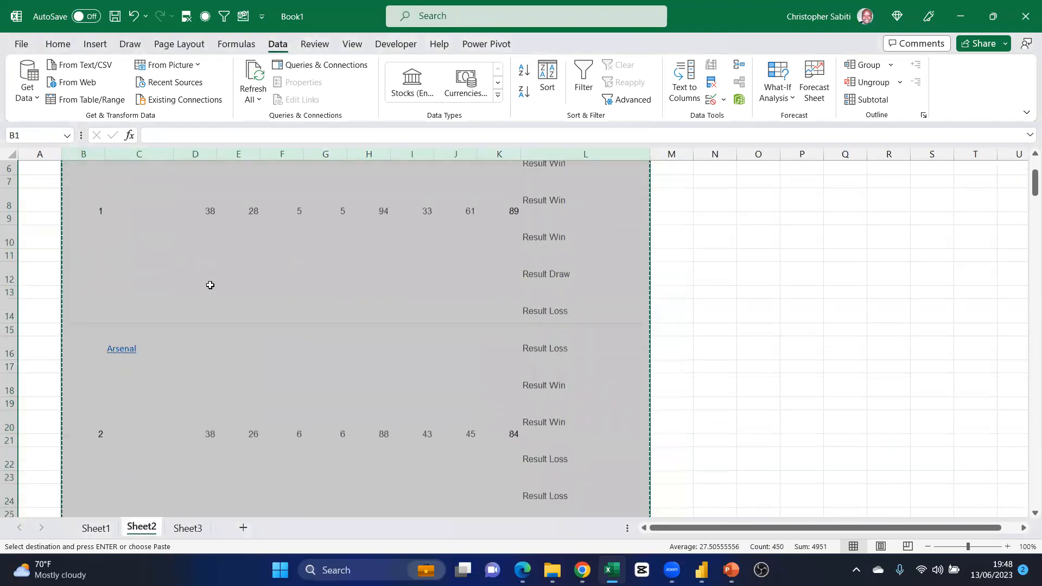
scroll(210, 298, up, 3)
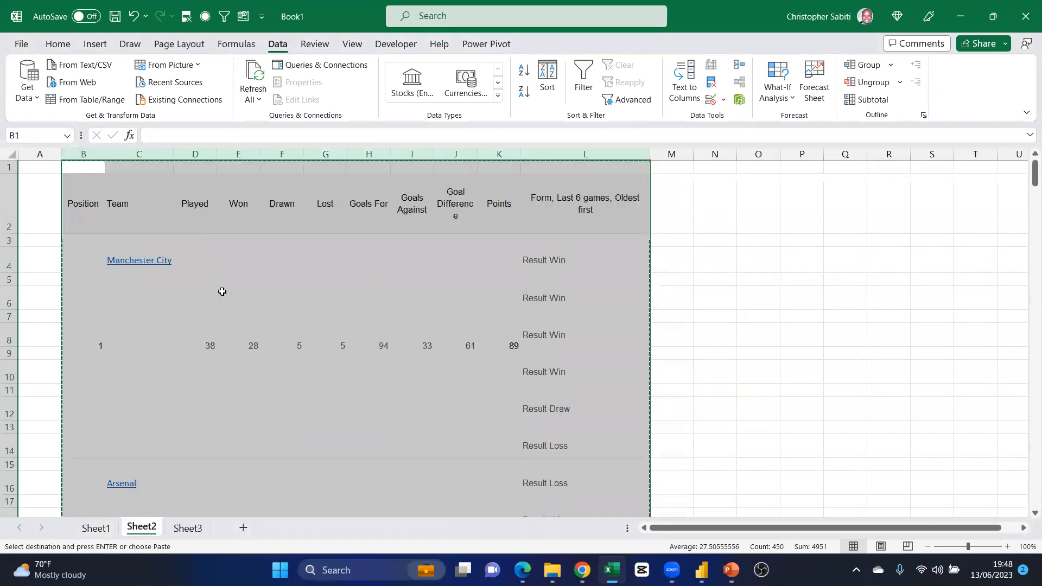
click(183, 219)
click(238, 230)
click(141, 227)
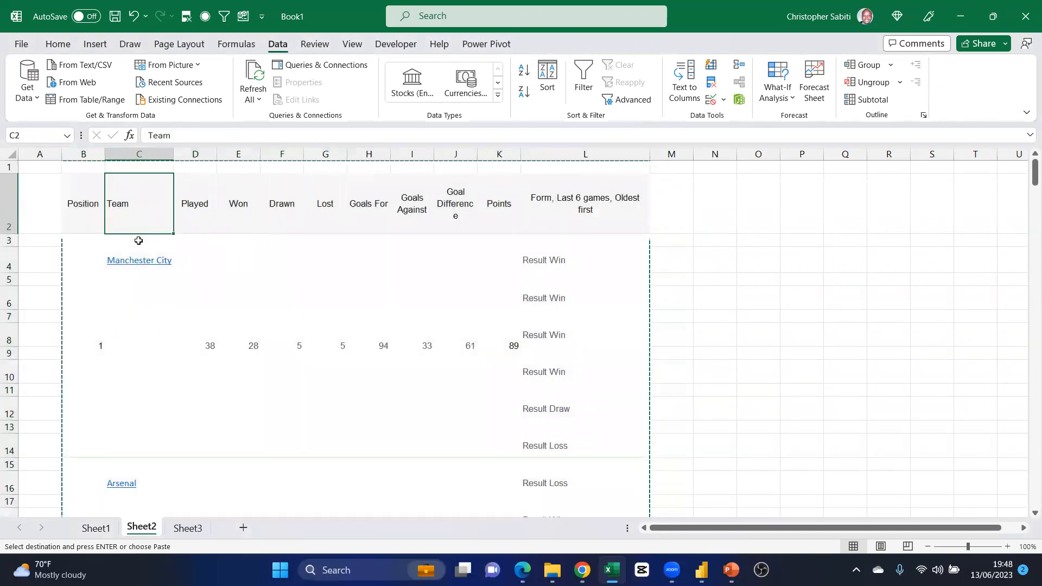
Look through the pasted league table on Sheet2 and delete that sheet from the workbook
scroll(154, 274, down, 9)
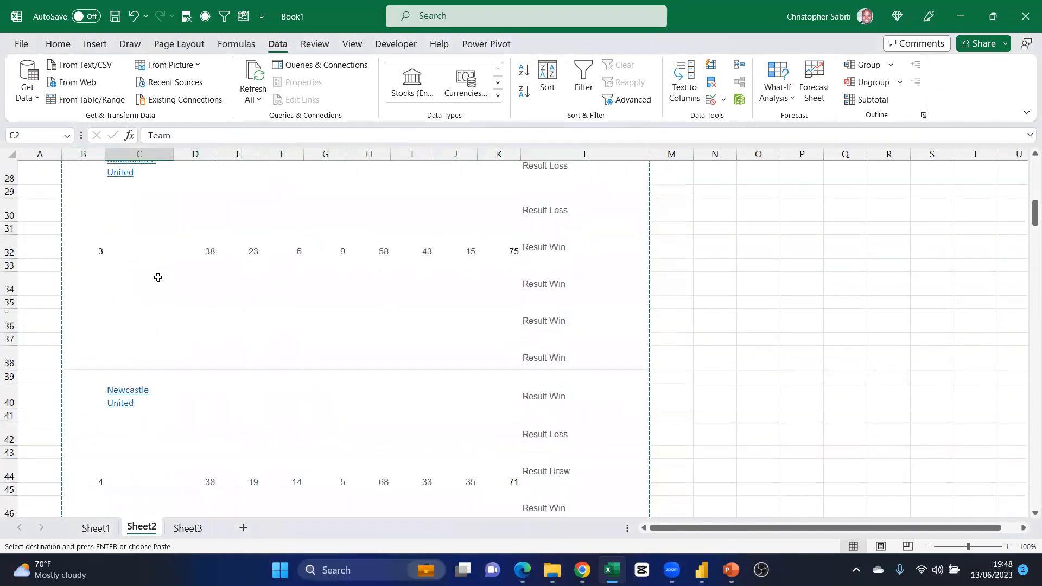
scroll(158, 278, down, 12)
scroll(156, 271, down, 11)
scroll(155, 253, up, 6)
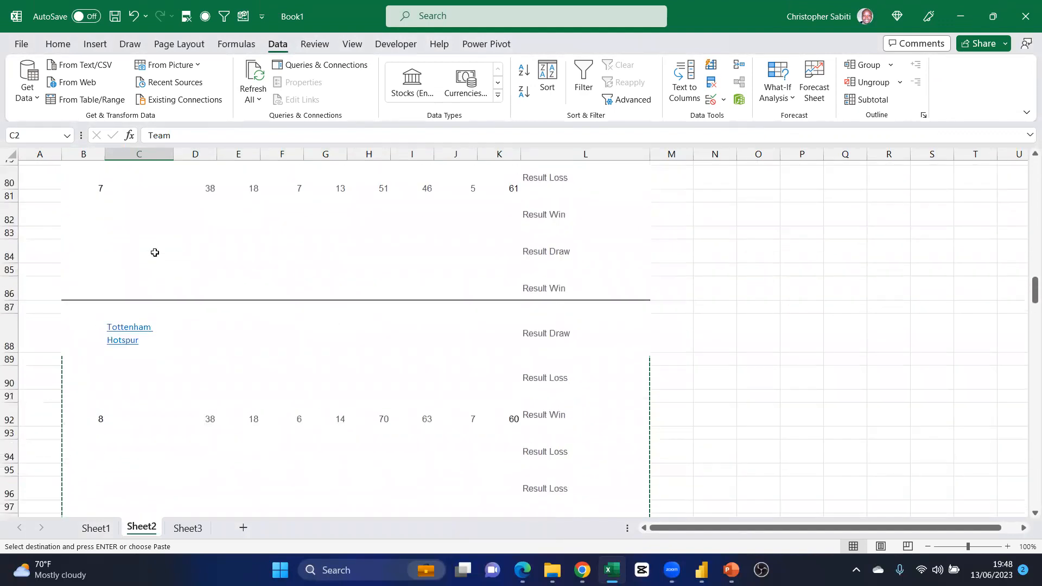
scroll(154, 253, up, 2)
right_click(136, 526)
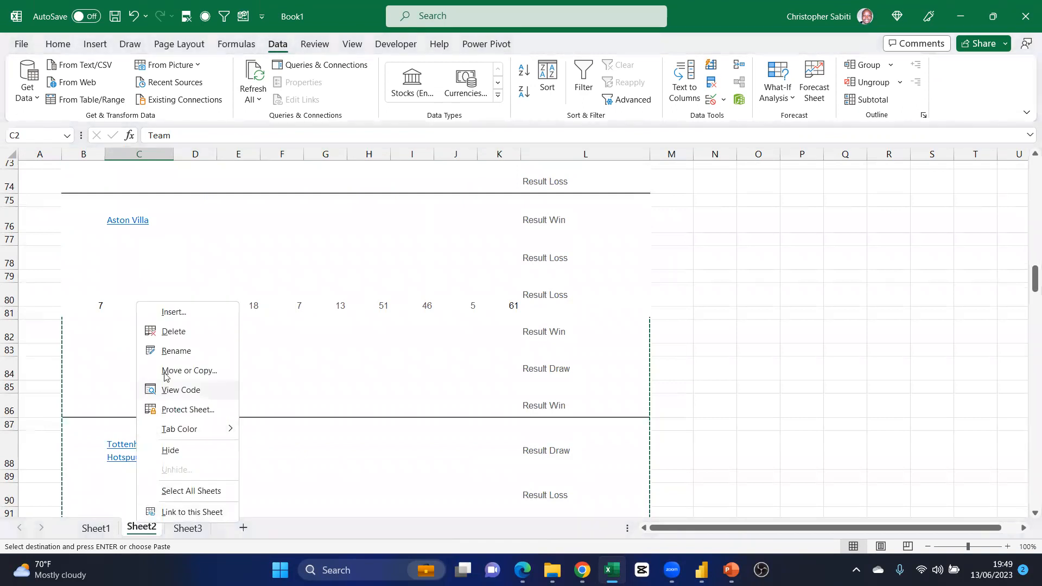
click(179, 335)
click(563, 311)
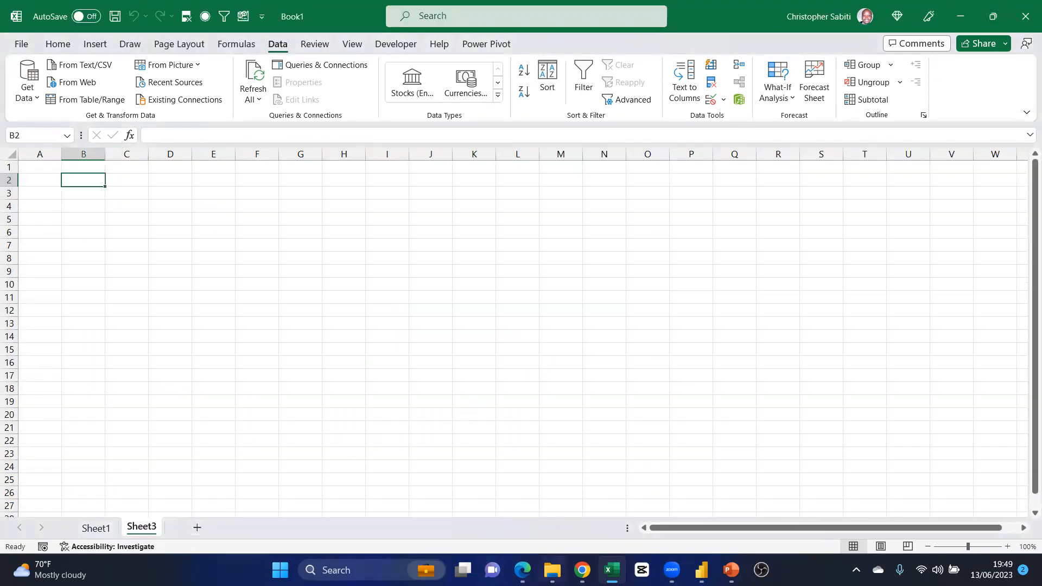
Switch to Edge and copy the web address of the BBC Premier League table page
click(522, 570)
scroll(304, 168, up, 10)
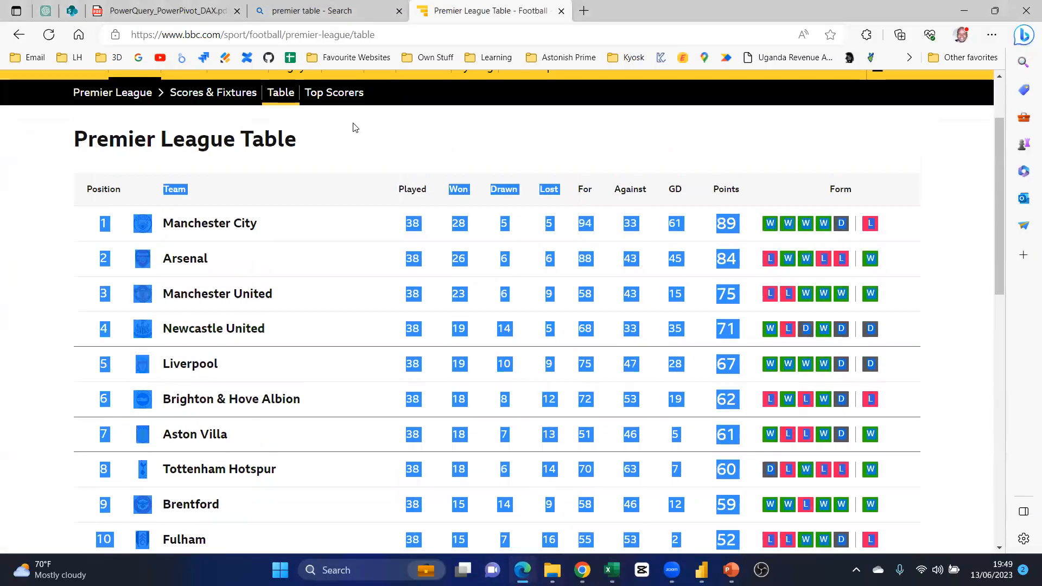
click(389, 36)
drag(403, 36, 36, 87)
key(ctrl+c)
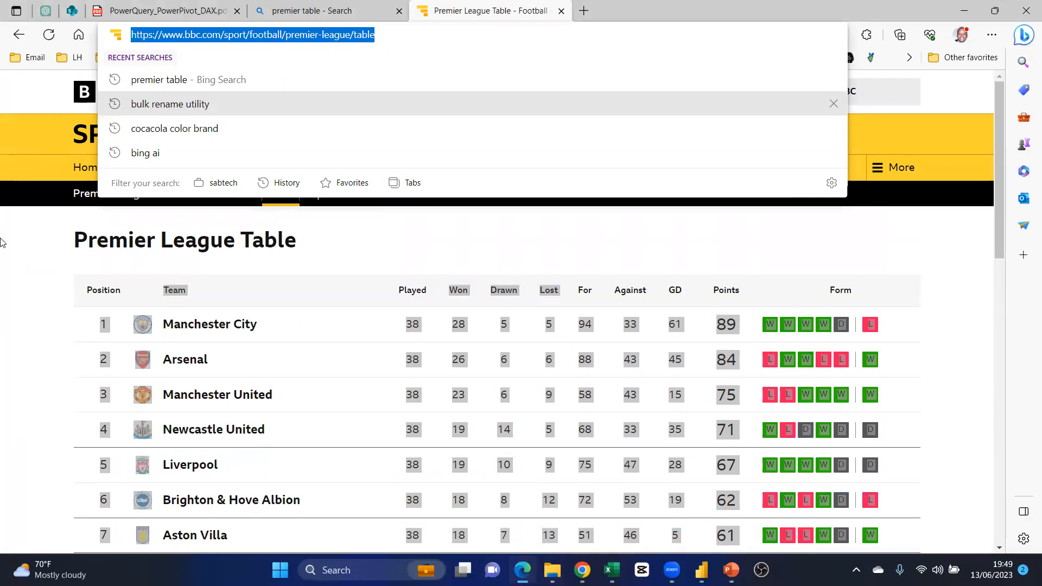
click(64, 292)
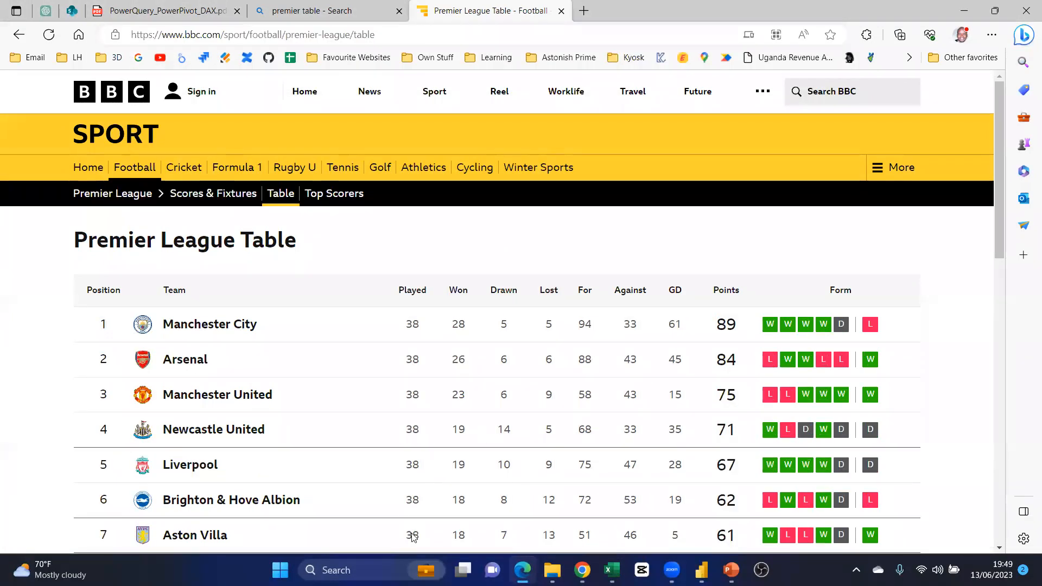
click(609, 566)
click(109, 222)
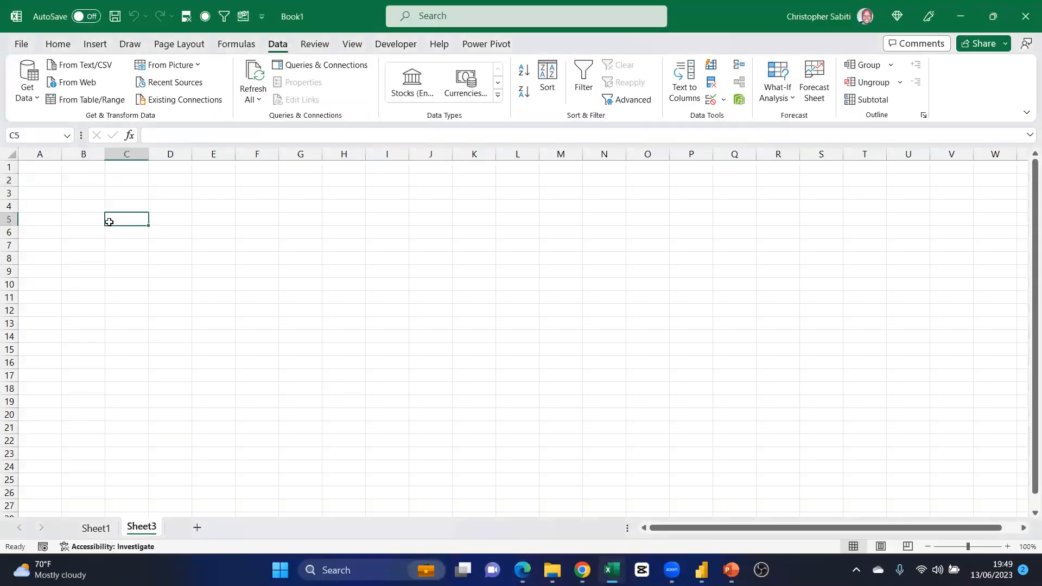
click(85, 180)
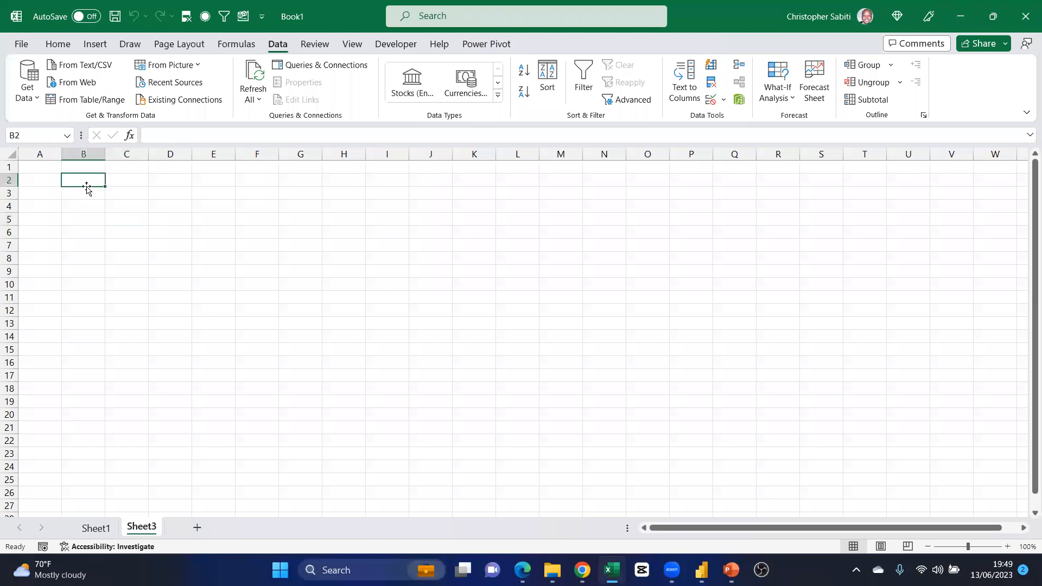
click(37, 104)
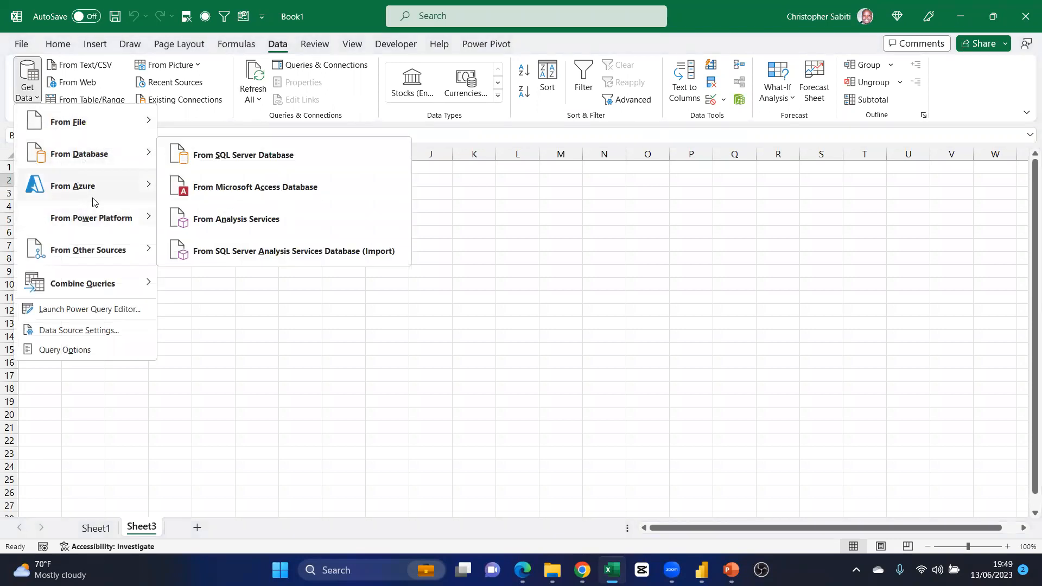
click(263, 293)
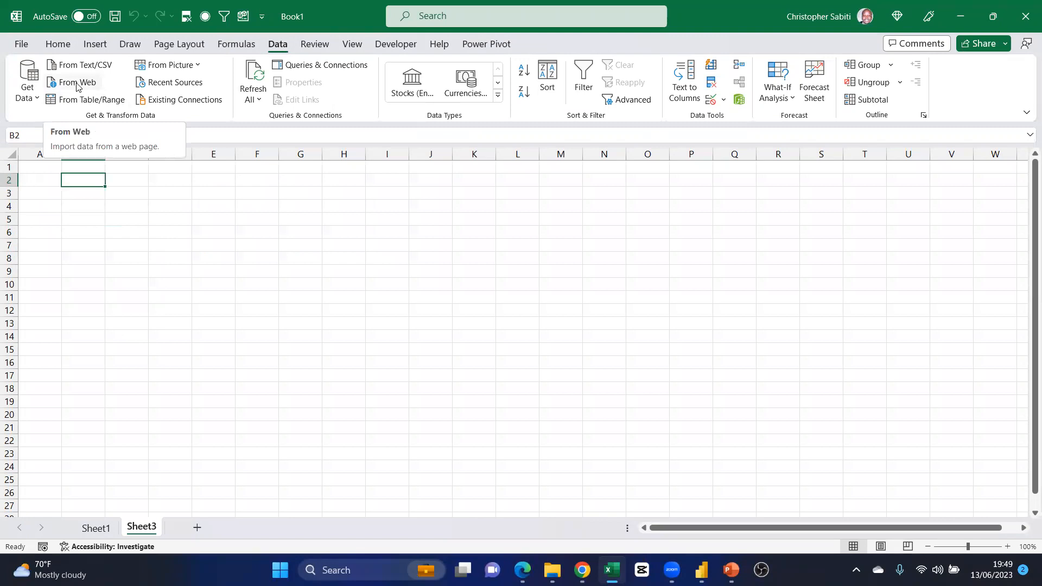
click(77, 85)
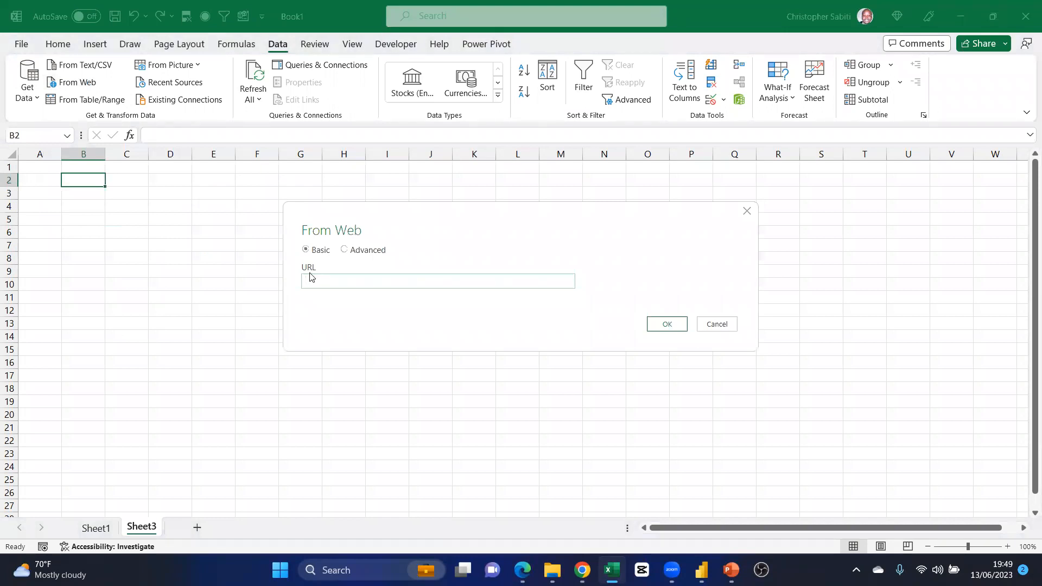
key(ctrl+v)
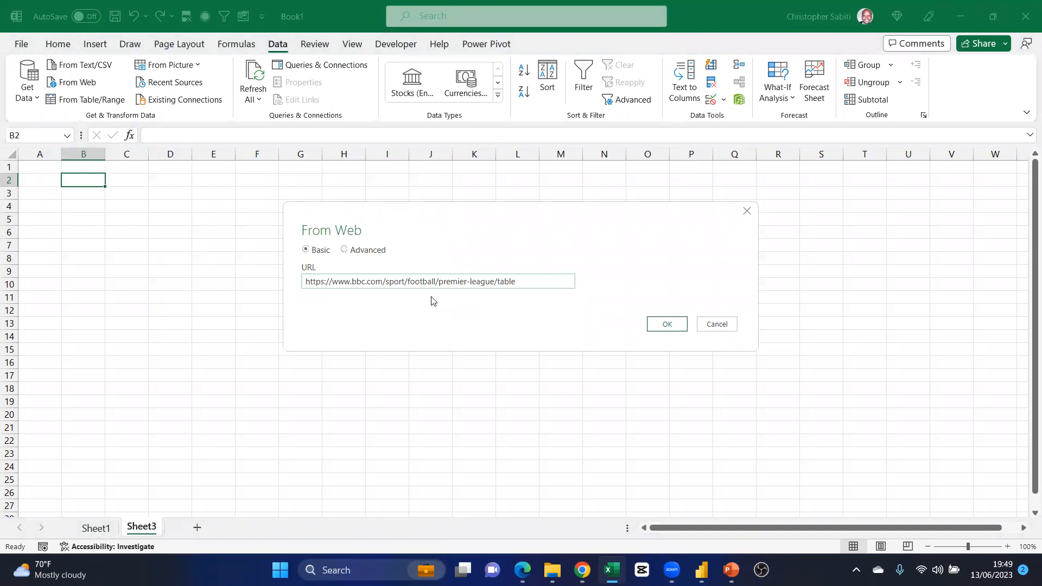
click(658, 326)
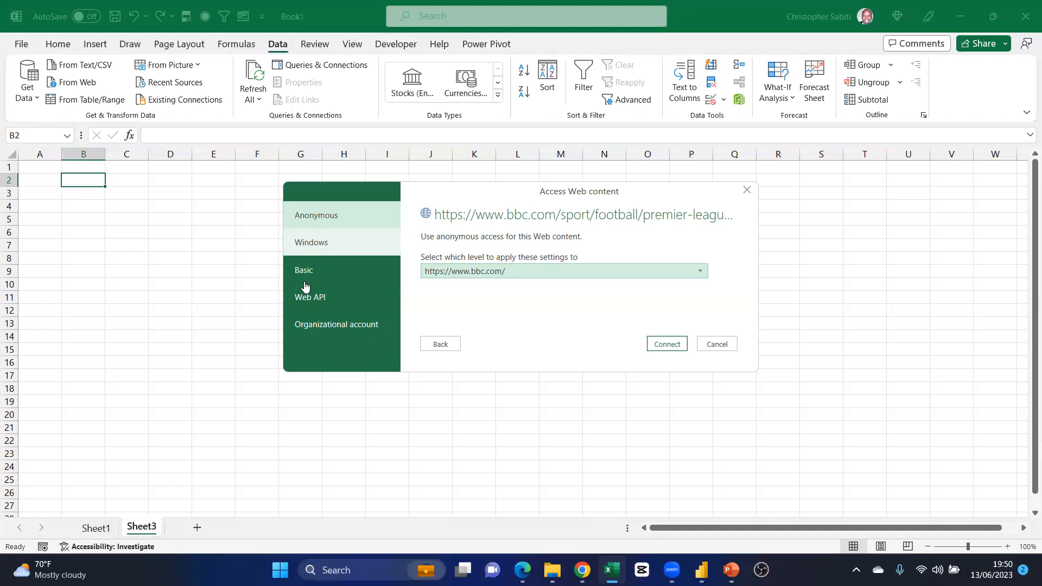
Review the Windows credentials option for accessing the web content, and return to anonymous access
click(325, 243)
click(474, 297)
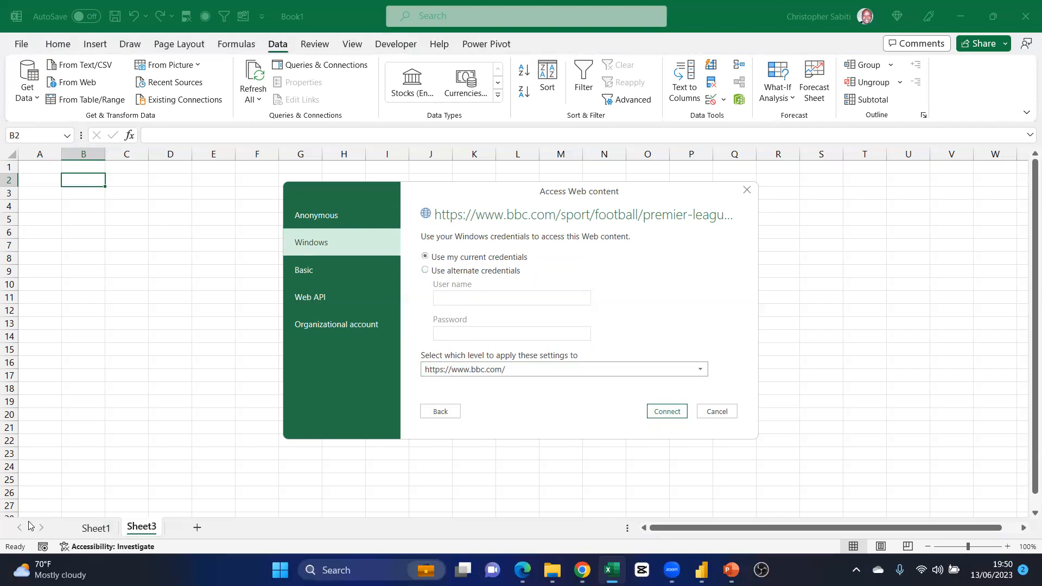
key(super)
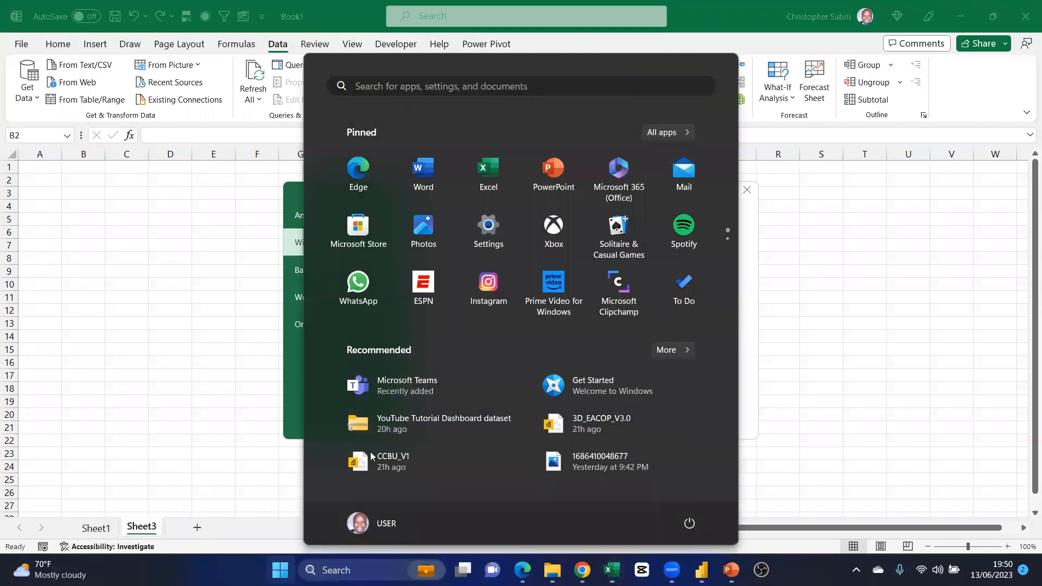
click(271, 335)
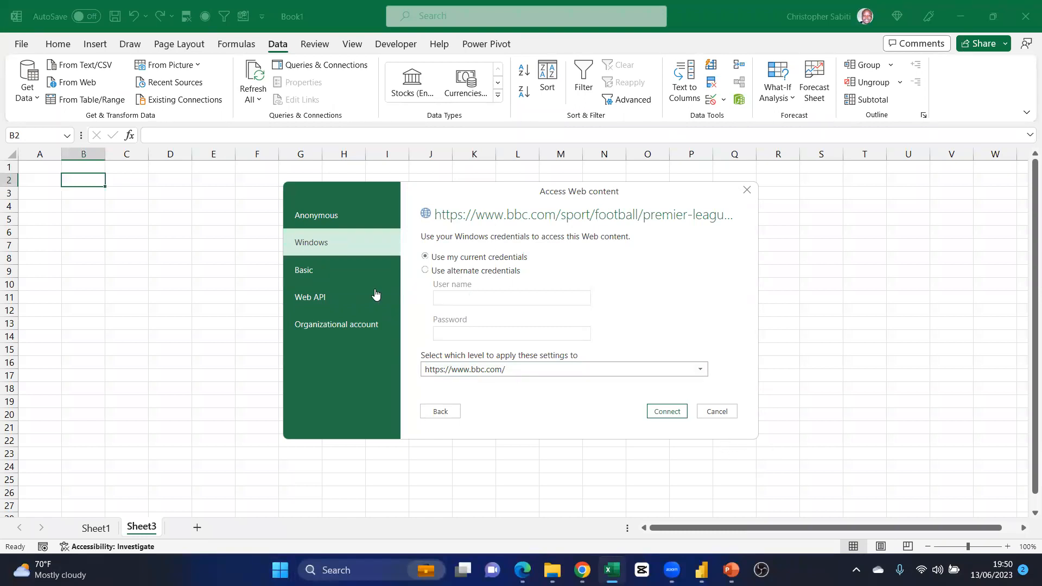
click(324, 217)
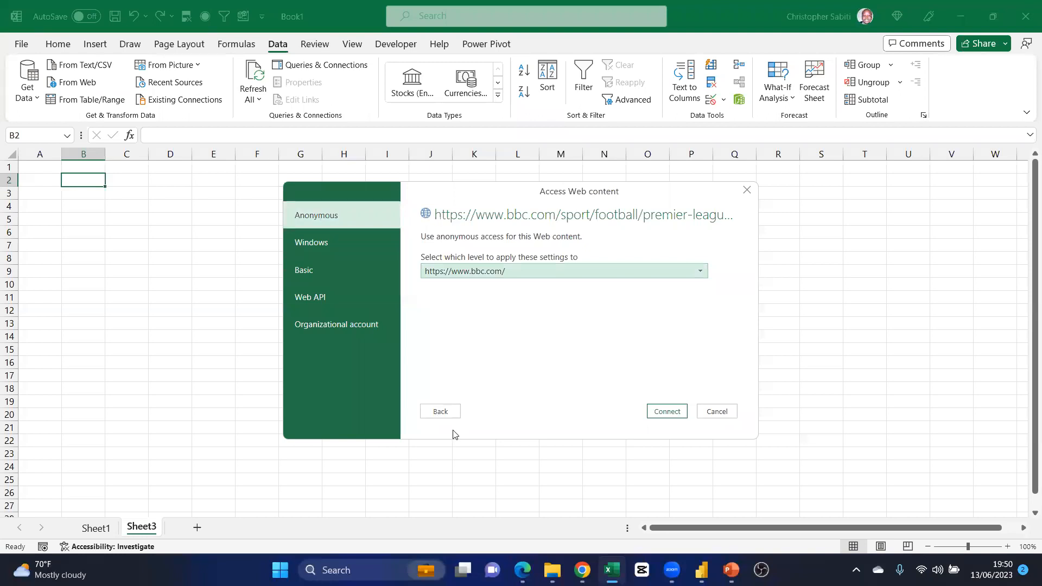
Check the Premier League table page in Edge, return to Excel and connect to the BBC site with anonymous access
click(523, 570)
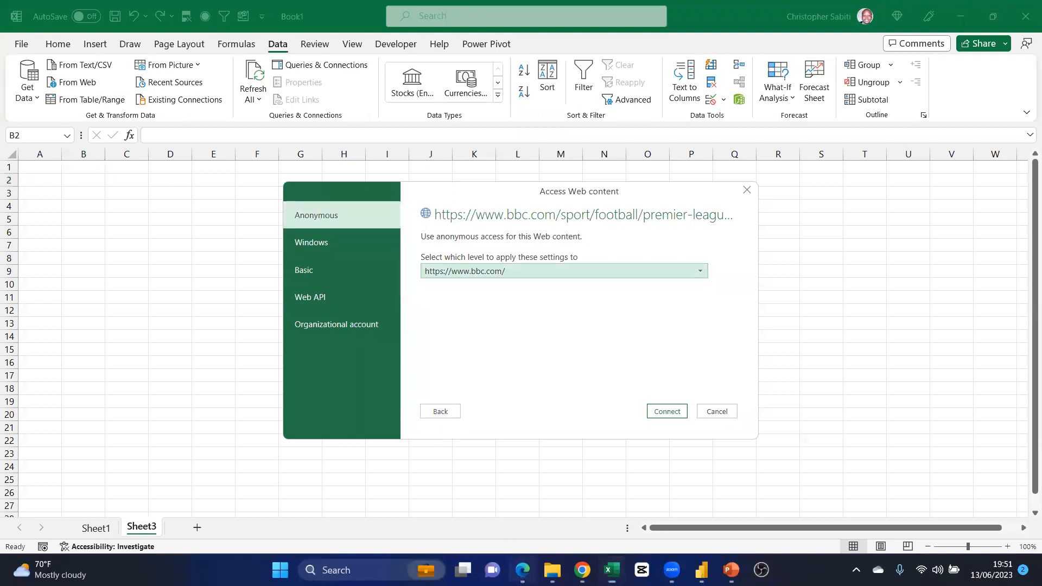
scroll(318, 256, down, 6)
scroll(319, 259, up, 5)
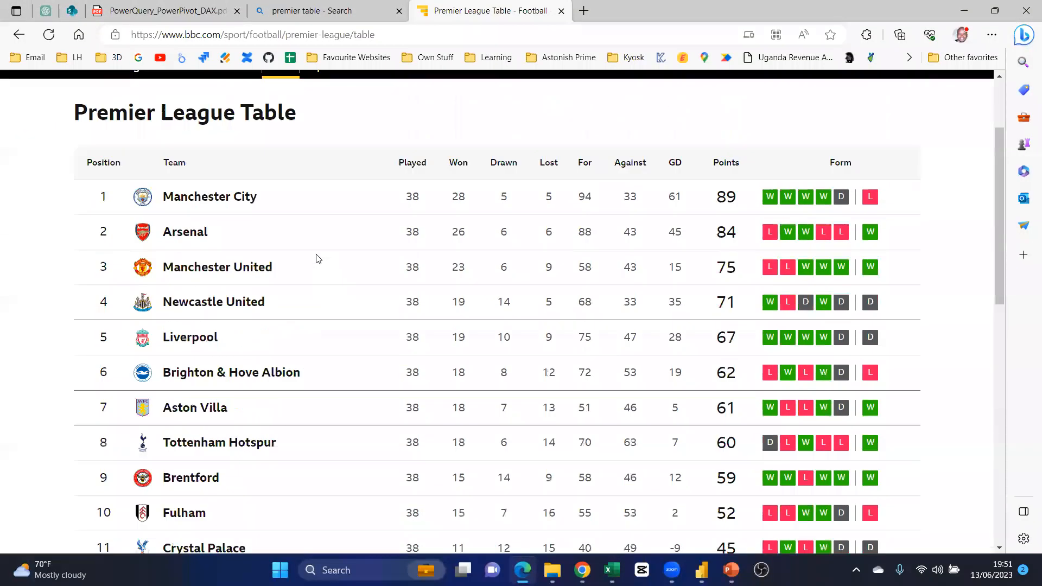
scroll(322, 260, up, 2)
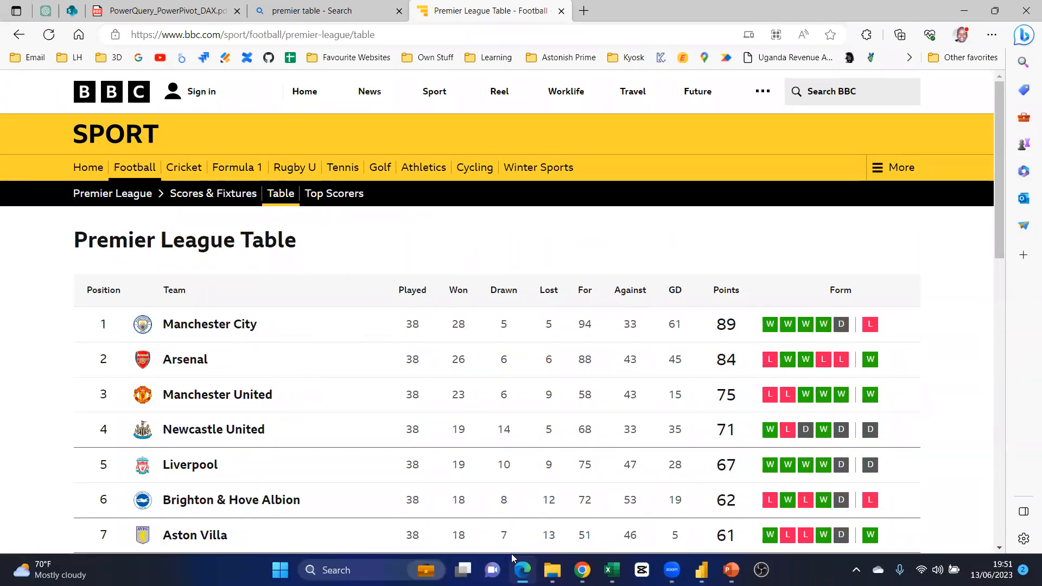
click(608, 568)
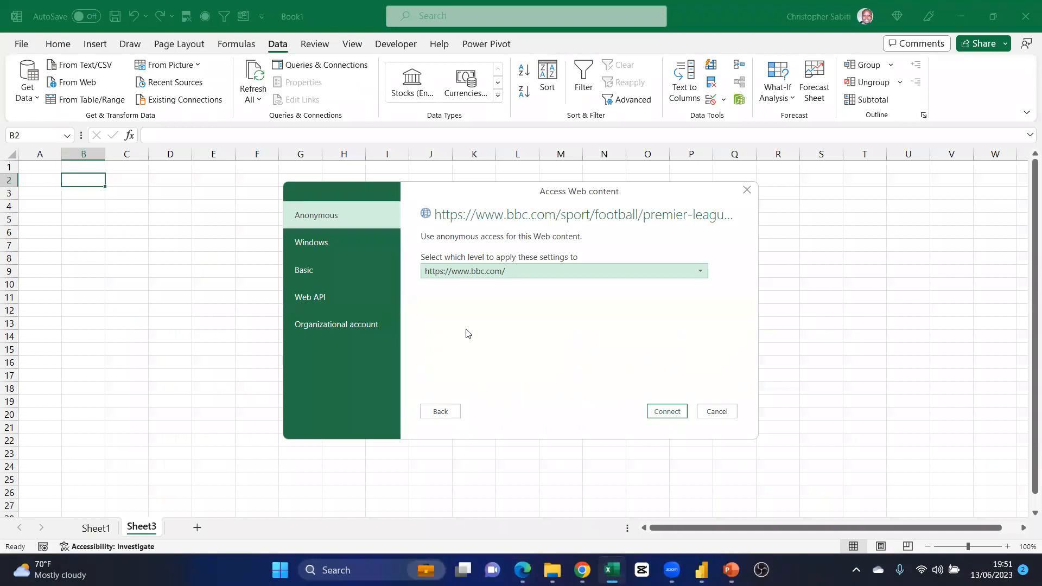
click(677, 418)
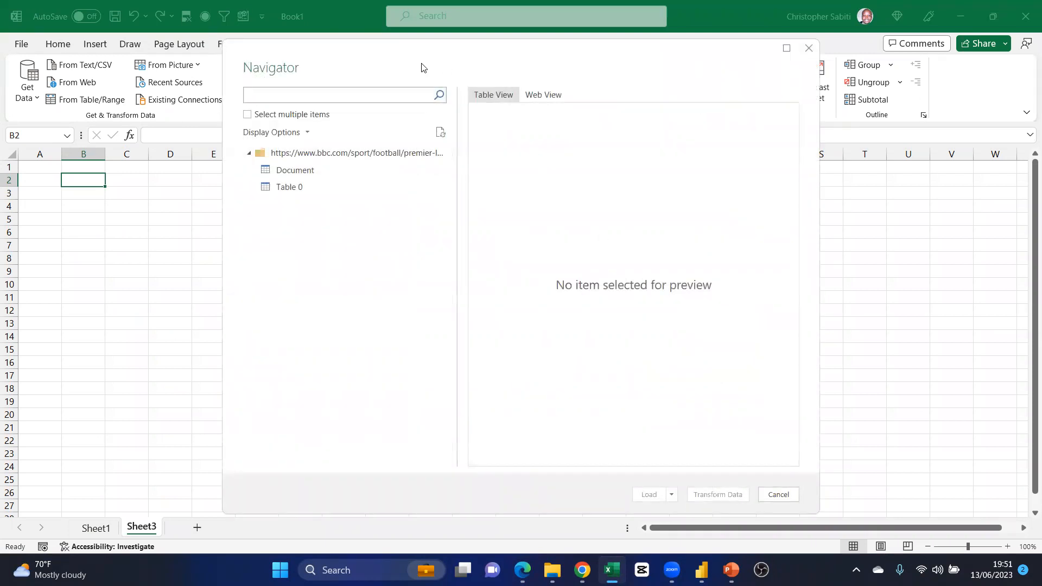
Preview the Document item in the Navigator, examining the whole page in Web View with the window widened
drag(423, 67, 274, 79)
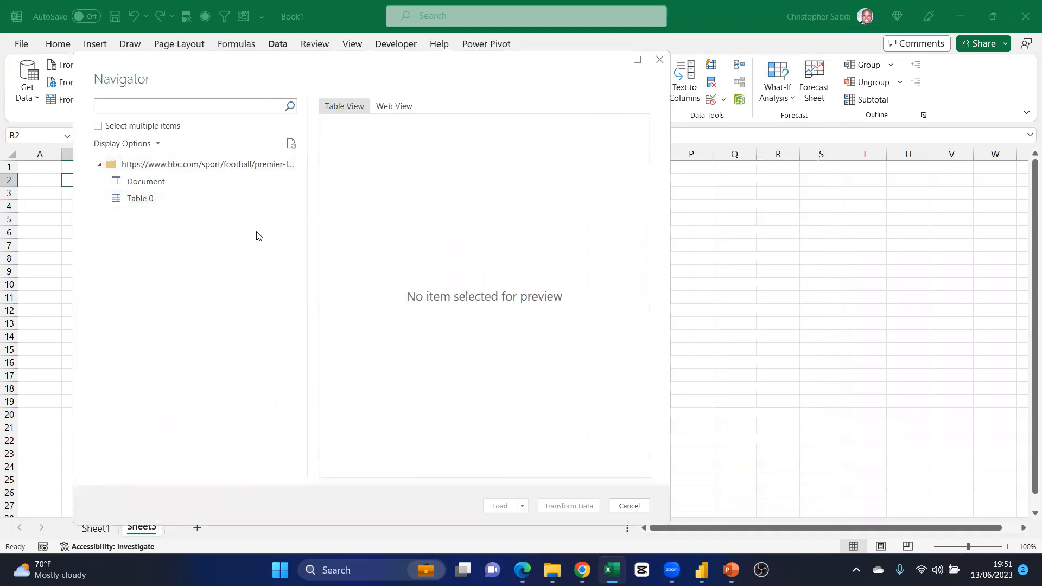
click(155, 180)
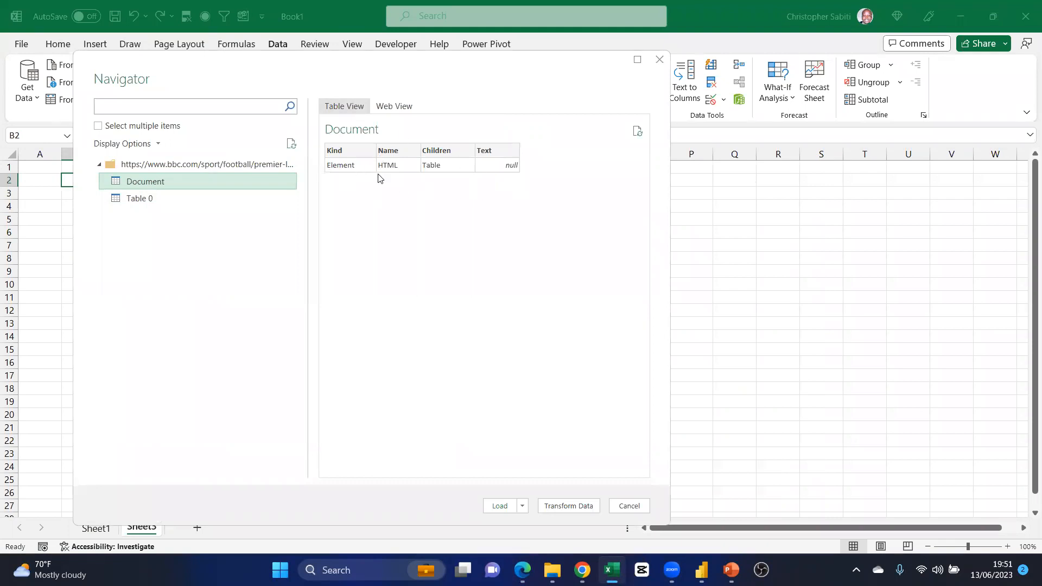
click(394, 106)
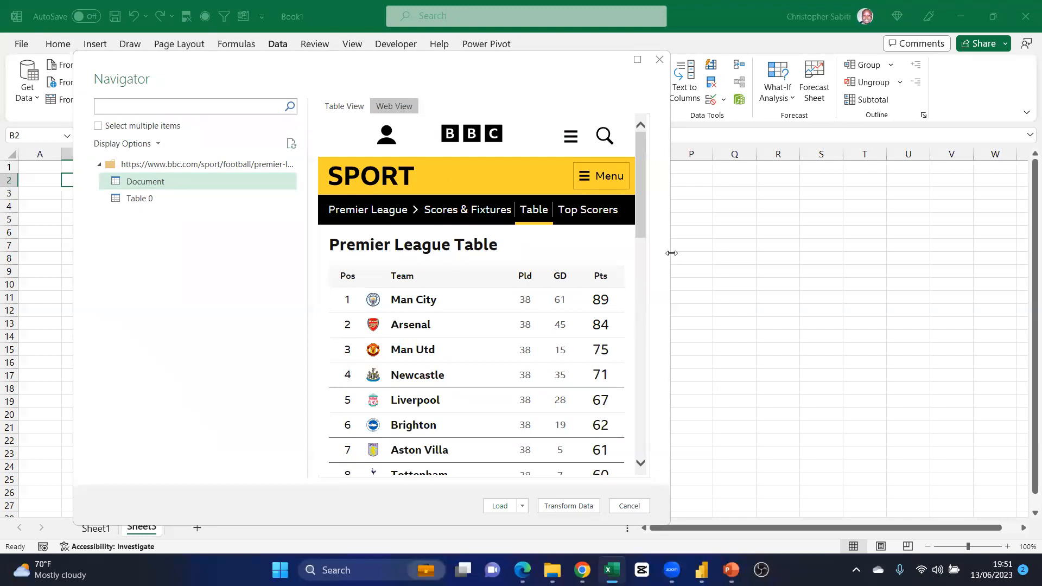
drag(672, 253, 933, 253)
scroll(607, 288, down, 5)
scroll(625, 276, up, 5)
scroll(626, 275, down, 10)
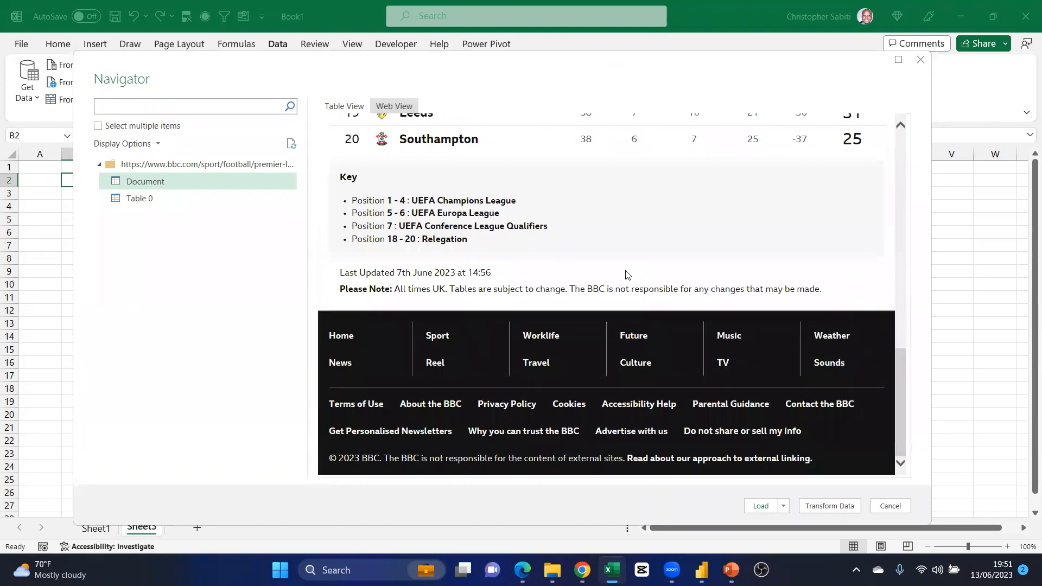
scroll(629, 273, up, 10)
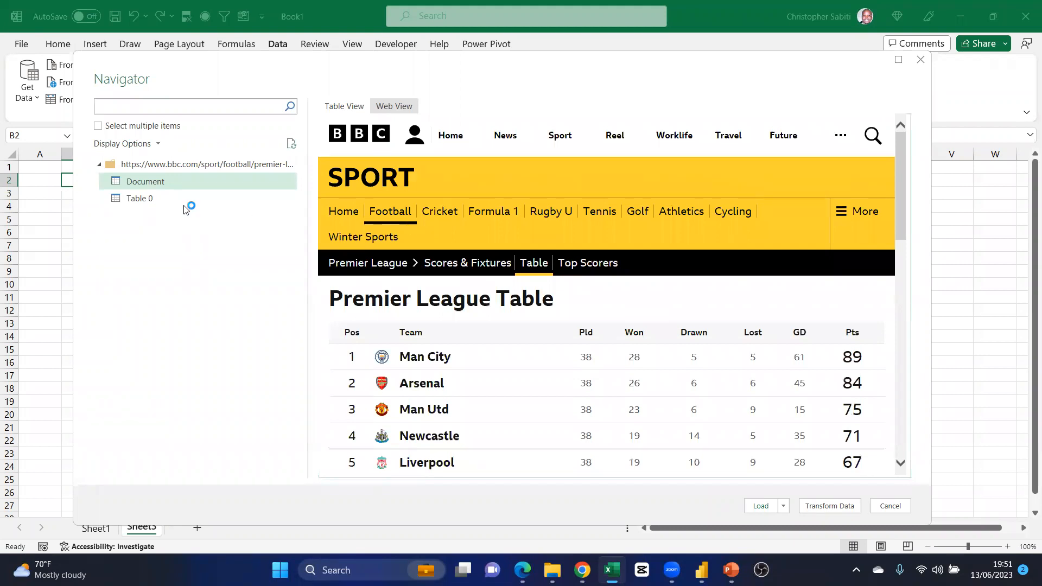
Select Table 0 in the Navigator and review all its columns in Table View
click(146, 200)
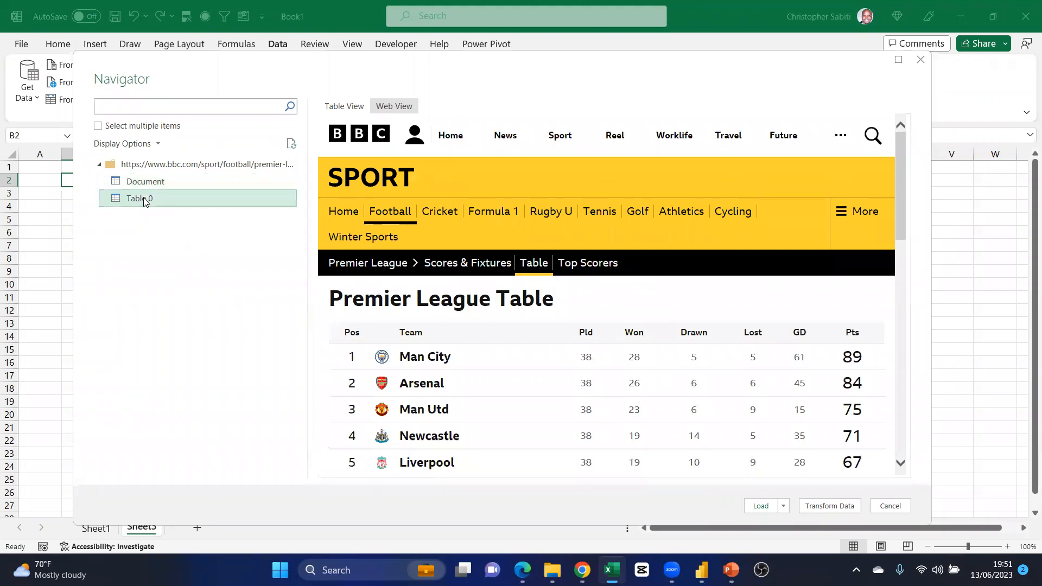
click(344, 106)
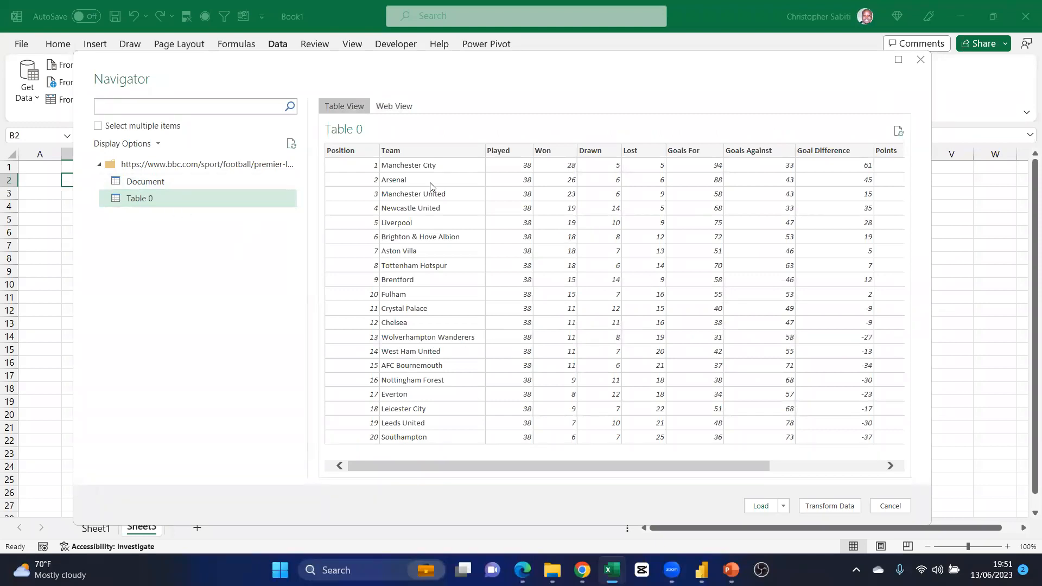
drag(611, 465, 723, 466)
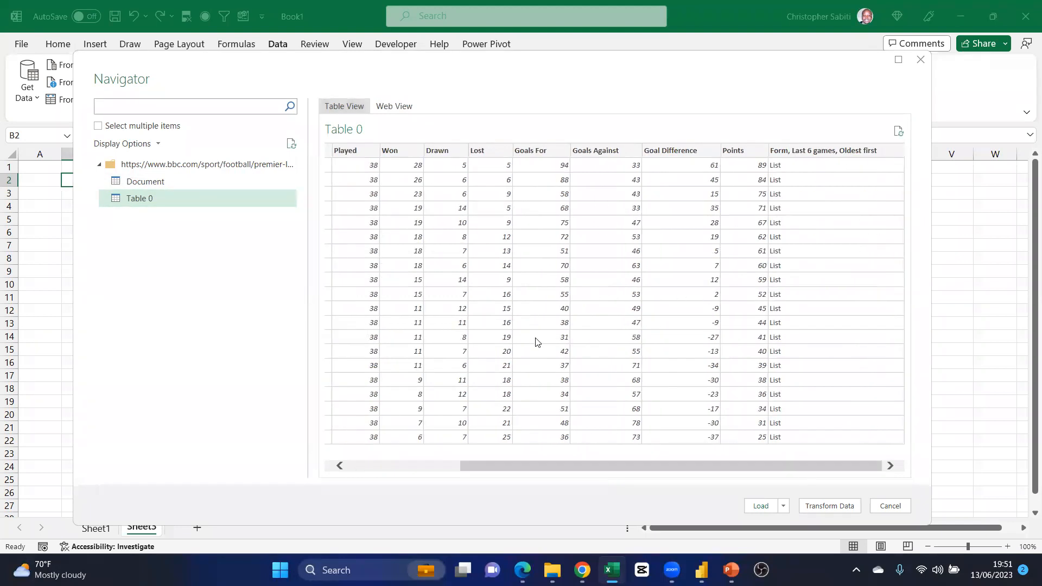
drag(556, 466, 443, 465)
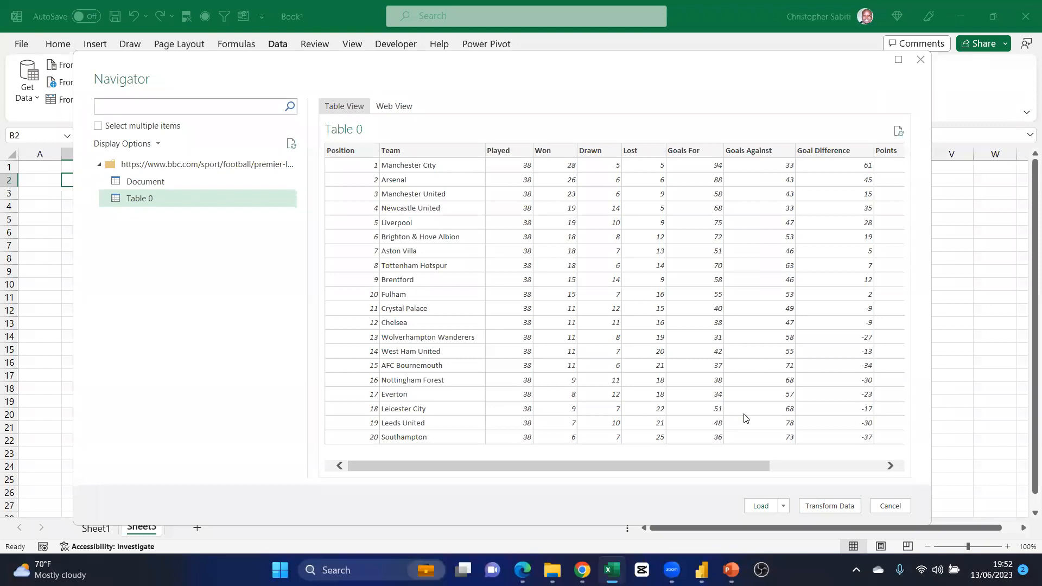
Load Table 0 as a table into the existing worksheet at cell B2
click(783, 506)
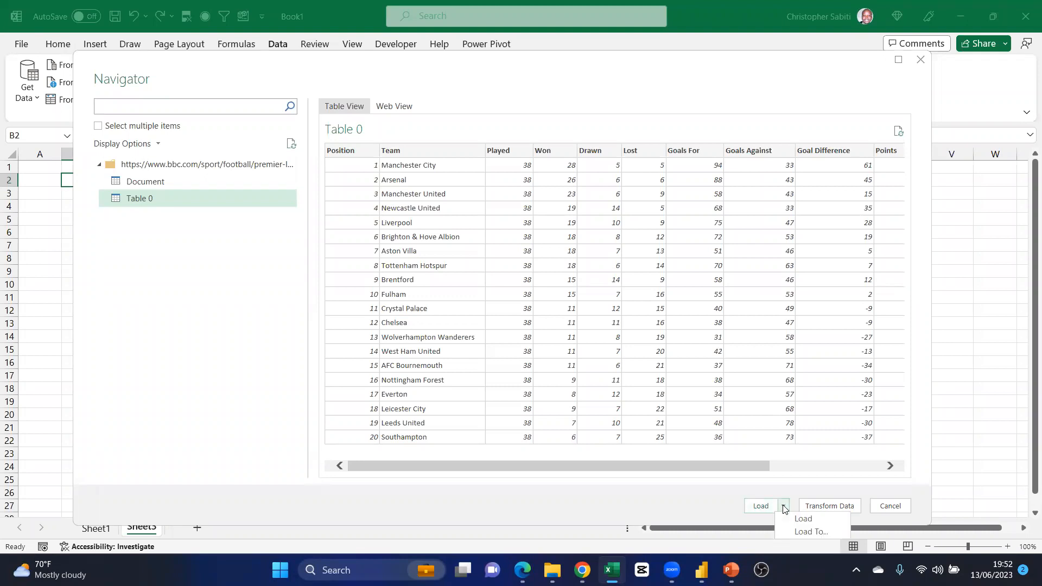
click(800, 532)
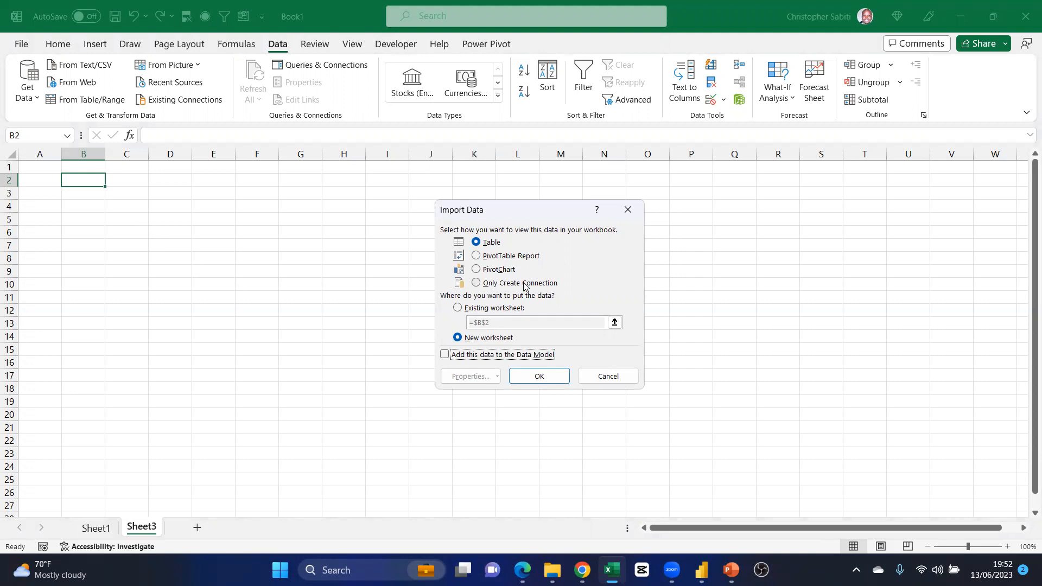
click(477, 283)
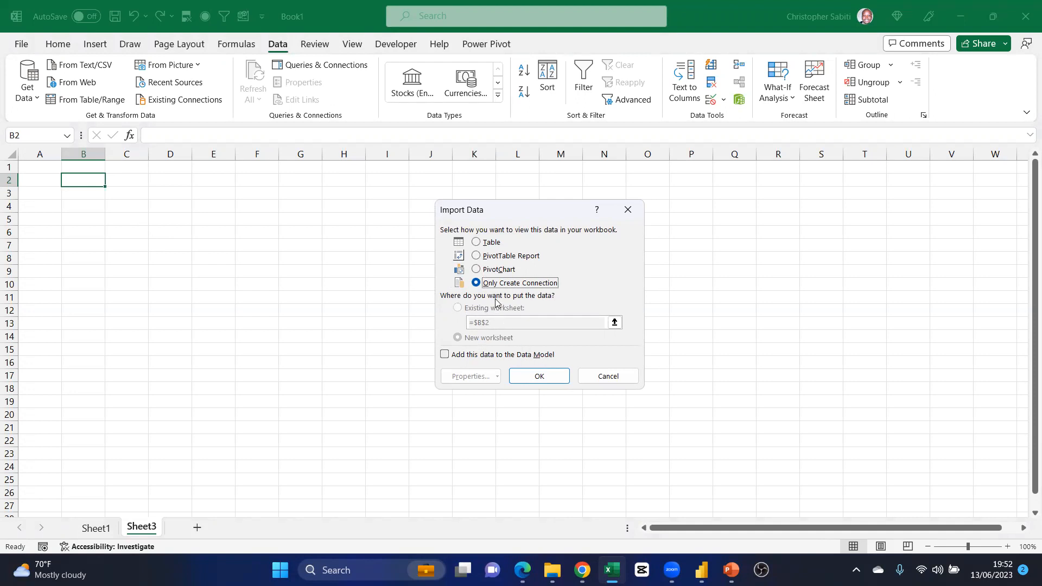
click(480, 243)
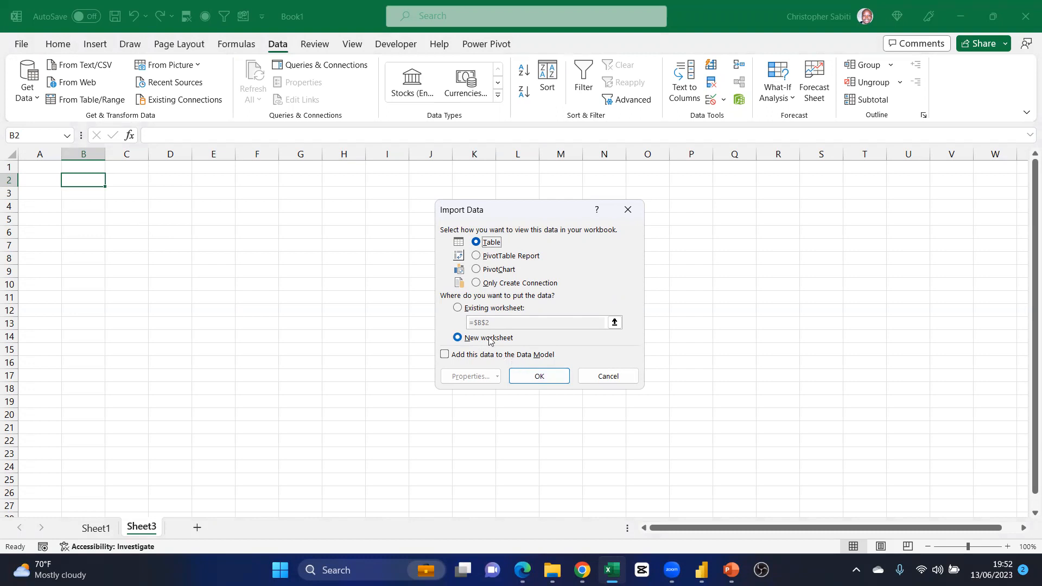
click(463, 309)
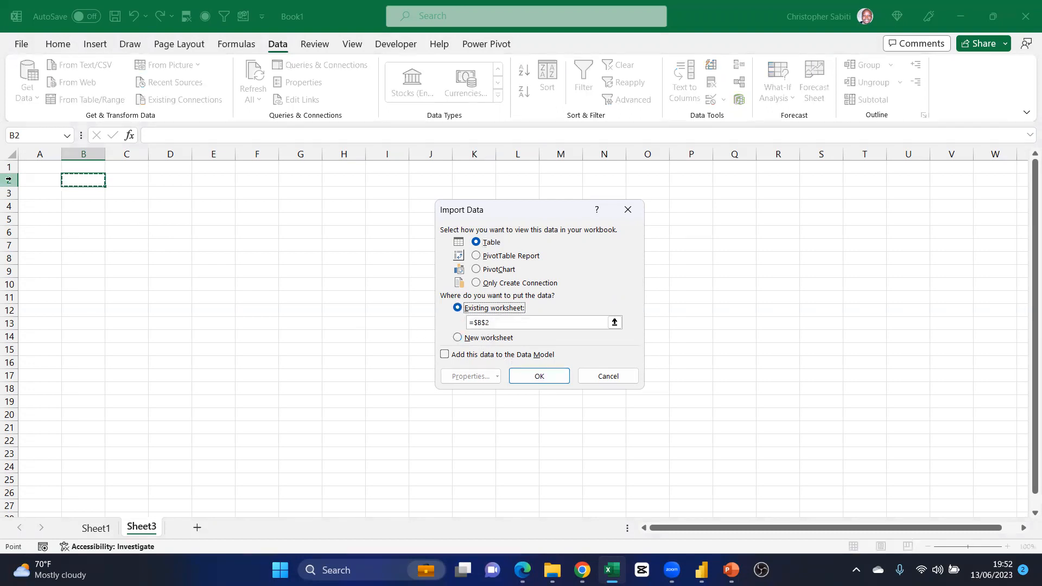
click(539, 377)
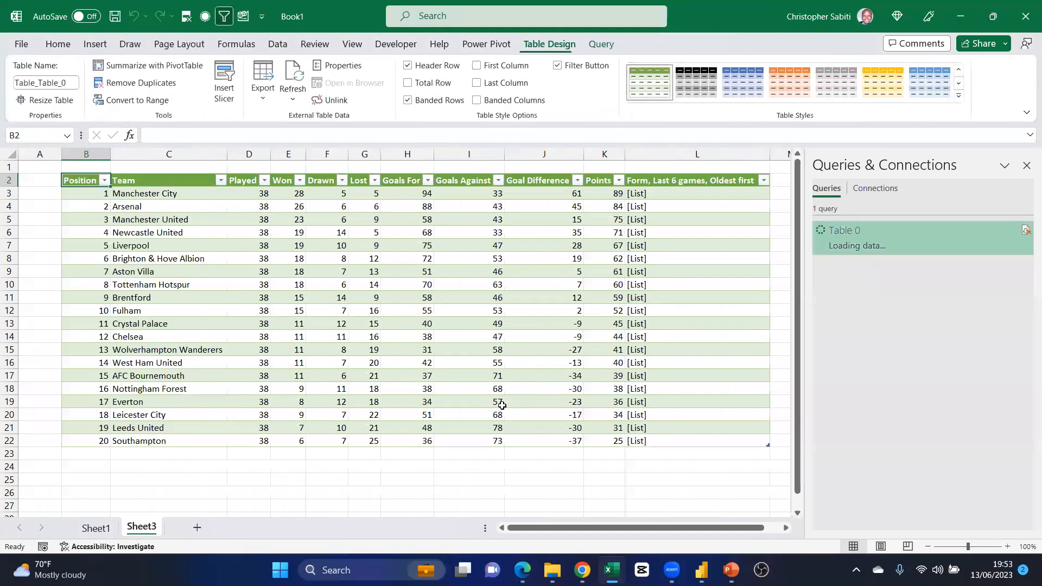
Examine the loaded table, checking the team names and points in its first rows
click(235, 477)
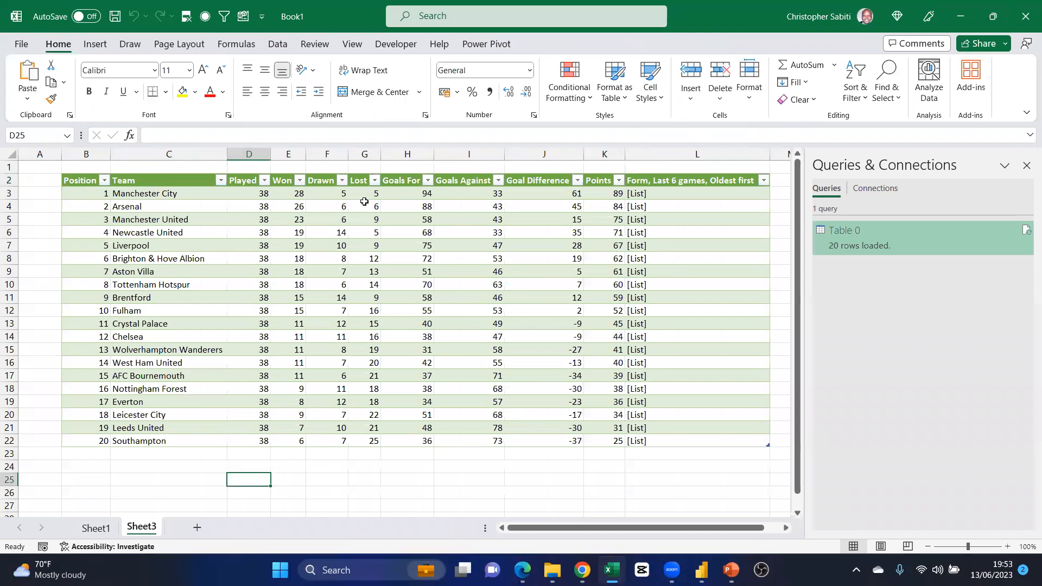
click(592, 215)
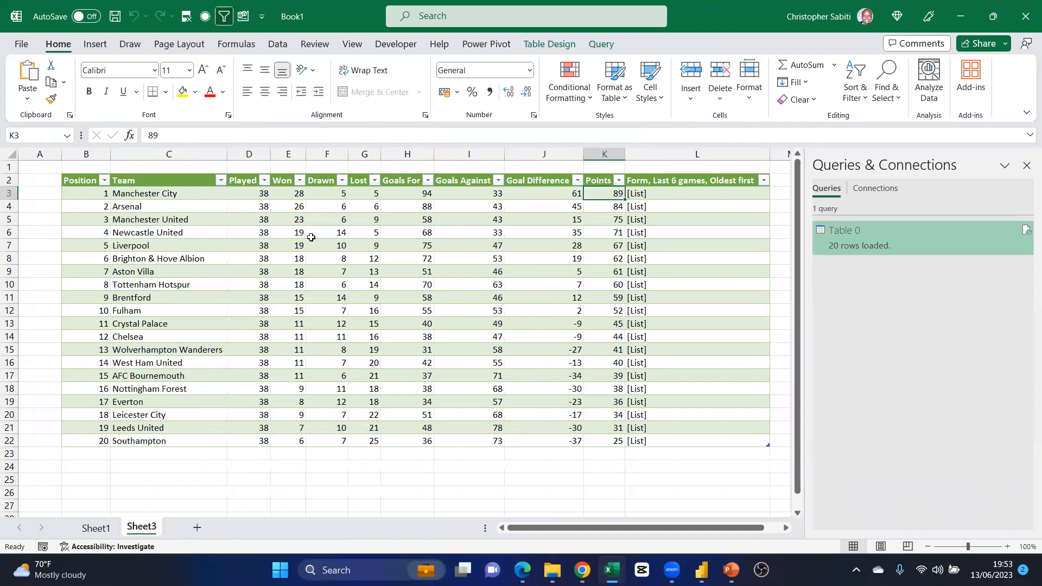
click(137, 206)
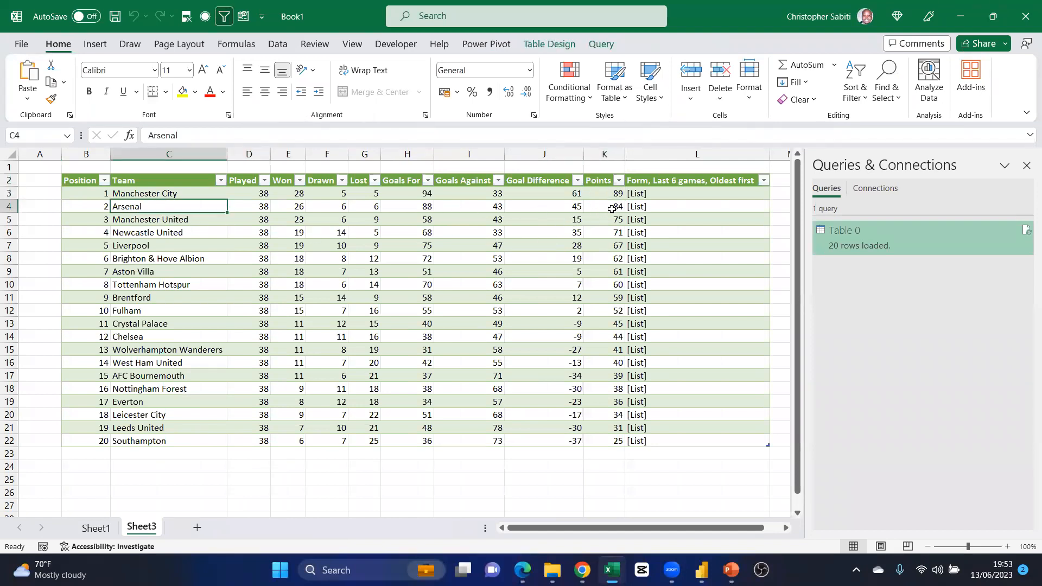
click(611, 207)
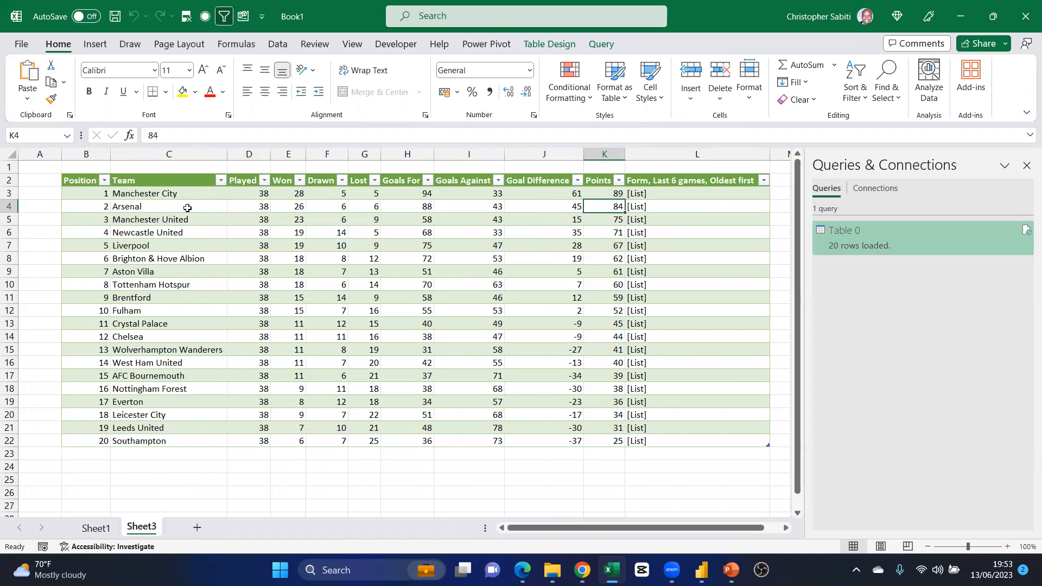
click(283, 44)
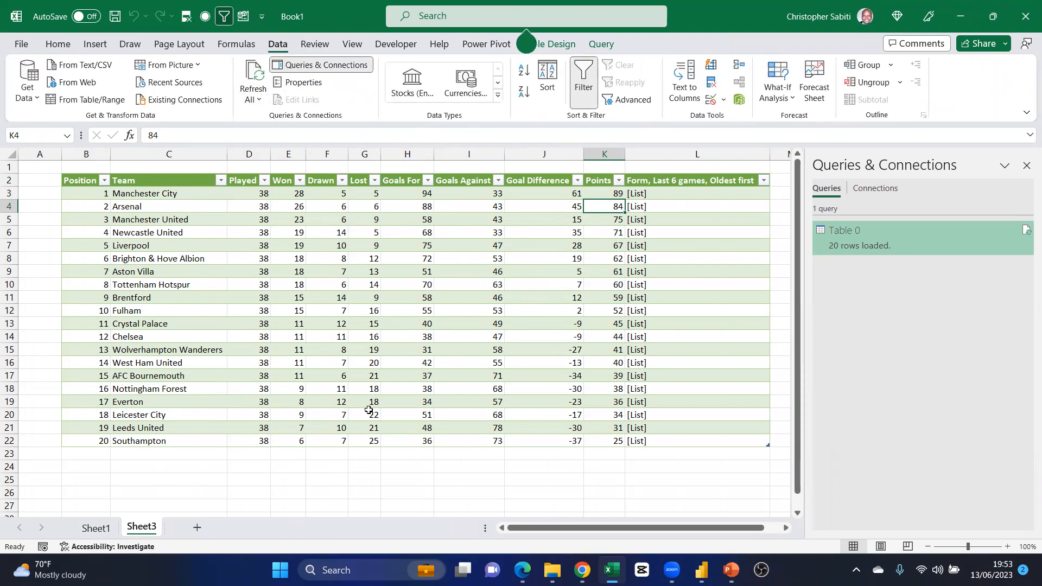
Switch to Edge to look over the Premier League table page, and return to Excel
click(583, 570)
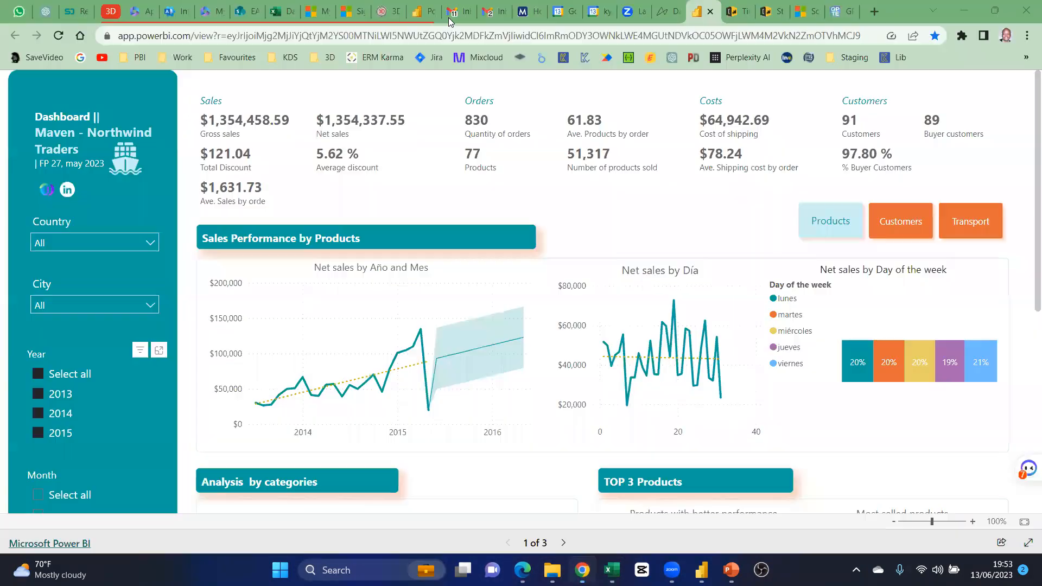
click(522, 570)
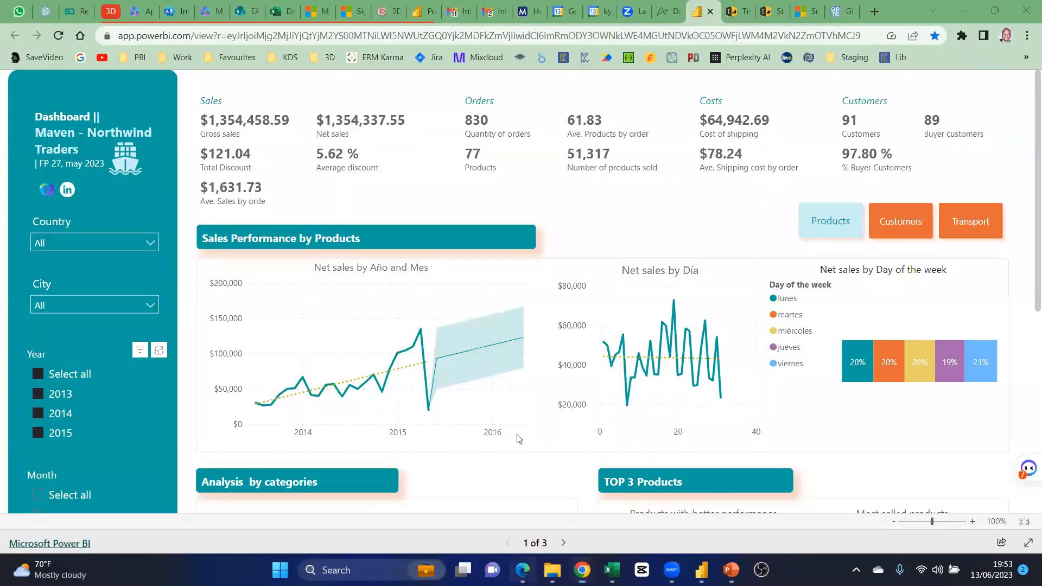
scroll(489, 337, down, 10)
scroll(485, 326, up, 4)
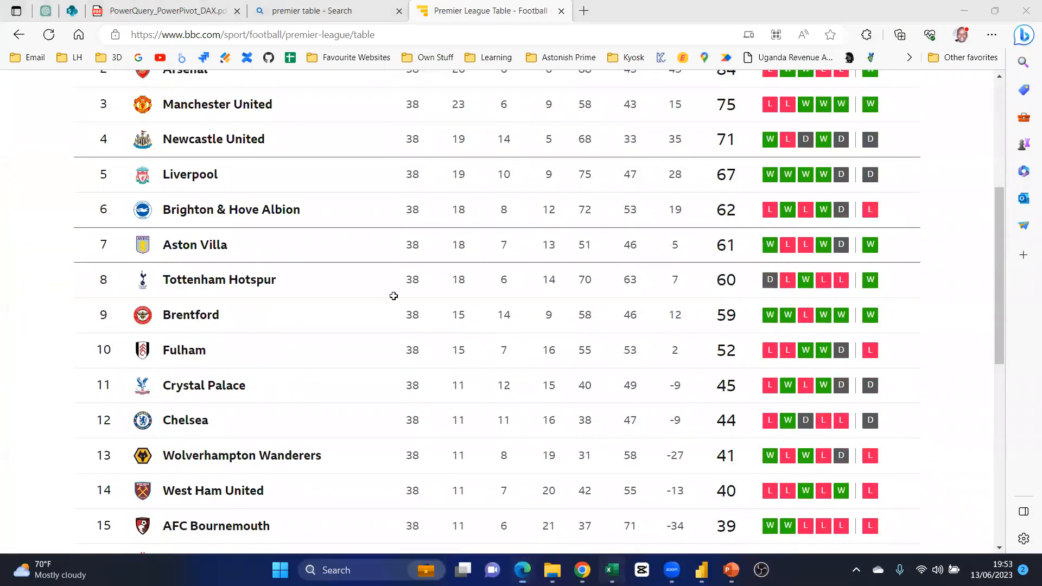
key(alt+Tab)
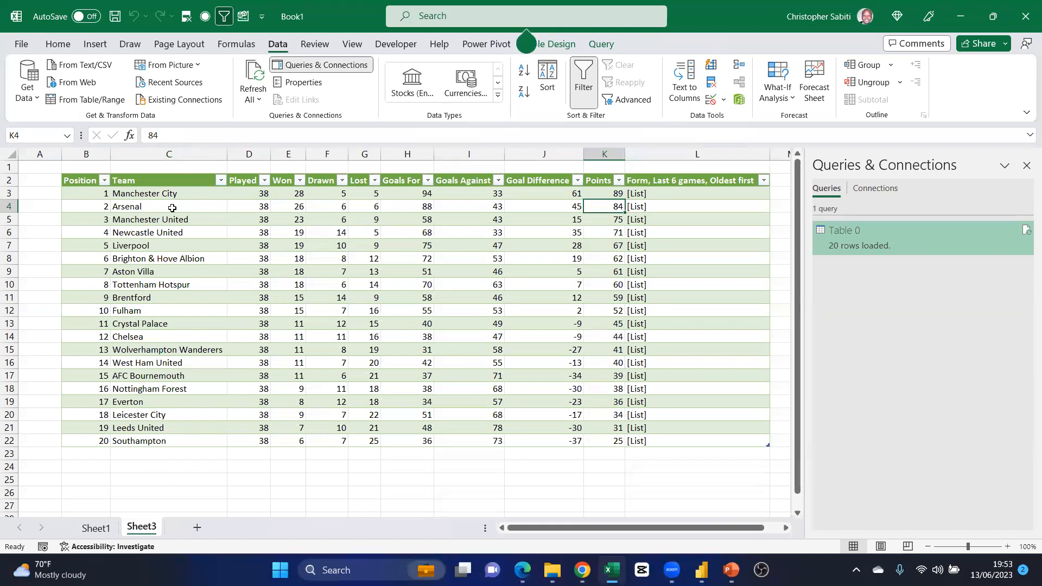
Examine the top teams' names, goal differences and points, the available refresh options, and the table's numeric and Form columns
drag(136, 193, 166, 255)
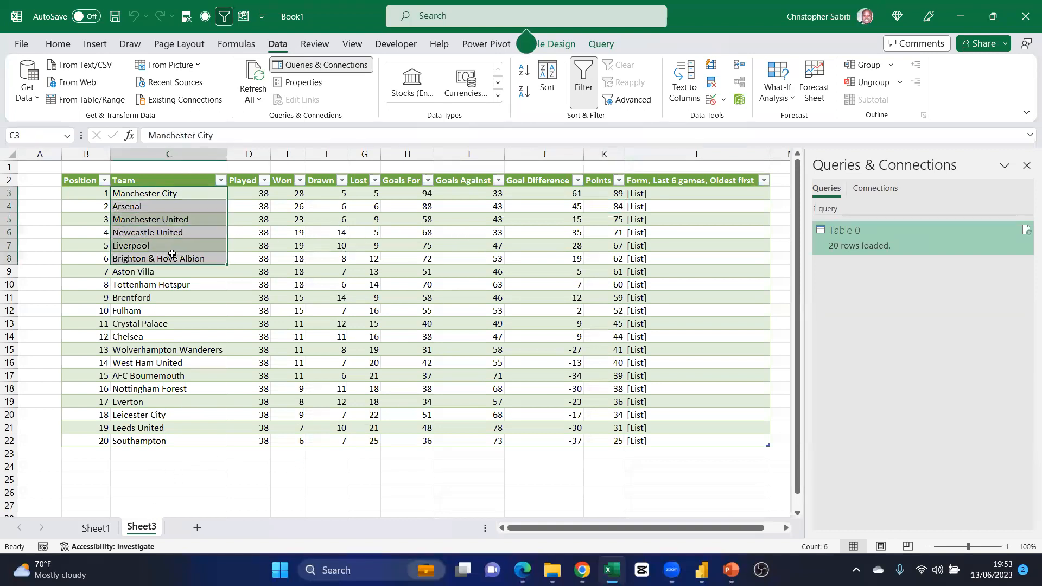
click(577, 196)
drag(576, 202, 577, 247)
drag(613, 195, 605, 248)
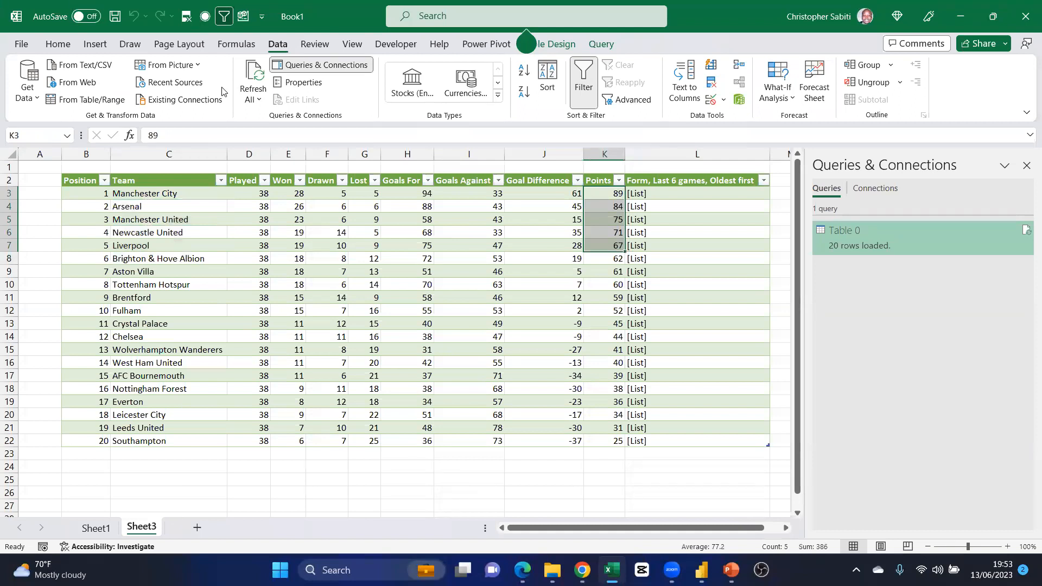
click(259, 100)
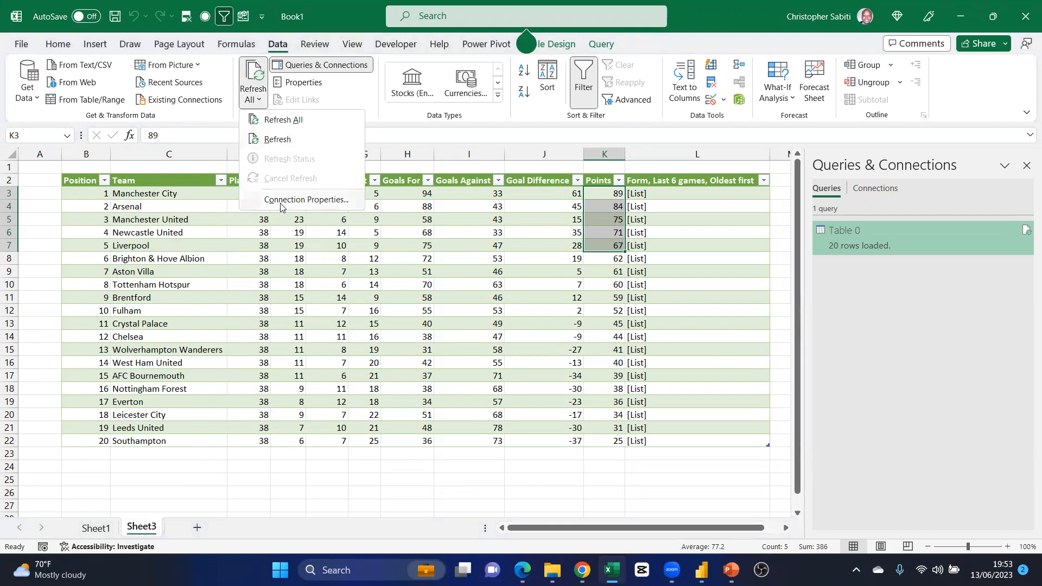
click(396, 465)
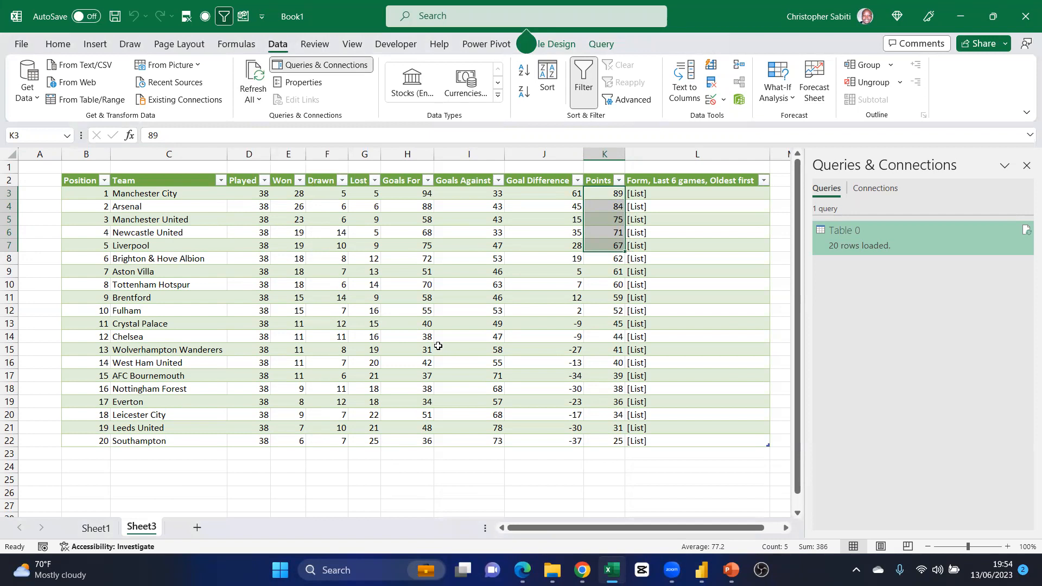
drag(265, 193, 608, 441)
click(644, 194)
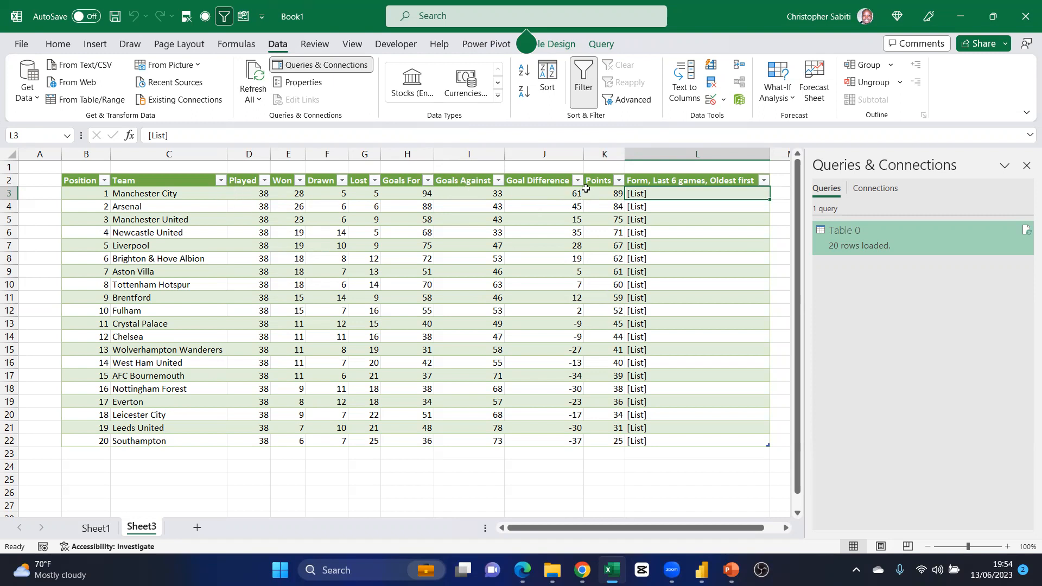
Filter the Points column to show only teams with more than 50 points, and check the filtered values
click(619, 181)
mouse_move(488, 306)
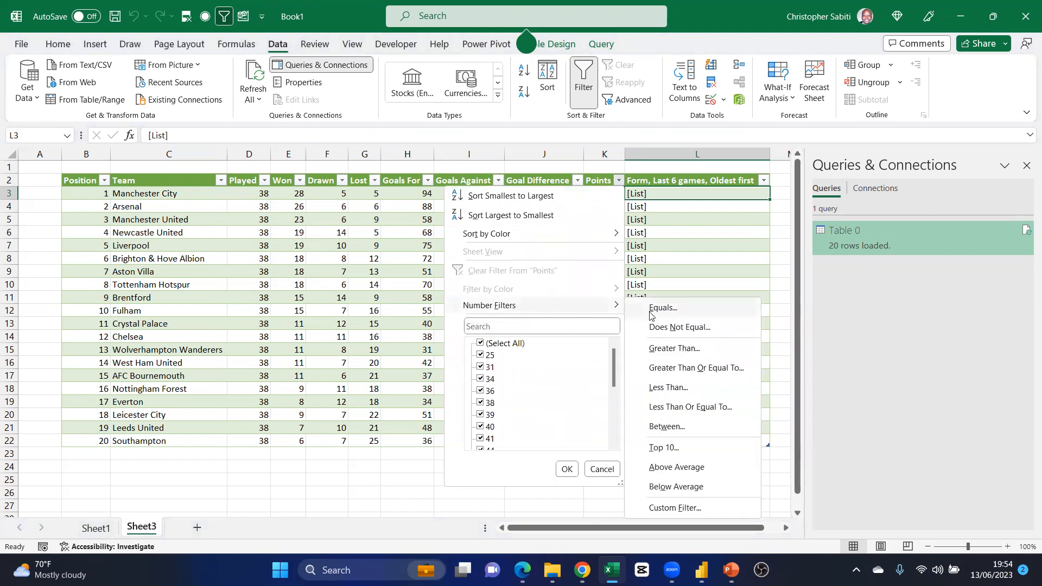
click(679, 350)
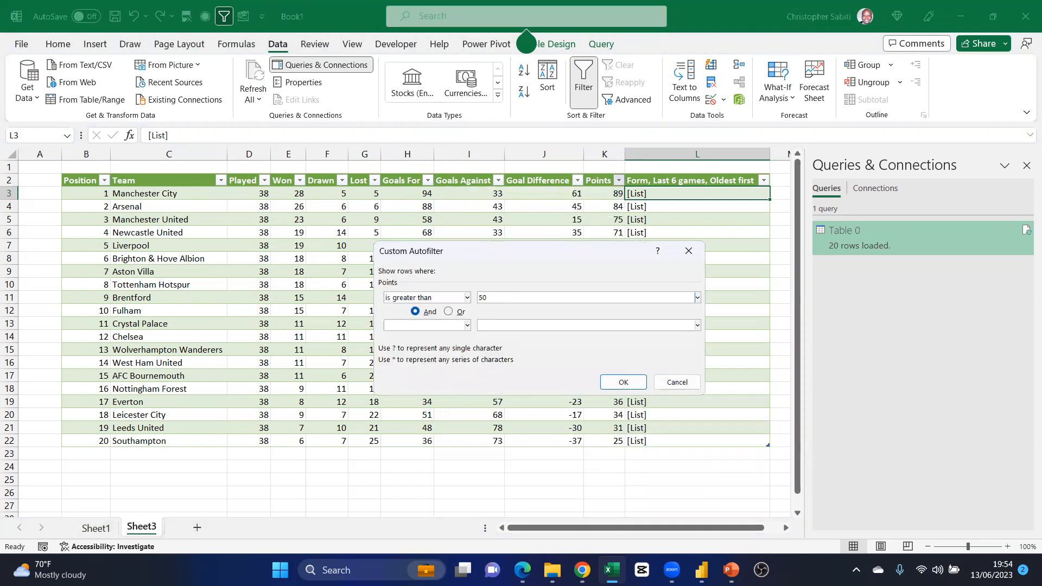
text(50)
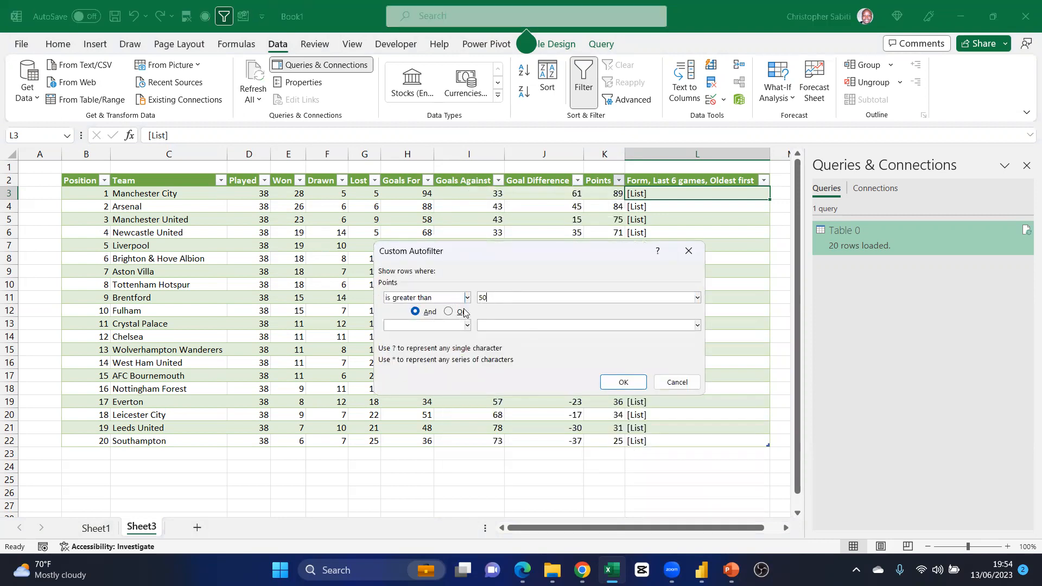
click(622, 382)
drag(612, 195, 609, 315)
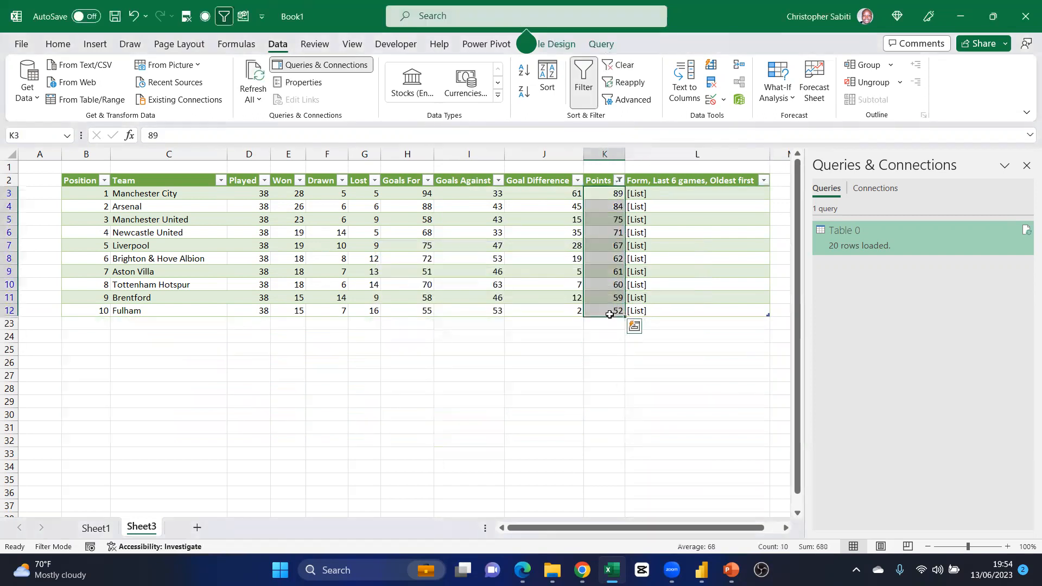
click(529, 349)
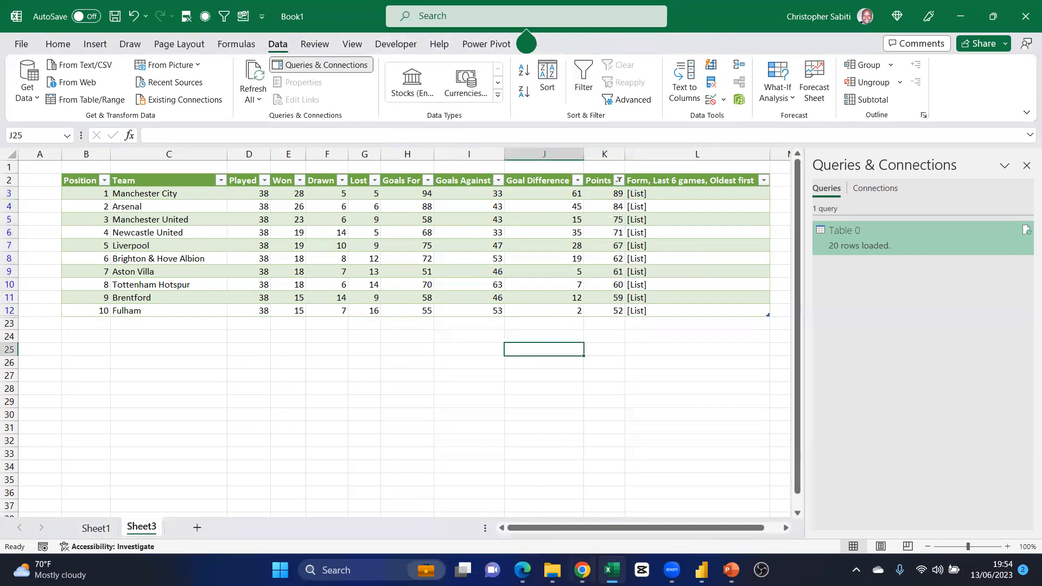
Compare the filtered teams with the full Premier League table in Edge, and return to Excel
click(522, 570)
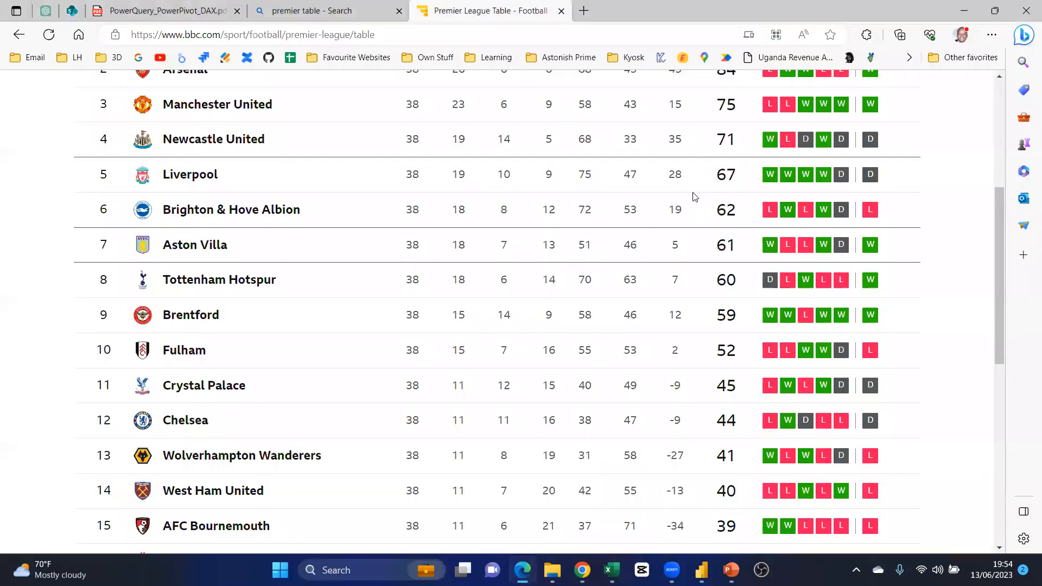
scroll(695, 197, up, 5)
scroll(709, 226, down, 4)
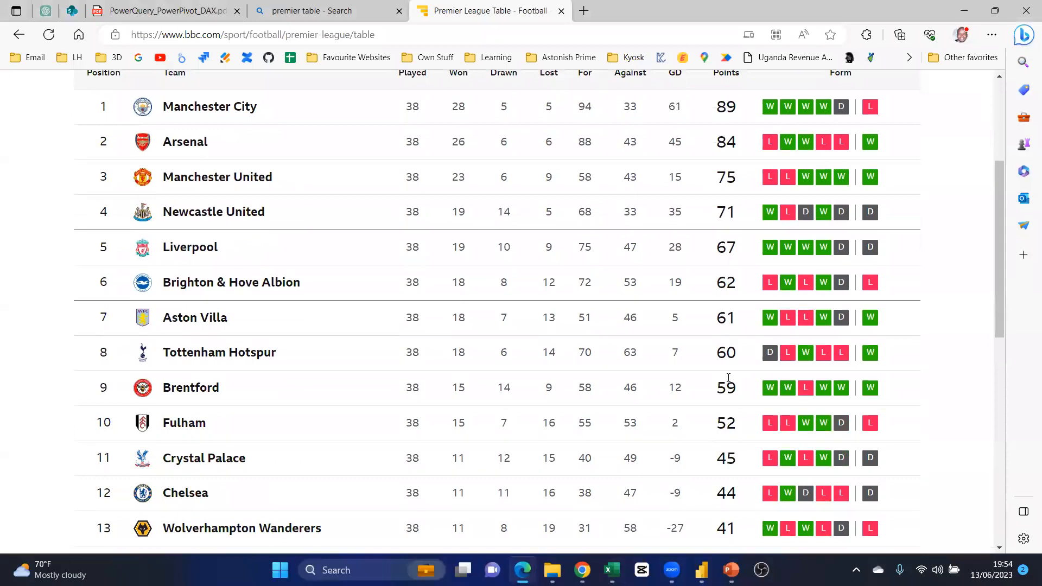
scroll(730, 242, up, 2)
scroll(734, 414, down, 4)
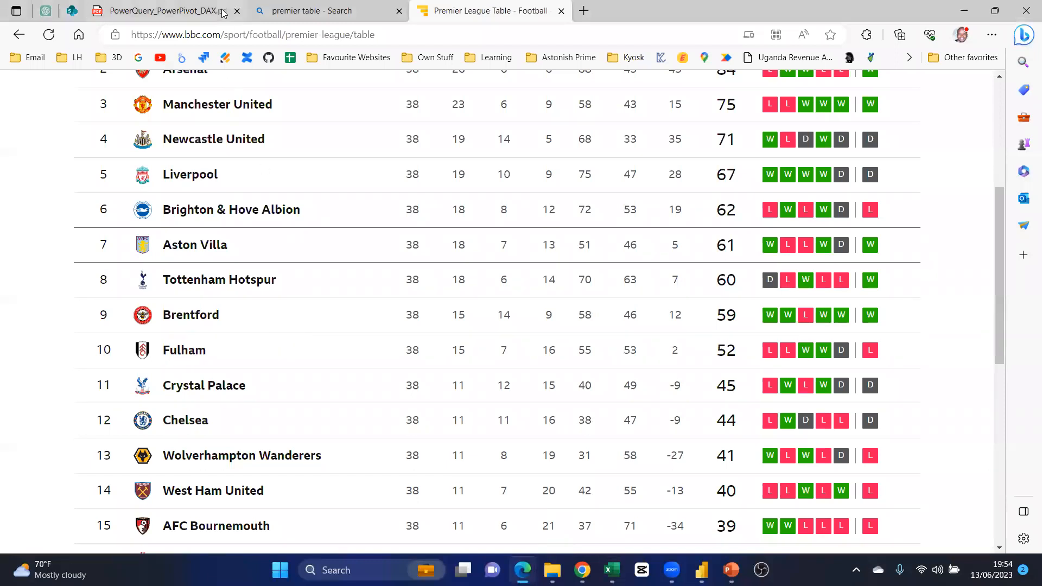
key(alt+Tab)
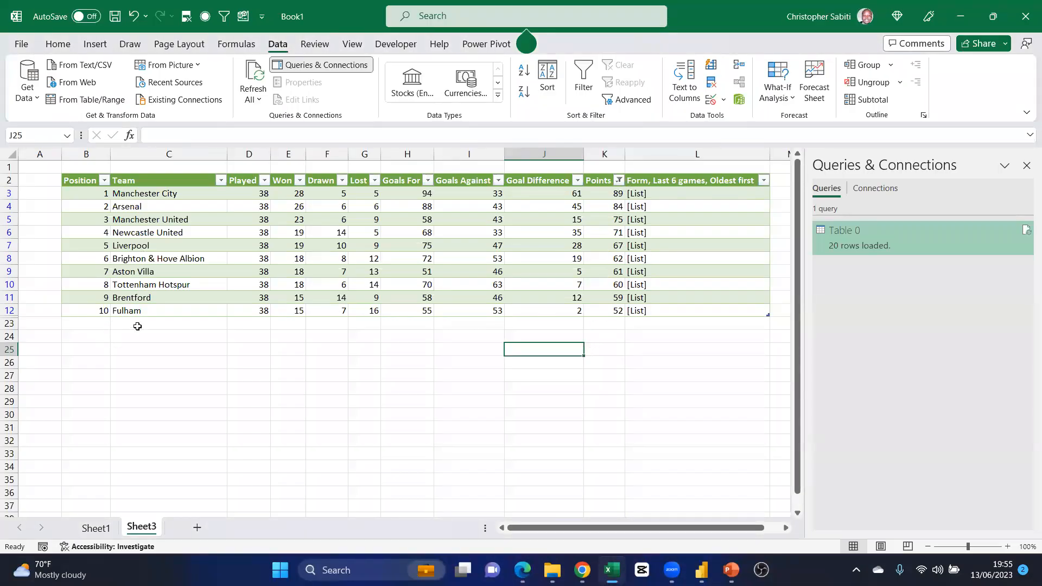
Check Crystal Palace's points on the Premier League page in Edge, and return to Excel
key(alt+Tab)
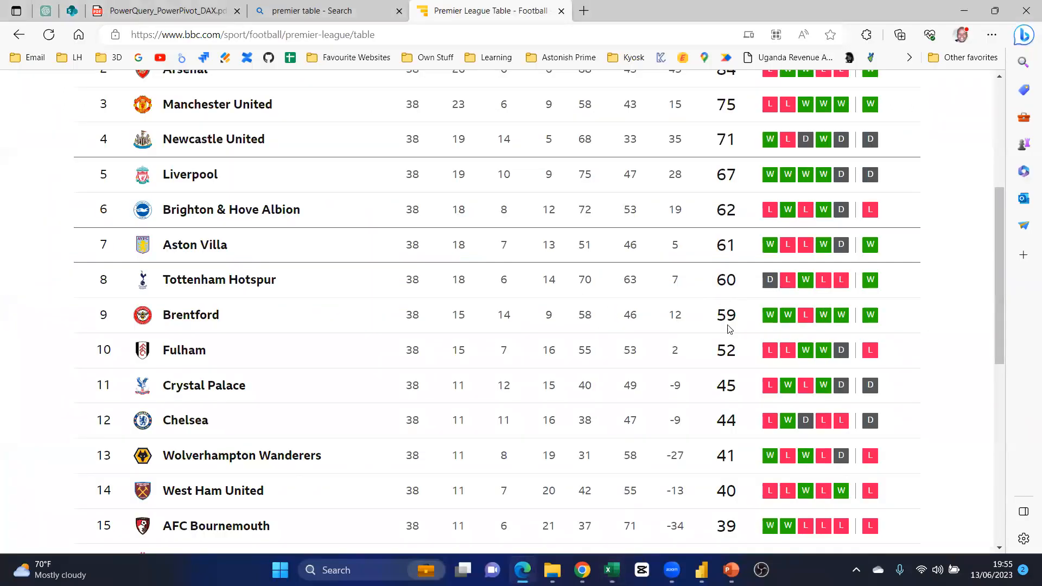
scroll(733, 311, down, 1)
drag(717, 318, 740, 317)
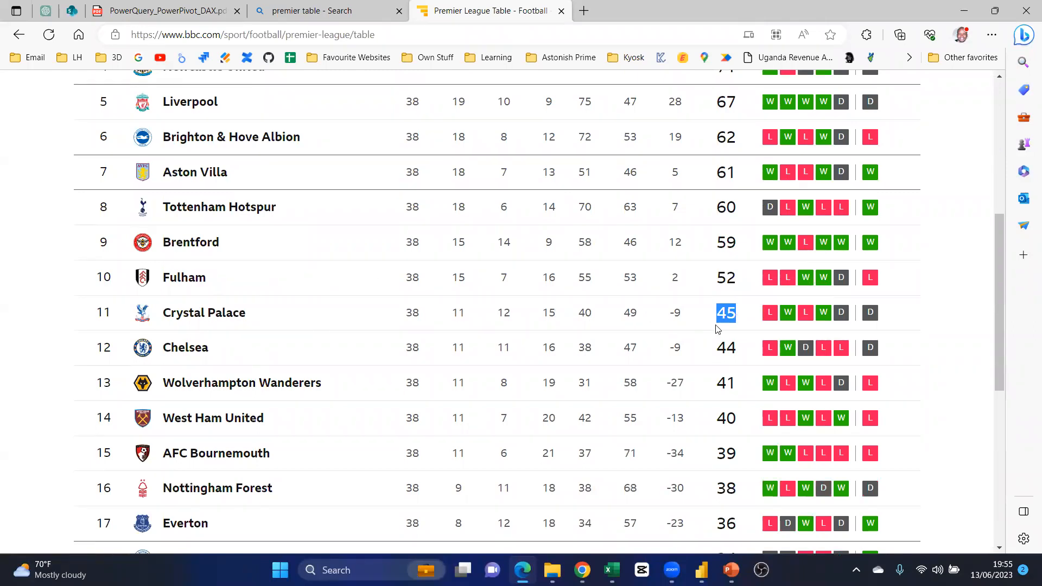
click(720, 297)
key(alt+Tab)
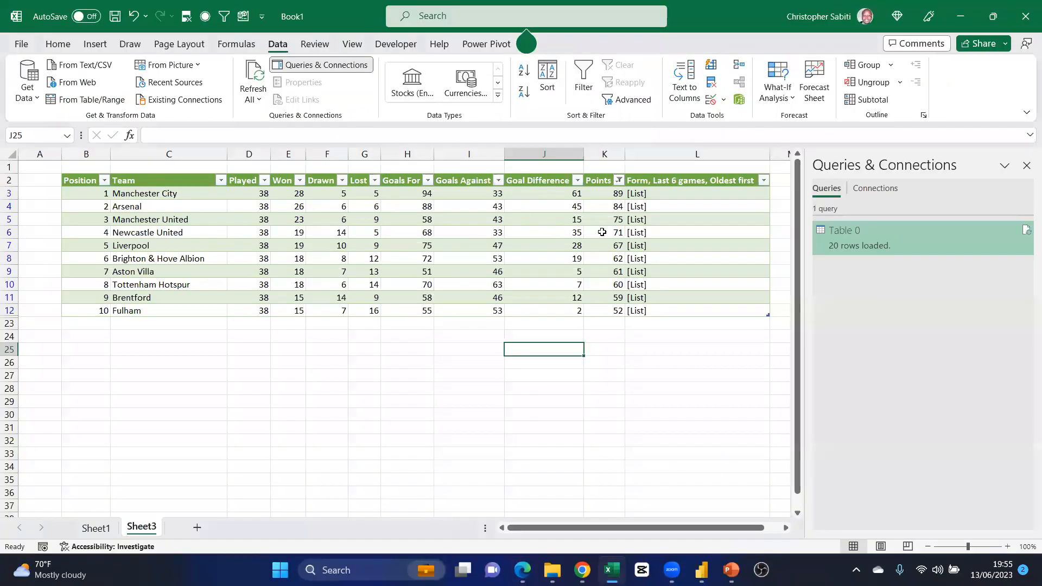
drag(89, 324, 629, 328)
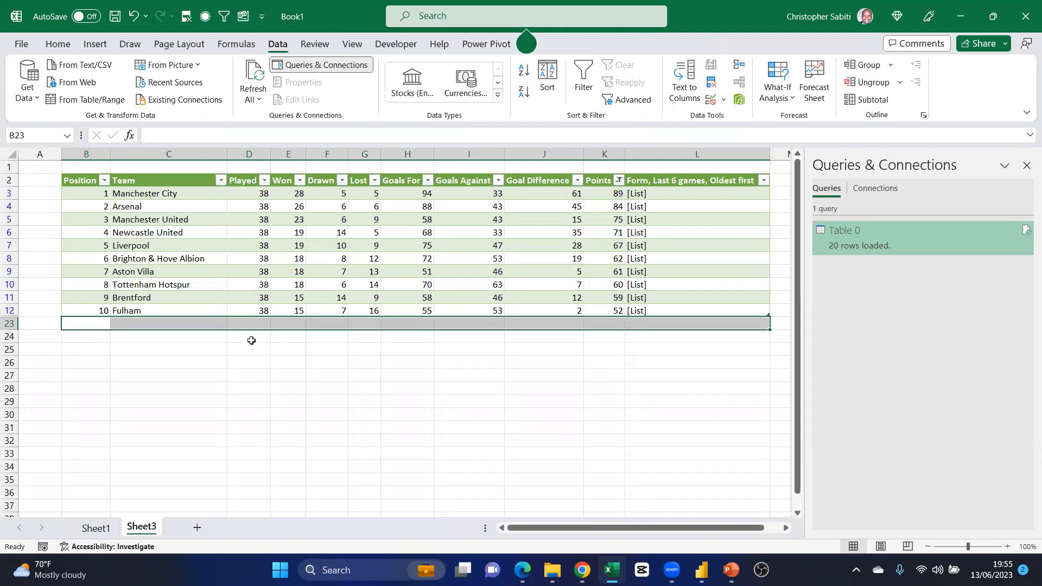
click(249, 440)
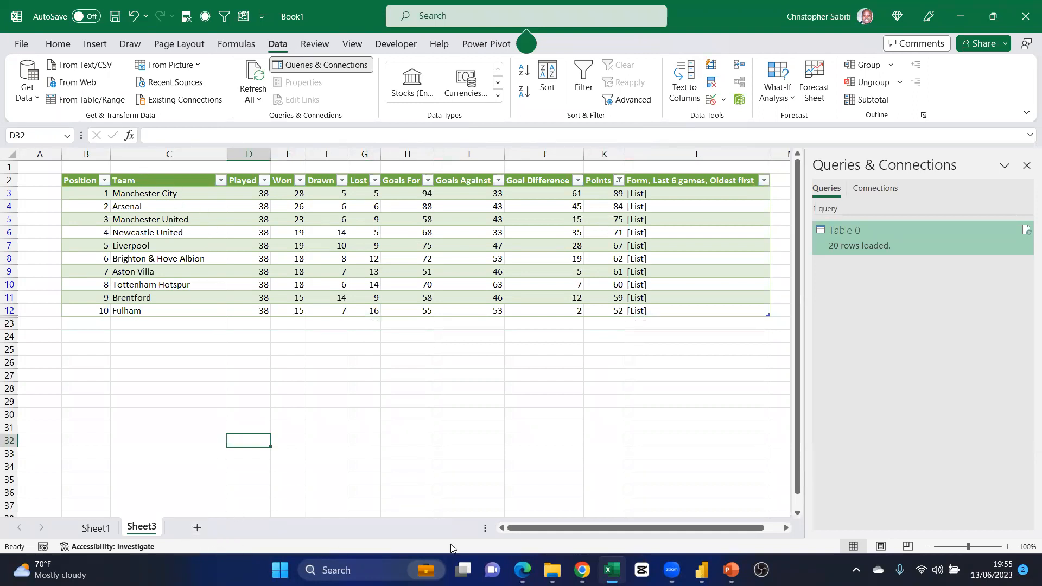
Switch to Edge, search for "forex updates" in a new tab, and look through the results for a live rates source
click(583, 570)
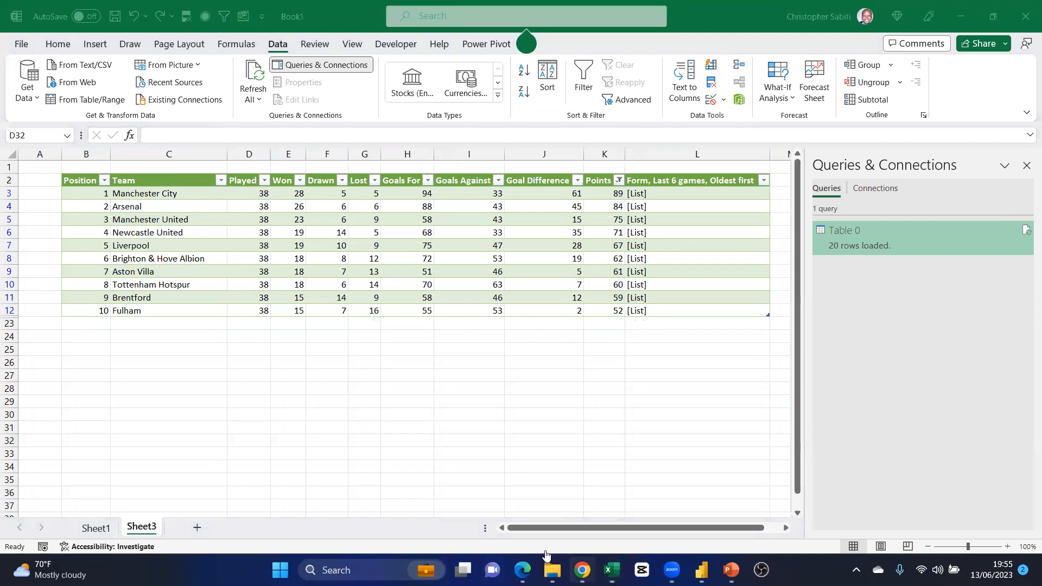
click(523, 570)
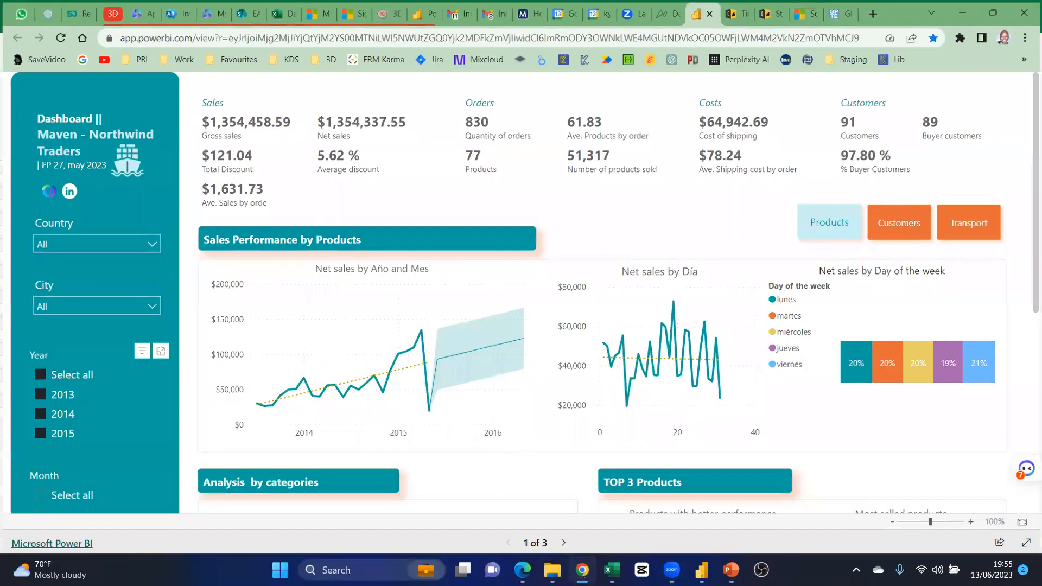
click(583, 11)
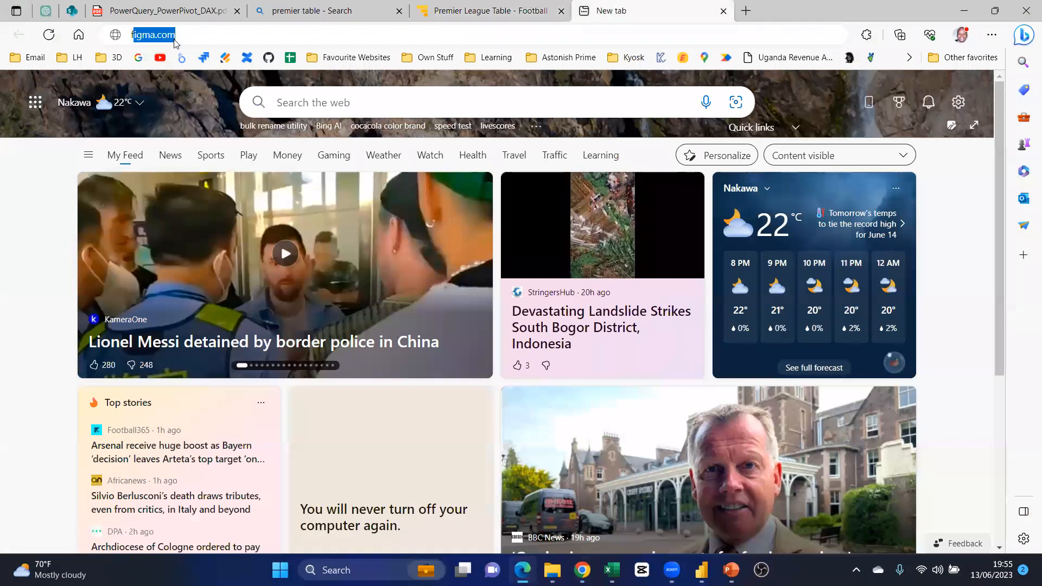
text(forex )
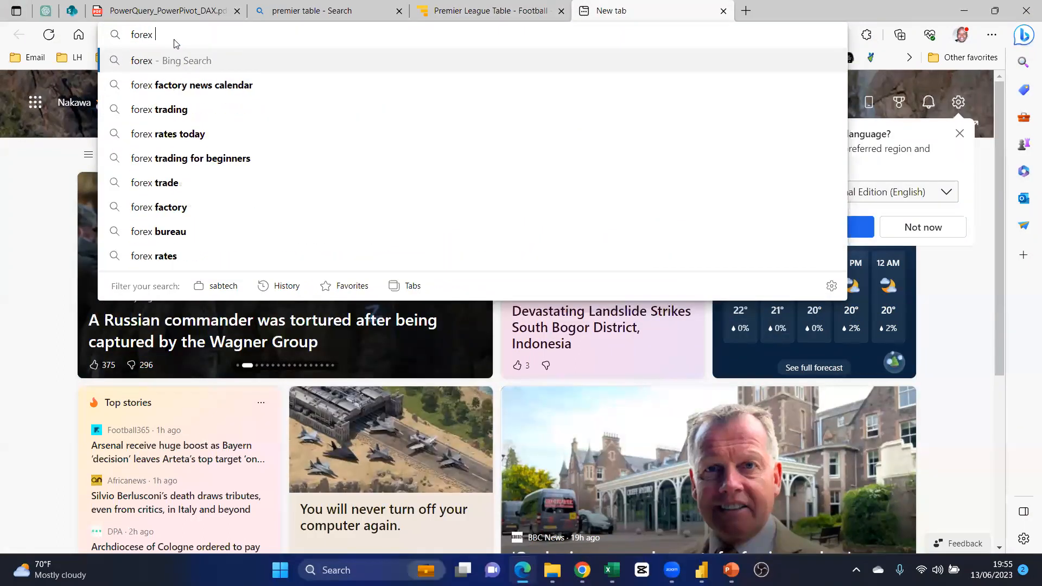
text(updates)
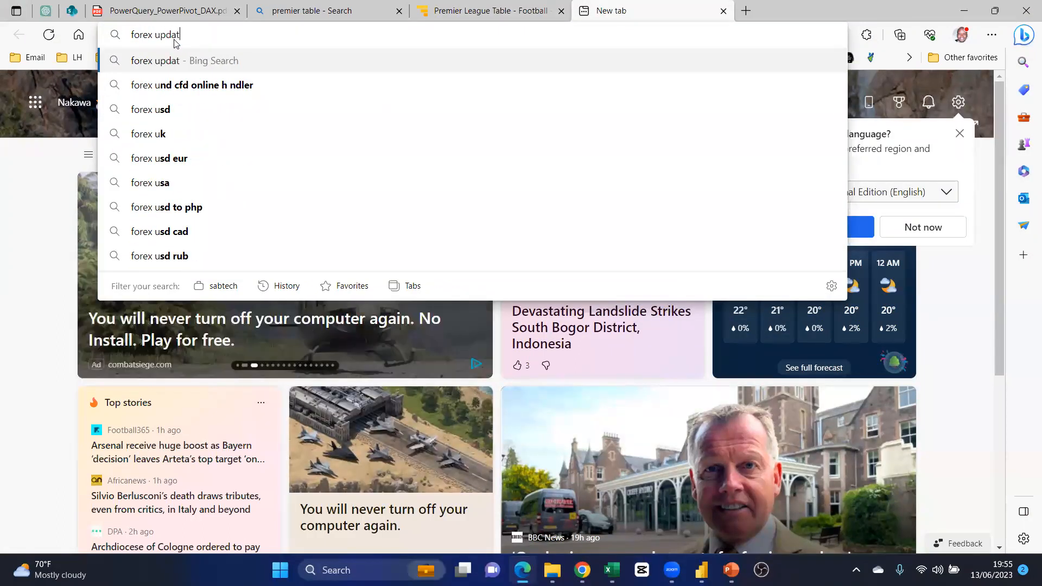
key(Return)
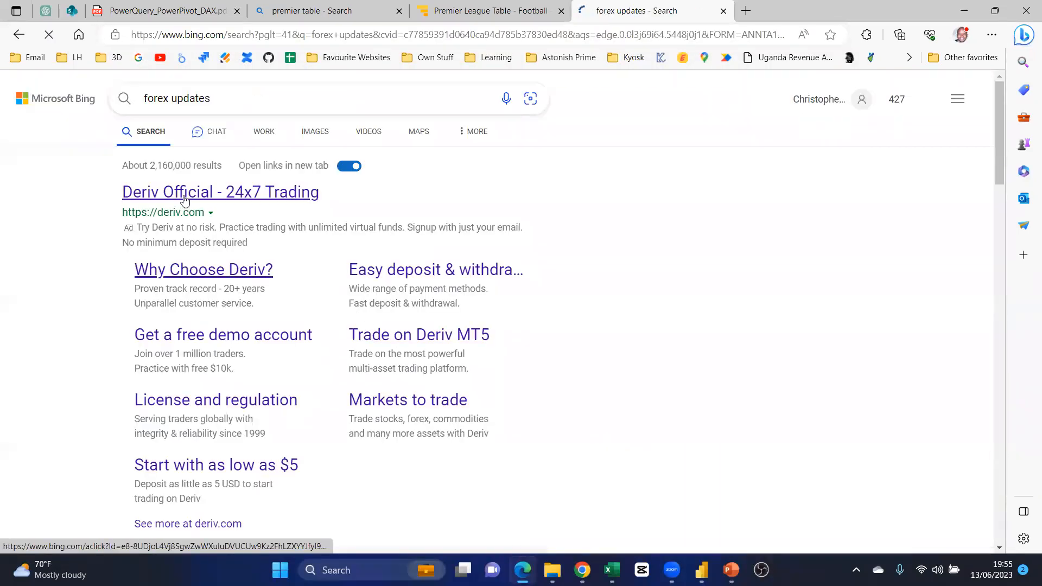
scroll(291, 328, down, 3)
scroll(292, 328, down, 4)
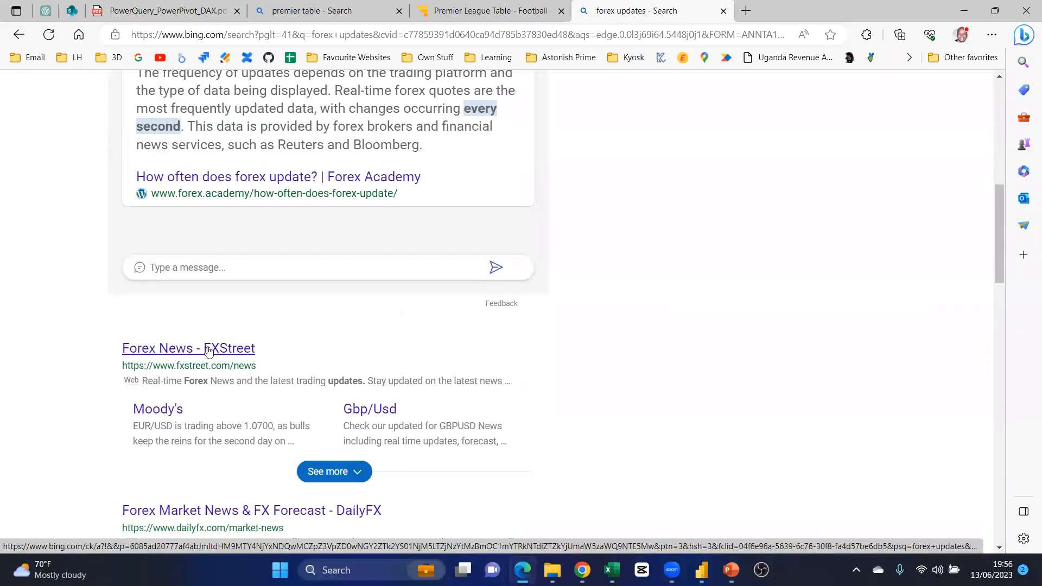
scroll(206, 364, down, 5)
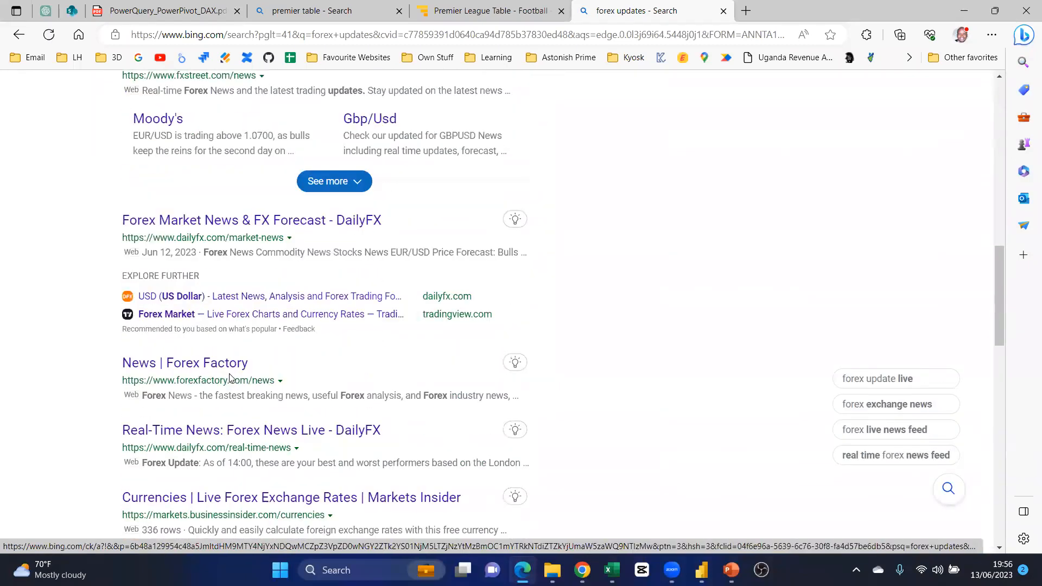
scroll(317, 377, up, 12)
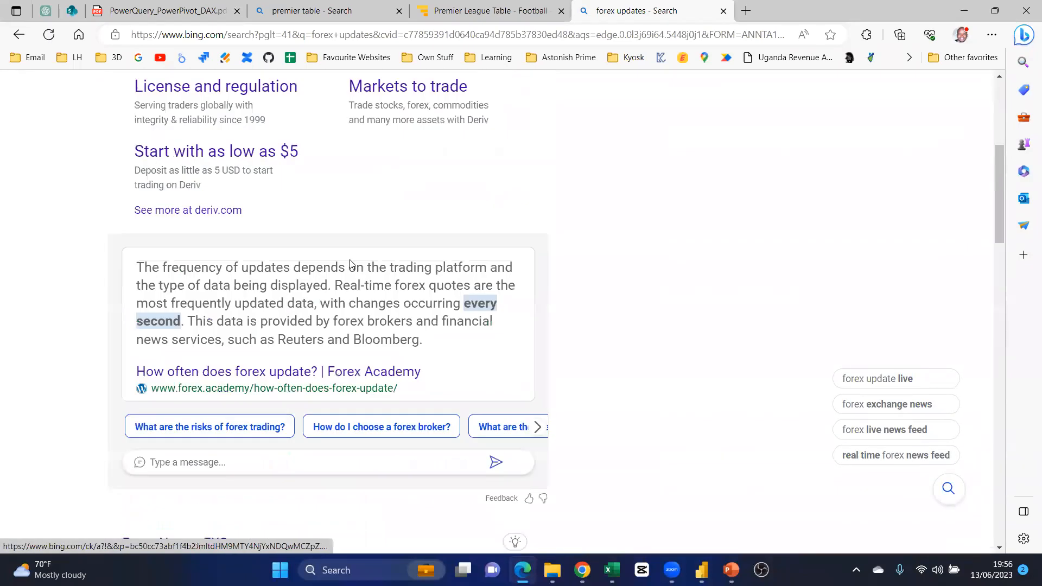
scroll(222, 87, up, 2)
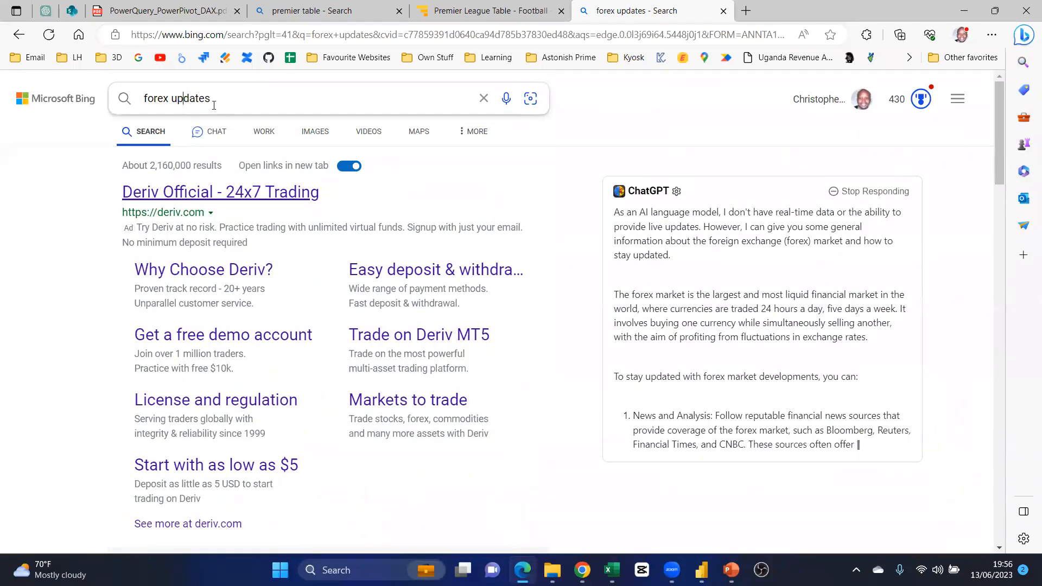
Search for "forex currency trading" and open the FOREX.com forex trading result
double_click(227, 99)
text(c)
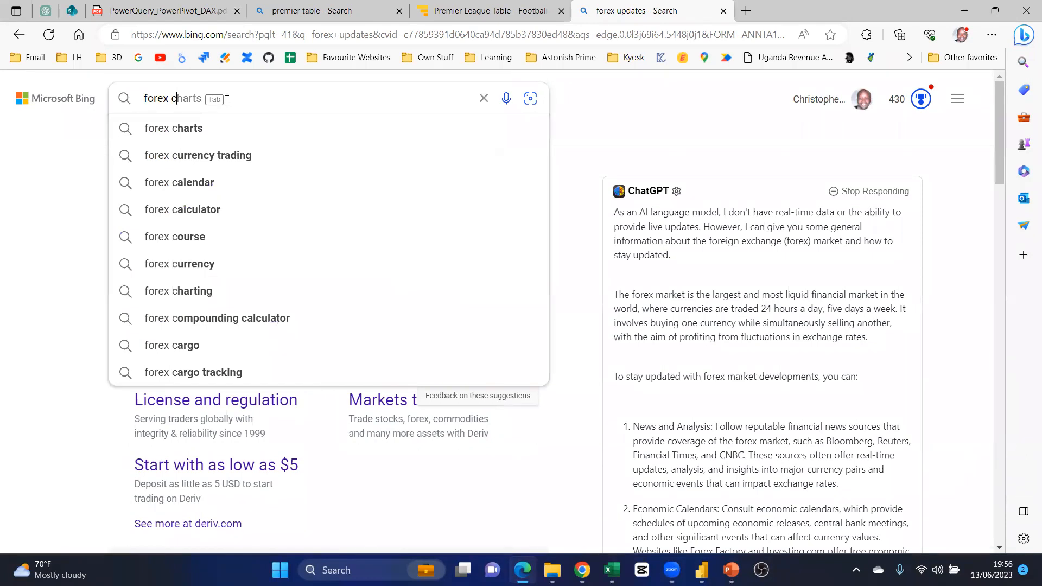
click(230, 157)
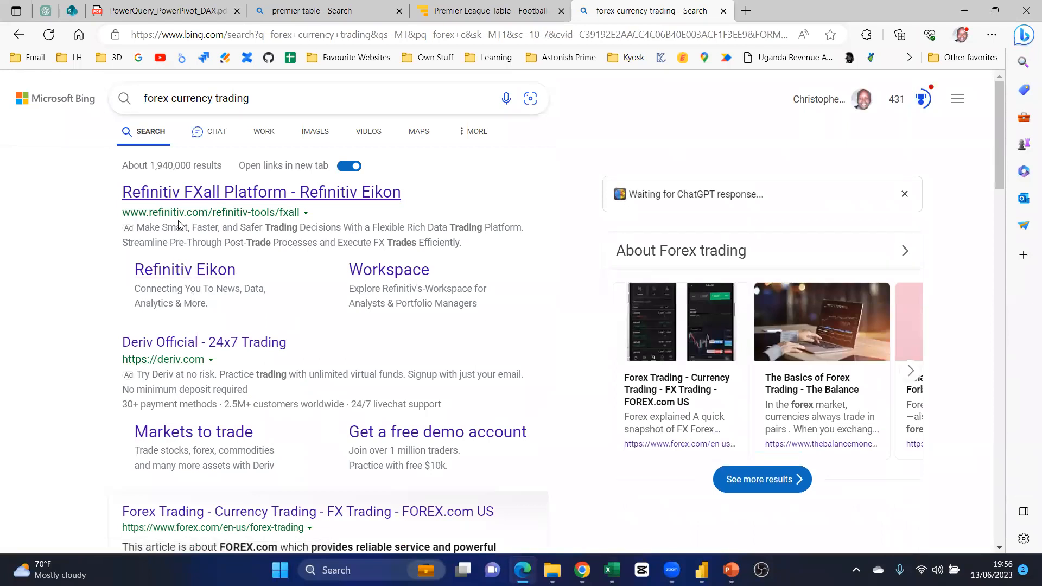
scroll(179, 224, down, 5)
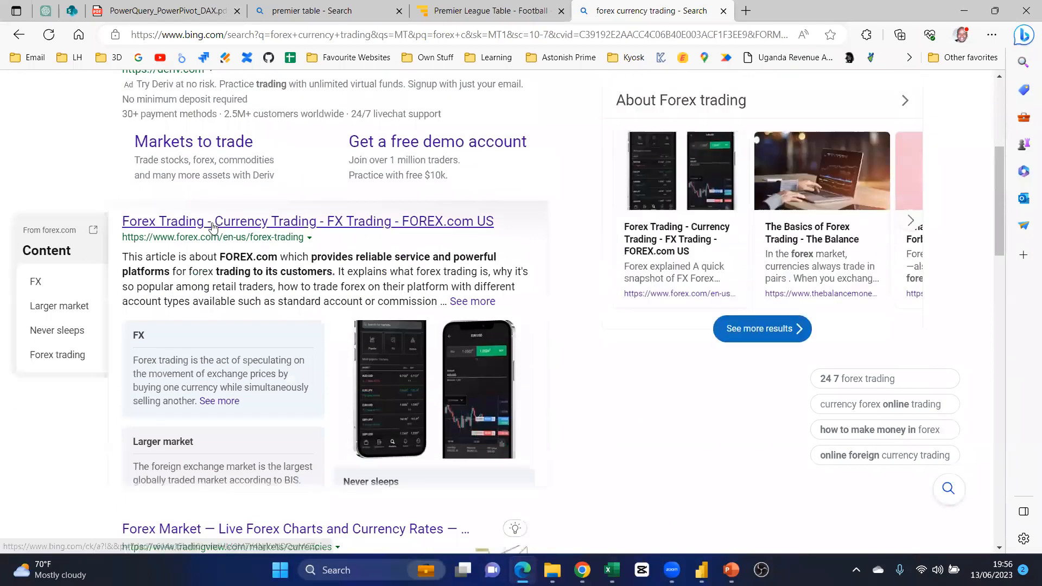
click(212, 228)
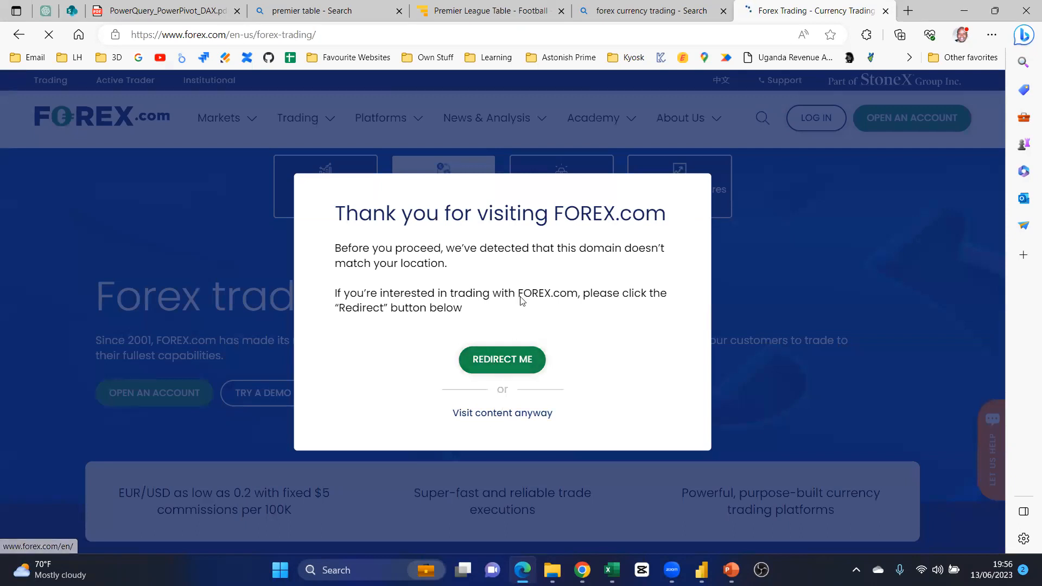
Accept the redirect to the regional FOREX.com site and examine its homepage, including the next set of live currency pair quotes
click(520, 368)
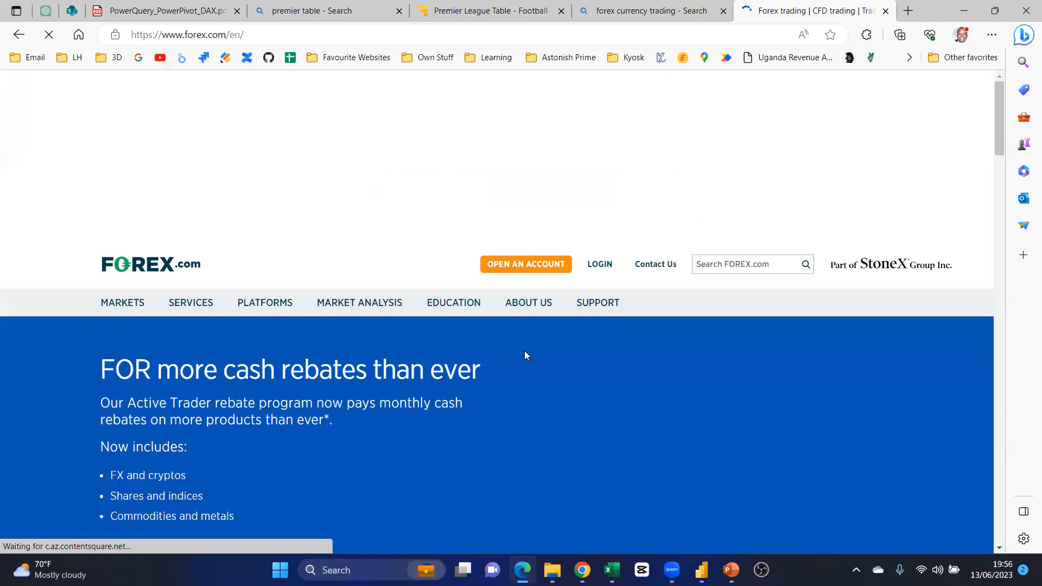
scroll(402, 329, down, 8)
scroll(414, 325, down, 15)
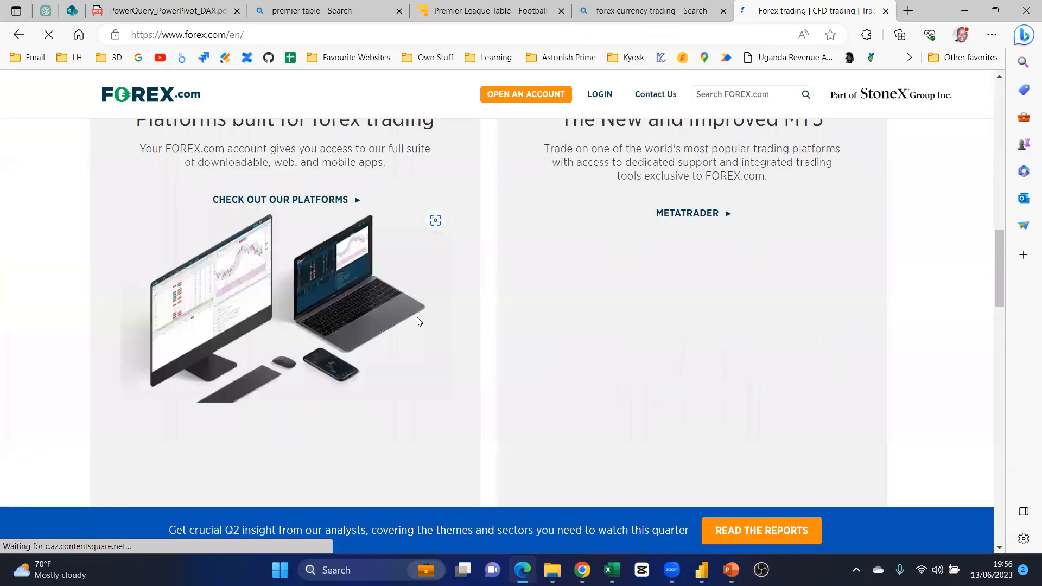
scroll(421, 318, down, 8)
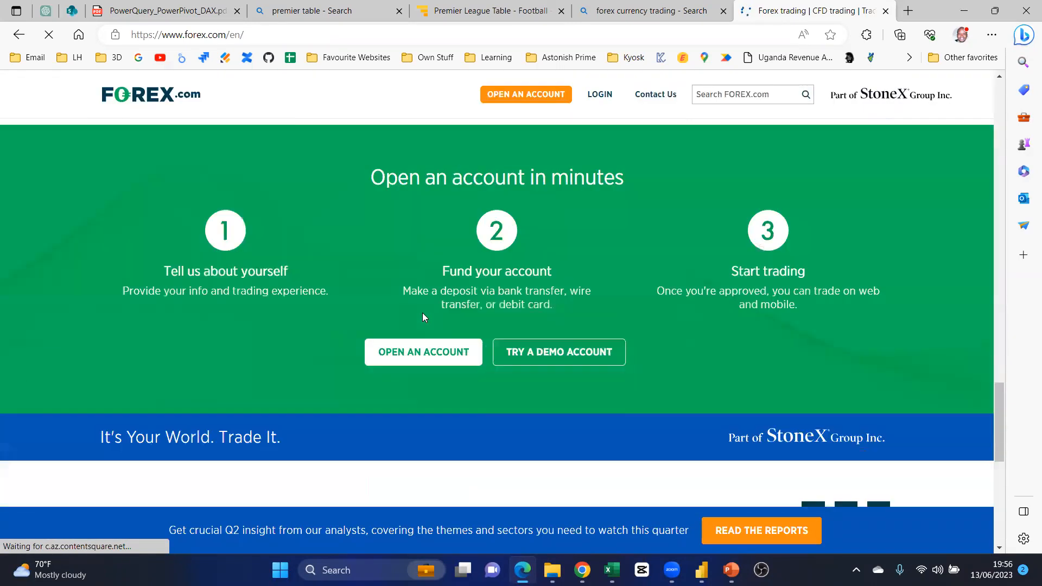
scroll(458, 311, down, 4)
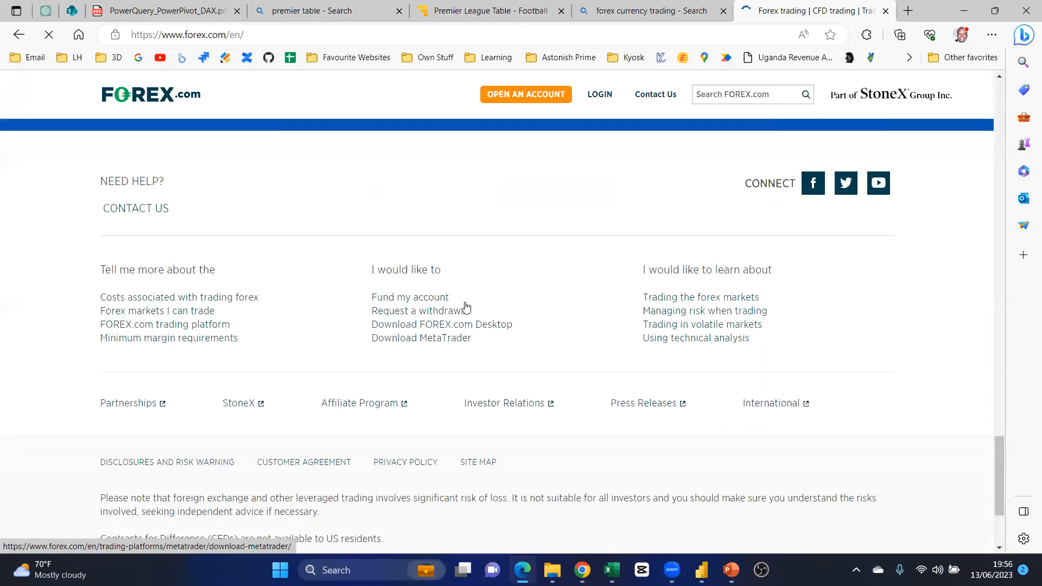
scroll(442, 304, up, 15)
scroll(425, 441, up, 10)
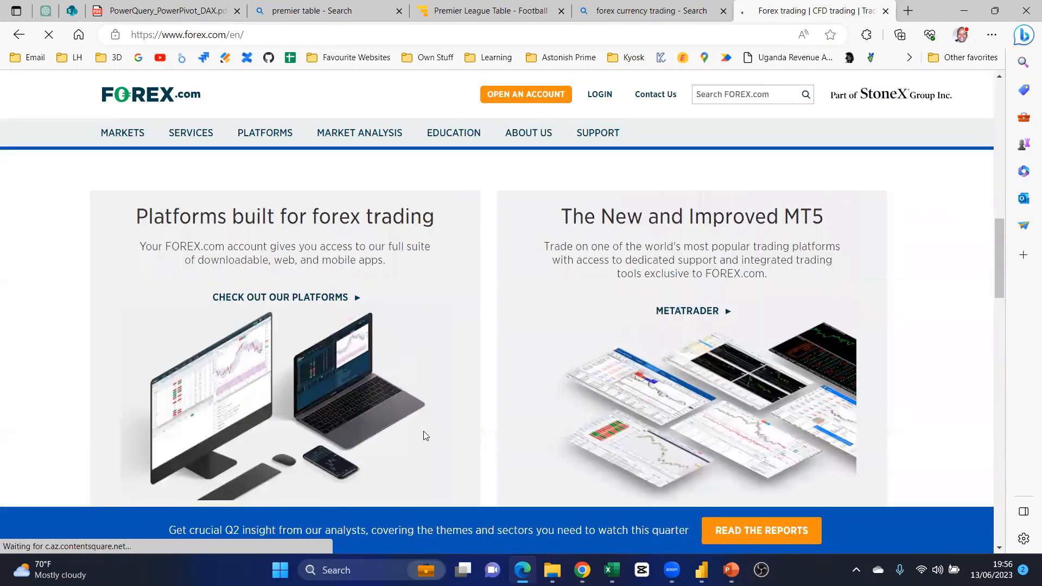
scroll(103, 435, up, 2)
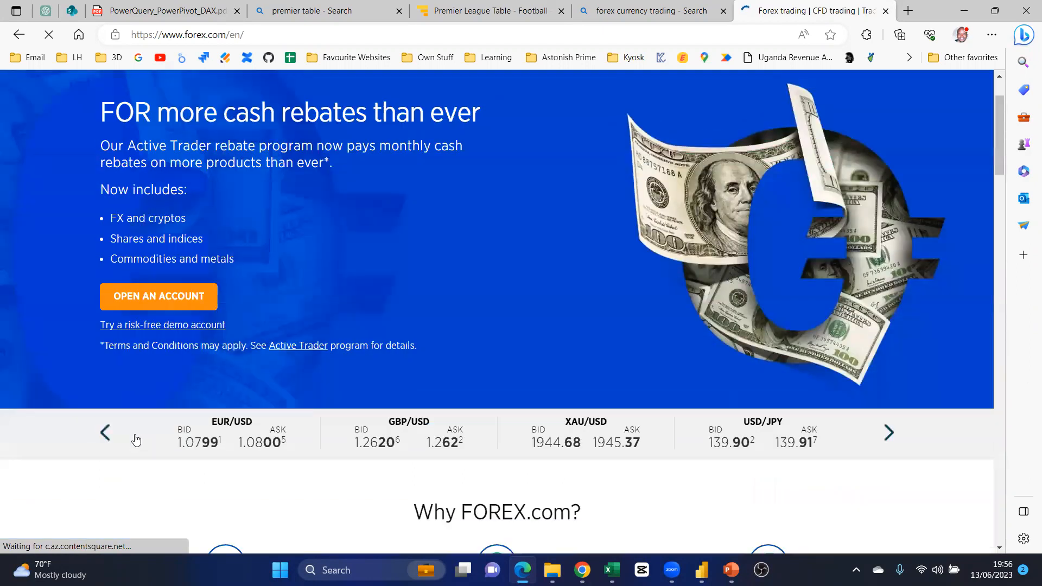
click(889, 433)
scroll(146, 372, up, 2)
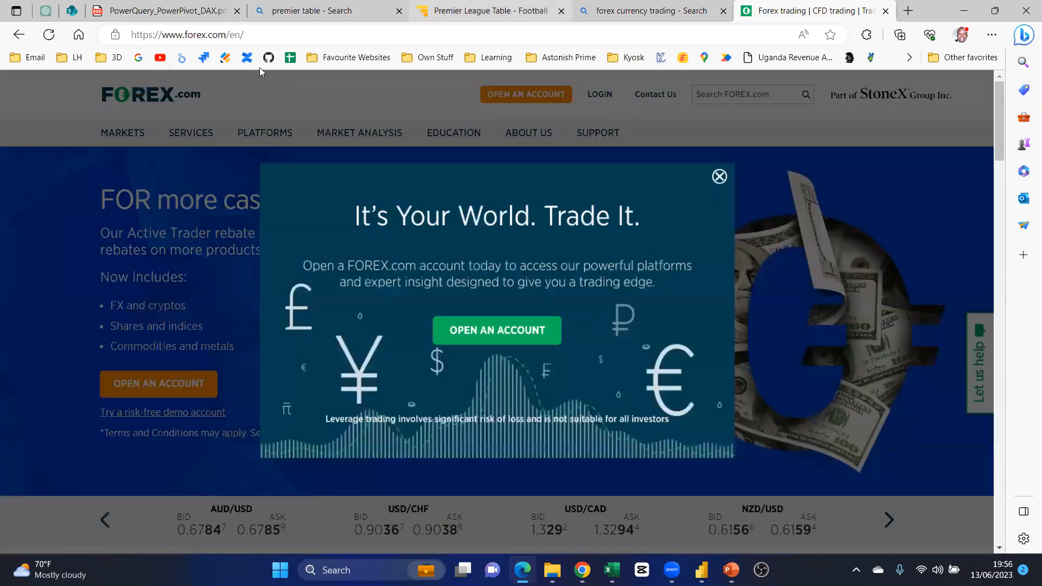
Search the web for "forex rates today"
click(257, 35)
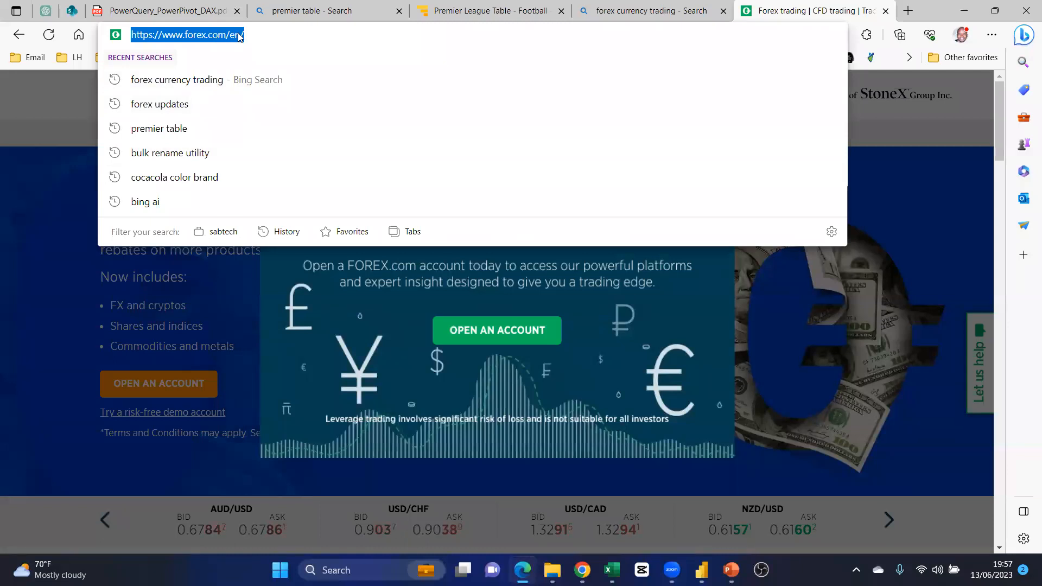
text(forex currency trading)
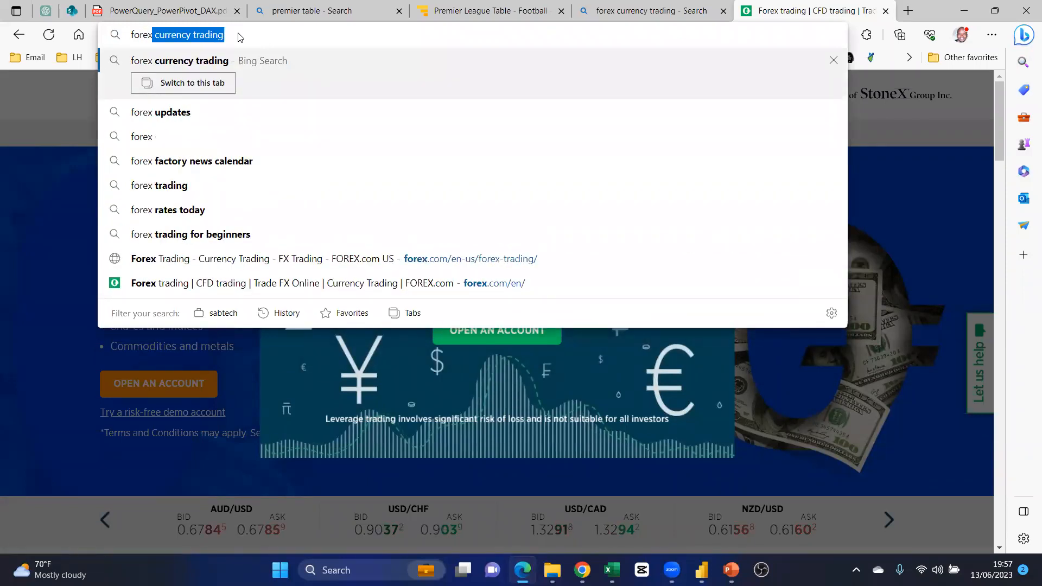
click(198, 211)
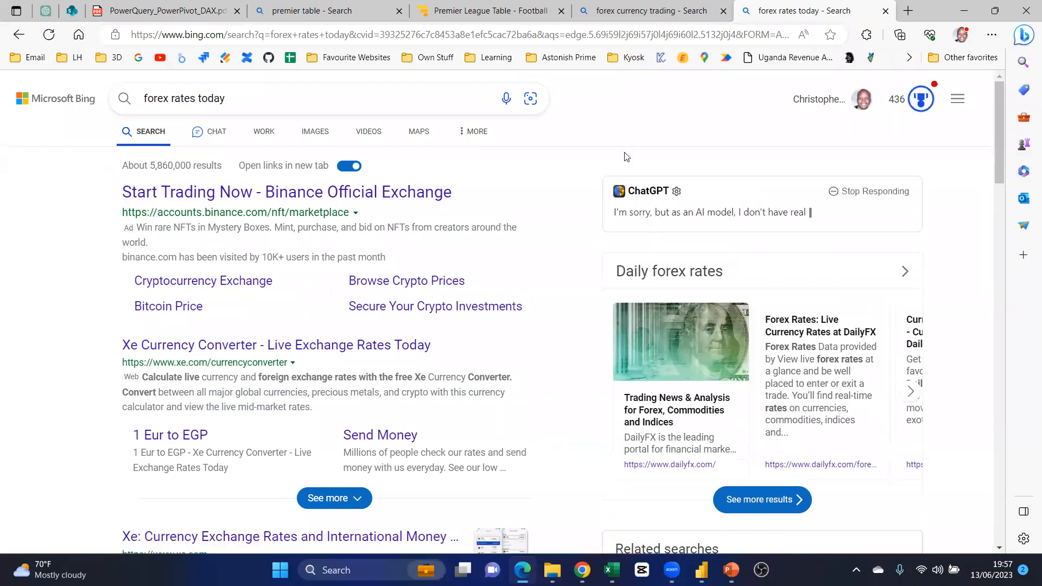
Return to Excel, refresh all queries from the web source, and select the whole Premier League table including its headers
click(610, 570)
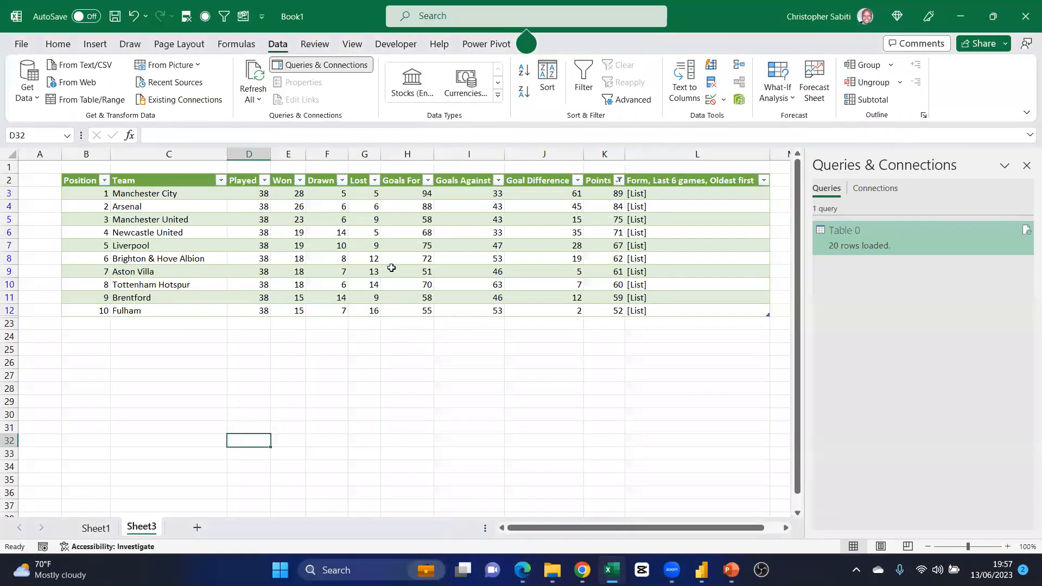
click(390, 268)
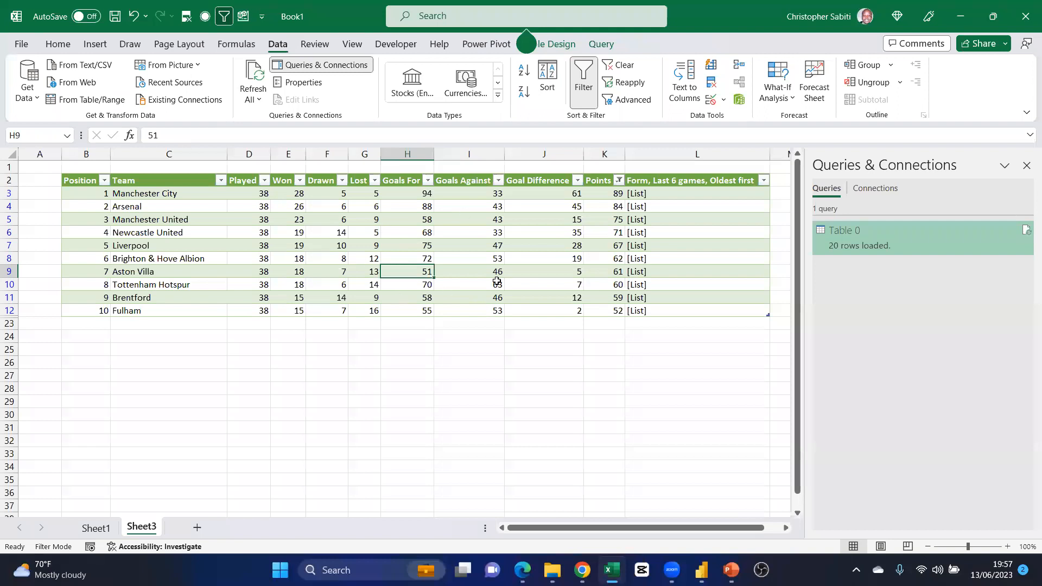
drag(249, 196, 259, 320)
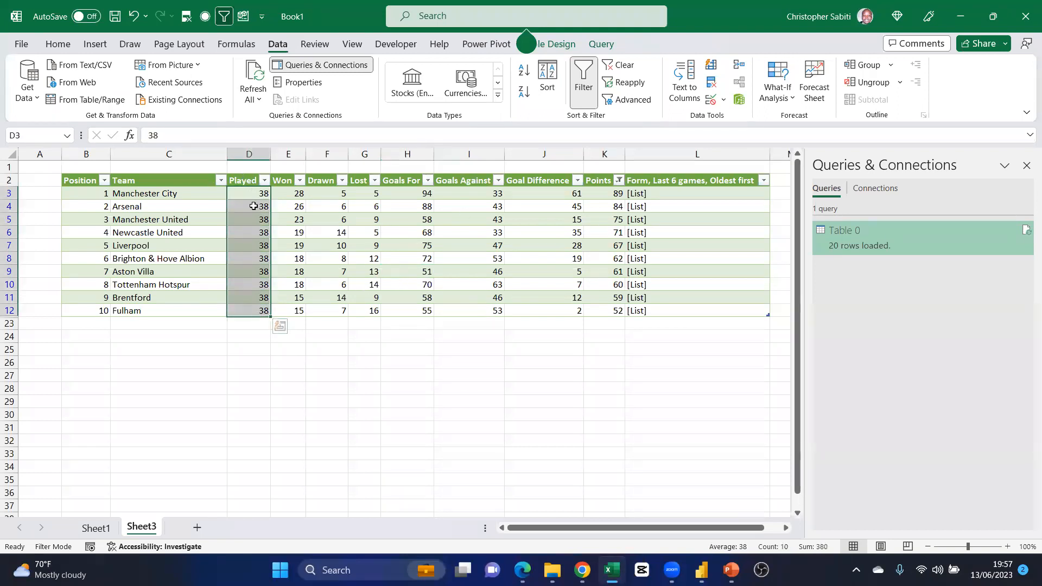
click(253, 74)
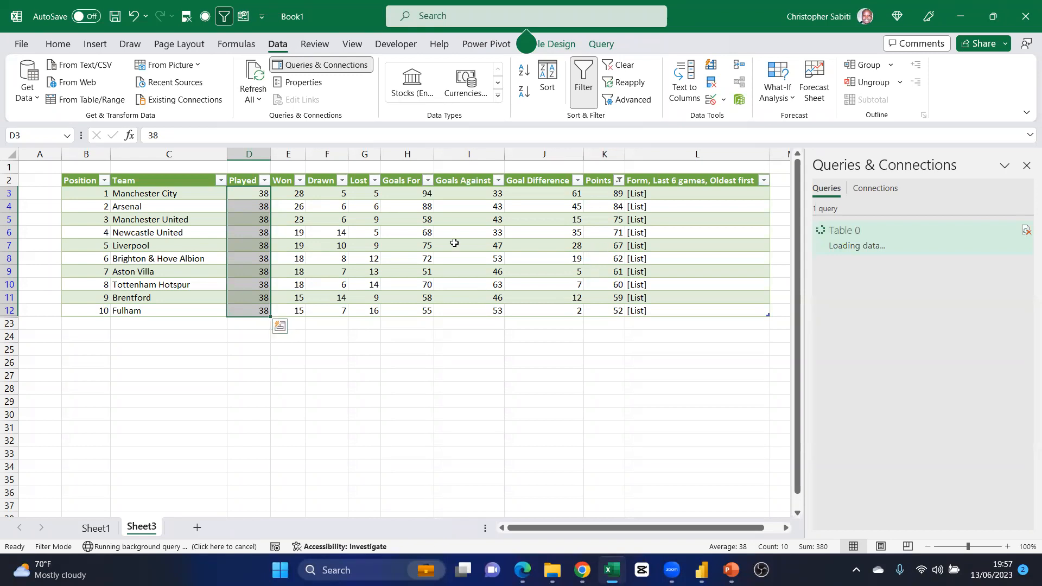
click(145, 197)
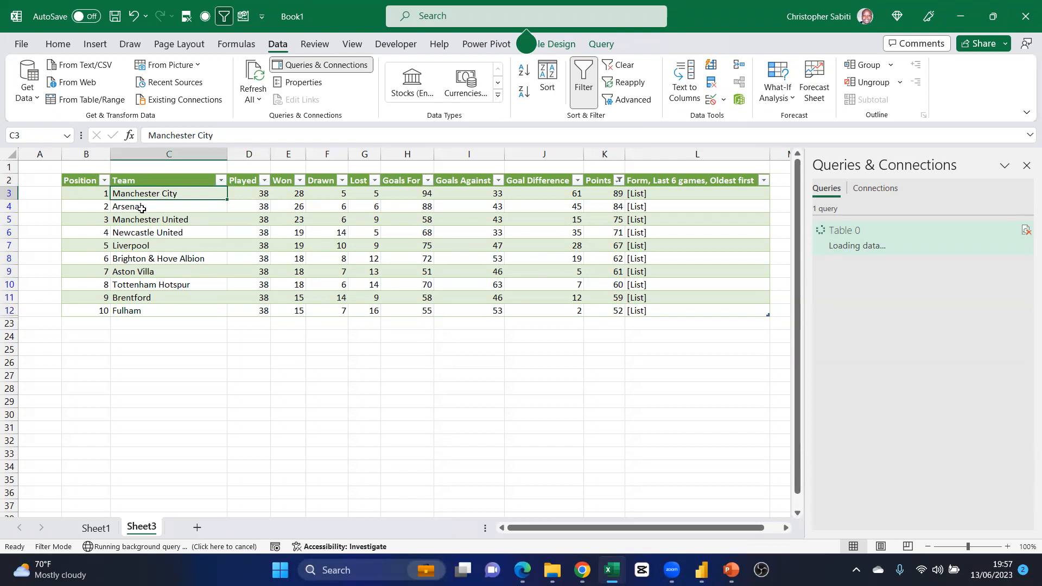
drag(92, 183, 637, 317)
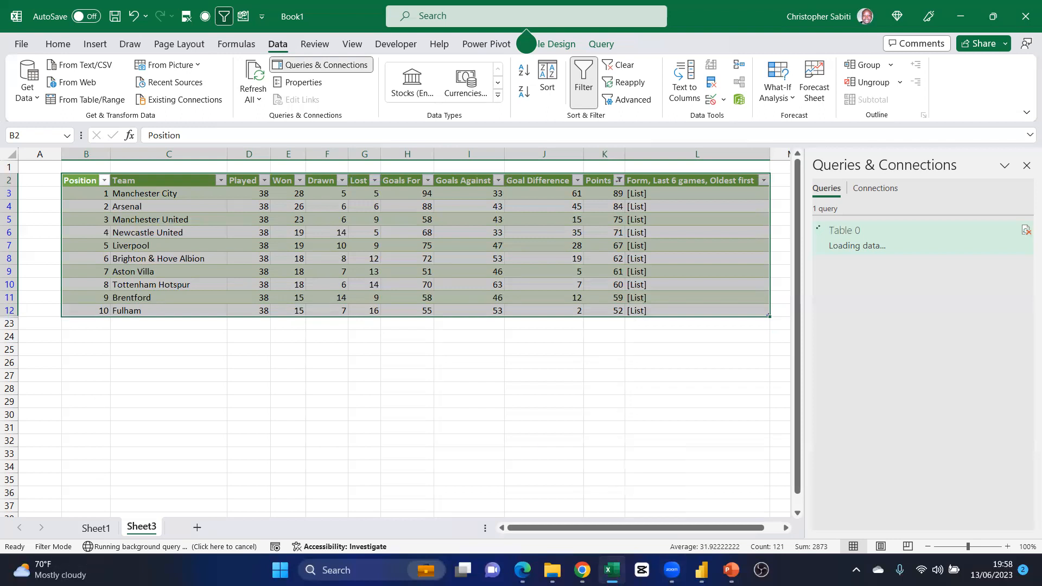
Switch to Edge, look through the "forex rates today" results, and show the image results for that search
key(alt+Tab)
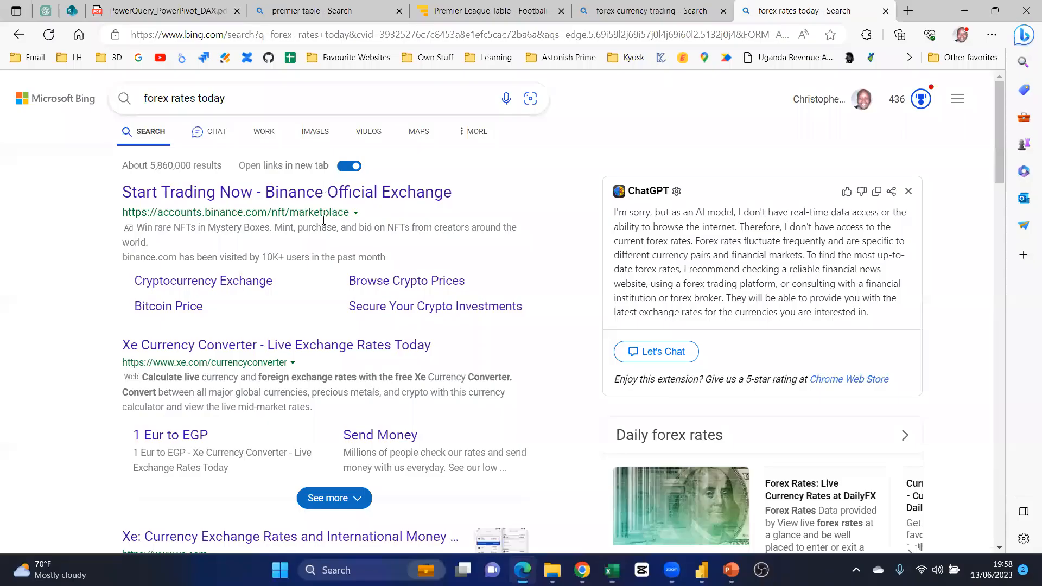
scroll(324, 219, down, 6)
scroll(276, 142, up, 3)
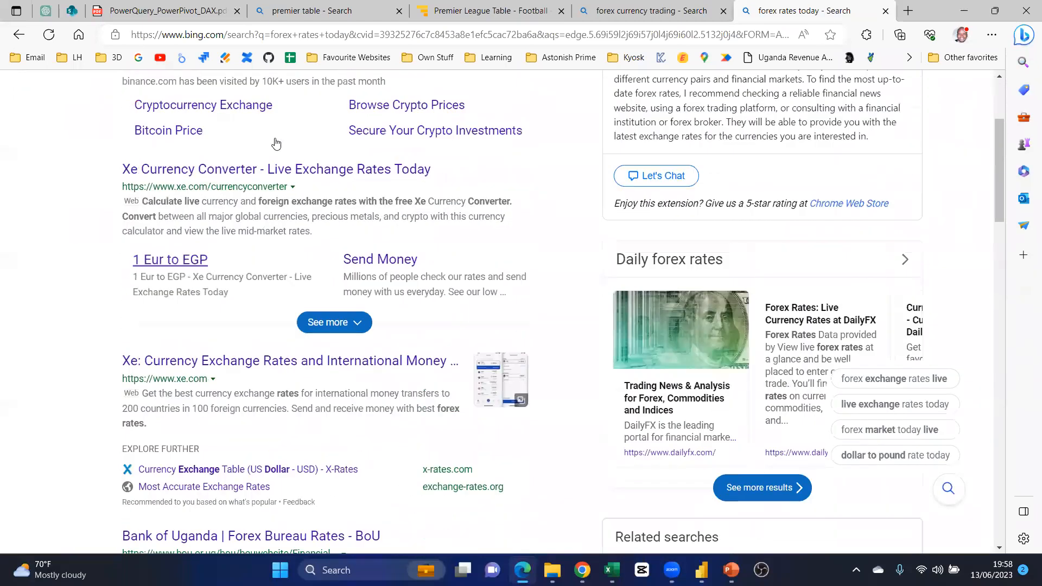
scroll(276, 143, up, 3)
click(315, 132)
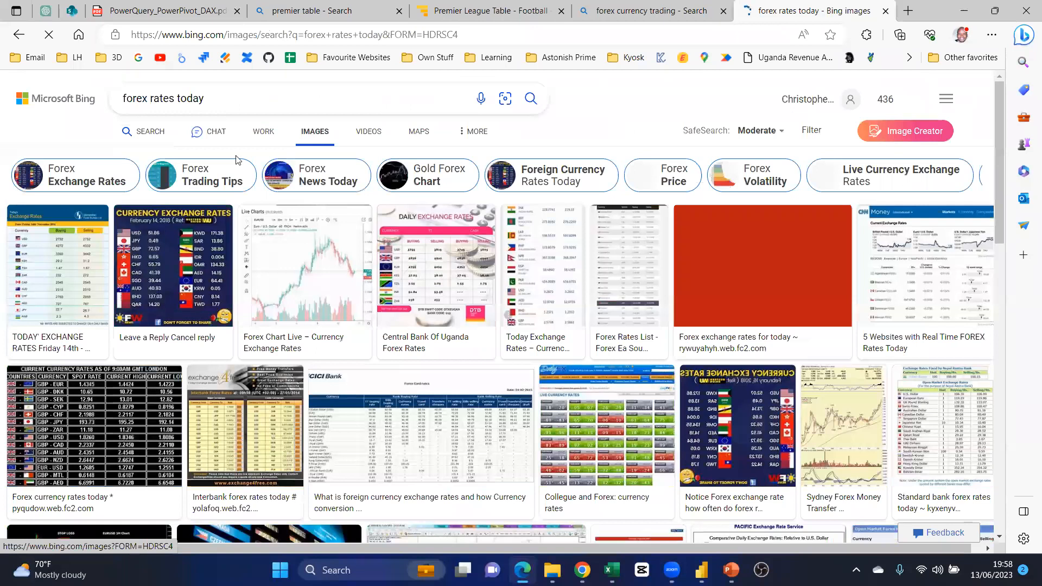
Examine several exchange-rate images in the "forex rates today" results, including the source site of the Erste mBanking image, and close that site
click(62, 265)
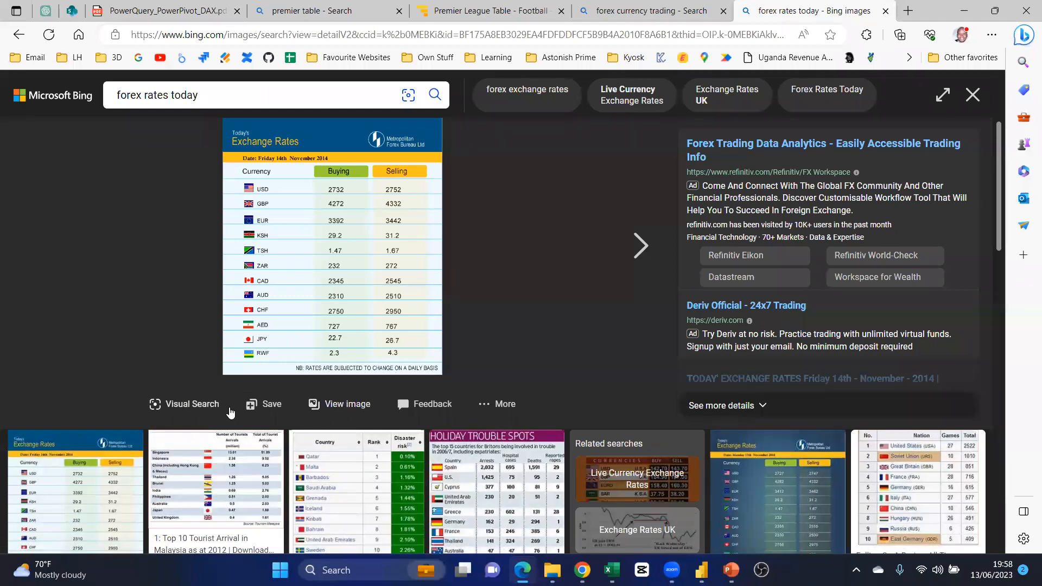
scroll(377, 215, down, 1)
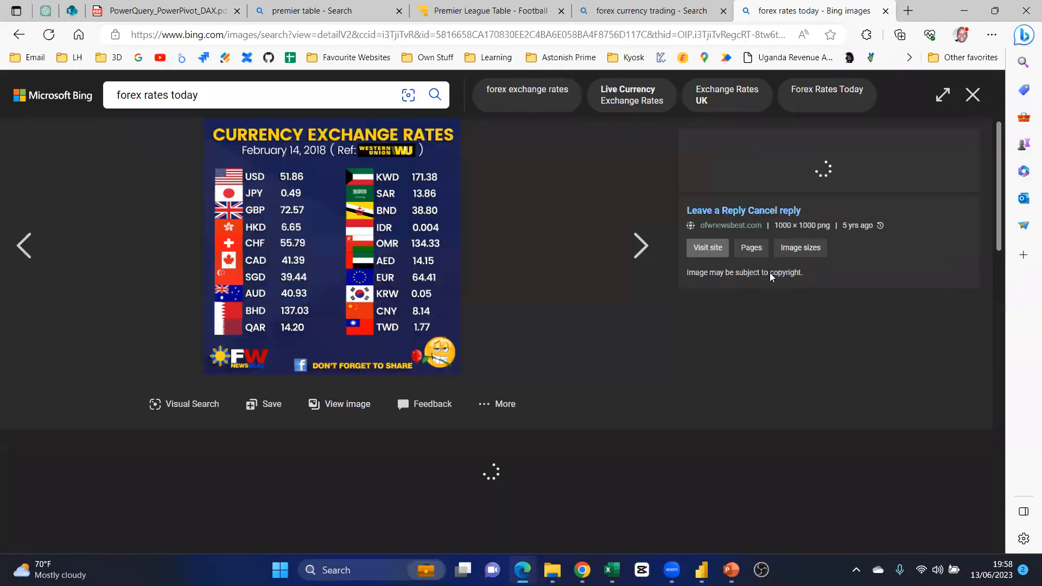
scroll(227, 472, down, 1)
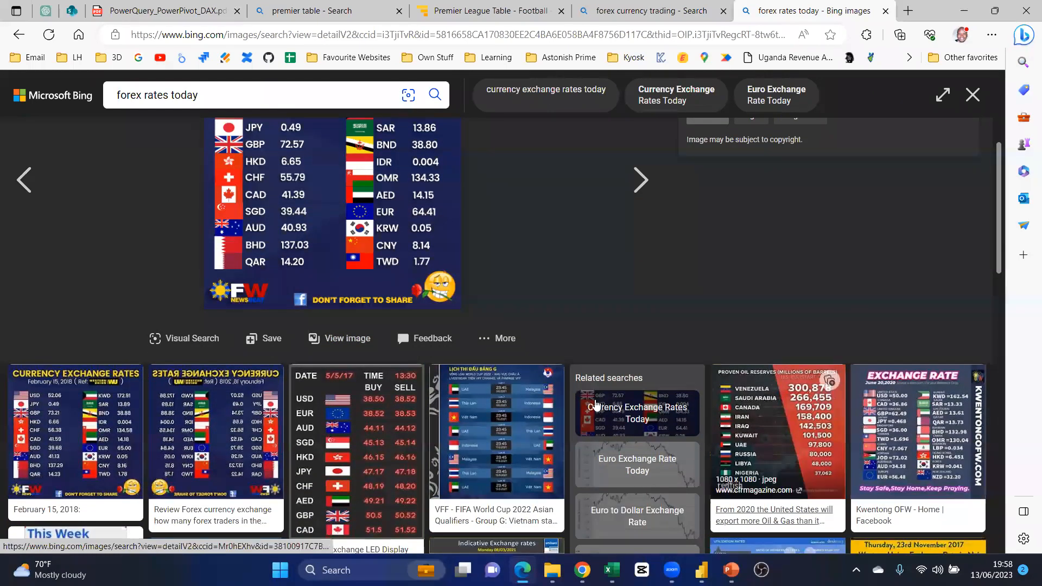
scroll(342, 296, down, 3)
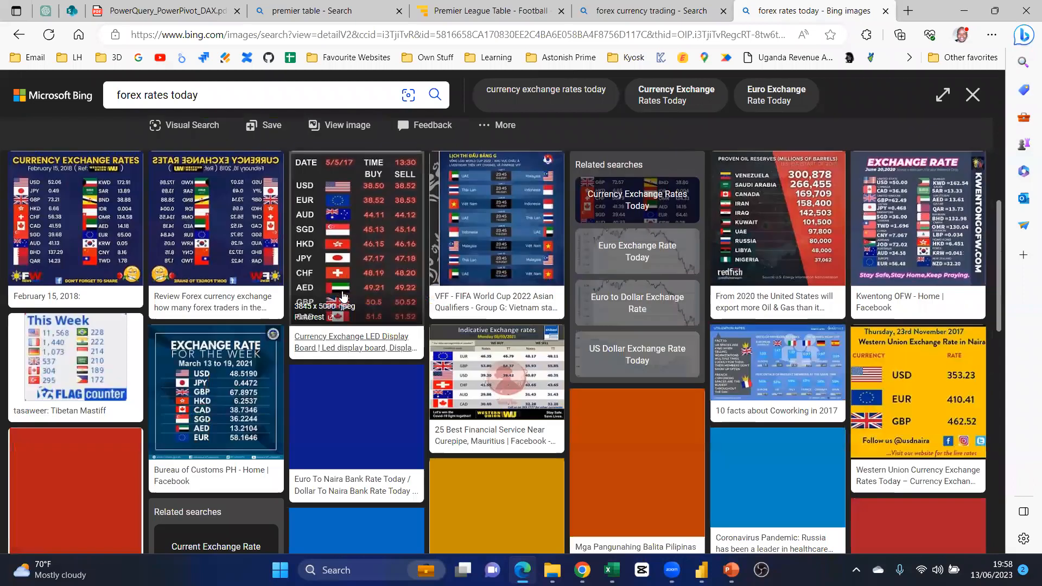
scroll(475, 390, down, 3)
click(475, 386)
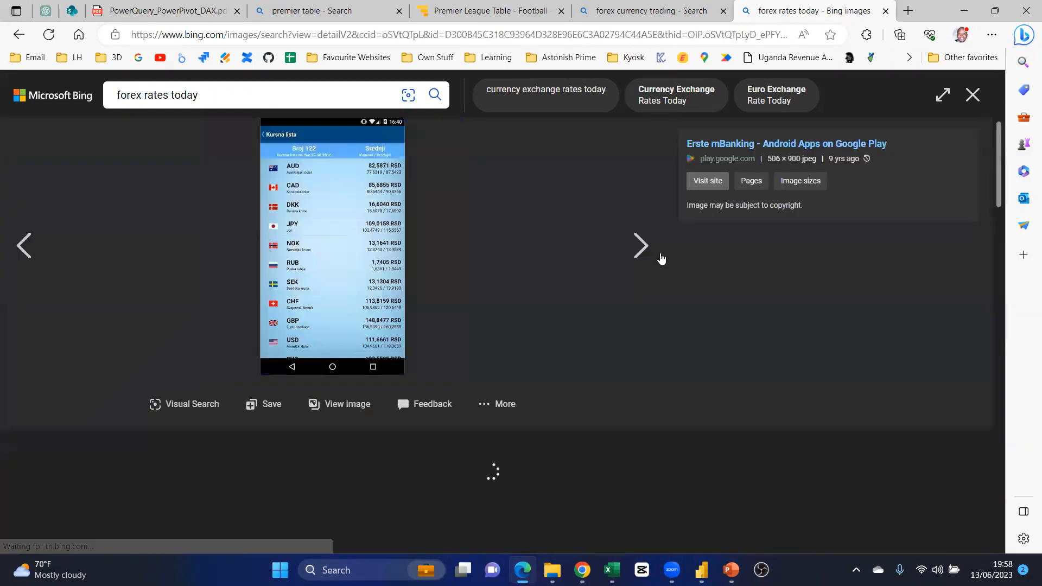
click(689, 216)
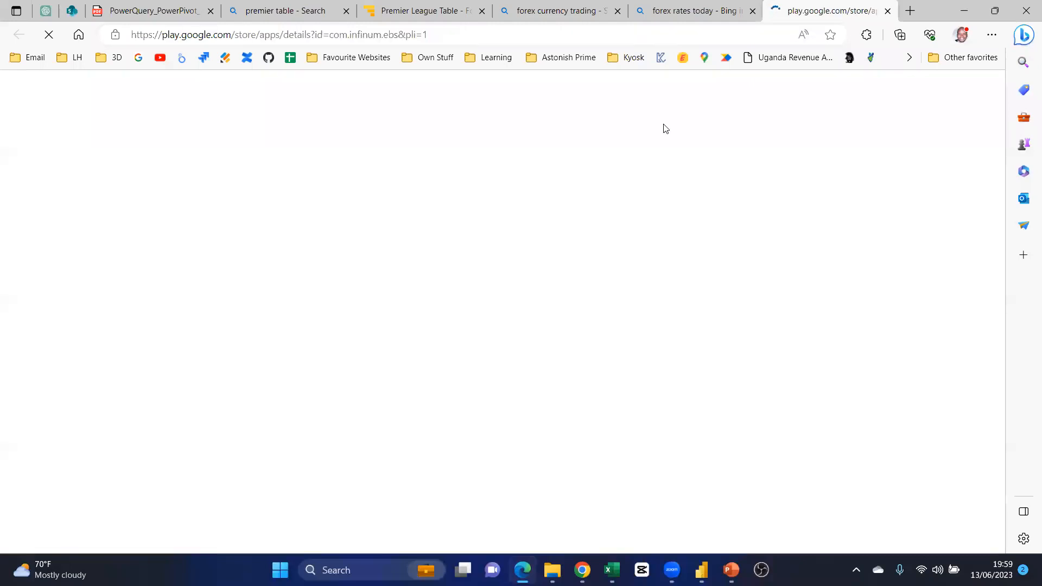
click(889, 11)
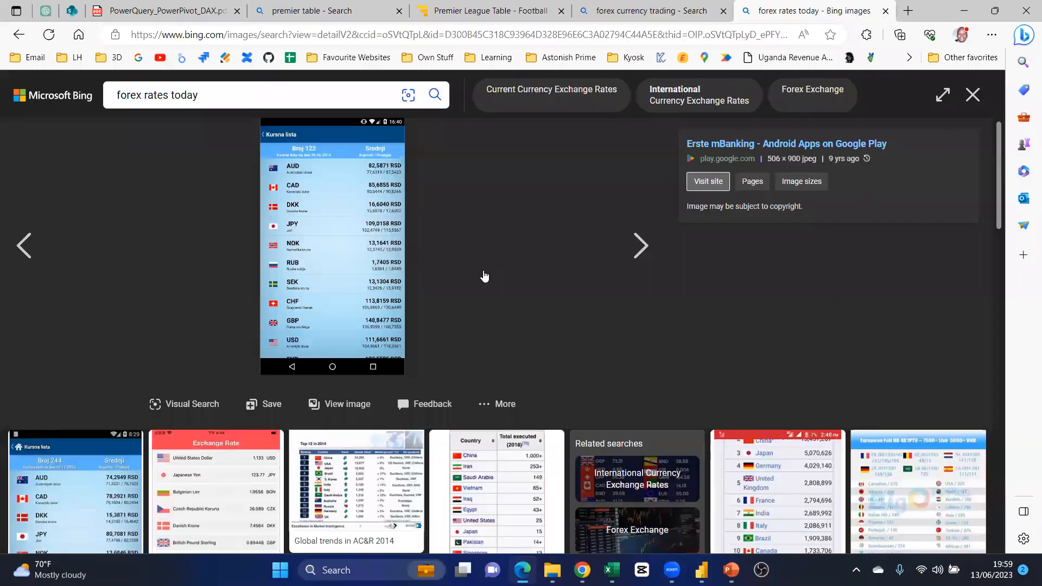
Search the web for "ura portal" and open the Uganda Revenue Authority website from the results
click(661, 36)
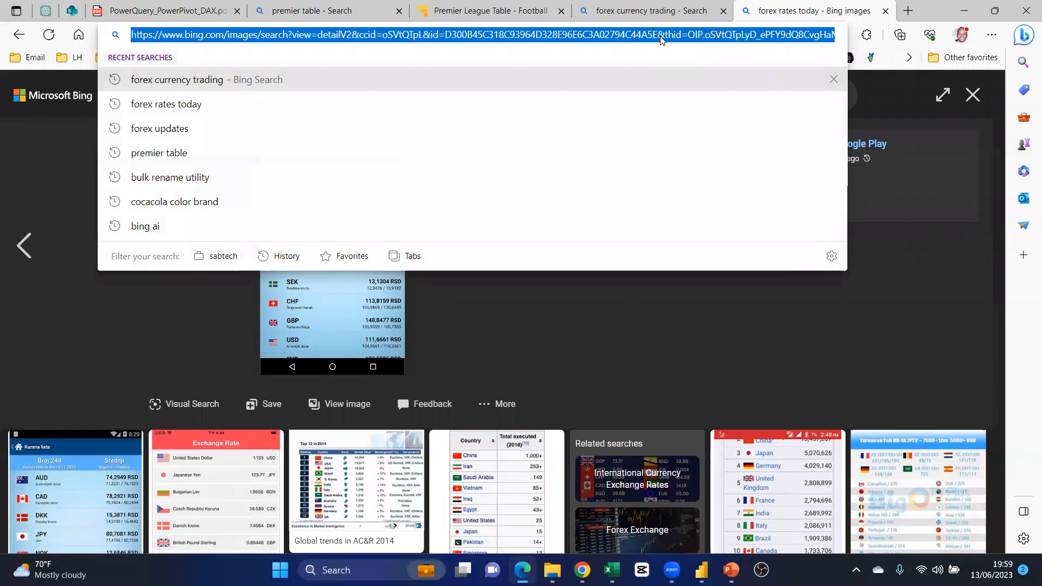
text(URA)
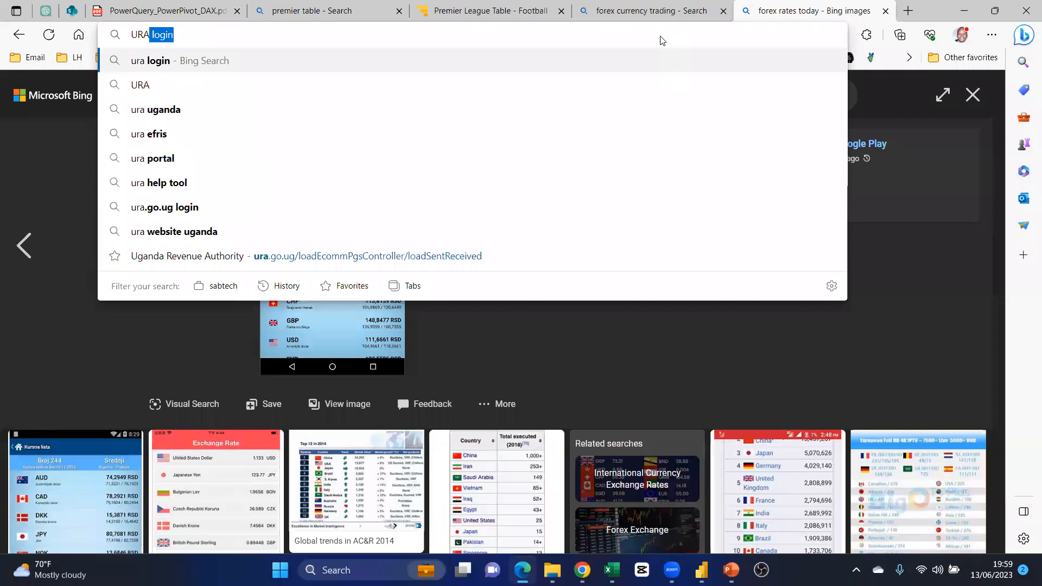
click(138, 160)
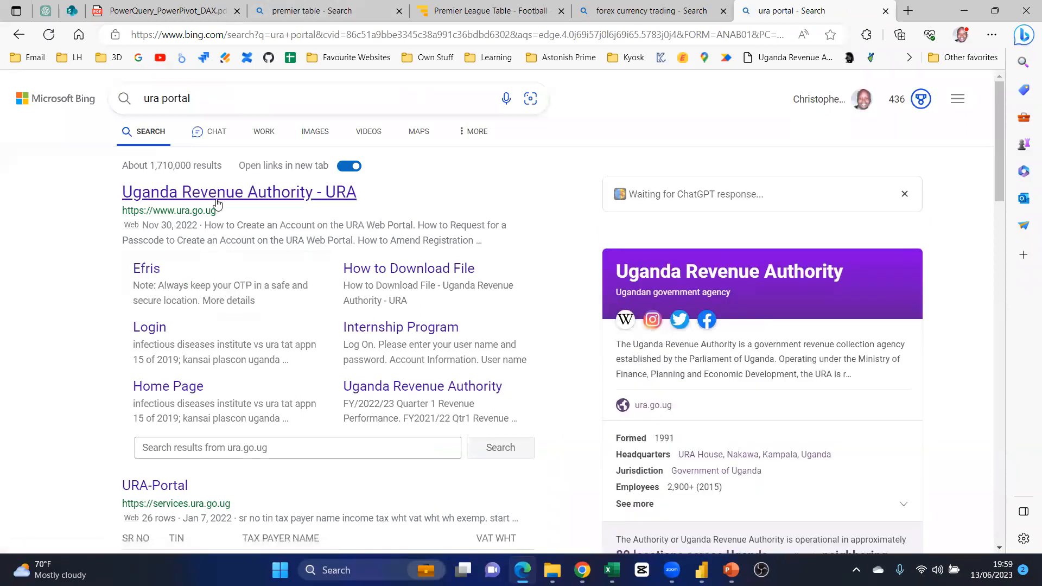
click(216, 198)
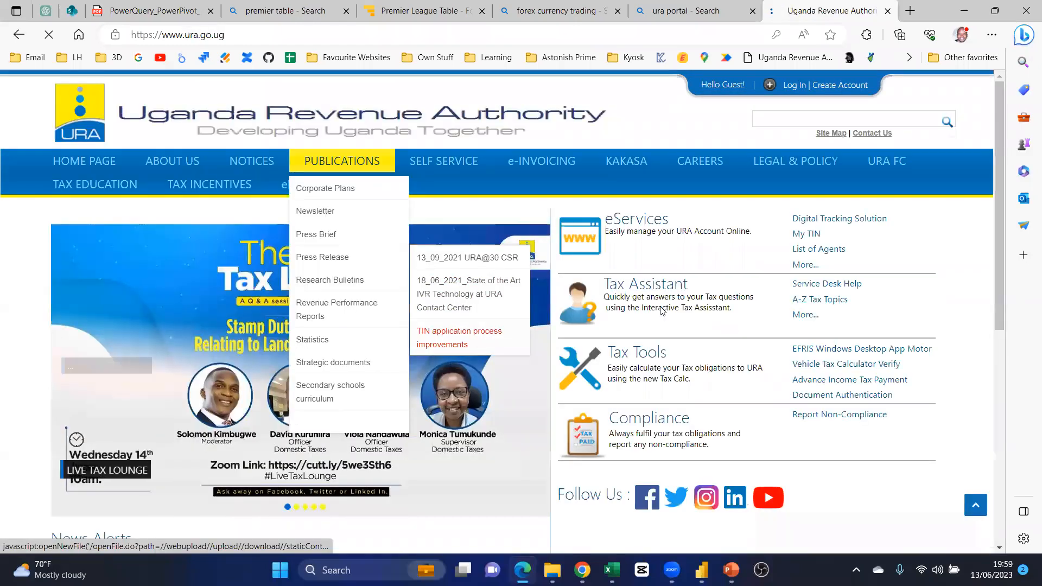
Examine the Uganda Revenue Authority homepage, including its web address and the Daily Exch. Rates list
scroll(529, 302, down, 2)
scroll(526, 298, down, 6)
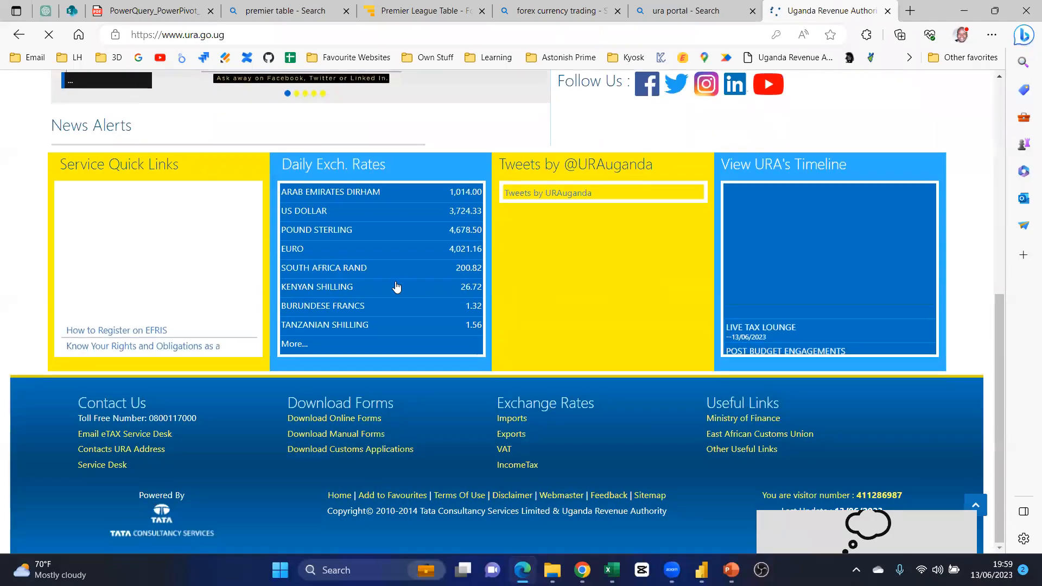
scroll(380, 245, up, 3)
scroll(380, 127, up, 4)
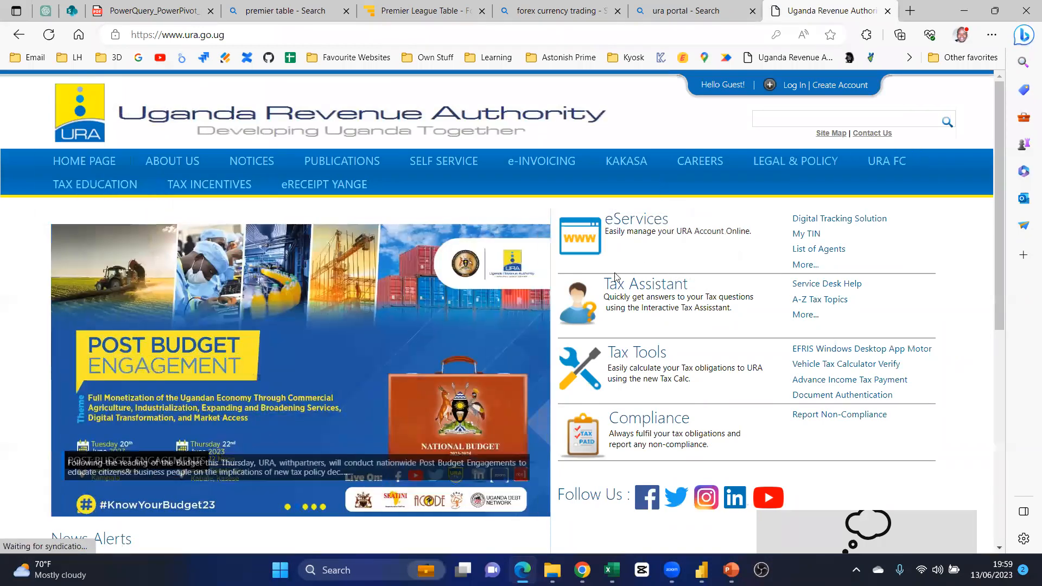
scroll(523, 326, down, 2)
scroll(522, 326, down, 5)
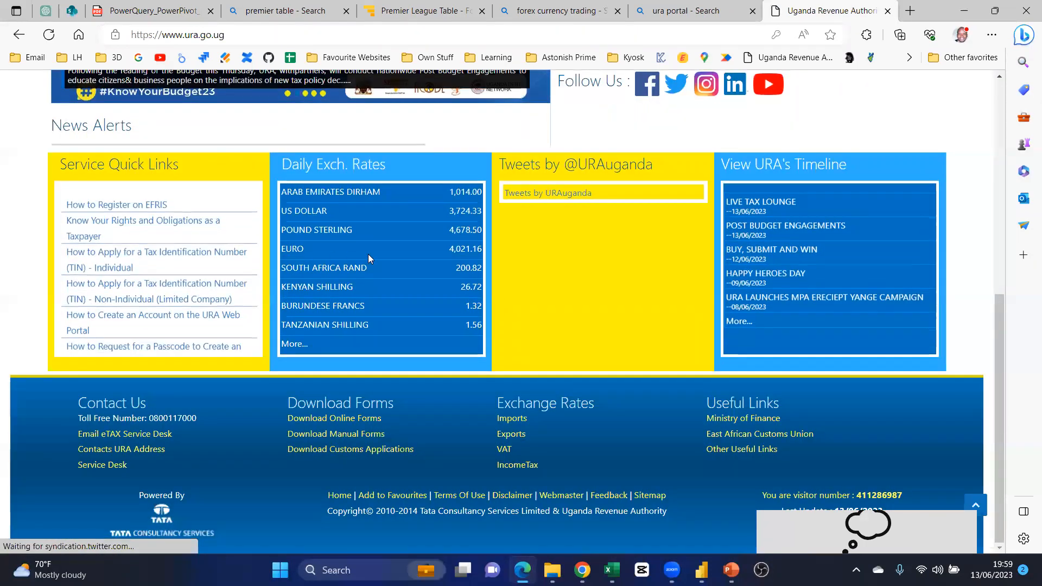
scroll(182, 163, up, 7)
click(163, 35)
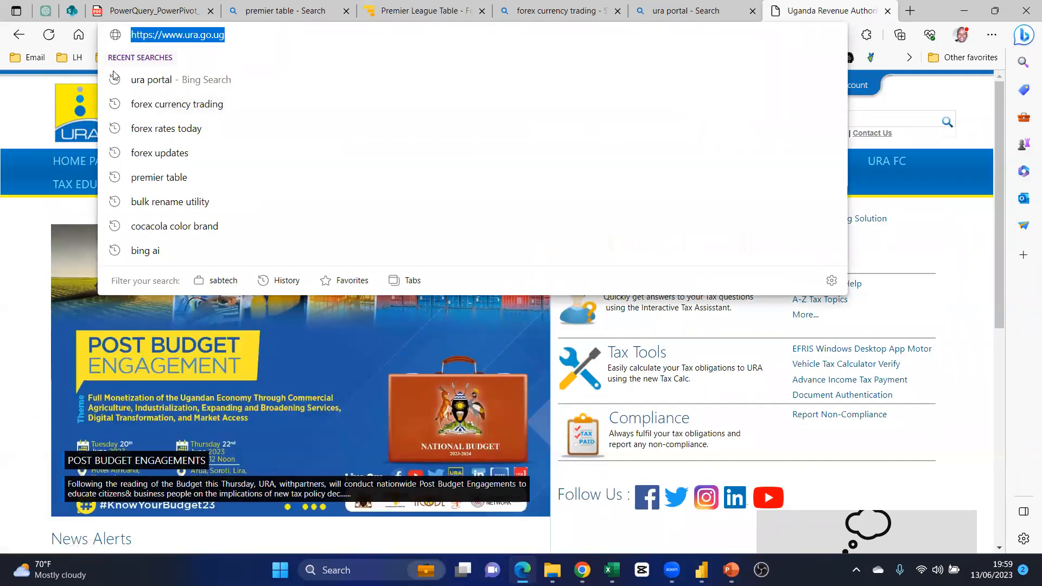
click(26, 107)
scroll(366, 356, down, 2)
scroll(367, 363, down, 6)
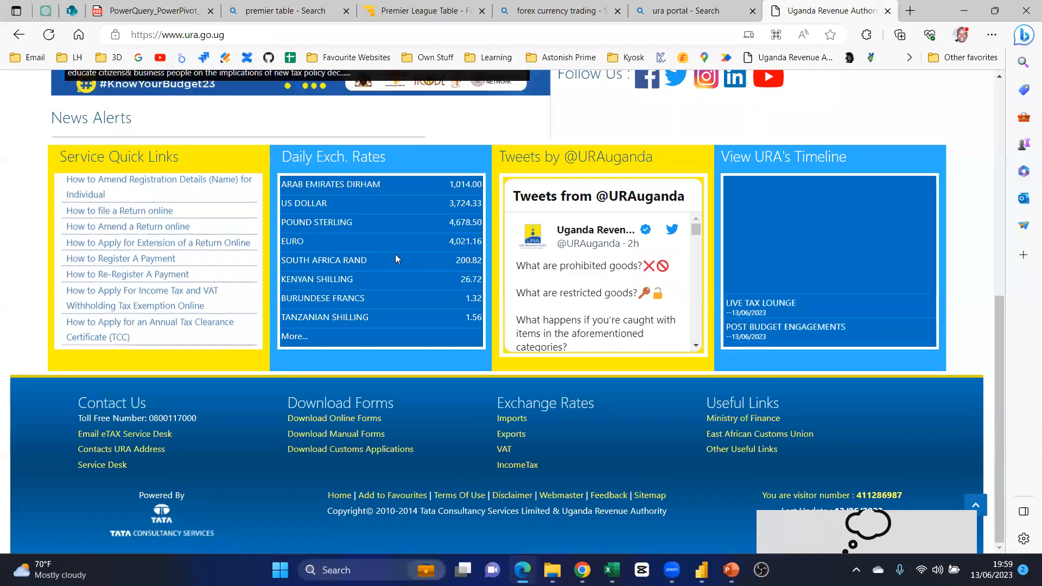
Open the full Daily Exch. Rates page and look through the Exchange Rates for Income Tax table
click(367, 163)
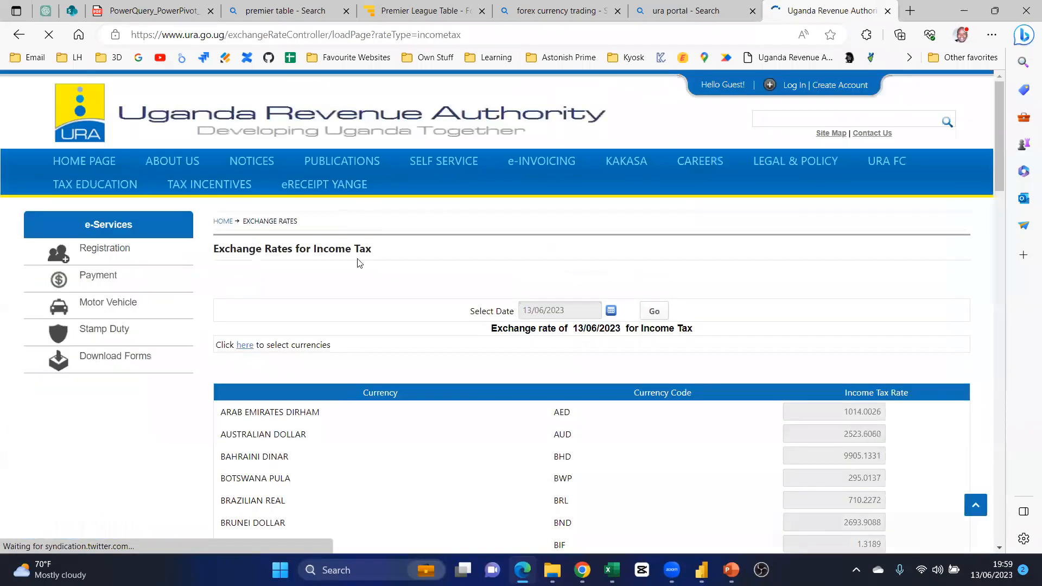
scroll(513, 358, down, 6)
scroll(531, 331, down, 12)
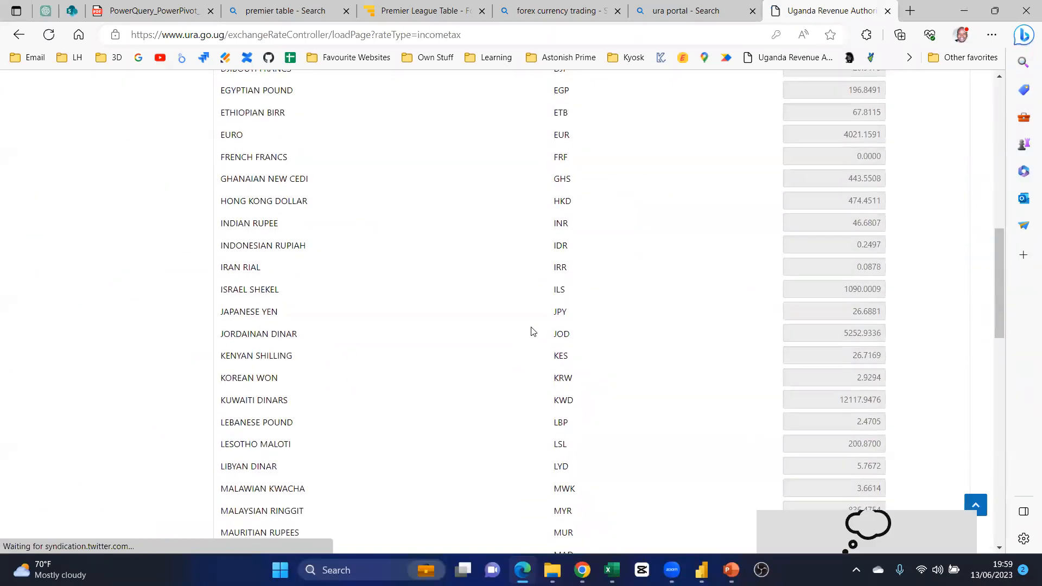
scroll(545, 315, up, 8)
scroll(548, 303, up, 10)
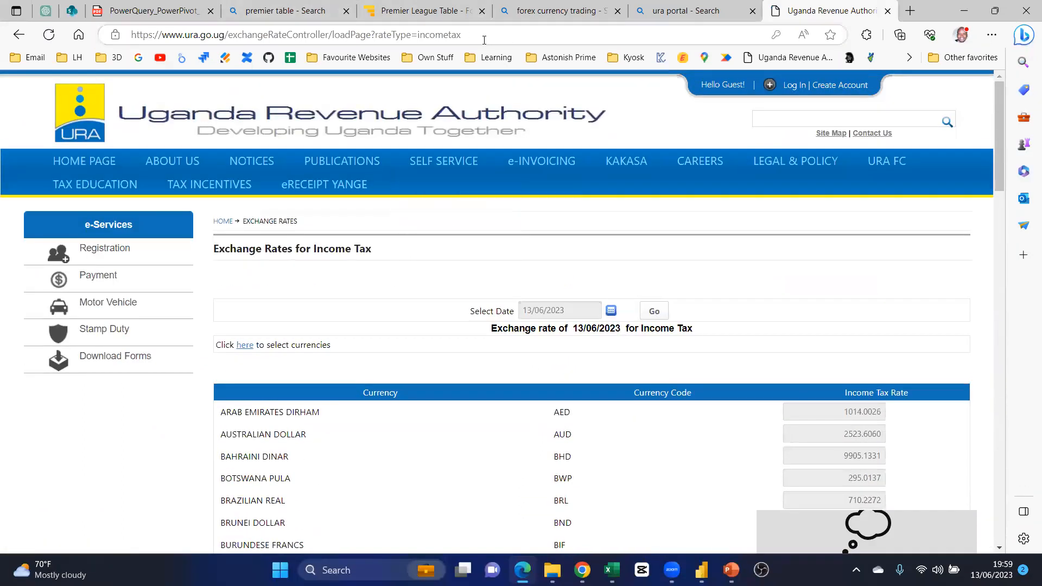
Copy the web address of the Exchange Rates for Income Tax page
click(489, 36)
key(ctrl+a)
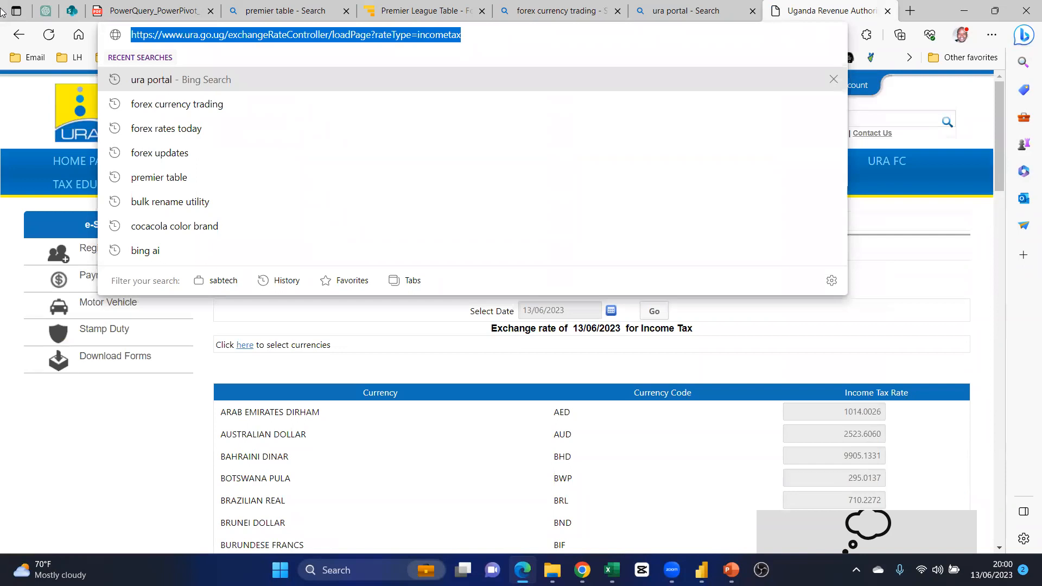
click(295, 531)
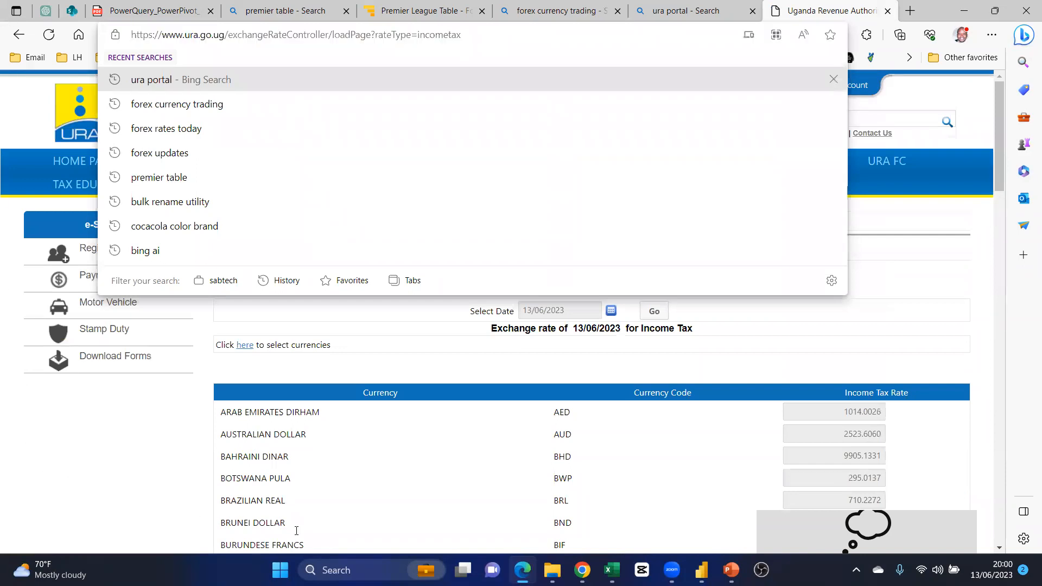
Switch to Excel, add a new worksheet after Sheet3, and rename it Taxrates
click(613, 570)
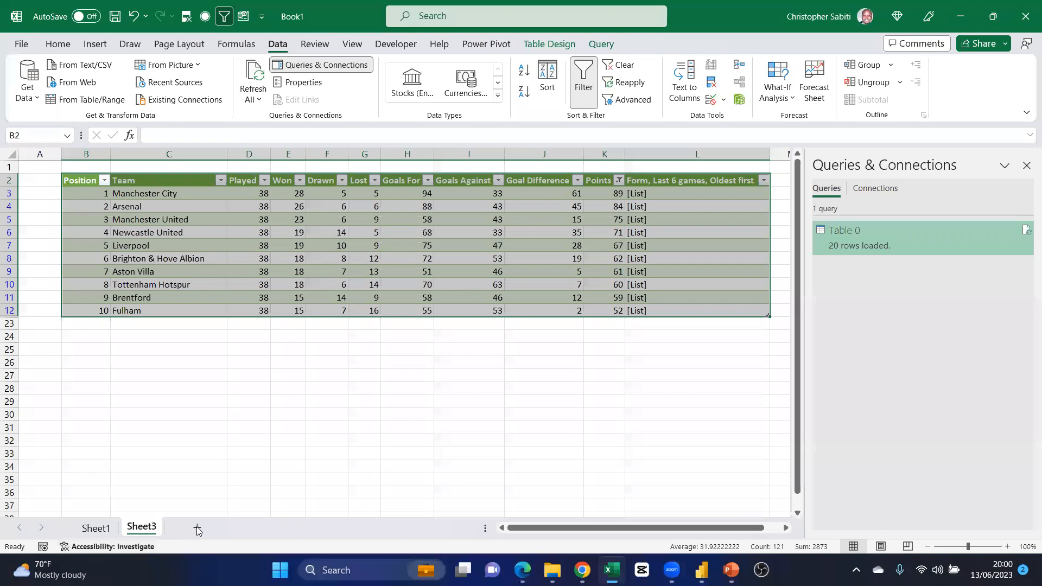
click(197, 529)
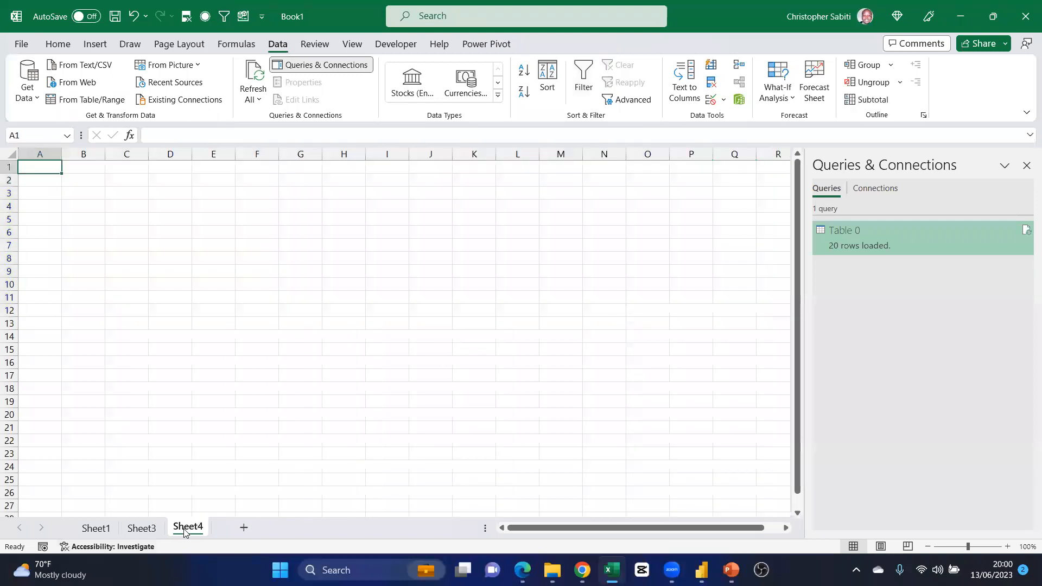
text(Taxrates)
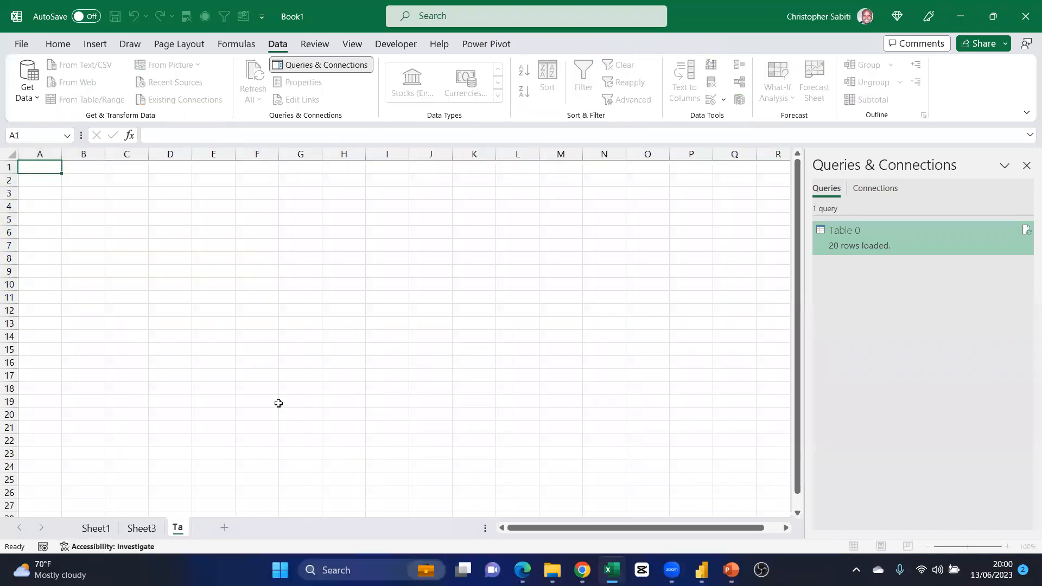
key(Return)
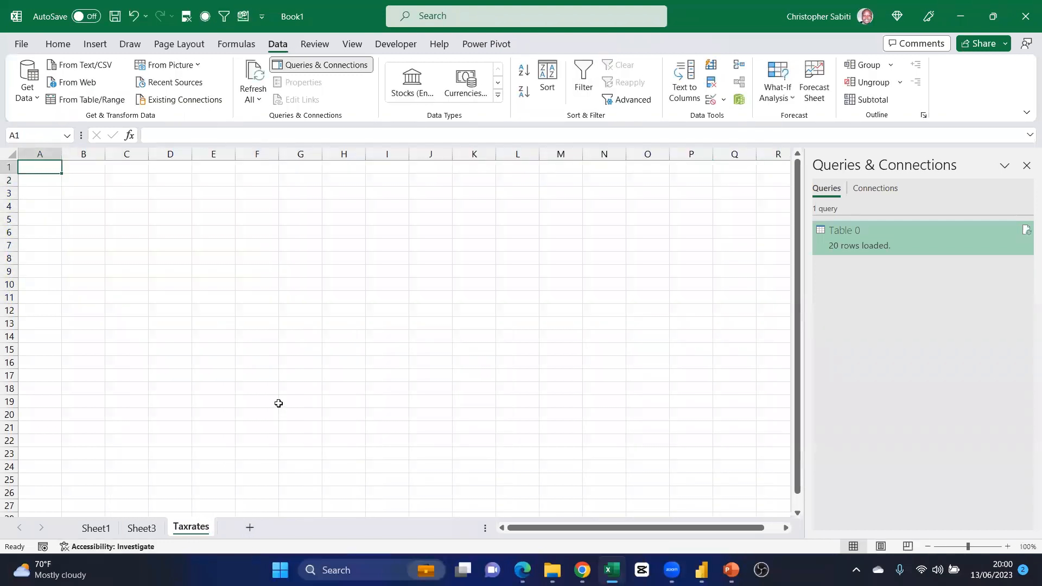
Start a basic data import from a web source on the Taxrates sheet
click(31, 97)
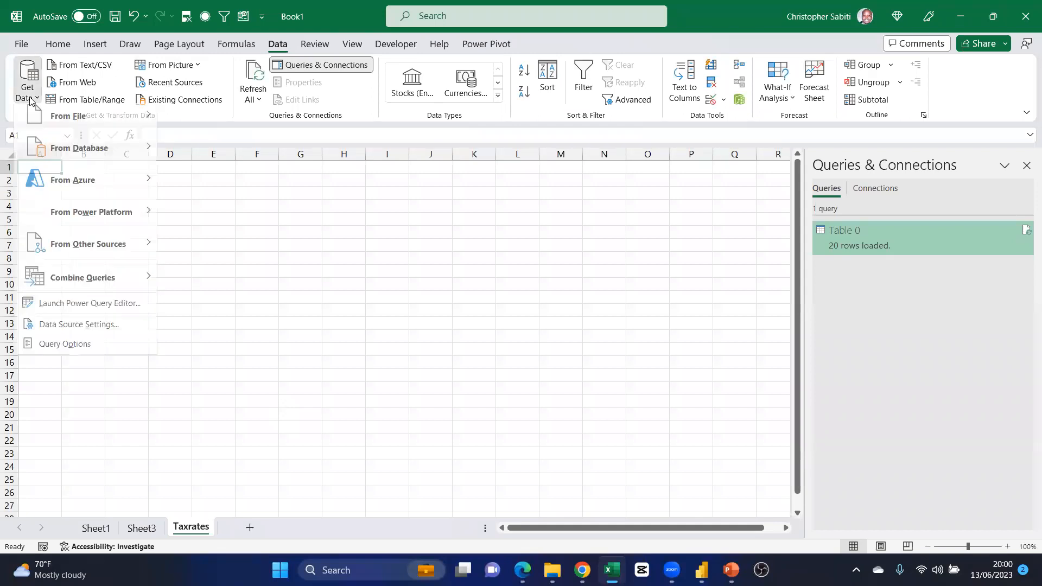
click(78, 86)
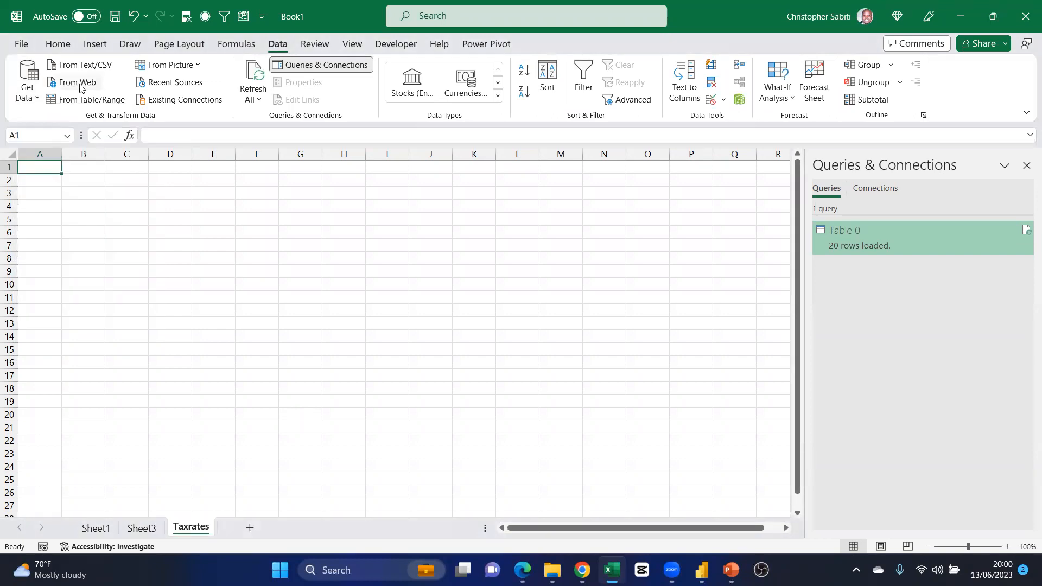
click(78, 86)
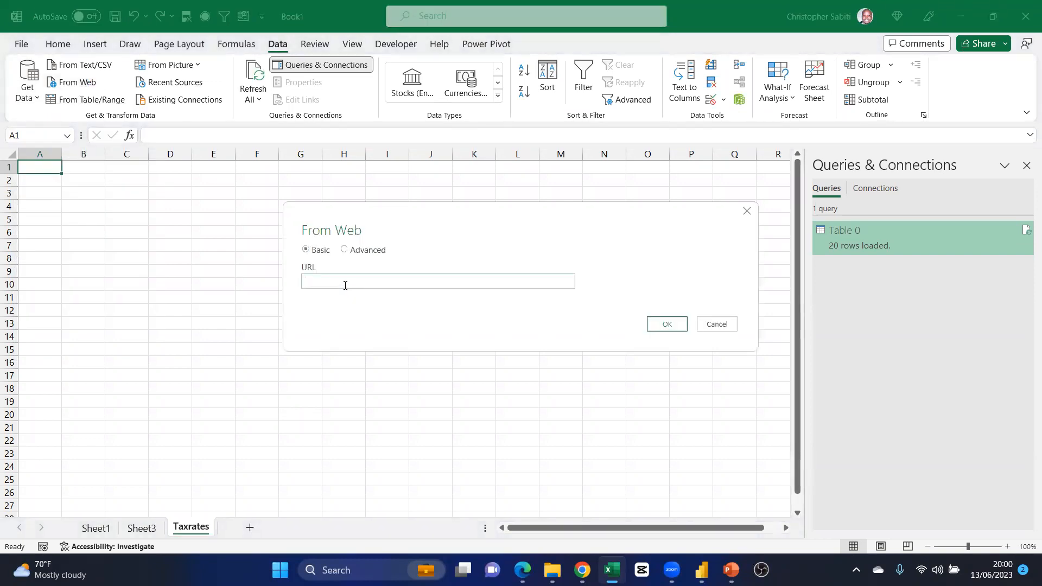
text(https://www.ura.go.ug/exchangeRateController/loadPage?rateType=incometax)
click(663, 324)
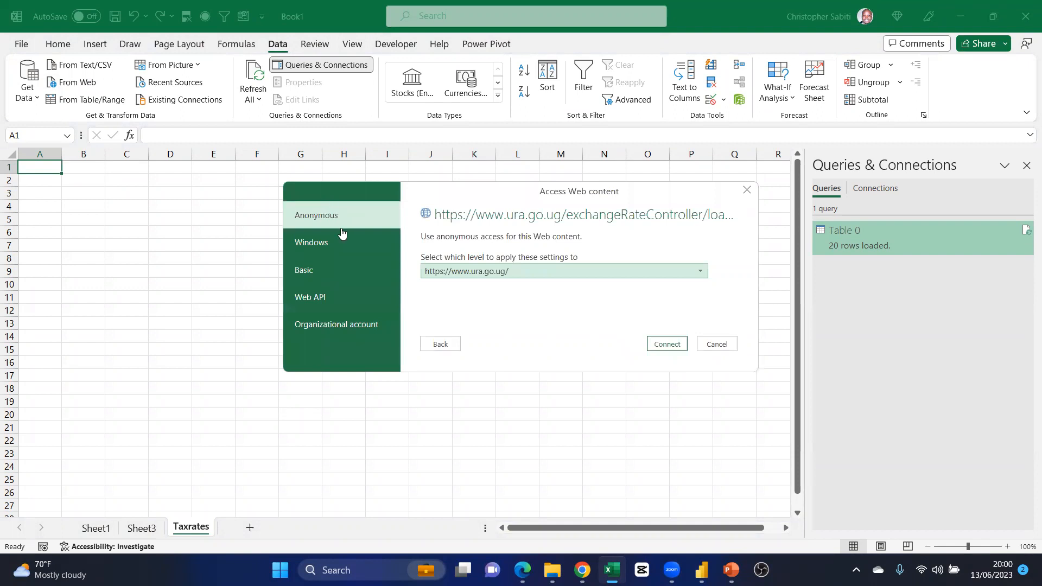
click(676, 348)
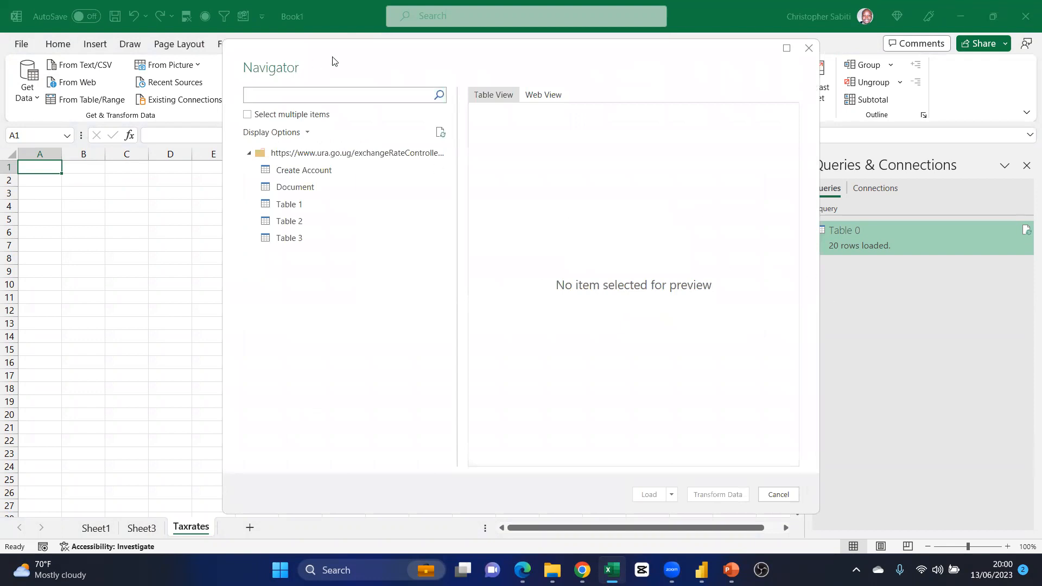
drag(318, 66, 169, 142)
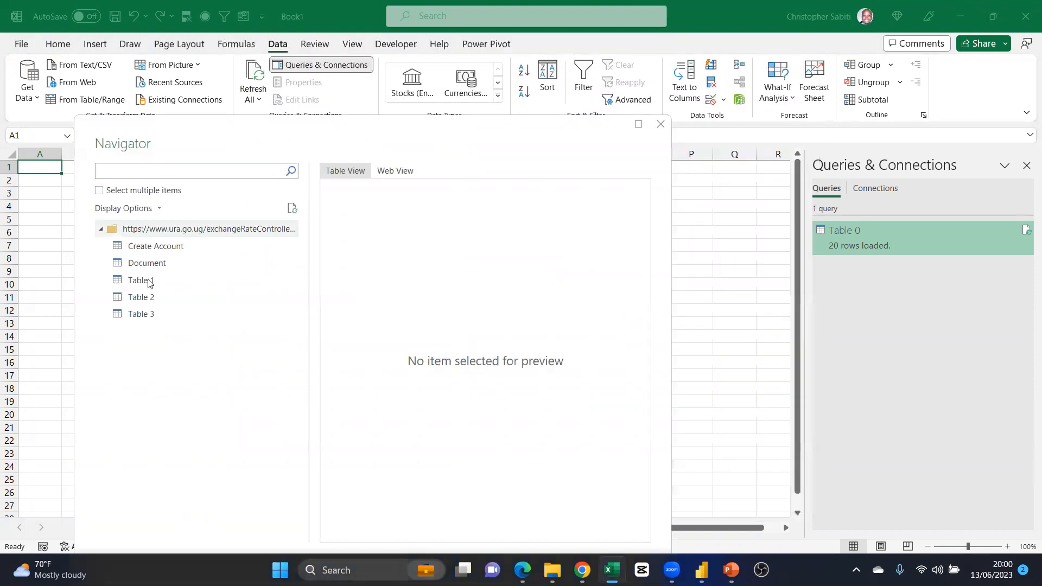
Preview the Create Account, Document, Table 1 and Table 2 items, including the web view of the source page
click(163, 247)
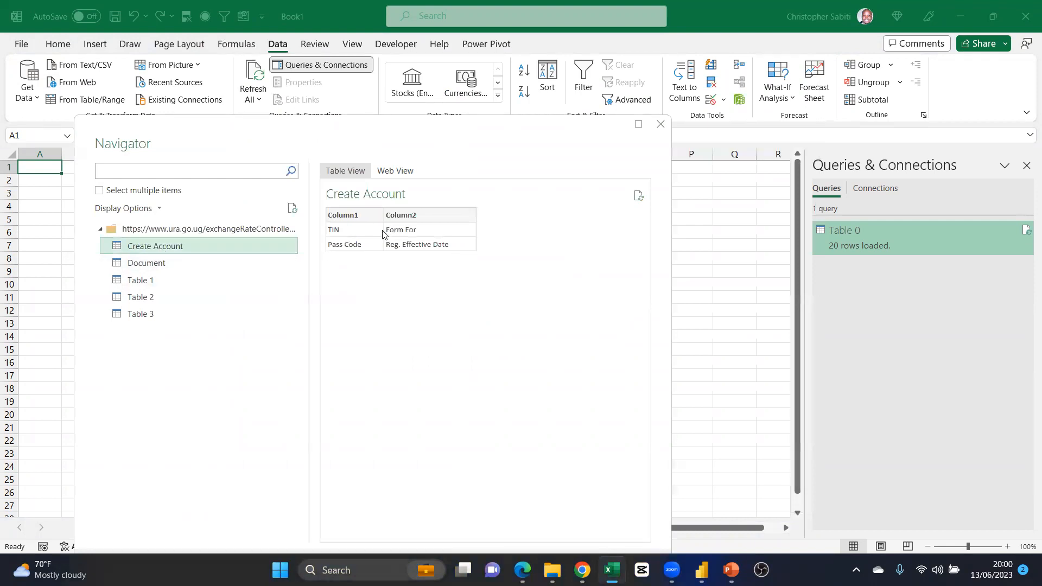
click(168, 259)
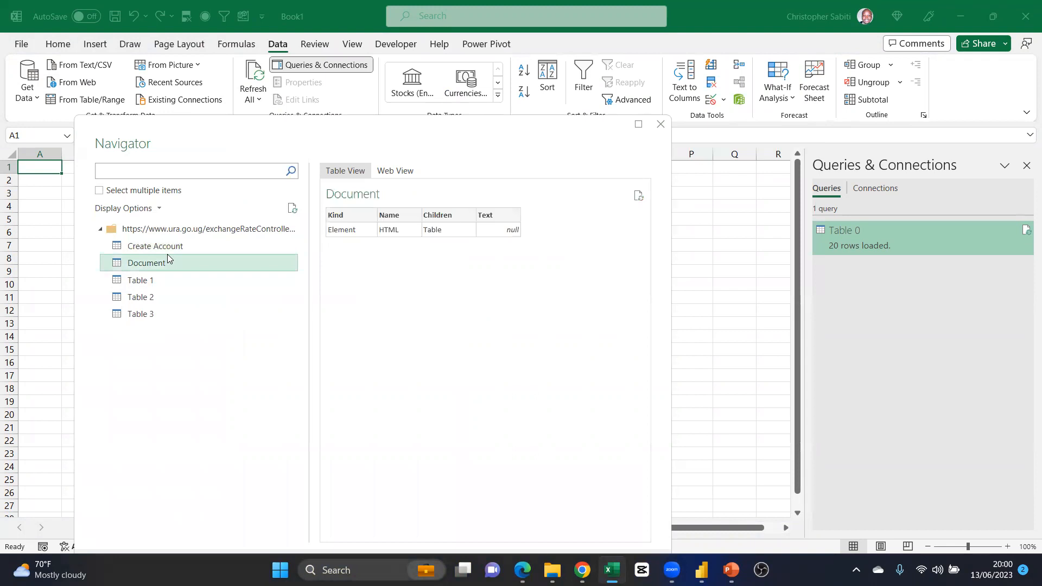
click(407, 172)
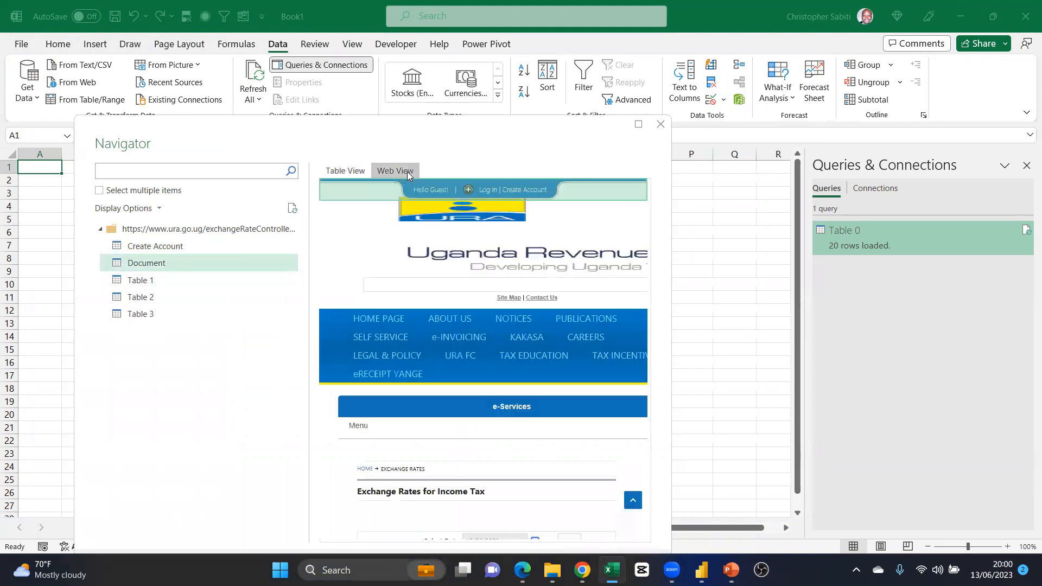
click(348, 172)
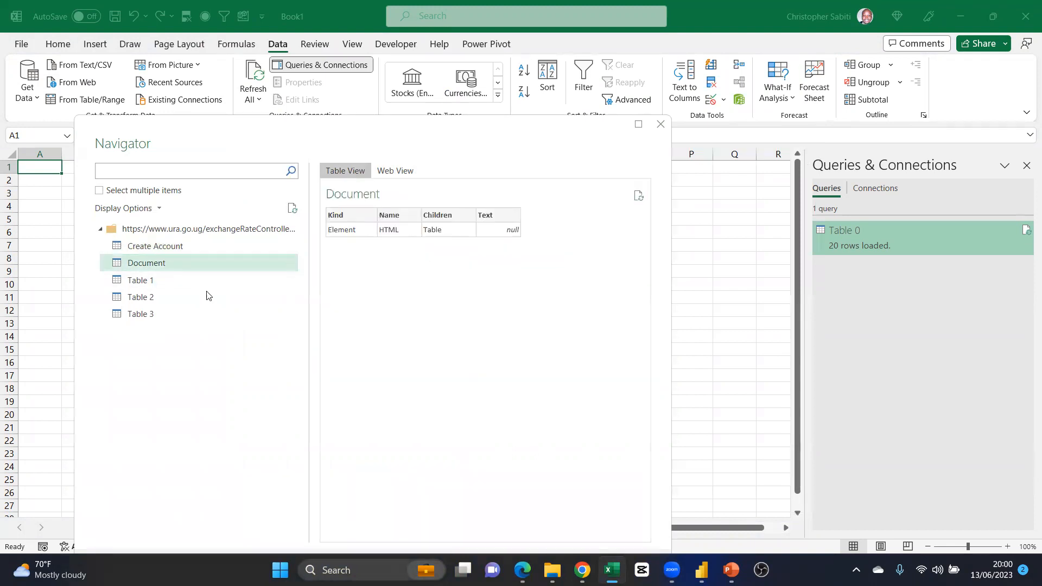
click(154, 283)
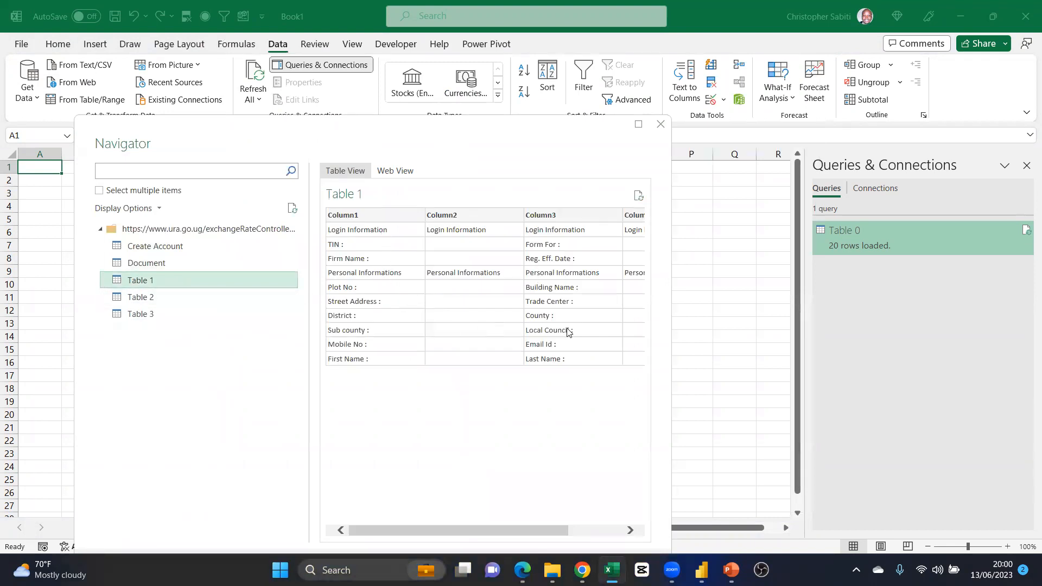
click(149, 298)
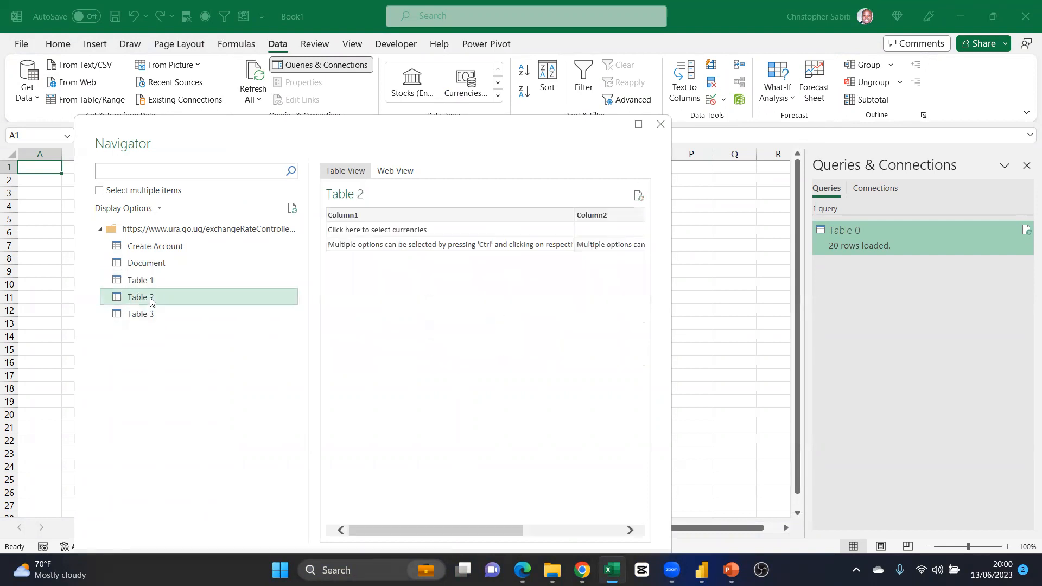
Review the currency list in Table 3 and load that table into the workbook
click(140, 316)
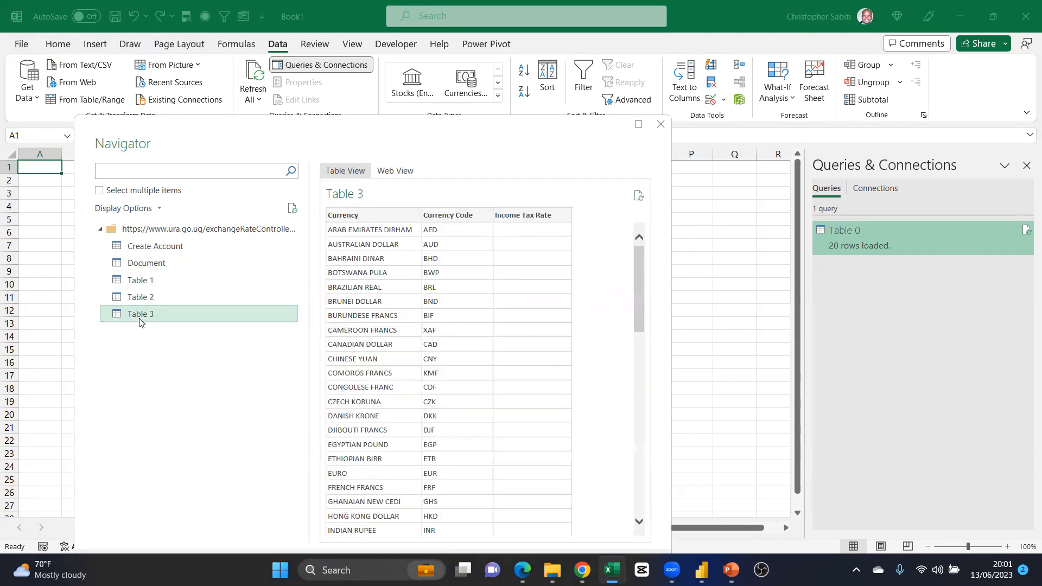
scroll(531, 360, down, 12)
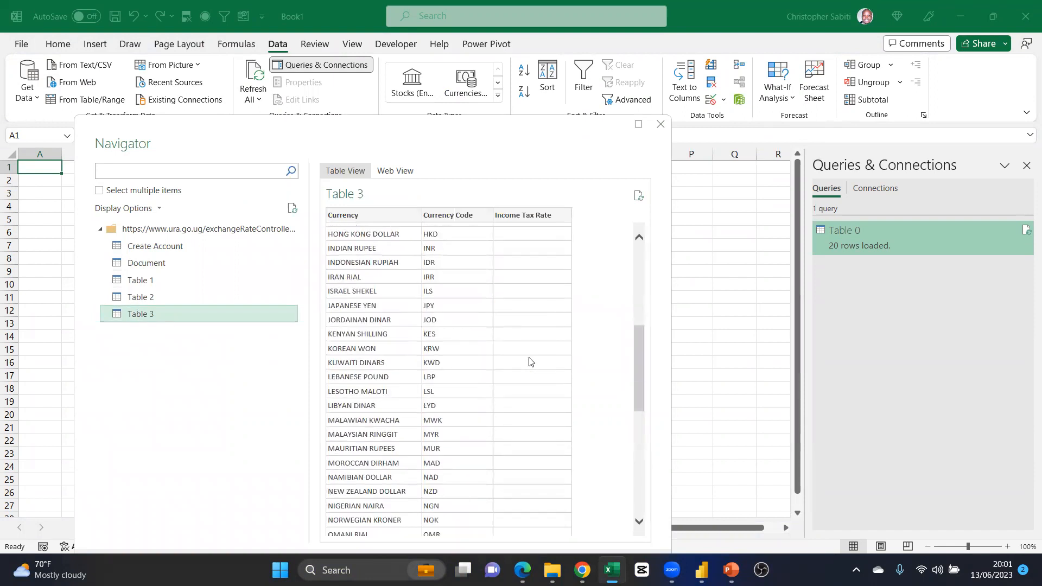
scroll(531, 362, down, 2)
scroll(530, 362, up, 15)
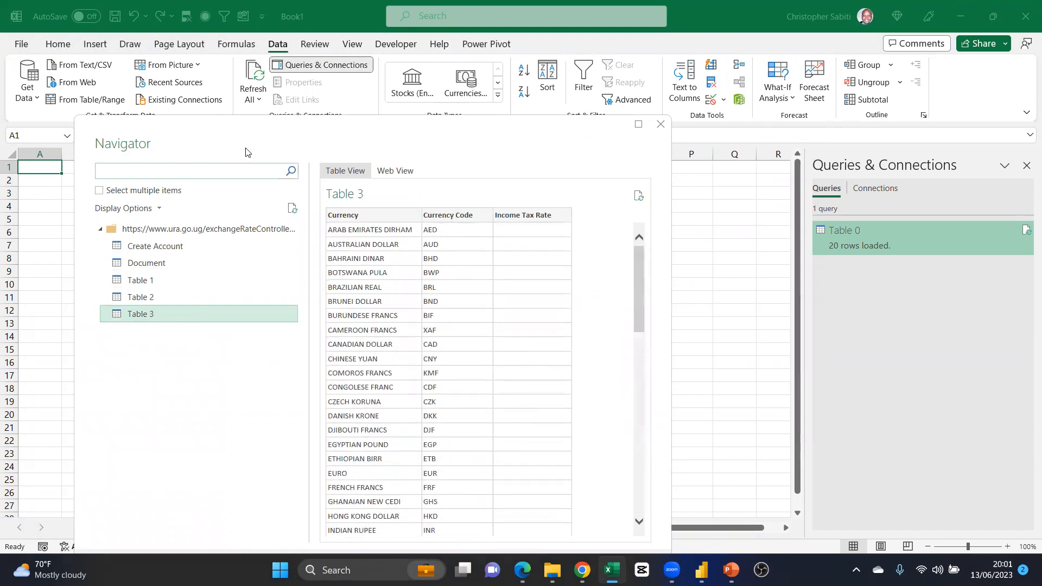
drag(292, 123, 276, 56)
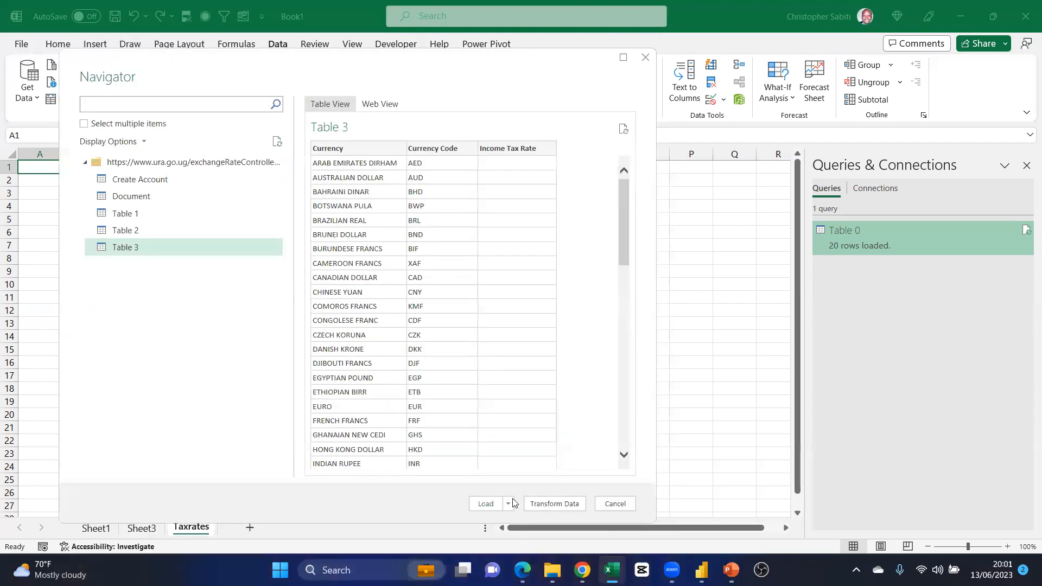
click(495, 505)
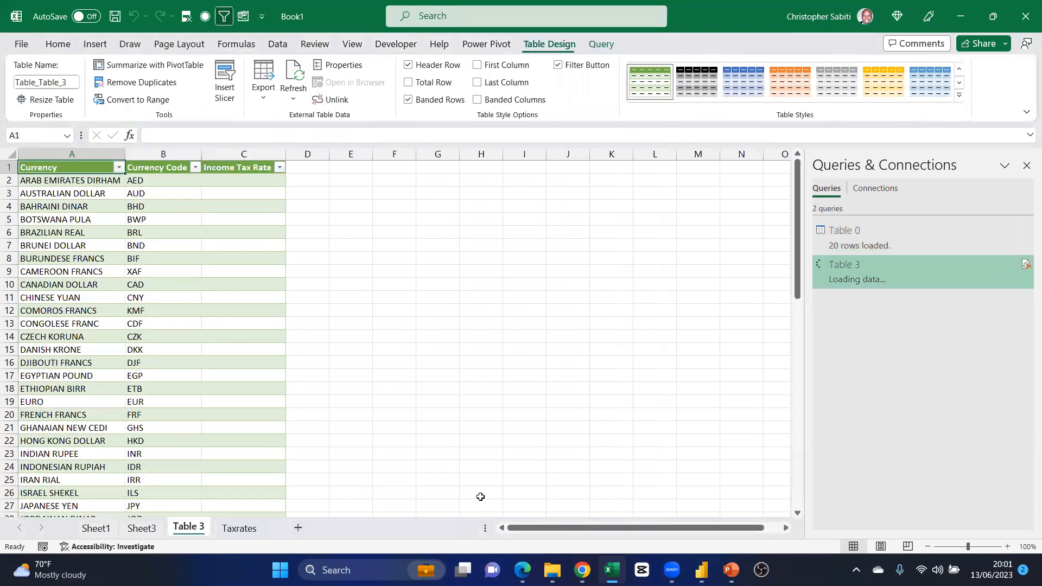
Check the cells and filter options of the Income Tax Rate column in the loaded table
click(215, 318)
click(238, 181)
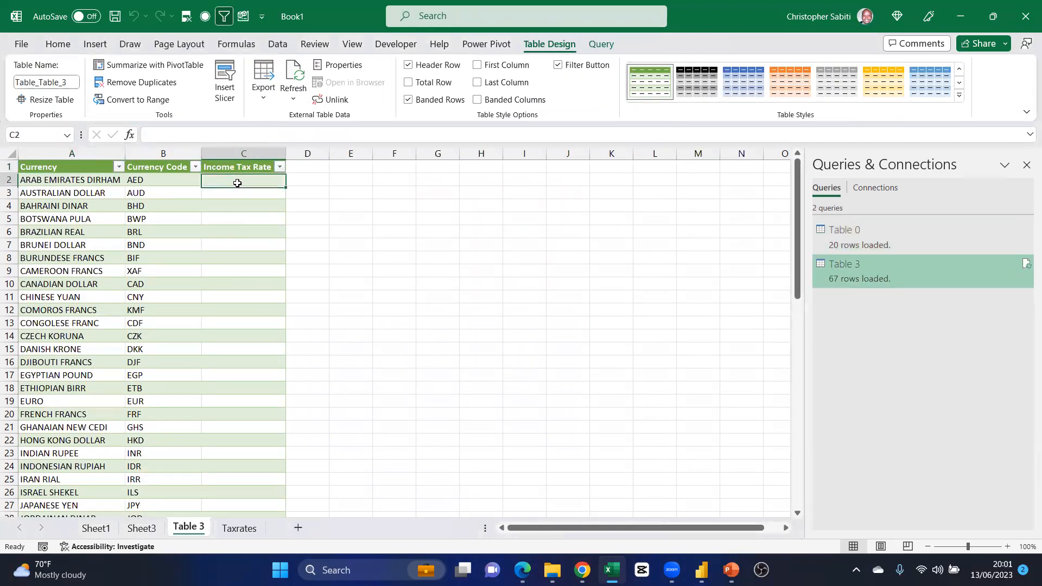
click(279, 167)
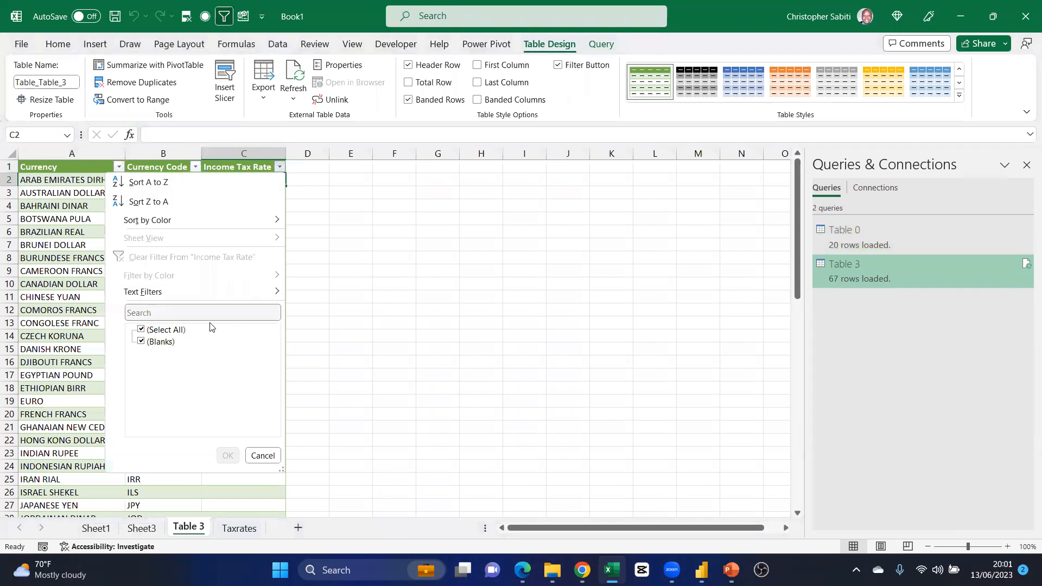
key(Escape)
scroll(260, 293, down, 6)
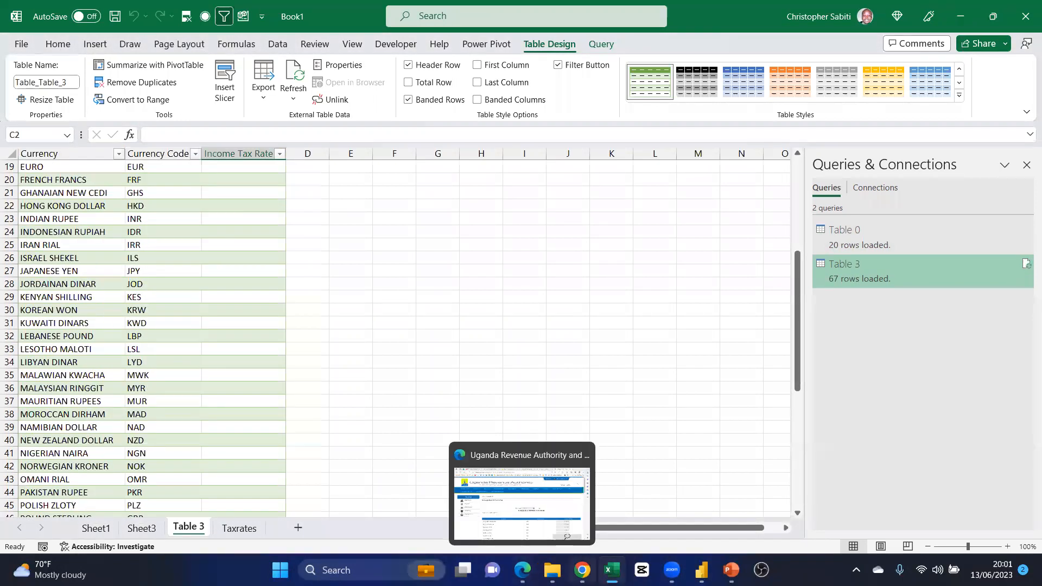
Switch to Edge and examine the income tax exchange rates on the Uganda Revenue Authority page
mouse_move(553, 570)
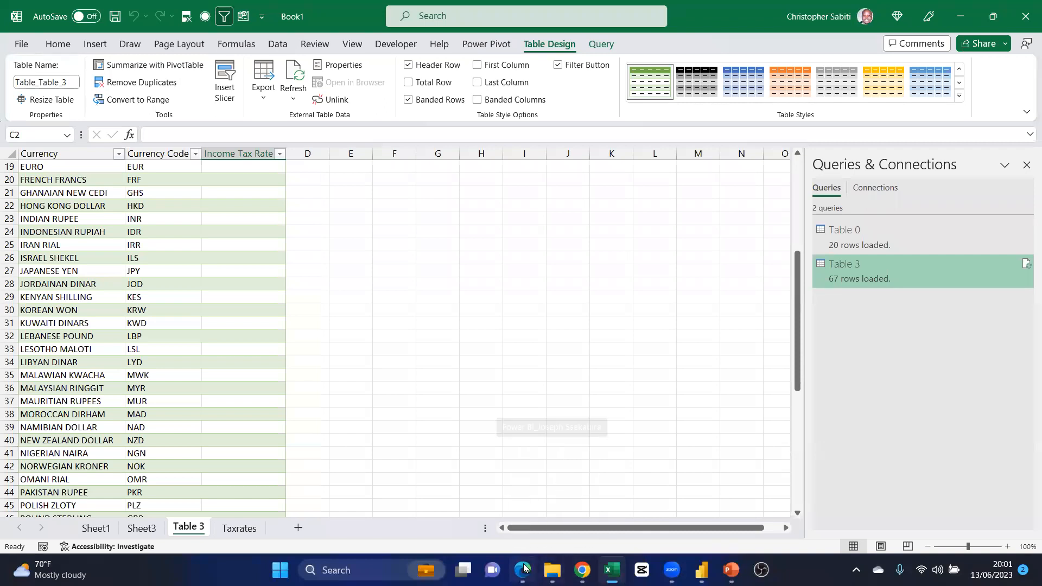
click(526, 505)
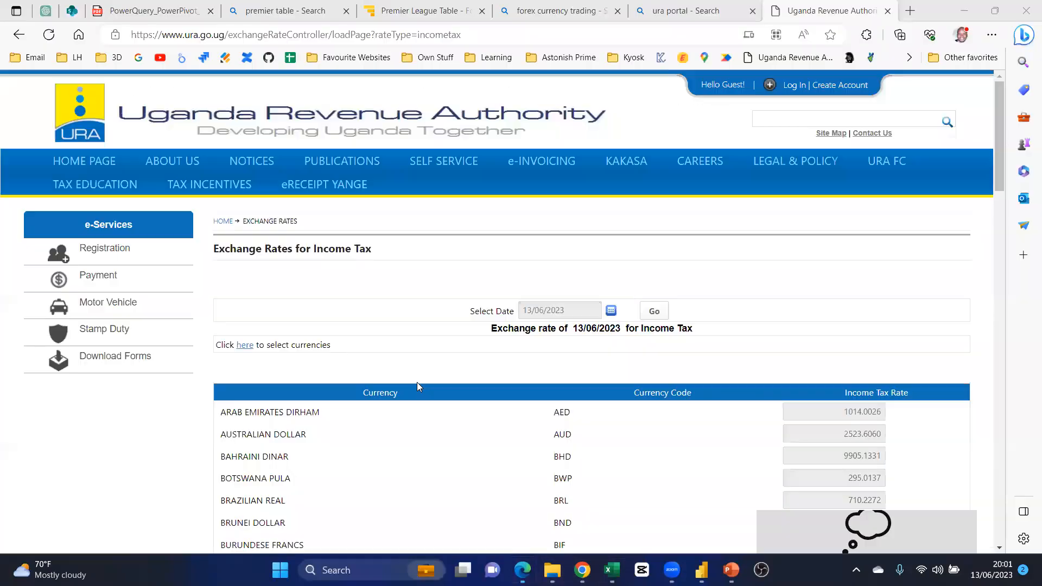
right_click(418, 287)
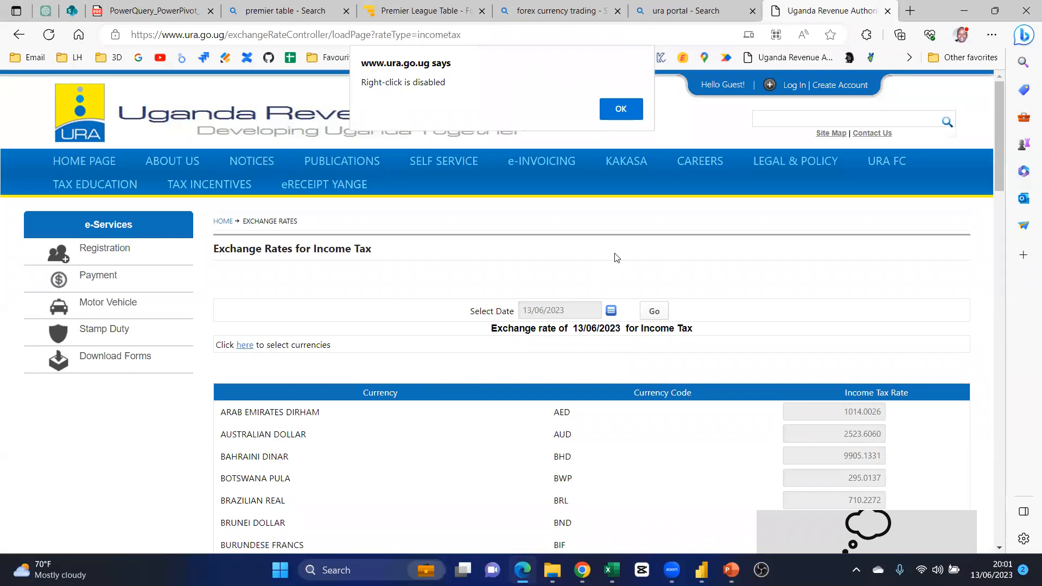
Return to Excel and examine the imported Currency, Currency Code and Income Tax Rate columns
key(alt+Tab)
drag(94, 192, 118, 298)
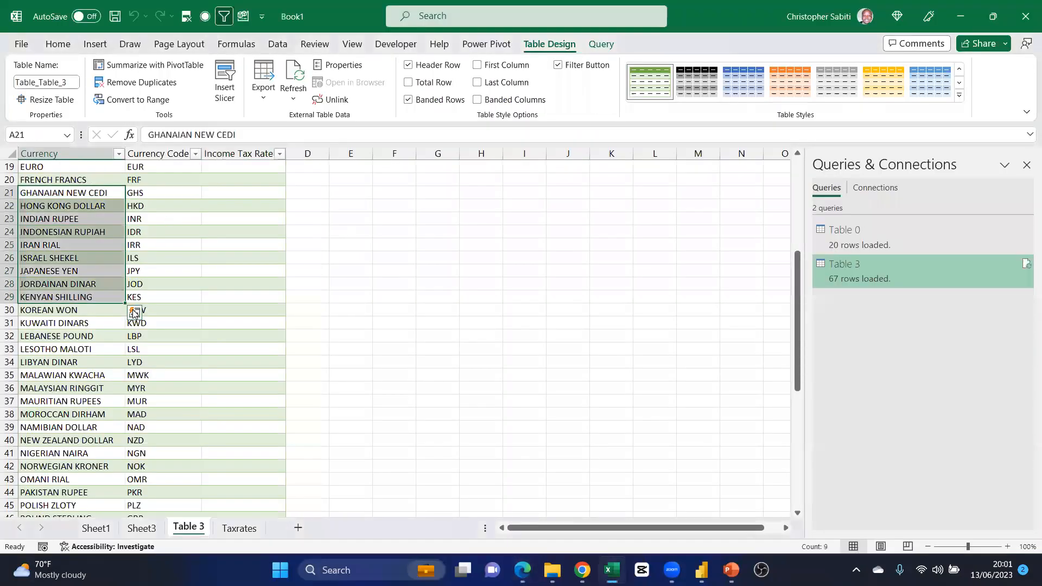
click(142, 217)
click(233, 168)
drag(233, 169, 216, 431)
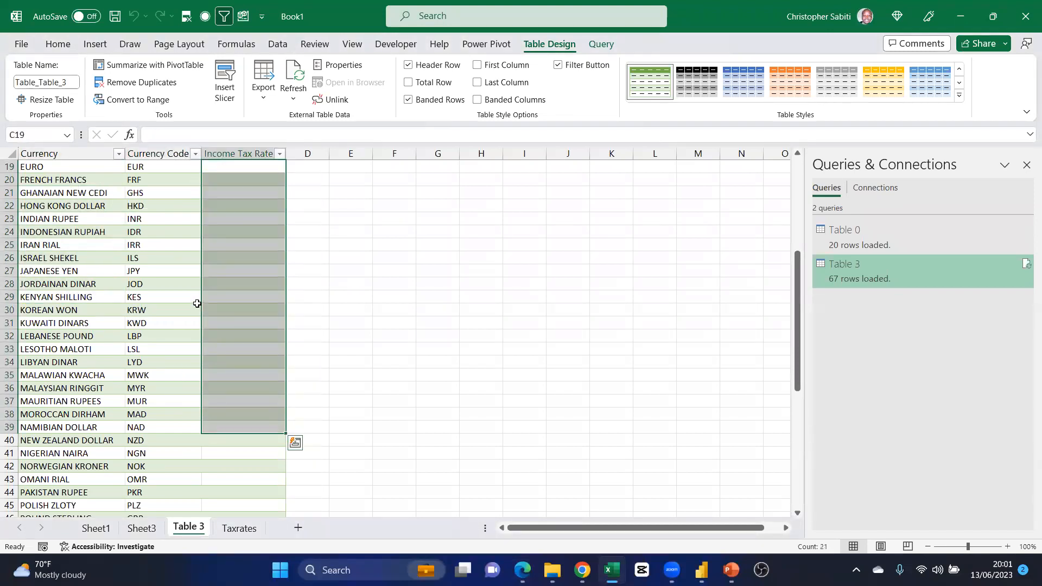
scroll(200, 303, up, 3)
click(243, 215)
scroll(243, 214, up, 3)
click(218, 190)
click(217, 184)
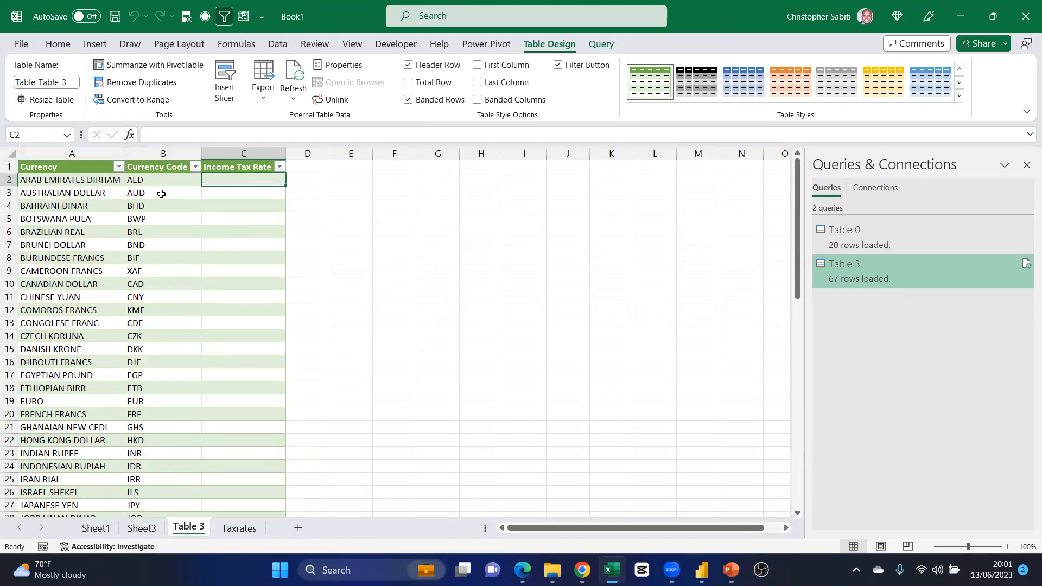
Refresh the imported currency table from its web source and review its Currency and Currency Code columns
click(294, 76)
click(439, 179)
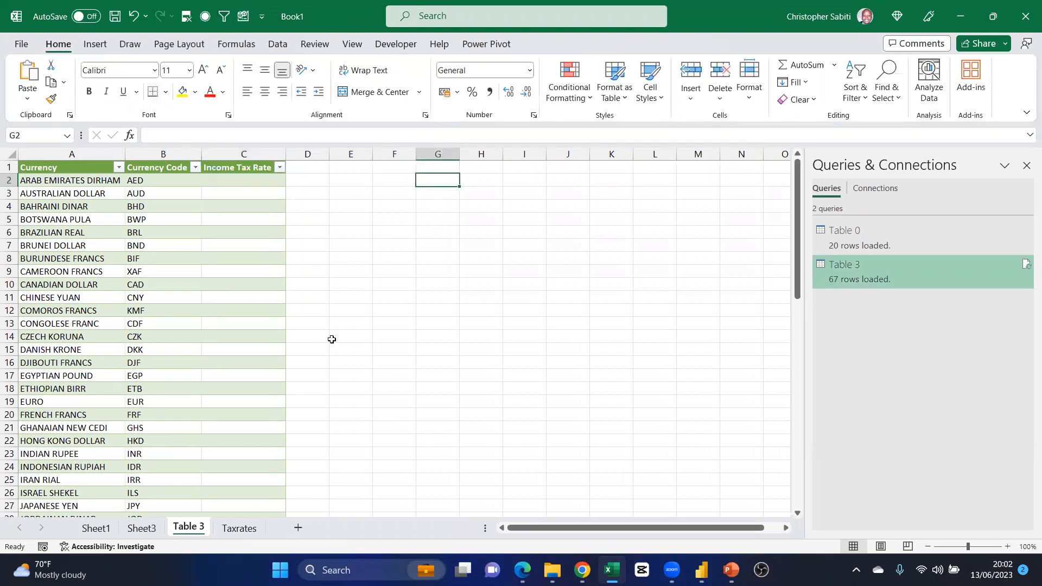
click(146, 151)
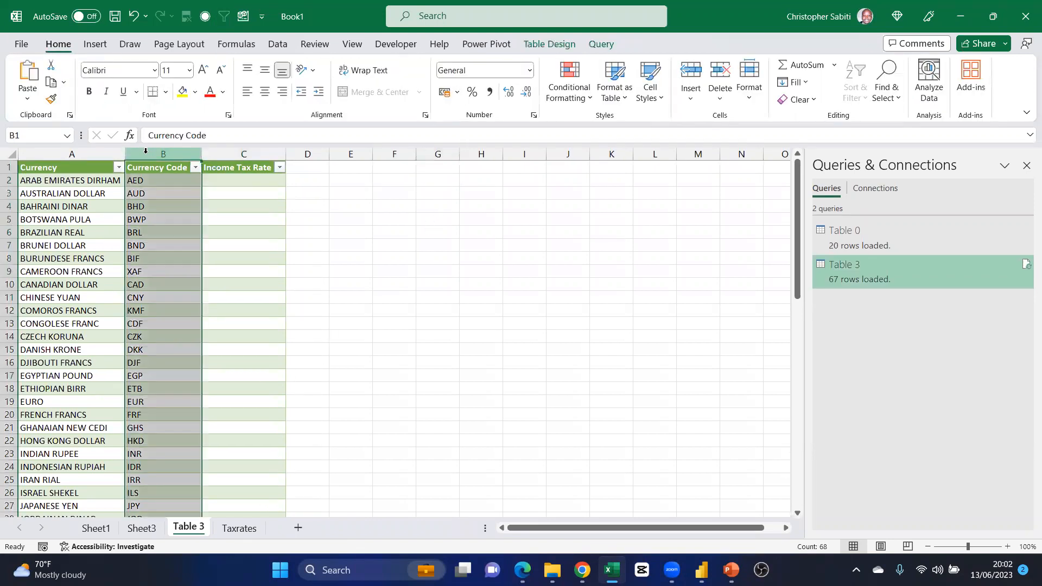
click(140, 299)
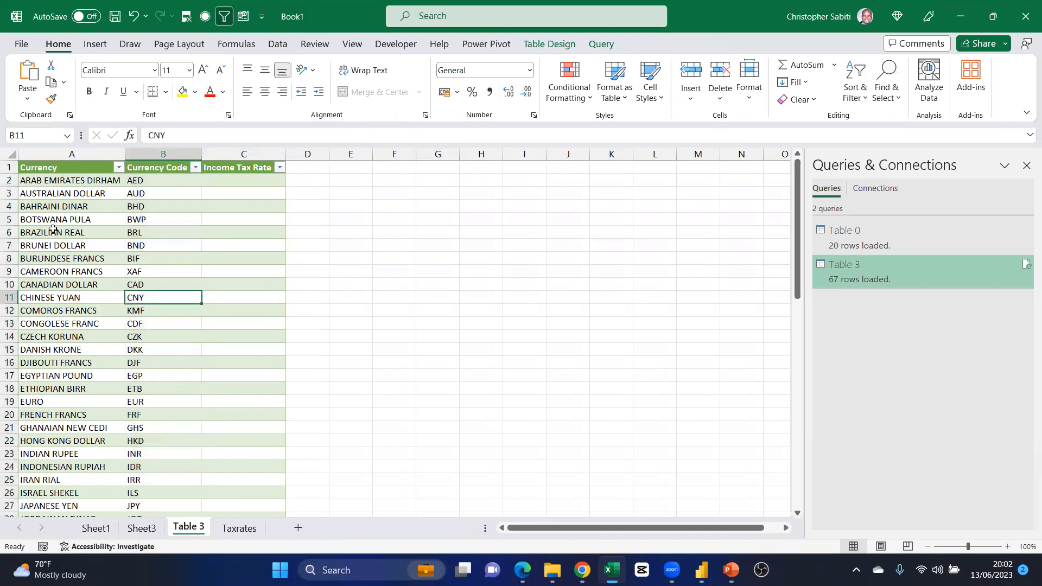
drag(49, 243, 174, 255)
click(173, 248)
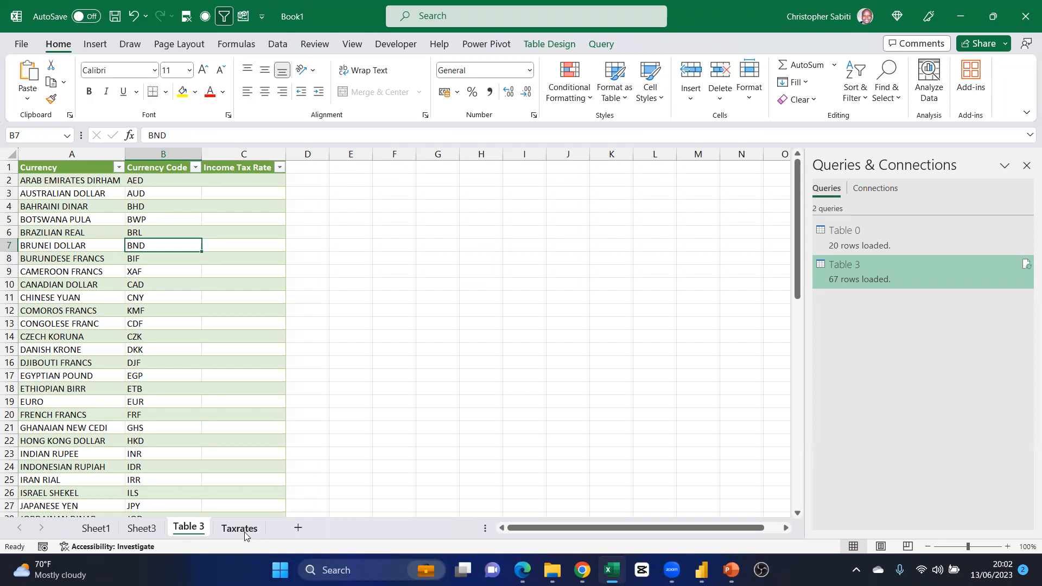
Switch to Edge and search the web in a new tab for "world cup table for last 50 years"
click(584, 568)
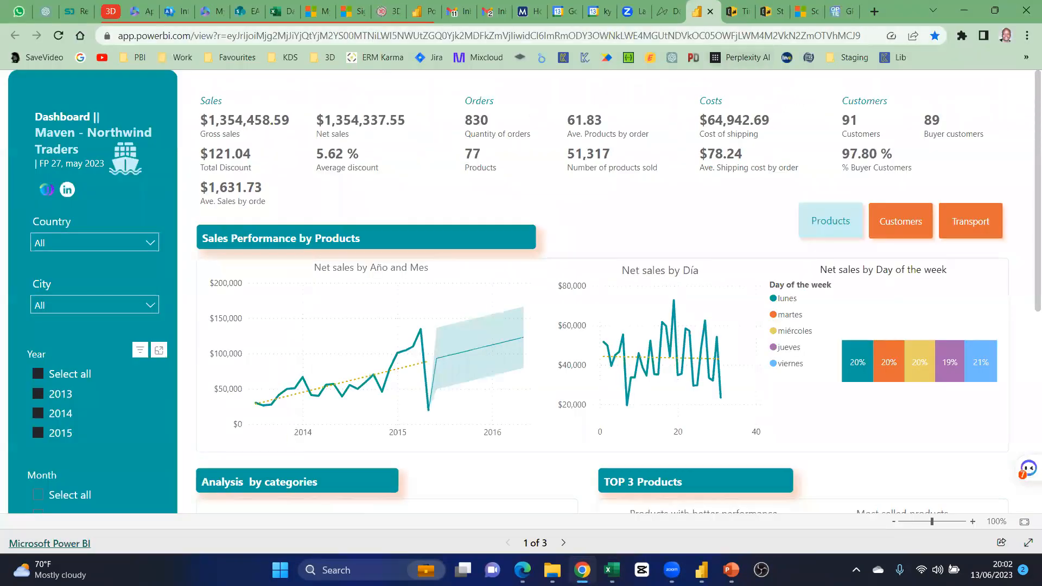
click(523, 569)
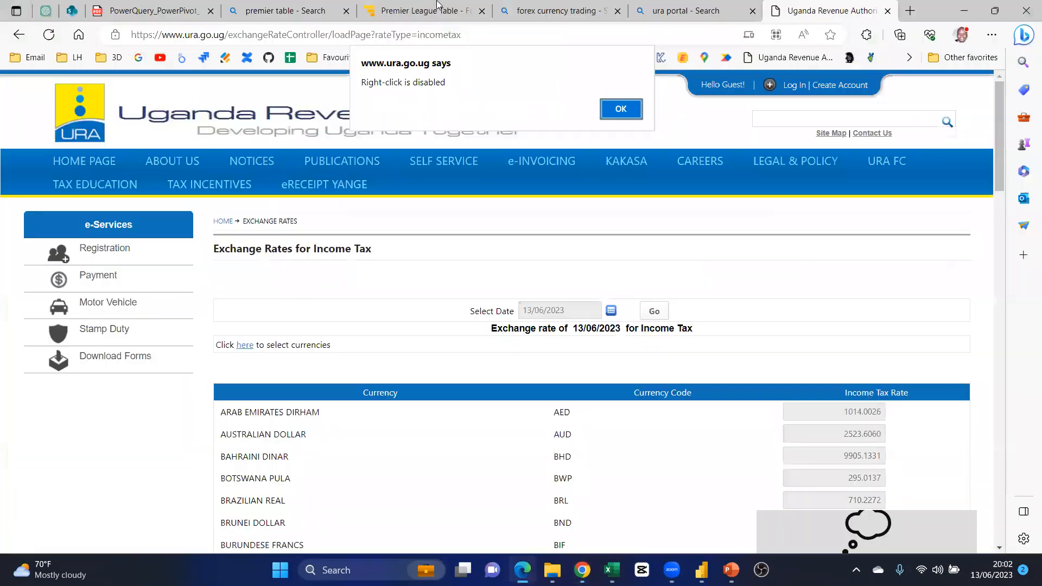
click(914, 11)
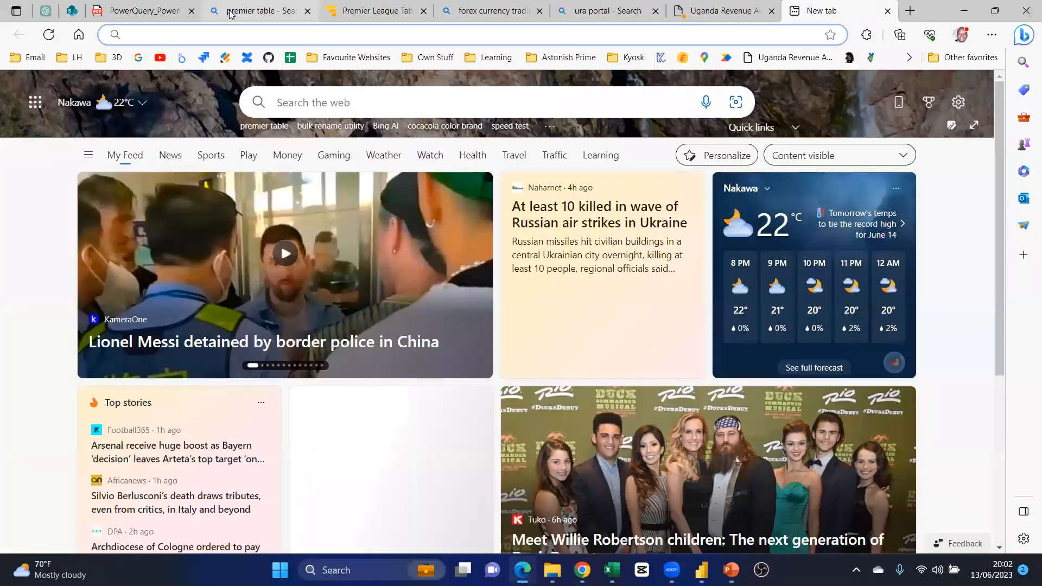
text(wor)
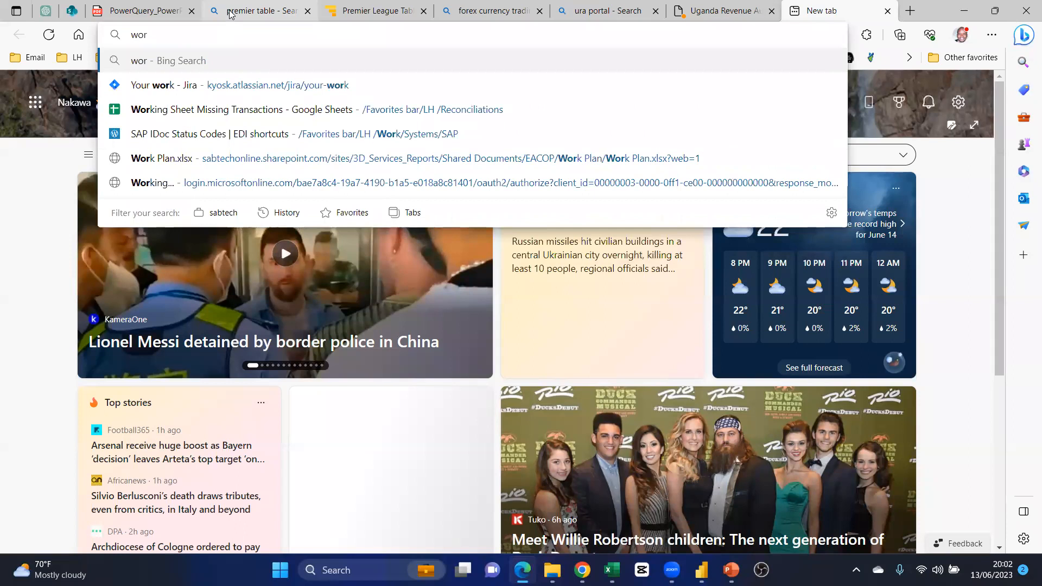
text(ld cup)
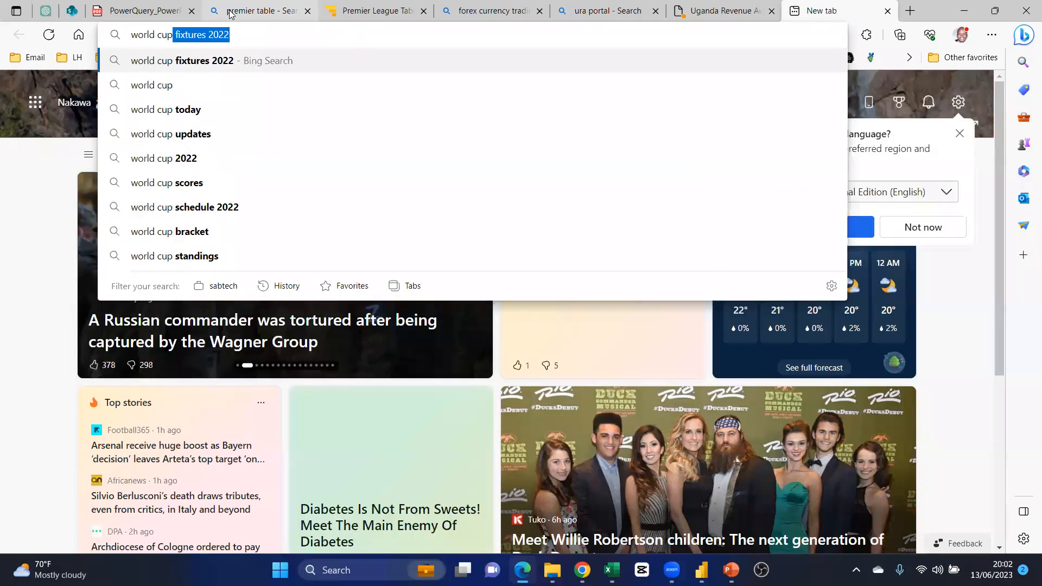
text( ta)
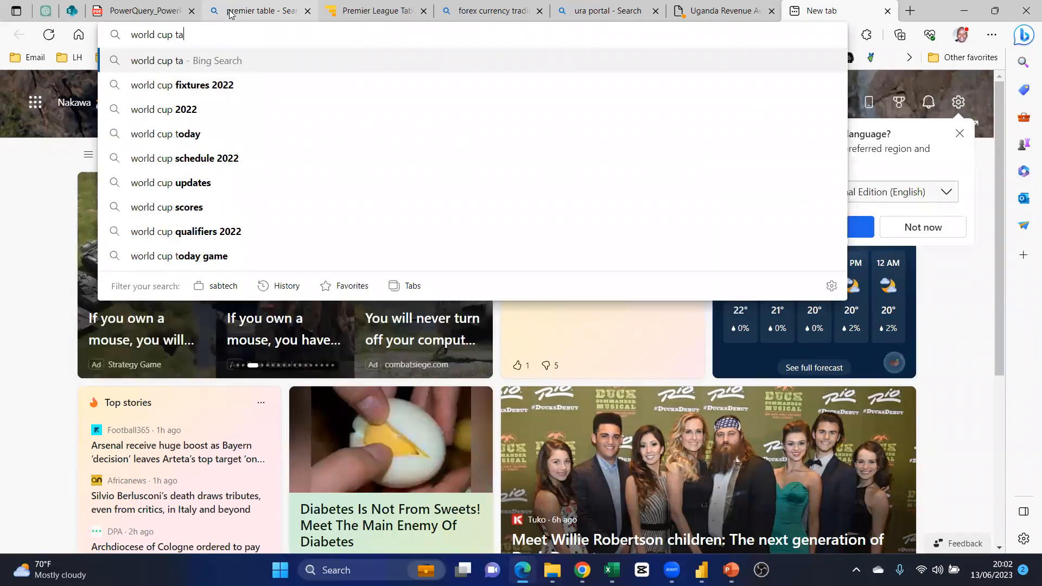
text(ble fo)
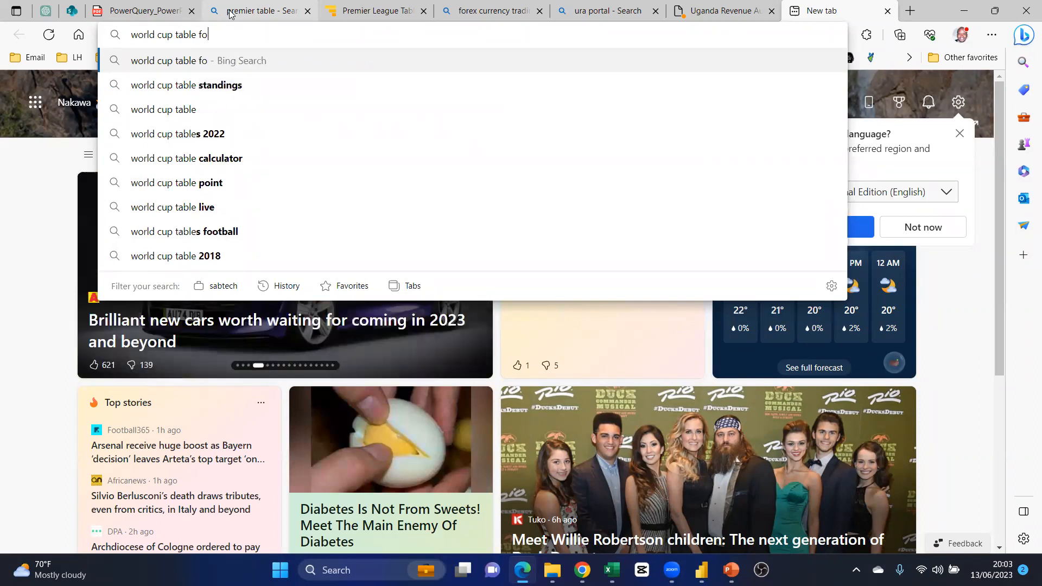
text(r last 16)
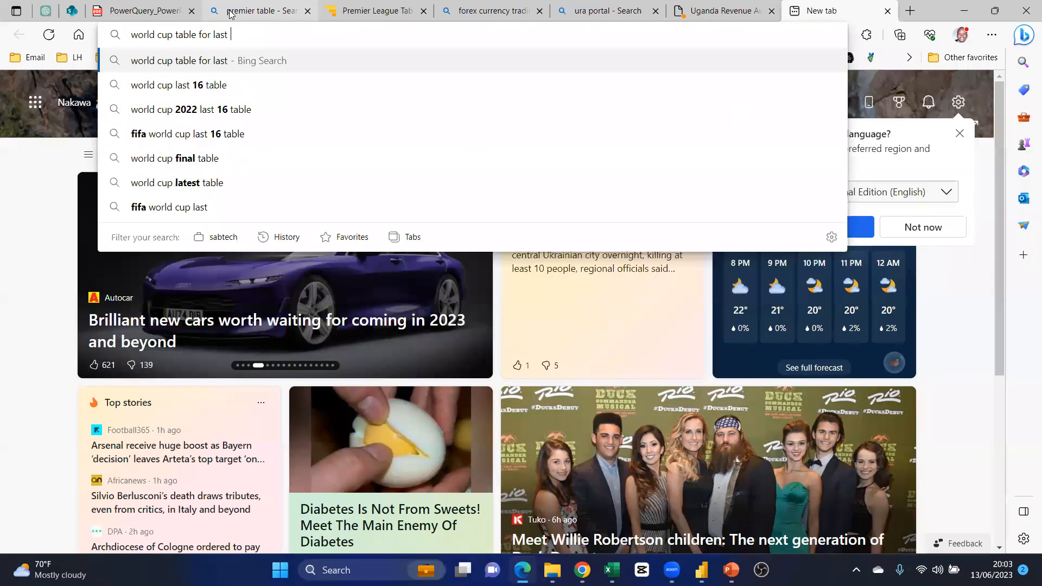
key(BackSpace)
key(BackSpace)
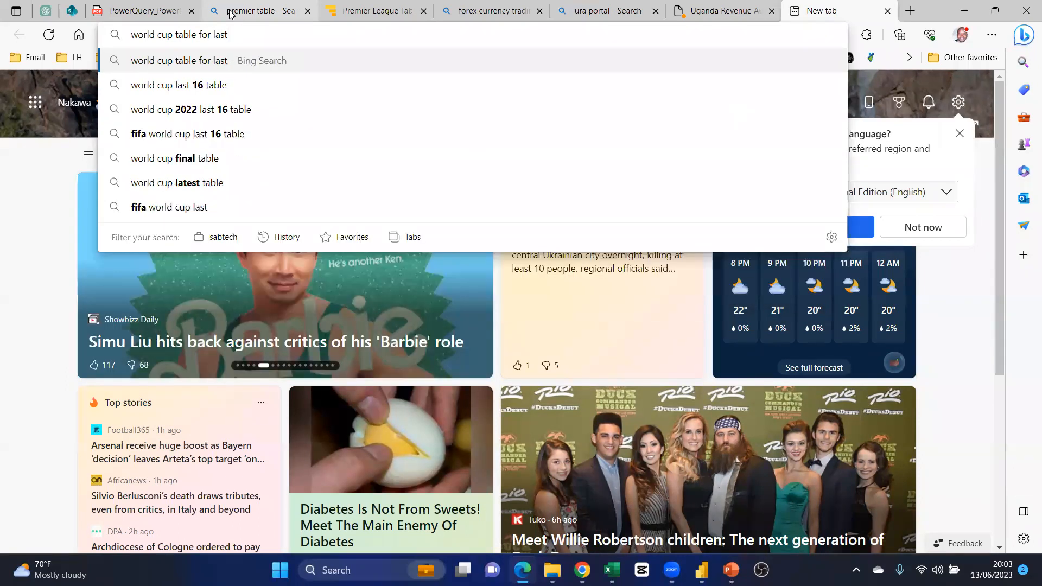
text(50 )
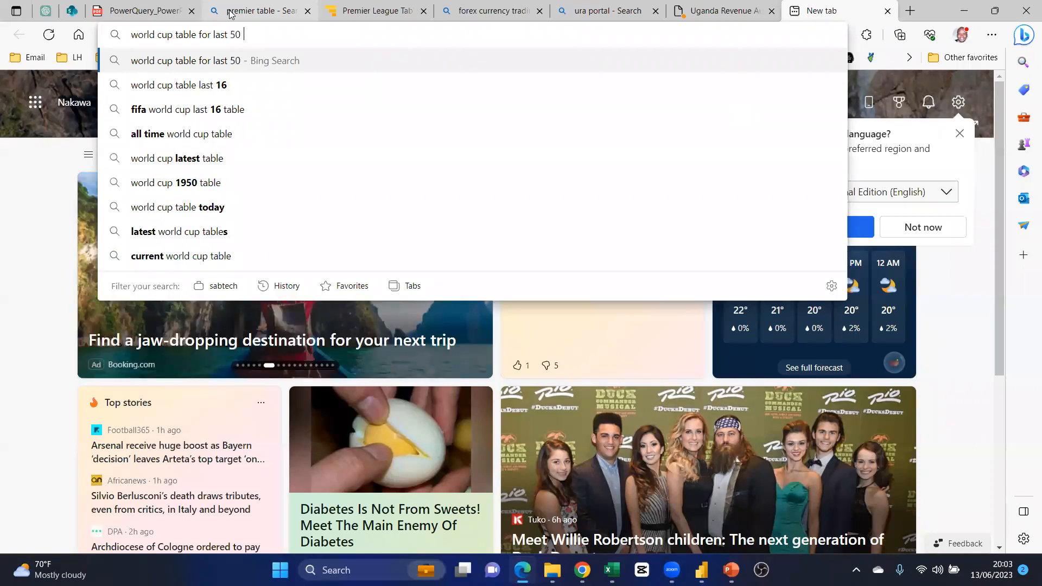
text(years)
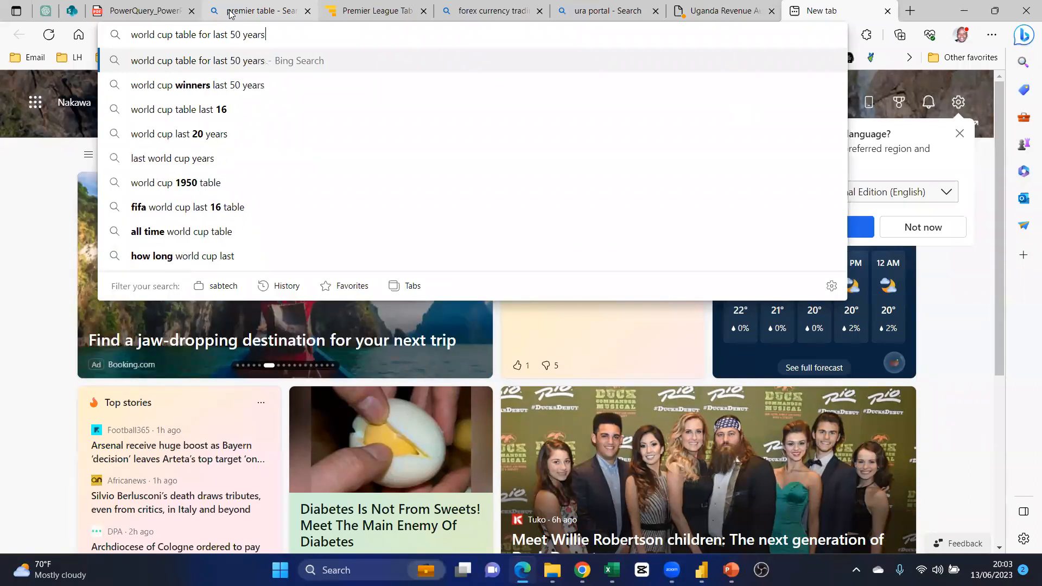
key(Return)
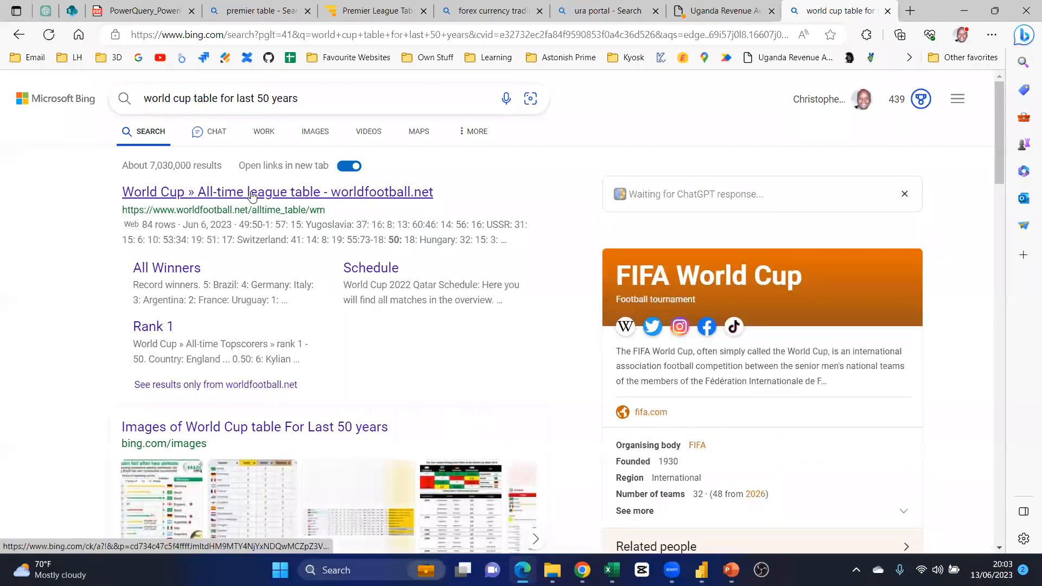
Open the World Cup All-time league table result from worldfootball.net and look through the ranked teams
click(253, 194)
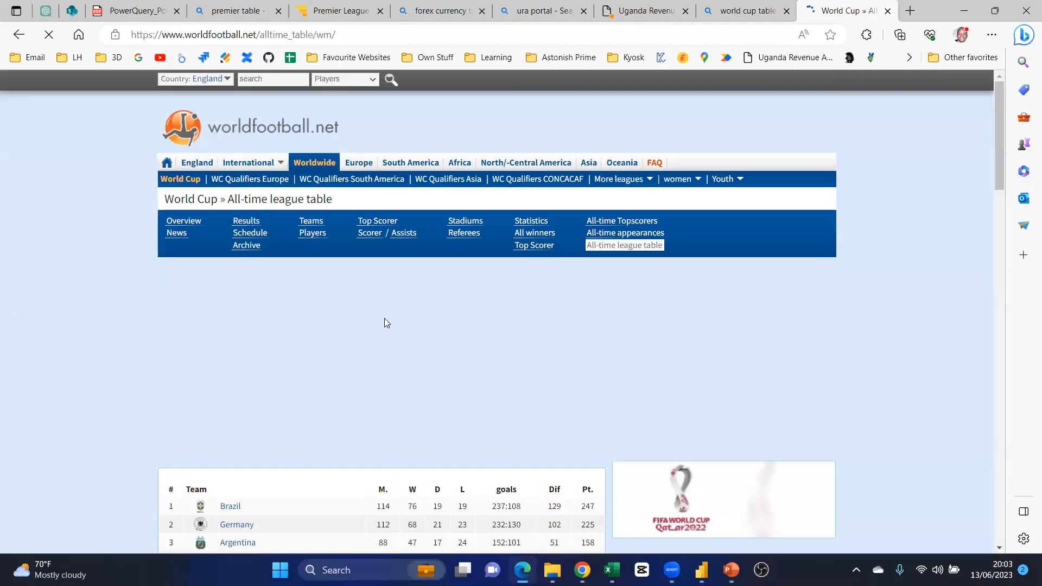
scroll(386, 318, down, 3)
scroll(386, 317, down, 3)
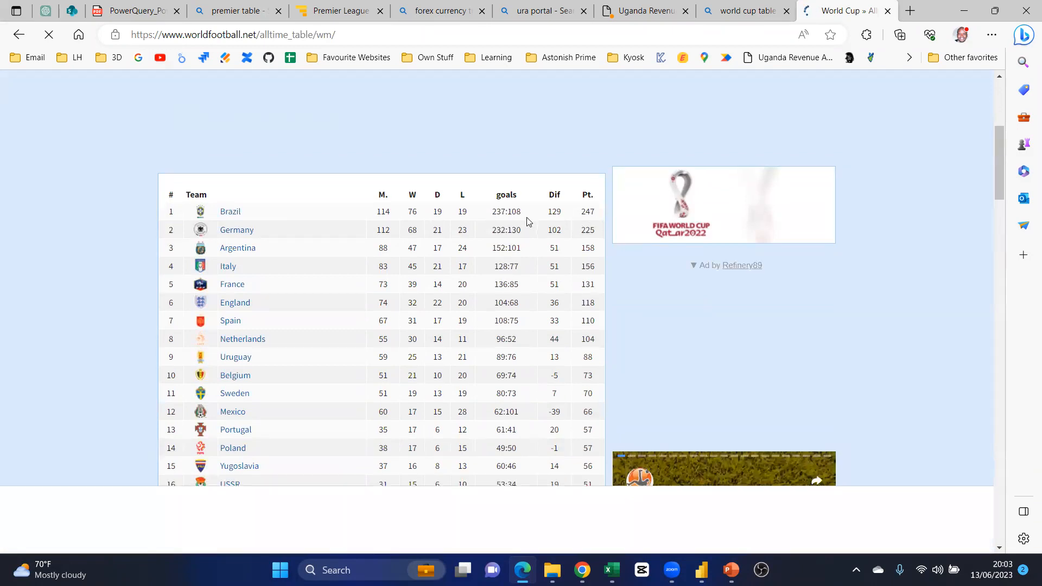
scroll(519, 184, down, 5)
scroll(513, 145, up, 4)
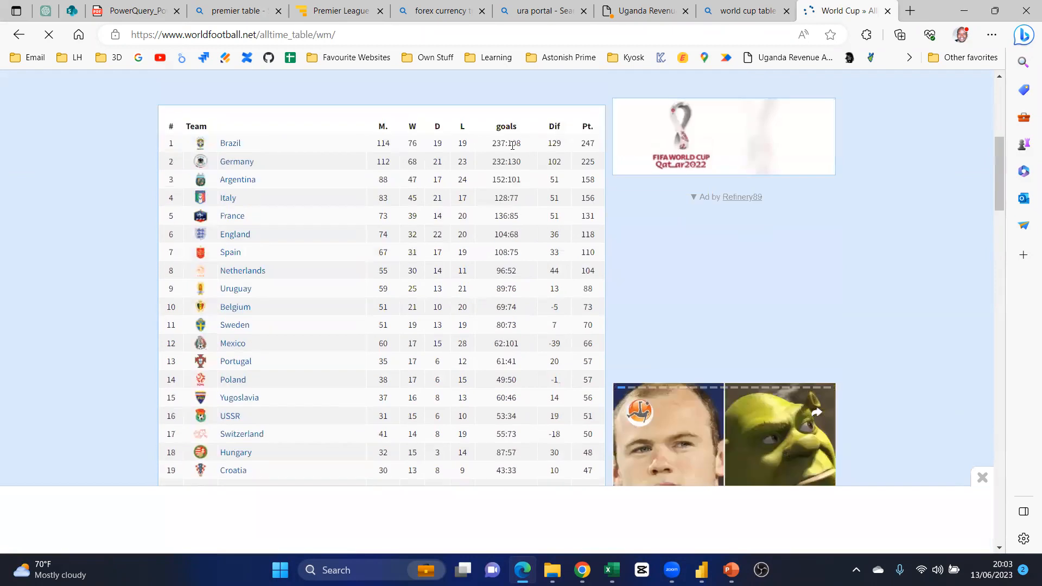
scroll(540, 237, down, 7)
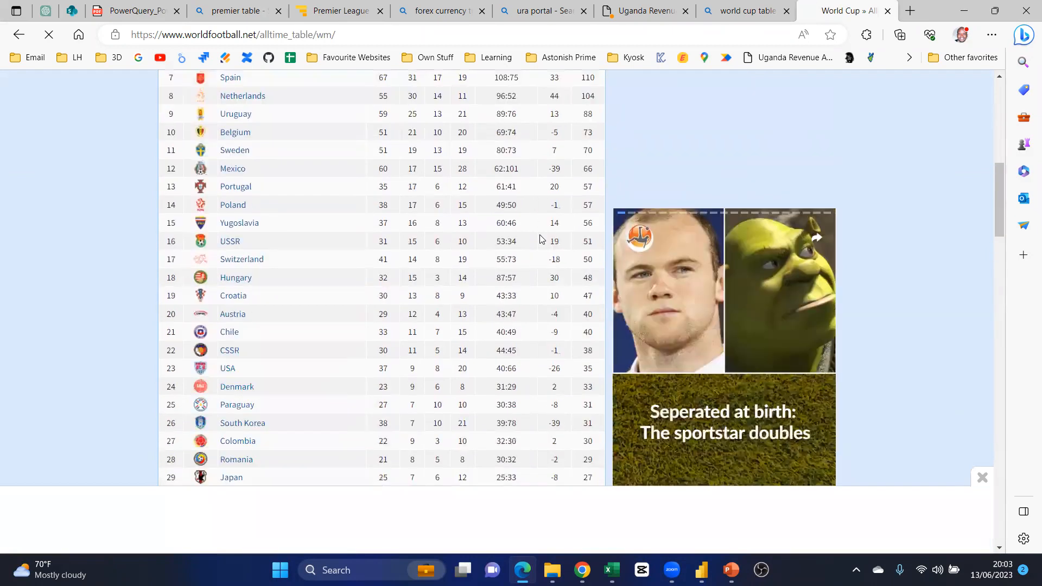
scroll(344, 278, down, 6)
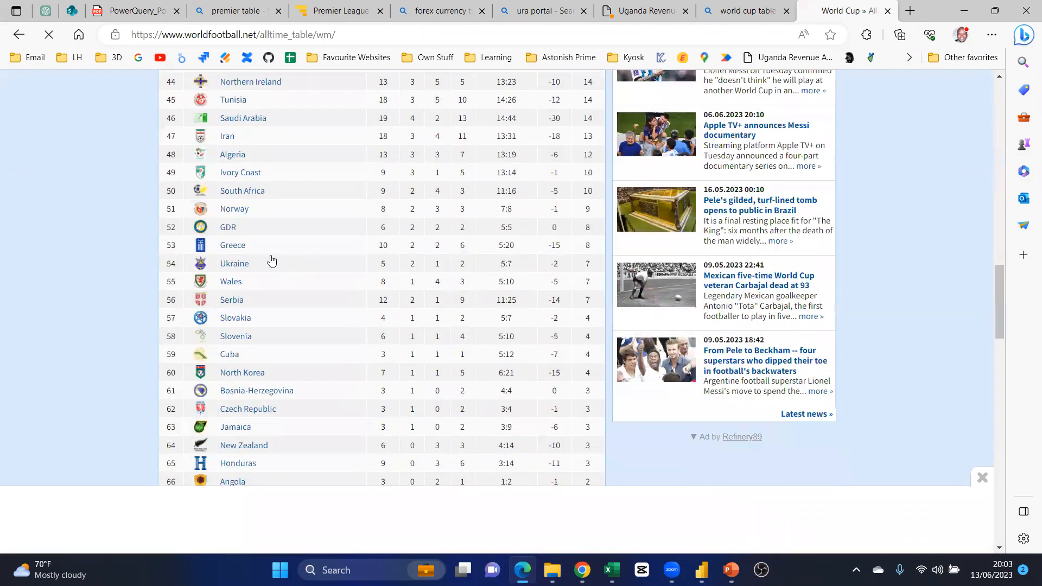
scroll(267, 261, down, 8)
scroll(261, 173, up, 8)
scroll(234, 217, up, 14)
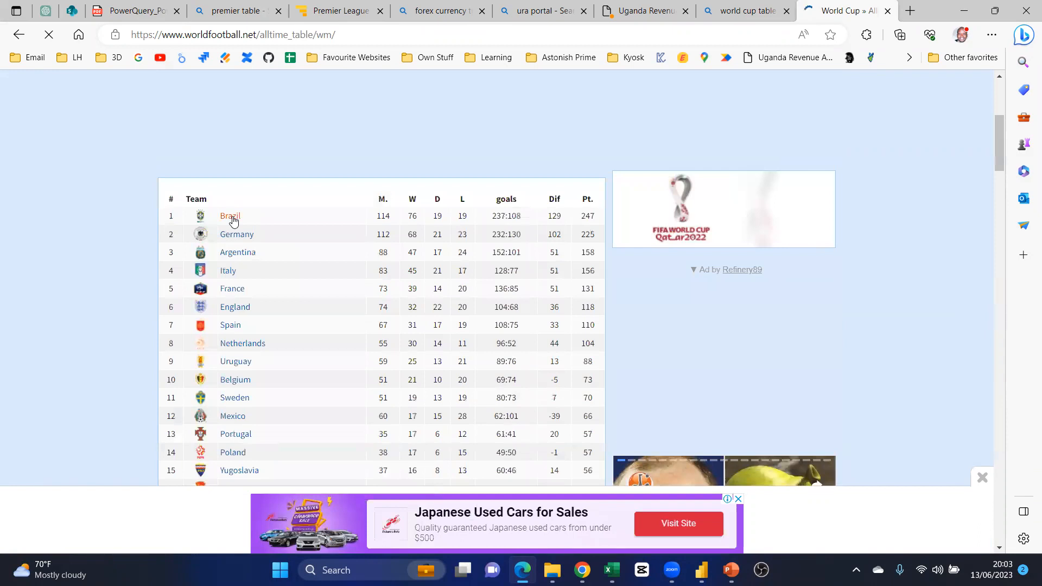
Look through Brazil's team page linked from the league table and return to the all-time table
click(233, 218)
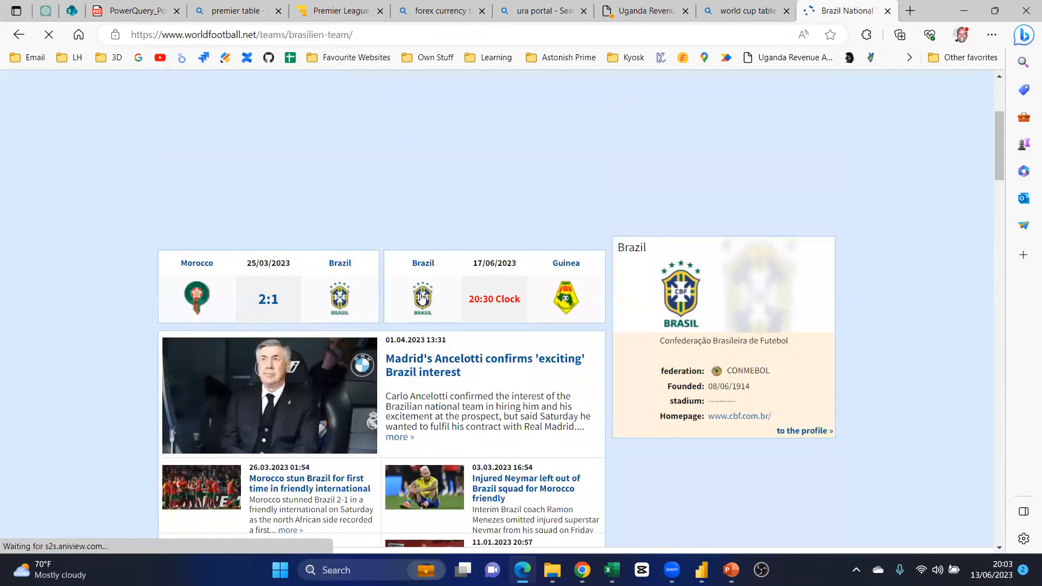
scroll(421, 297, down, 6)
scroll(421, 288, up, 5)
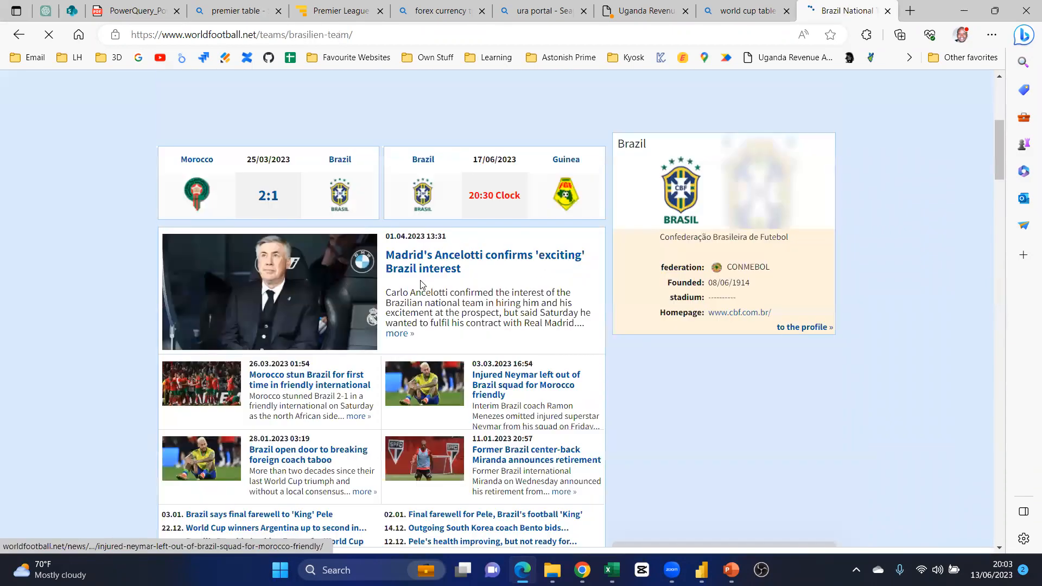
scroll(420, 282, up, 5)
scroll(421, 287, left, 5)
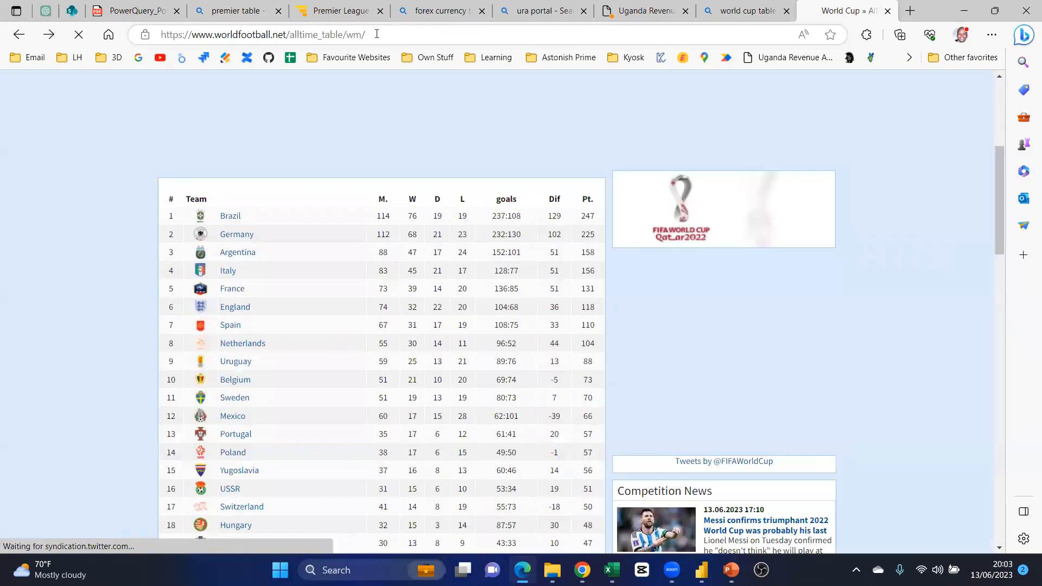
Copy the URL of the all-time league table page, switch to Excel and add a blank worksheet
click(374, 35)
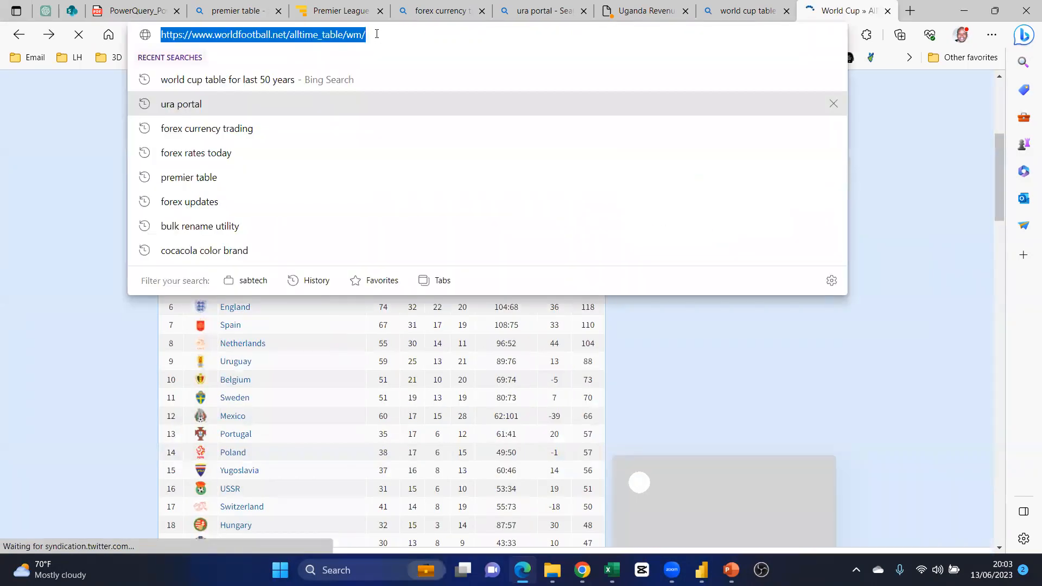
key(alt+Tab)
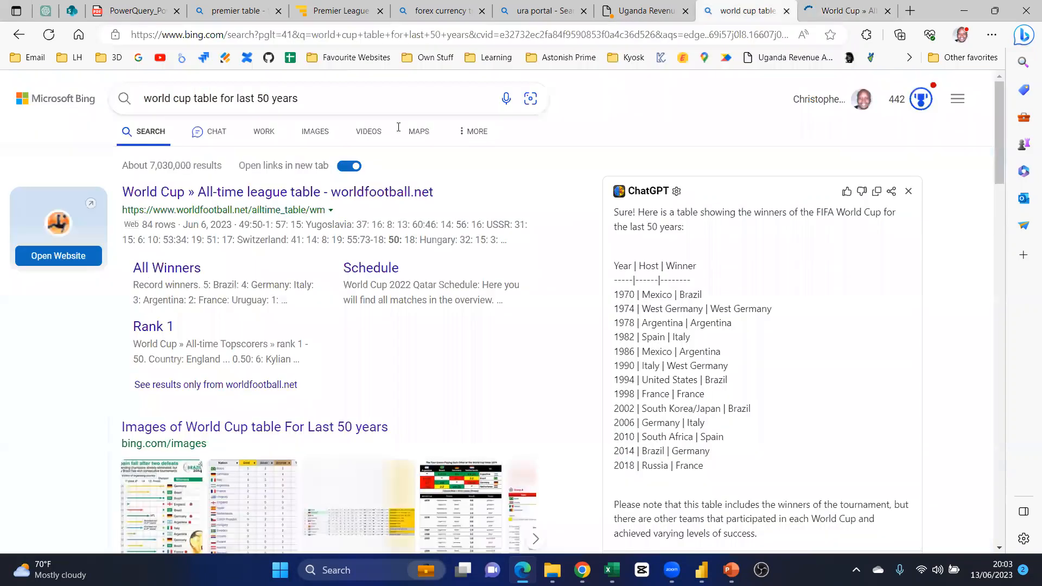
click(610, 569)
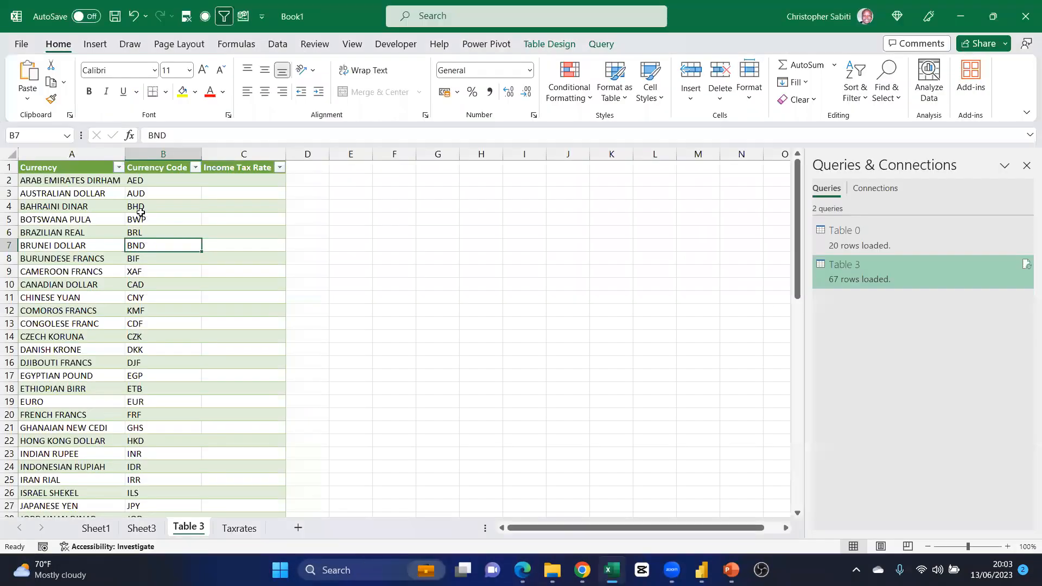
click(145, 191)
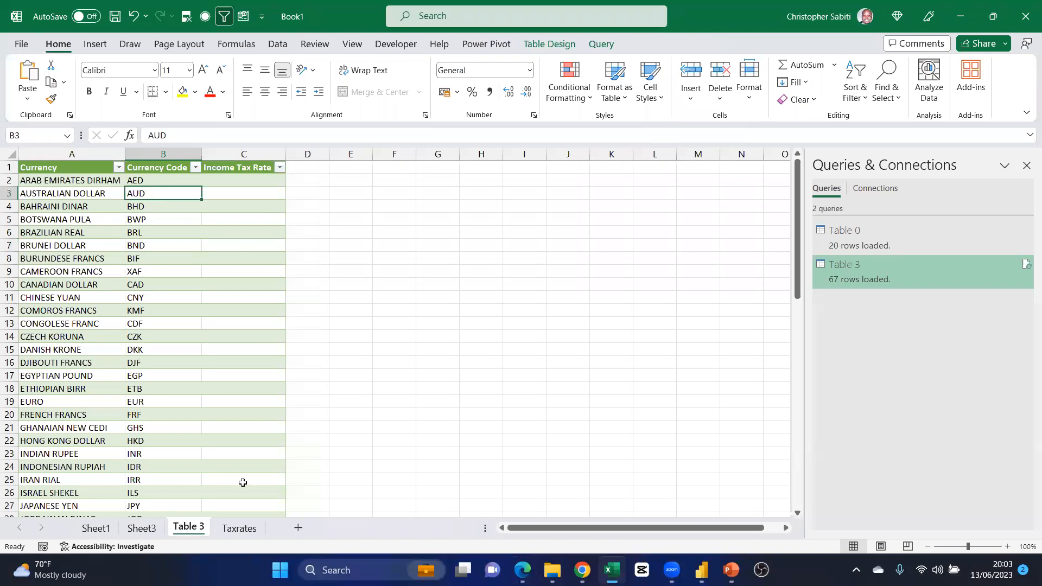
click(345, 528)
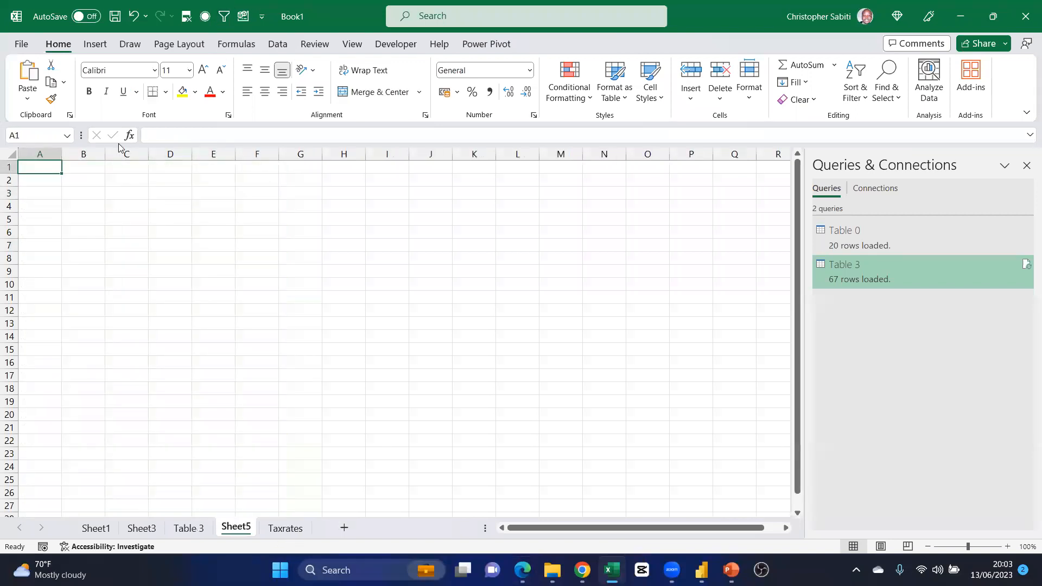
click(276, 44)
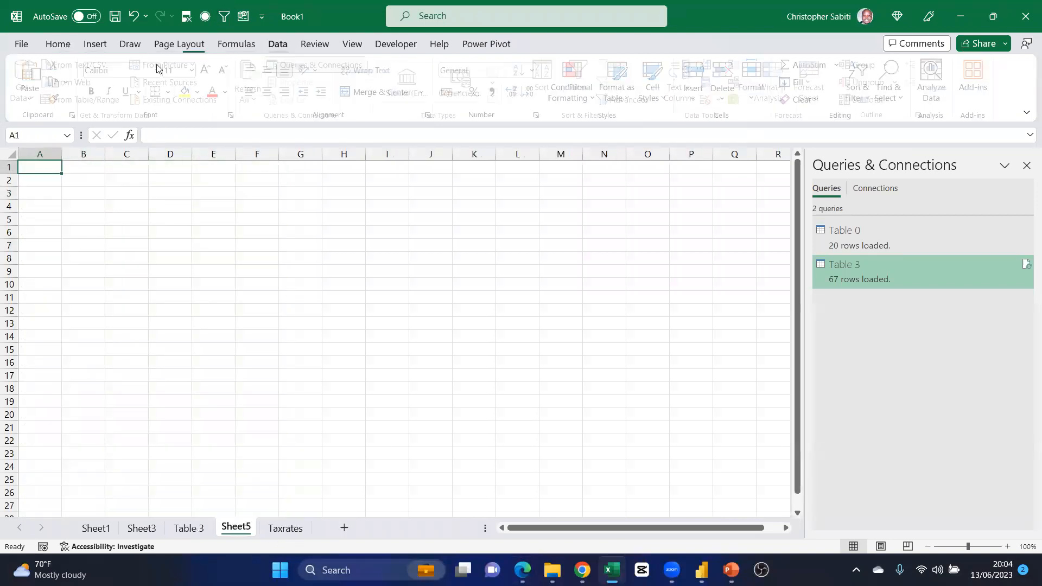
click(28, 92)
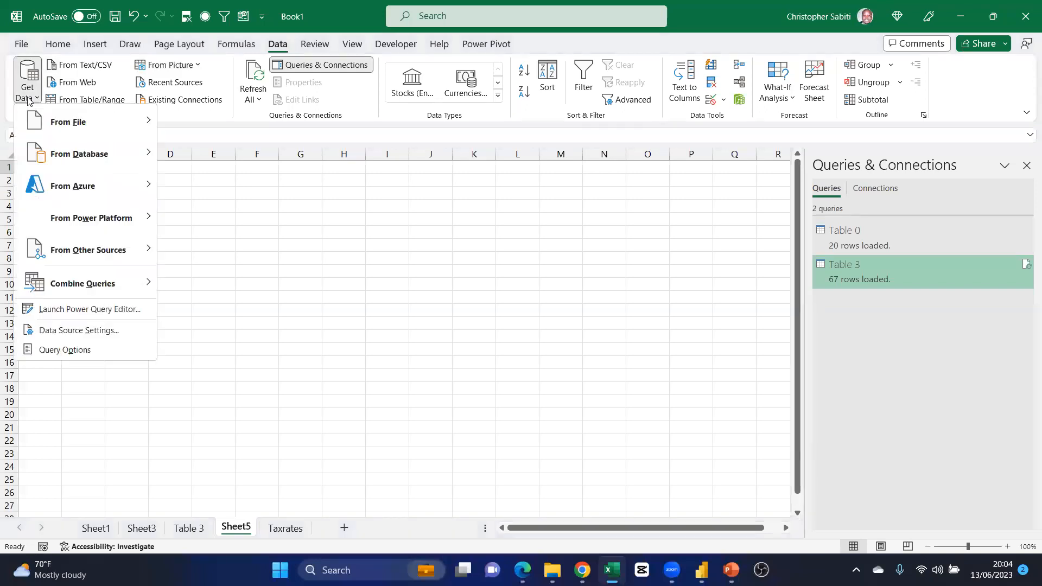
click(236, 242)
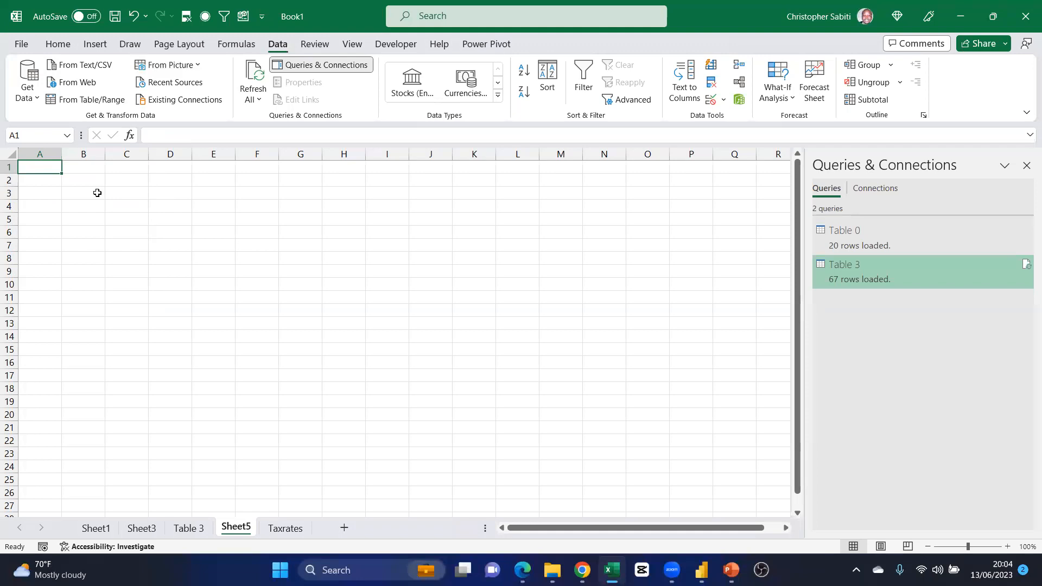
click(163, 82)
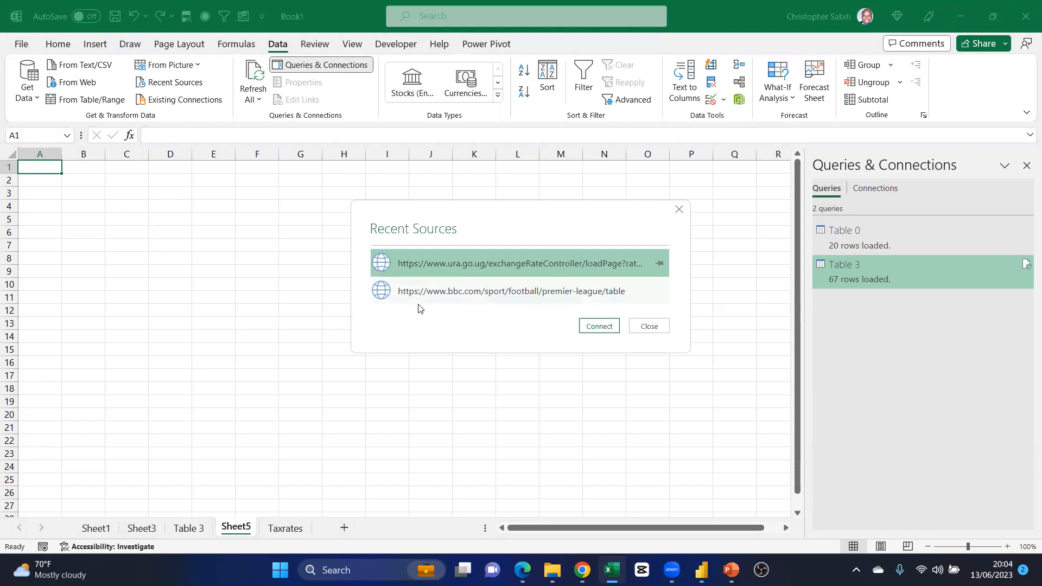
click(679, 209)
click(72, 85)
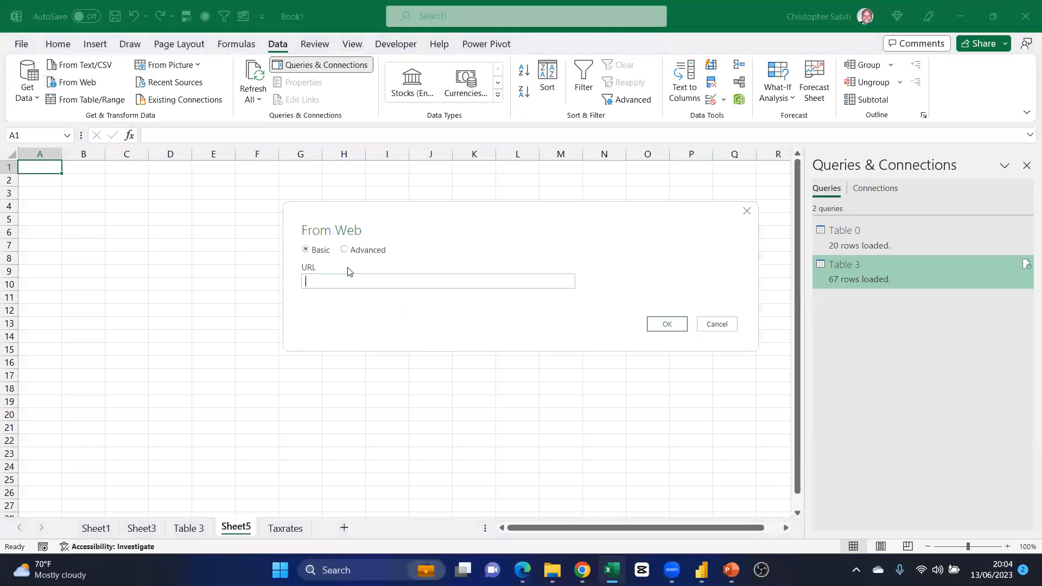
text(https://www.worldfootball.net/alltime_table/wm/)
click(668, 325)
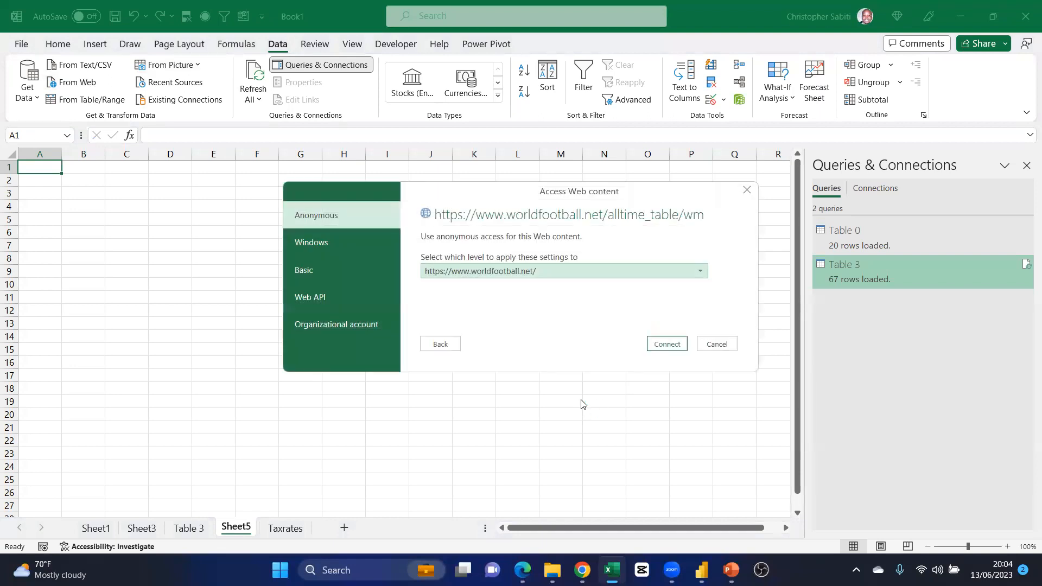
click(672, 346)
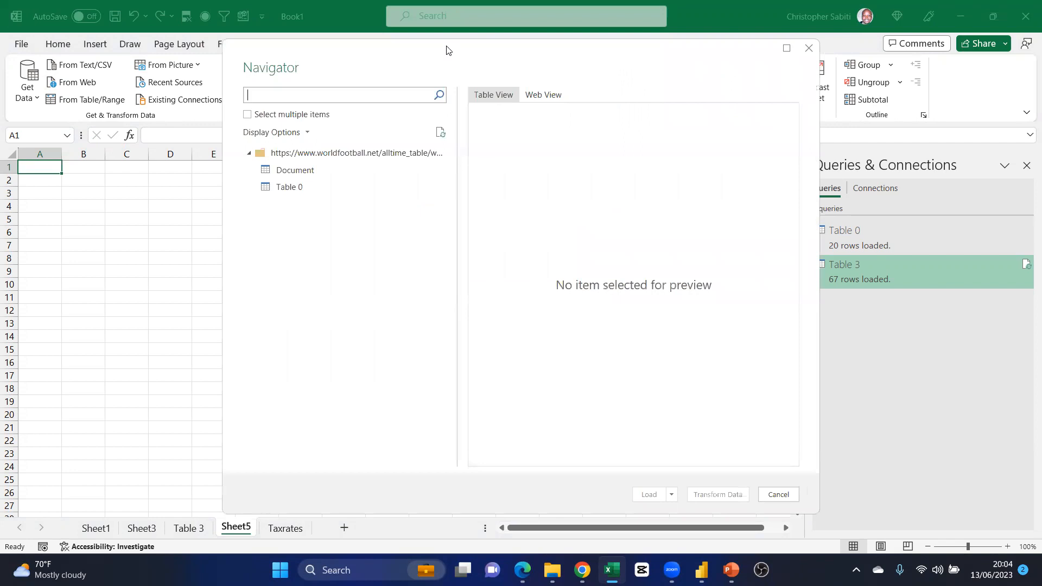
click(110, 242)
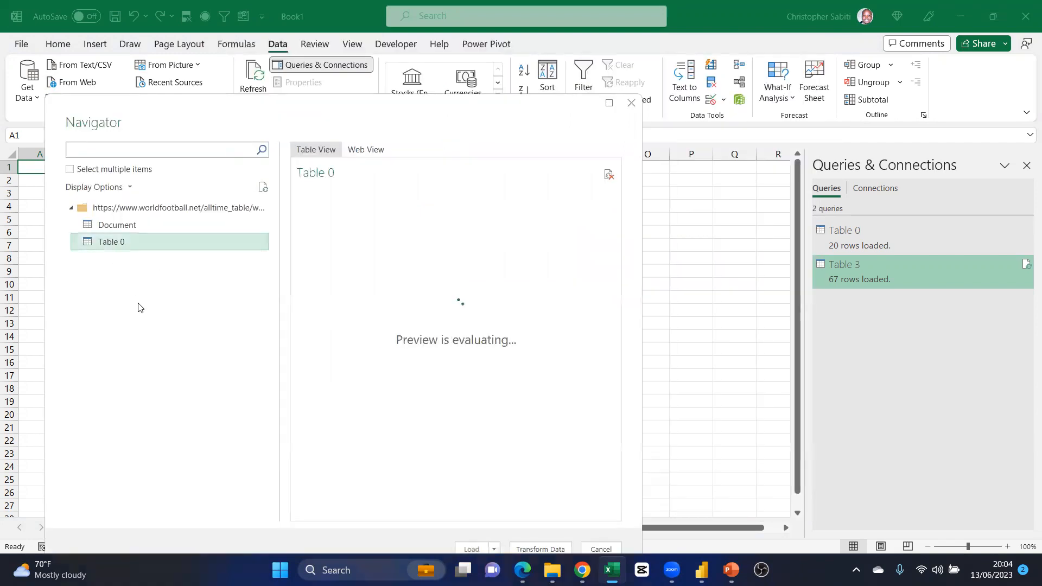
drag(466, 505, 633, 500)
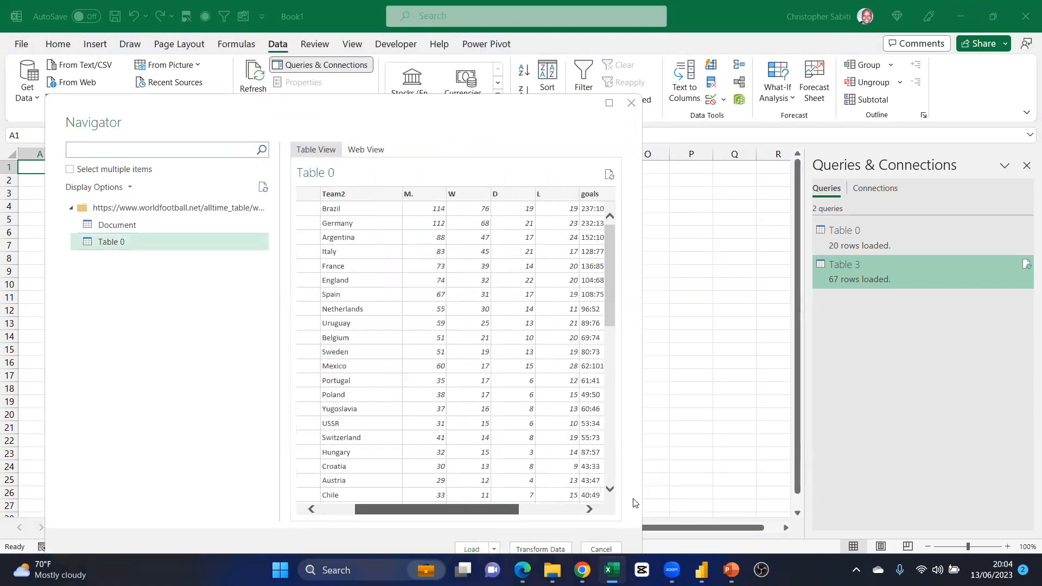
Open the previewed Table 0 for transformation in the Power Query Editor and view the Close & Load options
drag(525, 509, 361, 504)
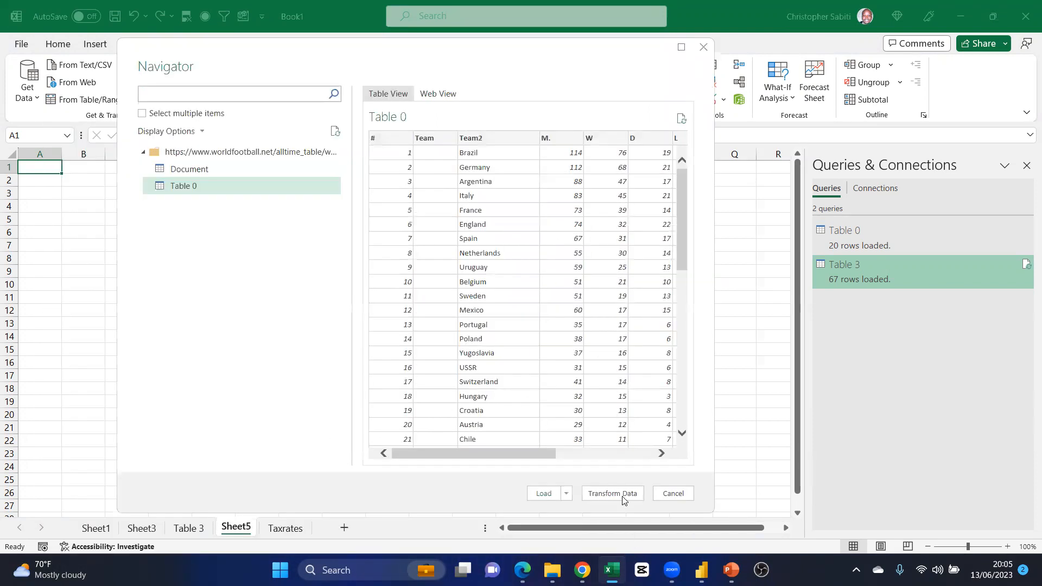
click(621, 495)
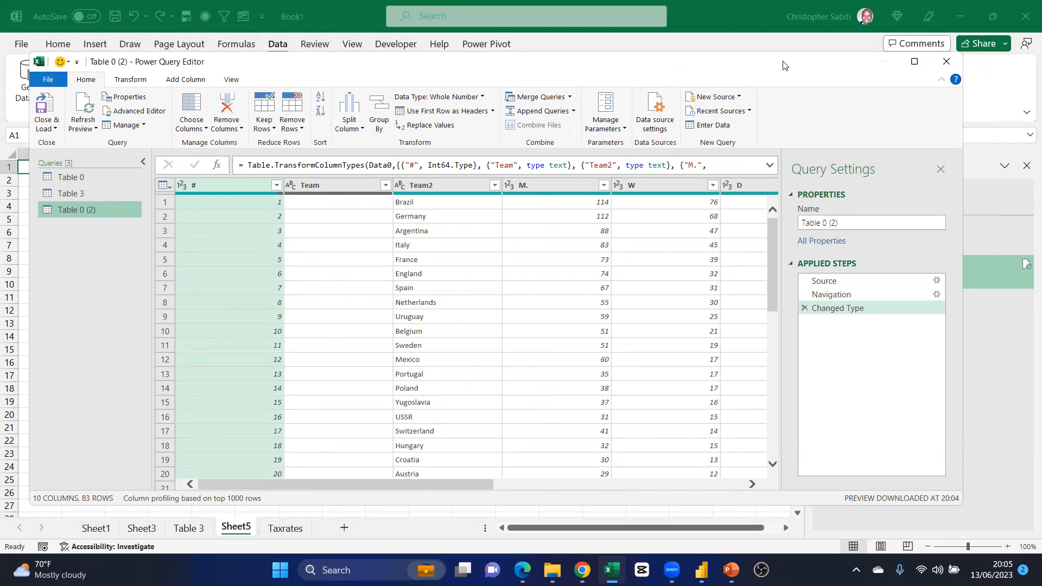
mouse_move(612, 570)
click(48, 128)
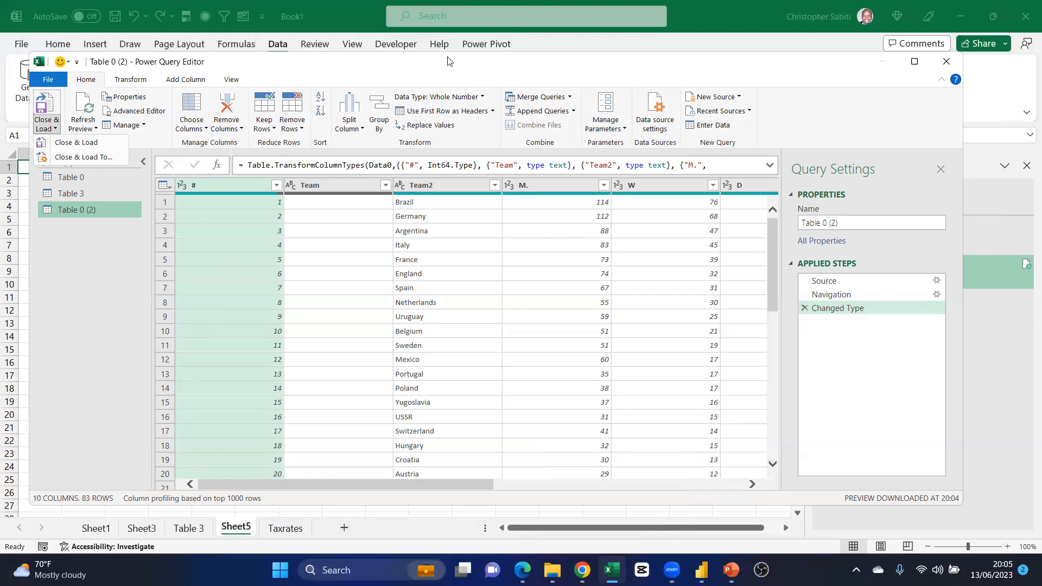
drag(448, 61, 467, 69)
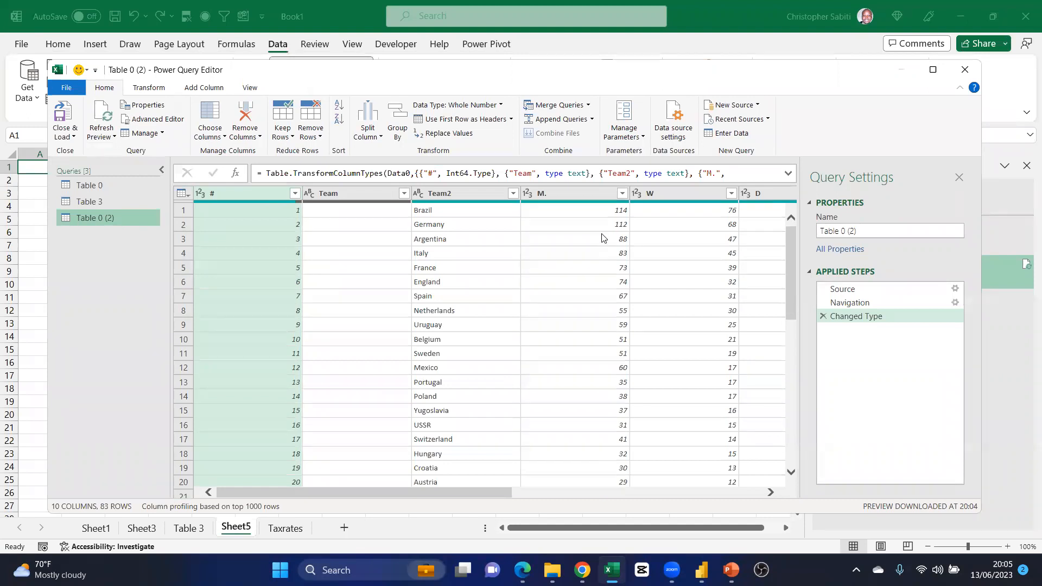
Look through the imported team rows and inspect the query's name property
scroll(498, 296, down, 7)
scroll(498, 296, up, 7)
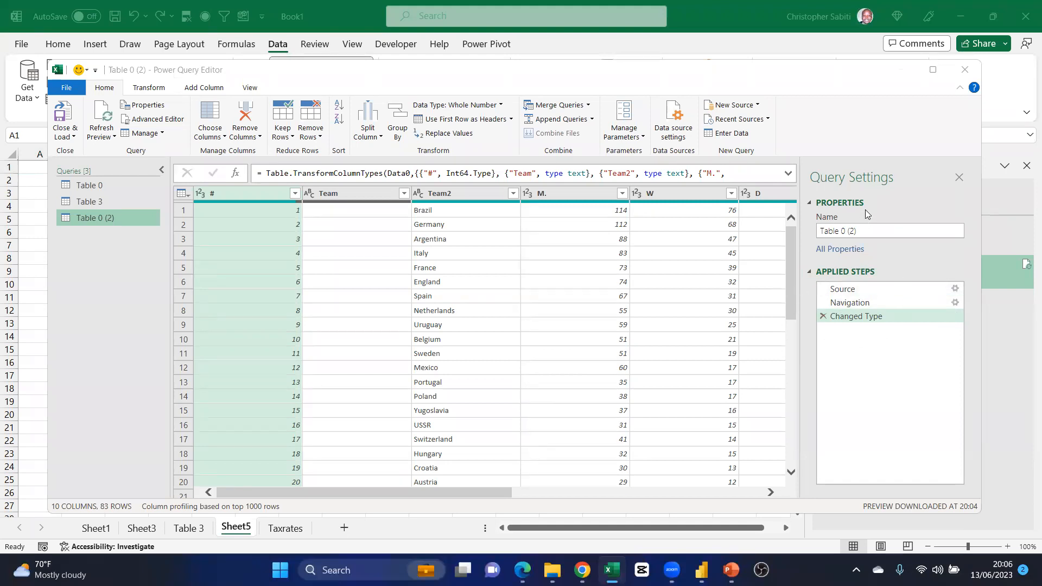
drag(863, 230, 818, 231)
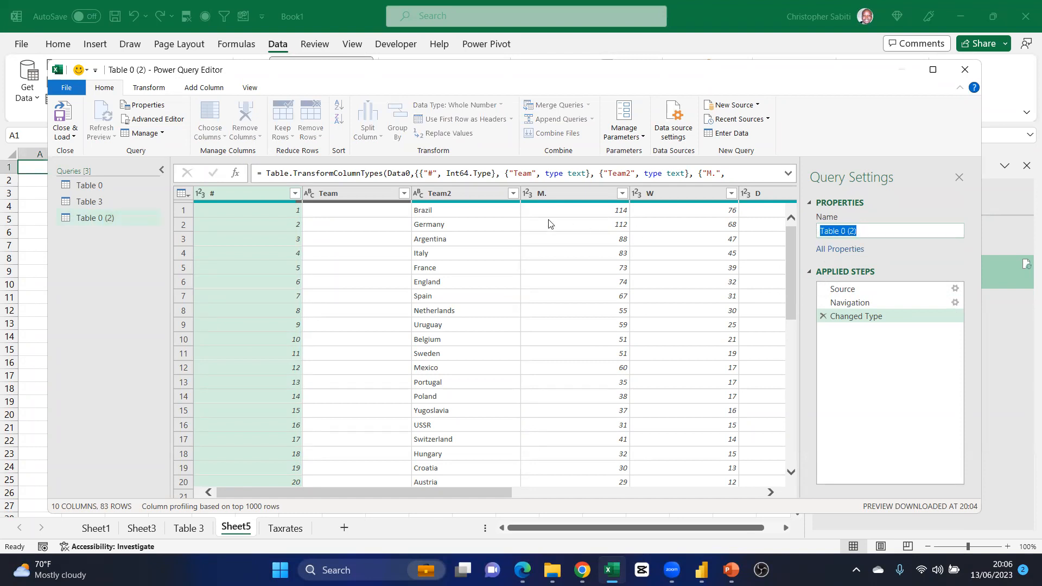
click(891, 199)
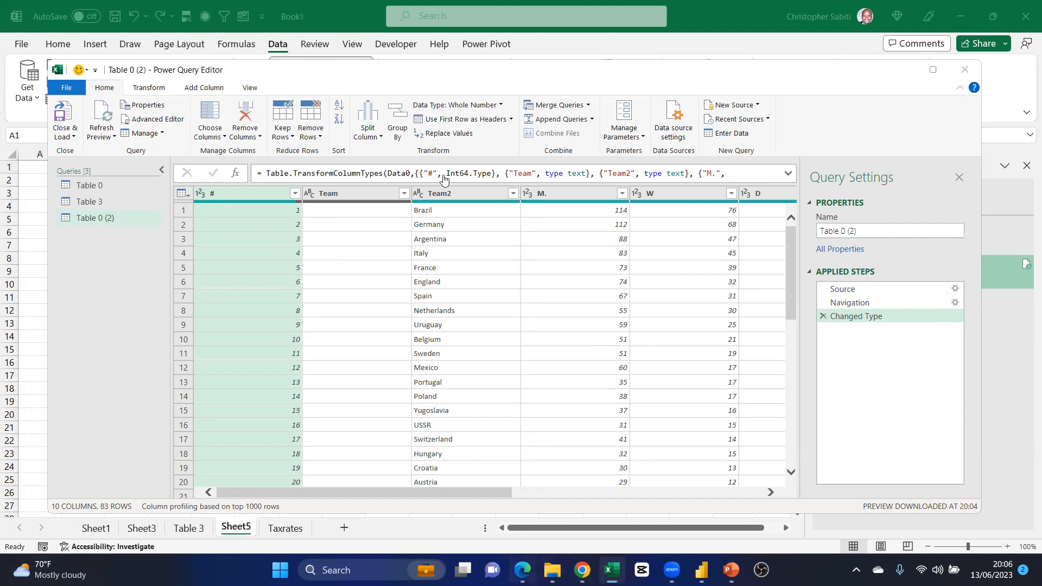
Switch to PowerQuery_PowerPivot_DAX.pdf in the browser, review the Query Editor page, and return to the Power Query Editor
key(alt+Tab)
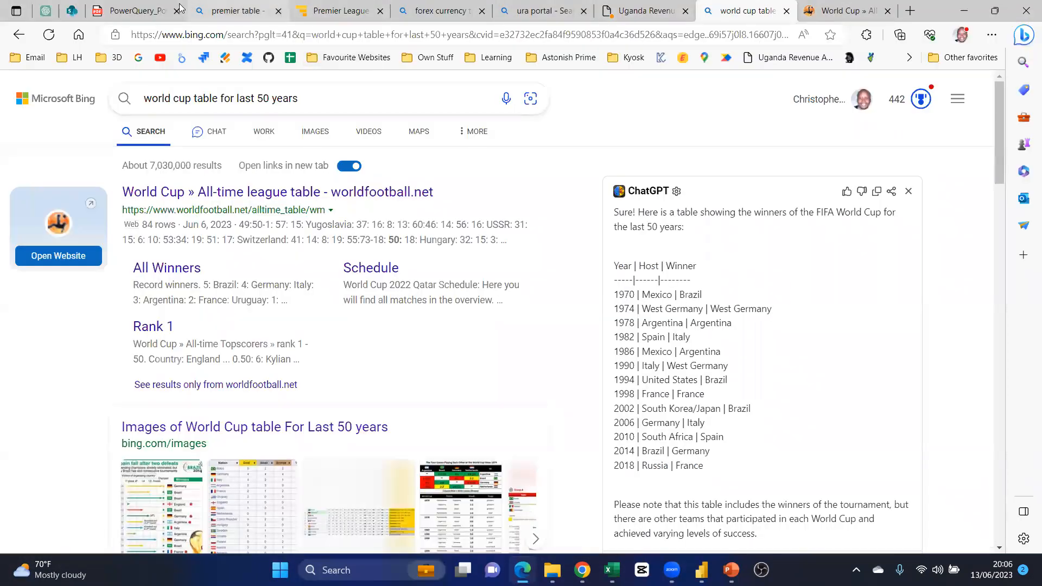
click(140, 12)
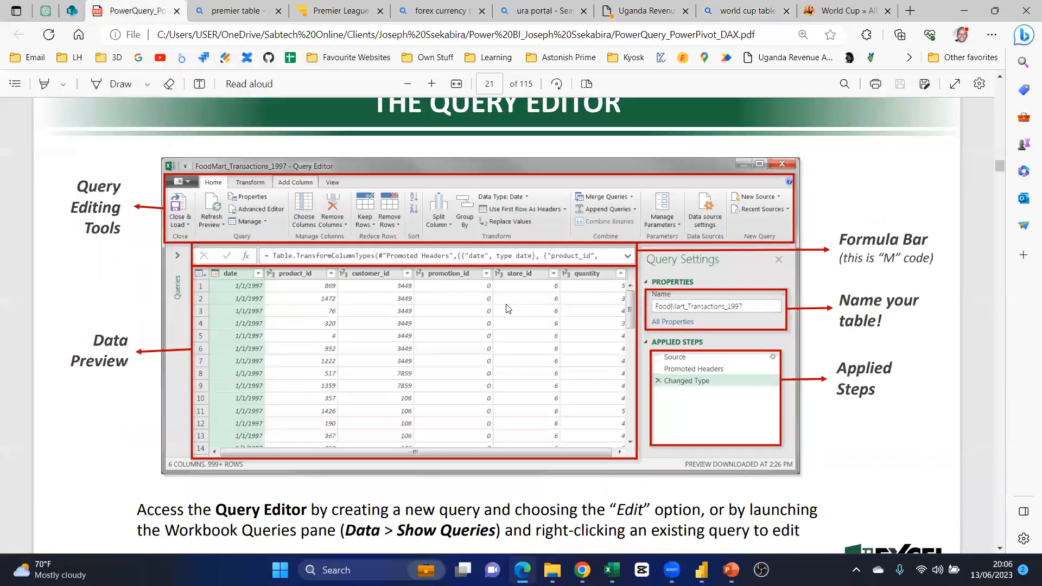
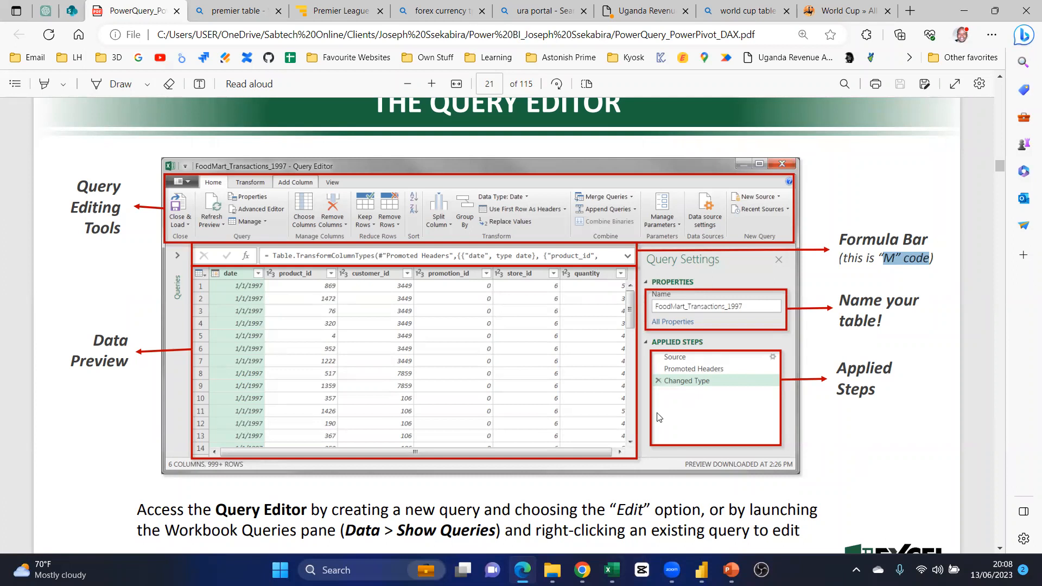
scroll(564, 391, down, 1)
scroll(569, 374, up, 3)
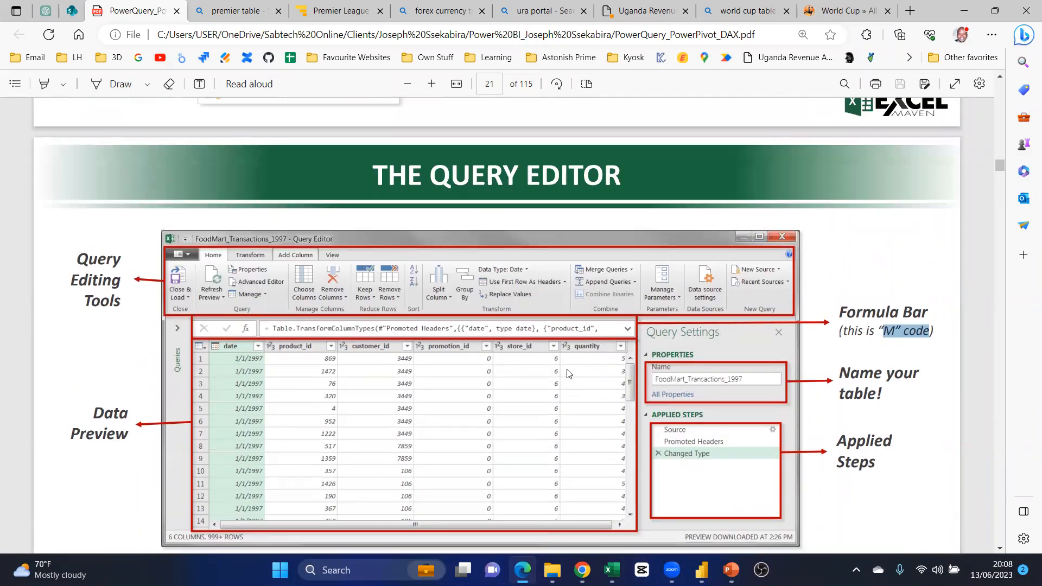
key(alt+Tab)
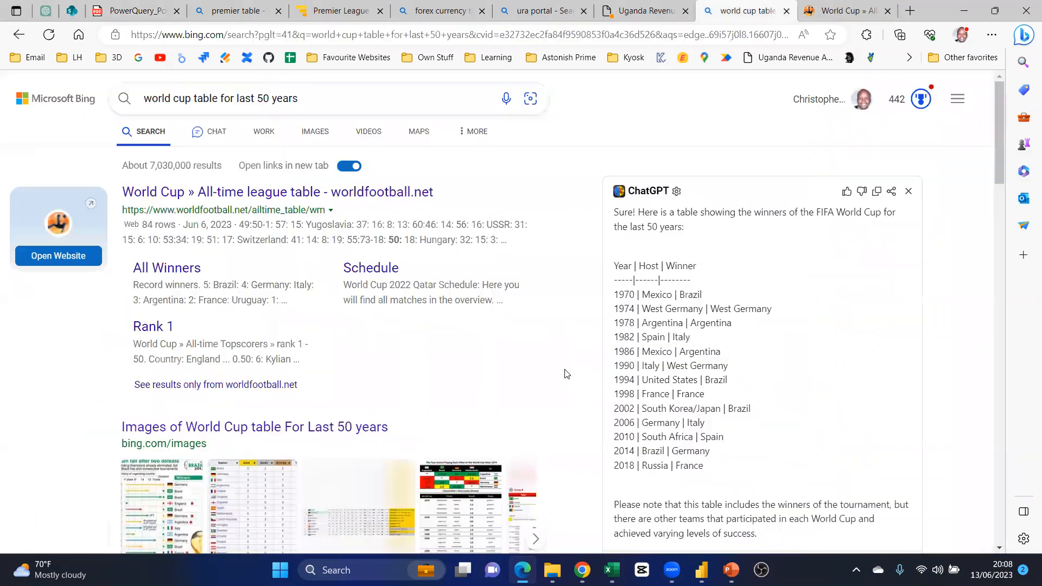
key(alt+Tab)
key(Tab)
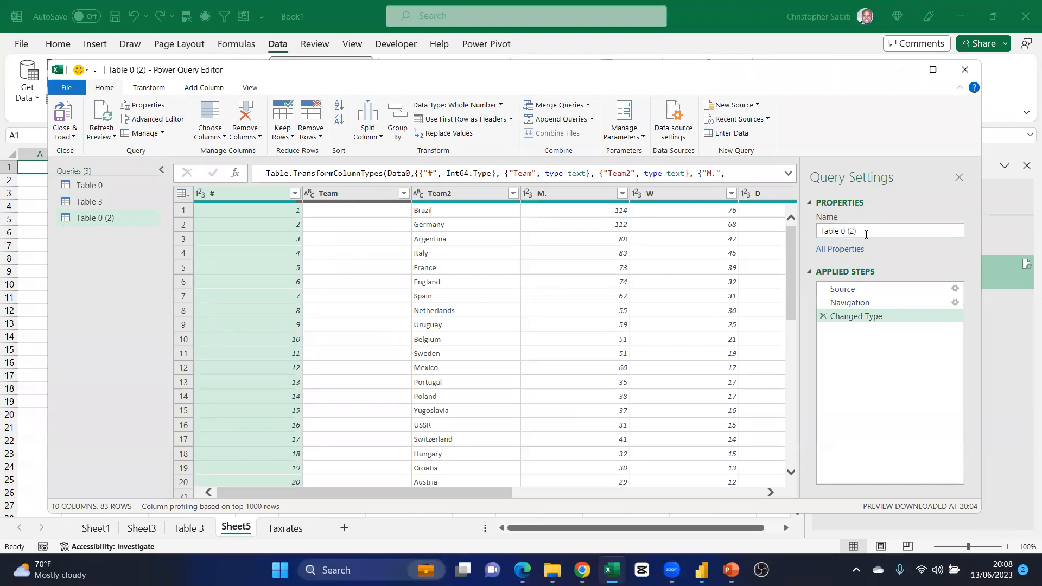
Rename the Table 0 (2) query as World cup
click(823, 233)
text(W)
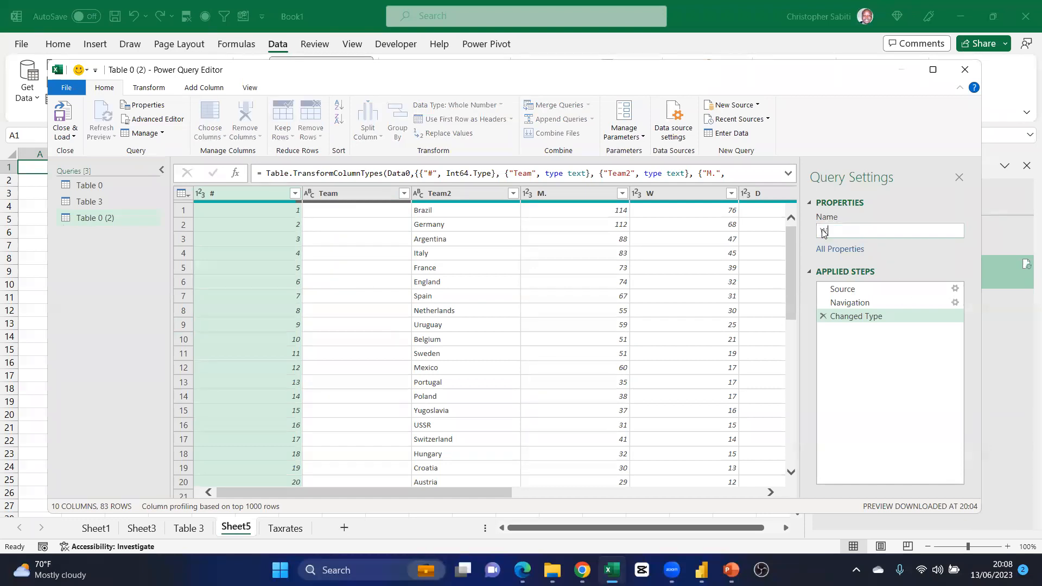
text(orld cup)
key(Return)
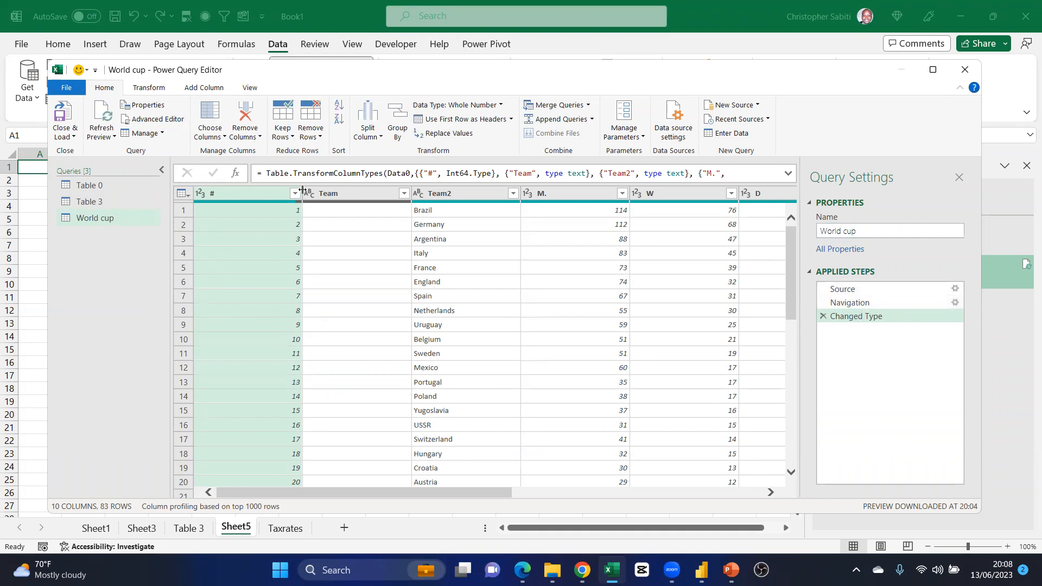
Rename the # column as Rank
double_click(220, 194)
text(Rank)
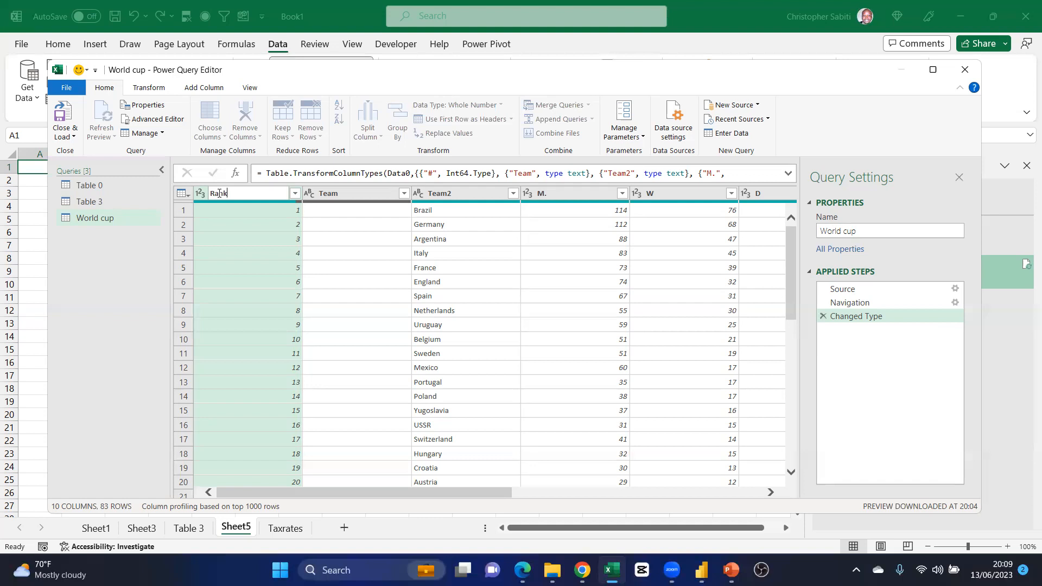
key(Return)
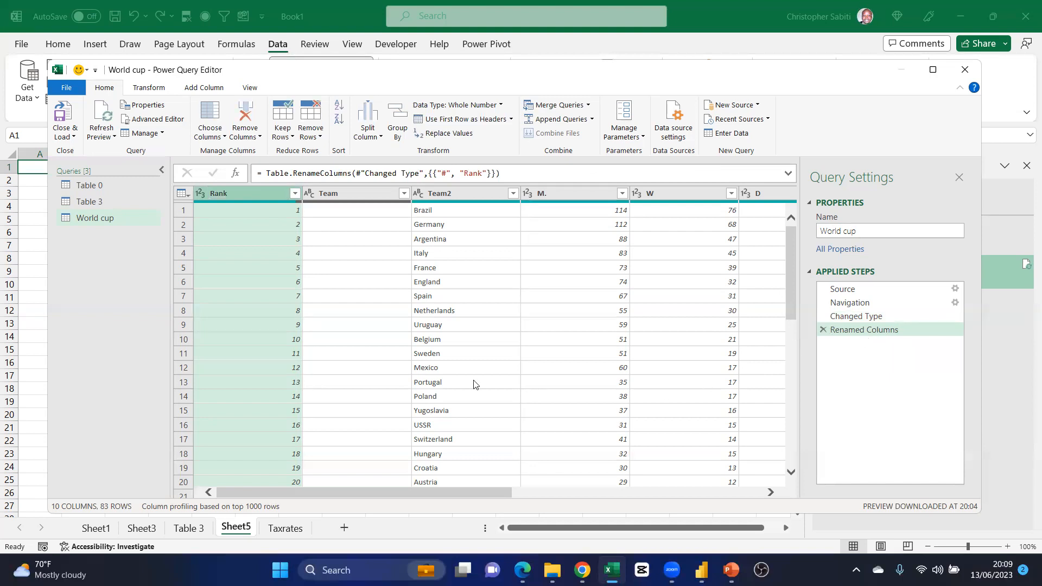
Compare the Team and Team2 columns and remove the empty Team column
click(352, 194)
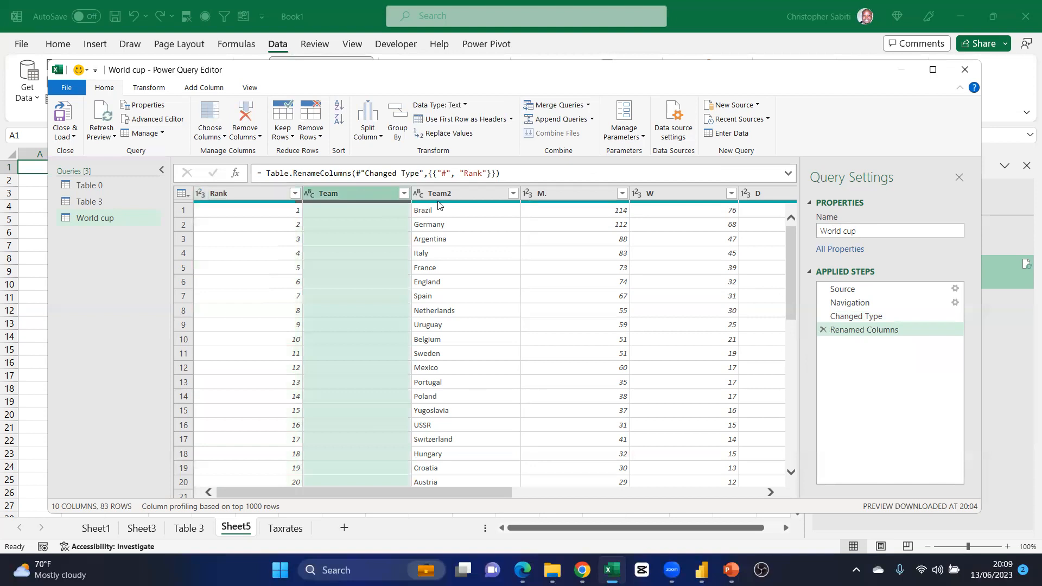
click(450, 197)
scroll(437, 283, down, 4)
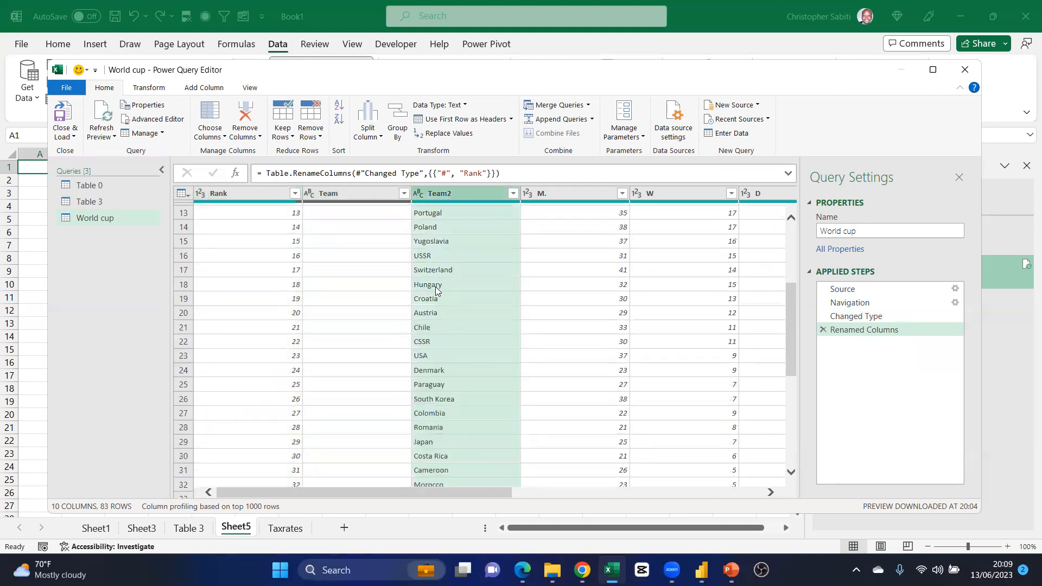
scroll(426, 304, up, 4)
click(339, 195)
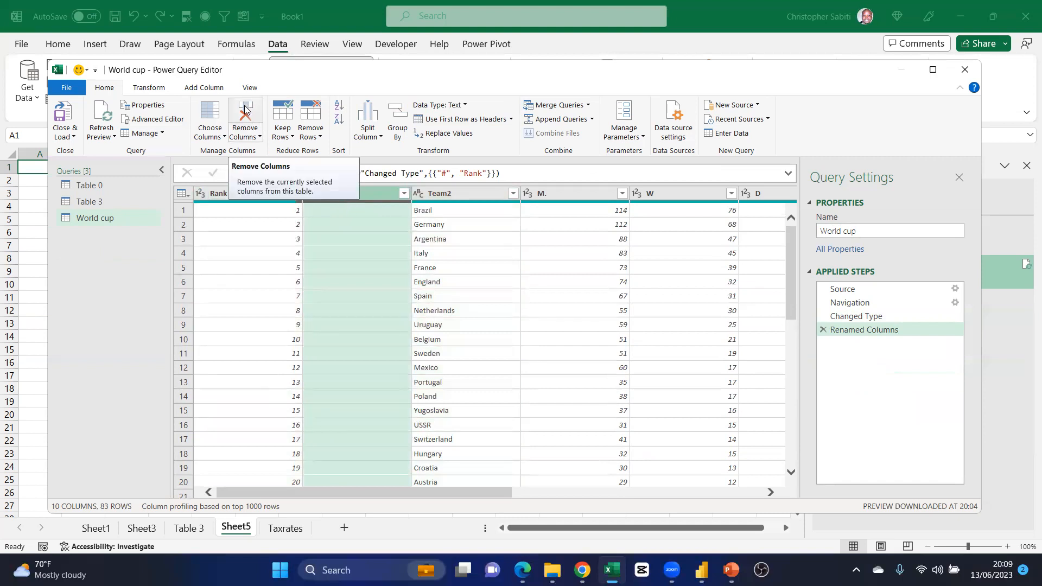
click(260, 138)
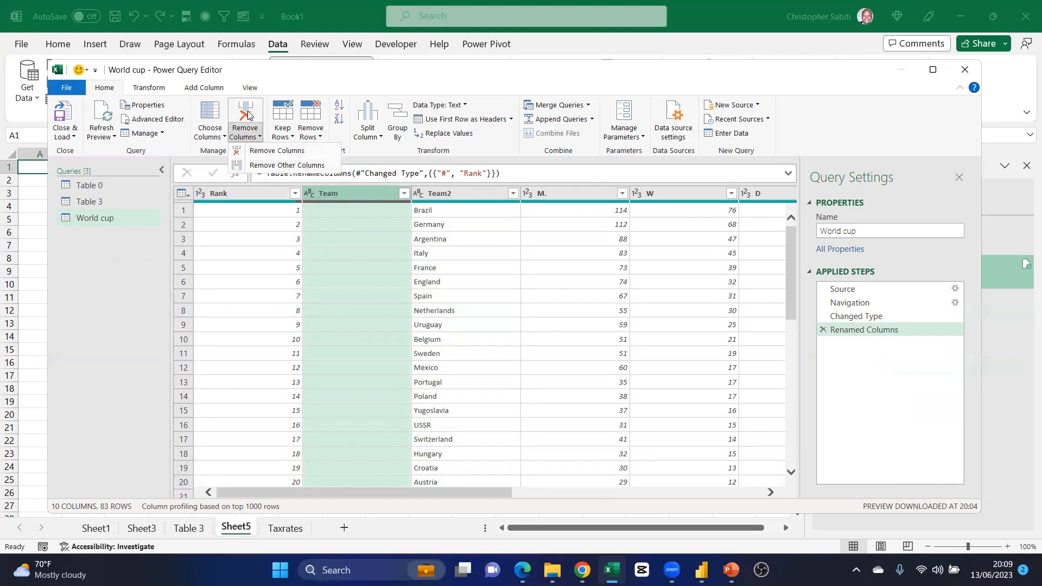
click(277, 151)
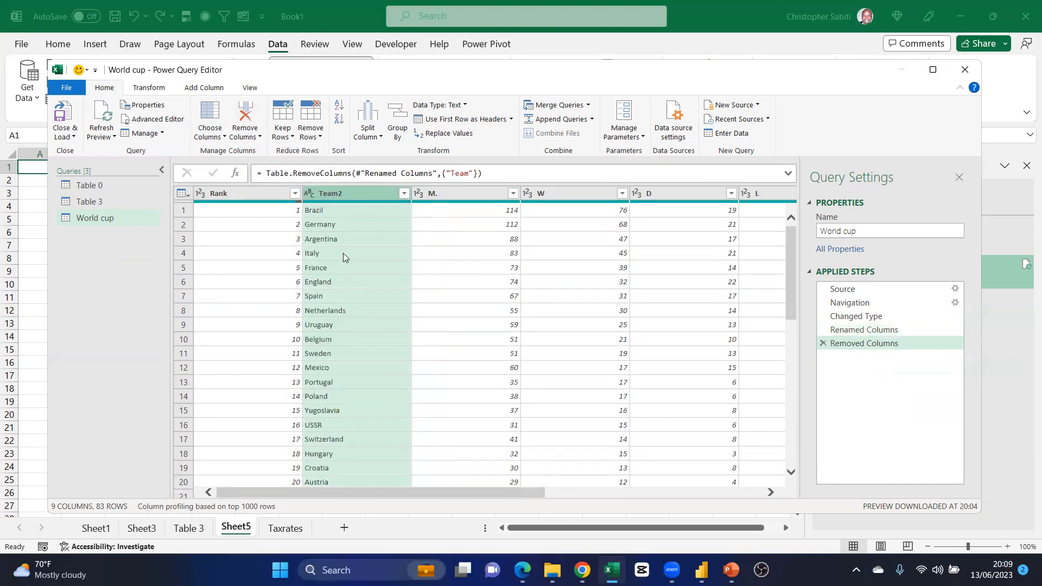
Review the table at each applied step, inspect the Source step's web URL settings, and return to Removed Columns
click(856, 318)
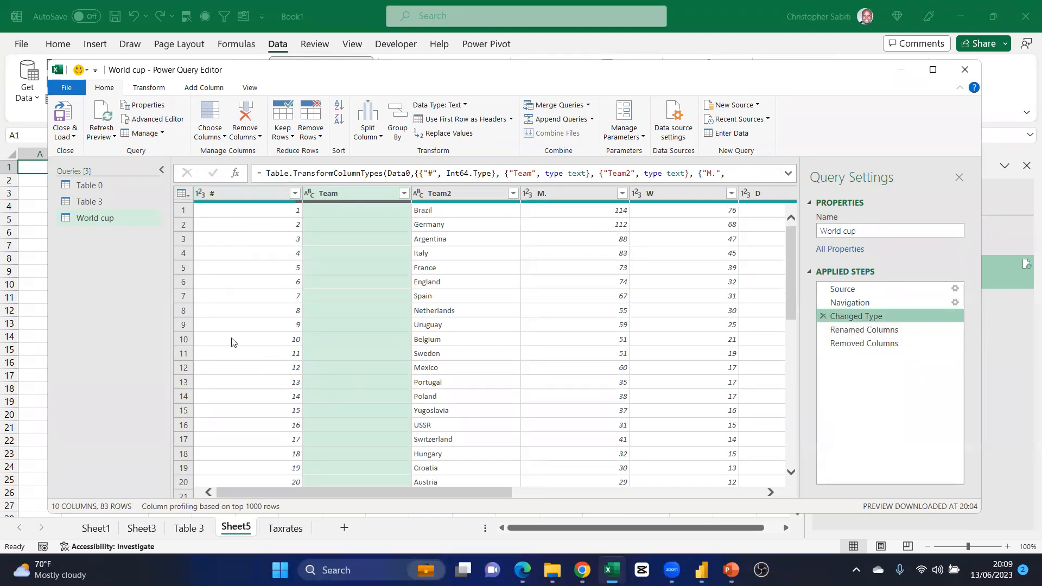
click(872, 329)
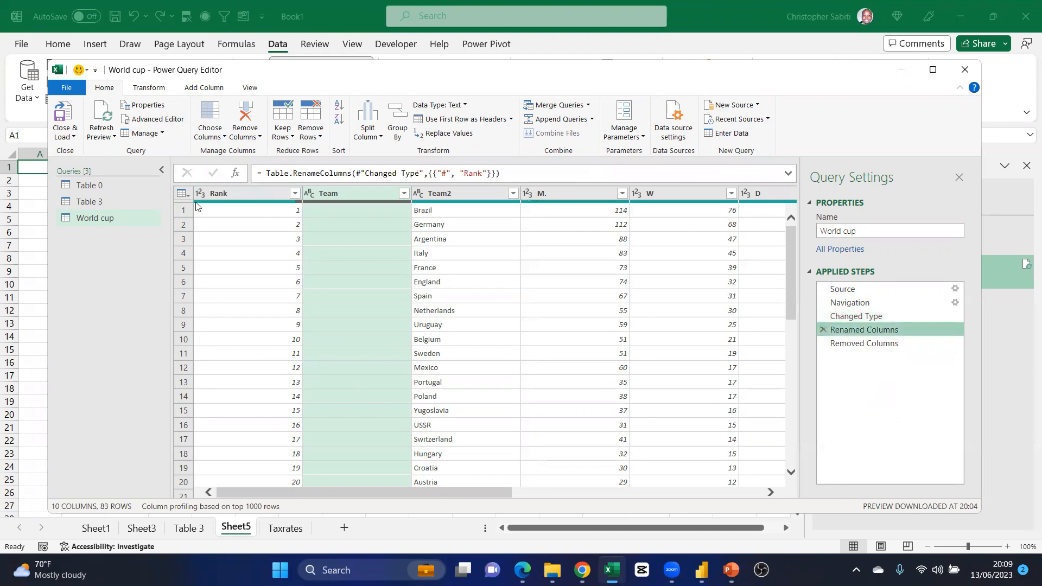
click(898, 343)
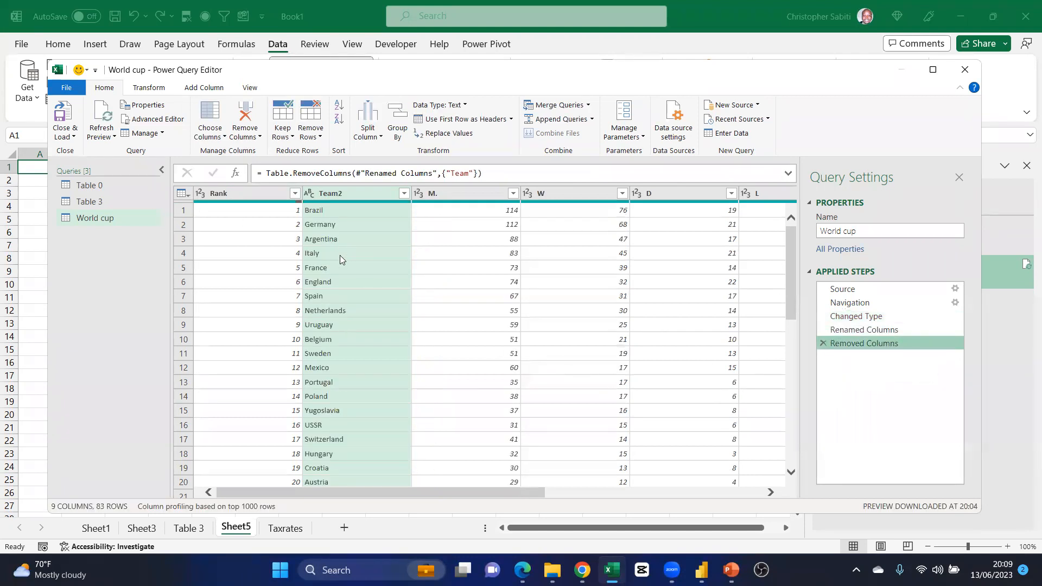
click(847, 287)
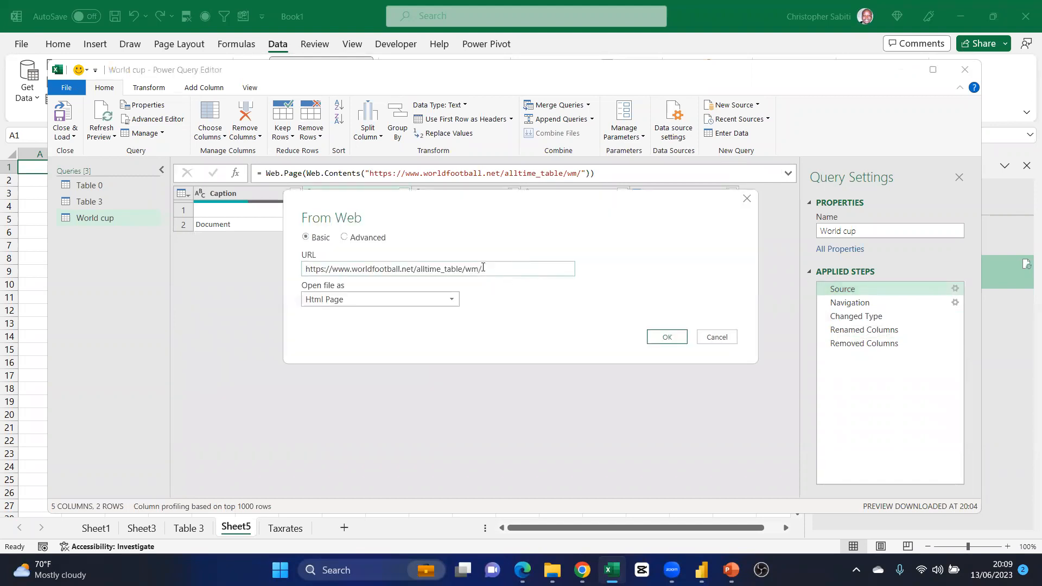
drag(483, 269, 280, 283)
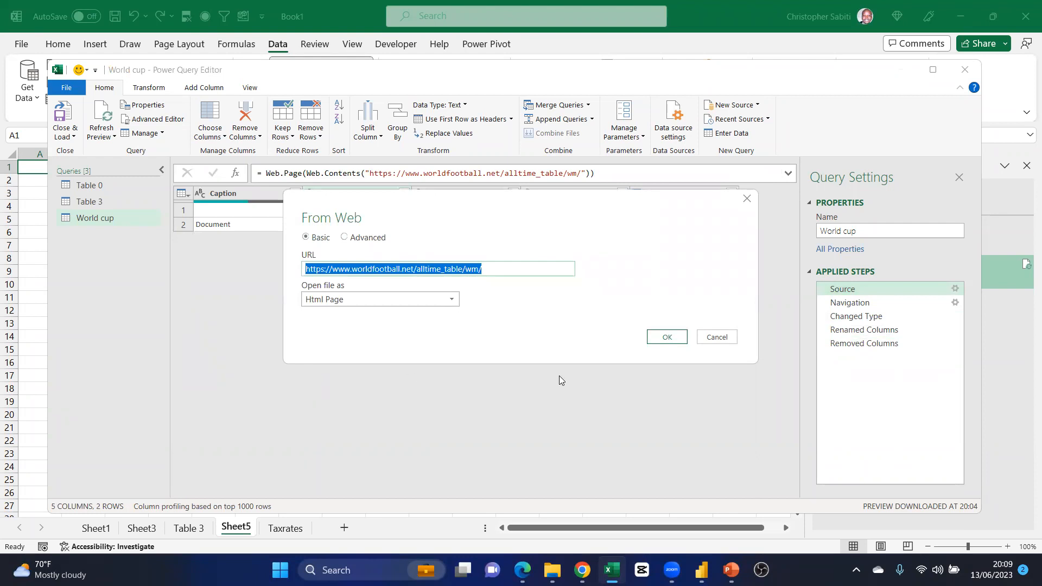
click(732, 338)
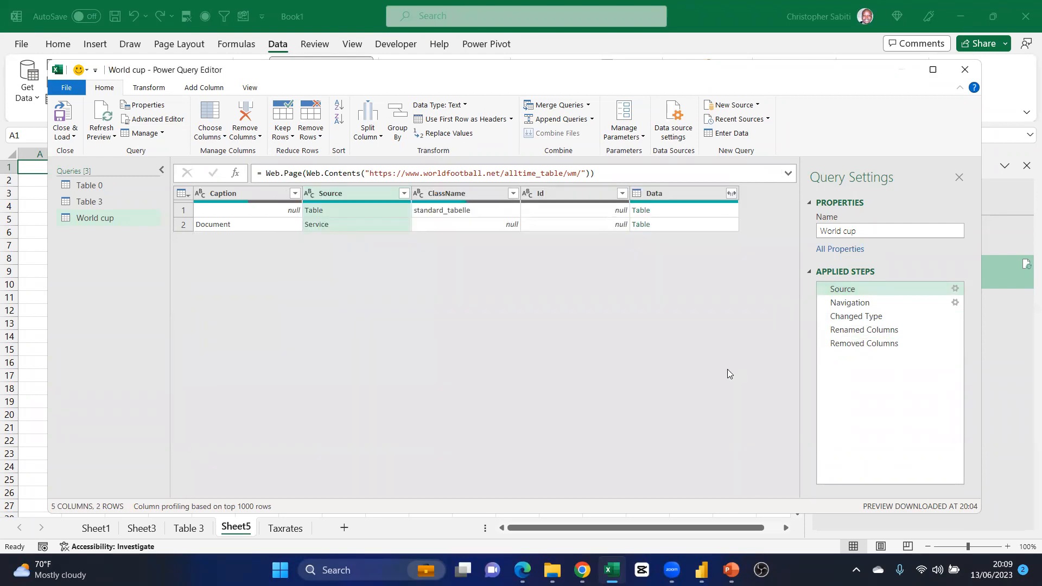
click(871, 346)
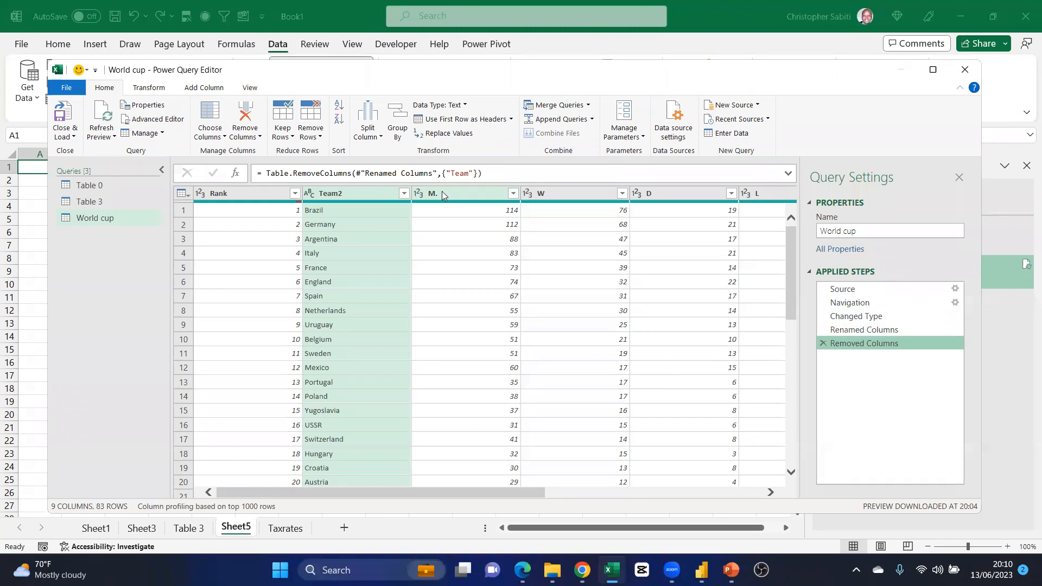
Rename the W, D and L columns as Win, Draw and Loss
click(549, 194)
double_click(550, 194)
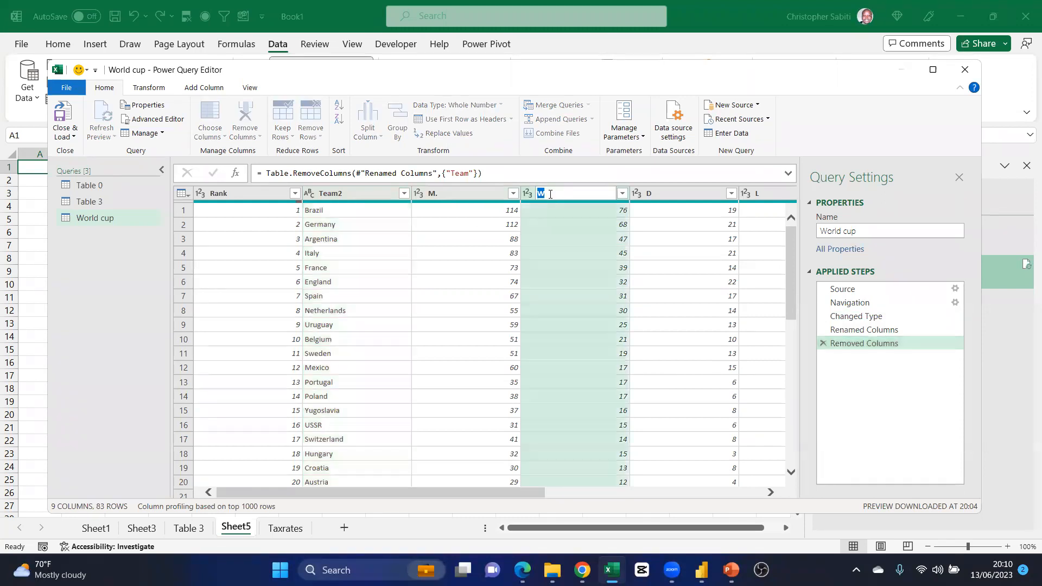
text(Win)
double_click(670, 195)
text(Draw)
double_click(771, 190)
text(Loss)
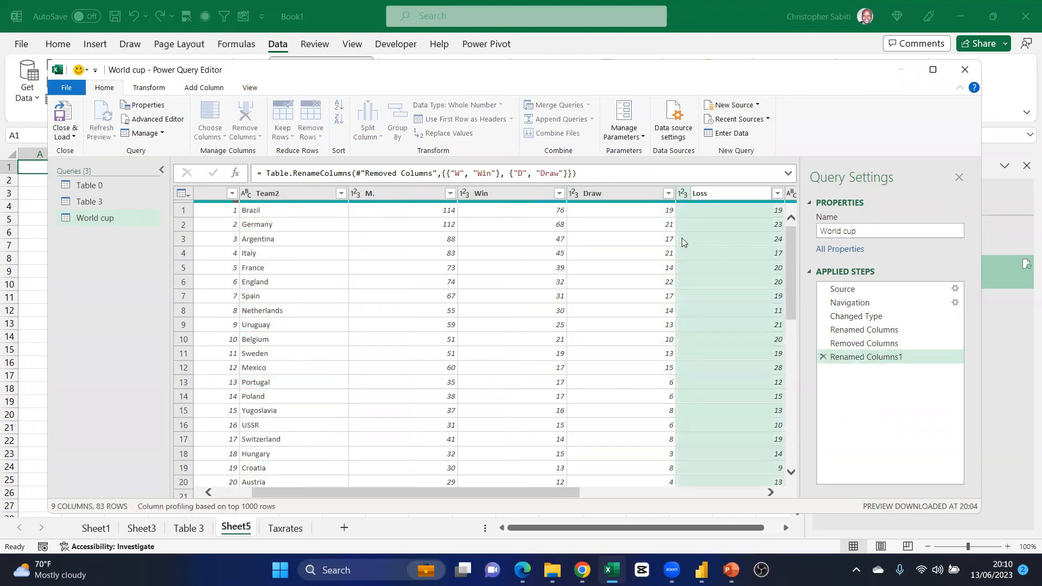
click(682, 239)
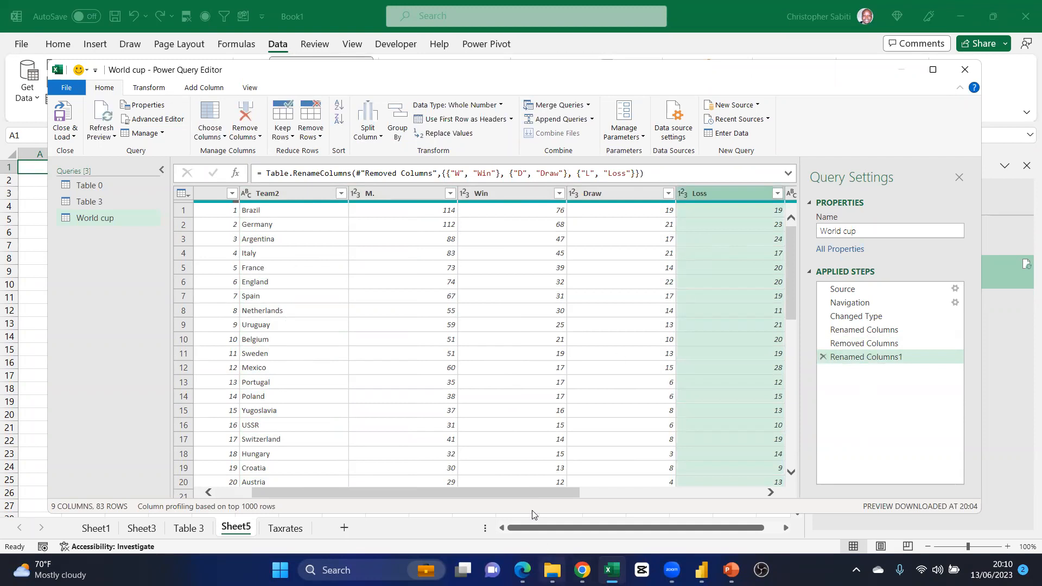
Review the World cup table's rows and columns, including the Team2 filter values and the goals, Dif and Pt. columns
drag(531, 494, 435, 479)
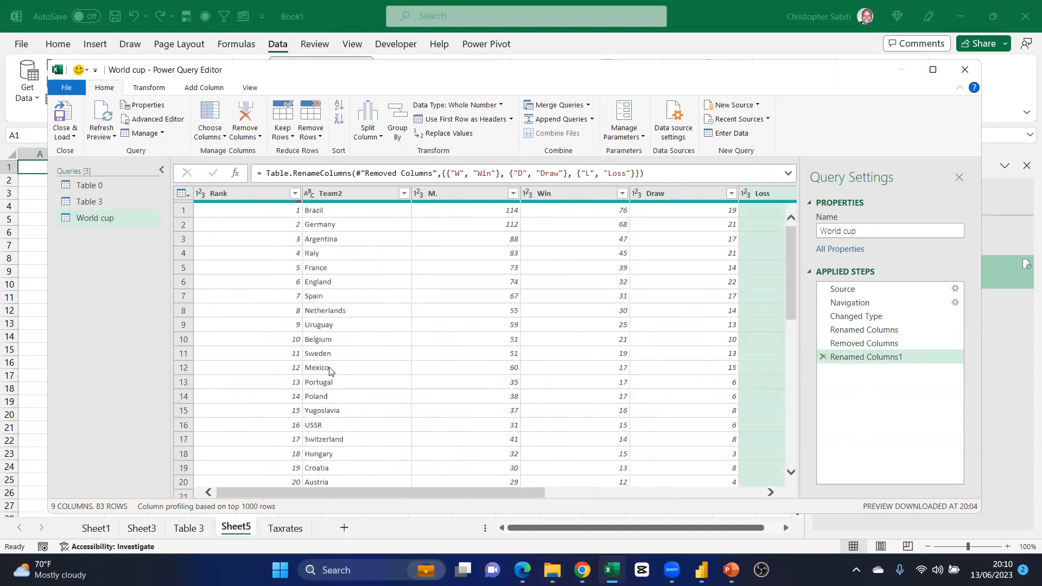
scroll(333, 371, down, 10)
scroll(333, 371, down, 5)
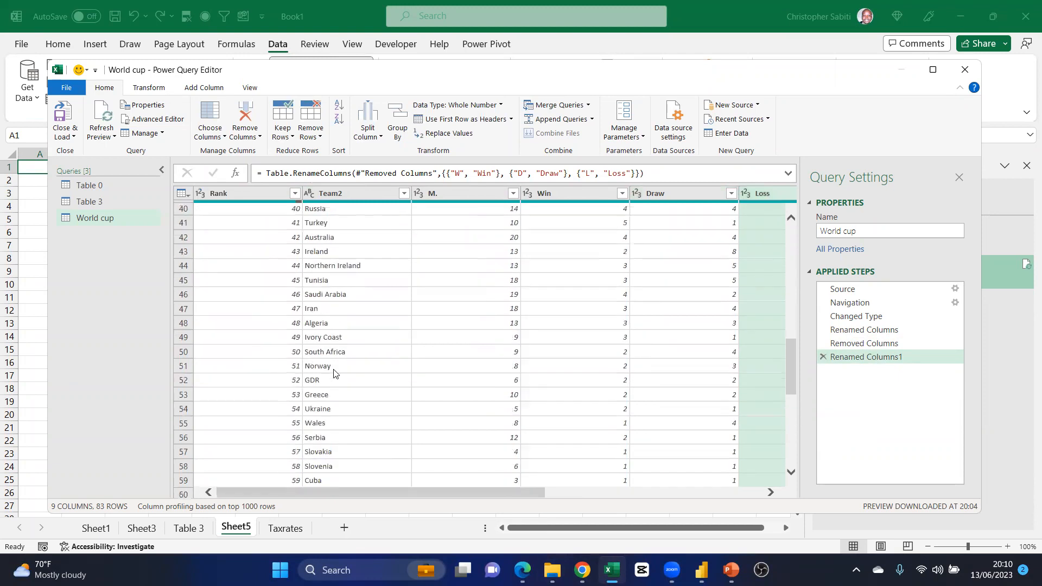
click(404, 193)
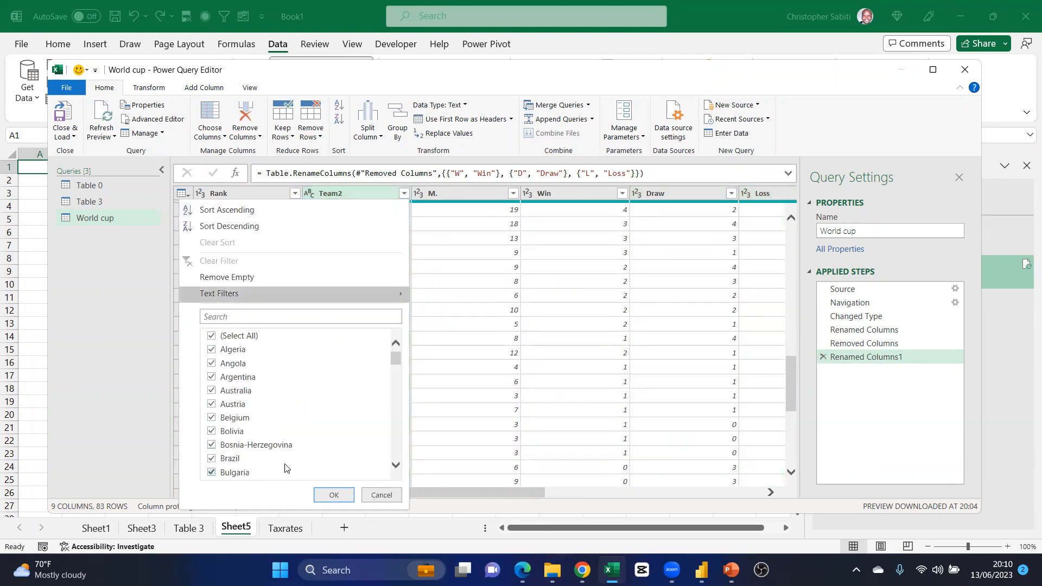
click(455, 328)
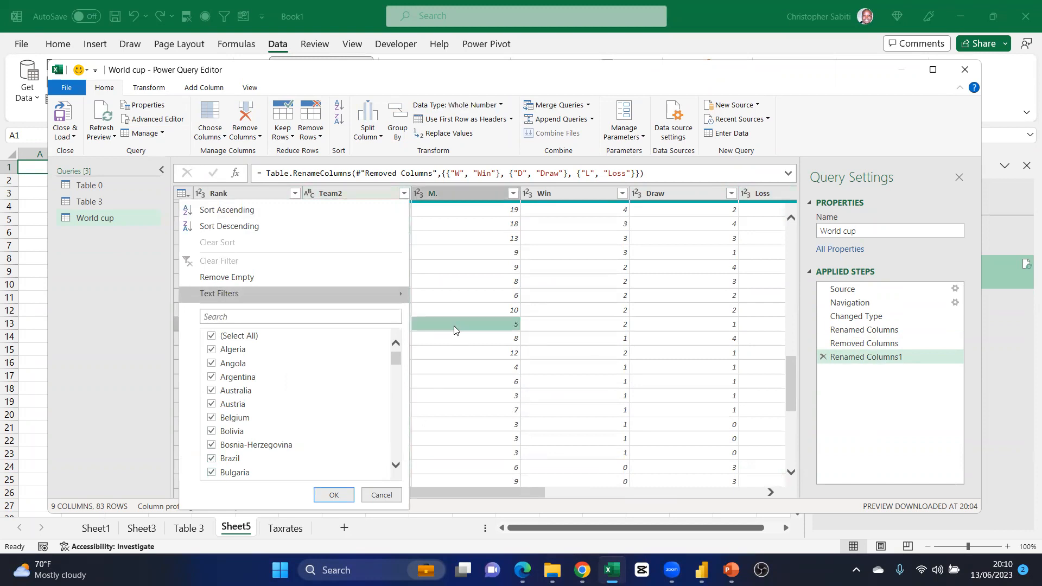
scroll(389, 352, down, 3)
scroll(380, 348, down, 4)
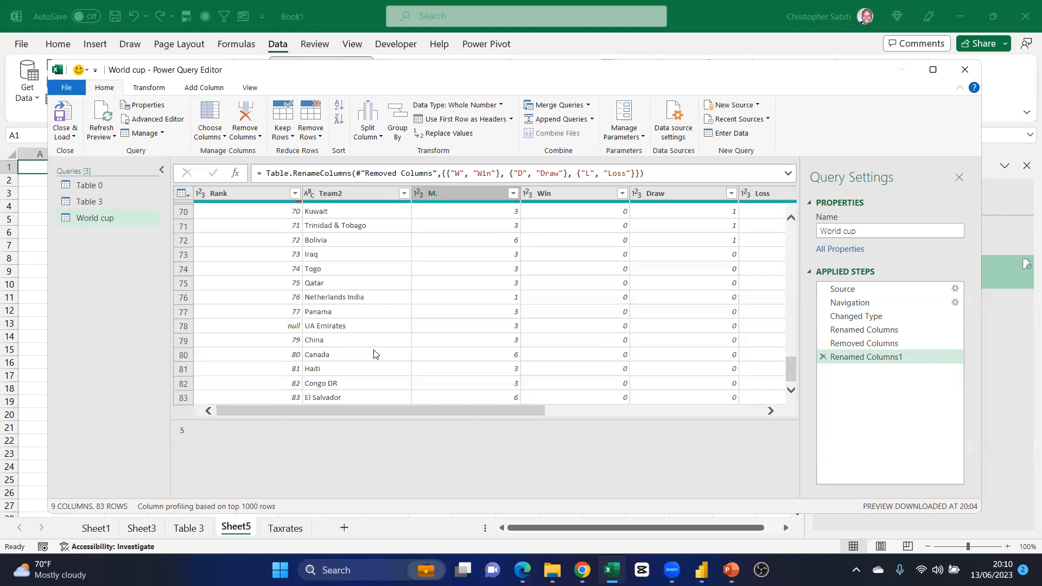
mouse_move(434, 412)
mouse_down()
mouse_move(486, 395)
mouse_move(614, 386)
mouse_move(378, 424)
mouse_move(698, 391)
mouse_up()
scroll(624, 304, up, 6)
scroll(628, 313, up, 6)
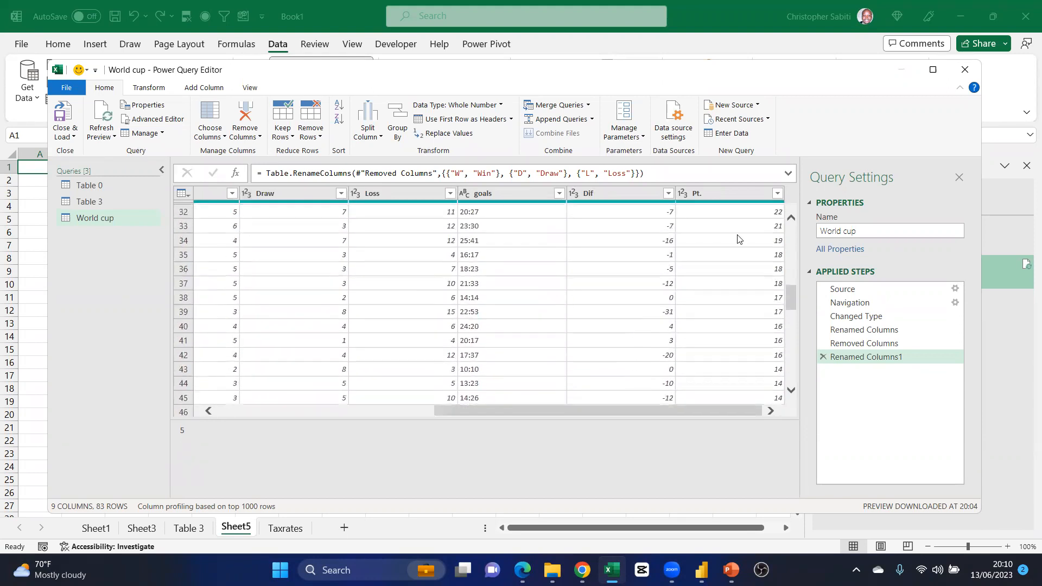
Expand the formula bar and edit the Renamed Columns1 formula so that column L is renamed as Left
click(789, 174)
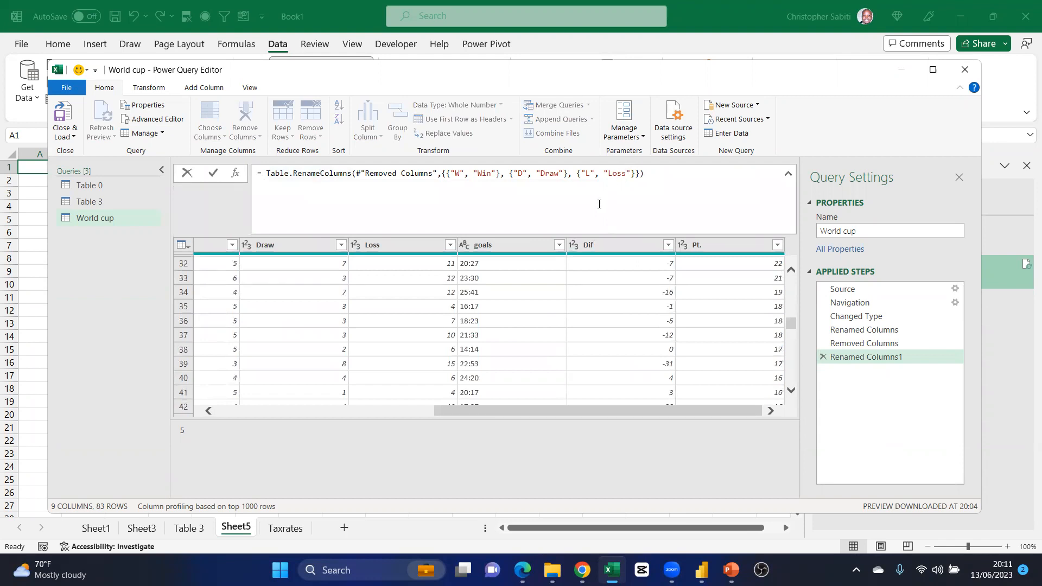
click(618, 173)
double_click(622, 174)
text(Left)
key(End)
click(212, 175)
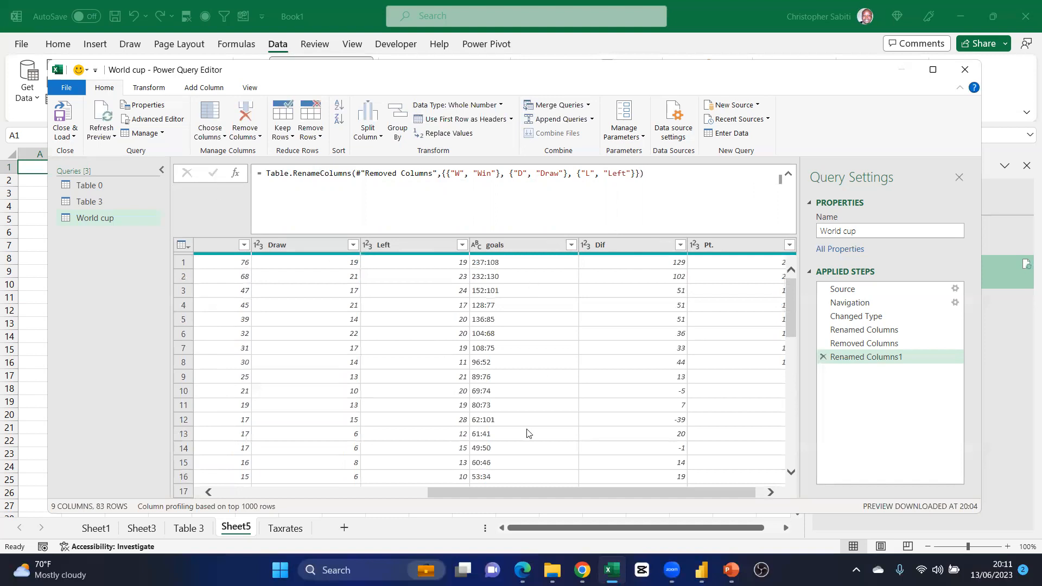
click(387, 245)
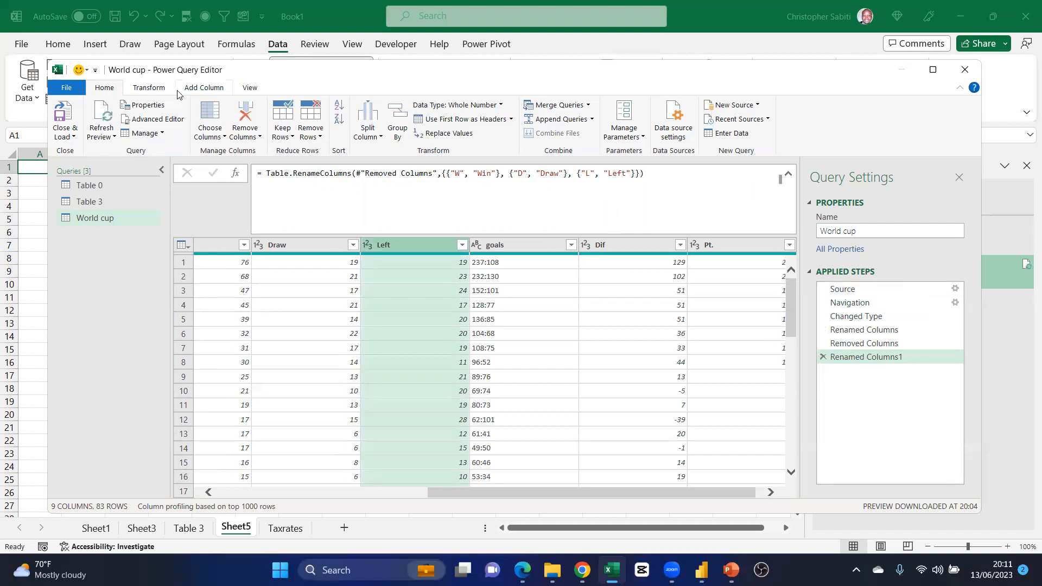
Open the Advanced Editor for the World cup query, reposition it and widen it to show more of the code
click(257, 91)
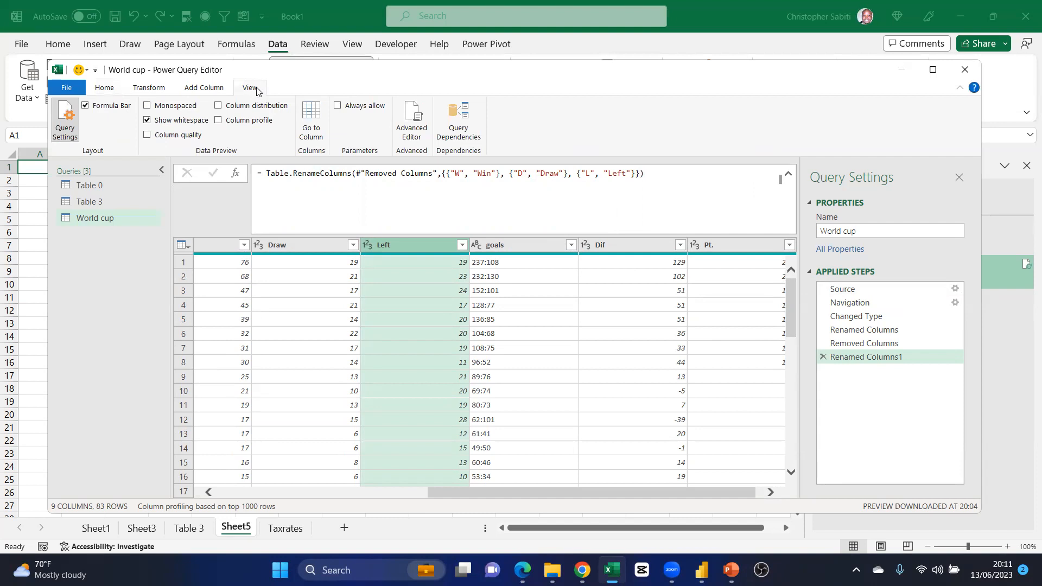
click(417, 121)
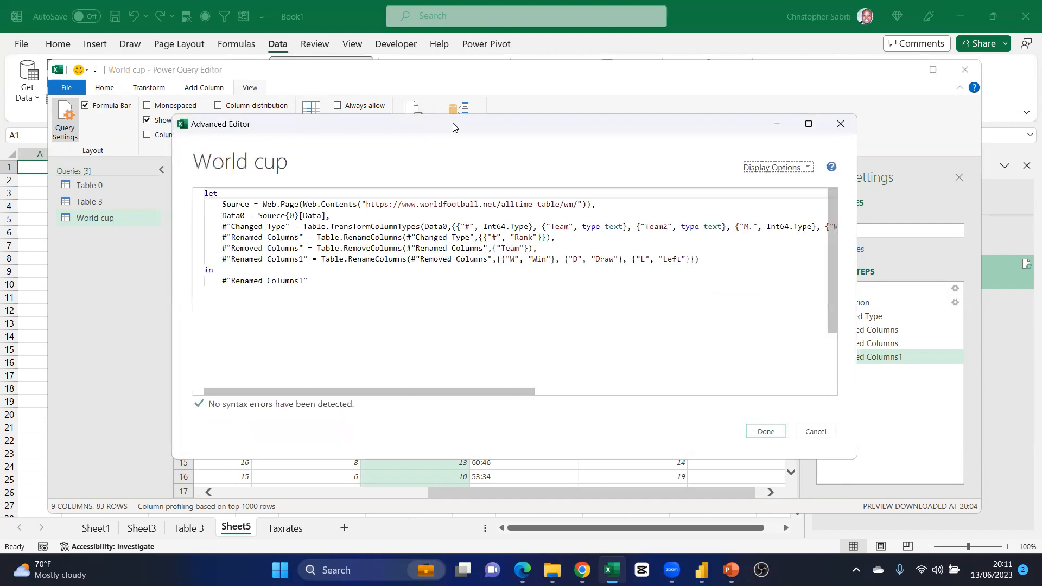
drag(454, 126, 409, 113)
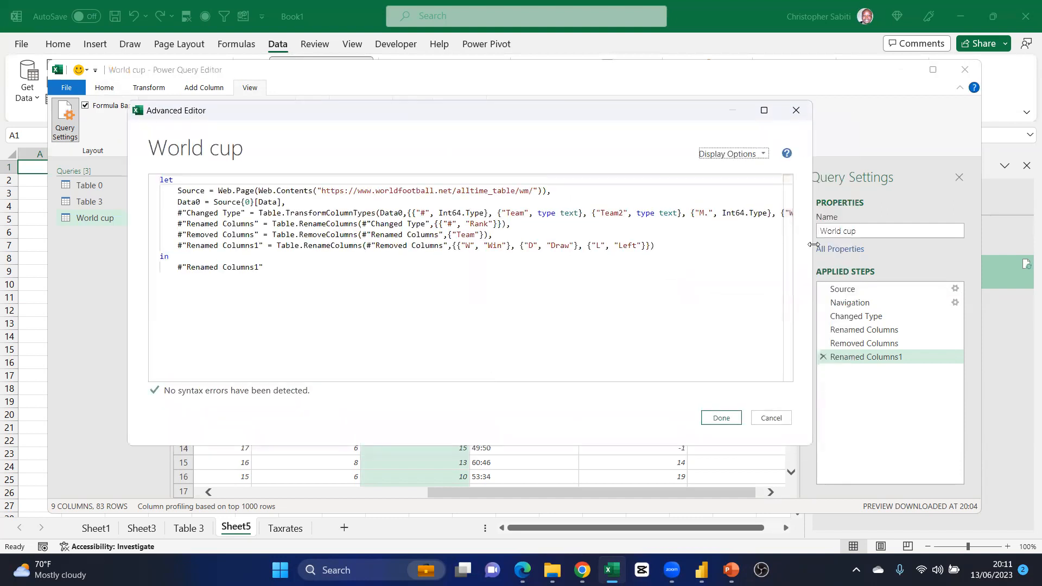
drag(813, 244, 970, 258)
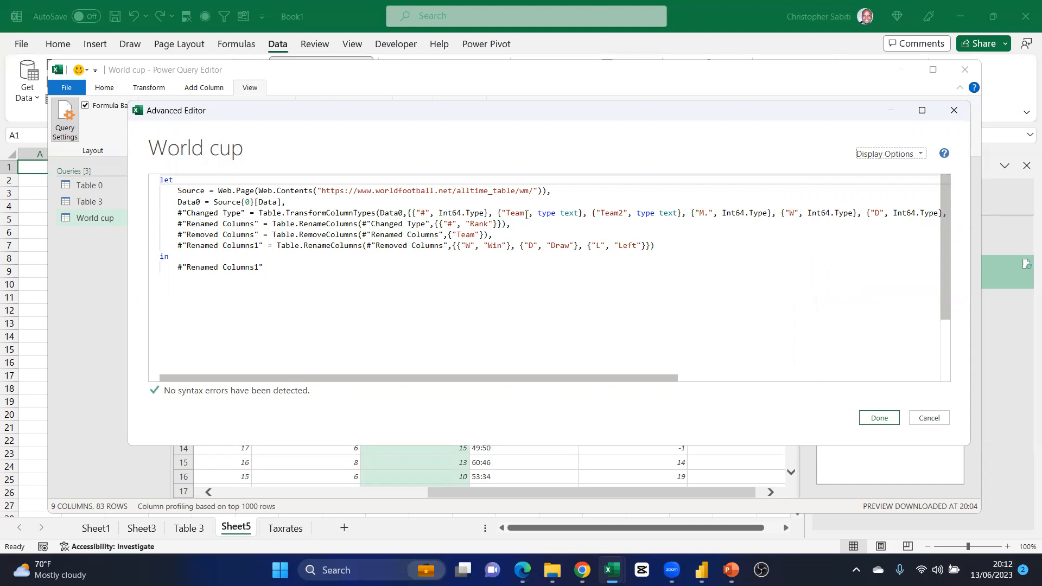
Examine the query's M code, including the source URL, column types and rename steps, and close the Advanced Editor
drag(525, 214, 519, 212)
click(557, 213)
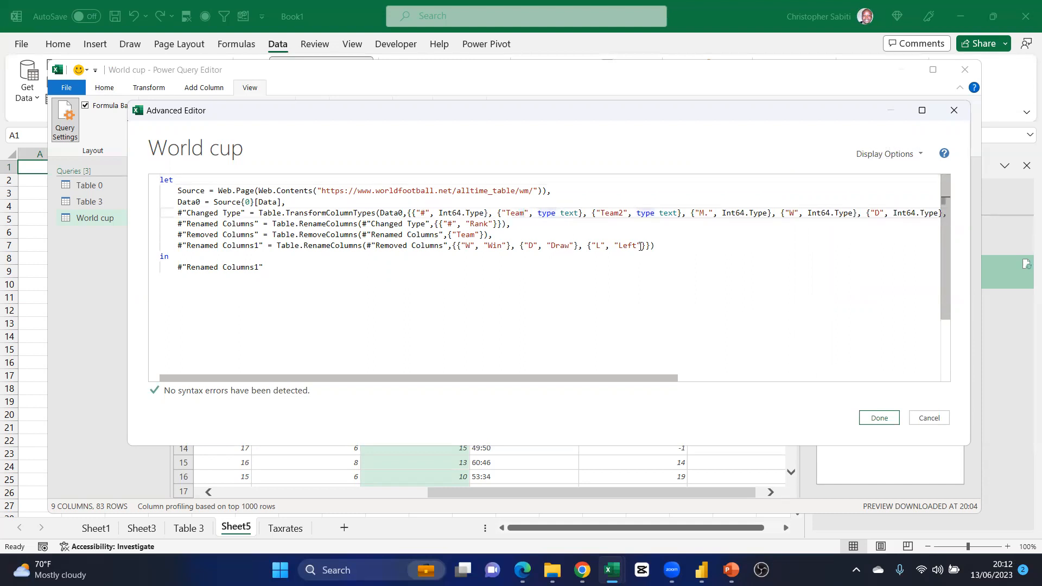
drag(637, 245, 619, 235)
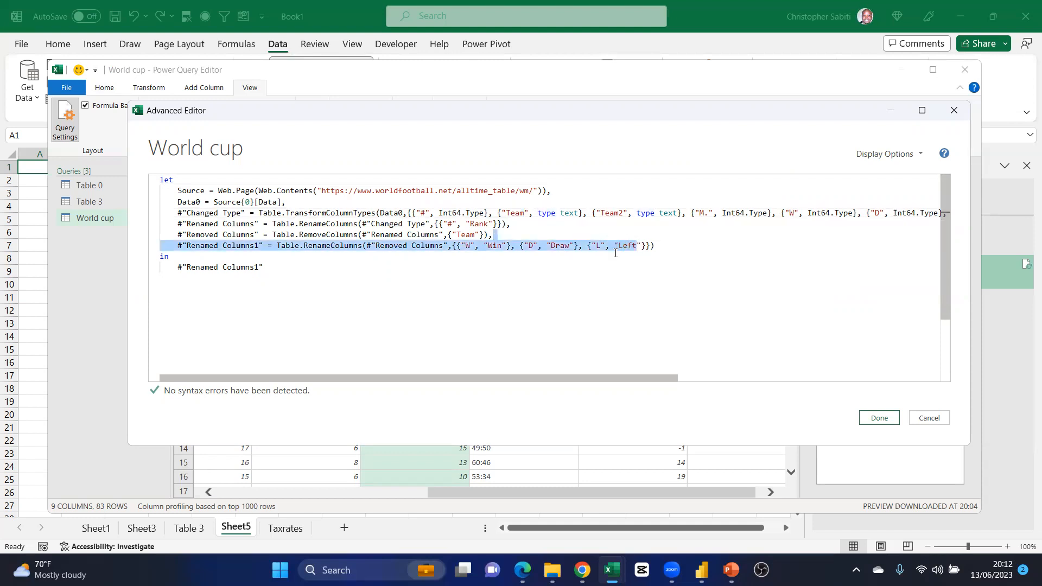
click(627, 263)
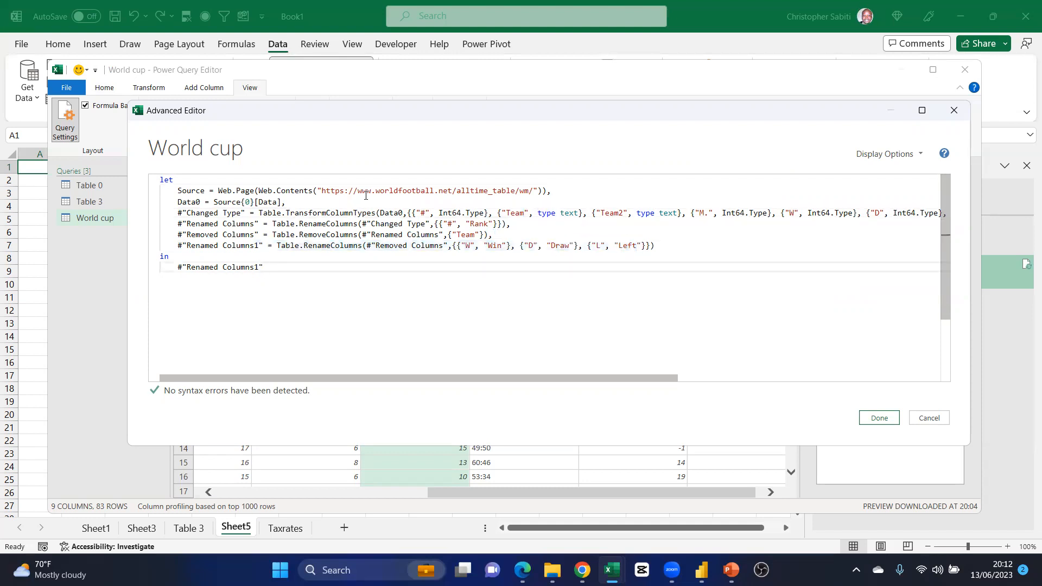
drag(537, 190, 321, 187)
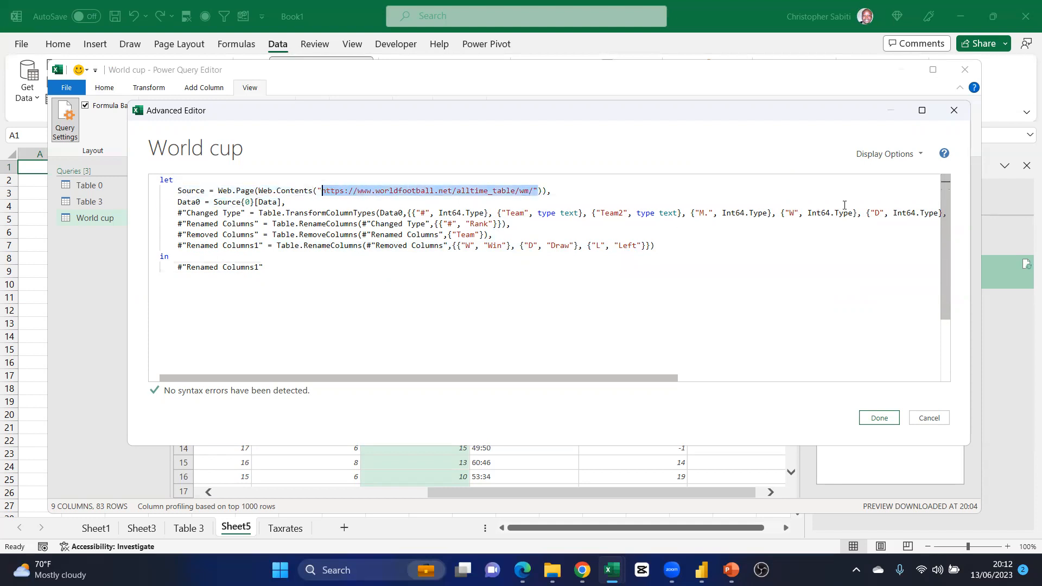
click(326, 243)
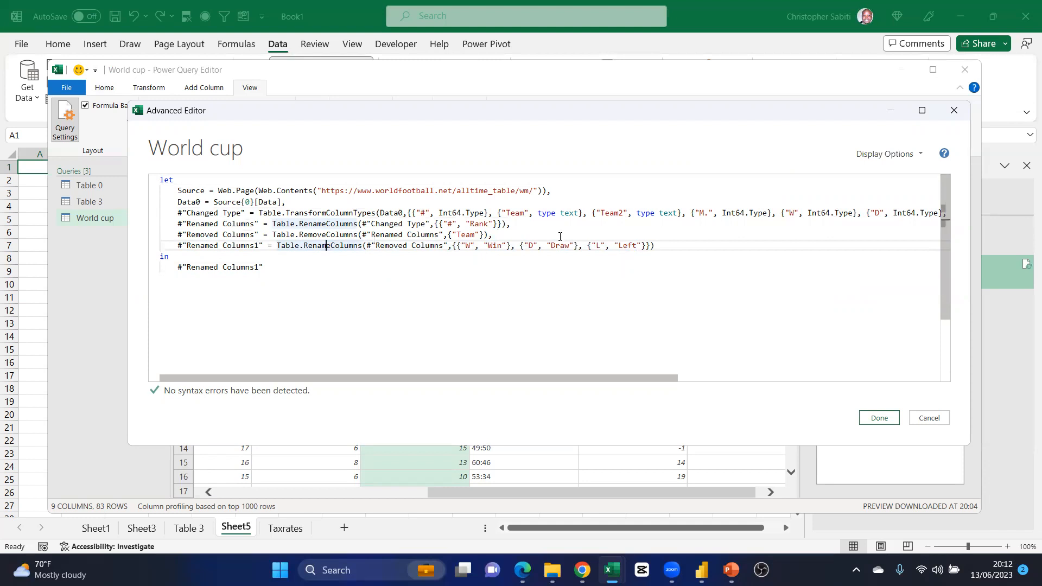
click(522, 235)
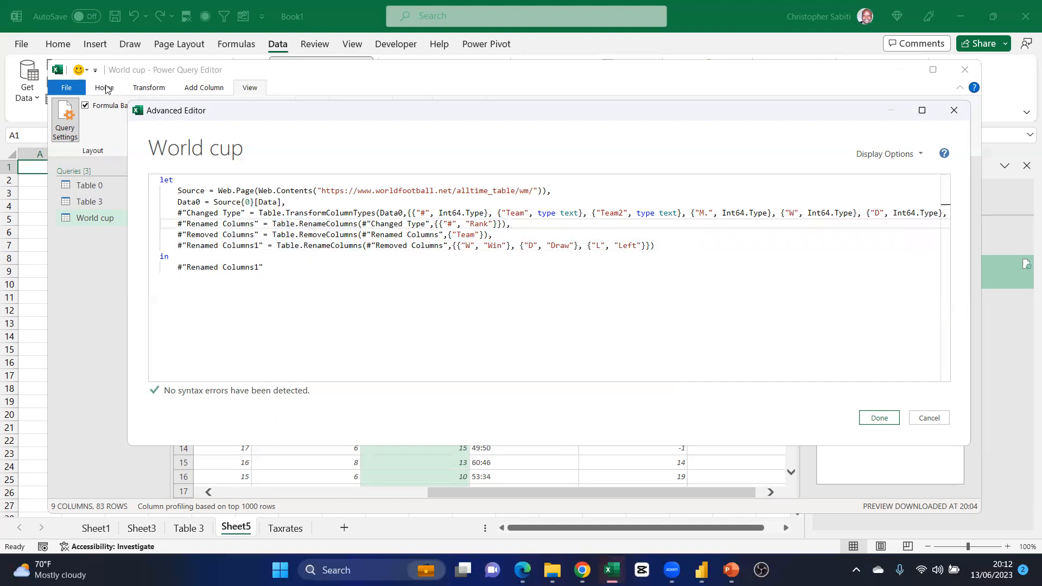
click(880, 418)
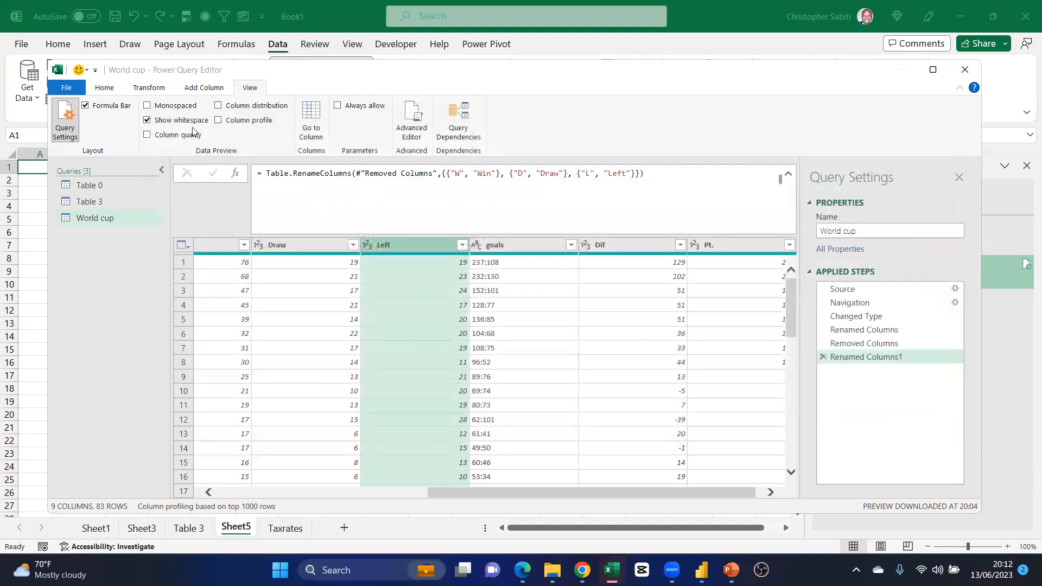
Collapse the formula bar, show the column transformation commands and dismiss the custom data types tip
click(785, 174)
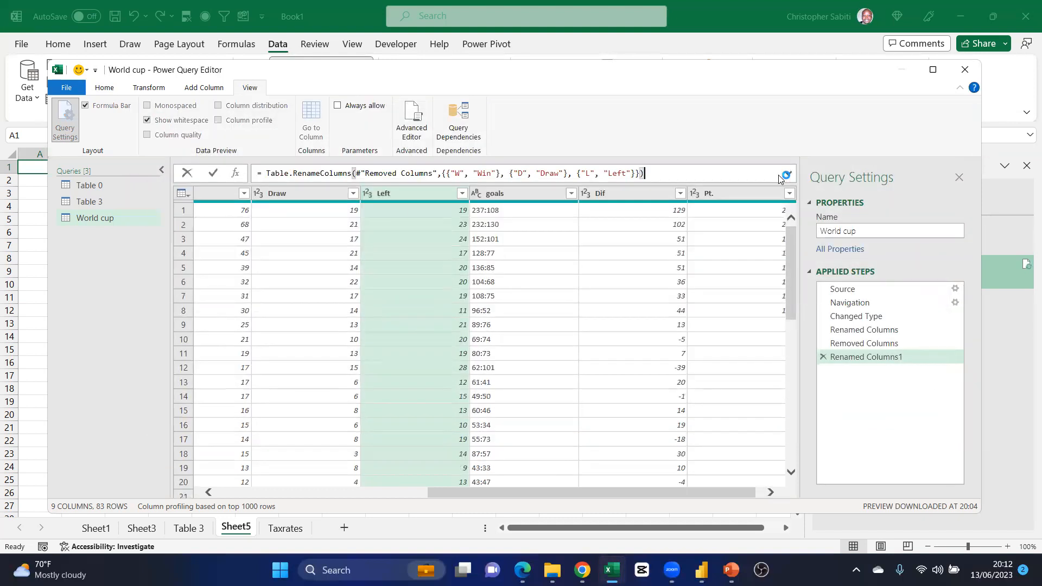
click(105, 89)
click(149, 90)
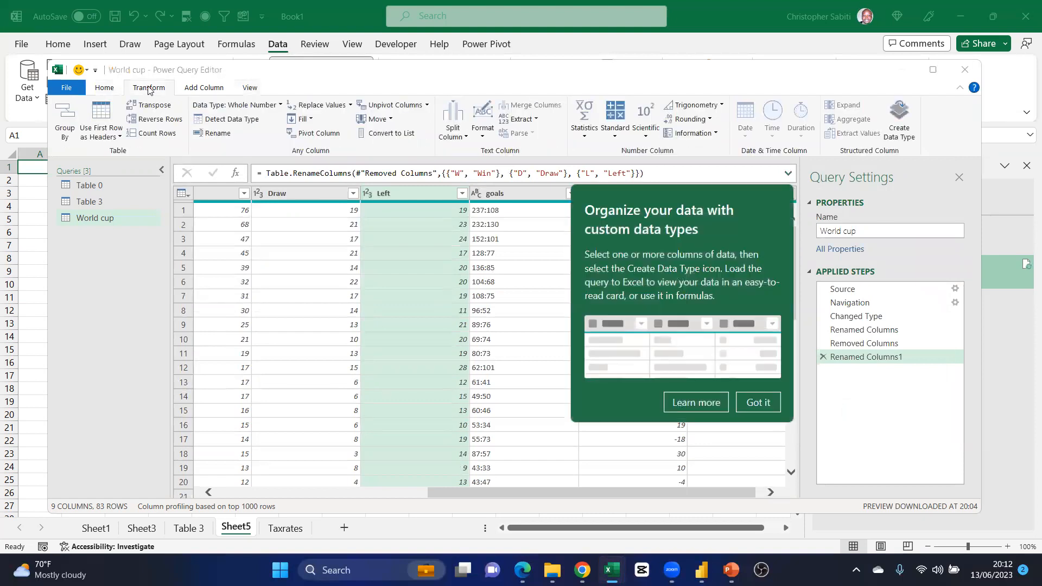
click(757, 404)
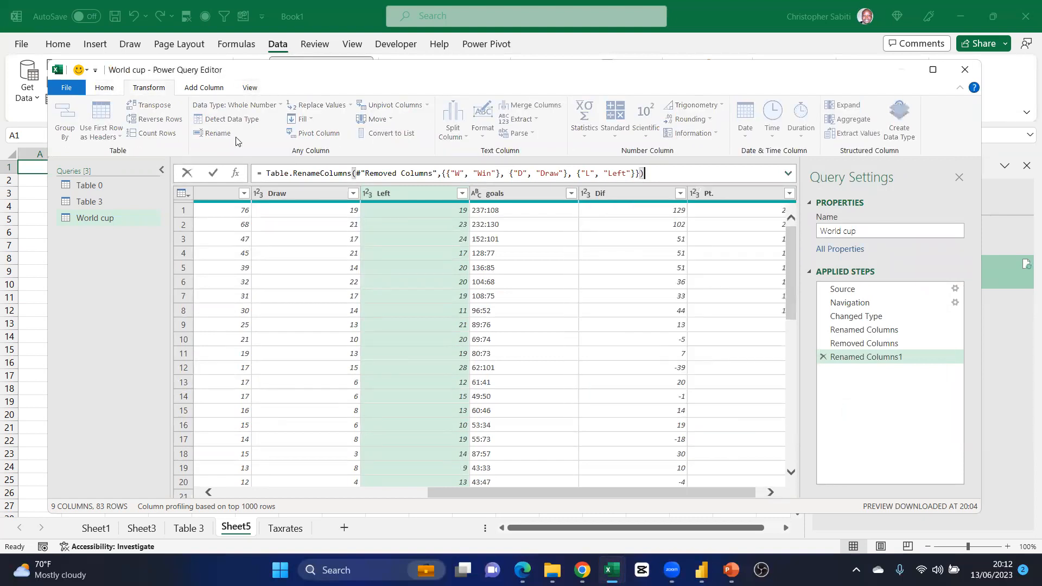
click(278, 228)
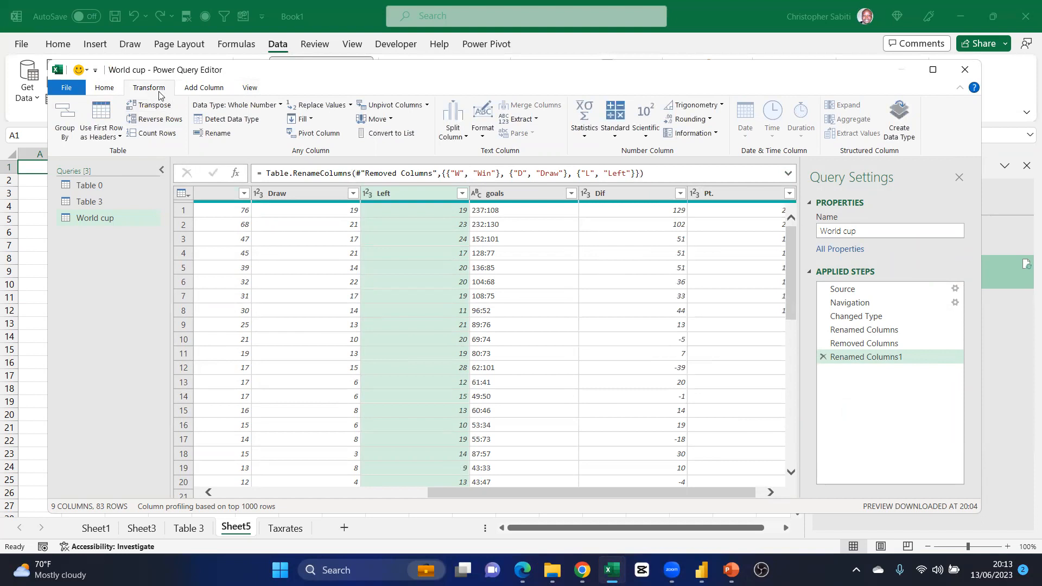
click(309, 252)
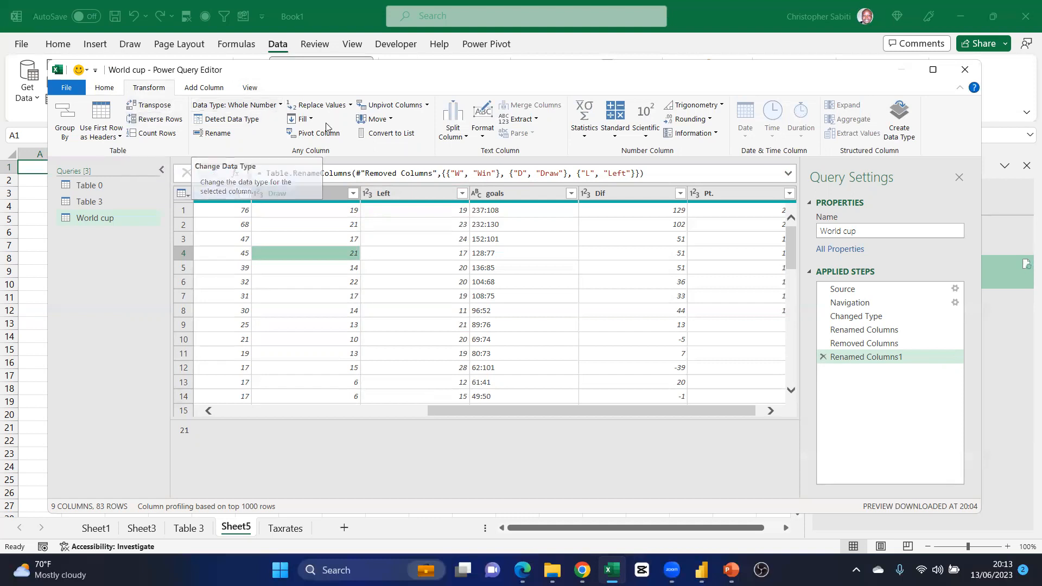
click(350, 105)
click(489, 87)
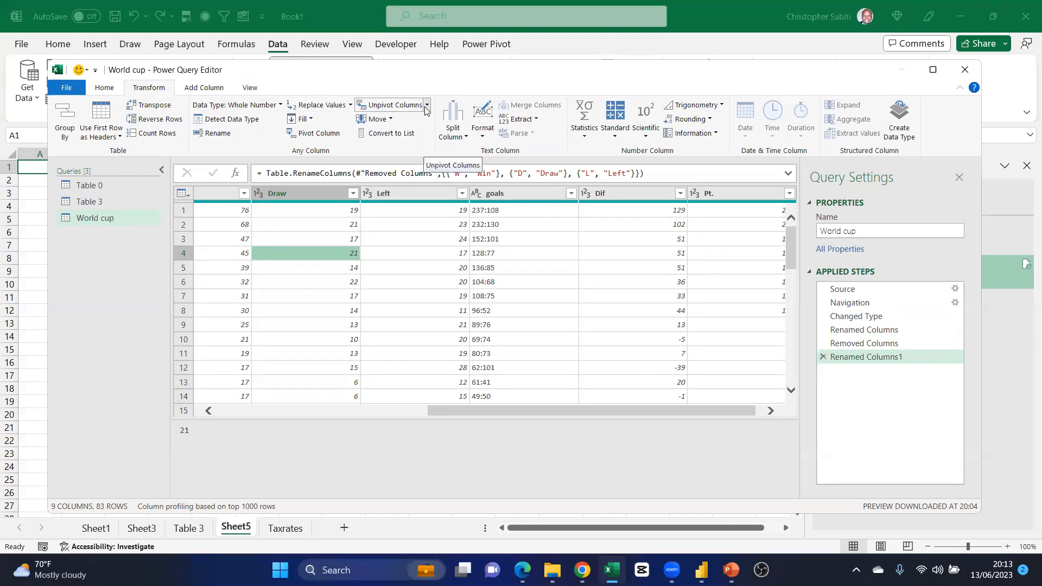
click(462, 140)
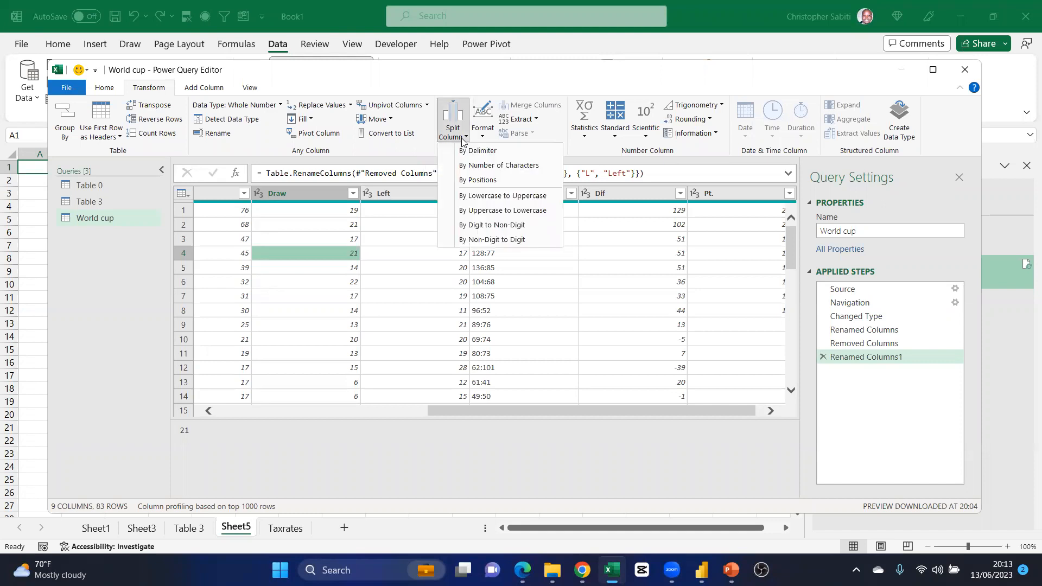
click(382, 253)
Split the goals column by the colon delimiter at each occurrence
click(496, 194)
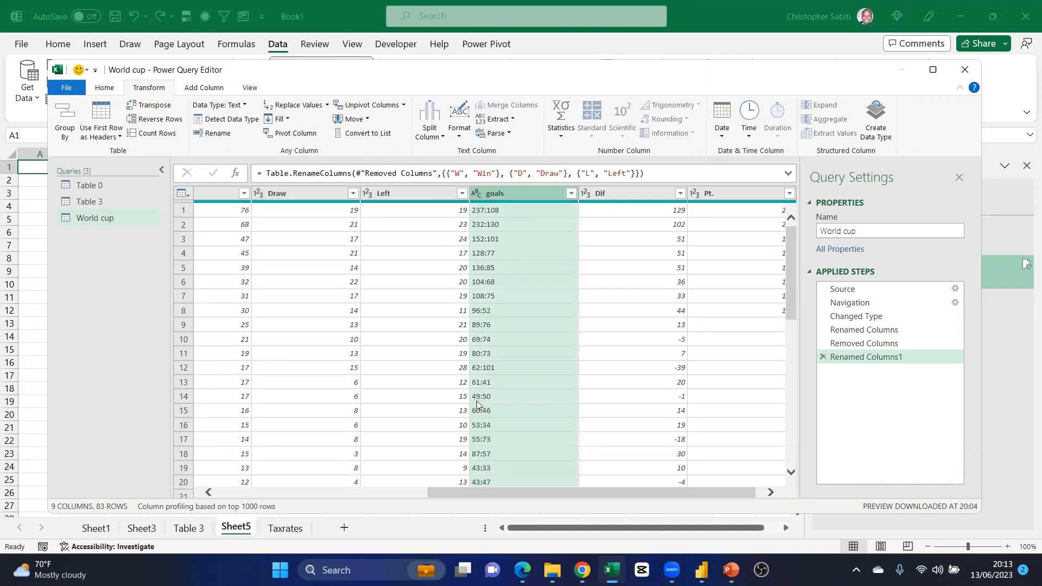
click(443, 135)
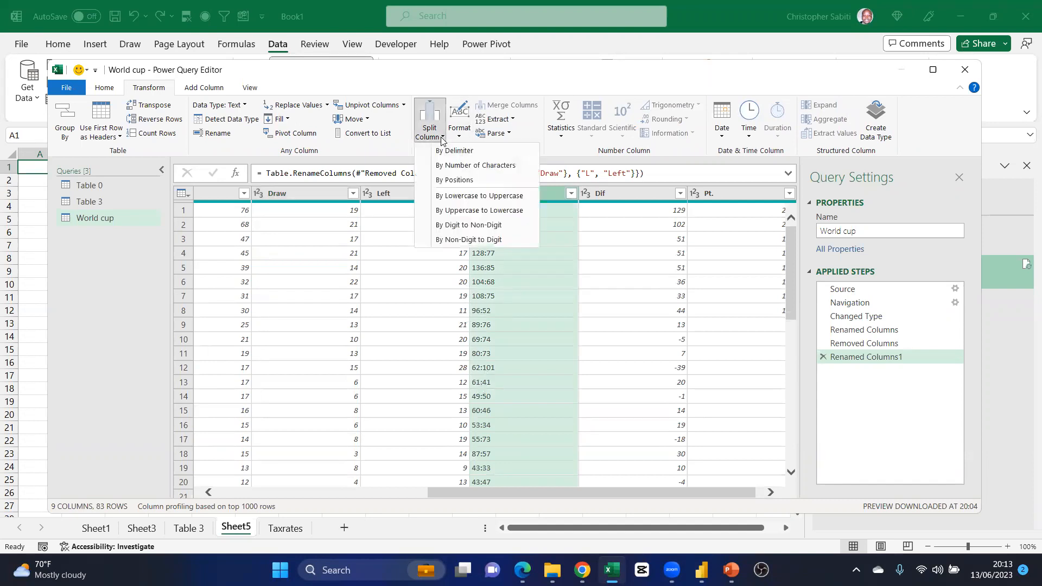
click(462, 153)
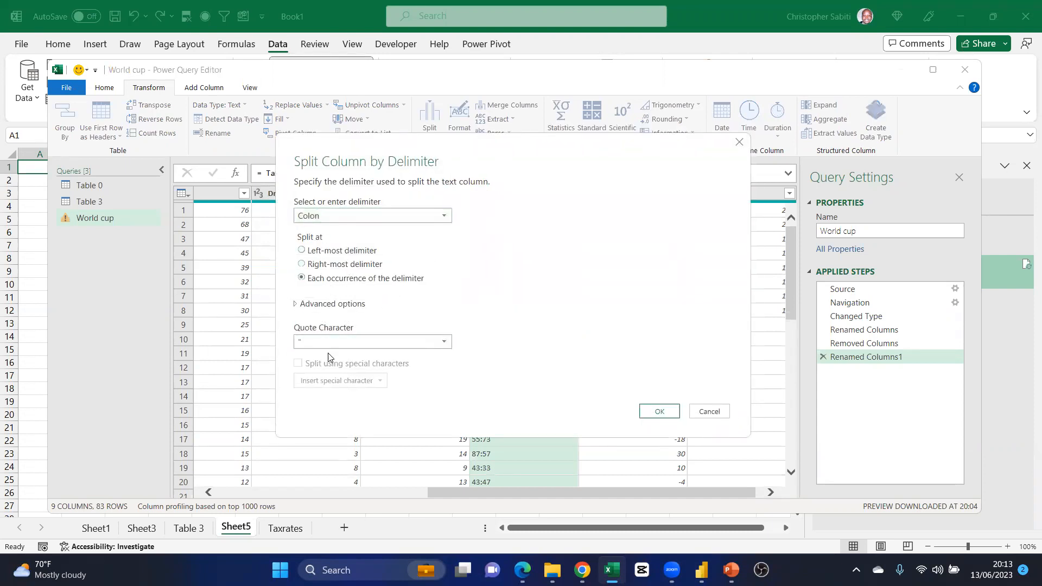
click(655, 412)
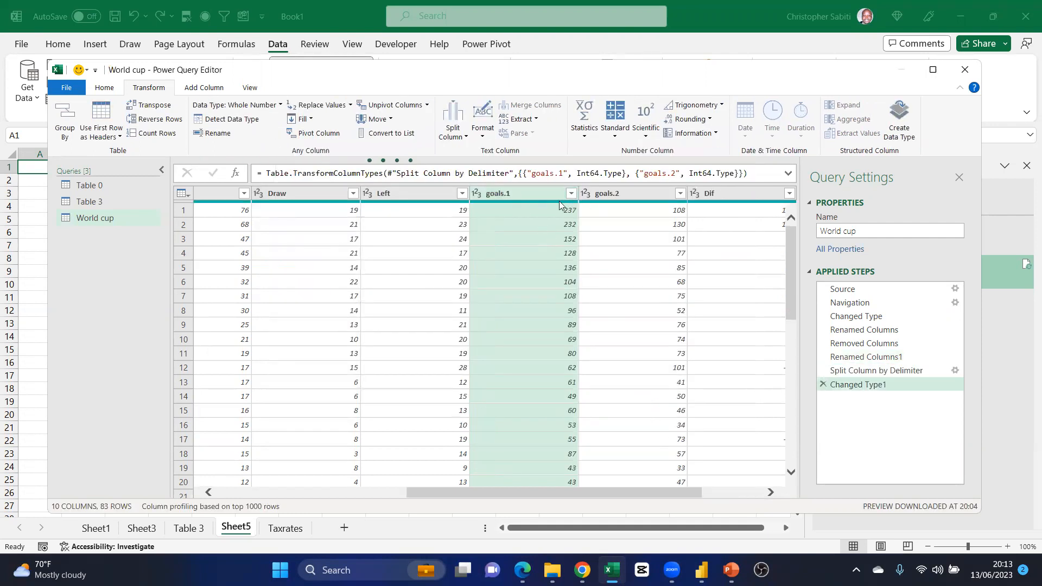
Rename the goals.1 column as goals scored
double_click(507, 194)
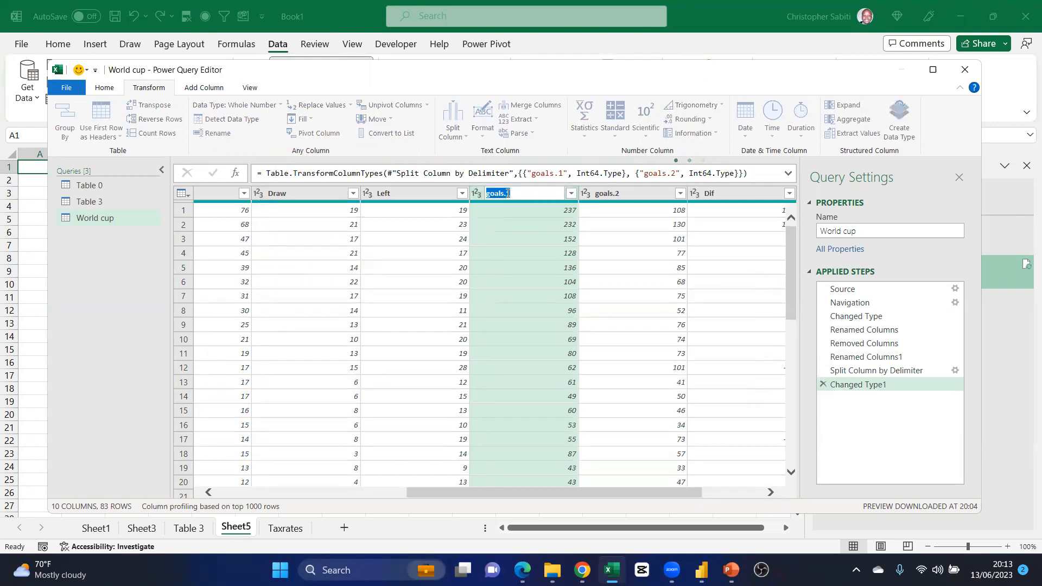
click(548, 209)
key(BackSpace)
key(BackSpace)
text(score)
click(624, 192)
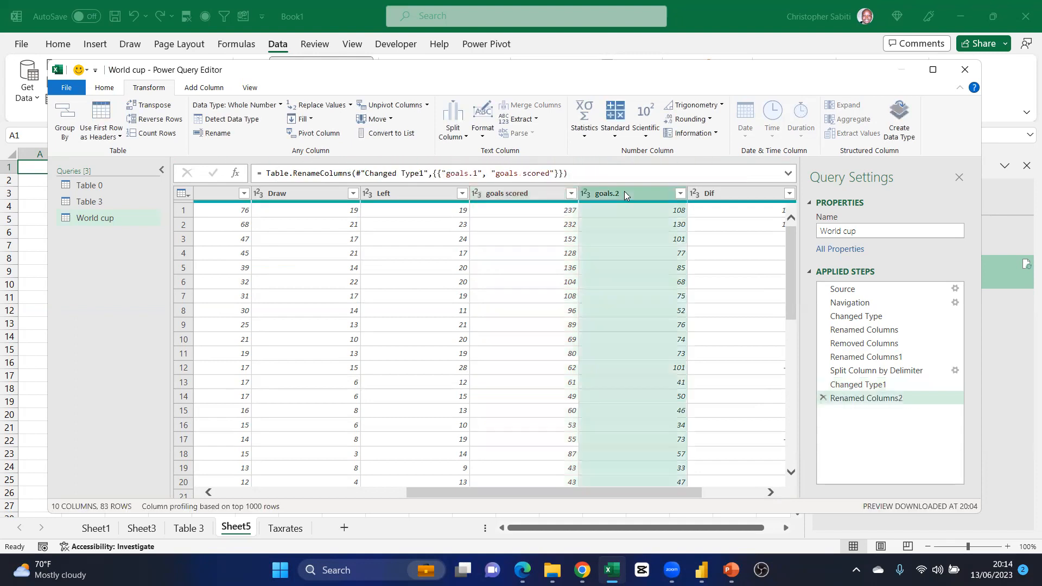
Rename the goals.2 column as goals conceeded
double_click(625, 193)
click(626, 193)
key(BackSpace)
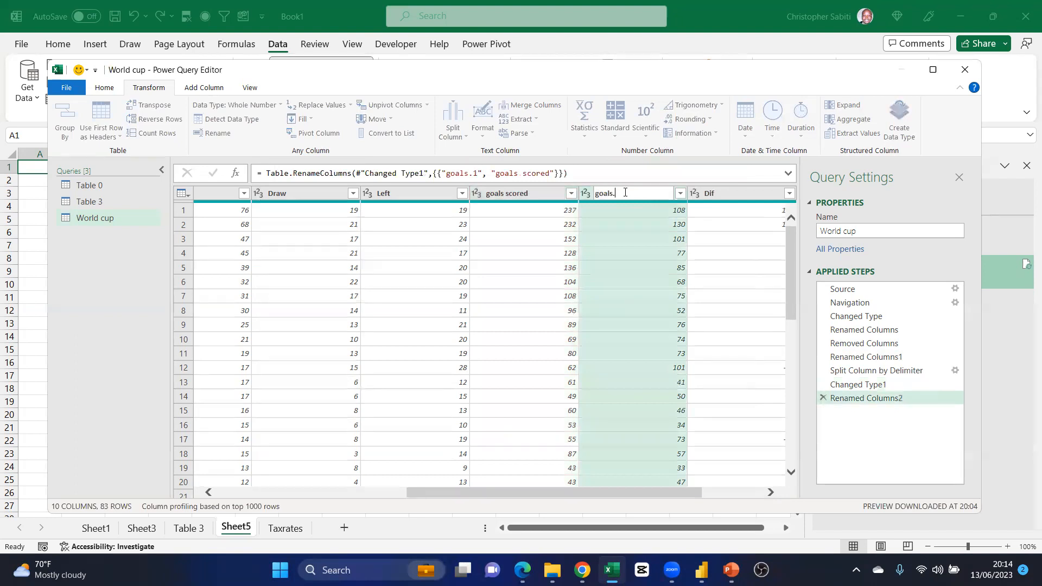
text(conceeded)
key(Return)
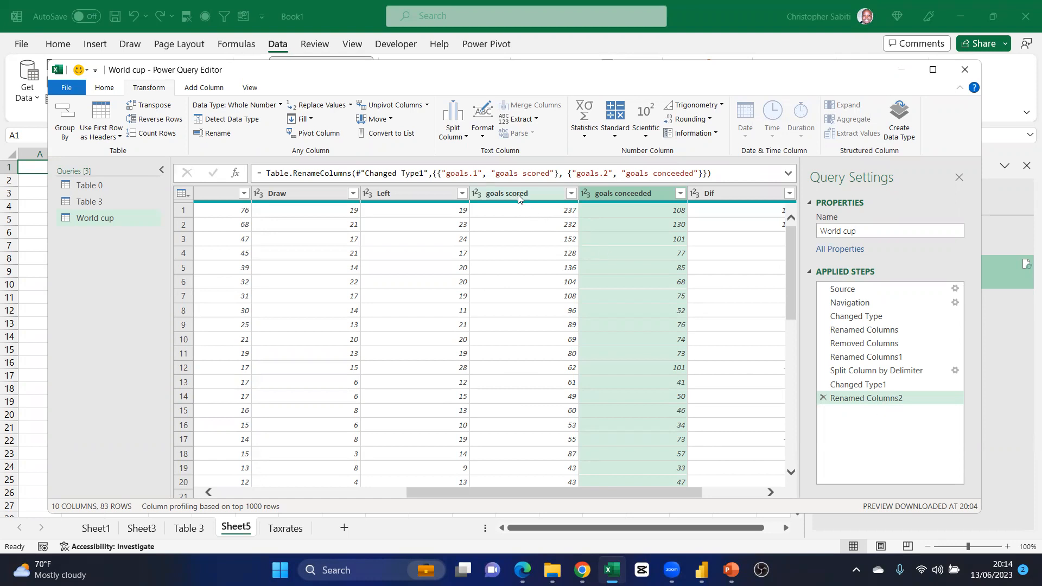
Review the World cup query at its Changed Type1, Split Column by Delimiter and Renamed Columns1 applied steps
click(869, 384)
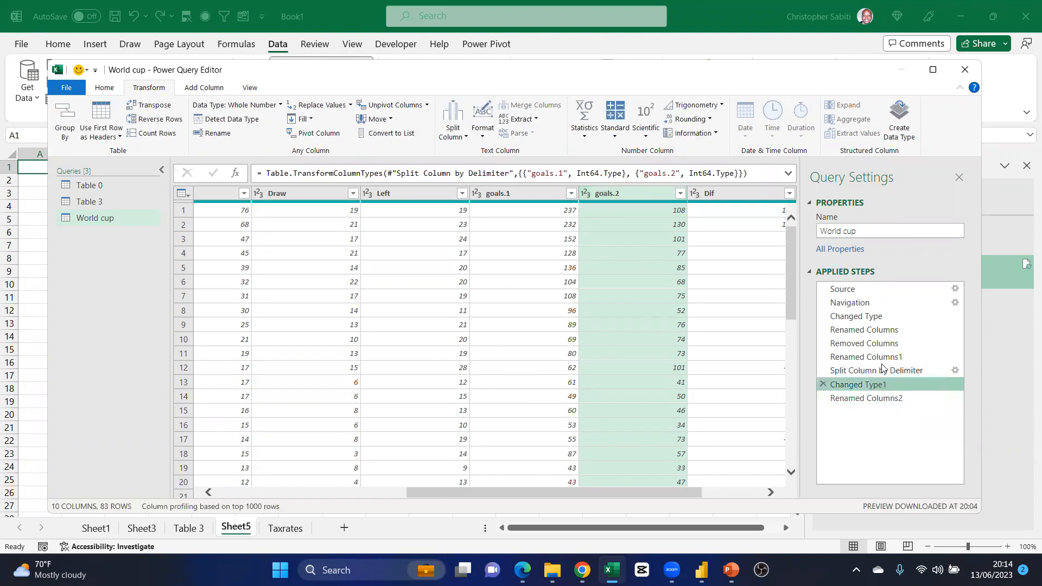
click(882, 370)
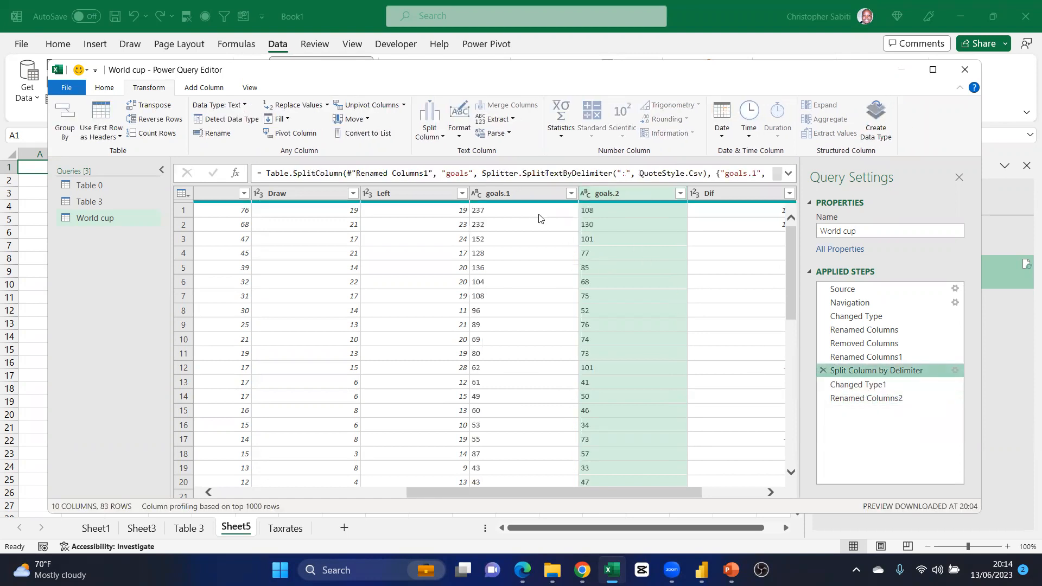
click(886, 358)
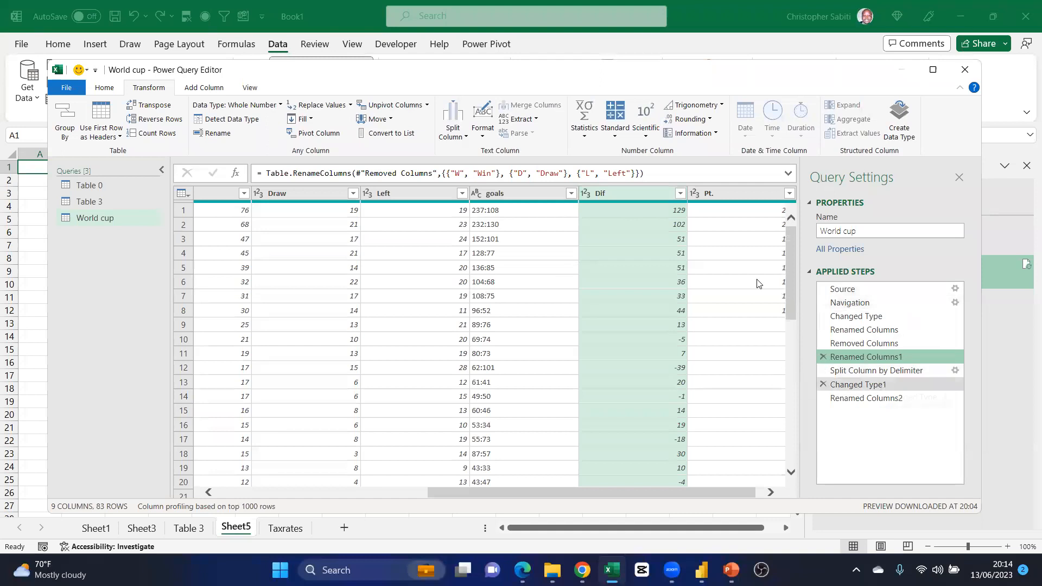
Examine the World cup query's code in the Advanced Editor, focusing on the goals column split, type change and renaming lines
click(252, 89)
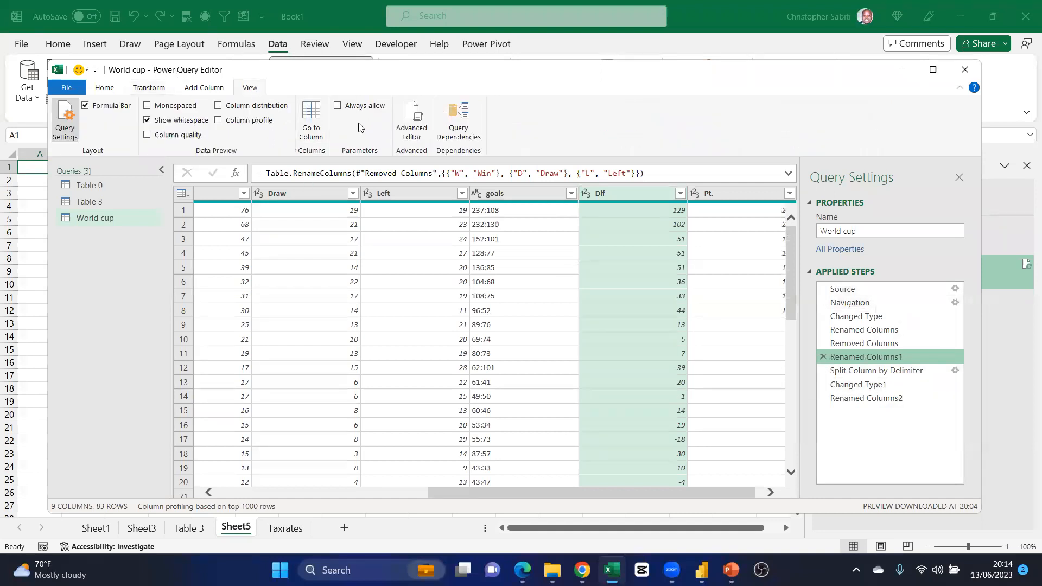
click(402, 114)
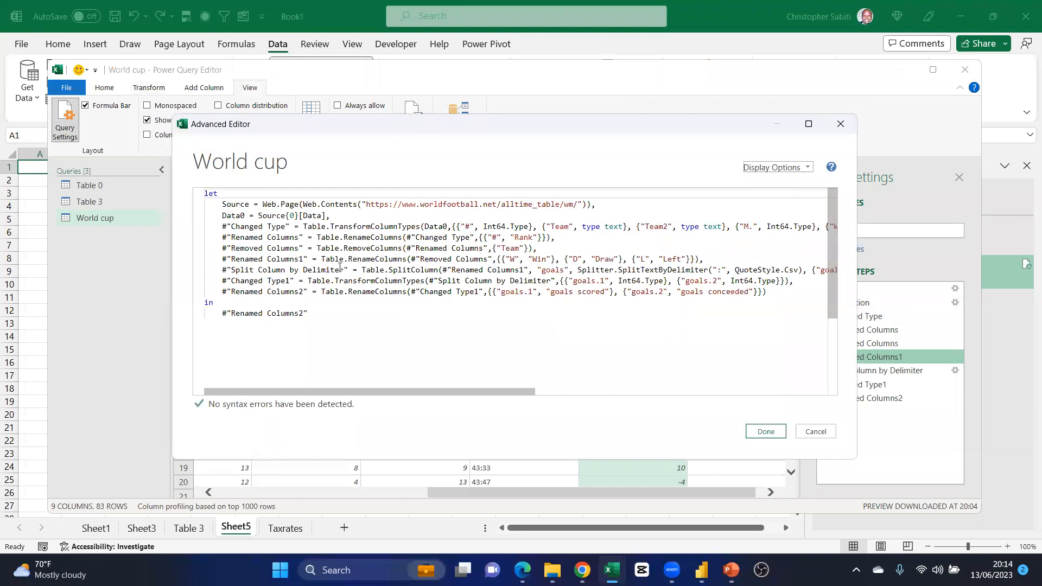
drag(385, 271, 480, 271)
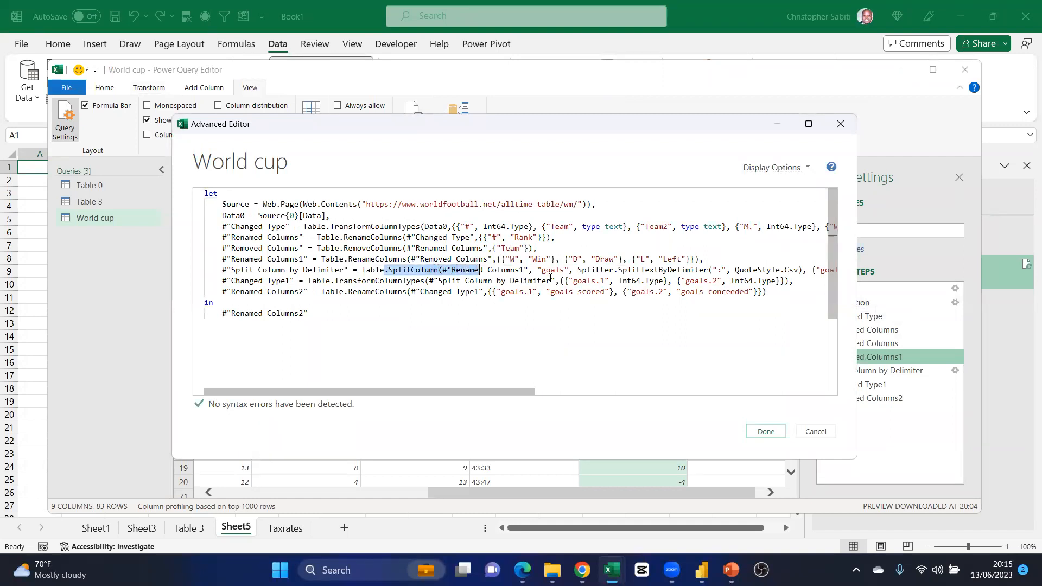
click(555, 272)
click(717, 269)
click(695, 304)
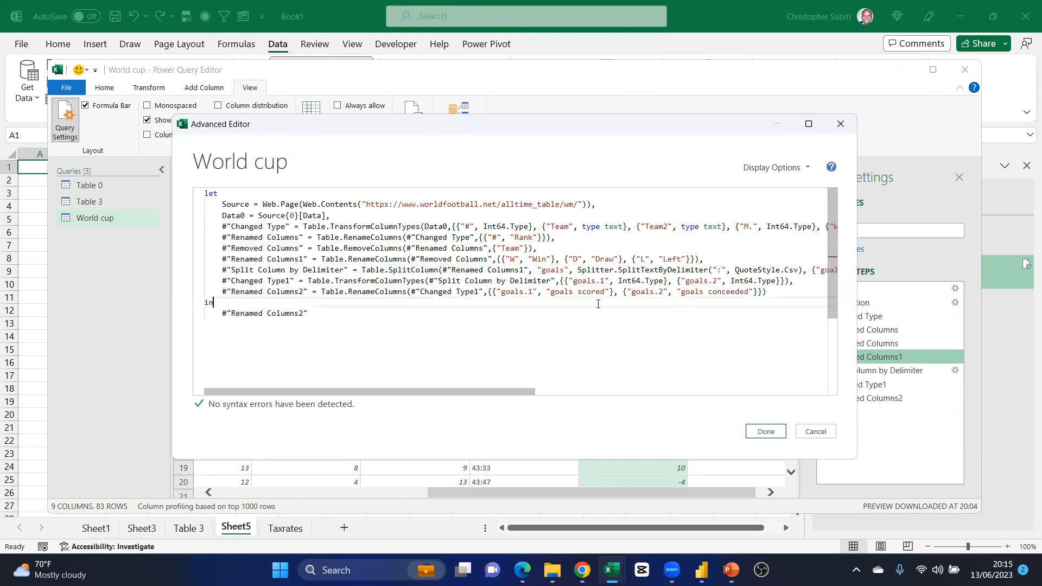
drag(574, 281, 612, 280)
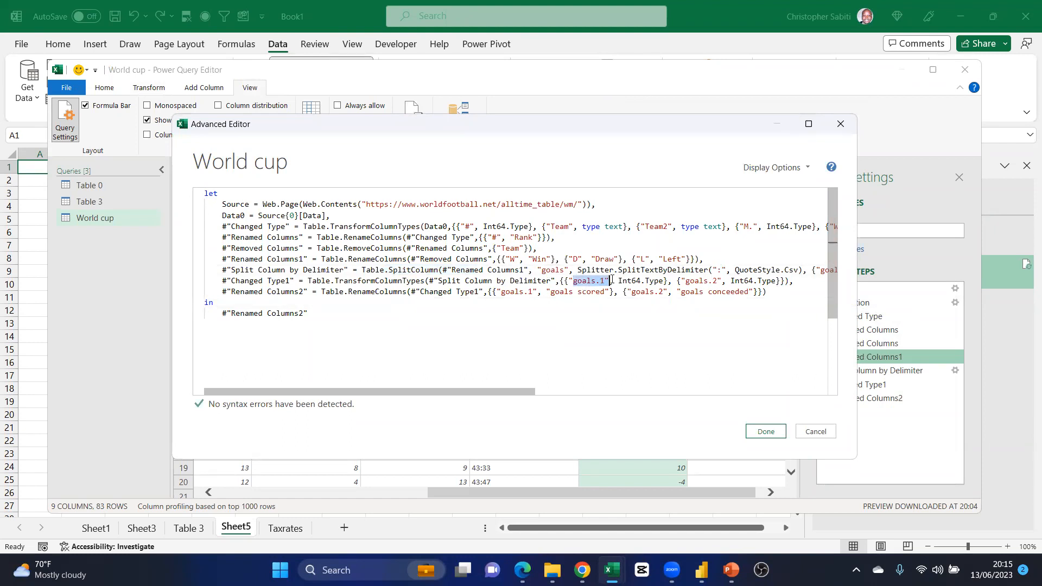
drag(693, 280, 724, 281)
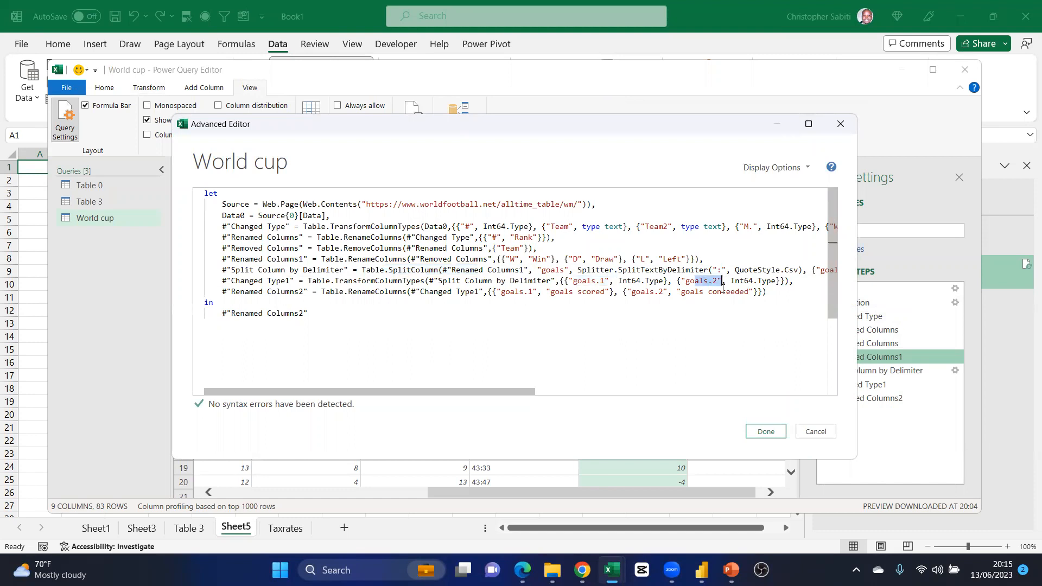
drag(554, 297, 600, 296)
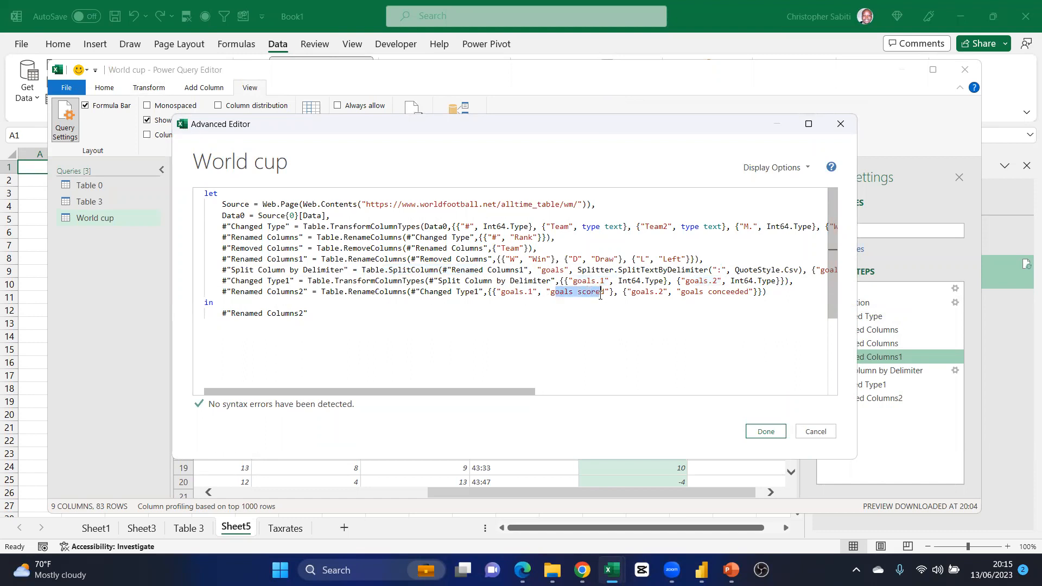
drag(699, 294, 736, 301)
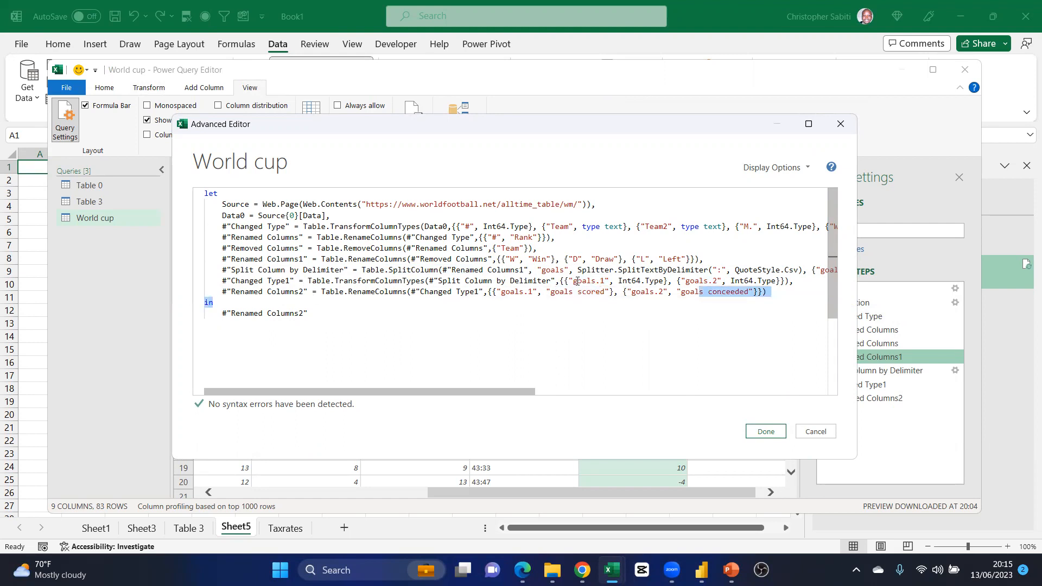
click(766, 432)
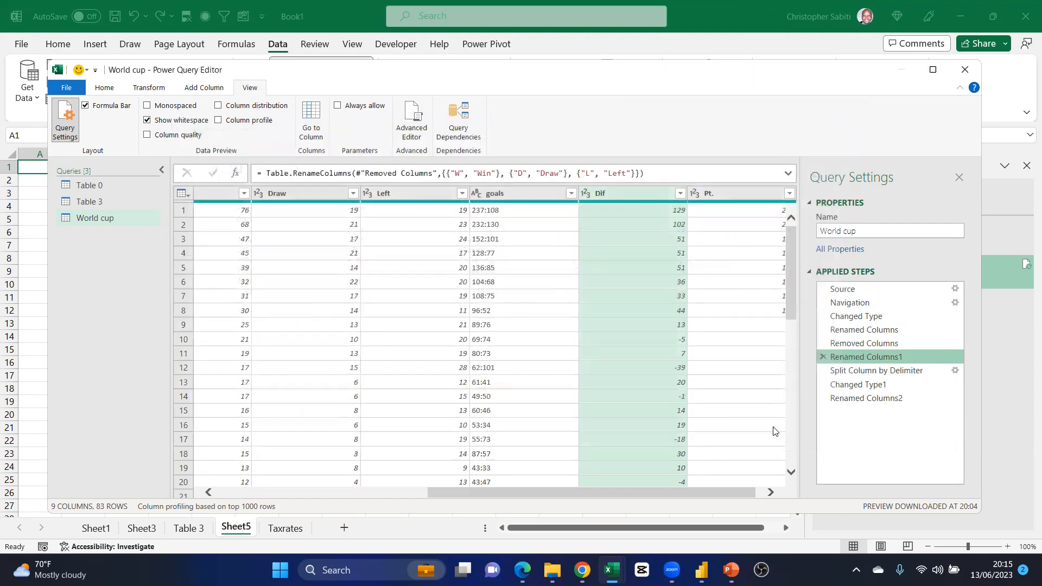
Close and load the World cup query into the workbook, and check the goals scored and goals conceeded columns
scroll(591, 232, down, 7)
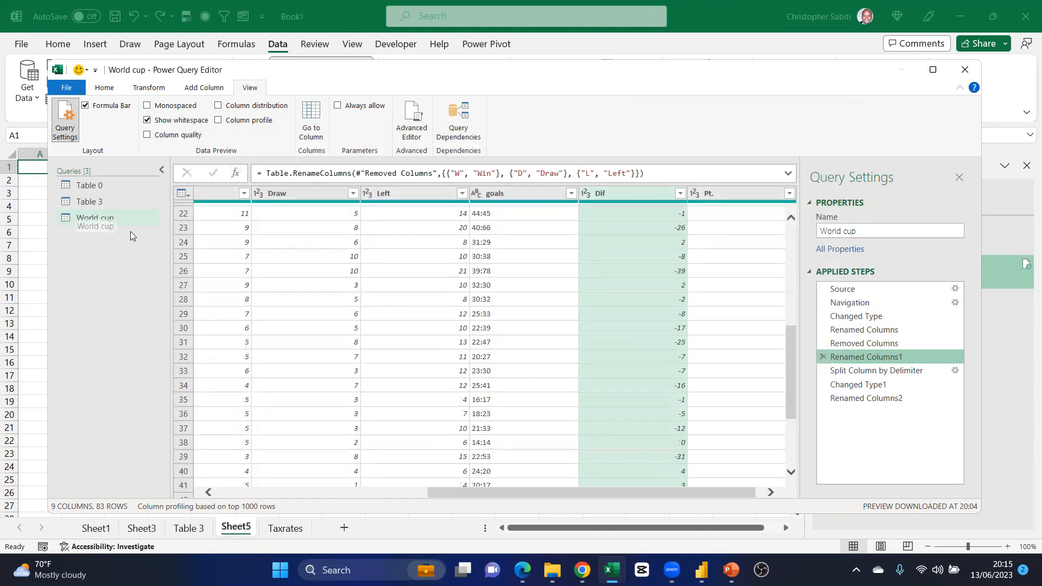
scroll(507, 375, down, 9)
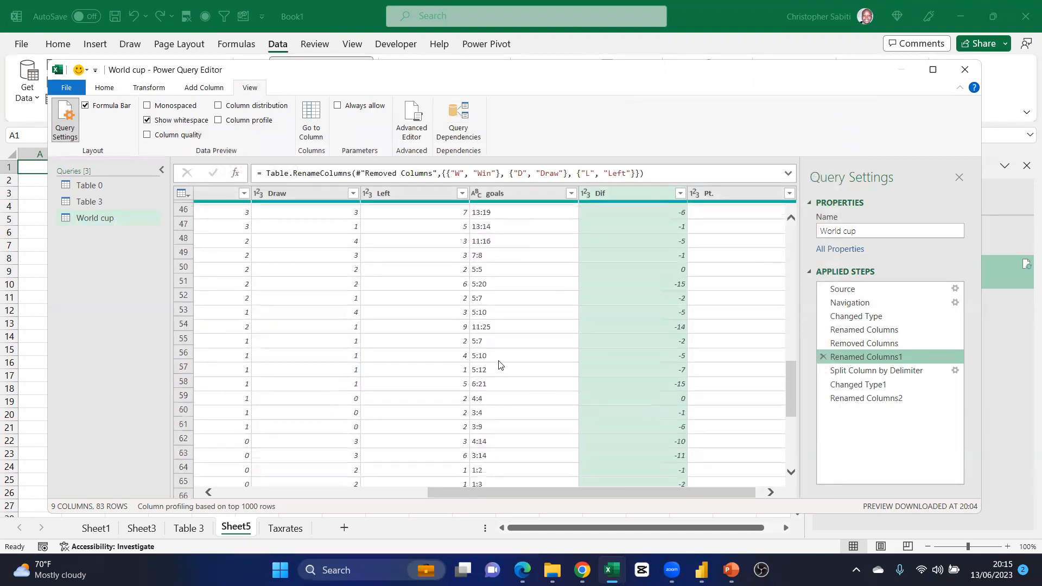
click(106, 88)
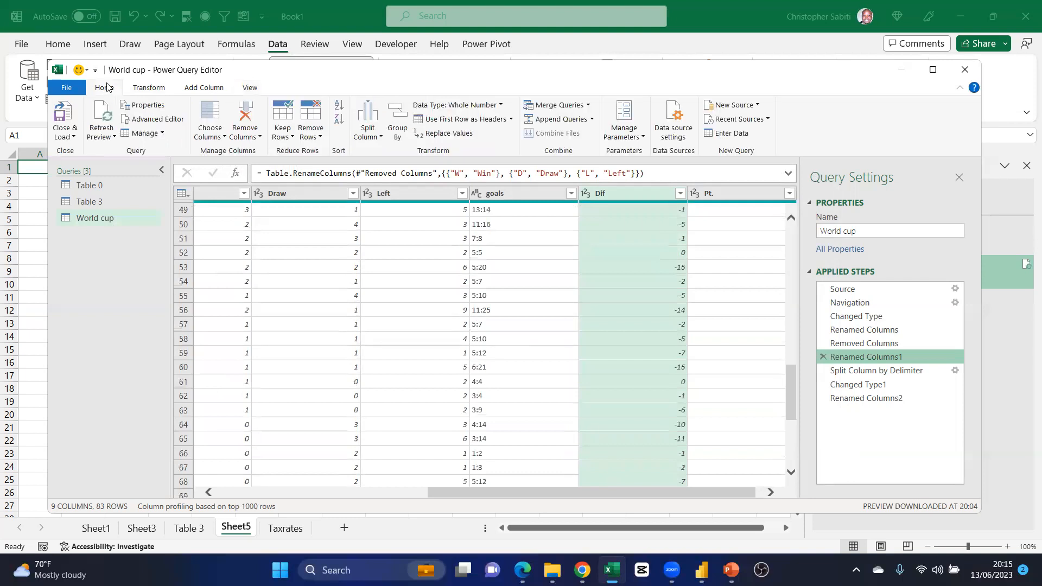
click(72, 139)
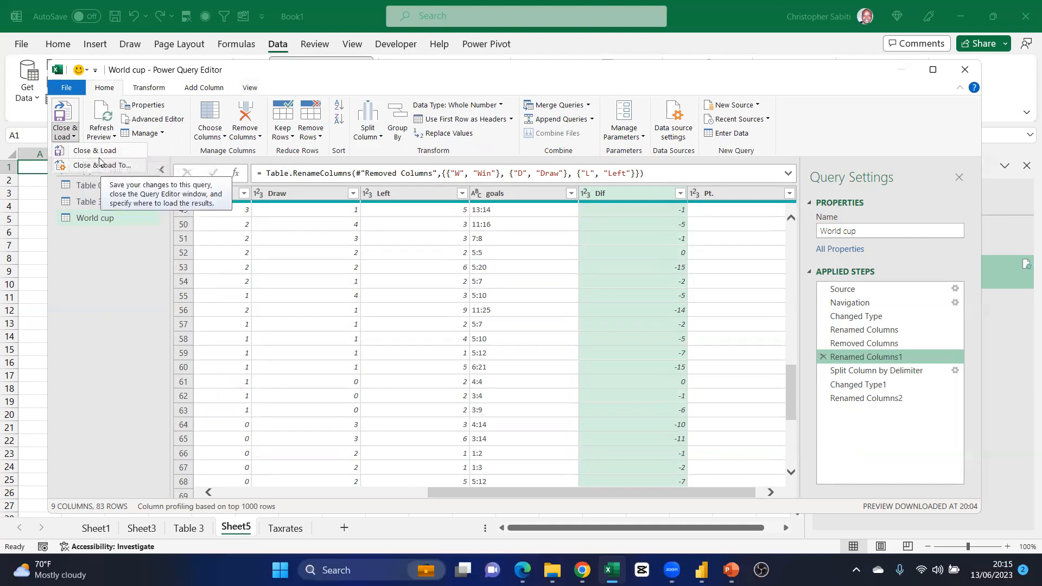
click(96, 155)
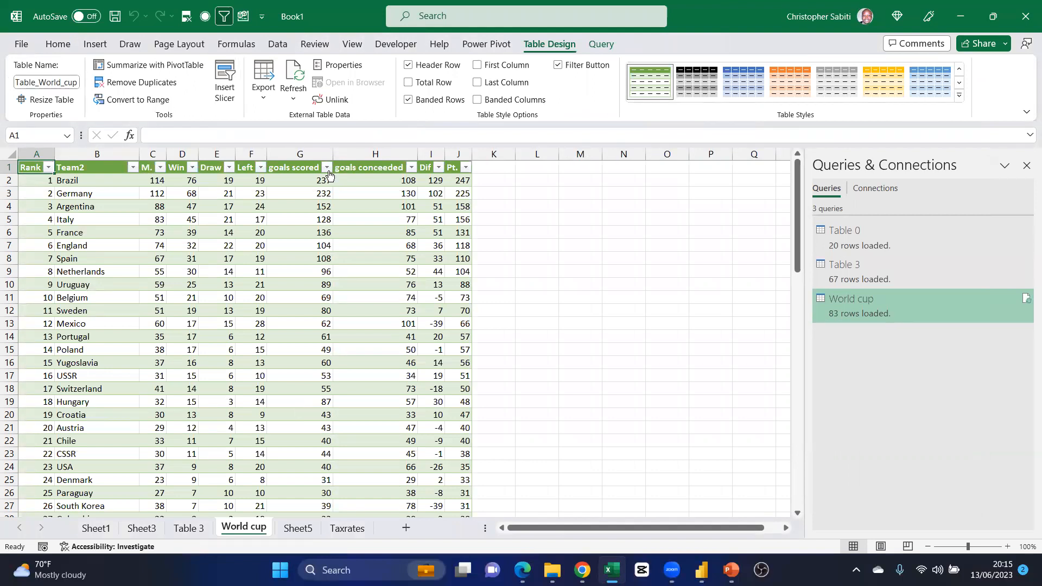
click(302, 154)
click(375, 154)
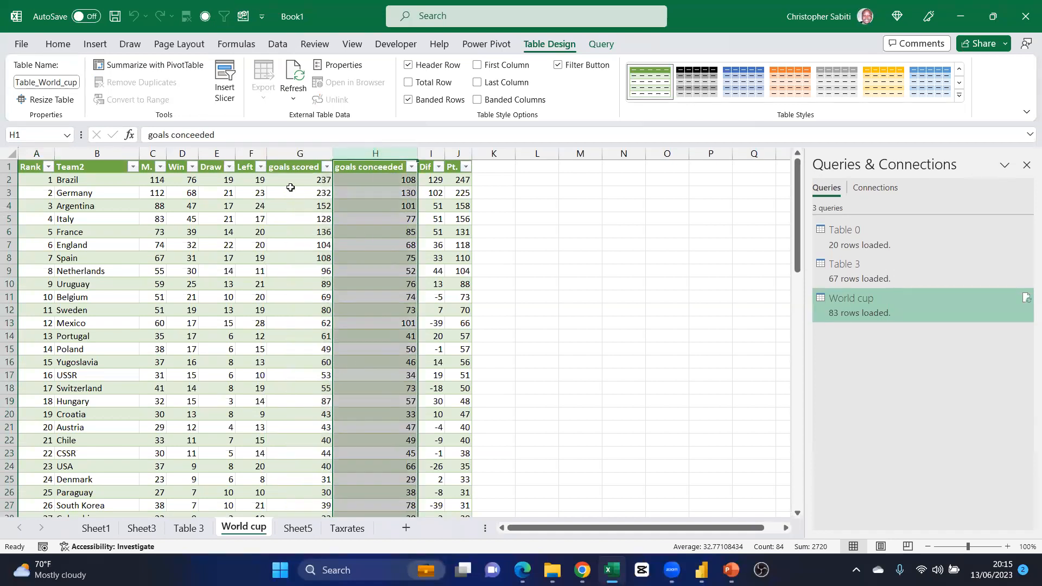
Try renaming the Left header to Loss directly in the World cup sheet, widen its column and refresh the table
click(249, 166)
click(170, 140)
key(BackSpace)
key(BackSpace)
key(BackSpace)
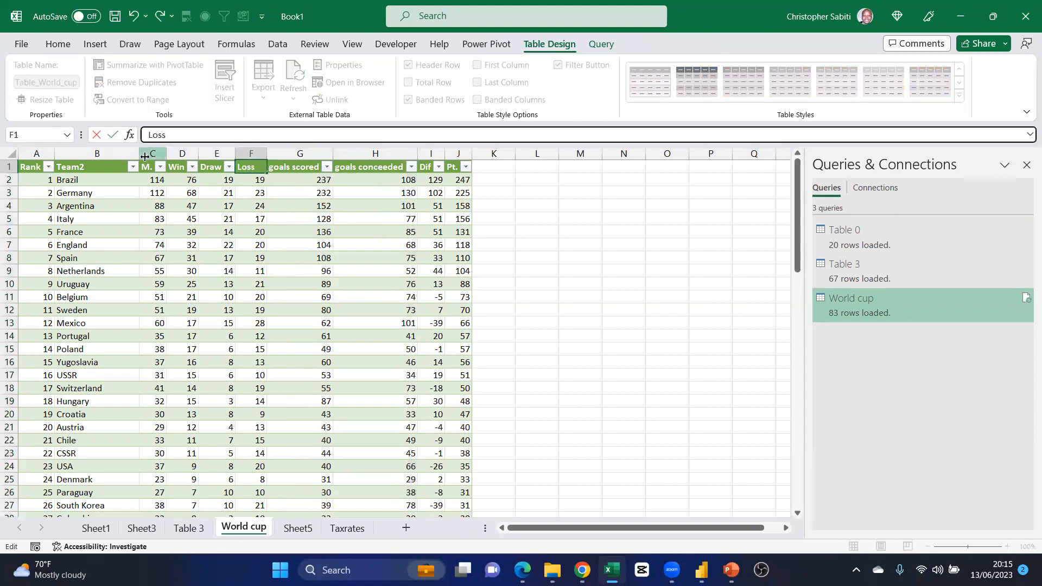
text(oss)
key(Return)
drag(266, 154, 289, 154)
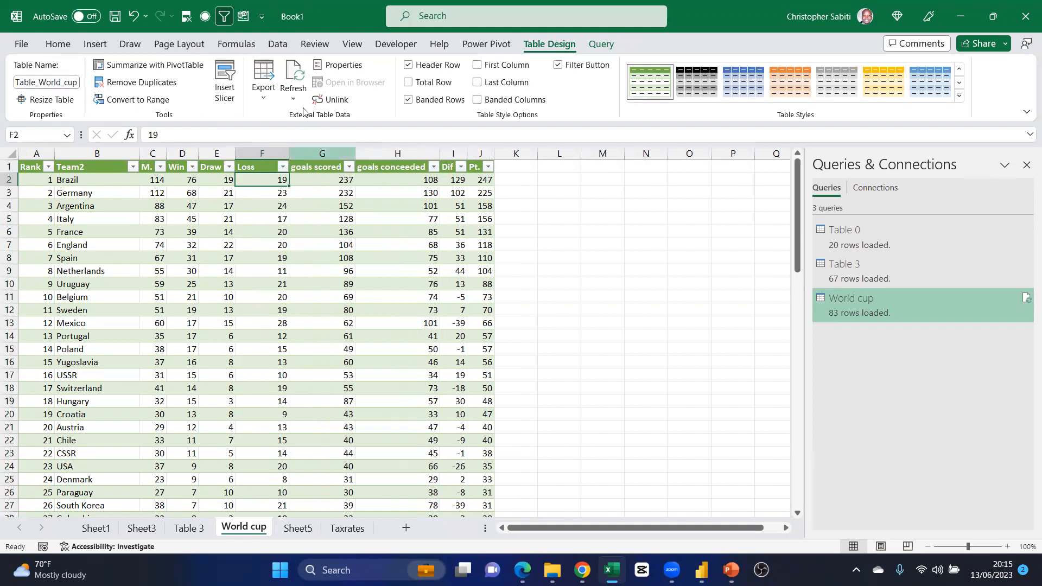
click(298, 76)
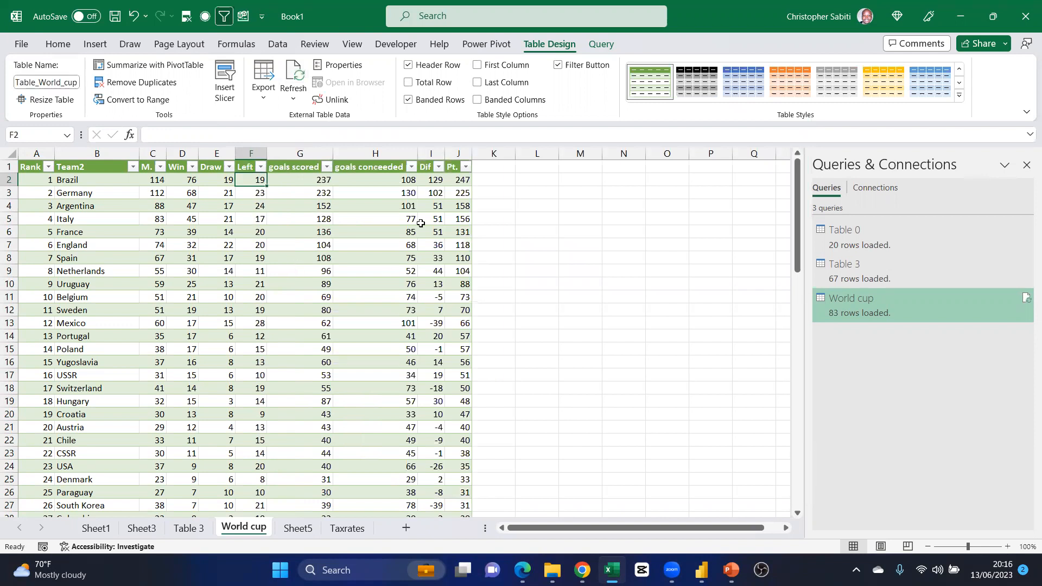
click(249, 232)
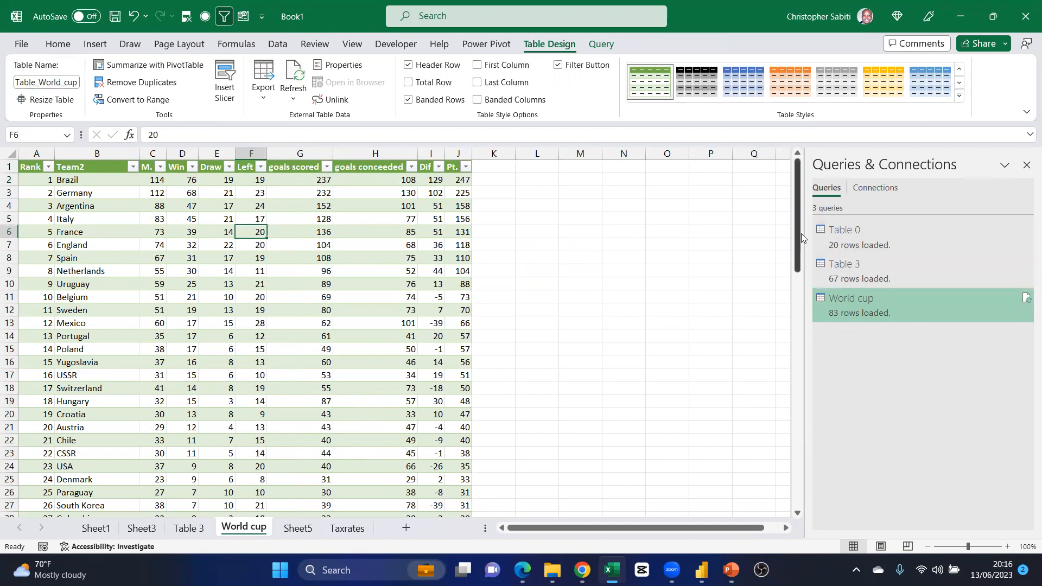
Reopen the World cup query for editing and rename its Left column as Loss
mouse_move(834, 317)
mouse_move(854, 301)
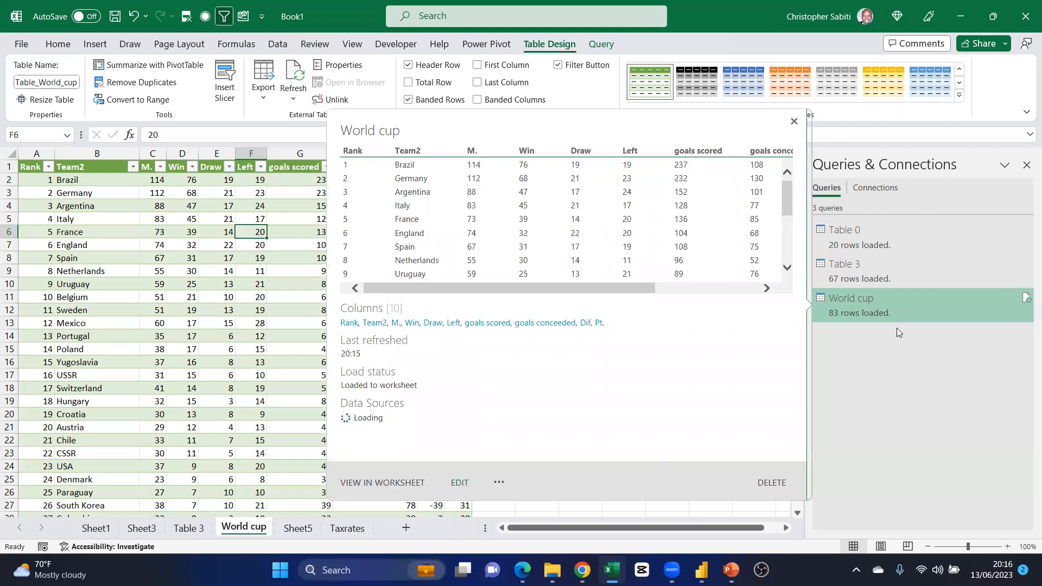
right_click(860, 298)
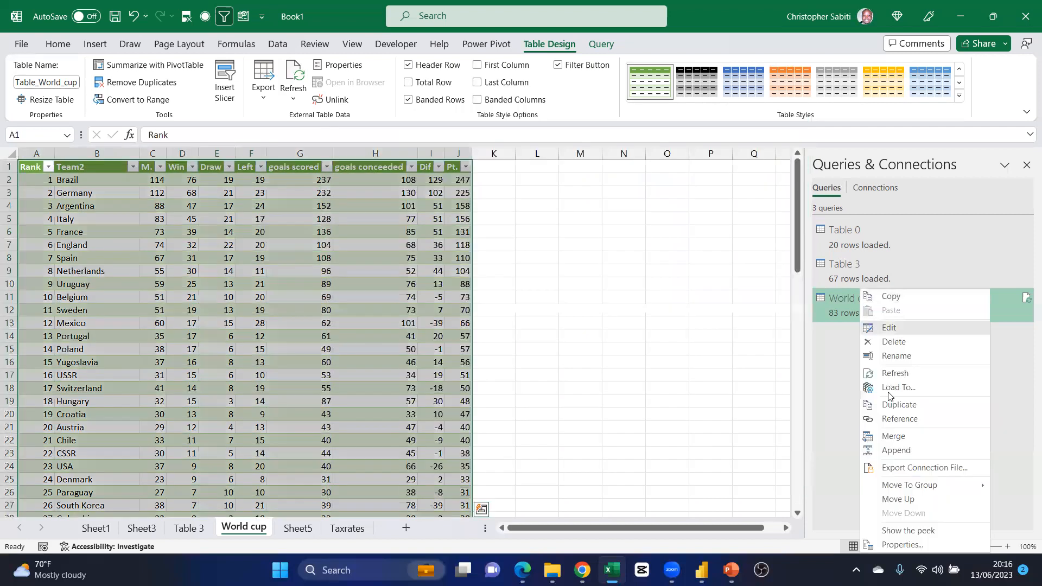
click(890, 328)
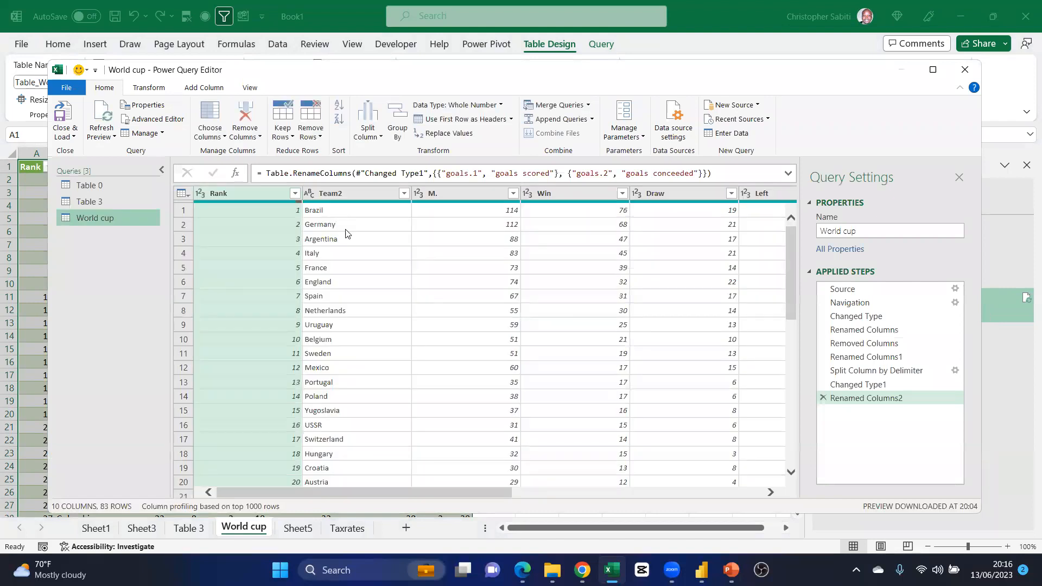
click(65, 136)
click(731, 197)
double_click(760, 196)
text(L)
key(Return)
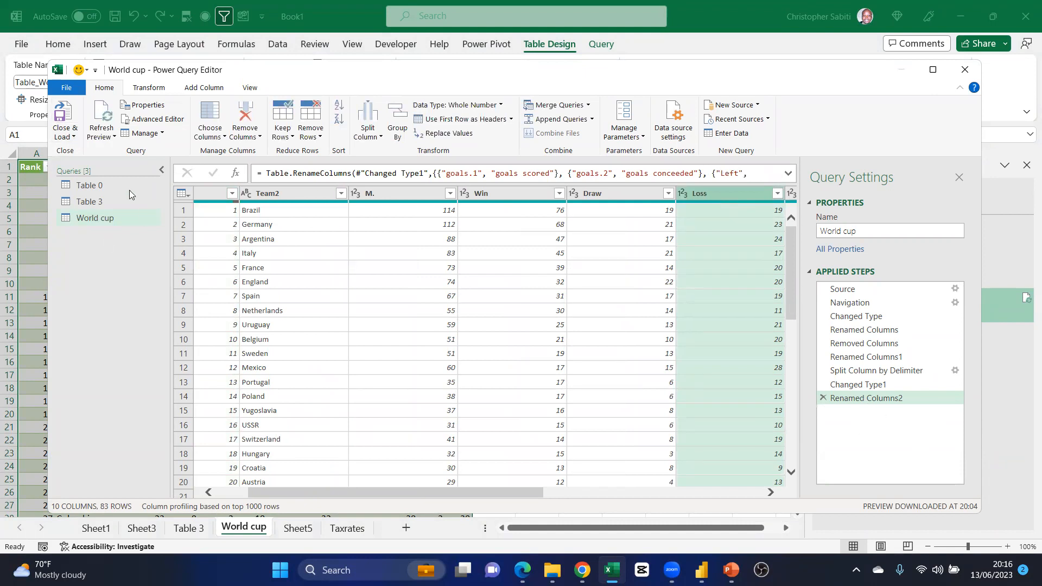
Close and load the edited World cup query, and widen the Loss column in the sheet
click(73, 138)
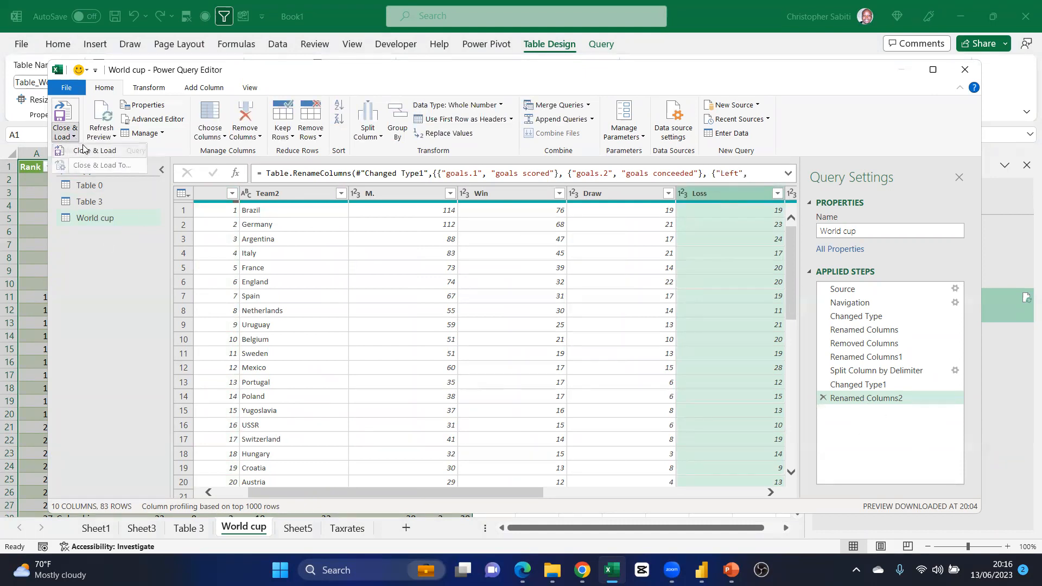
click(83, 148)
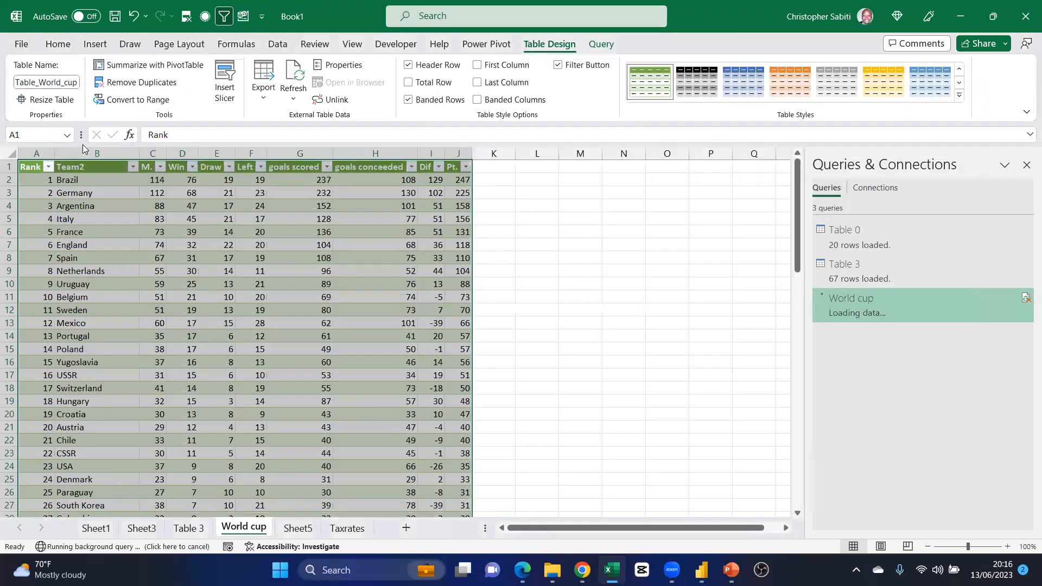
click(247, 168)
drag(269, 154, 288, 173)
Examine the loaded World cup table through to its last row and locate Ghana's row
scroll(274, 261, down, 3)
scroll(293, 238, up, 2)
scroll(296, 244, down, 12)
scroll(295, 244, down, 8)
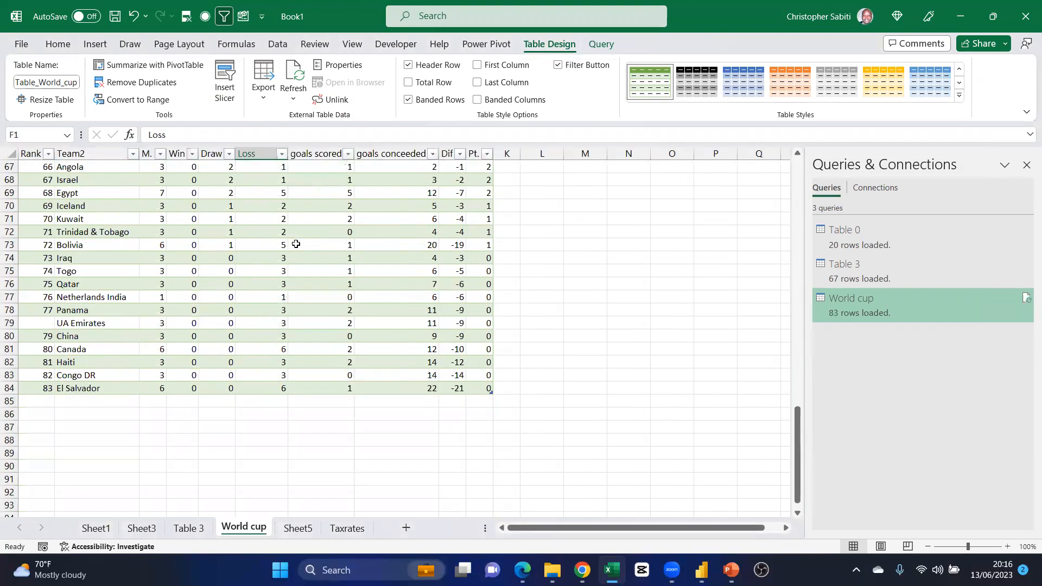
scroll(296, 244, up, 18)
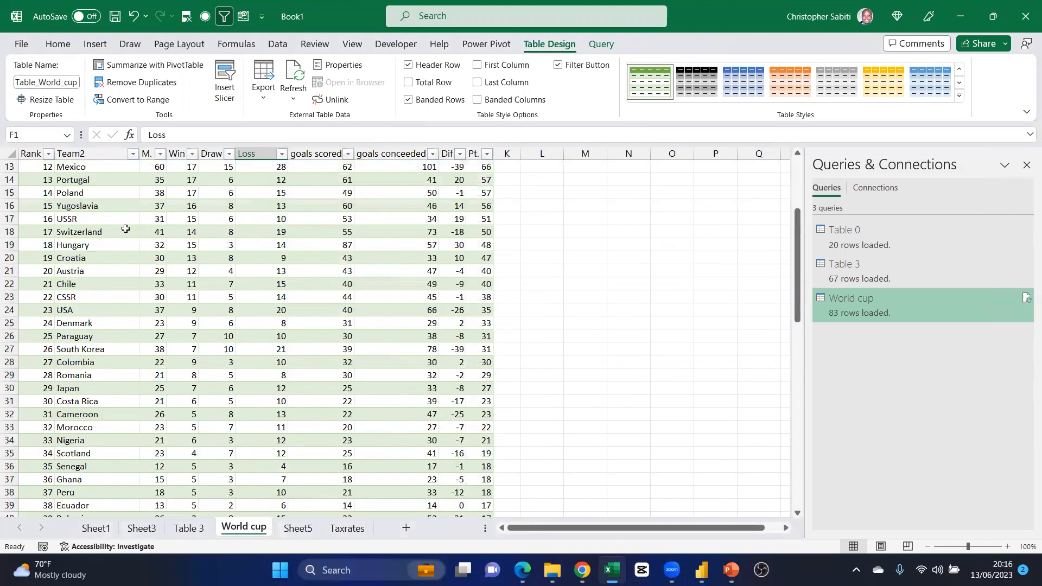
click(81, 379)
scroll(111, 430, down, 2)
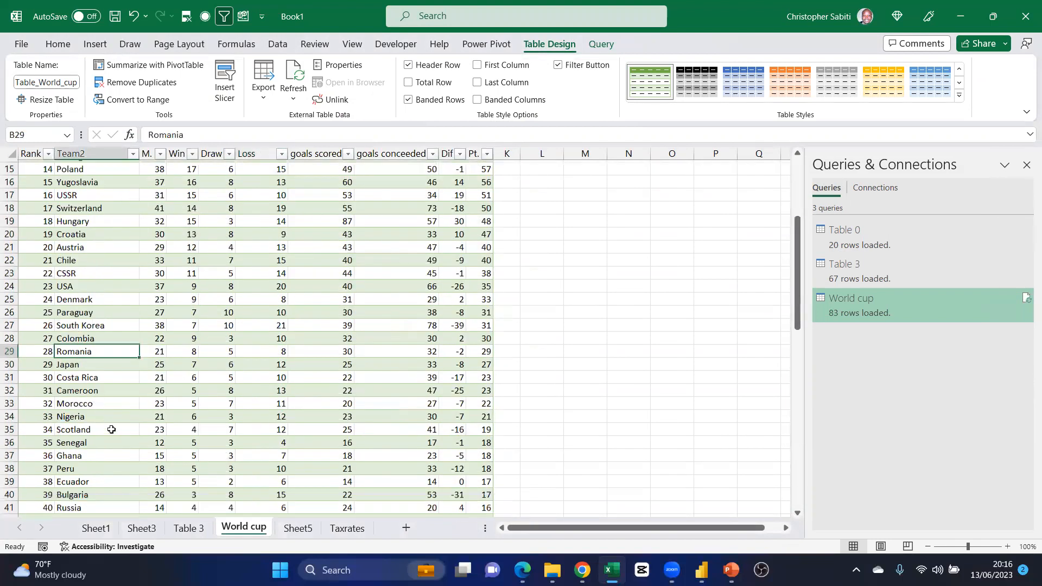
click(10, 401)
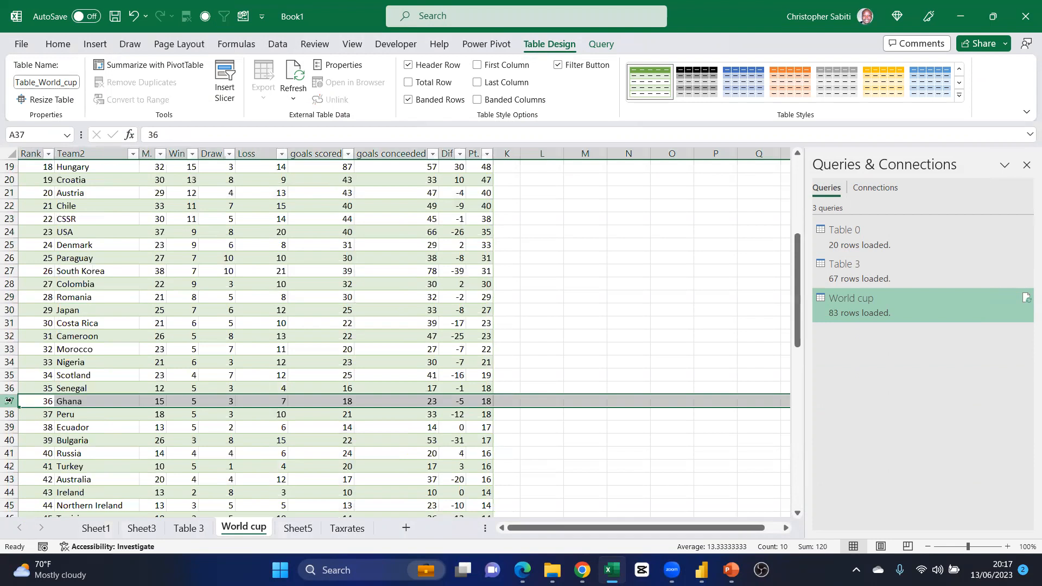
scroll(253, 331, up, 6)
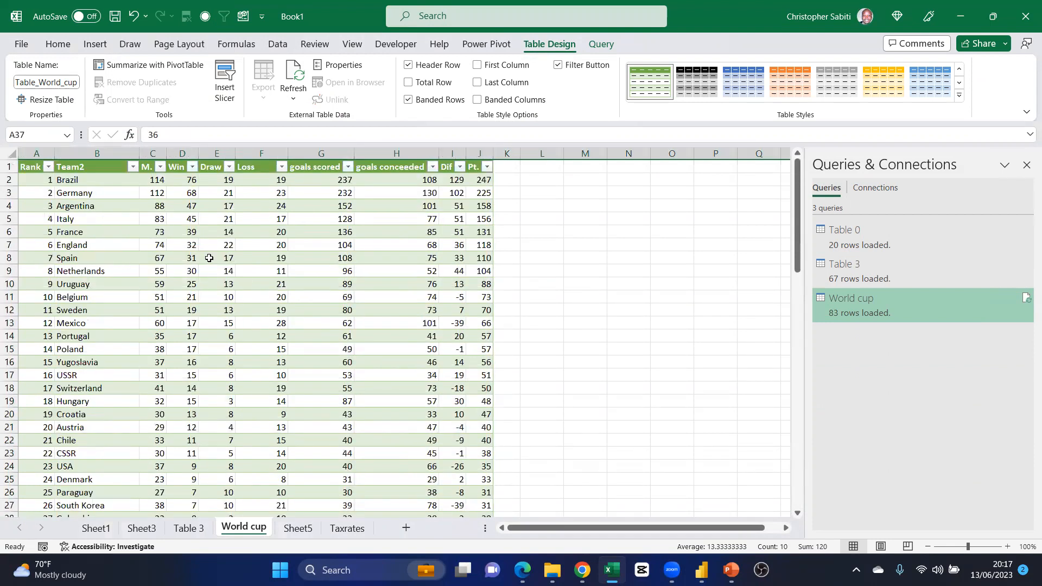
scroll(210, 255, down, 6)
scroll(210, 255, down, 19)
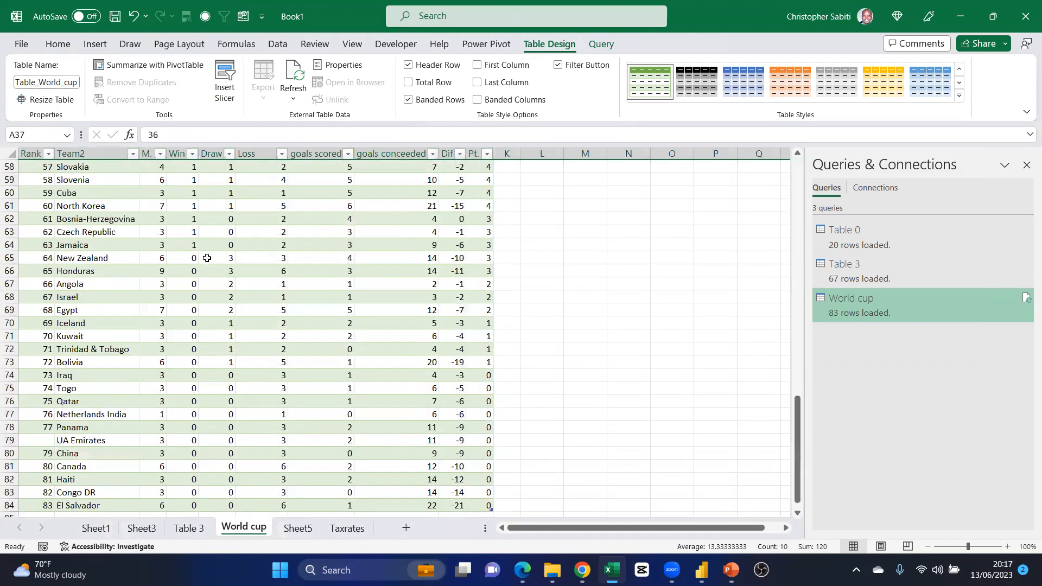
scroll(201, 261, up, 13)
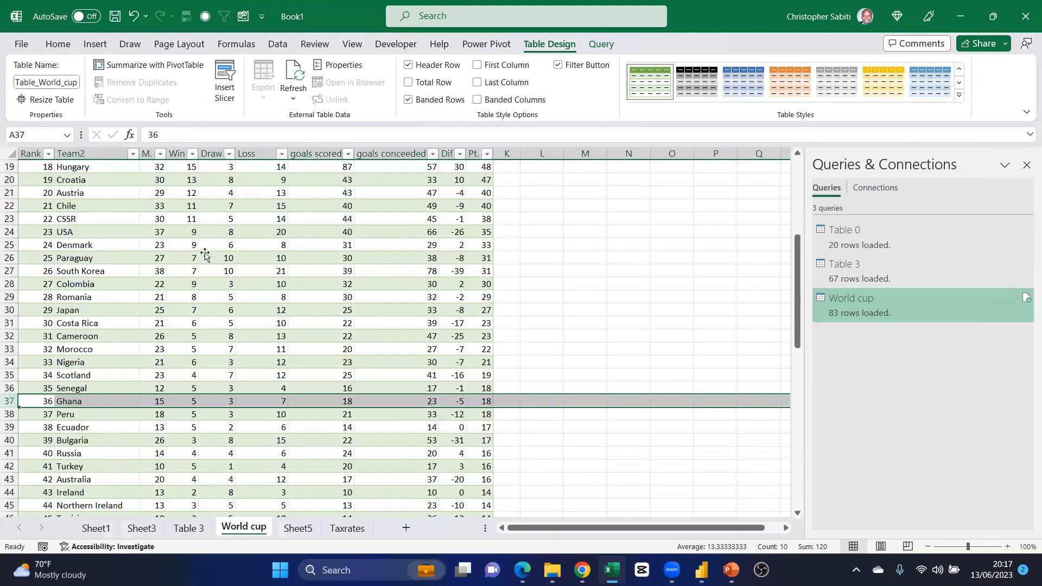
Select Brazil's row in the World cup table and widen the M. column
scroll(203, 261, down, 3)
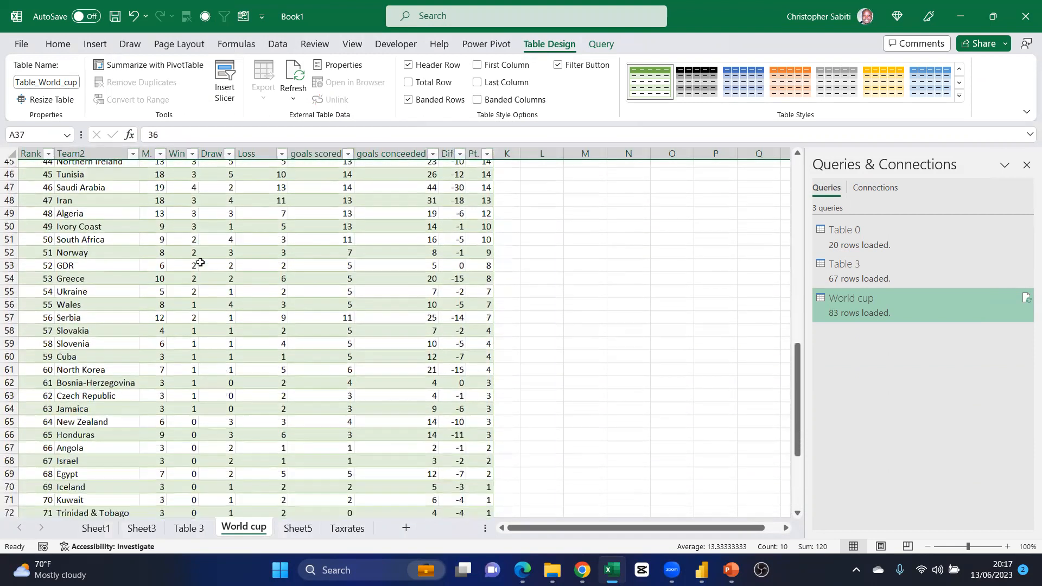
scroll(206, 258, up, 15)
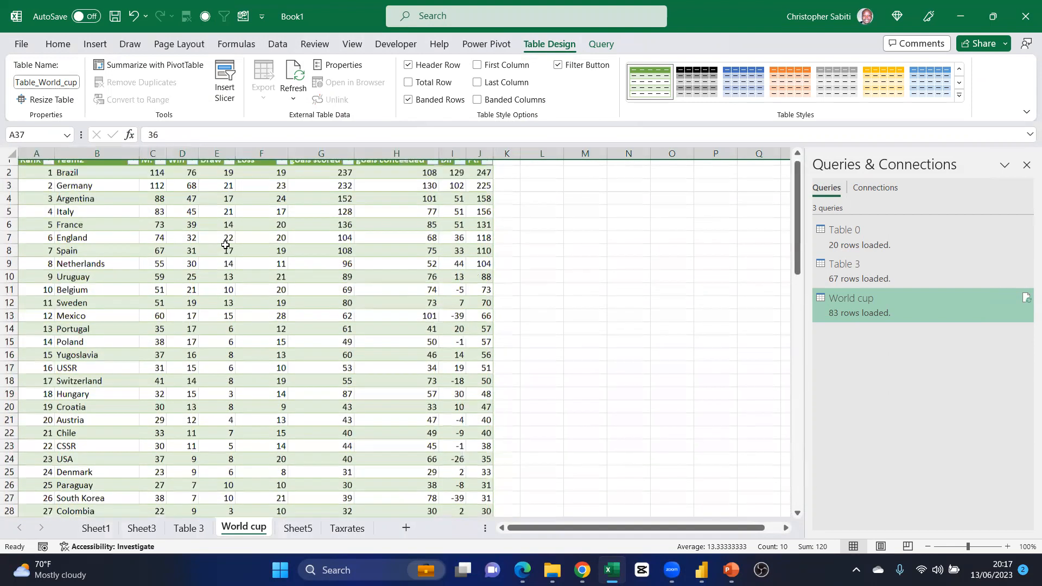
click(8, 180)
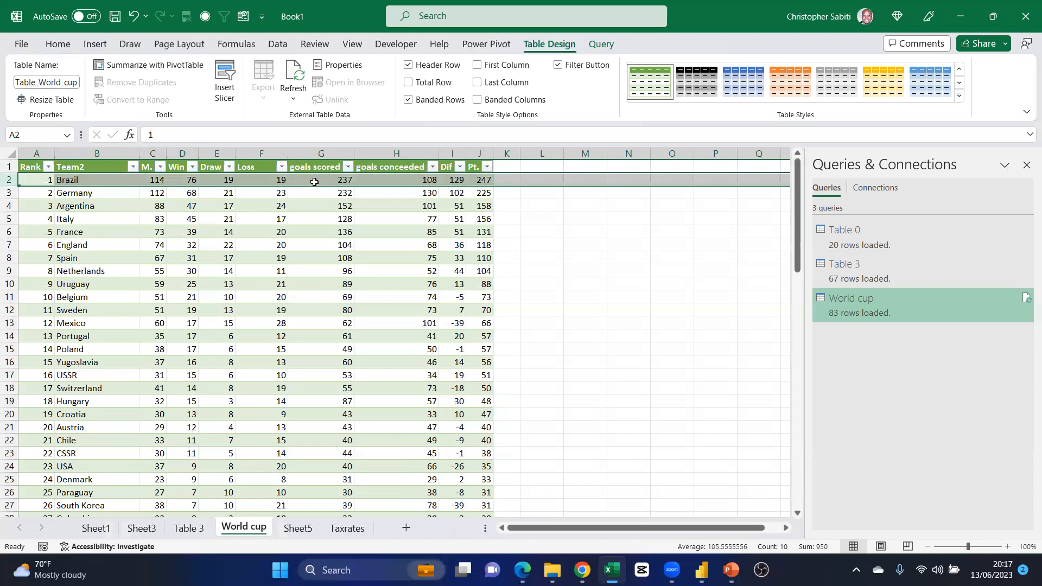
drag(167, 154, 184, 162)
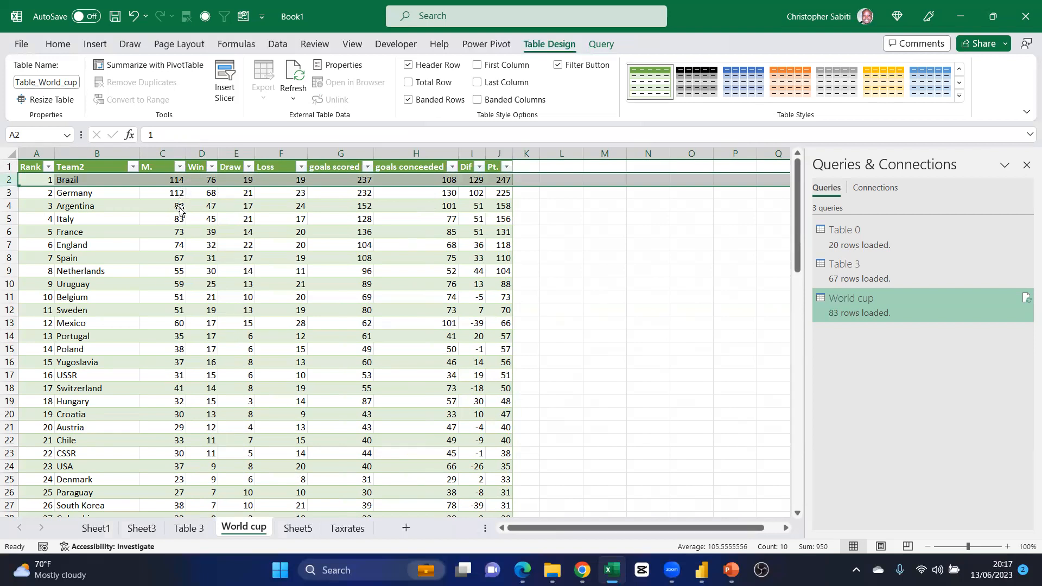
Go through Brazil's win, loss and goals figures and widen the Pt. column
click(204, 180)
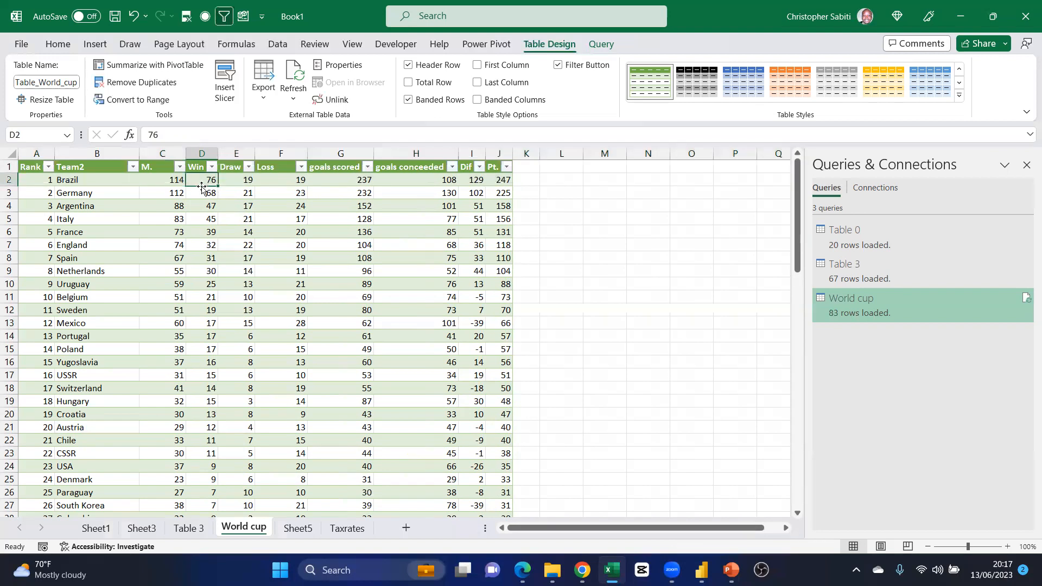
click(282, 179)
click(324, 178)
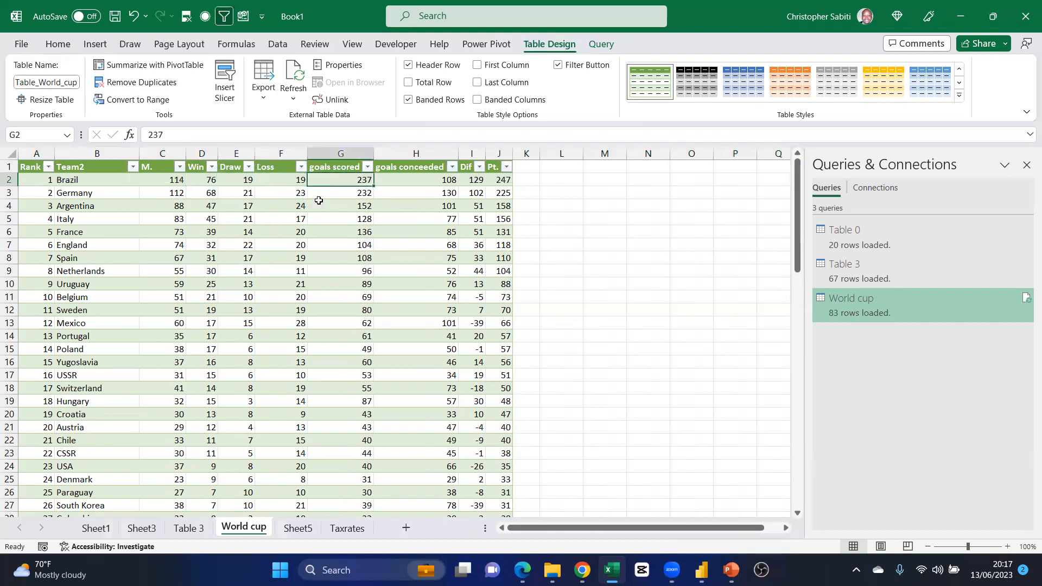
click(407, 185)
drag(486, 154, 540, 154)
click(495, 184)
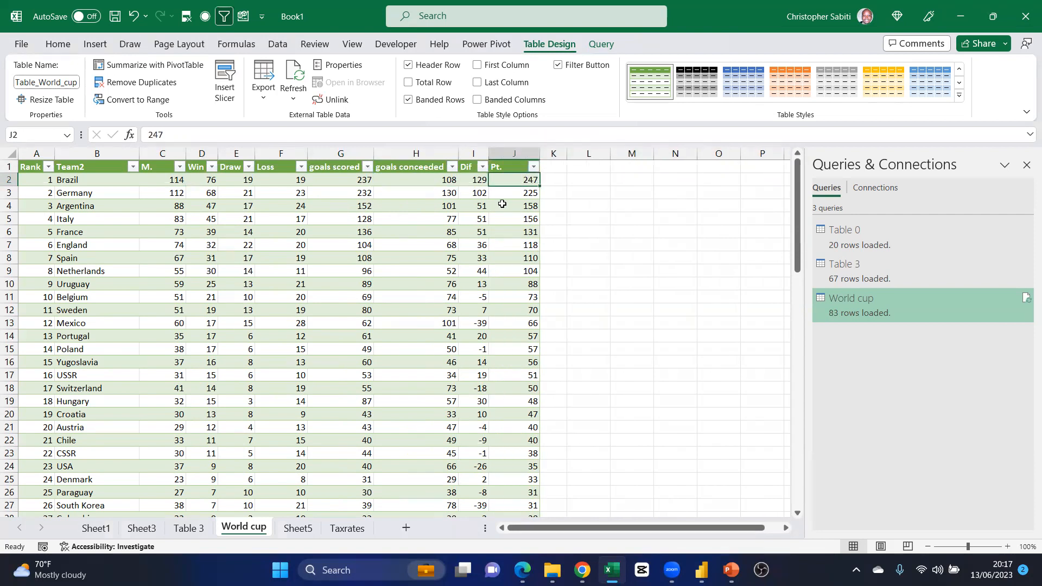
Examine the last teams in the World cup table and select the Pt. cells from Iraq to El Salvador
scroll(502, 203, down, 13)
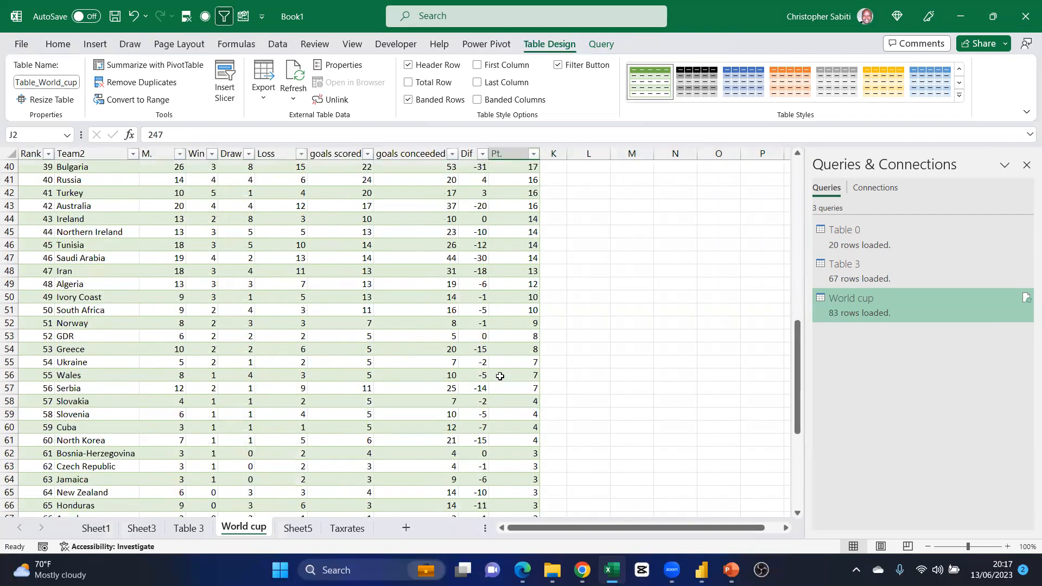
scroll(500, 377, down, 1)
drag(482, 362, 483, 389)
scroll(482, 321, down, 3)
scroll(482, 321, down, 6)
click(515, 347)
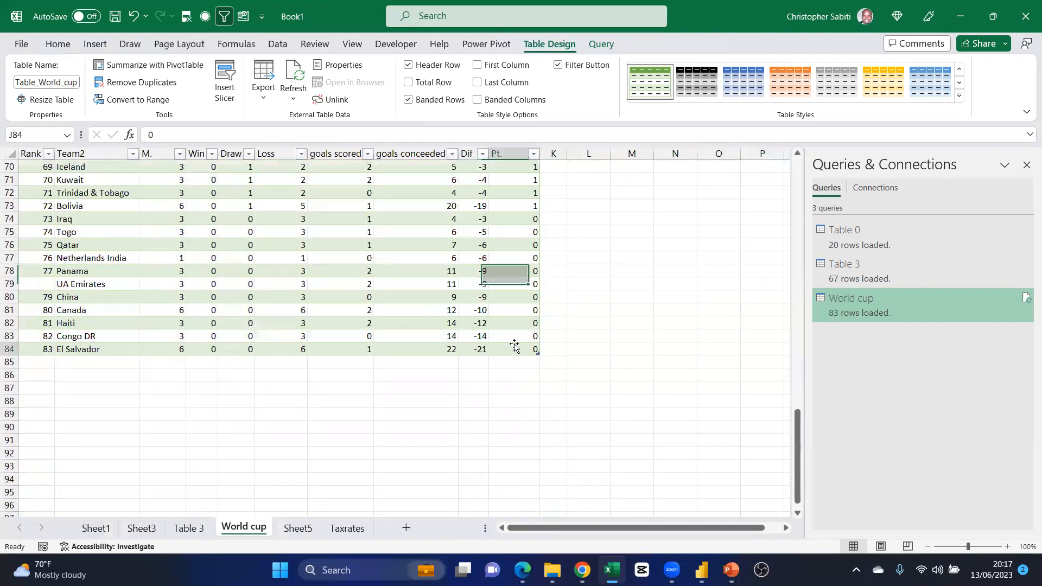
drag(523, 218, 519, 351)
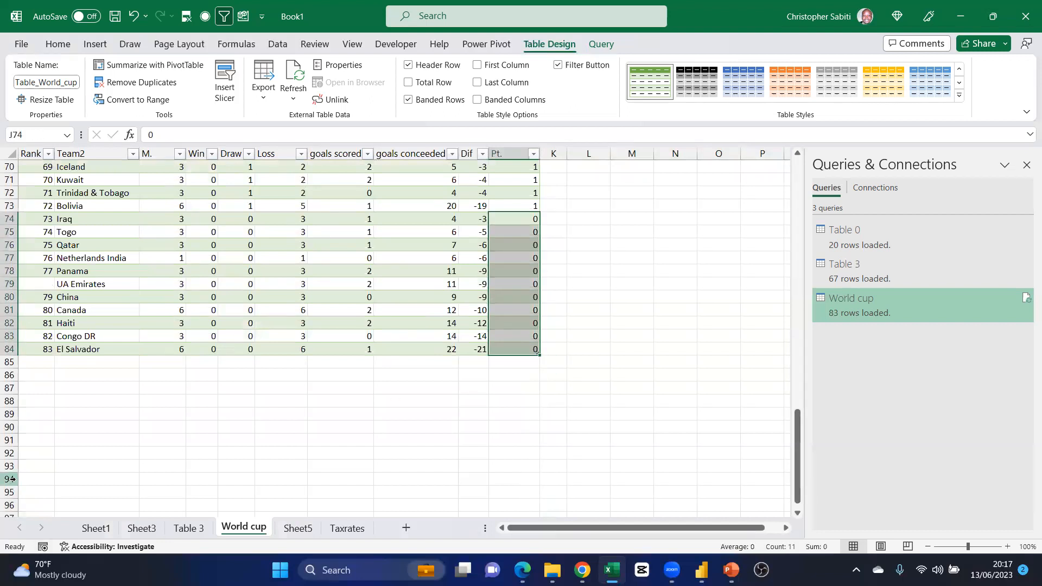
Locate Mexico's row in the World cup table and compare its goal difference with the neighbouring teams
scroll(296, 312, up, 20)
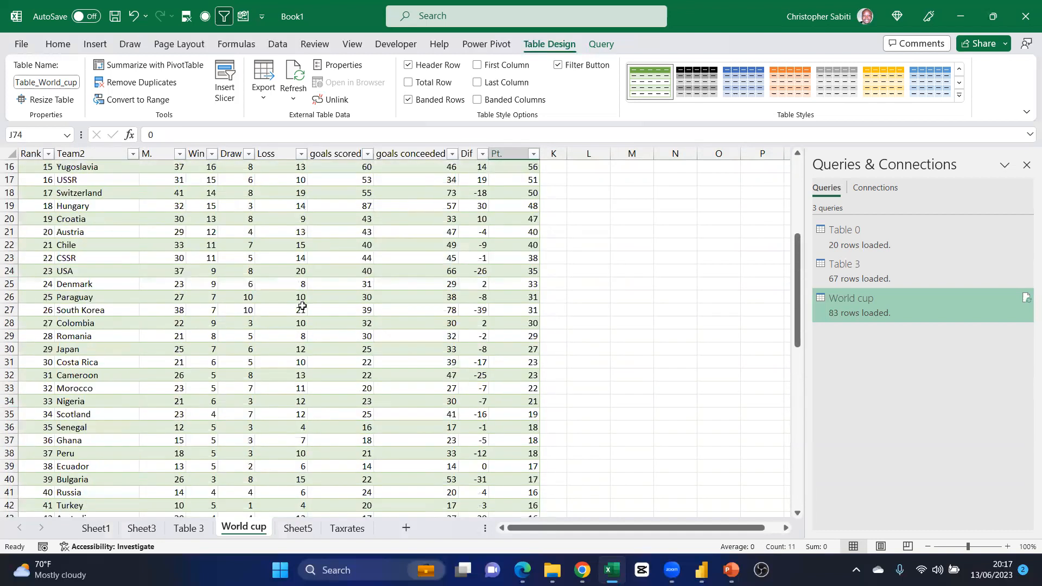
scroll(288, 314, up, 2)
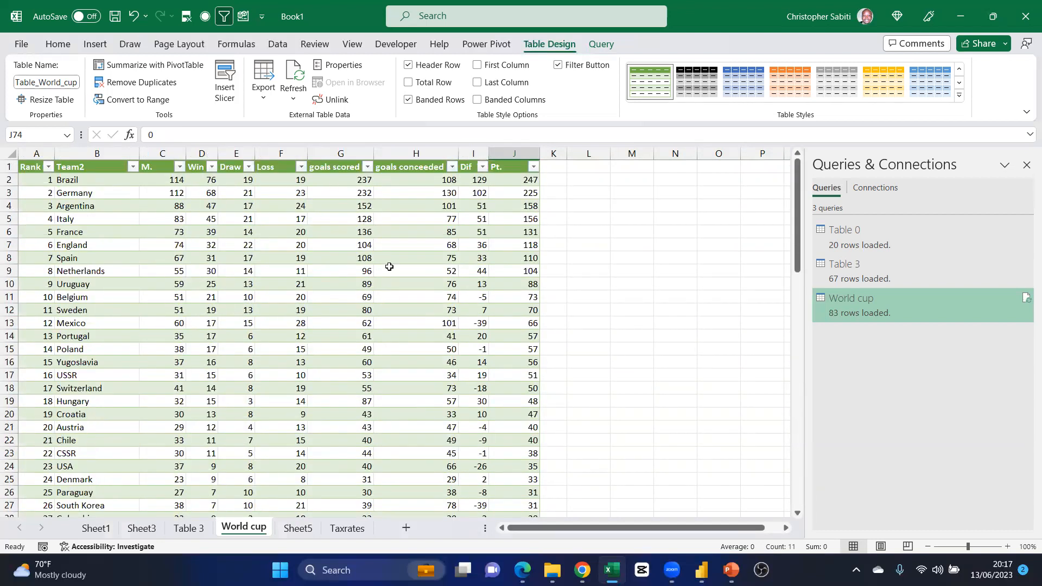
click(78, 330)
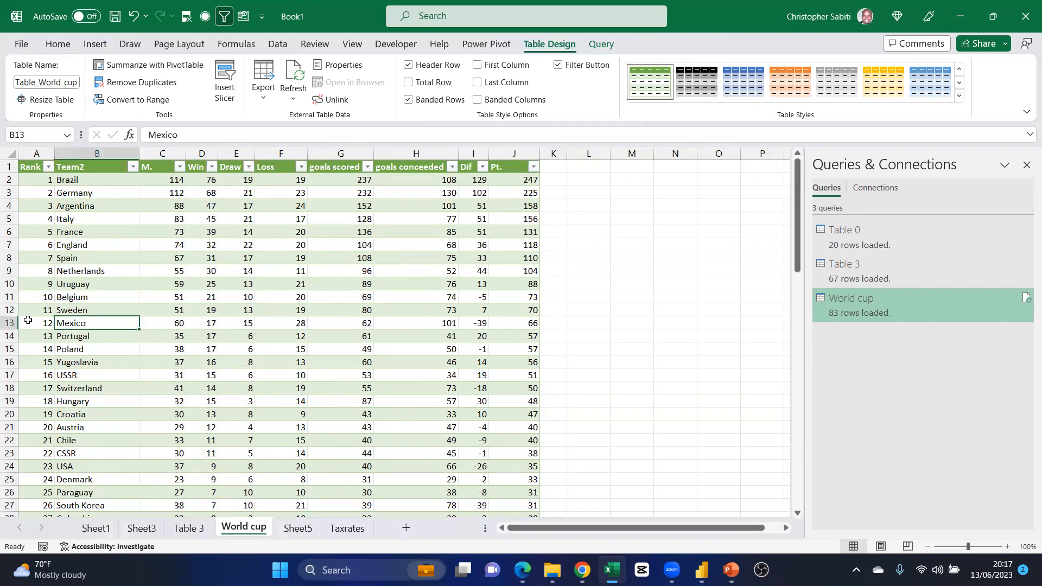
click(10, 323)
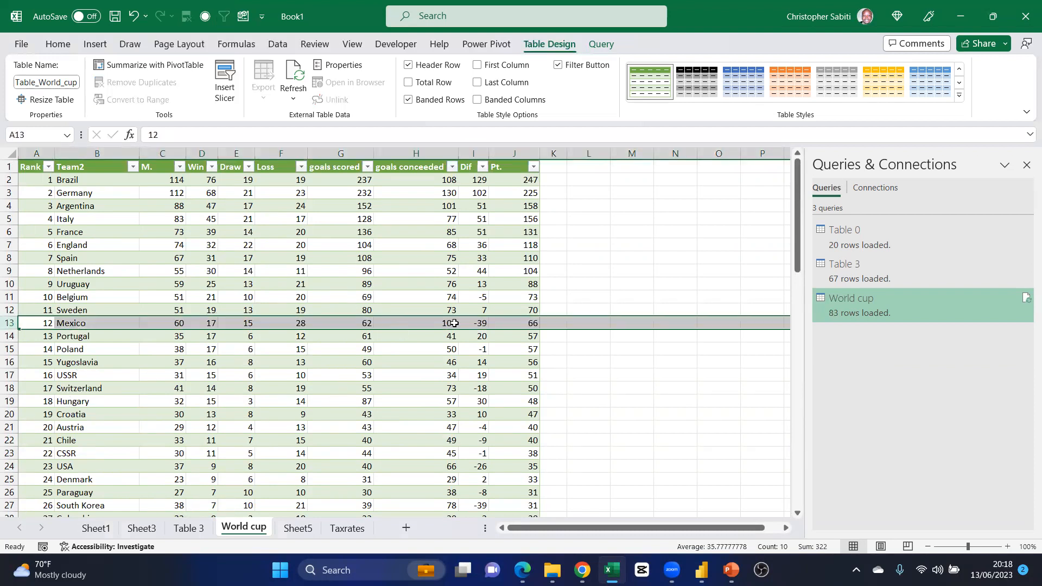
click(485, 298)
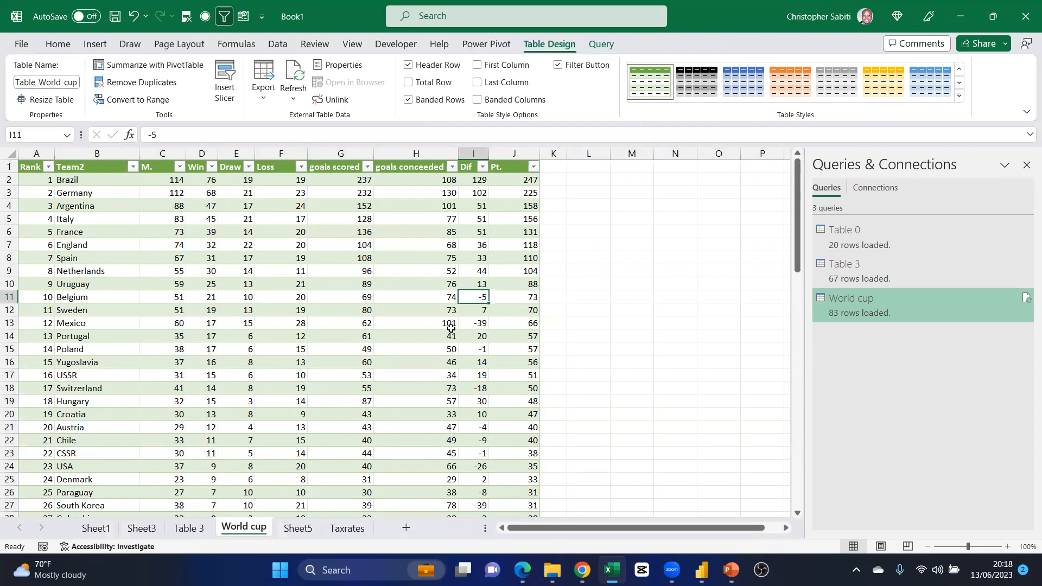
Review the available Get Data source categories, including Azure, Power Platform and other sources, without starting an import
click(56, 43)
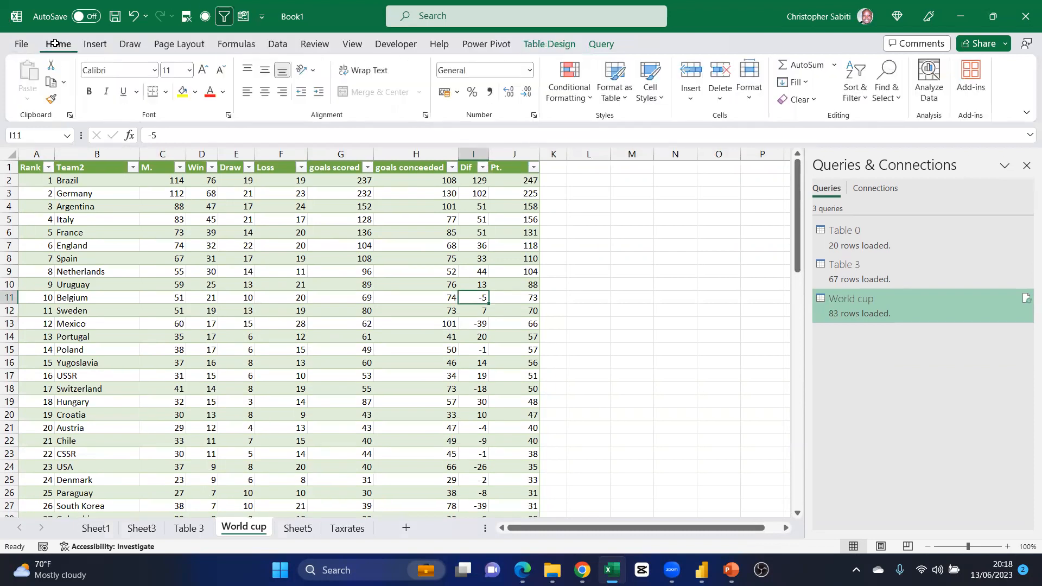
click(275, 44)
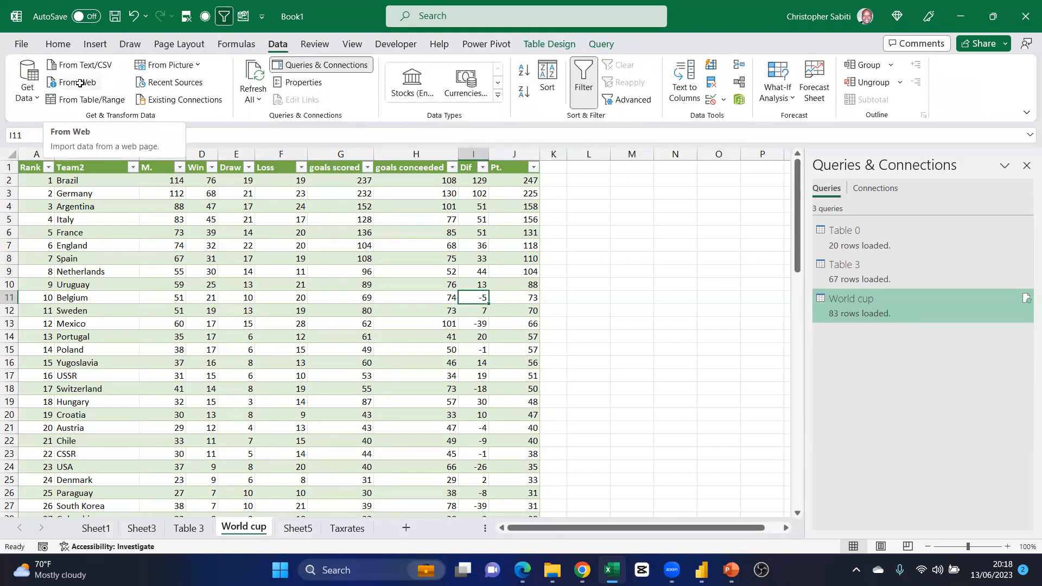
click(36, 99)
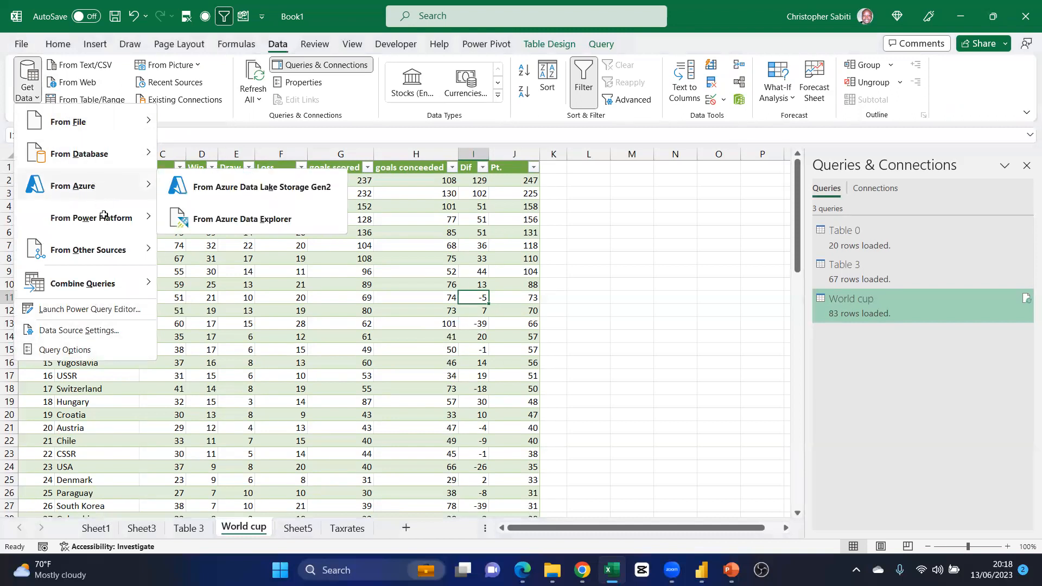
mouse_move(132, 250)
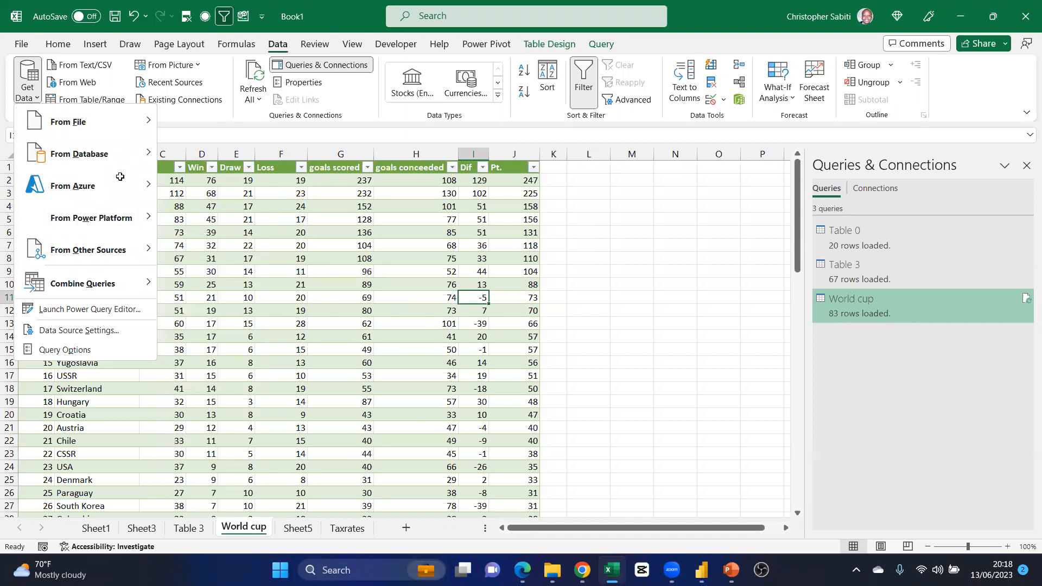
click(248, 256)
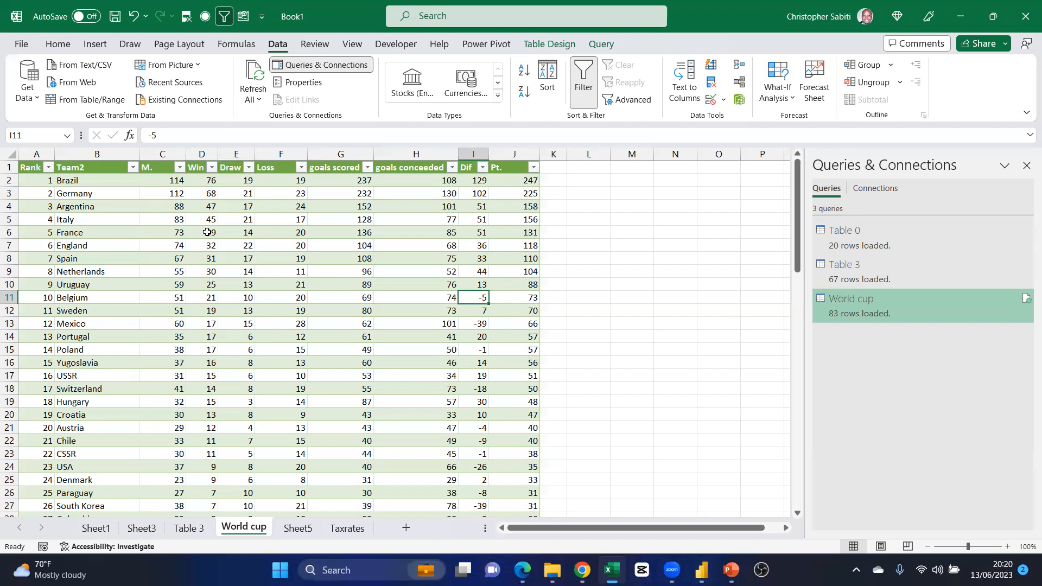
drag(91, 185, 508, 401)
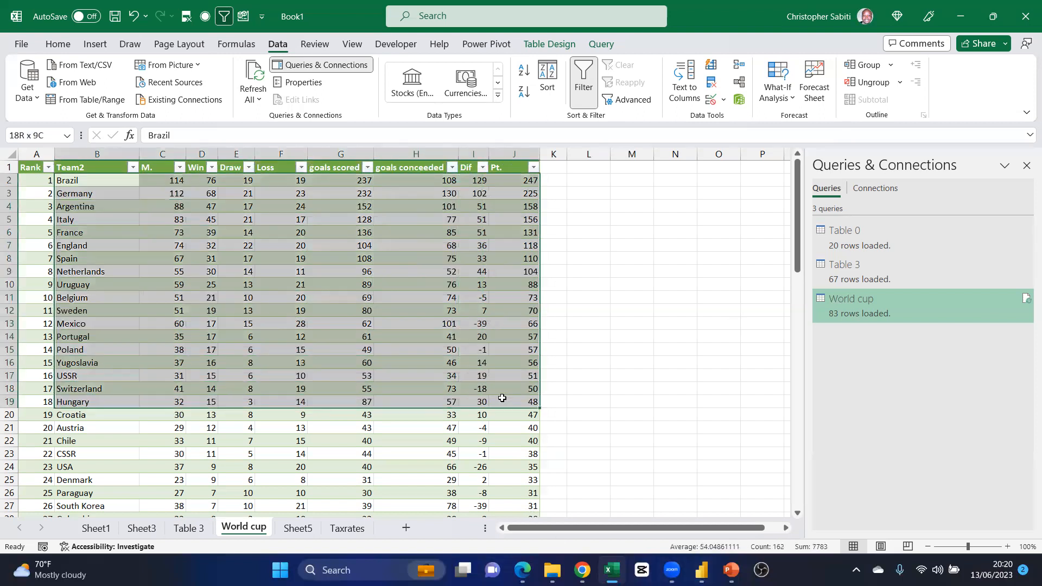
click(587, 334)
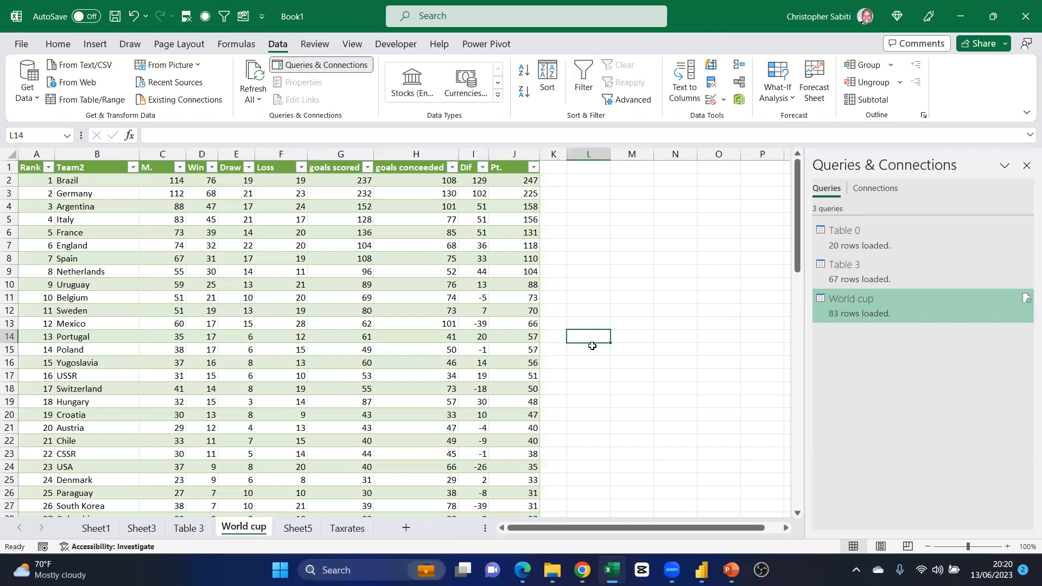
click(311, 283)
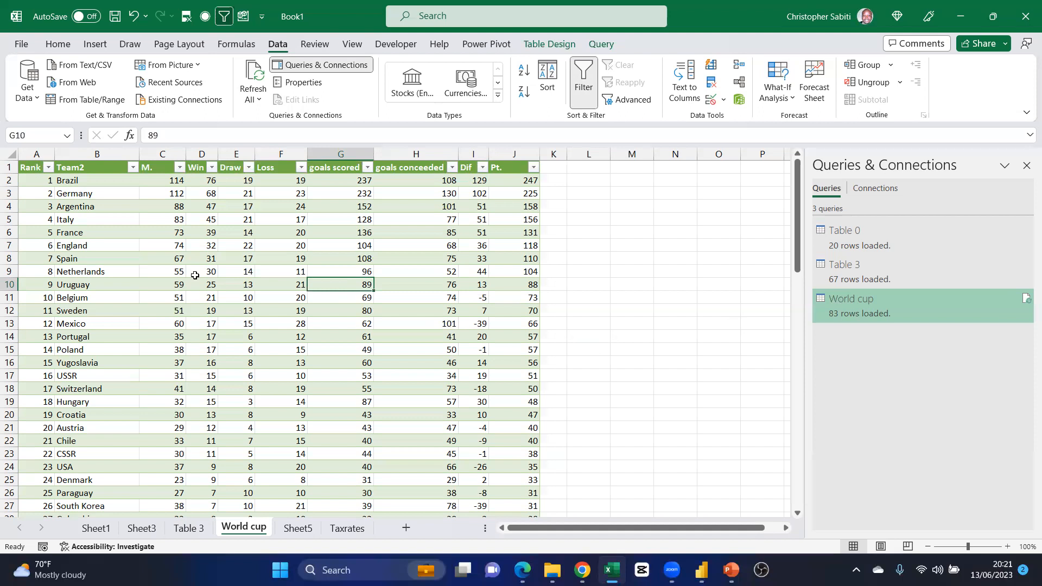
mouse_move(582, 570)
drag(39, 183, 513, 468)
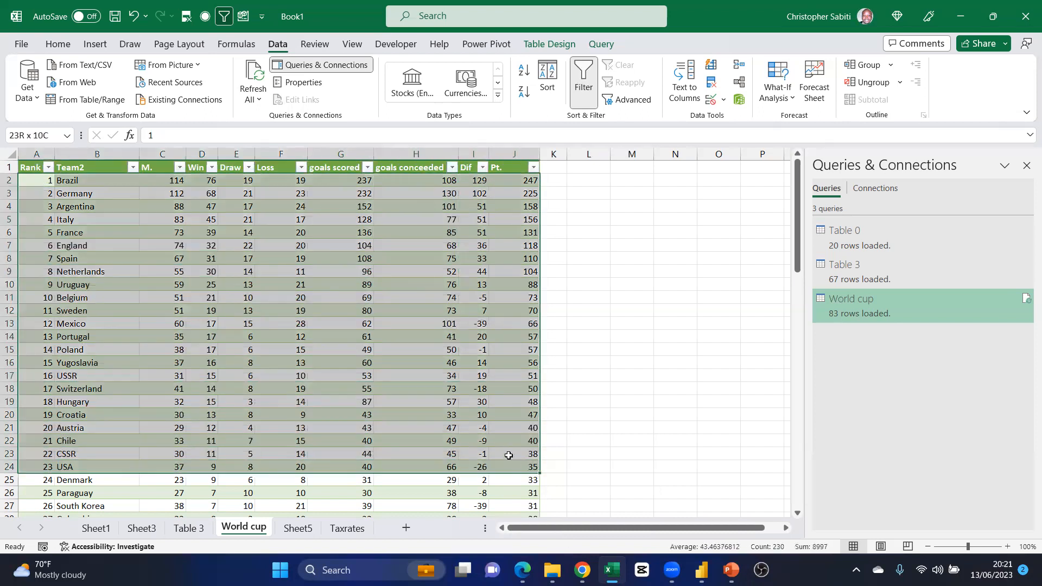
click(73, 185)
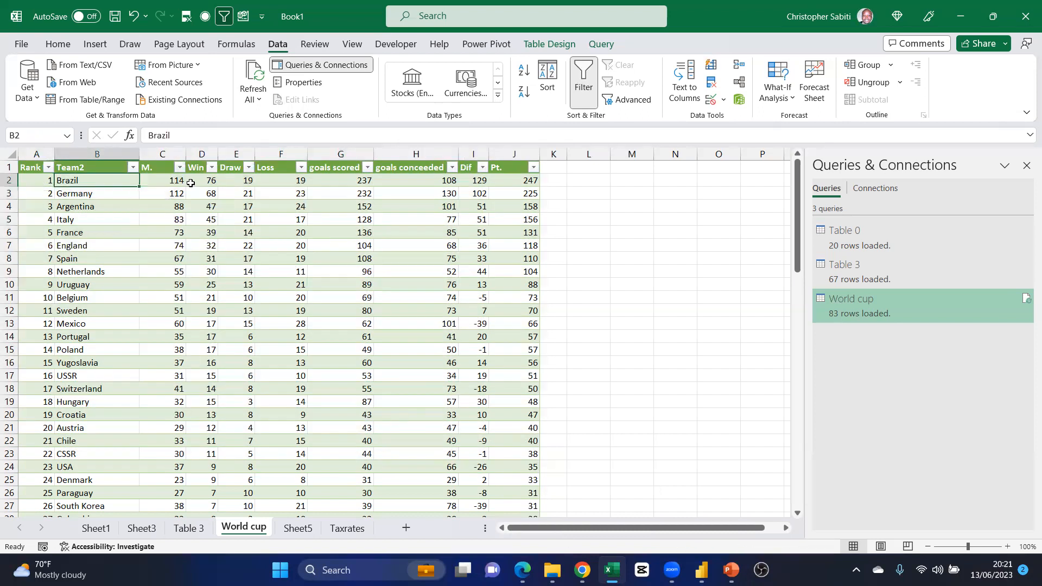
click(336, 184)
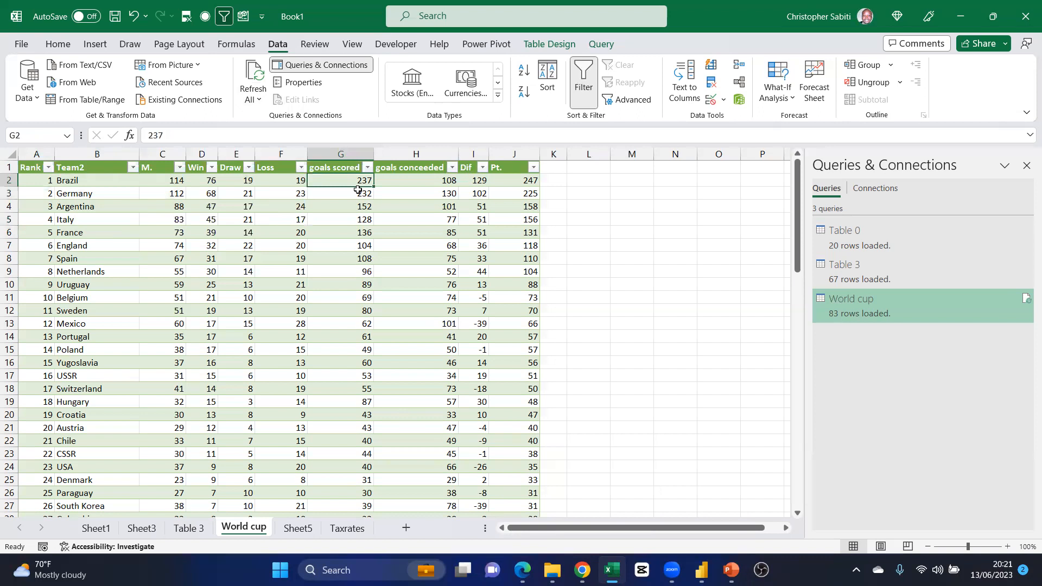
drag(76, 180, 487, 283)
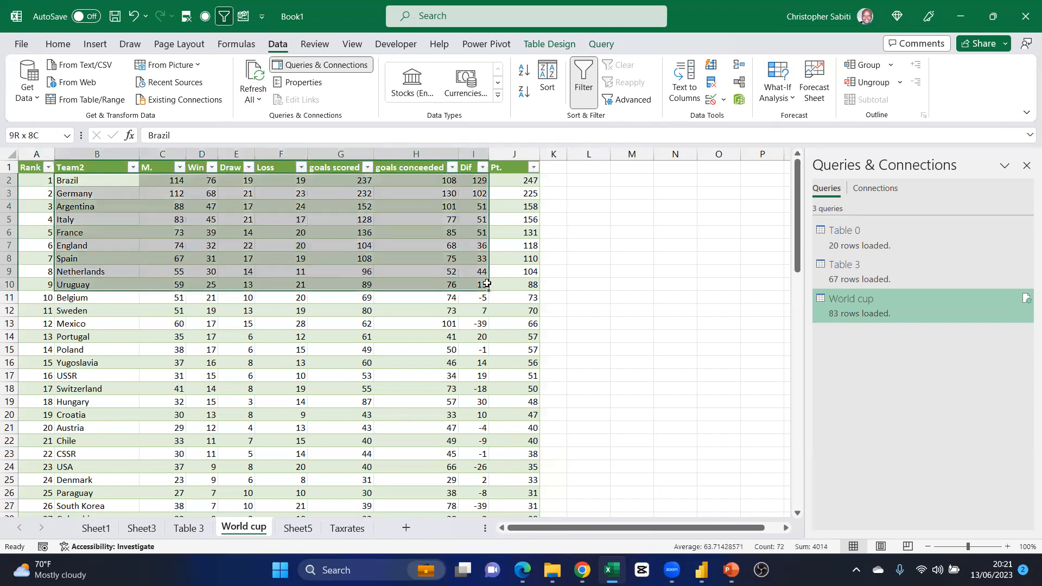
click(497, 254)
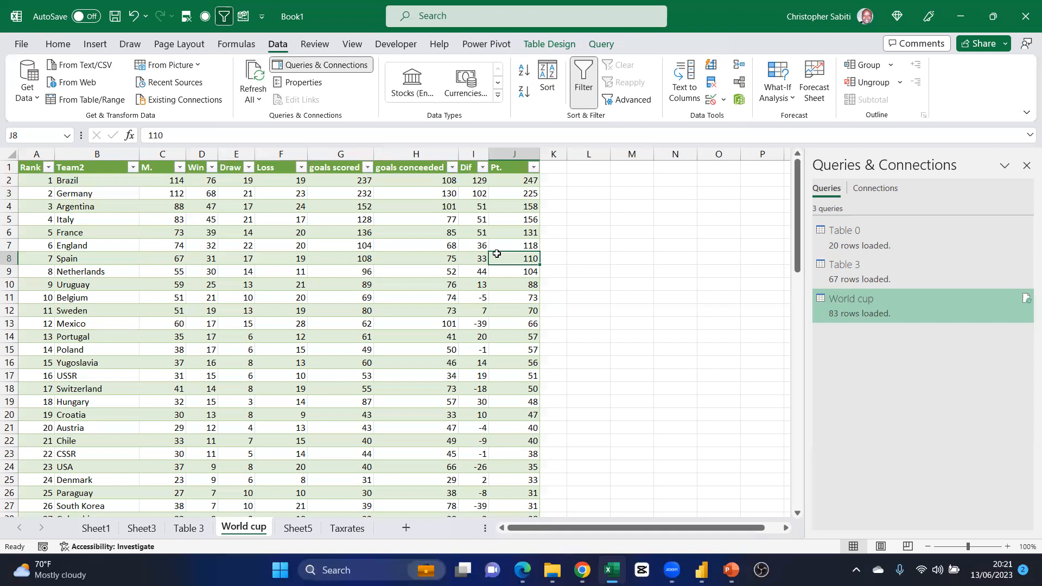
click(162, 263)
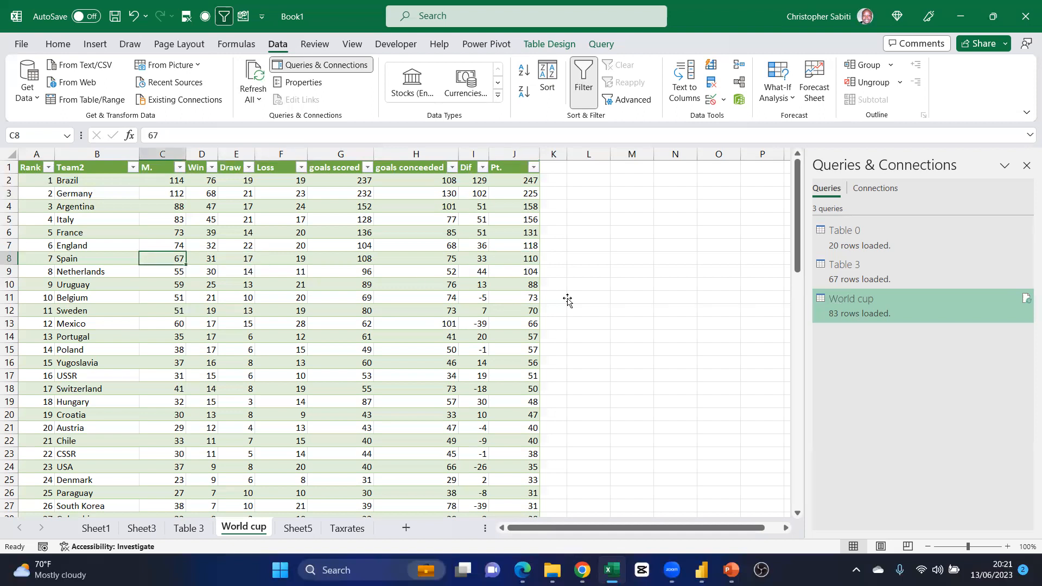
click(346, 363)
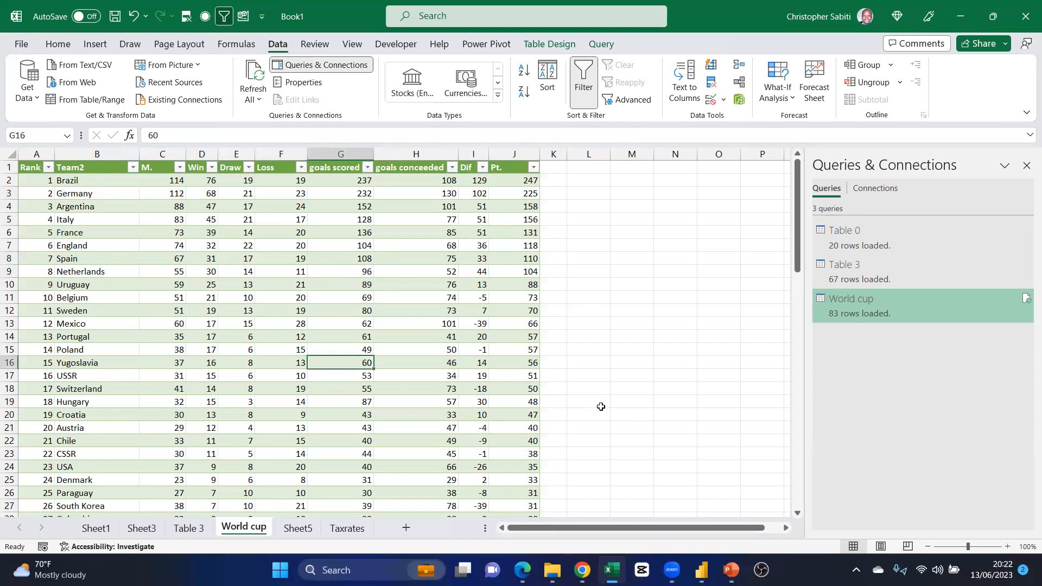
key(Right)
key(Up)
scroll(424, 345, down, 1)
scroll(421, 320, down, 5)
scroll(421, 319, up, 5)
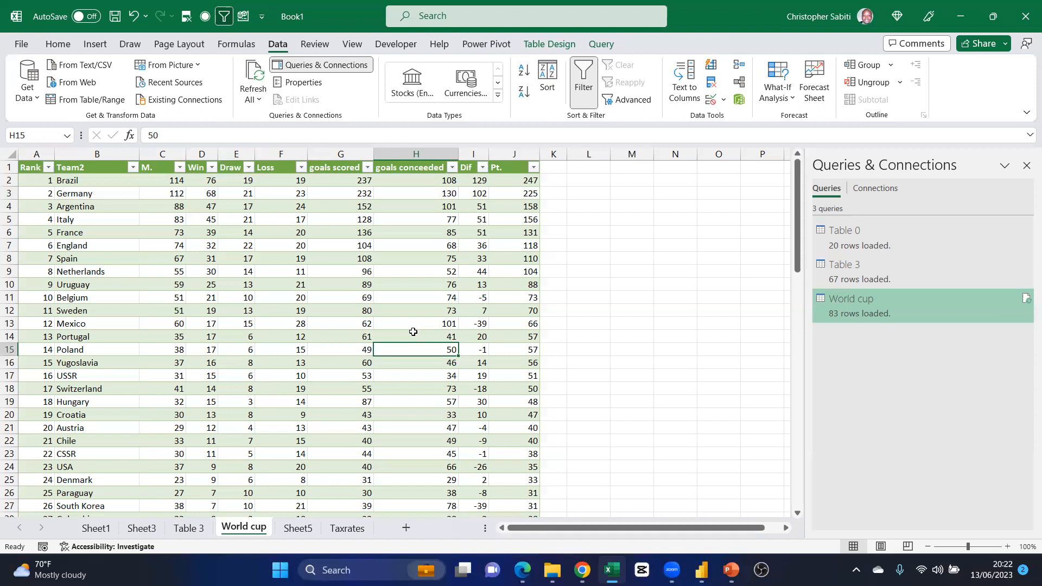
click(417, 266)
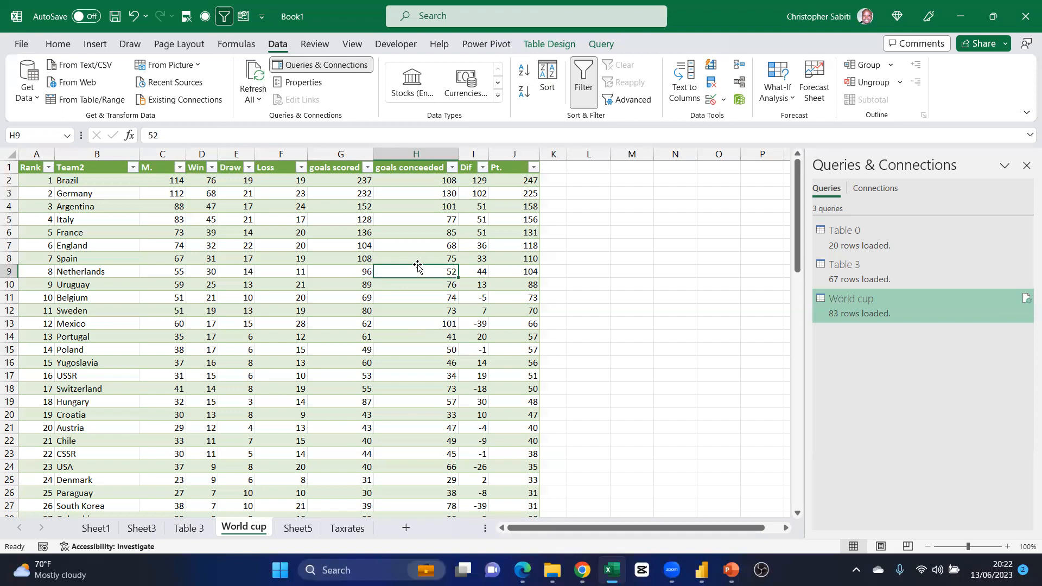
click(439, 218)
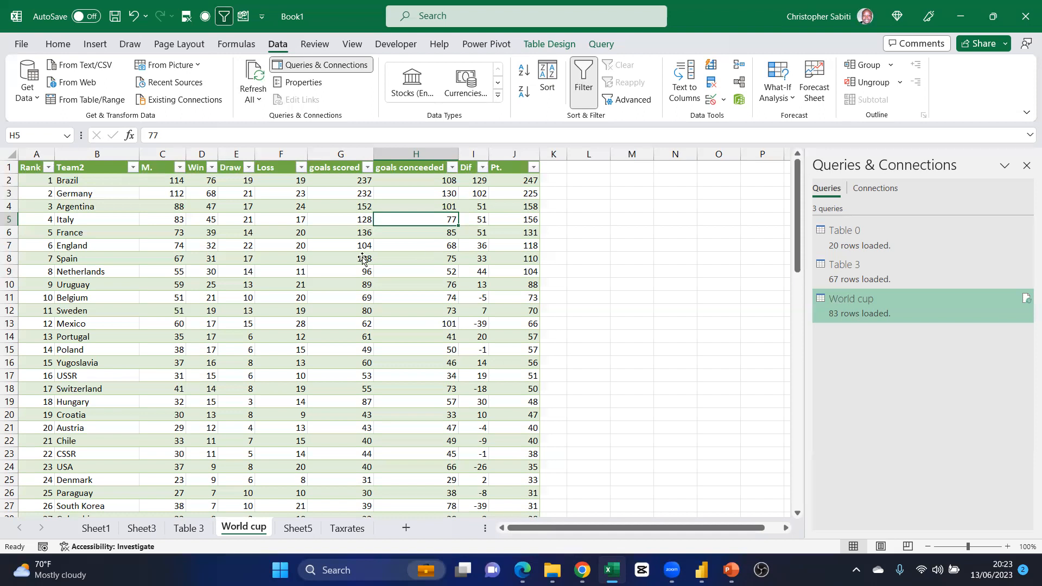
click(337, 248)
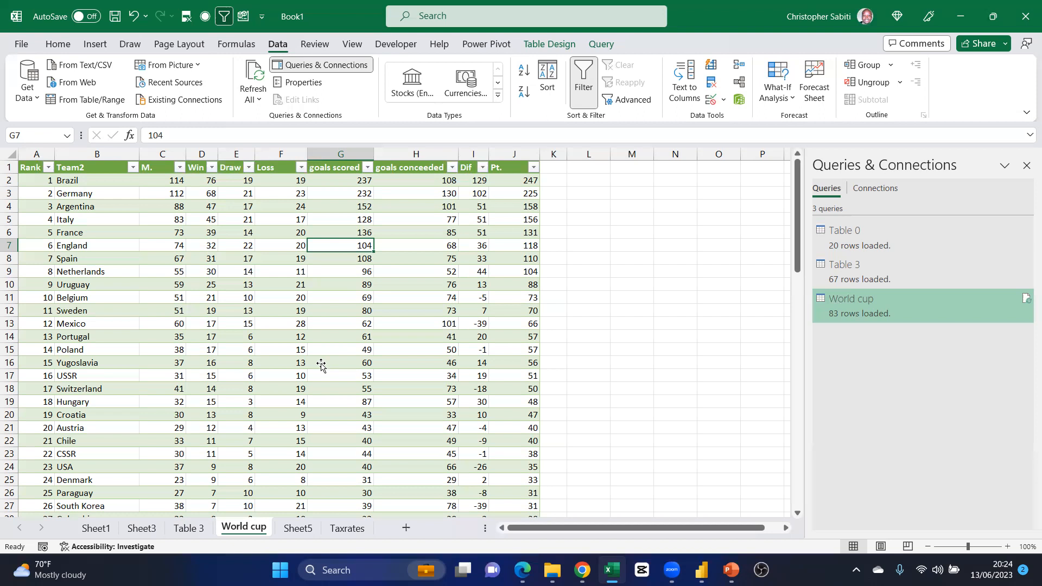
Switch to Chrome and bring up the open Power BI page
click(582, 570)
click(428, 12)
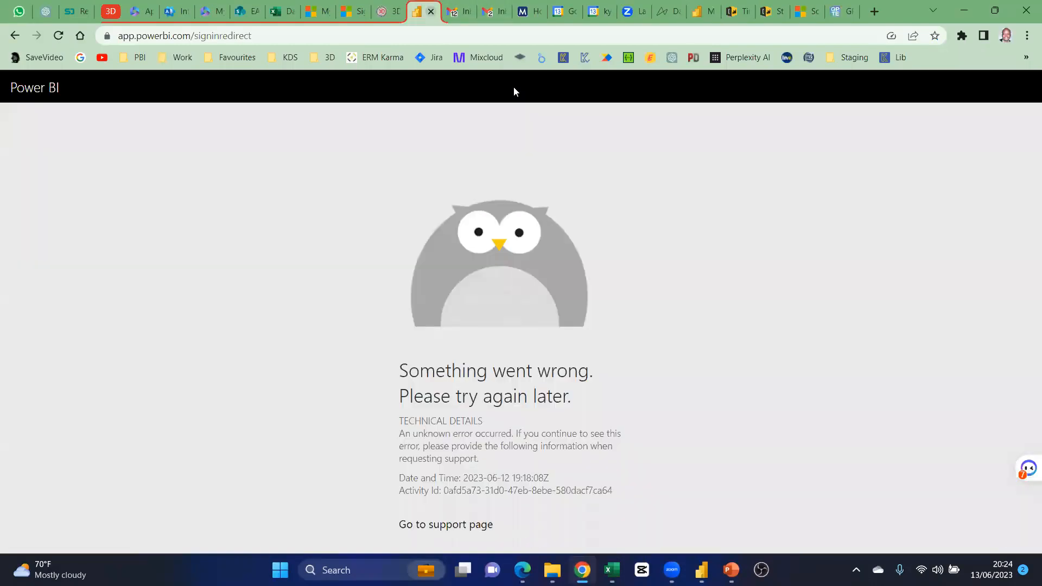
Reload the Power BI page and confirm the form resubmission
click(58, 36)
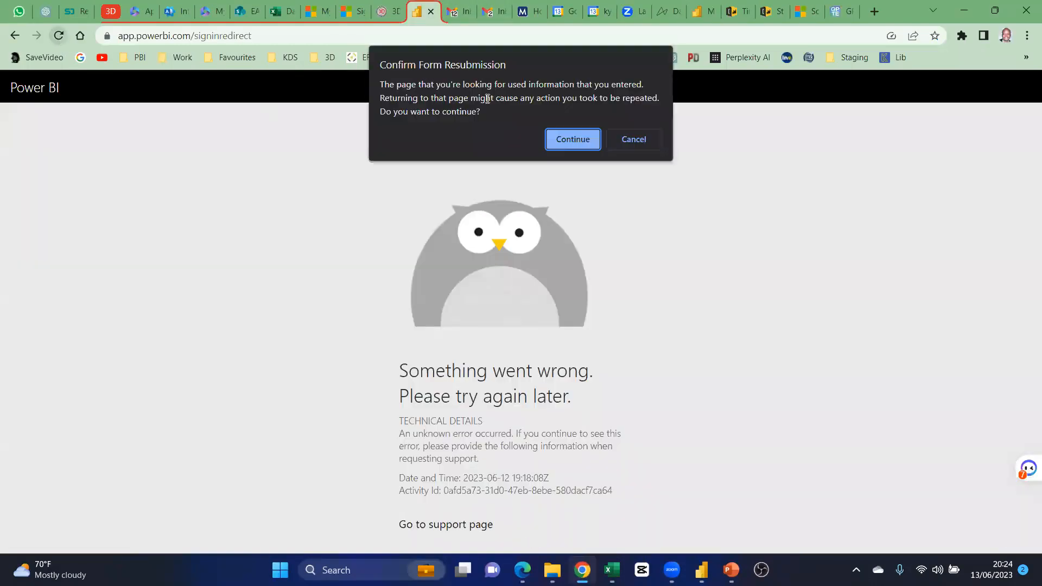
click(568, 140)
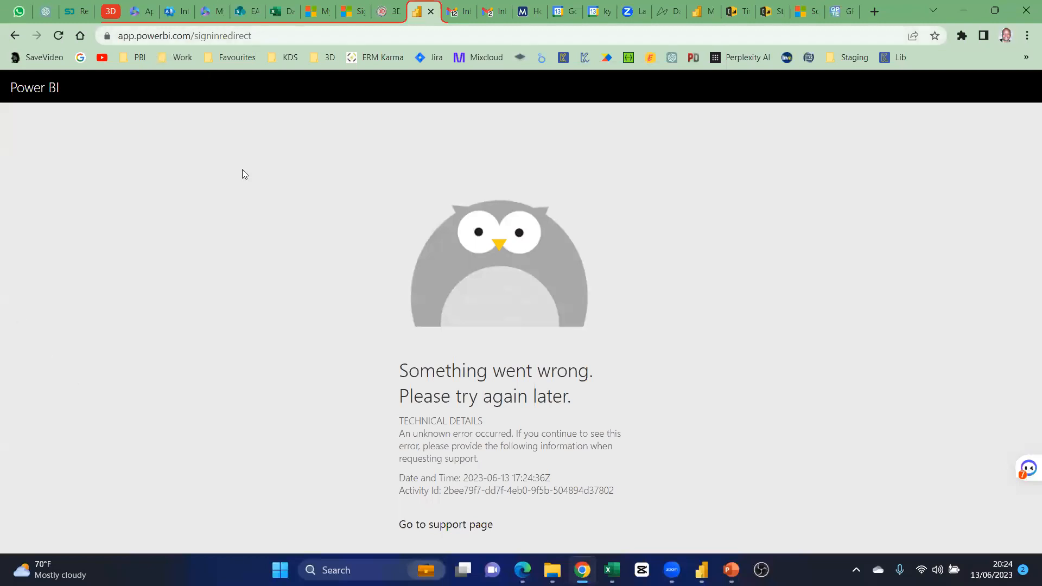
mouse_move(582, 570)
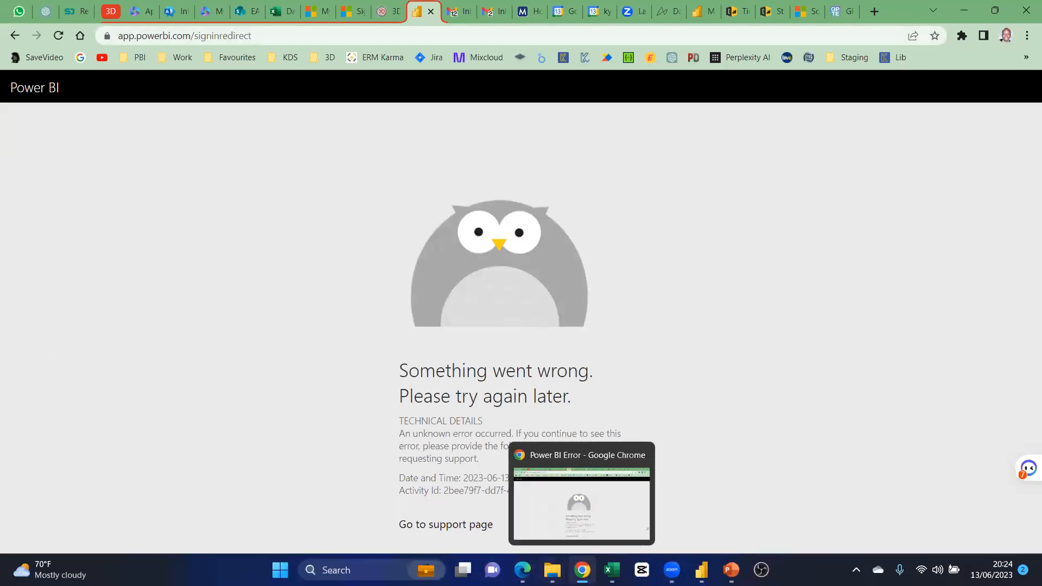
Switch to Excel and review the World cup table and the Get Data source categories without starting an import
click(610, 570)
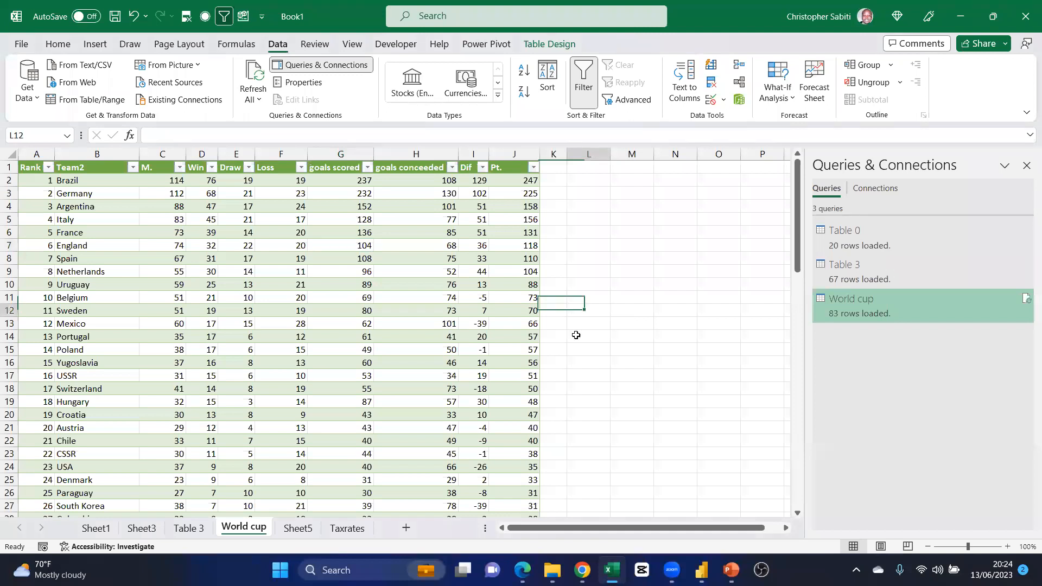
scroll(268, 426, down, 3)
scroll(321, 482, up, 2)
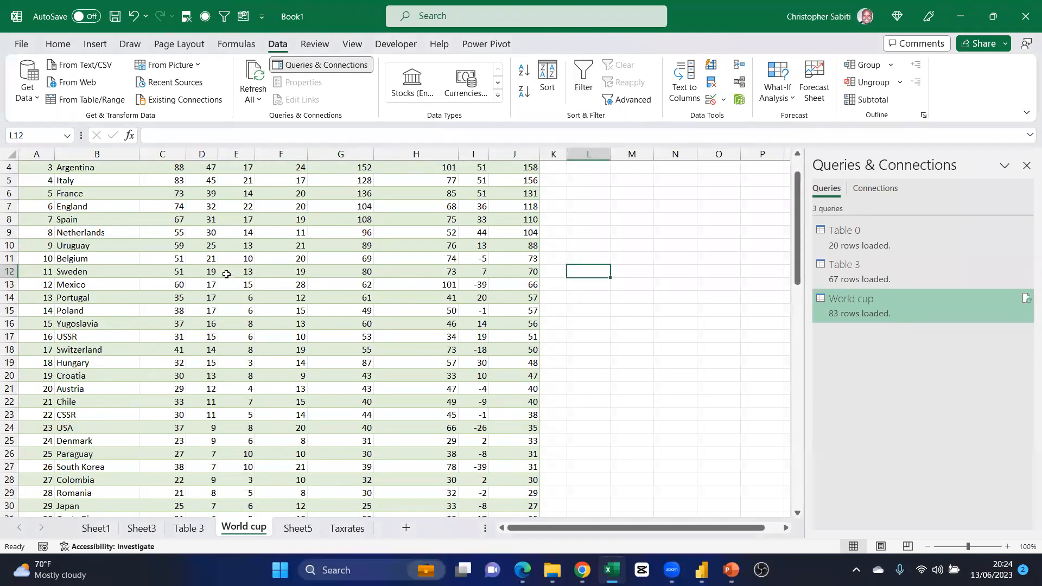
click(38, 102)
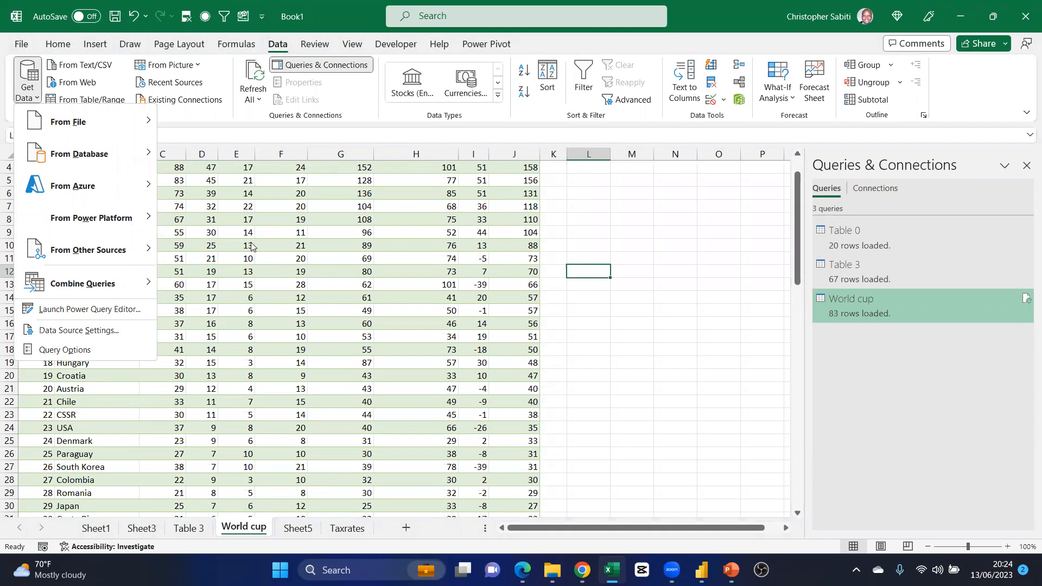
click(648, 217)
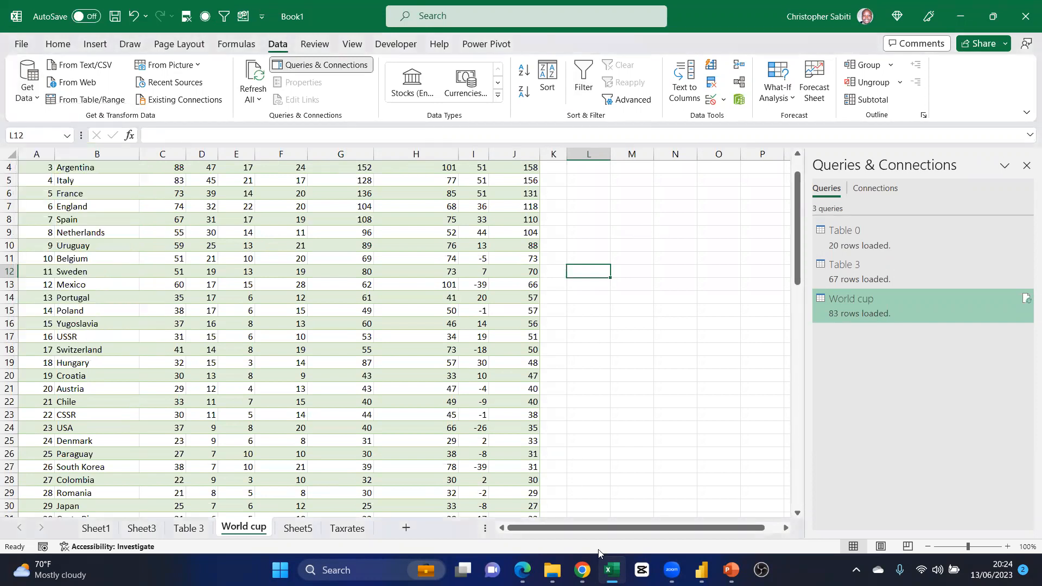
Switch to File Explorer, go up to the Clients folder and look through its contents
click(552, 570)
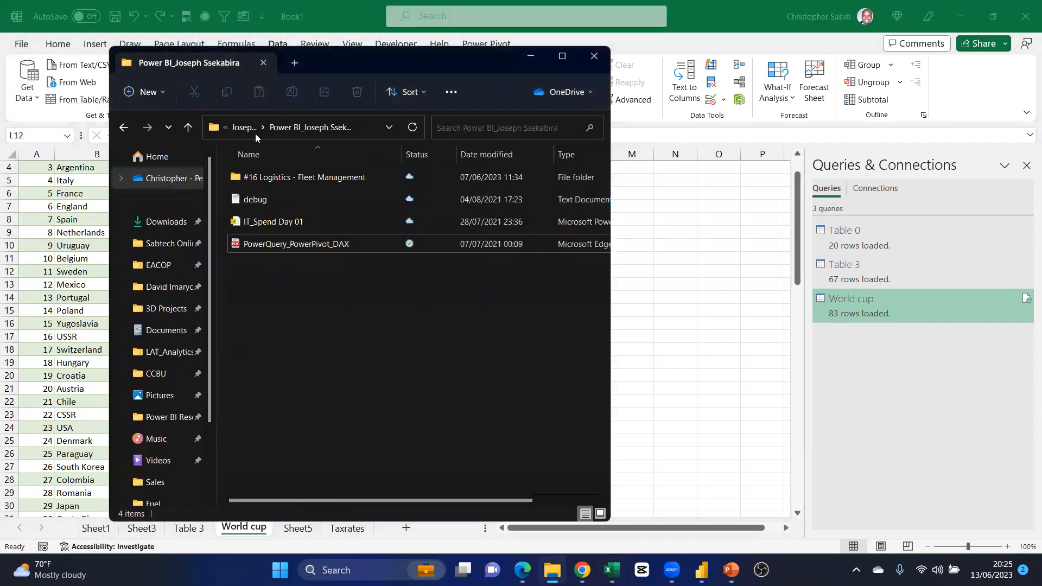
click(235, 128)
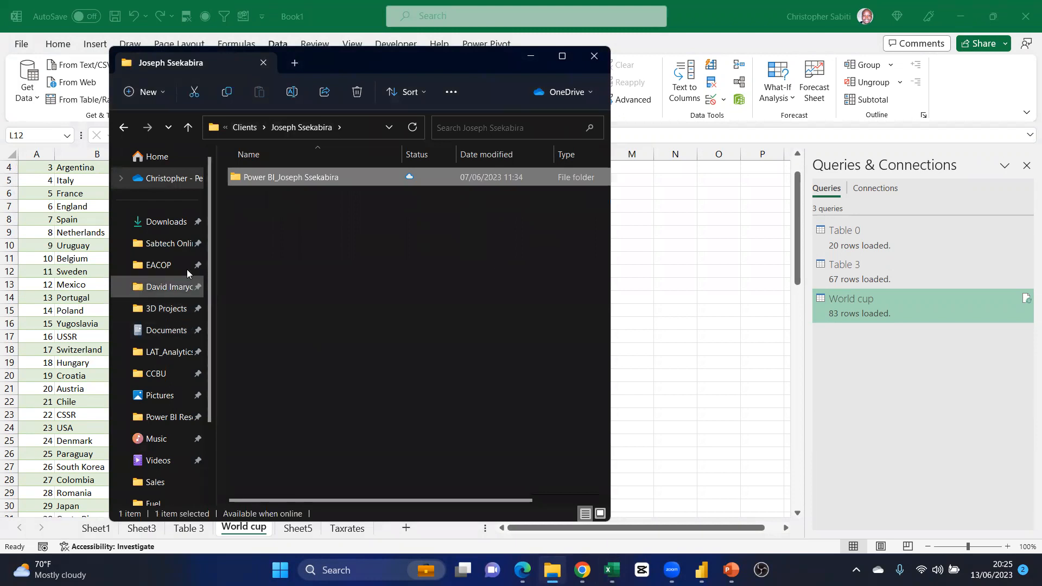
click(244, 127)
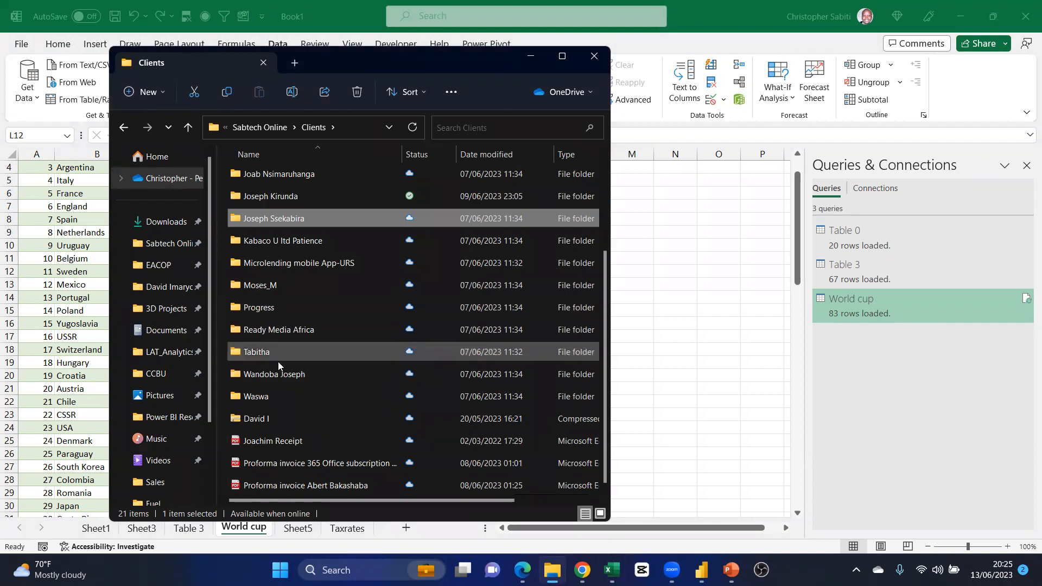
scroll(278, 362, up, 2)
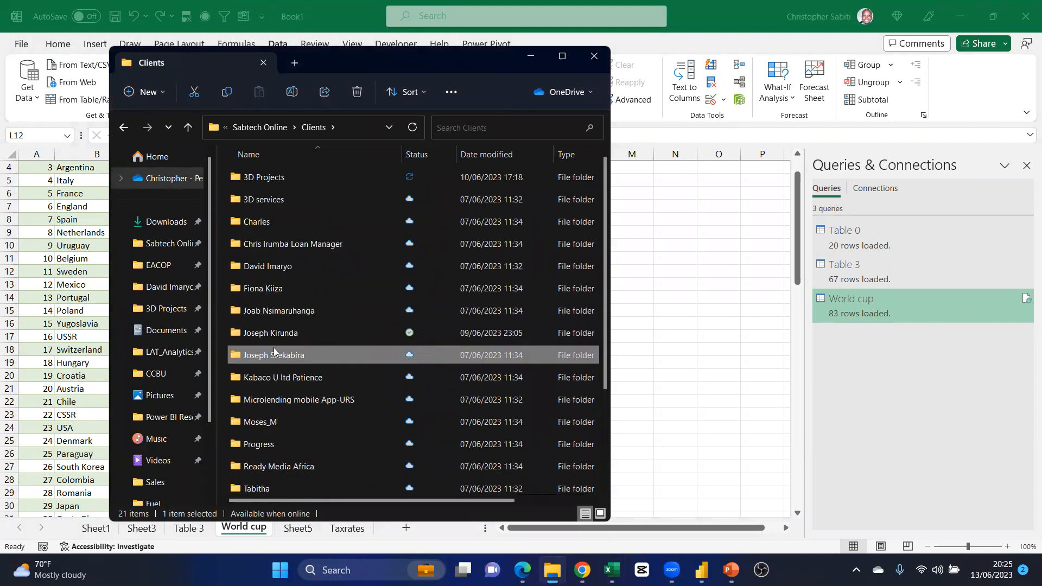
Open the Power Query and Power Pivot folder inside the Sabtech Online folder
click(181, 243)
scroll(333, 324, down, 5)
scroll(270, 288, down, 4)
scroll(276, 278, up, 2)
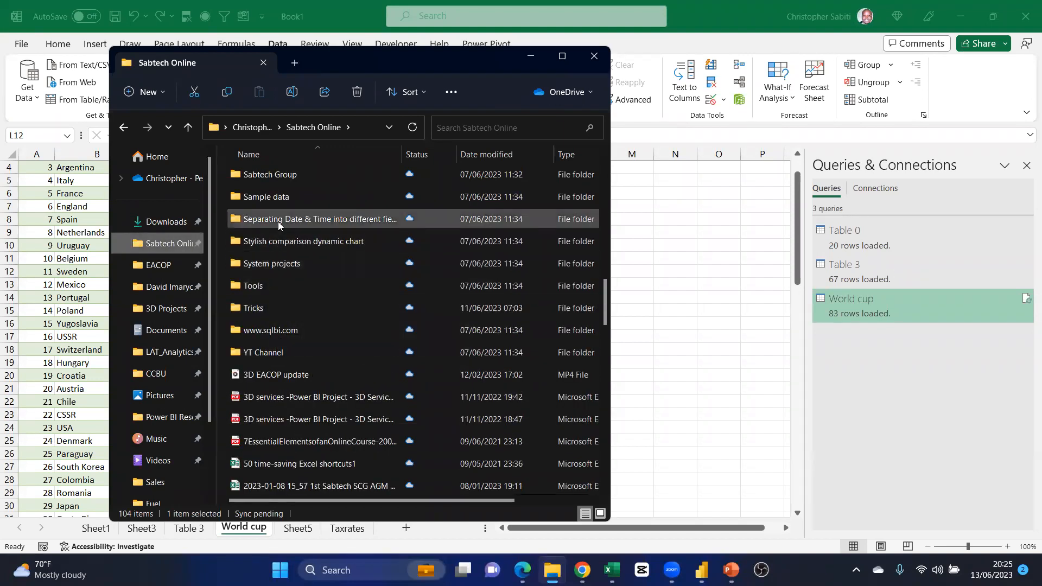
scroll(282, 225, up, 2)
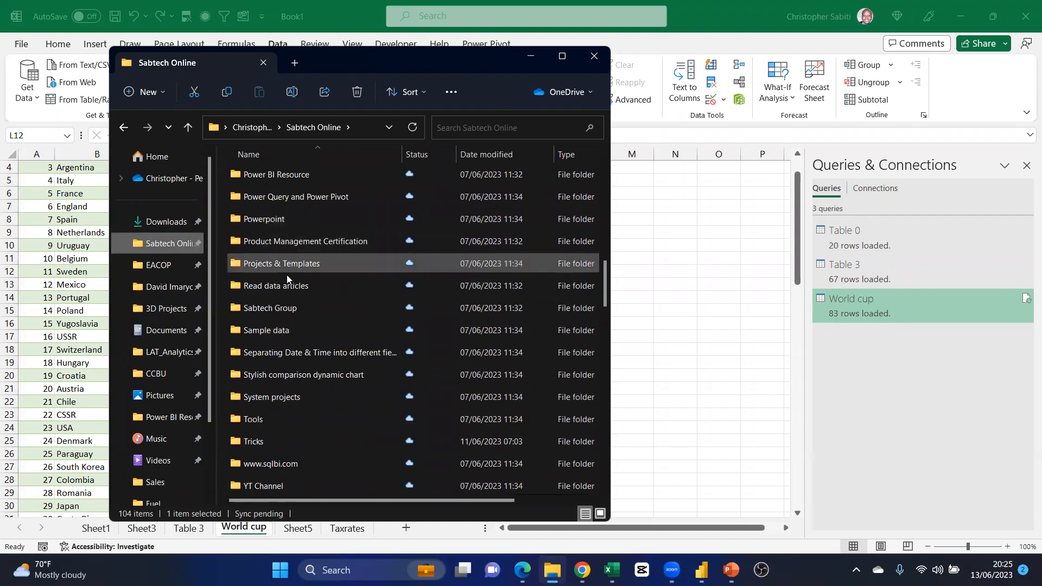
double_click(281, 196)
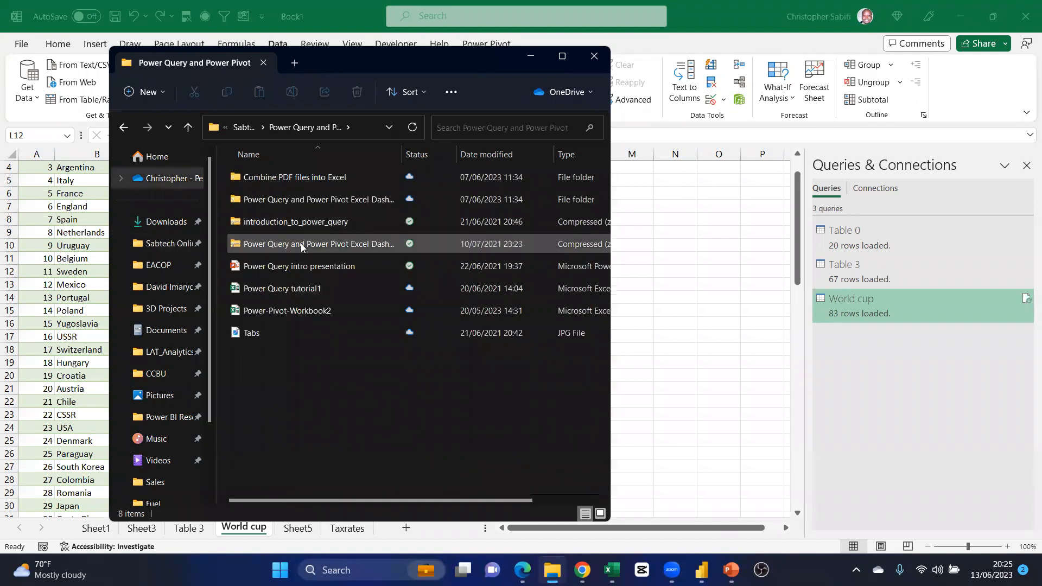
Inspect the uncompressed Power Query and Power Pivot Excel dashboard folder and the PDF statements in the Combine PDF files into Excel folder
click(300, 243)
click(301, 201)
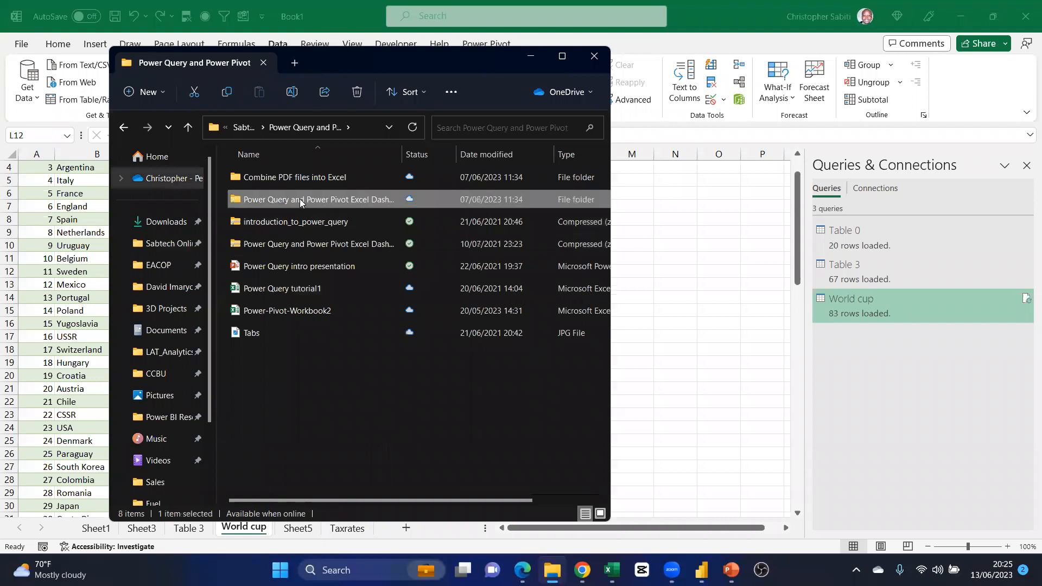
double_click(301, 201)
click(245, 127)
double_click(279, 175)
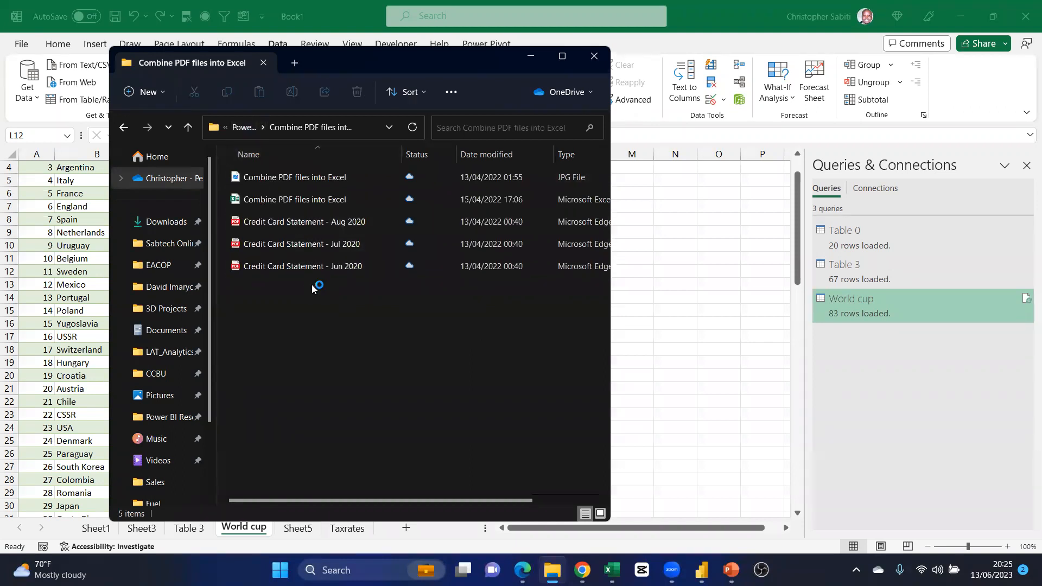
click(293, 267)
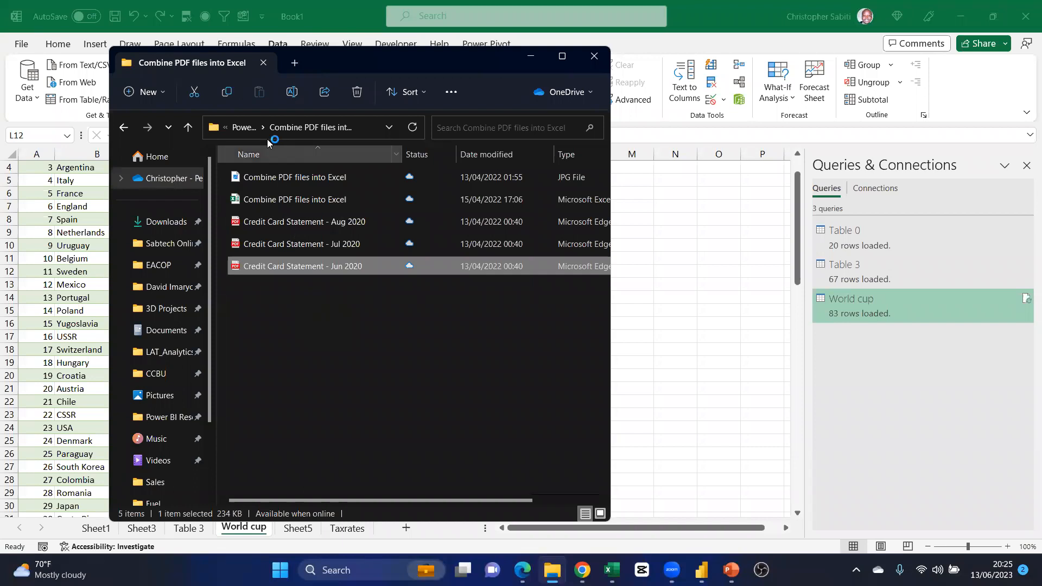
Copy the Combine PDF files into Excel folder to Downloads and open the copy
click(247, 128)
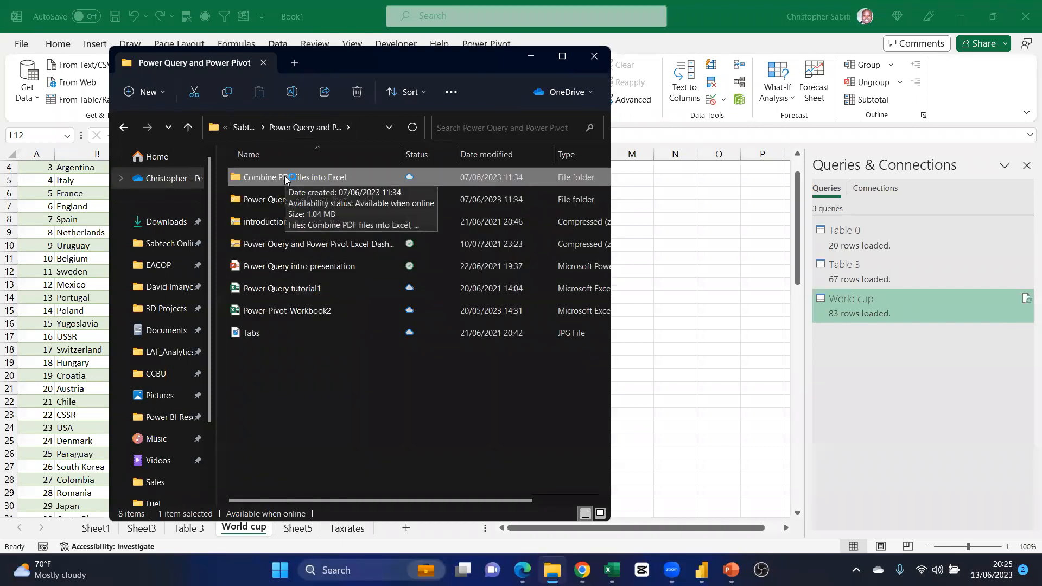
drag(285, 179, 174, 229)
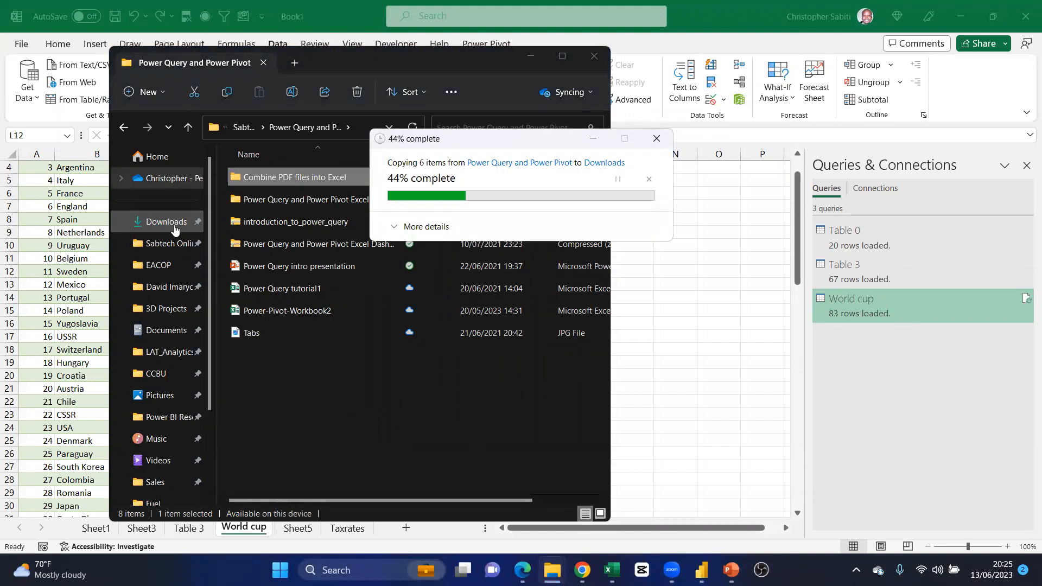
click(172, 223)
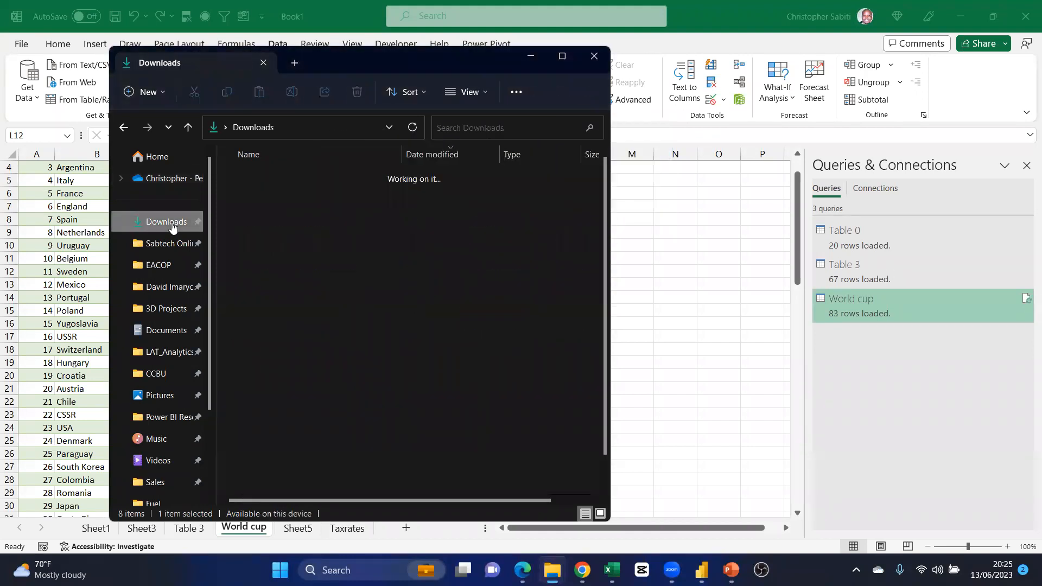
click(282, 196)
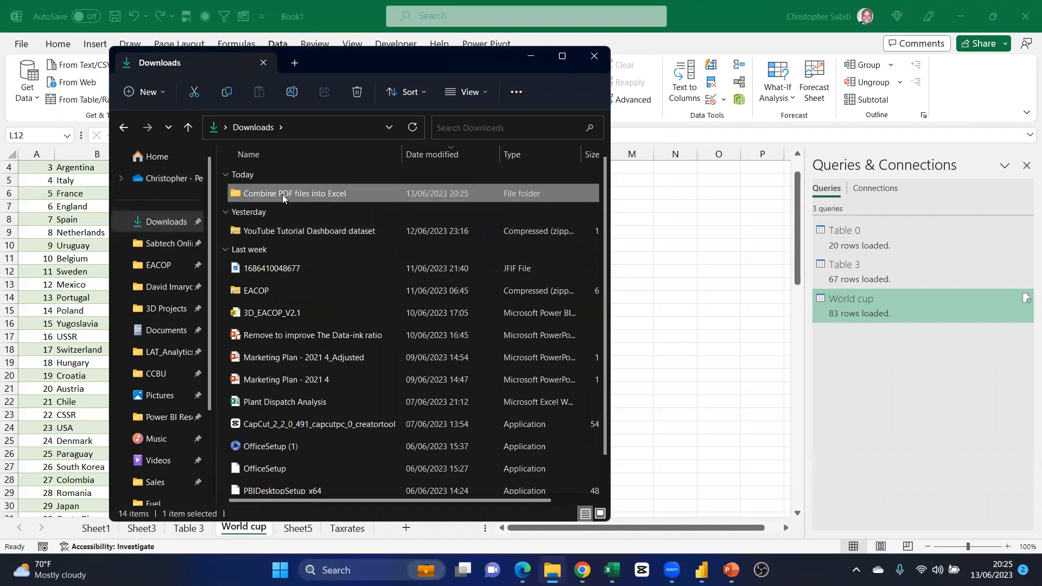
double_click(282, 196)
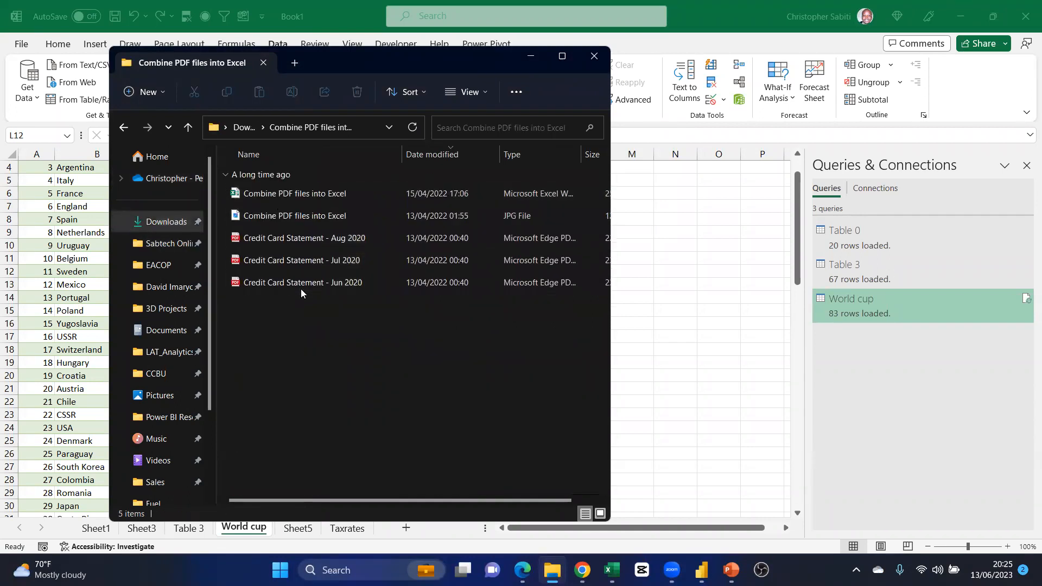
drag(301, 296, 297, 247)
click(343, 334)
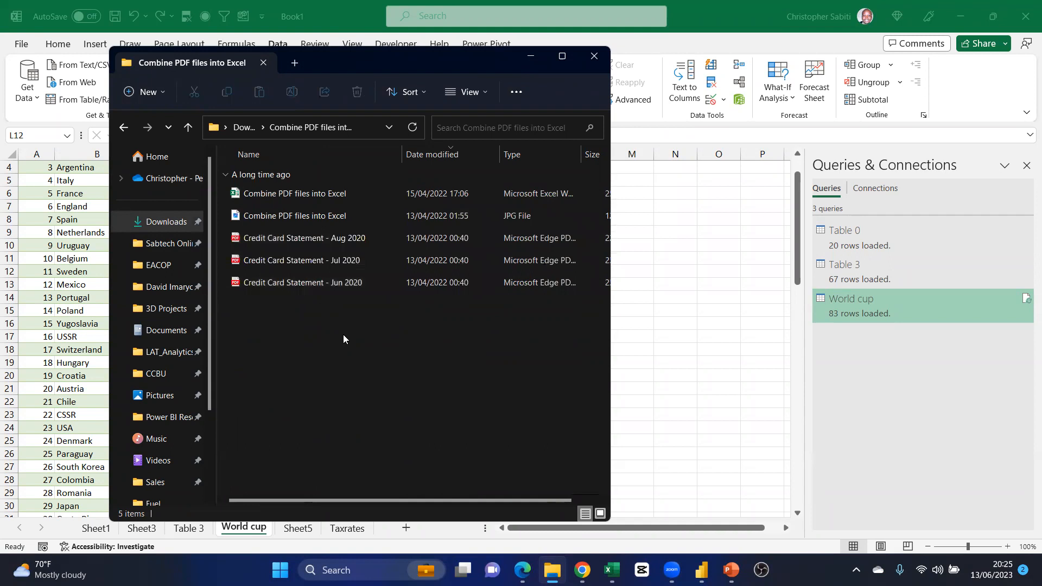
Open the Credit Card Statement - Aug 2020 PDF and examine its account summary and the transaction details table on page 1
double_click(321, 240)
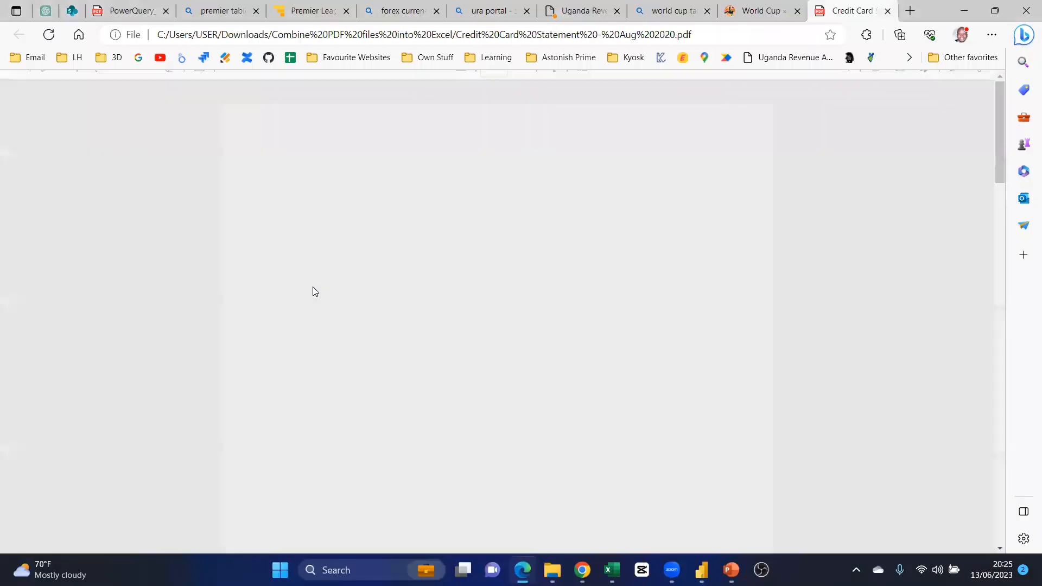
scroll(480, 328, down, 7)
scroll(481, 320, up, 8)
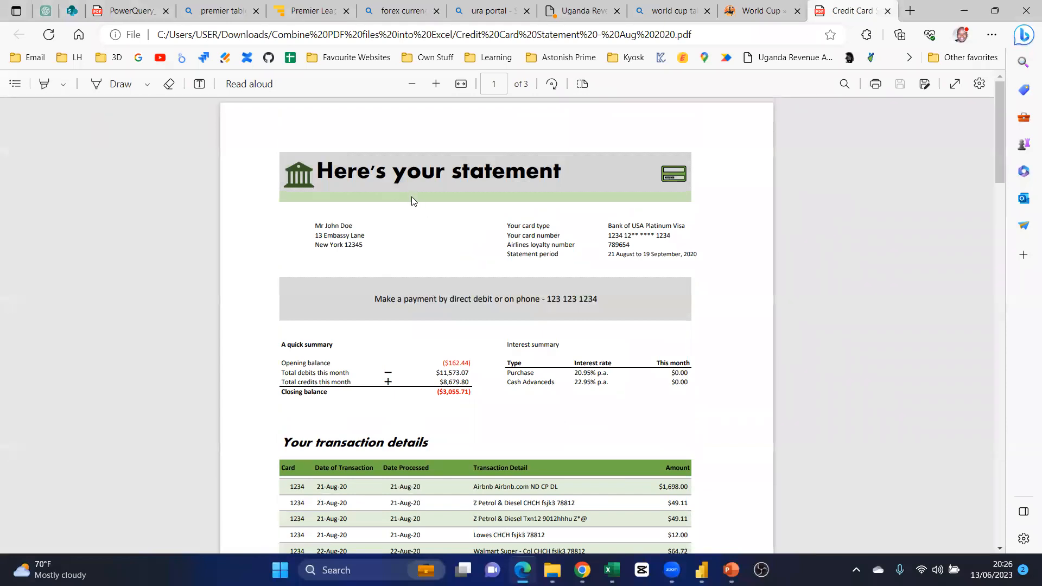
scroll(485, 285, down, 4)
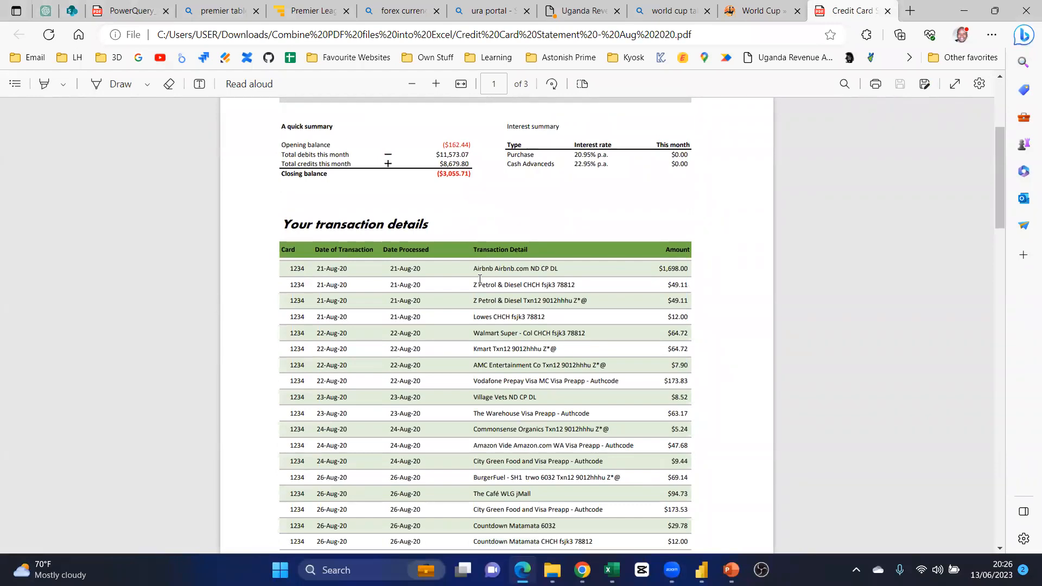
drag(291, 232, 417, 250)
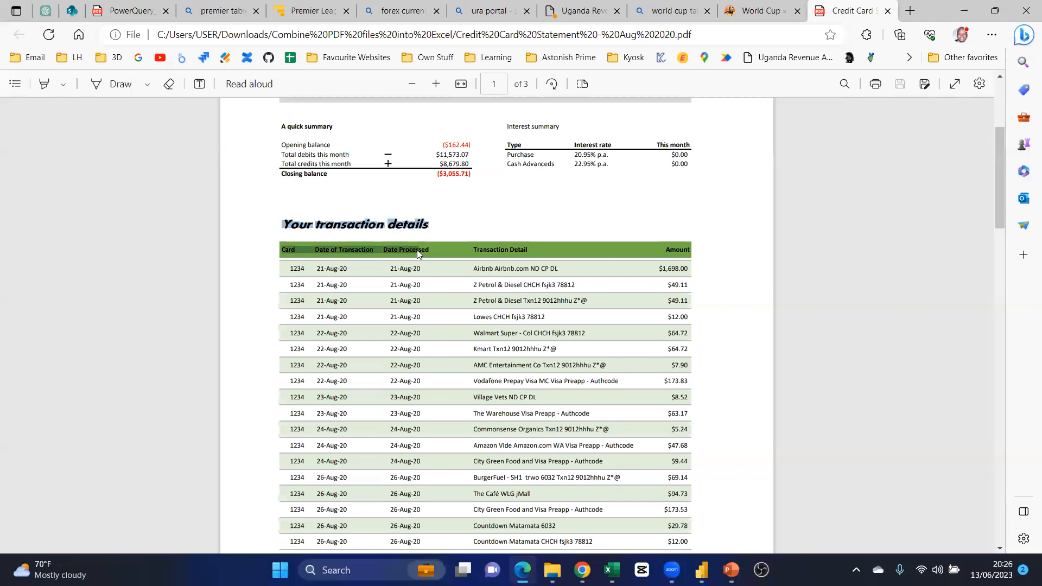
scroll(400, 266, down, 1)
click(300, 199)
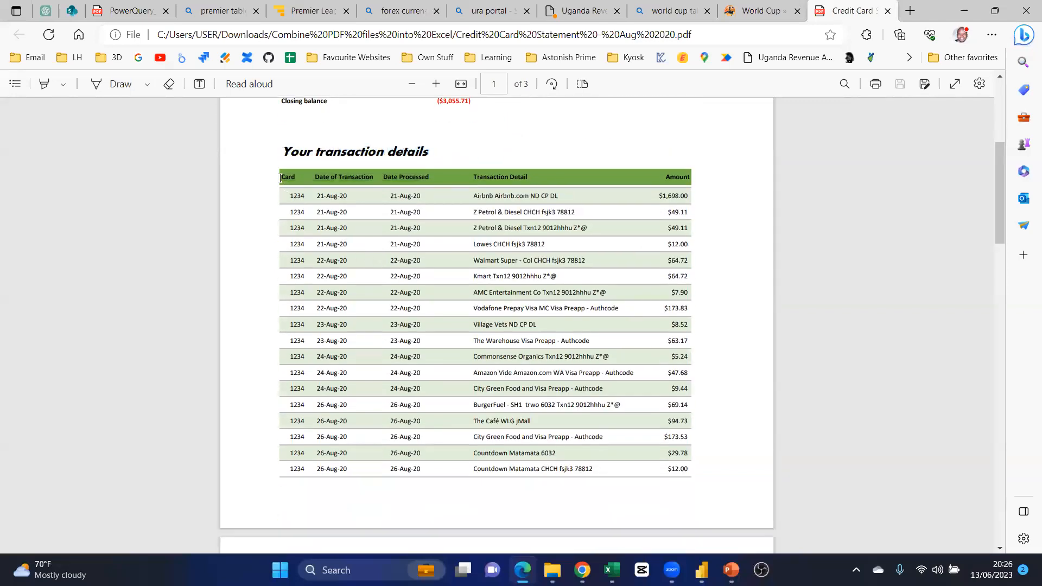
Examine the transaction details tables on all three pages of the Aug 2020 statement, checking the last row on each page
scroll(325, 264, down, 15)
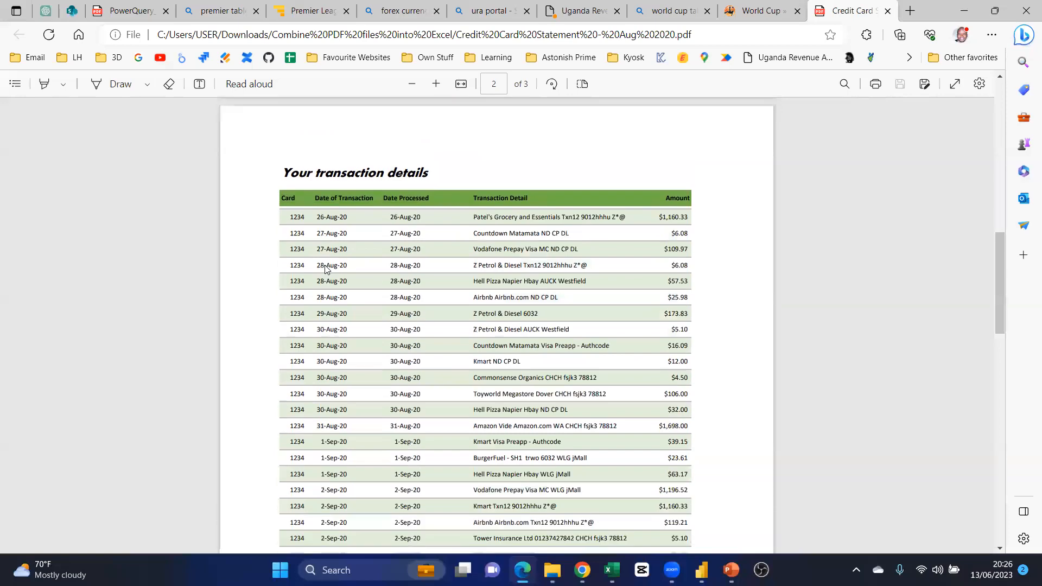
scroll(325, 266, down, 3)
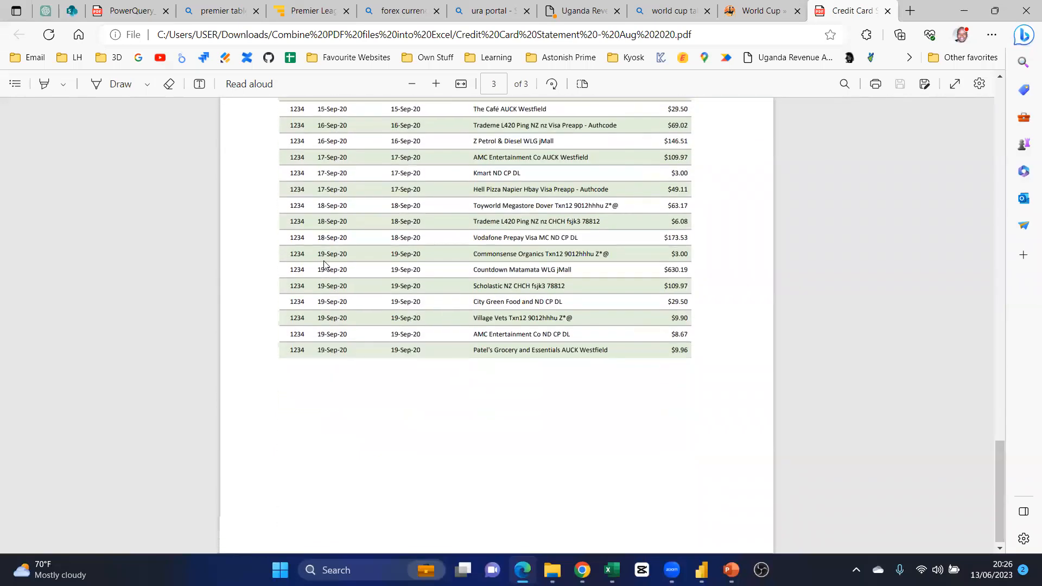
scroll(324, 262, up, 20)
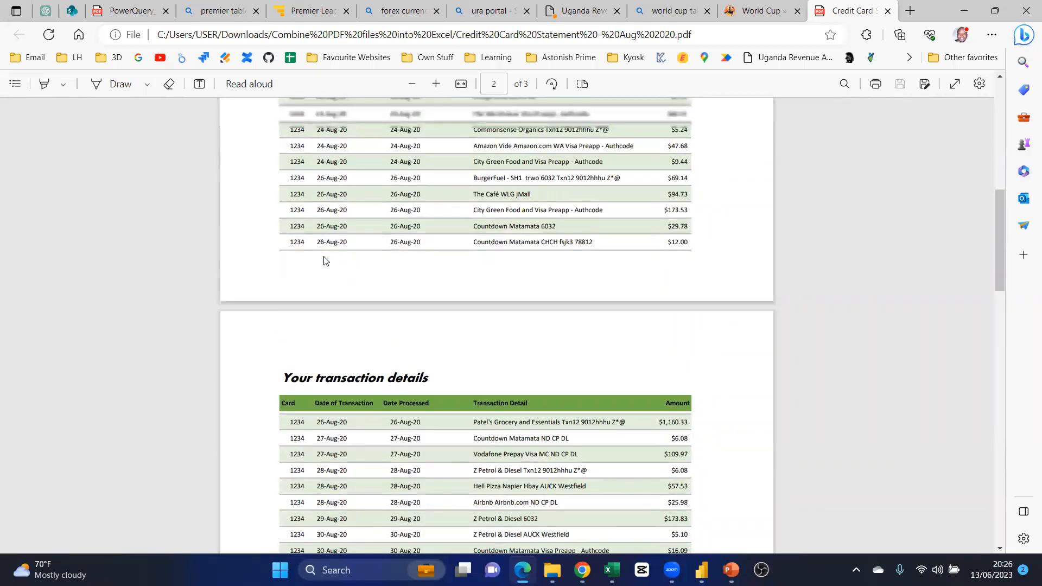
drag(284, 316, 437, 328)
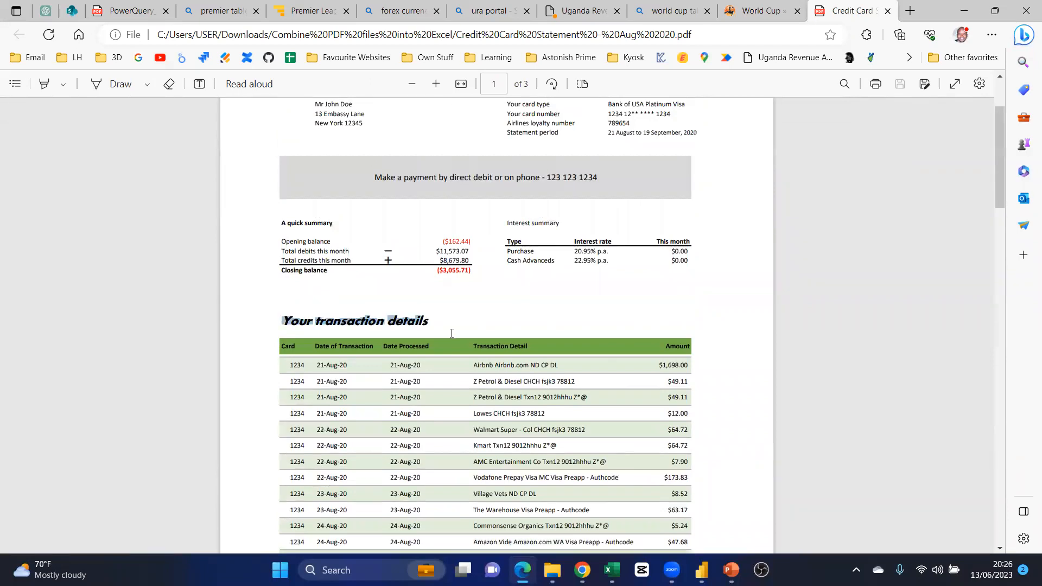
scroll(444, 339, down, 6)
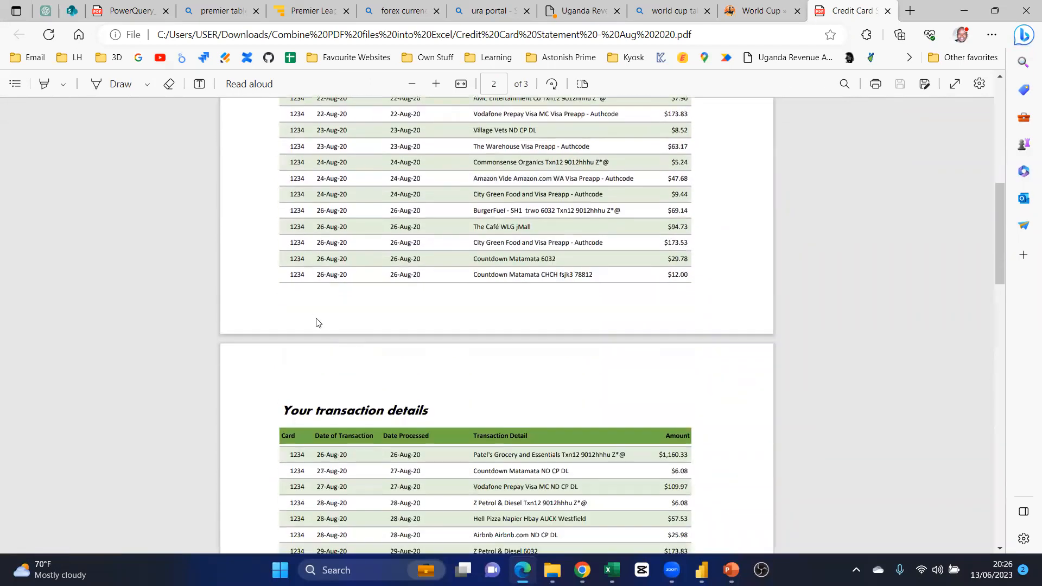
drag(289, 274, 700, 279)
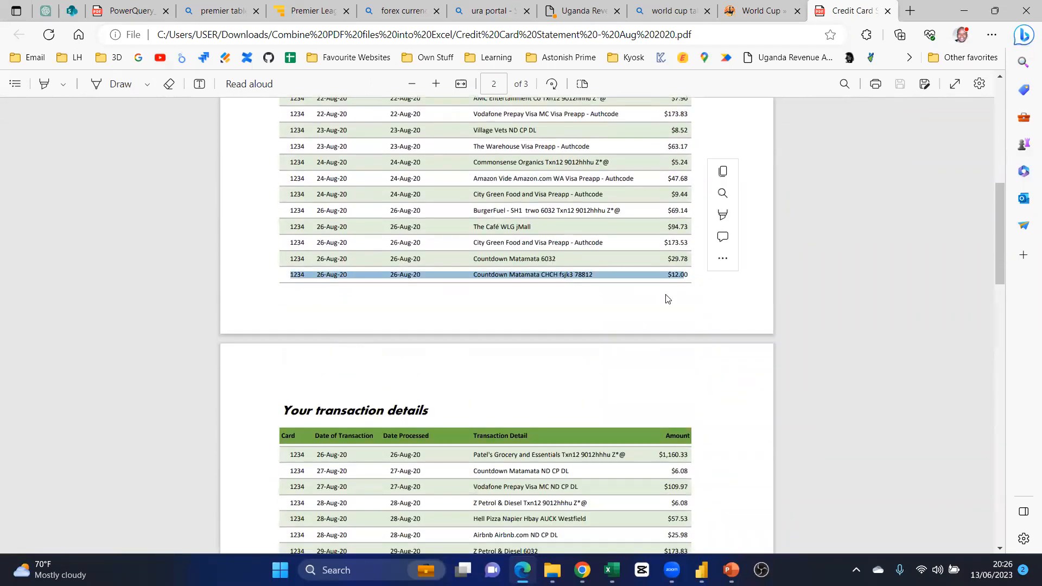
scroll(425, 298, down, 4)
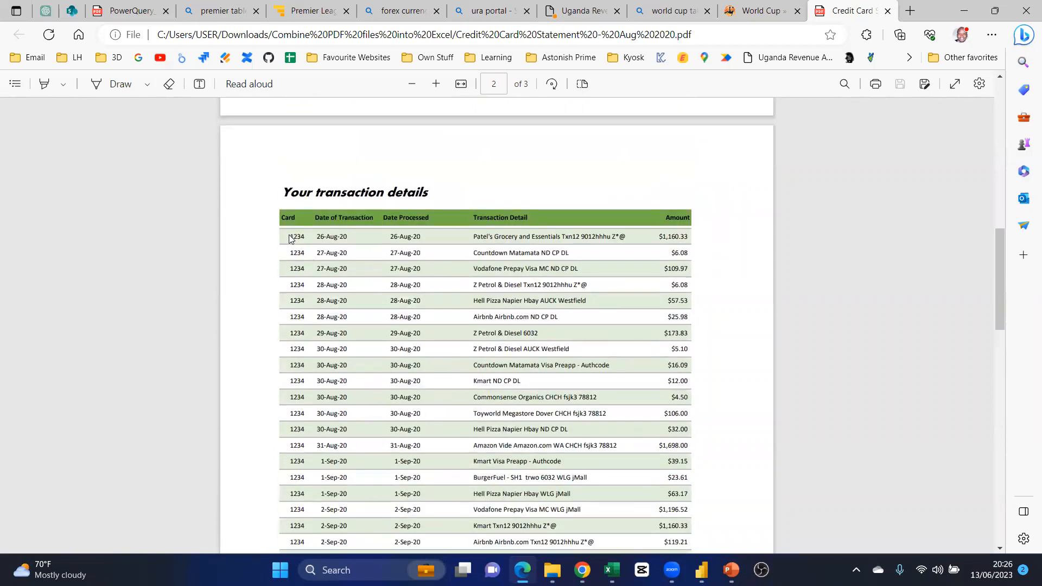
scroll(413, 353, down, 8)
drag(303, 348, 679, 353)
scroll(303, 354, down, 10)
drag(303, 354, 692, 354)
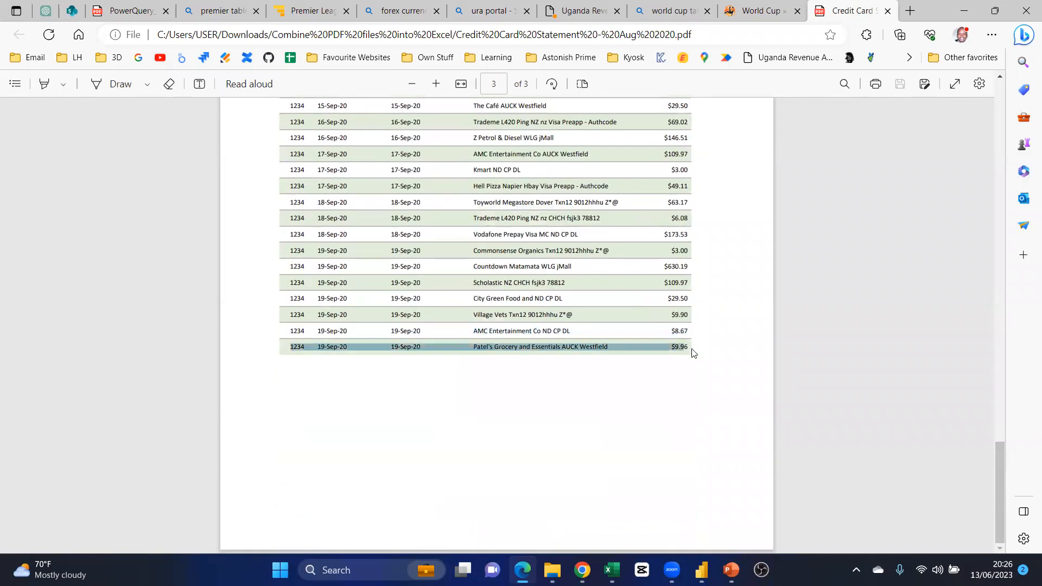
scroll(666, 331, up, 20)
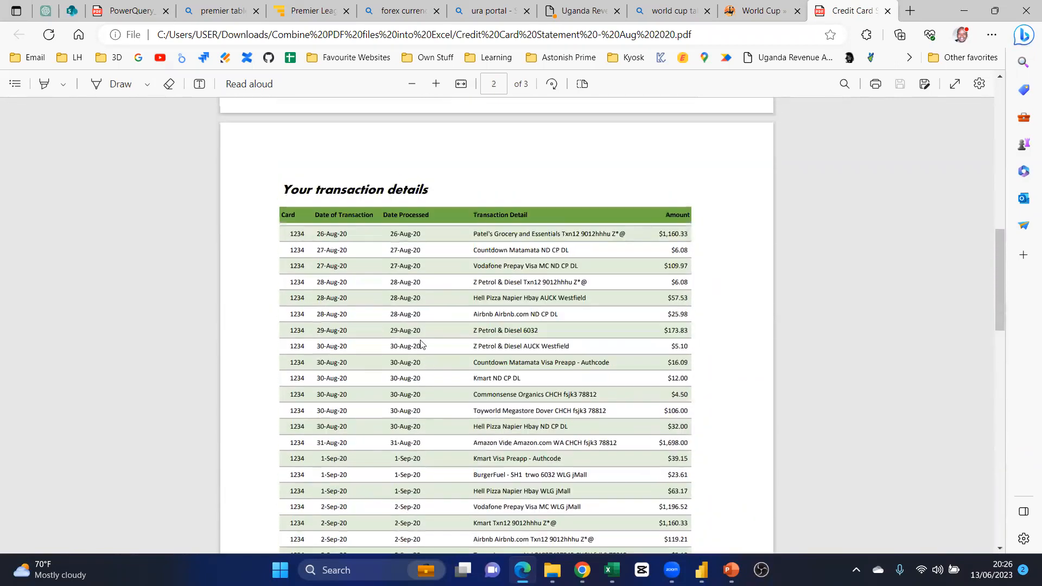
scroll(421, 345, up, 15)
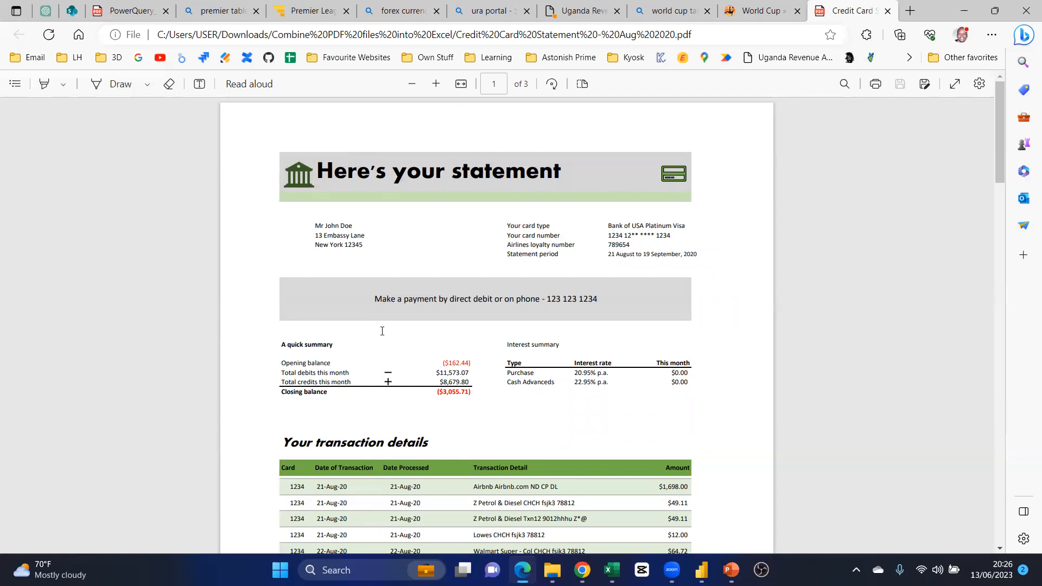
Review the account summary and the transaction details table on page 1 of the Aug 2020 statement
scroll(382, 331, down, 6)
scroll(375, 299, up, 5)
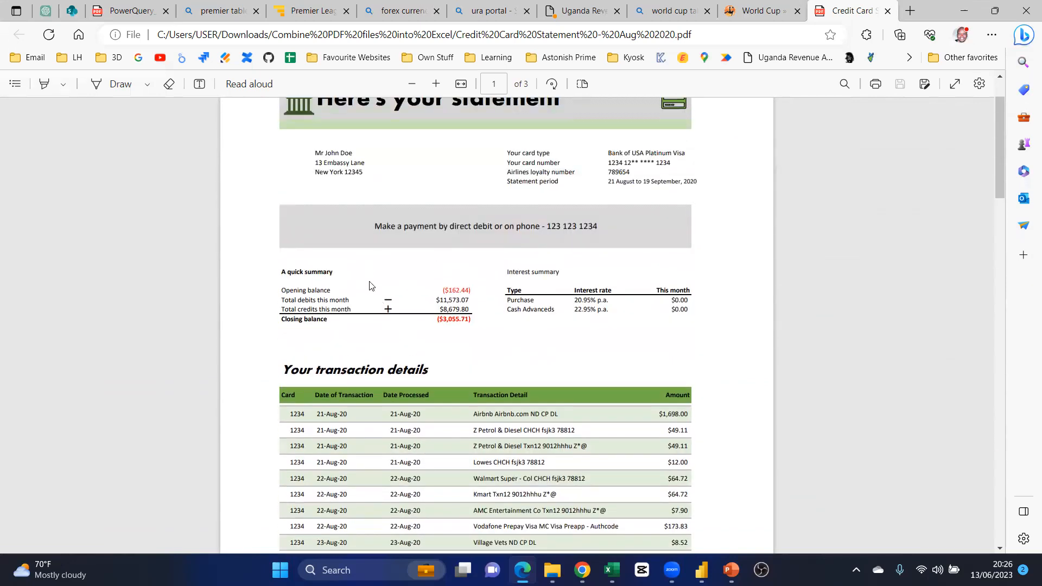
scroll(426, 277, up, 1)
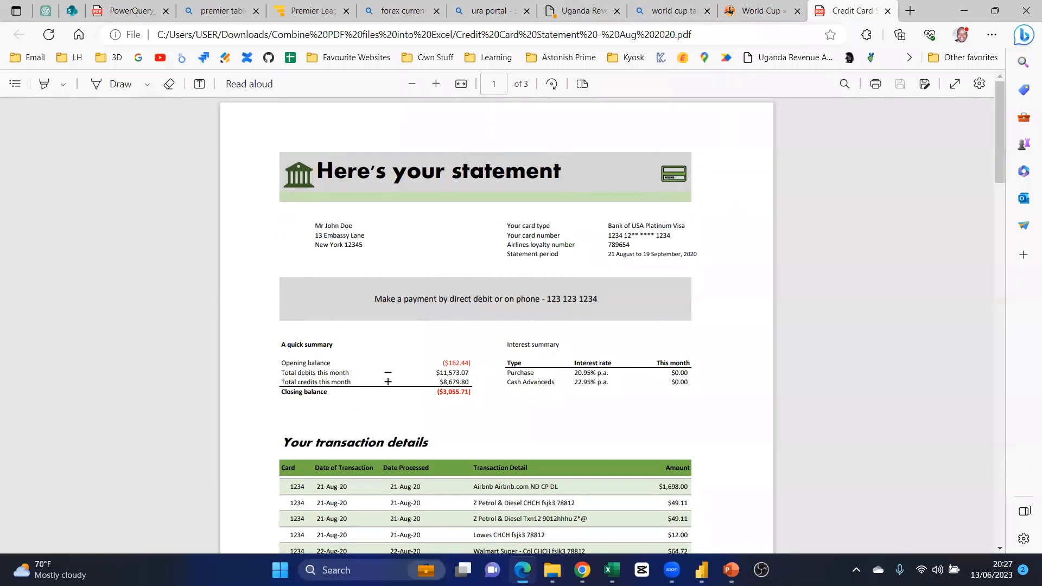
scroll(404, 223, down, 5)
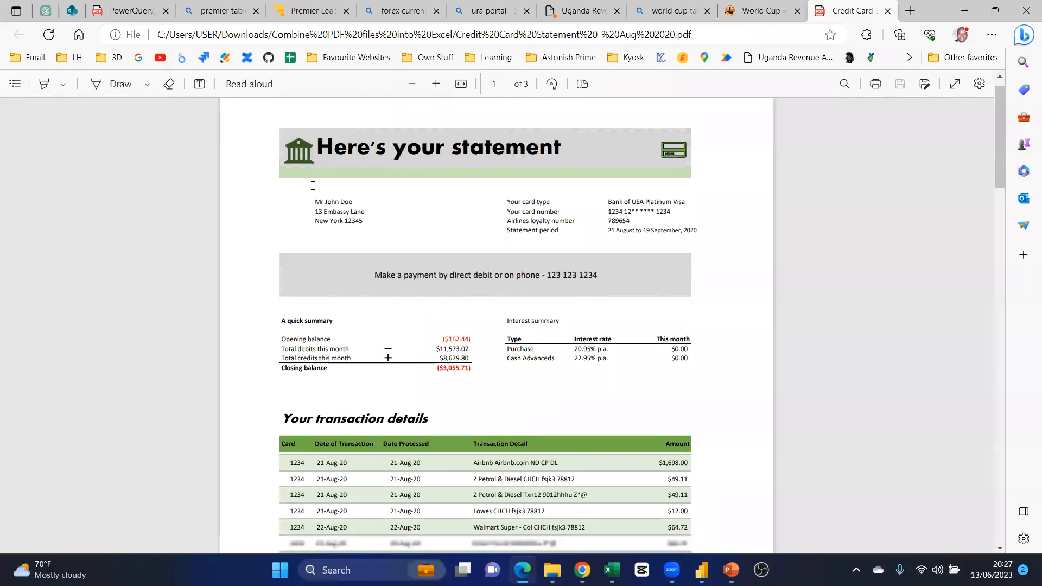
scroll(405, 223, up, 3)
scroll(405, 223, up, 2)
scroll(383, 424, down, 2)
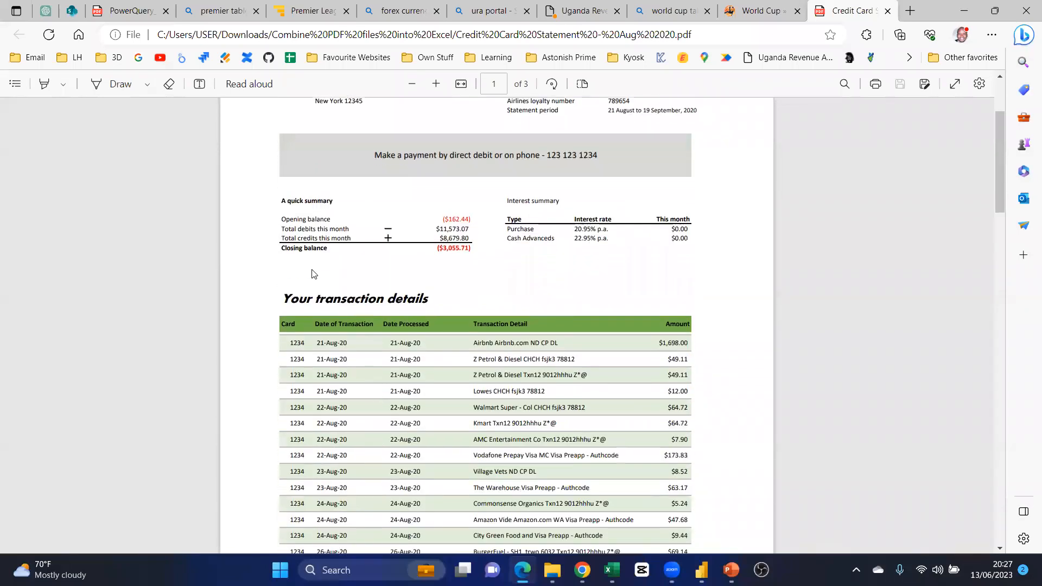
drag(282, 320, 715, 480)
scroll(642, 354, down, 4)
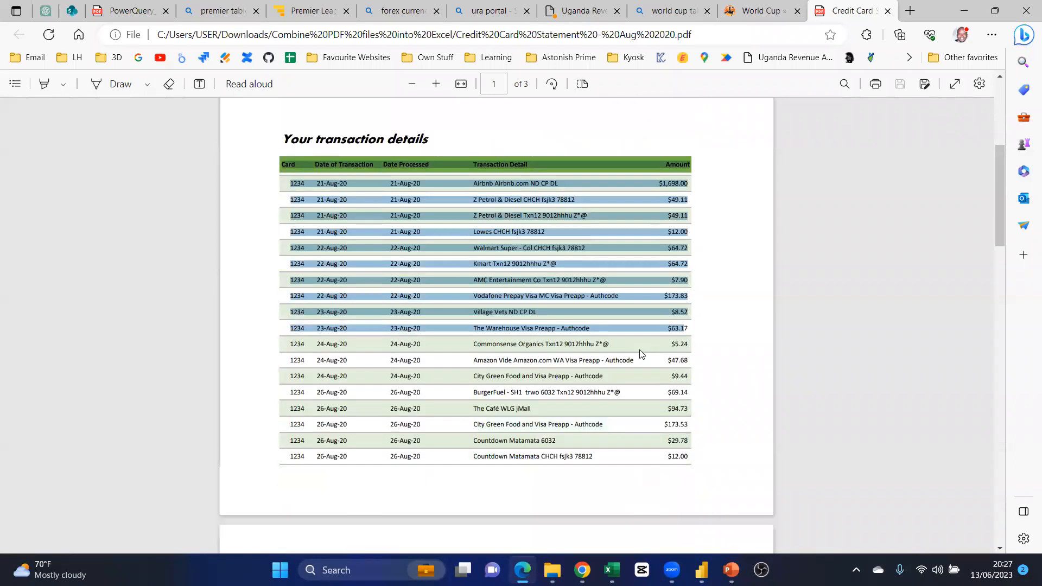
click(554, 304)
scroll(492, 295, up, 4)
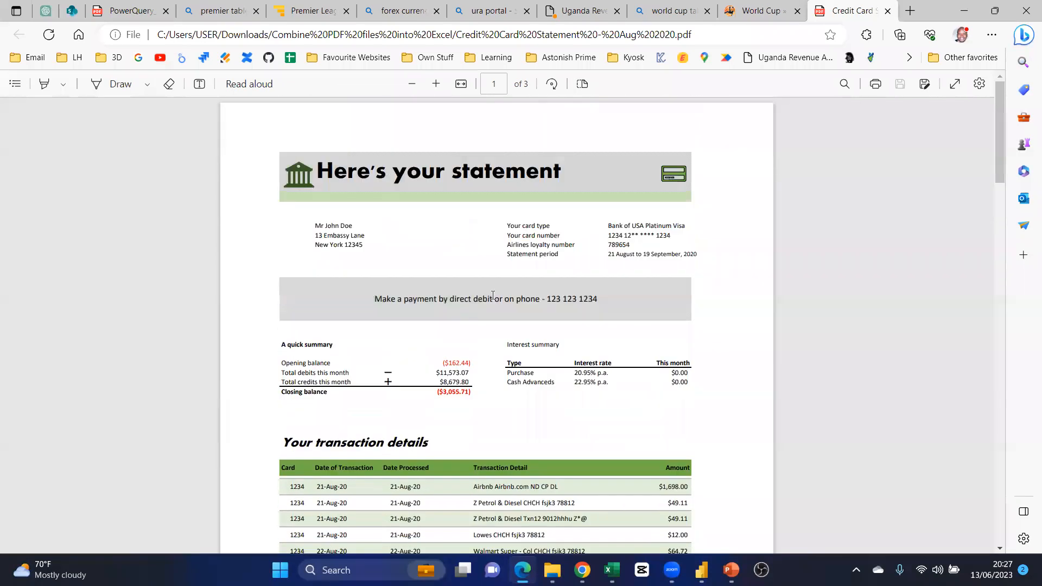
Check the open statement's file path and find its PDF in the Combine PDF files into Excel folder
click(345, 36)
click(340, 38)
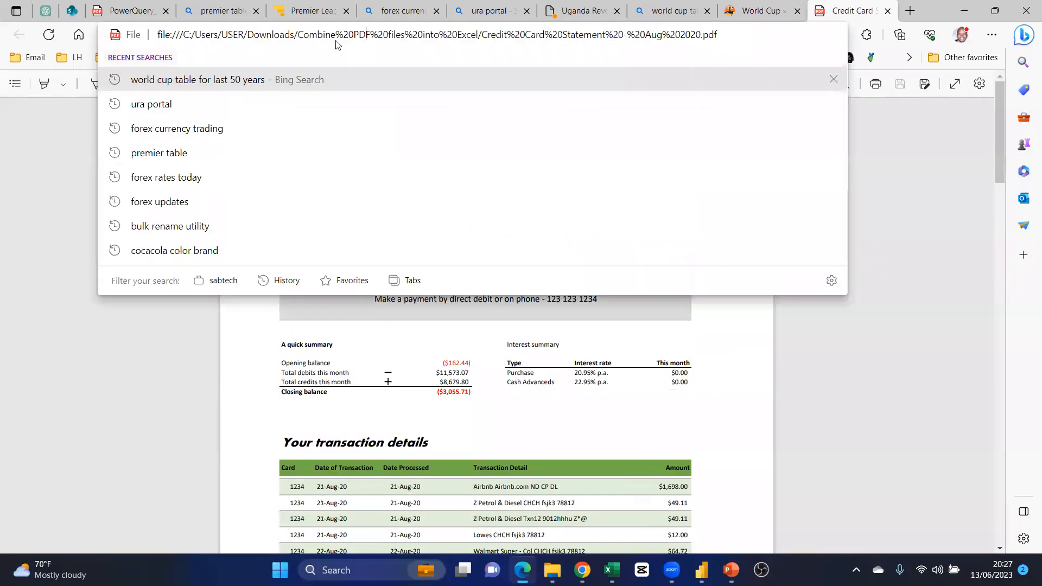
drag(348, 34, 378, 35)
click(901, 385)
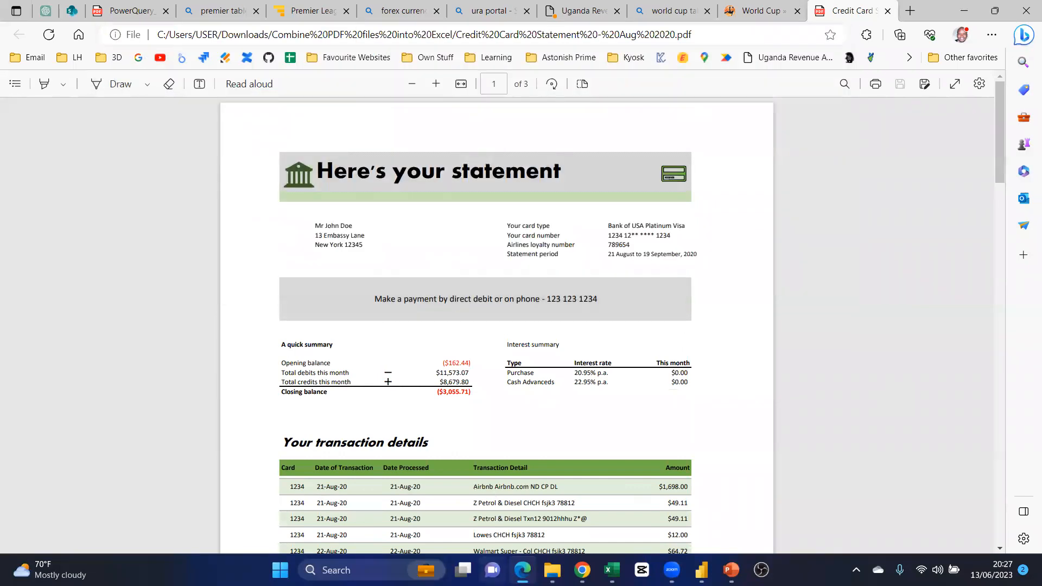
click(553, 570)
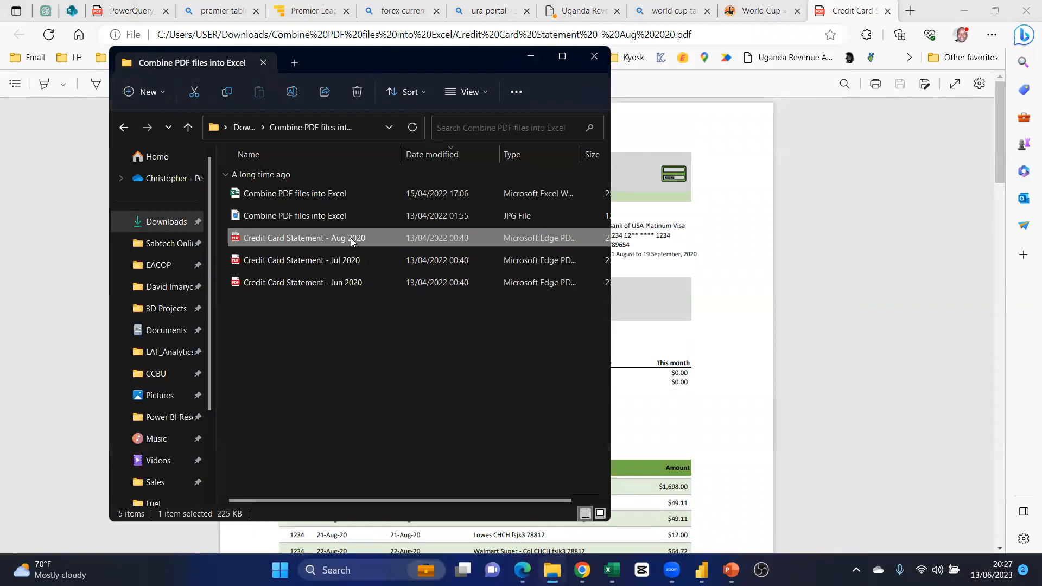
click(741, 252)
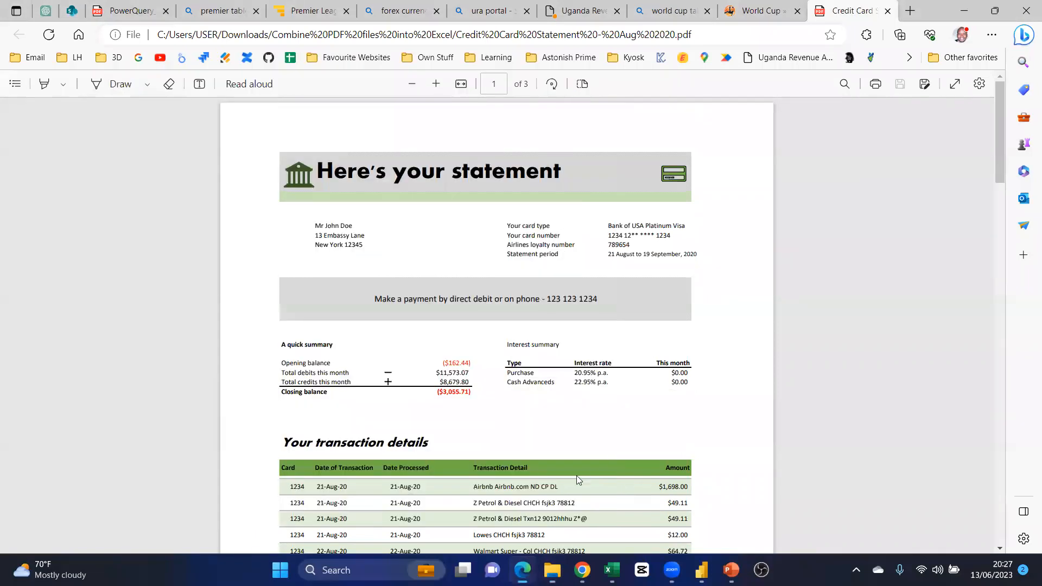
Highlight the transaction rows on page 1 of the Aug 2020 statement for review
scroll(461, 211, down, 5)
drag(397, 201, 368, 344)
scroll(368, 348, up, 5)
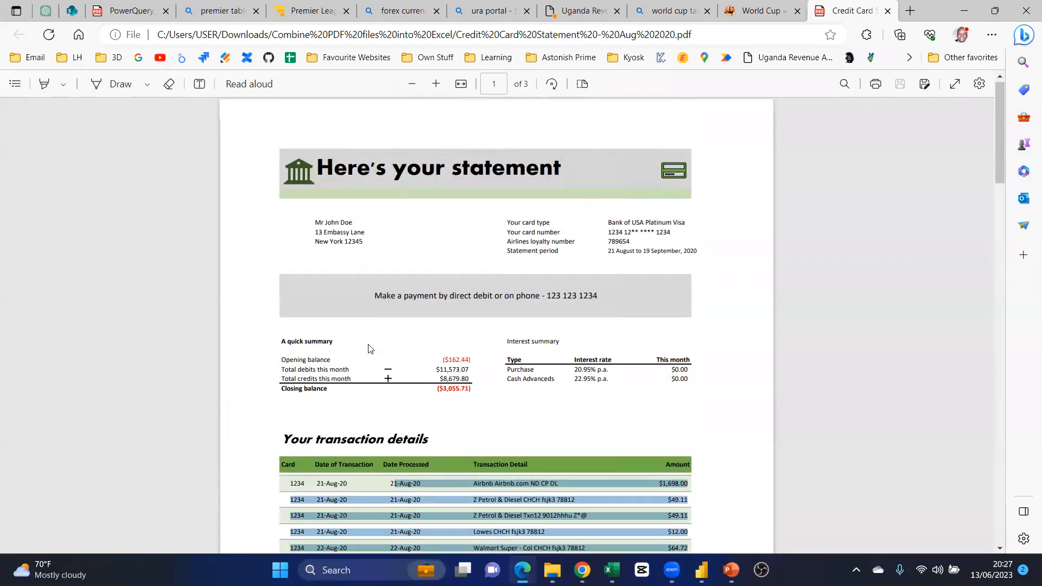
Inspect the Aug, Jul and Jun 2020 credit card statement PDFs in the folder, selecting all three together
key(alt+Tab)
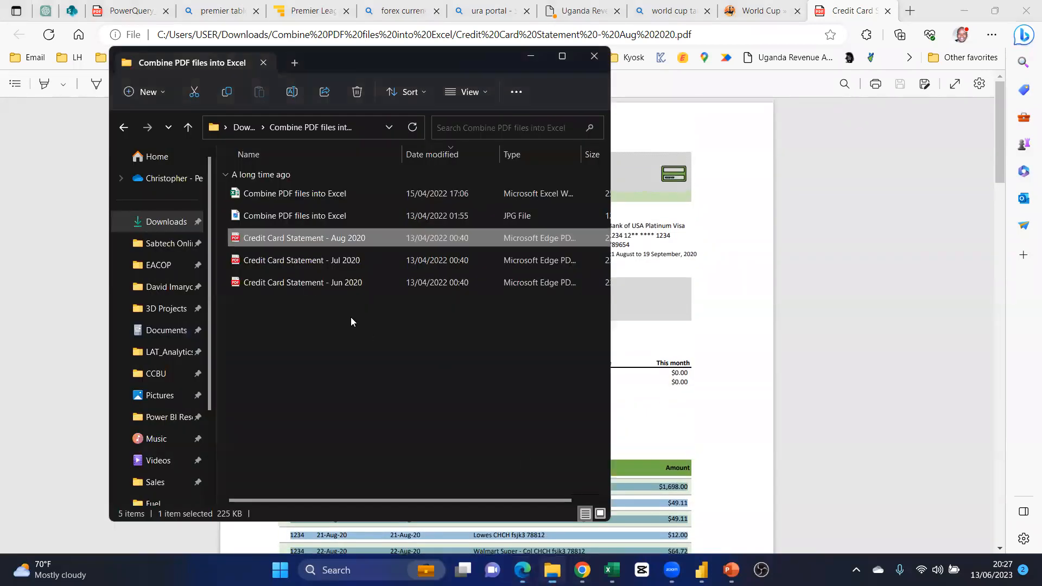
click(330, 261)
click(332, 283)
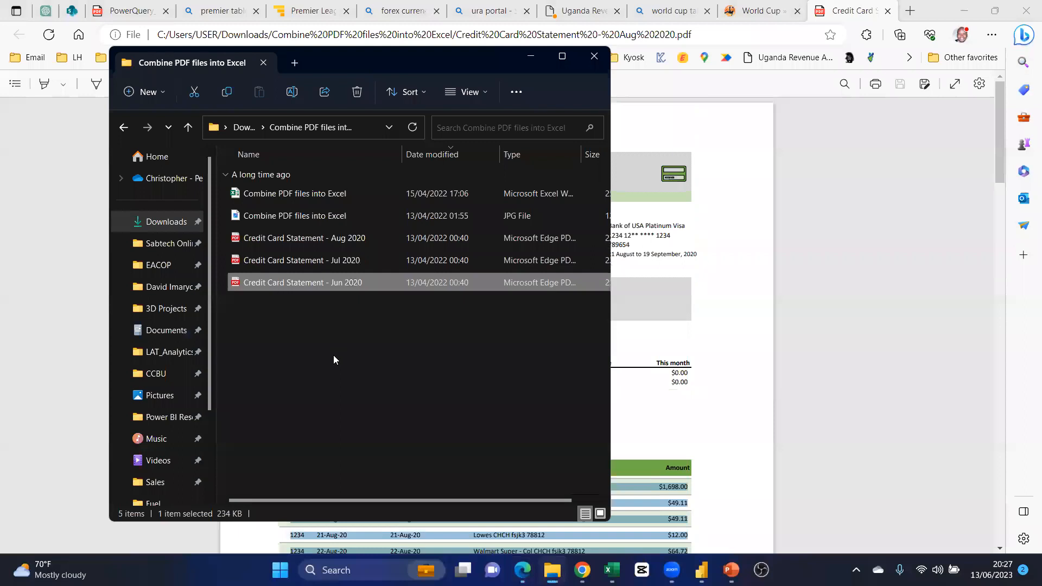
drag(280, 312, 320, 238)
click(345, 237)
click(362, 282)
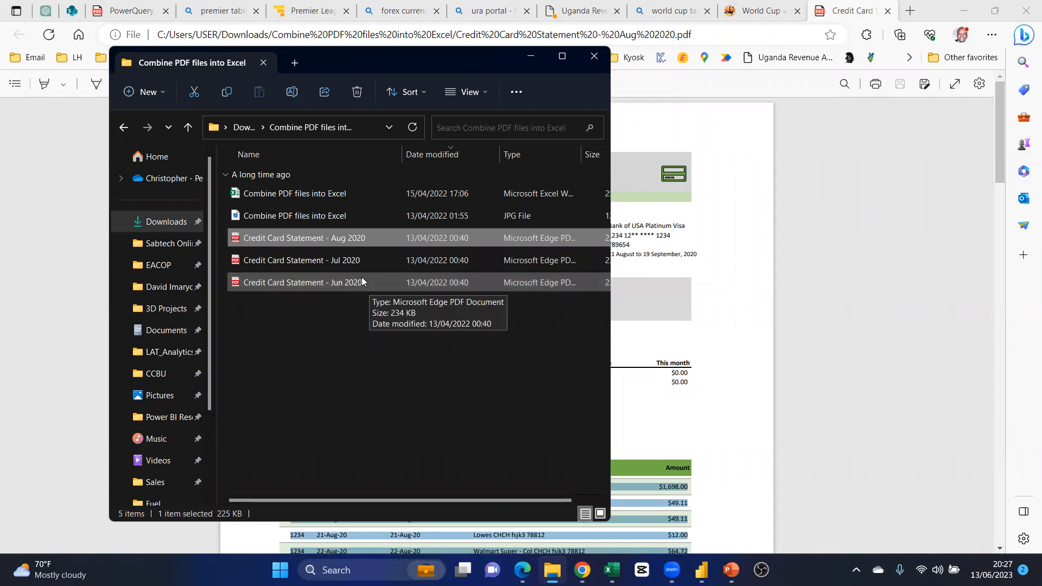
drag(322, 303, 339, 240)
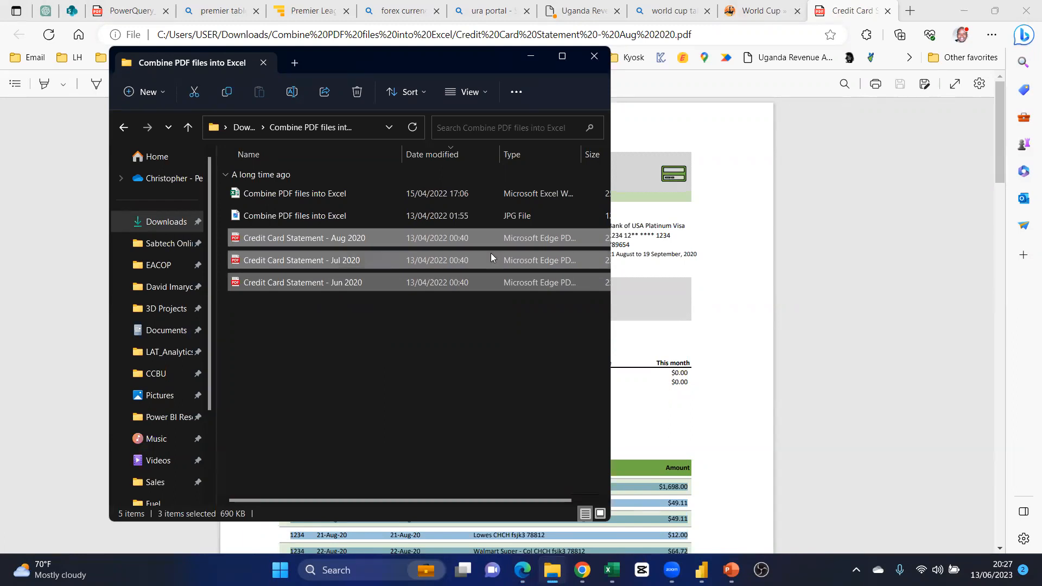
click(720, 207)
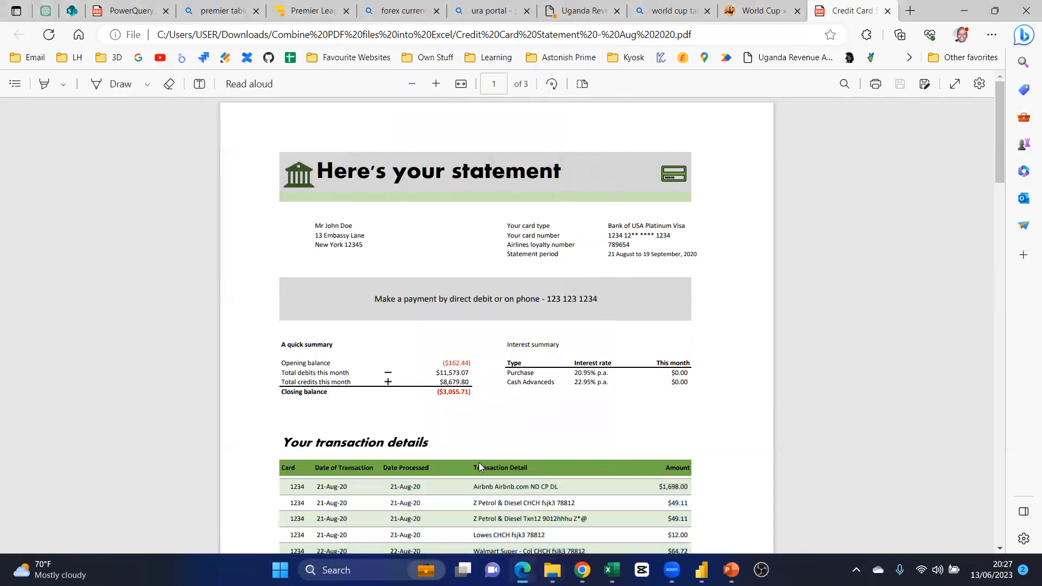
Switch to the Book1 workbook in Excel, add a worksheet directly after Sheet1 and name it pdf
click(610, 570)
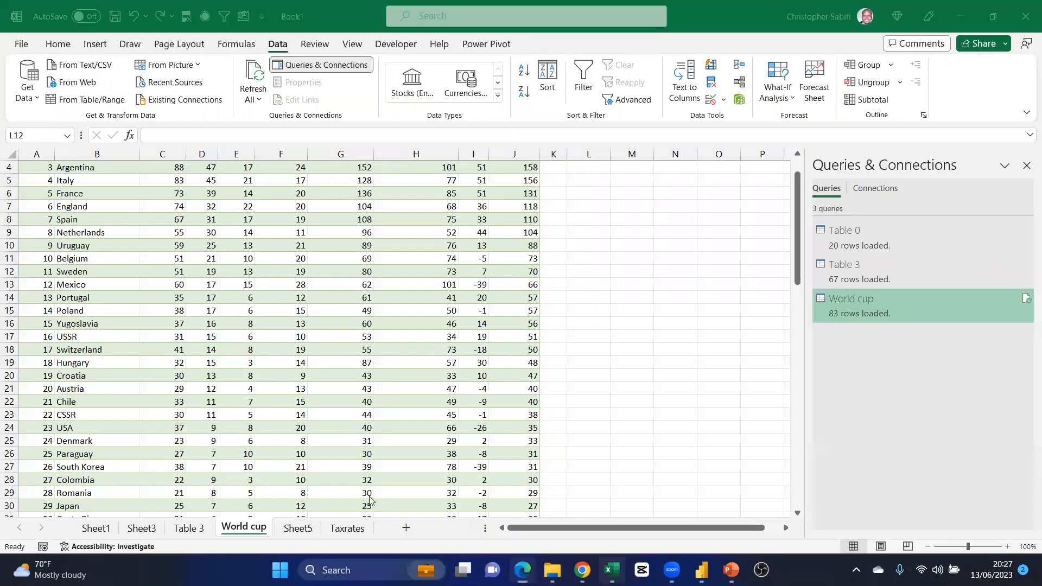
click(140, 528)
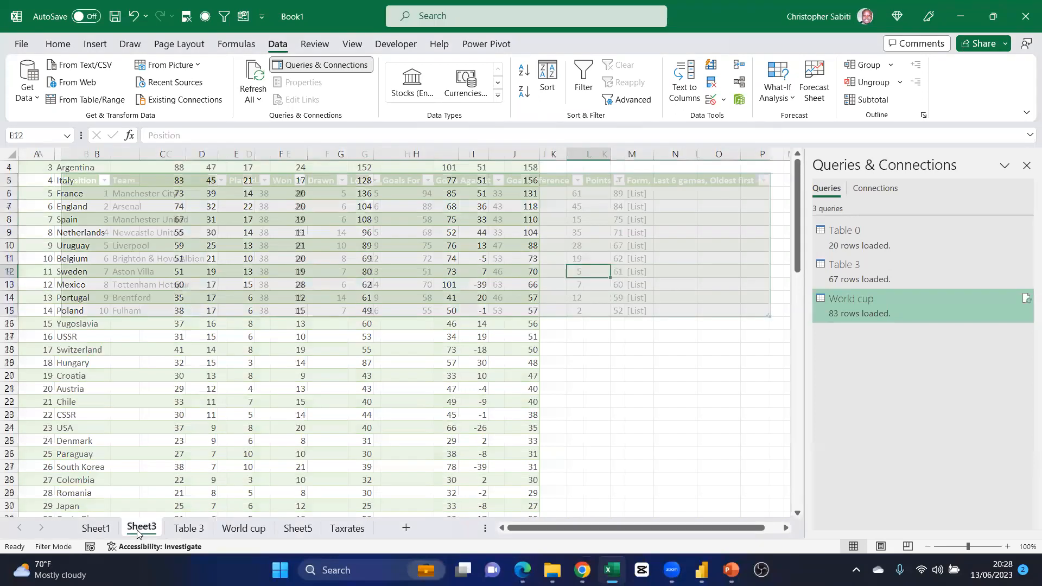
click(189, 528)
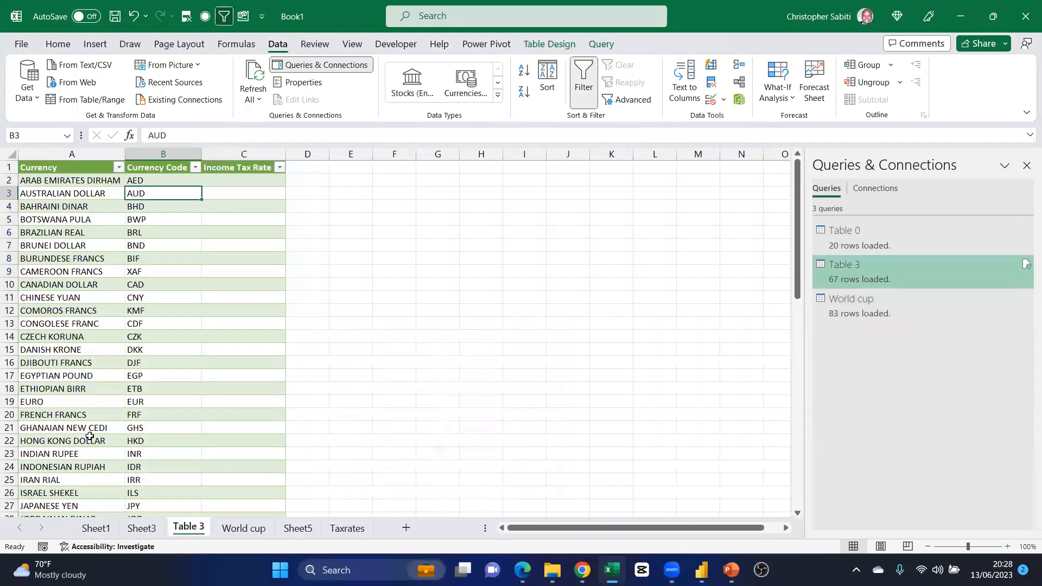
click(96, 528)
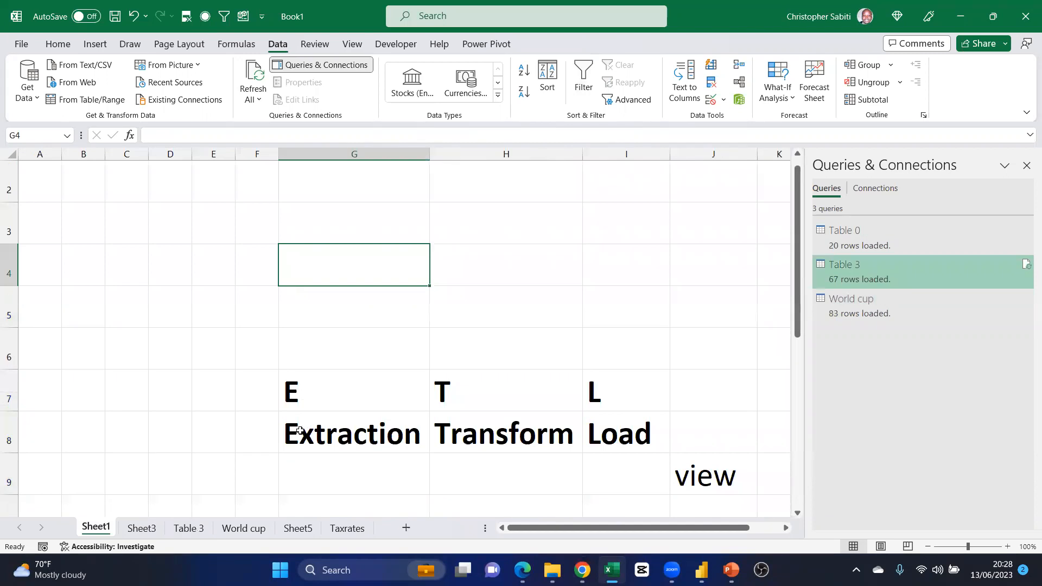
click(406, 529)
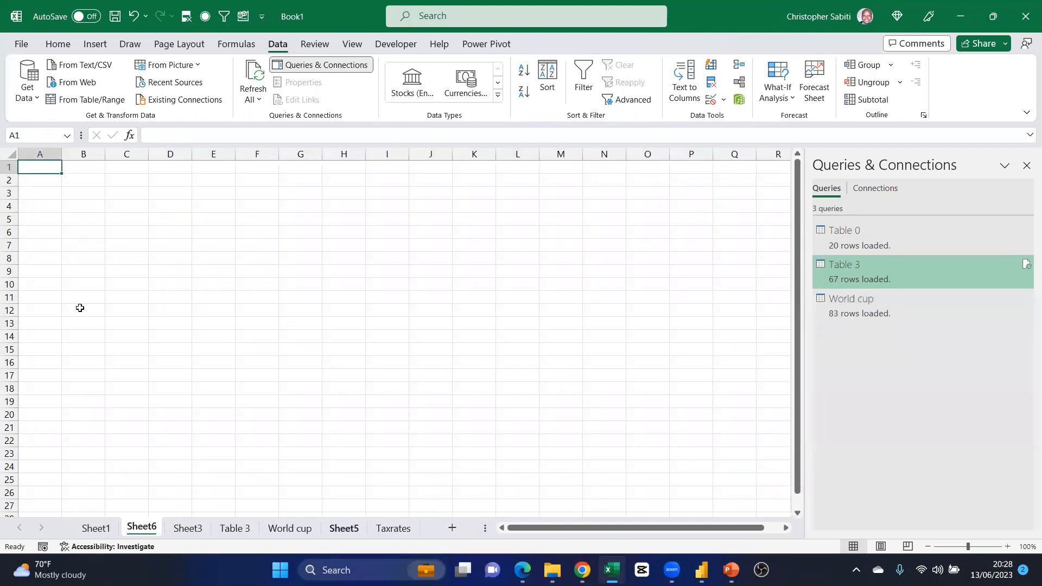
double_click(142, 527)
text(pdf)
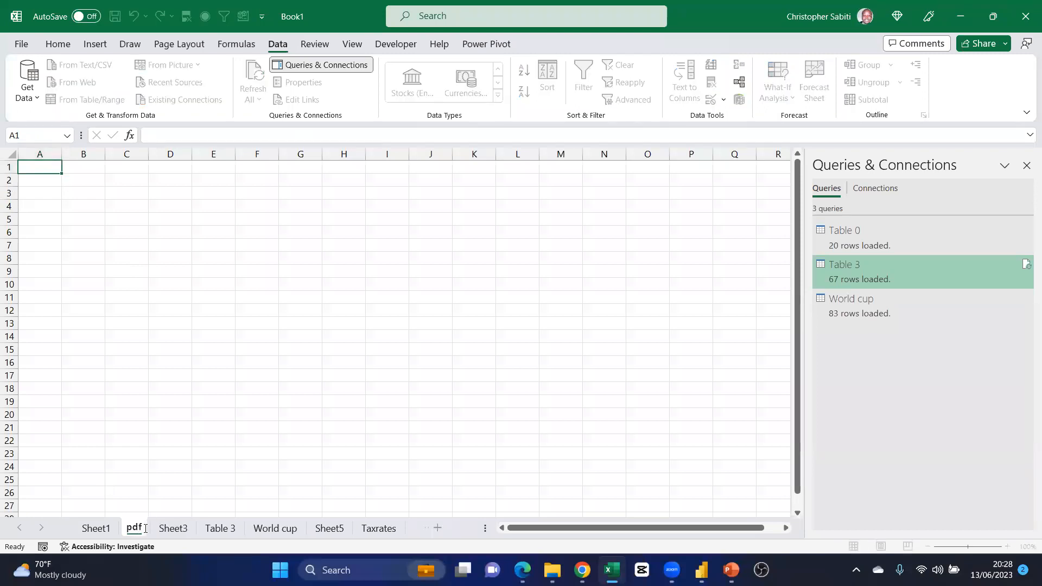
key(Return)
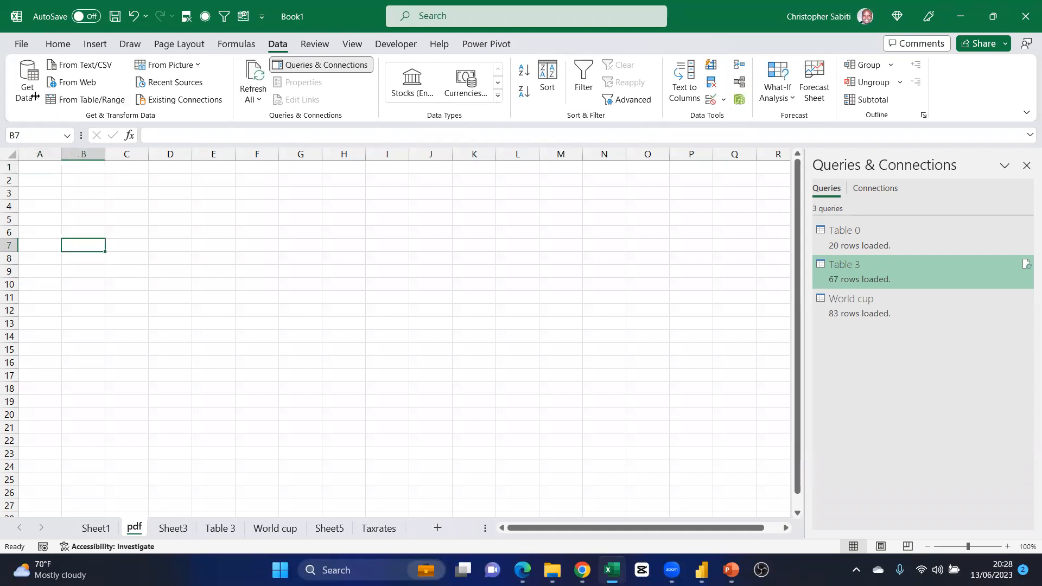
Start a PDF import of Credit Card Statement - Aug 2020 from the Combine PDF files into Excel folder in Downloads
click(34, 96)
mouse_move(58, 116)
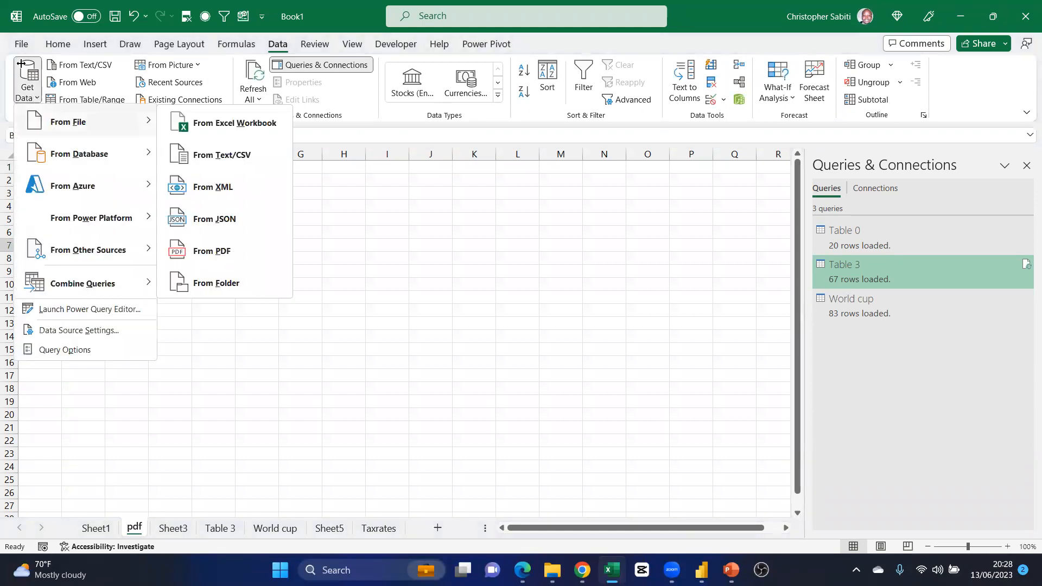
click(216, 251)
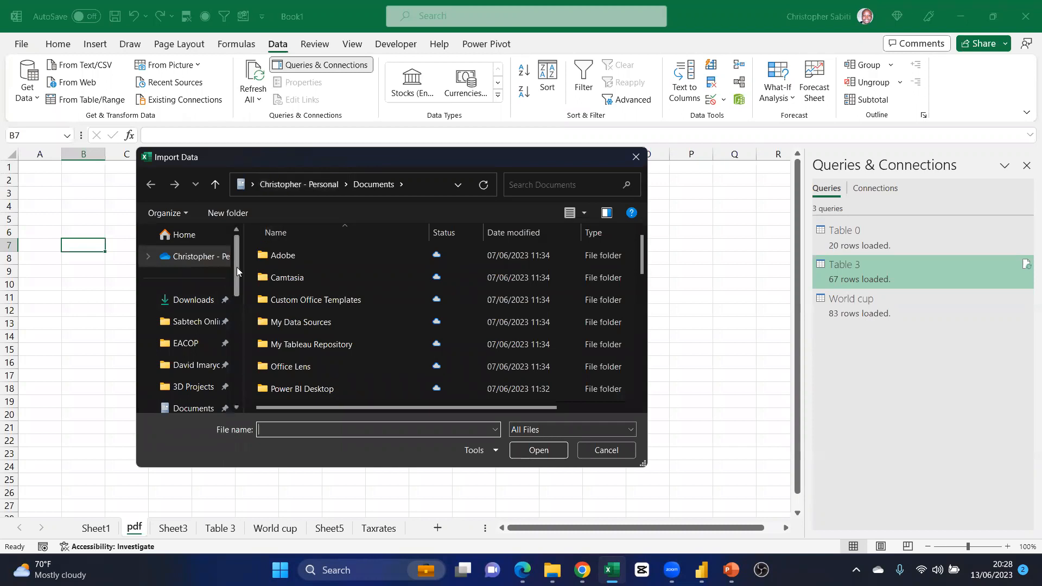
scroll(236, 267, down, 2)
scroll(237, 286, up, 2)
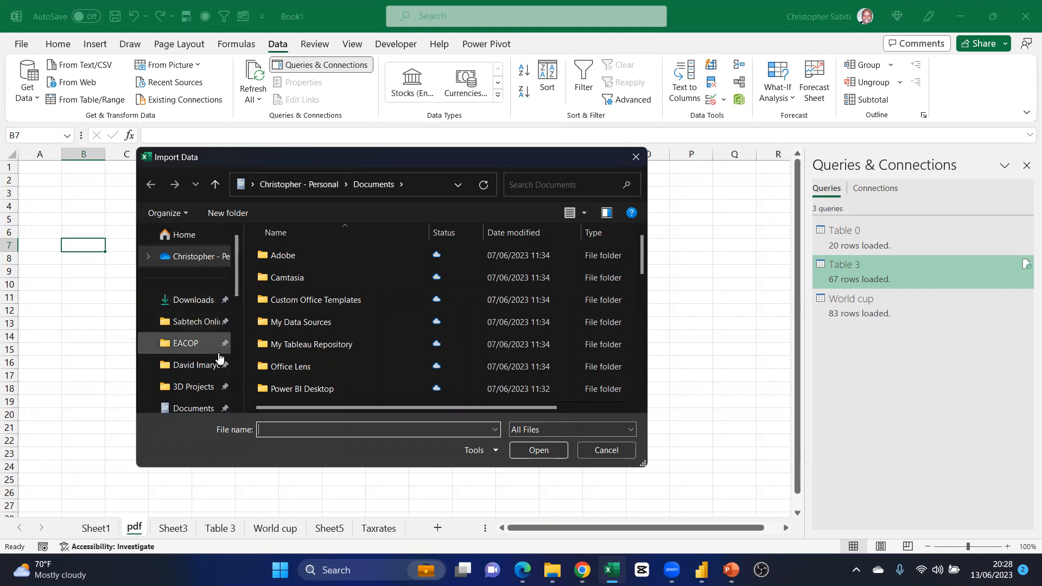
click(192, 302)
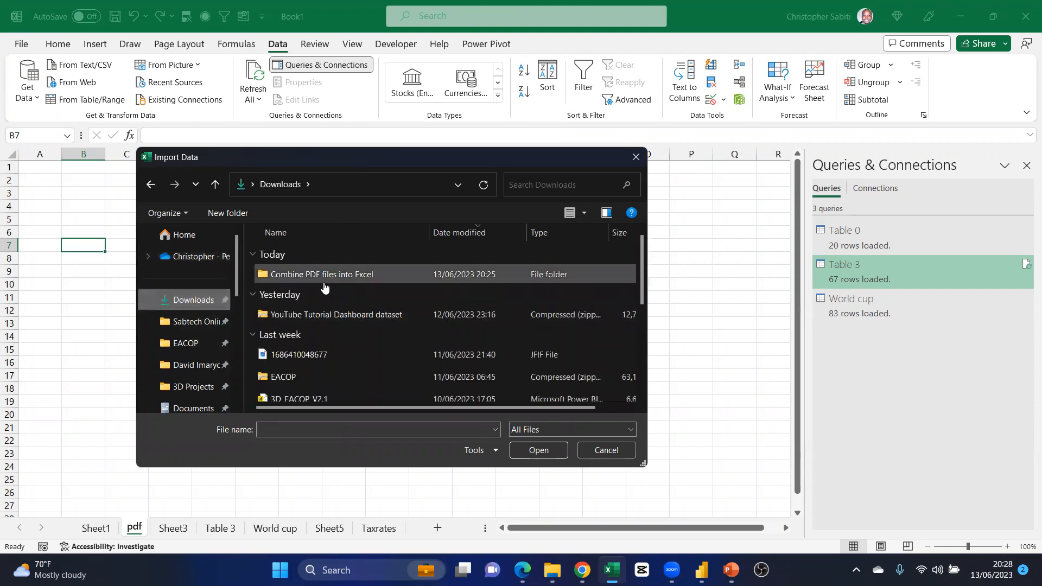
double_click(309, 279)
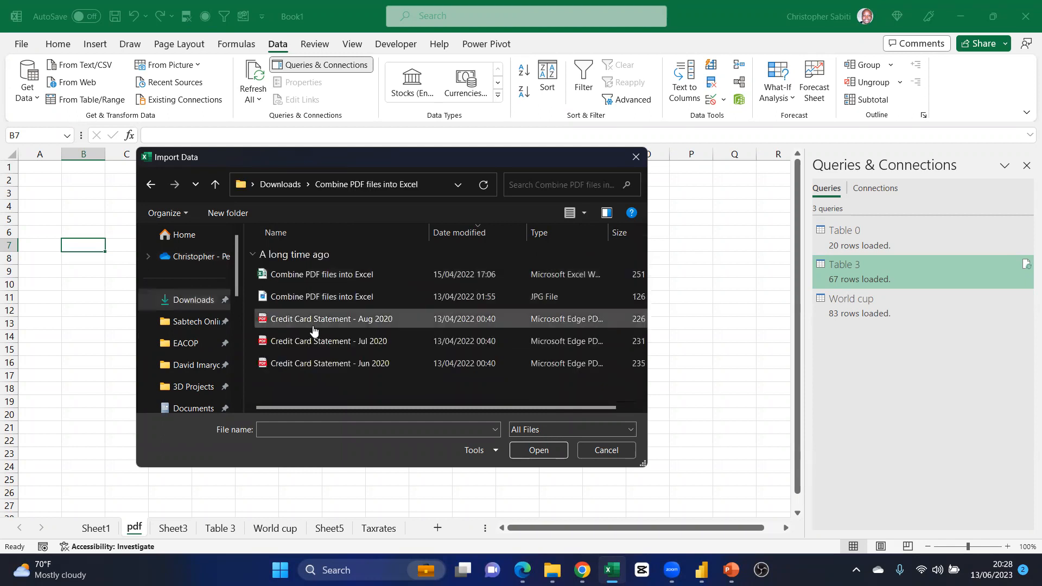
click(342, 323)
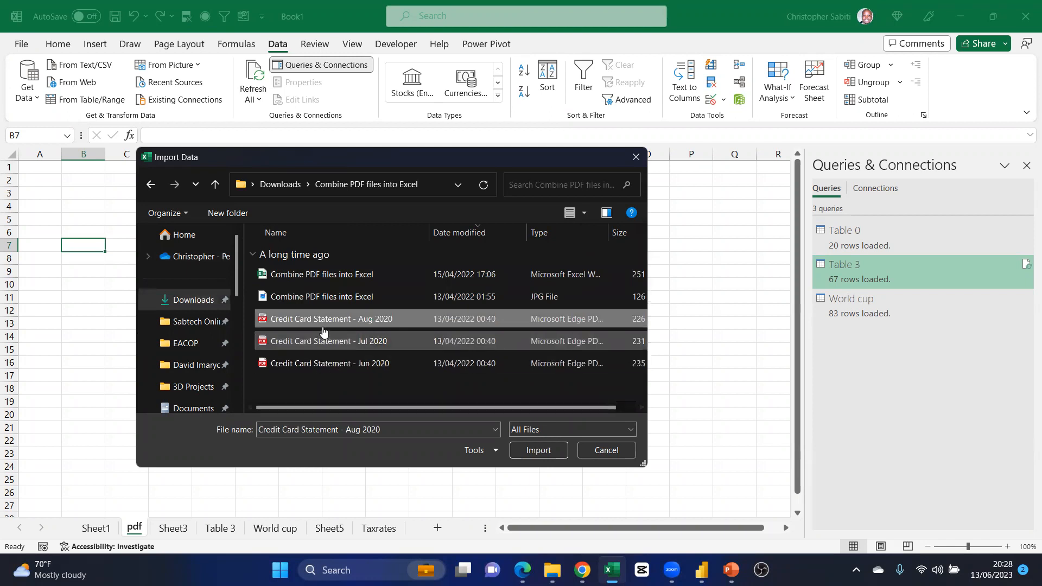
click(536, 452)
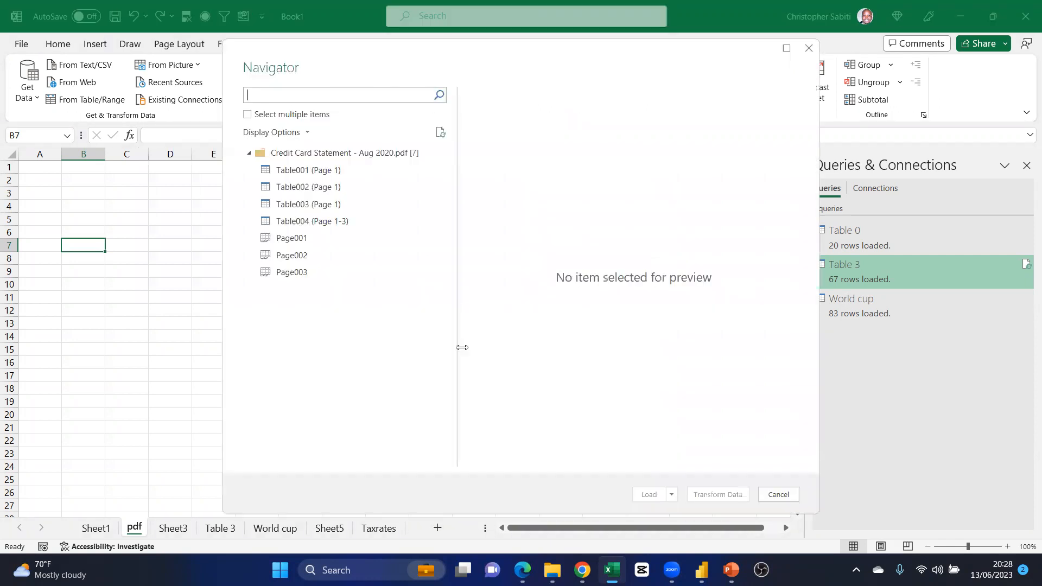
drag(442, 65, 303, 101)
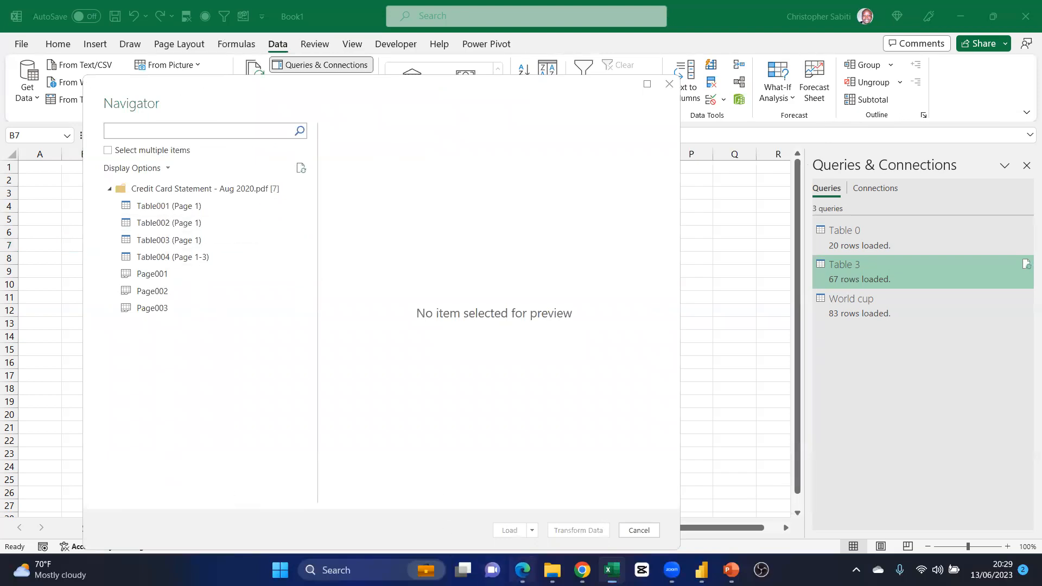
Switch to Edge and highlight the cardholder address block and the quick summary lines on page 1 of the Aug 2020 statement
click(523, 570)
scroll(447, 274, down, 5)
scroll(442, 281, up, 5)
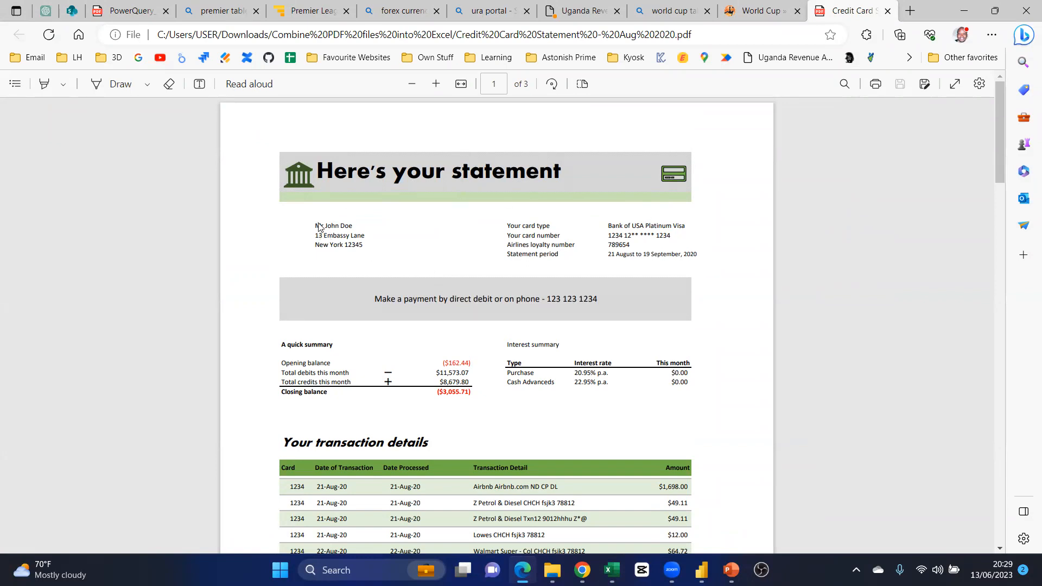
drag(317, 227, 381, 252)
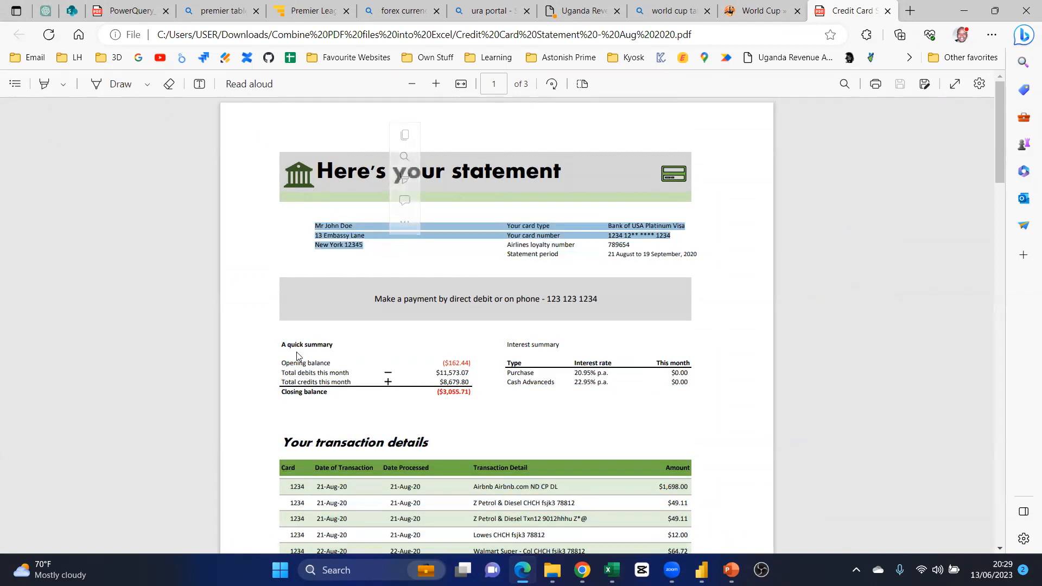
mouse_move(283, 346)
mouse_down()
mouse_move(541, 359)
mouse_move(474, 397)
mouse_move(473, 488)
mouse_move(275, 342)
mouse_up()
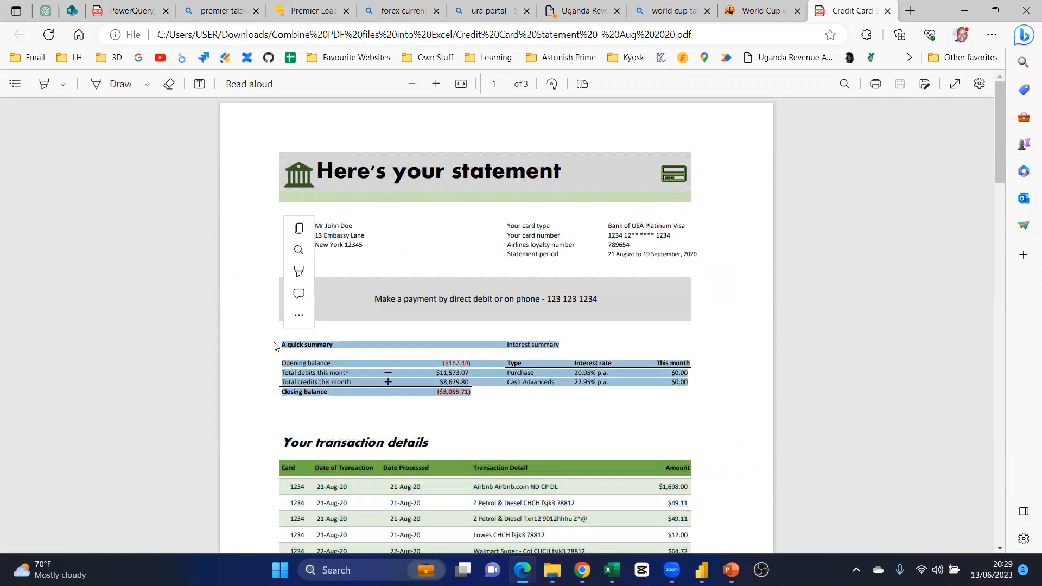
drag(329, 373, 330, 382)
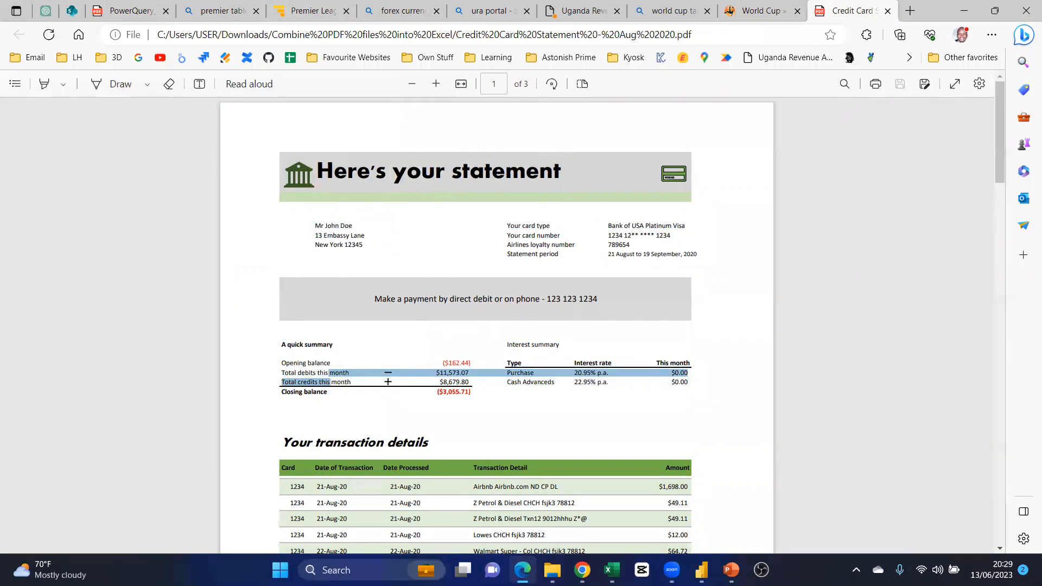
Preview Table001 (Page 1) in Excel's Navigator and compare it with the "Here's your statement" heading in the PDF in Edge
mouse_move(611, 570)
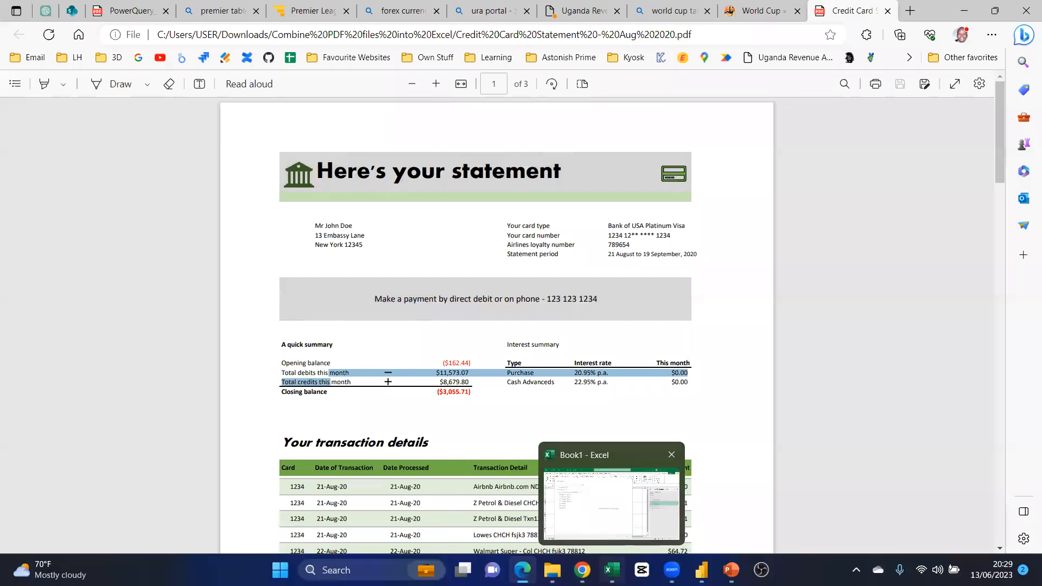
click(611, 570)
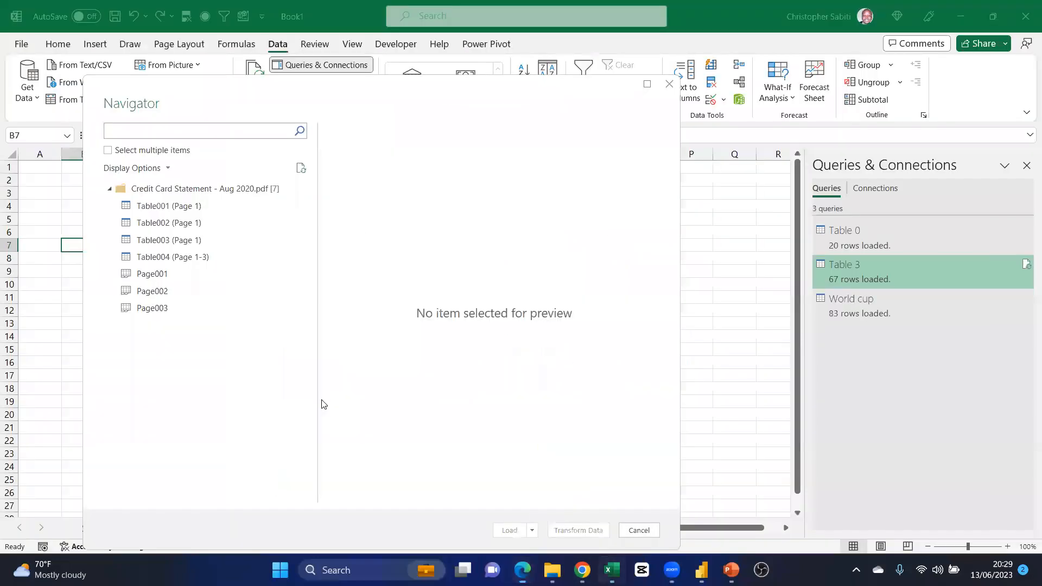
click(174, 210)
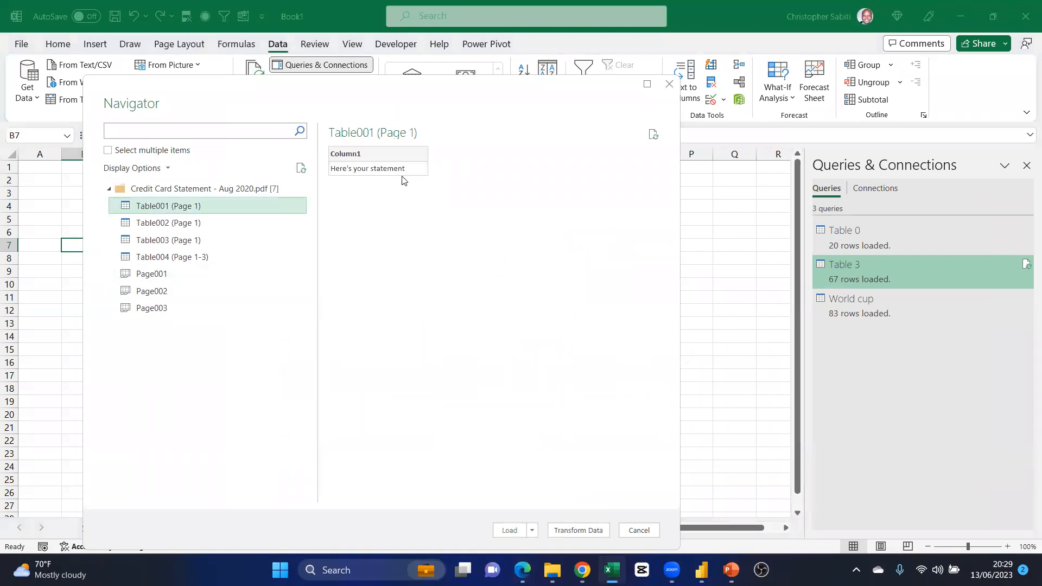
click(583, 570)
click(582, 570)
click(522, 570)
drag(317, 173, 564, 177)
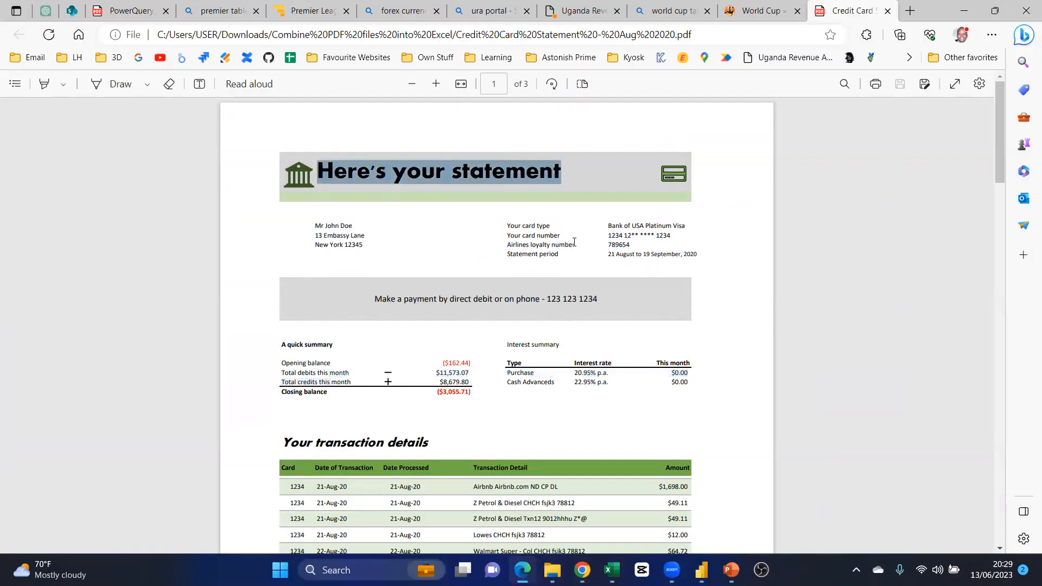
click(610, 570)
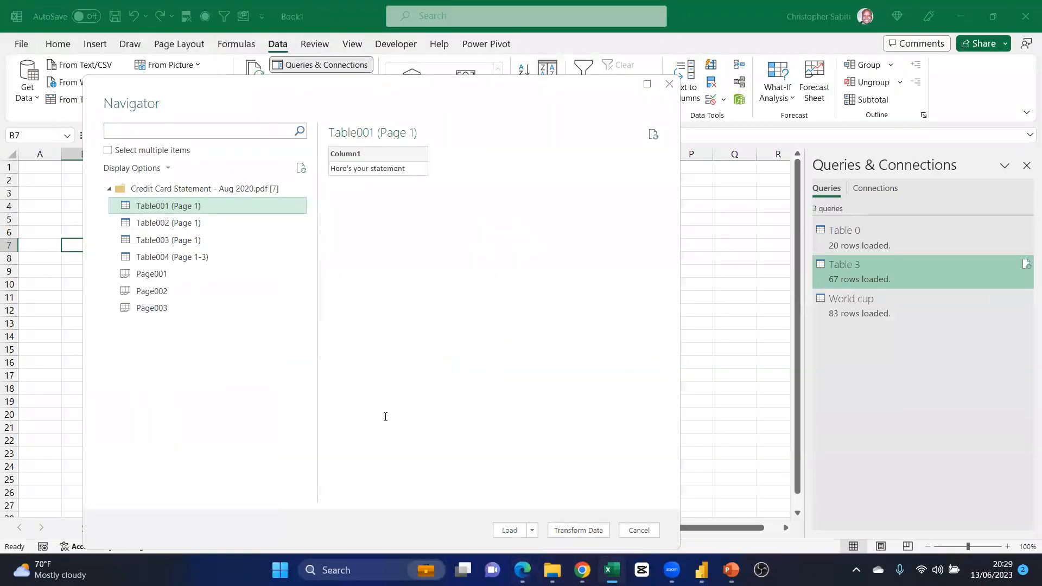
Preview Table002, Table003 and Table004 (Page 1-3) of the statement, checking Table004's columns across
click(184, 221)
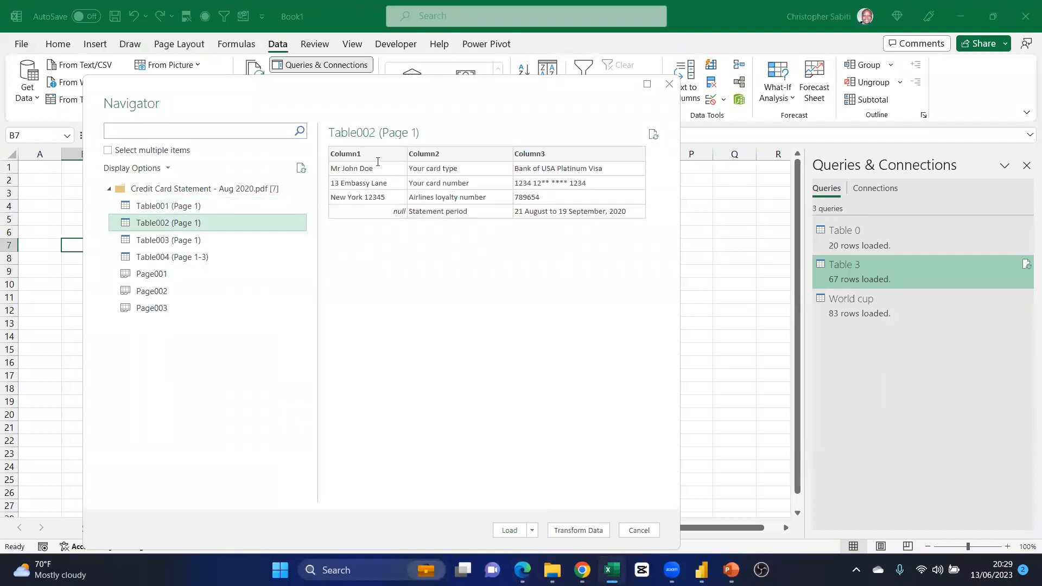
click(187, 238)
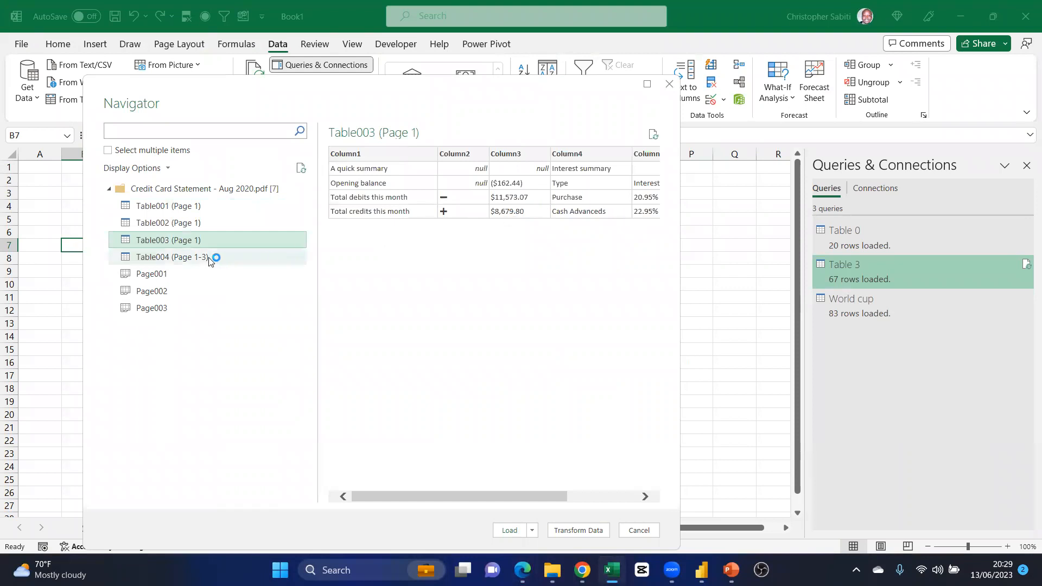
click(202, 259)
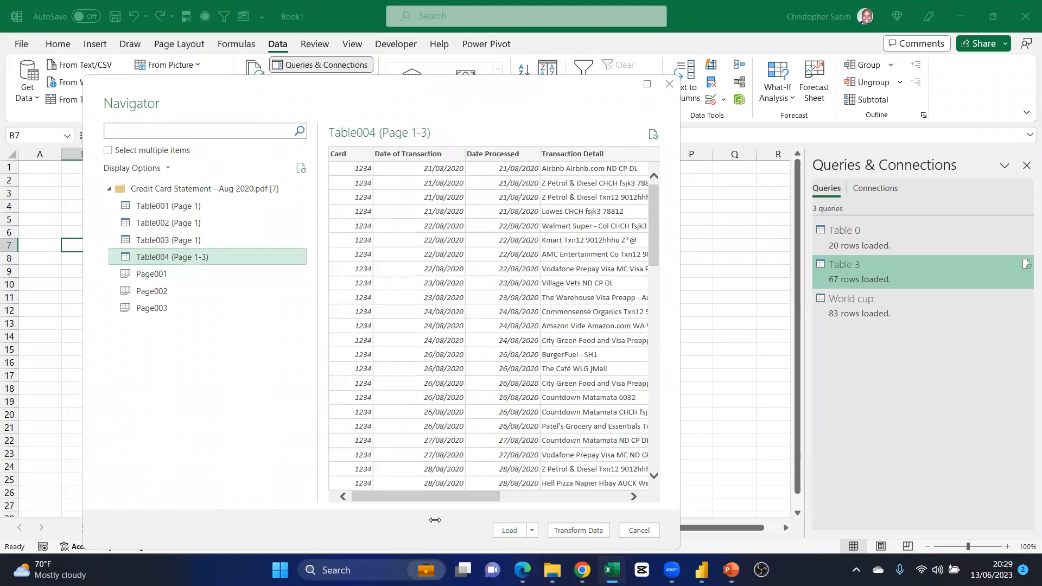
drag(476, 493, 567, 492)
scroll(440, 484, left, 5)
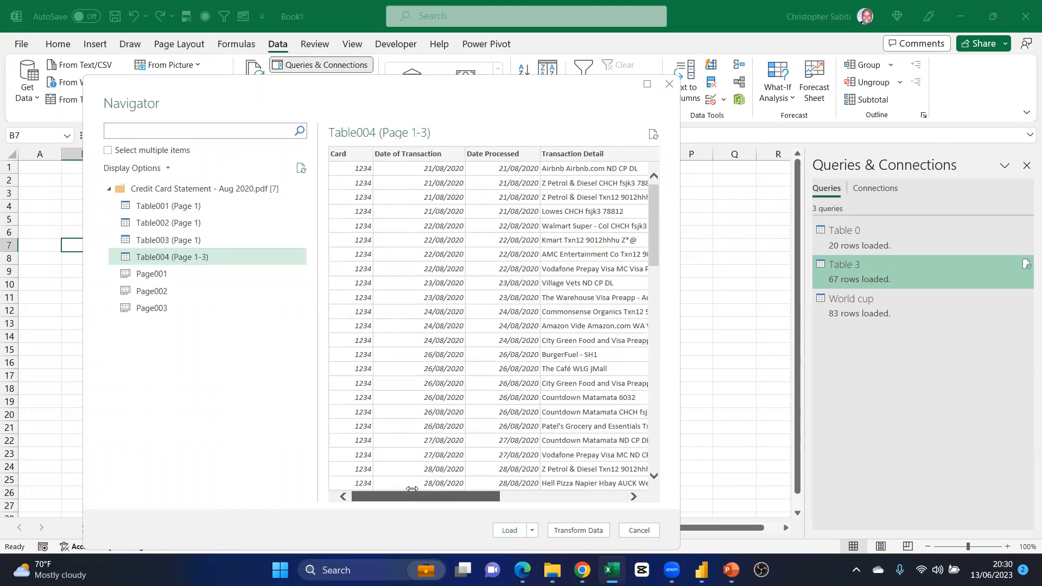
Preview the Page001, Page002 and Page003 items and compare them with Table004 (Page 1-3)
click(161, 278)
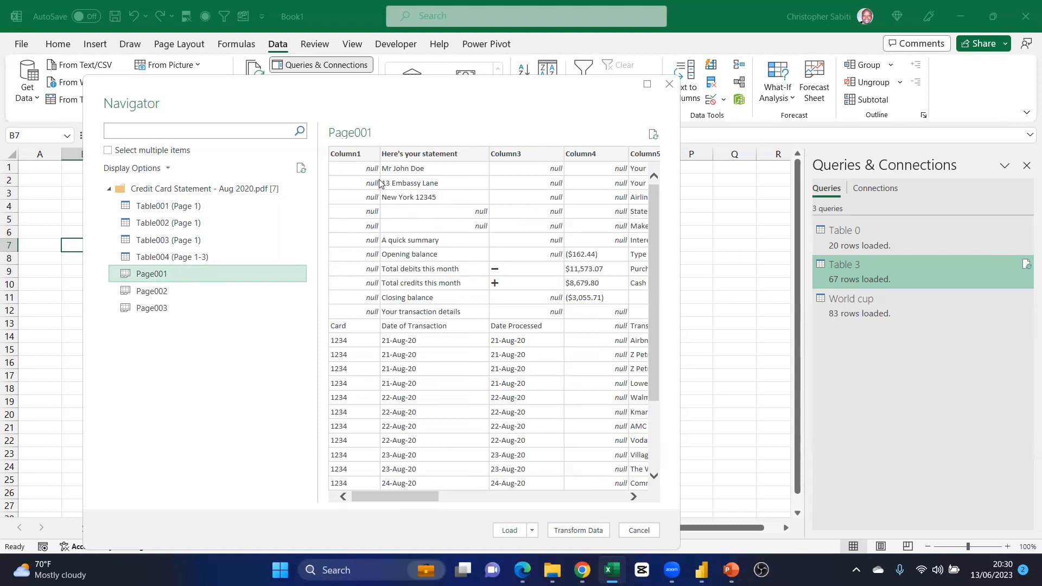
click(143, 290)
click(150, 313)
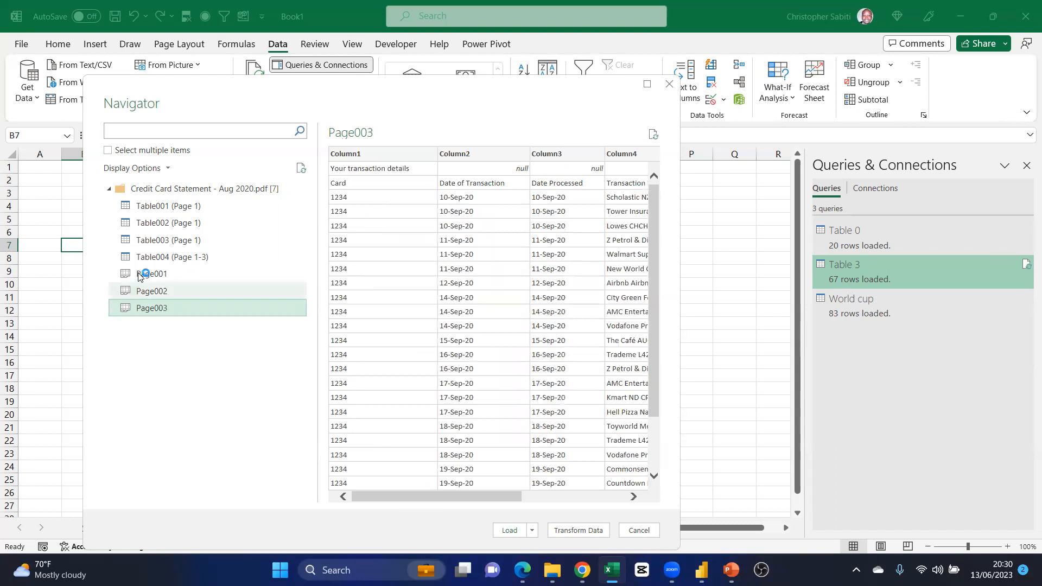
click(161, 262)
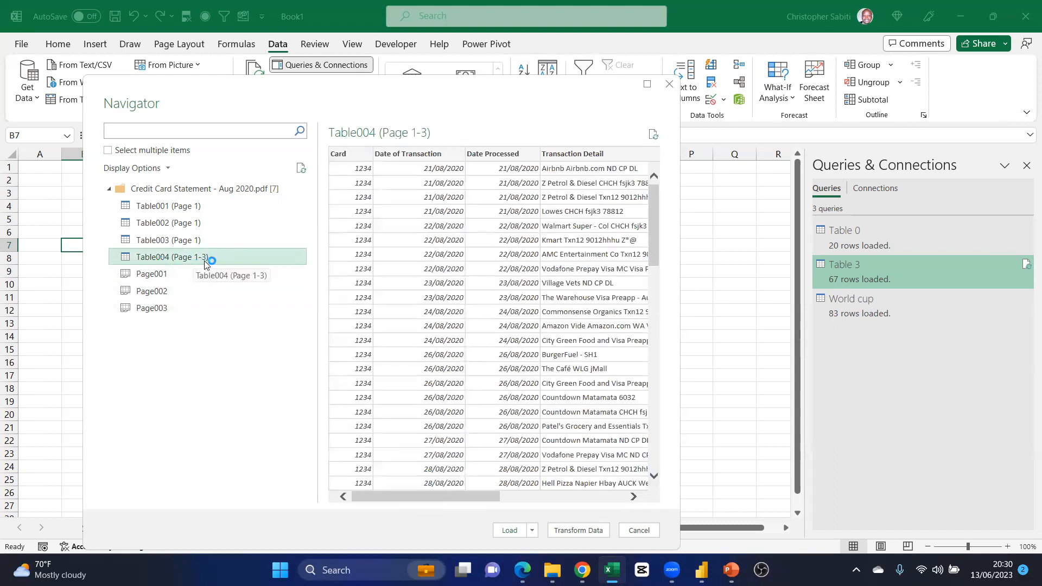
click(166, 282)
click(166, 295)
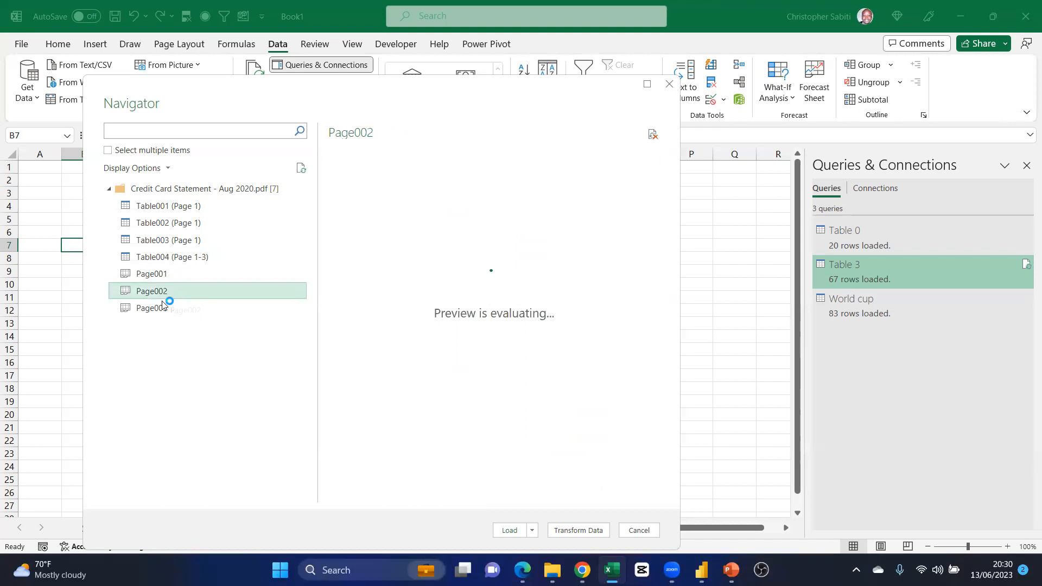
click(161, 308)
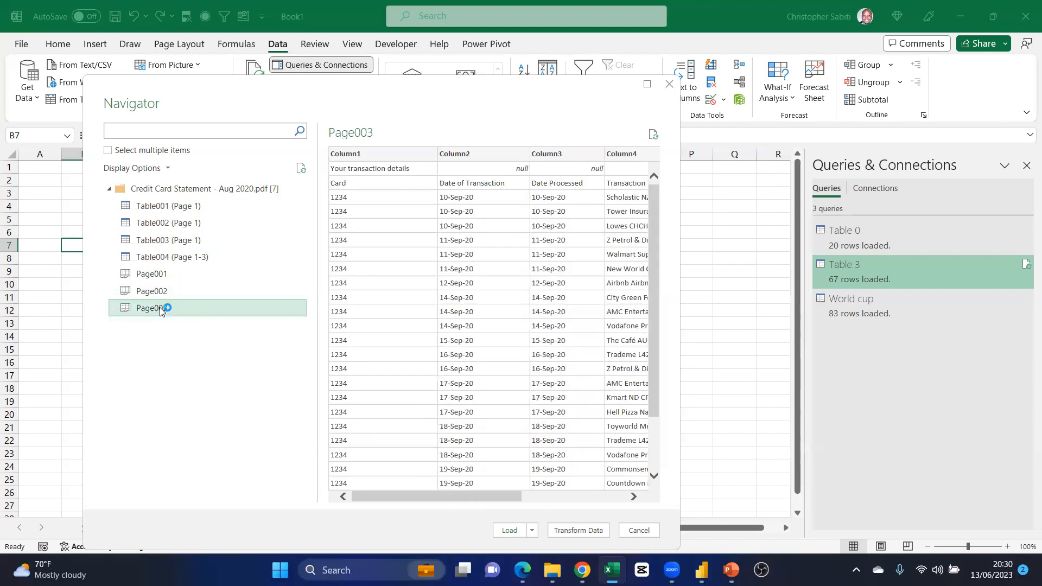
Select Table004 (Page 1-3) and compare its Column5 and Amount columns with the transaction rows of the PDF in Edge
click(180, 263)
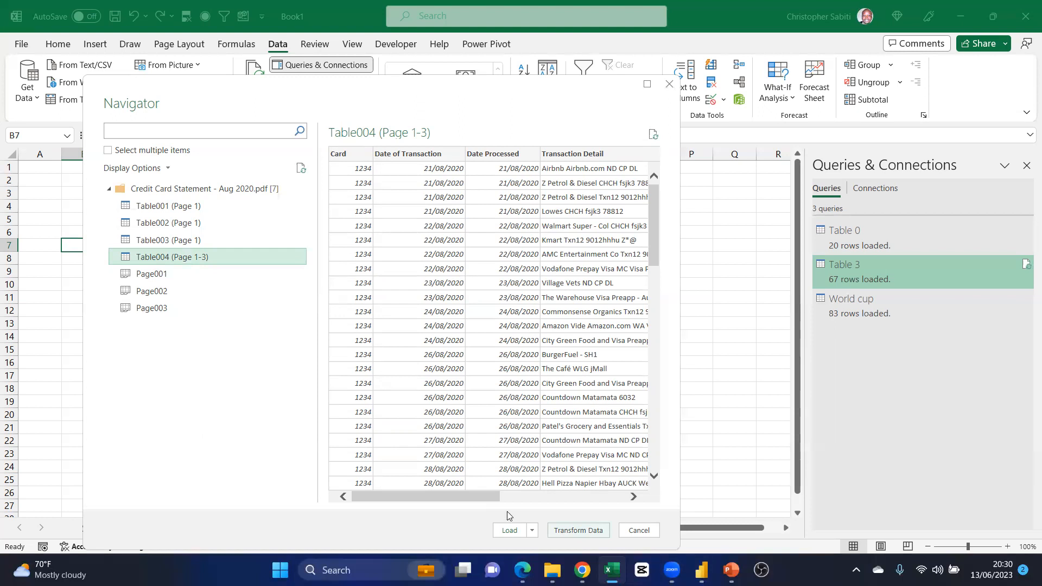
drag(478, 496, 598, 494)
click(599, 494)
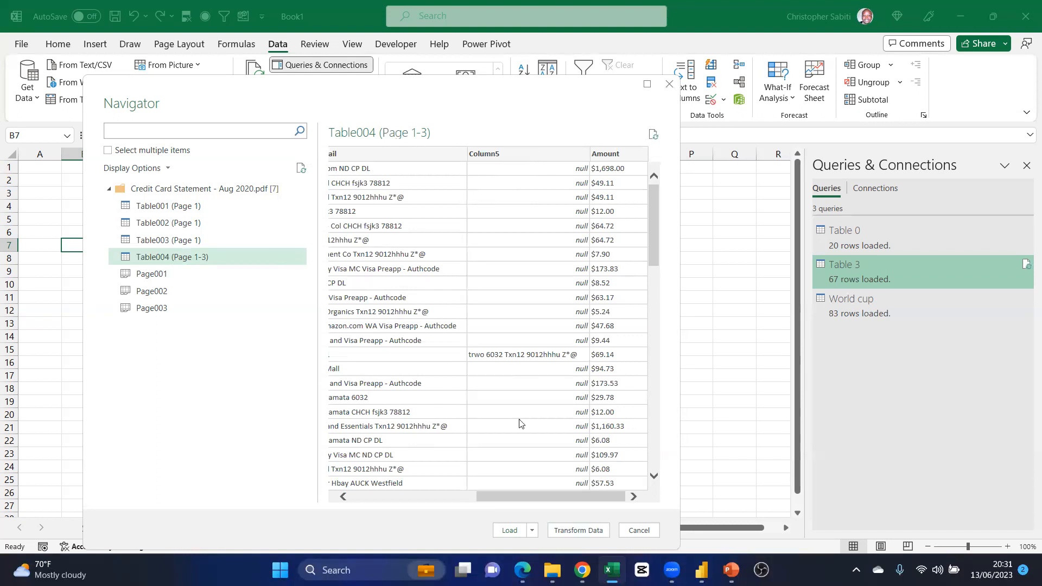
click(523, 570)
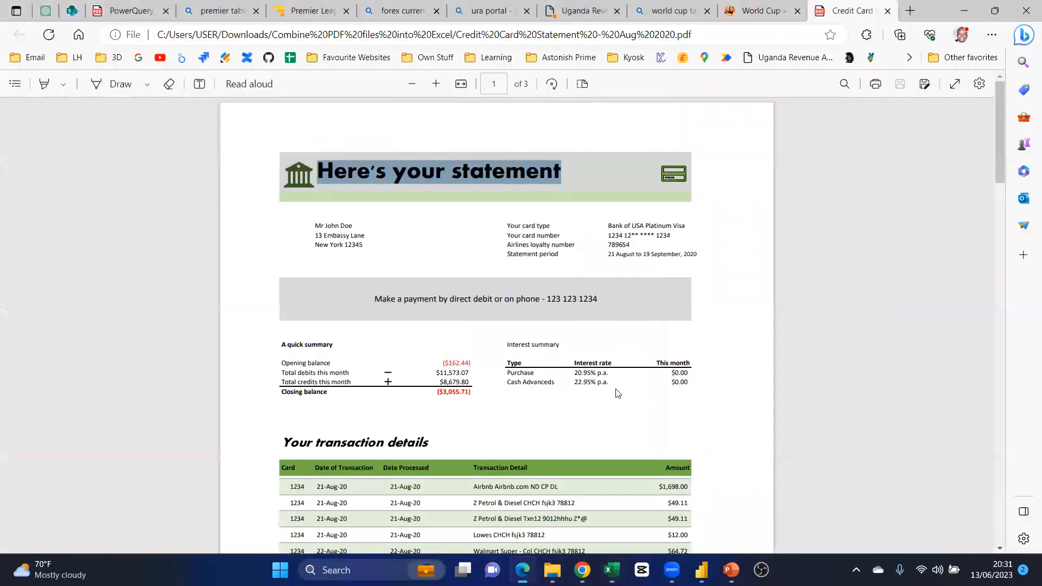
scroll(618, 379, down, 5)
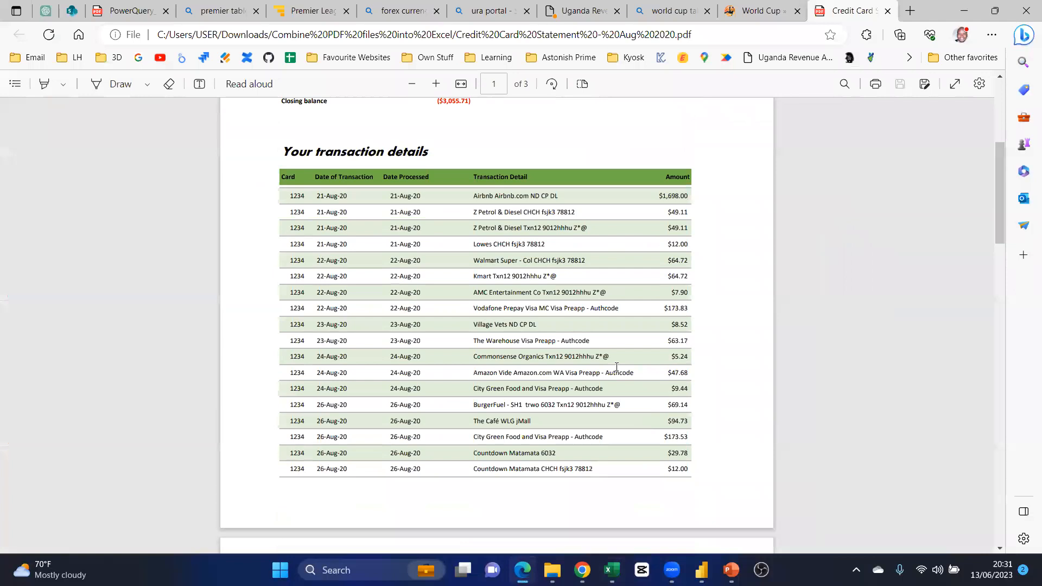
drag(534, 294, 612, 309)
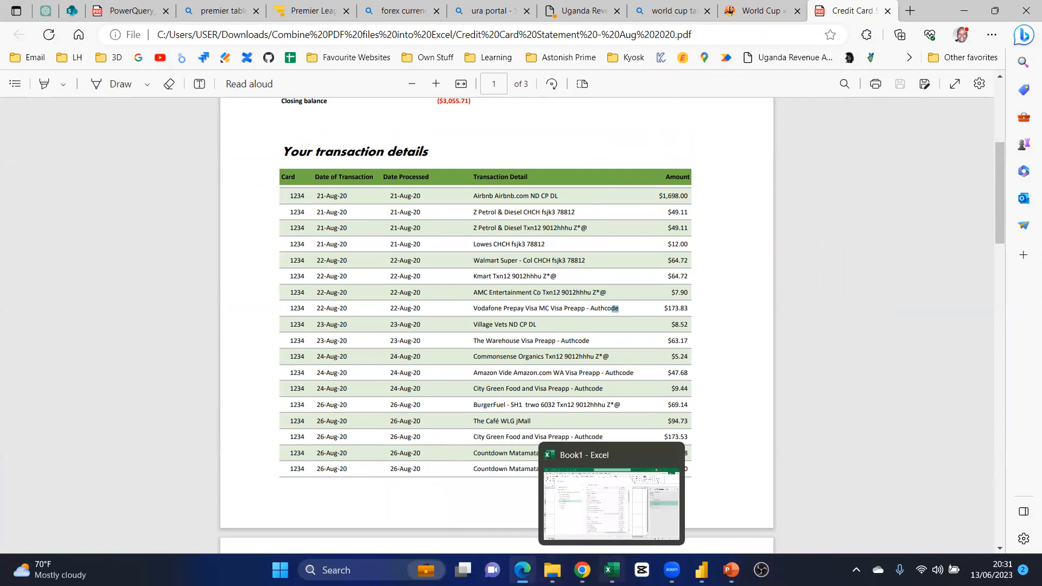
click(610, 569)
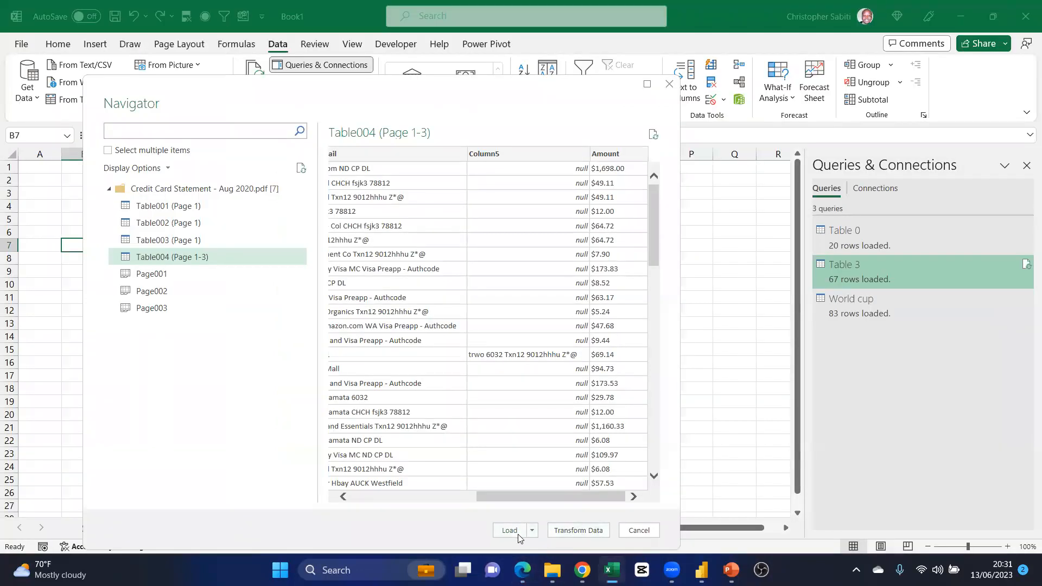
Open Table004 (Page 1-3) in the Power Query Editor to transform its data
click(577, 529)
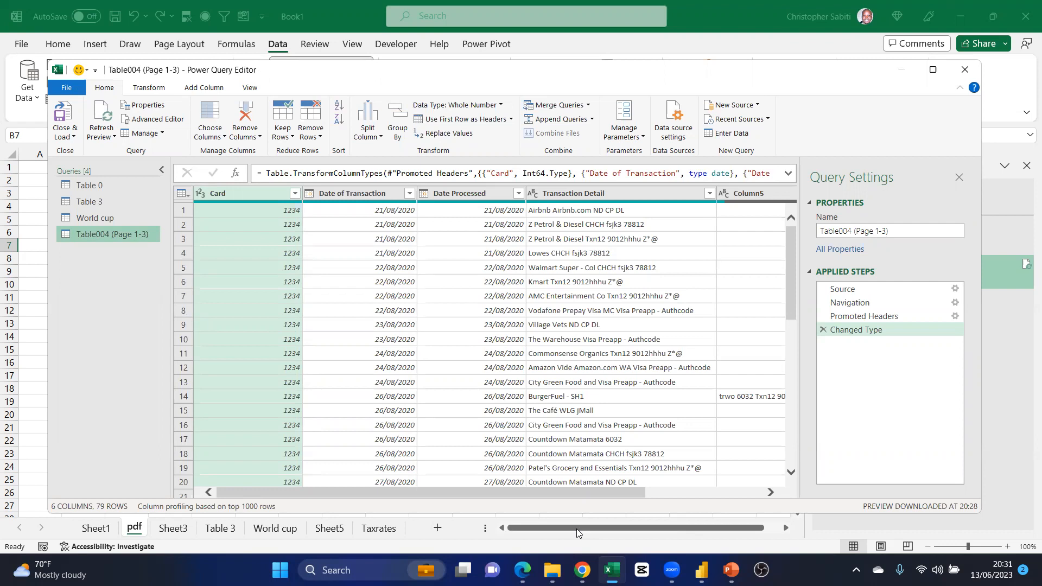
click(68, 141)
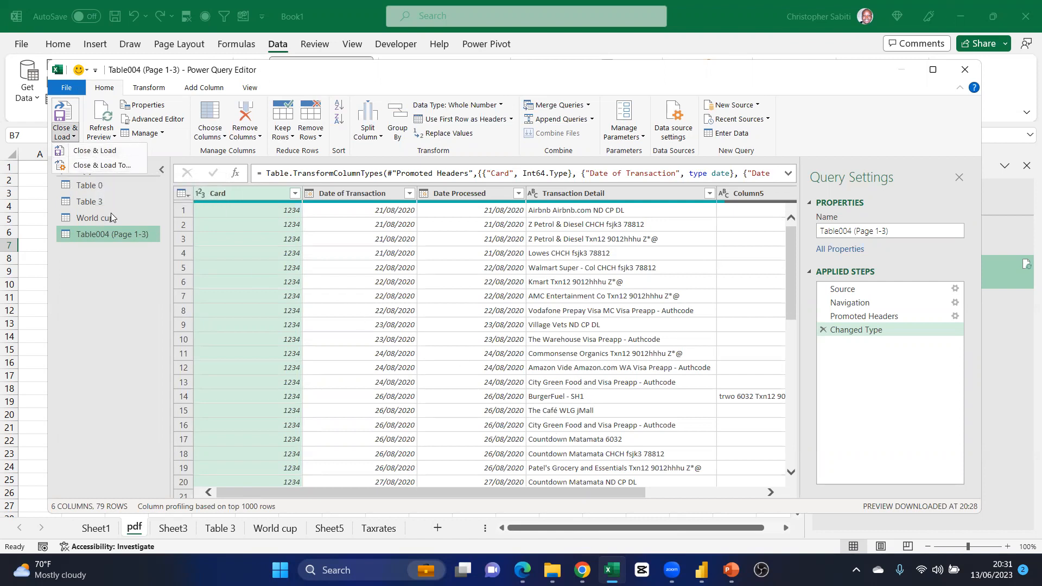
click(98, 219)
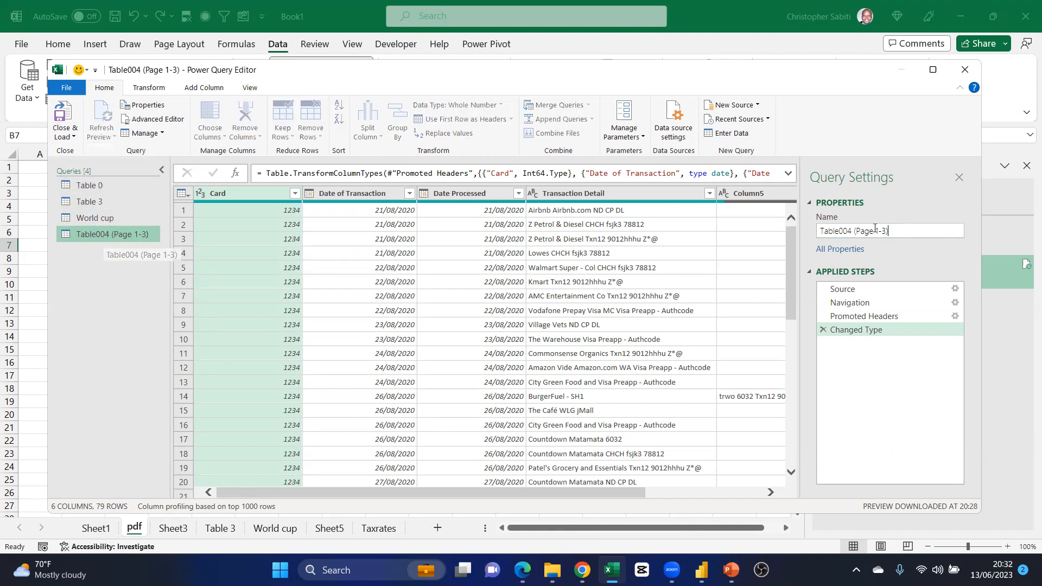
Open the Table004 (Page 1-3) query's name for editing and consult the Aug 2020 statement PDF in Edge
drag(889, 231, 804, 255)
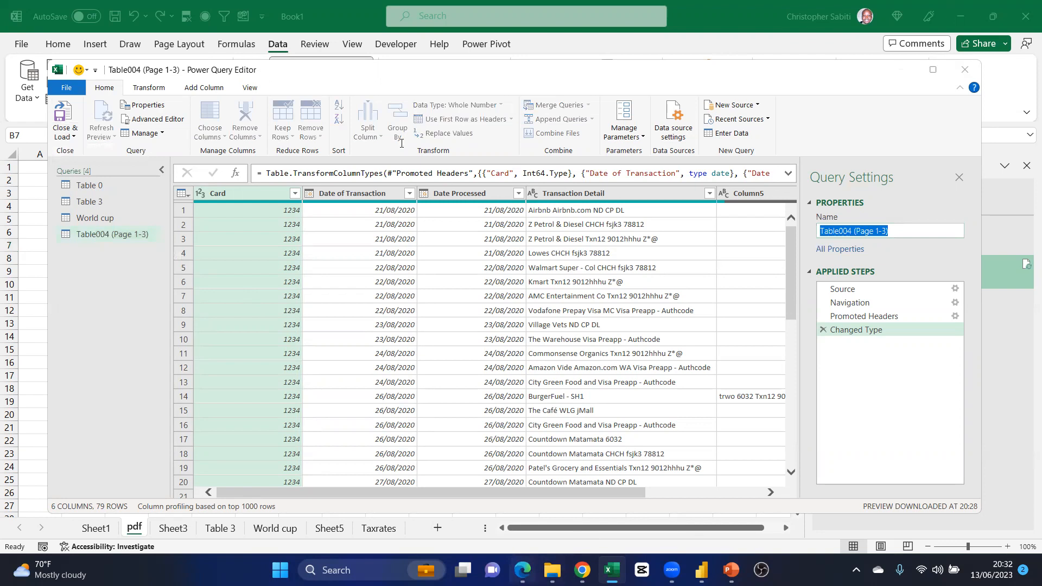
click(523, 570)
scroll(445, 174, up, 5)
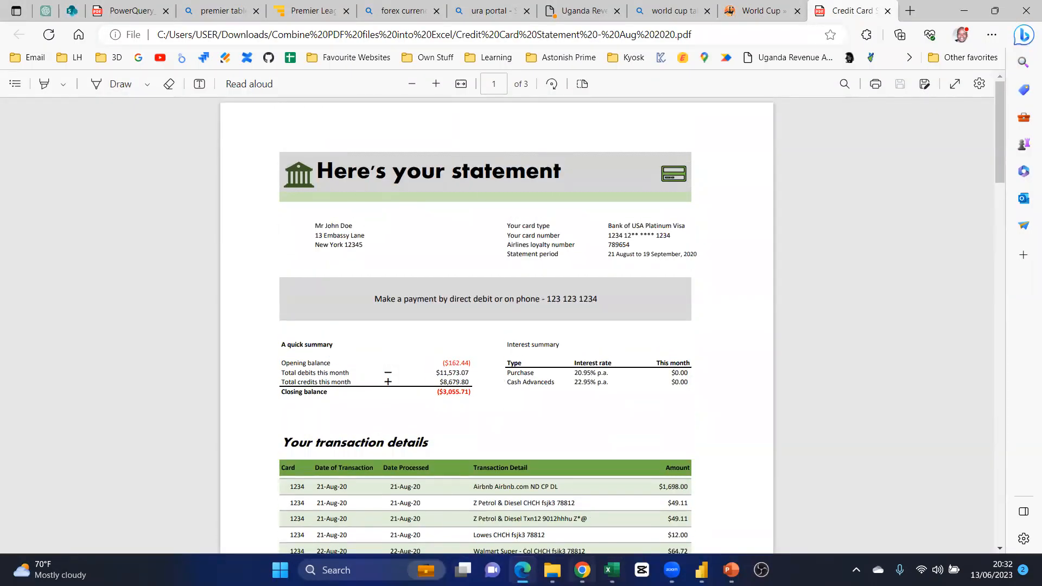
click(582, 570)
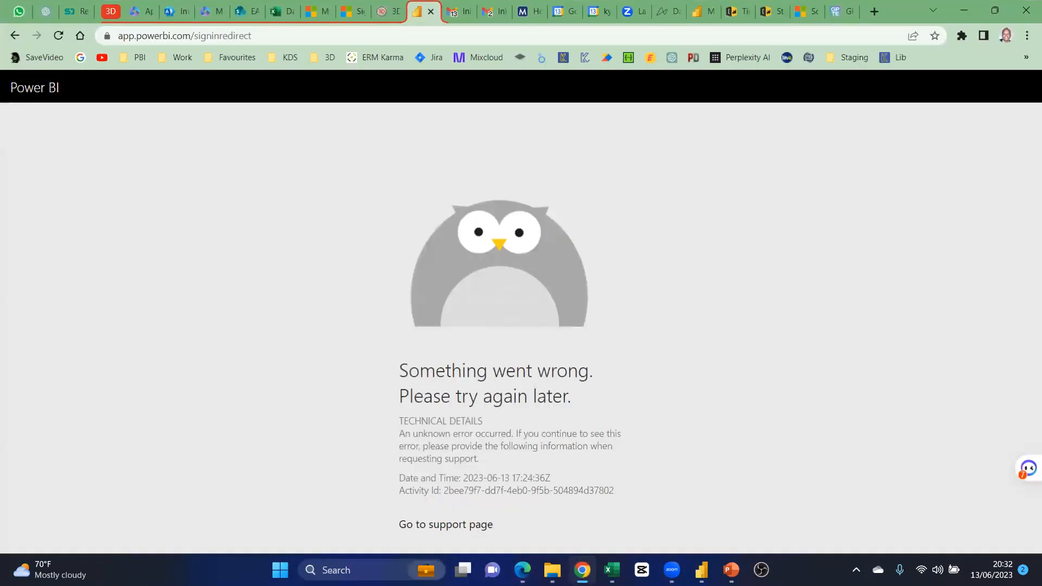
Switch to Excel's Power Query Editor and rename the Table004 (Page 1-3) query as Statement_Aug
click(611, 569)
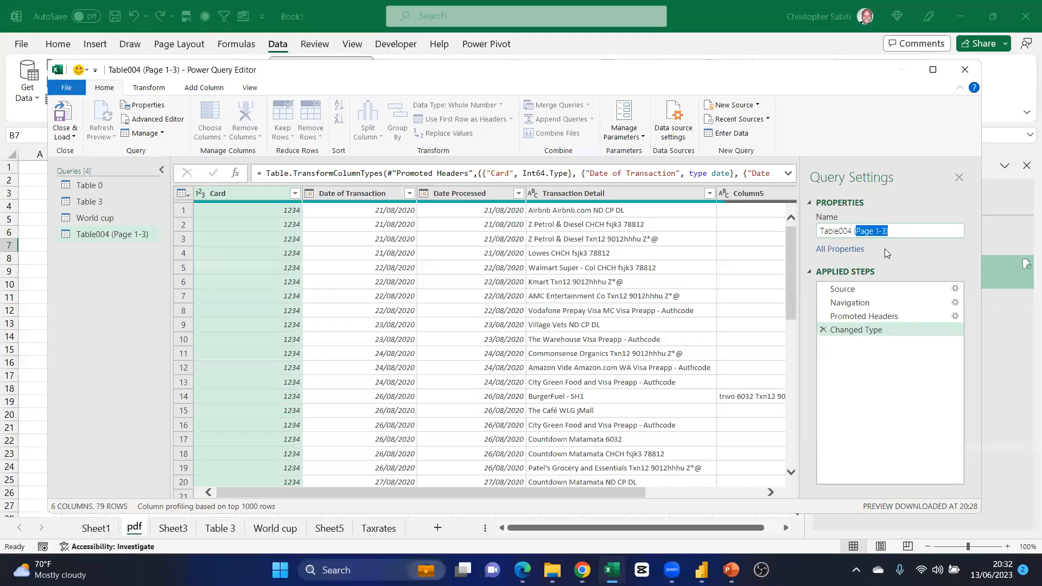
triple_click(888, 232)
text(Statemen)
key(Return)
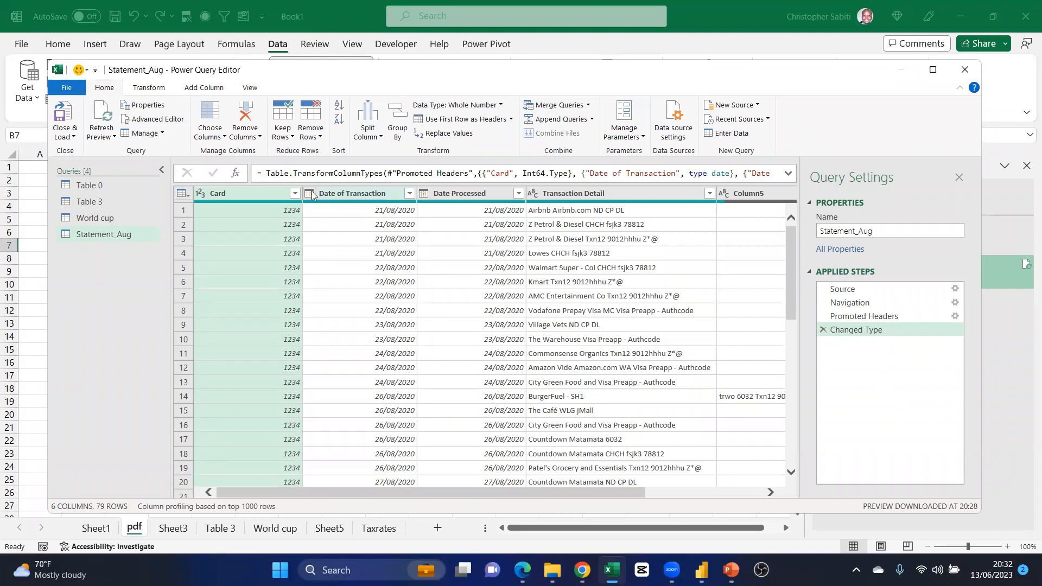
Examine the available data types for the Card and Date of Transaction columns without changing them
click(501, 107)
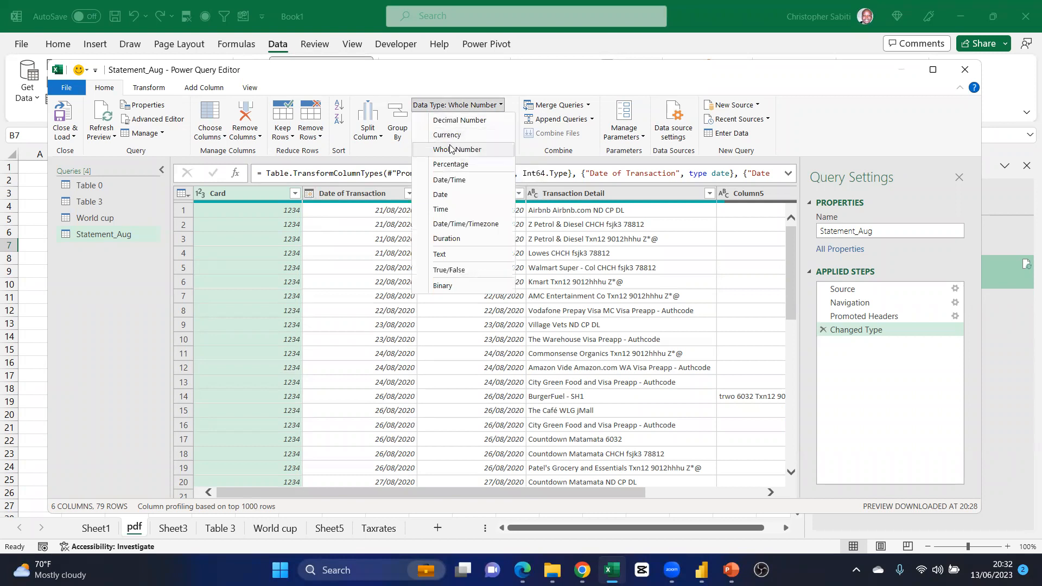
click(328, 216)
click(309, 193)
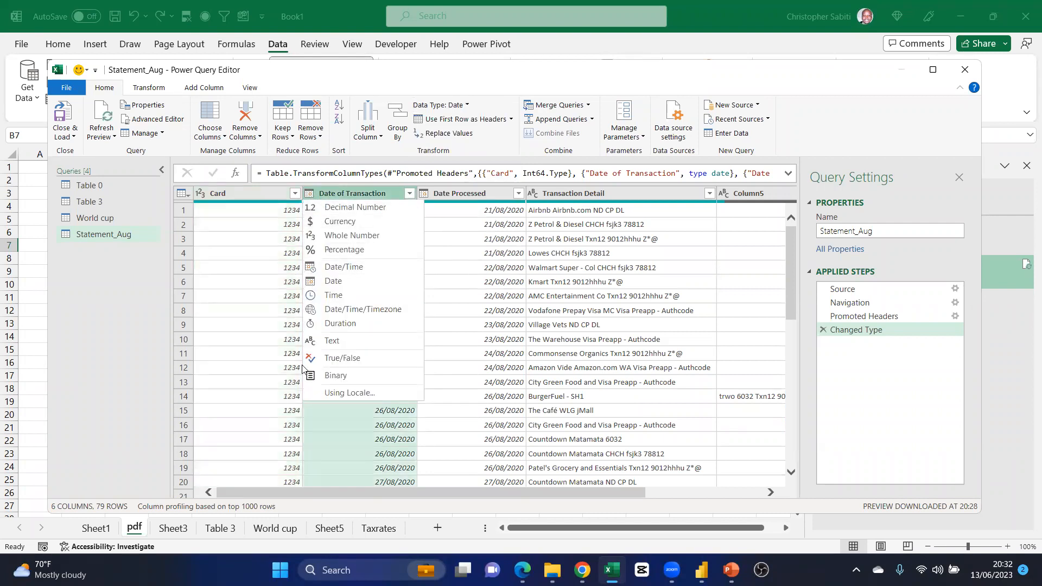
click(332, 197)
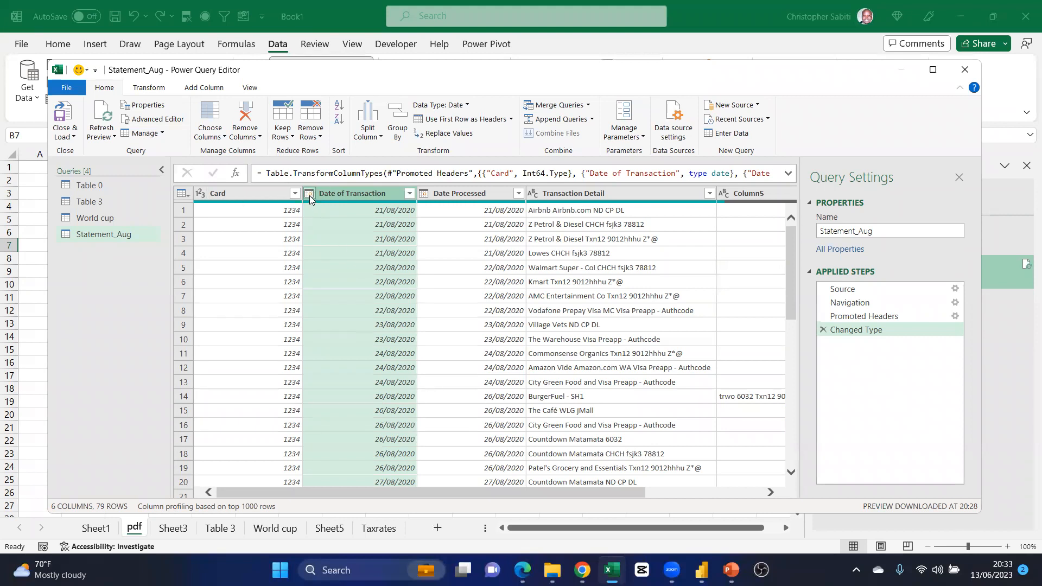
click(309, 194)
click(470, 268)
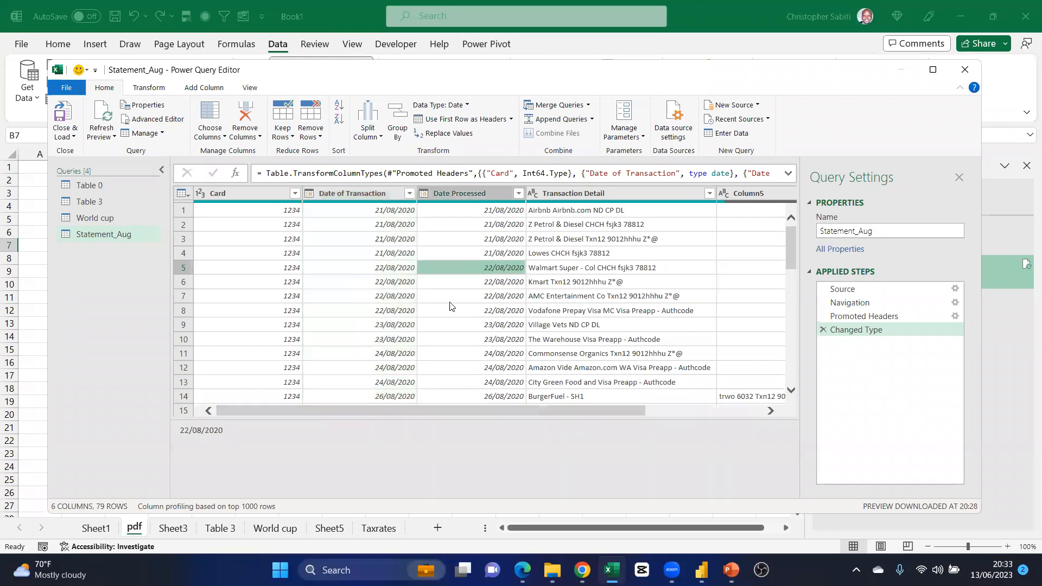
Examine Column5 across the rows and compare its row 14 entry with the Transaction Detail text
drag(515, 416, 628, 417)
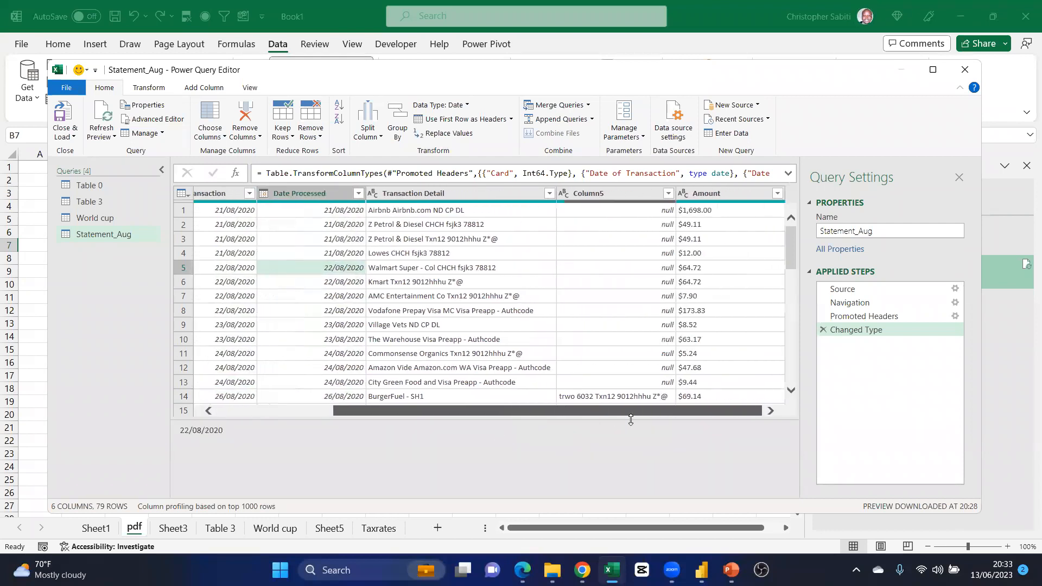
scroll(610, 307, down, 1)
scroll(609, 307, down, 3)
click(596, 195)
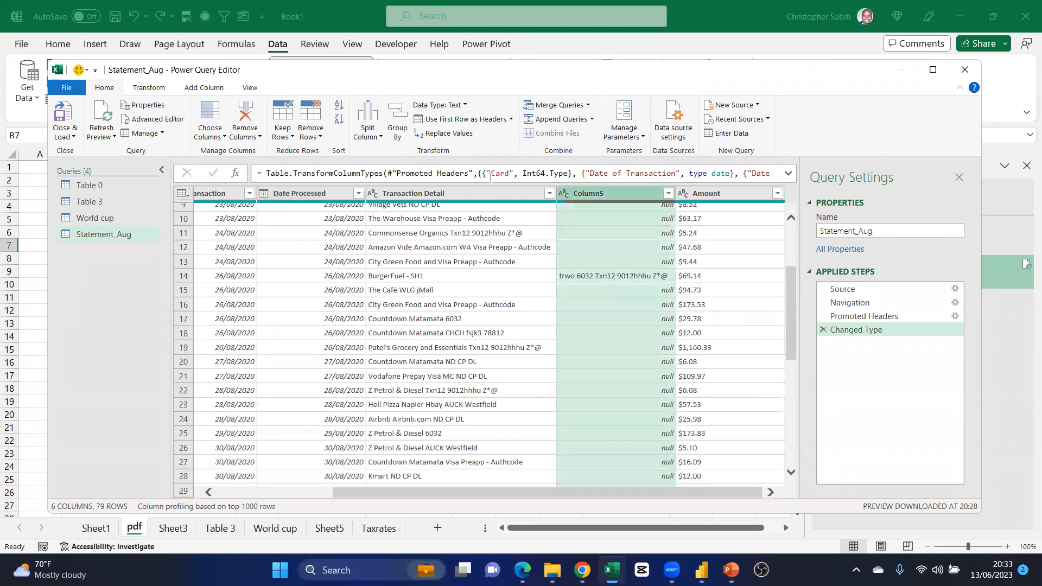
click(481, 193)
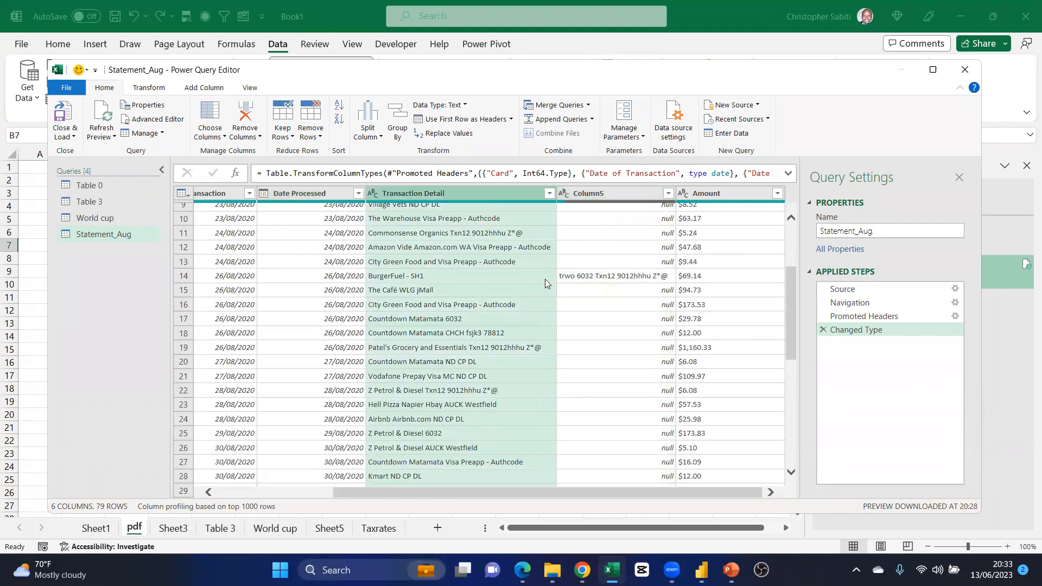
click(597, 278)
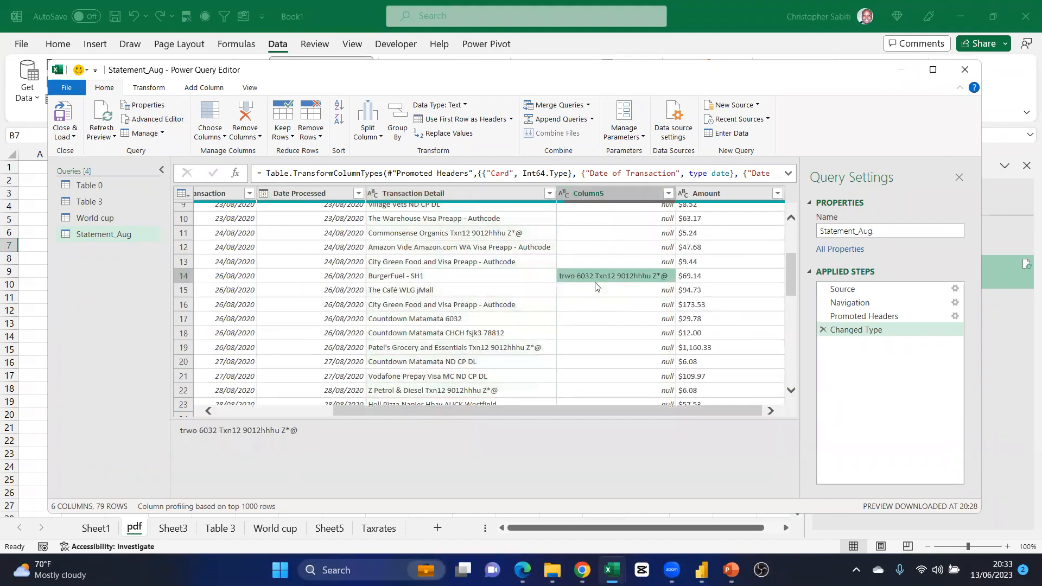
click(455, 278)
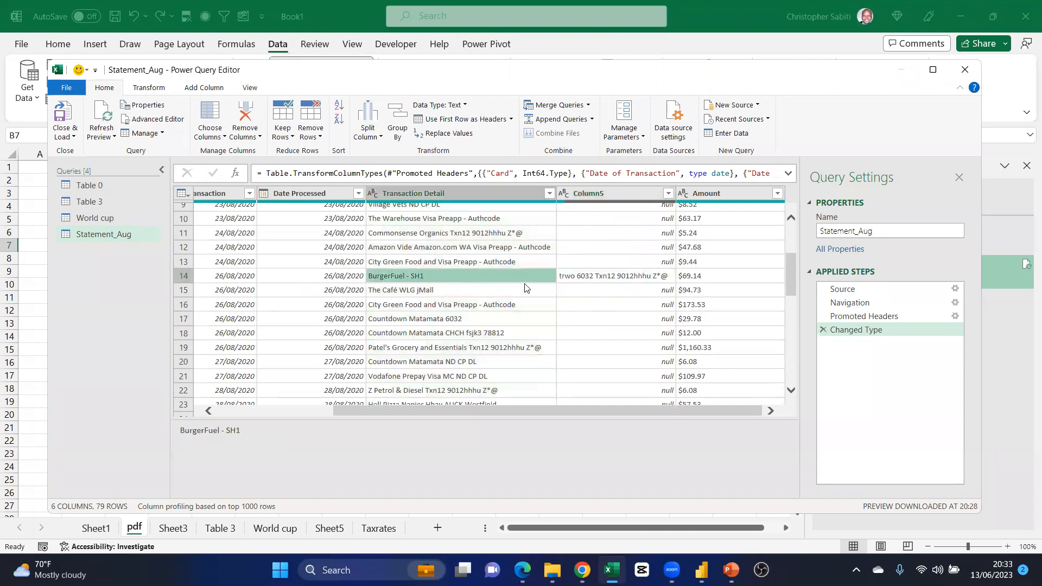
scroll(615, 282, down, 8)
scroll(615, 282, down, 10)
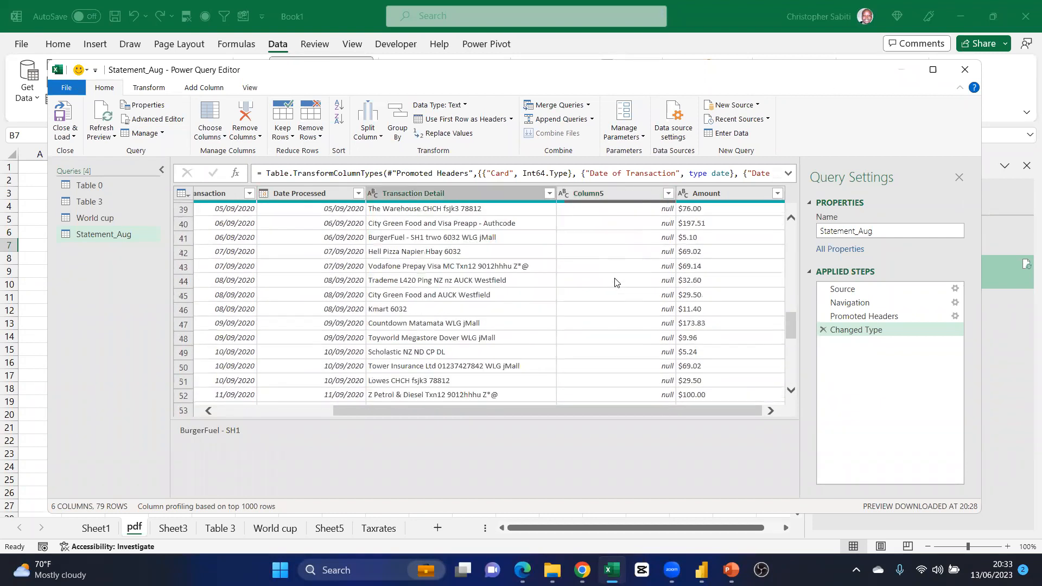
scroll(613, 285, up, 14)
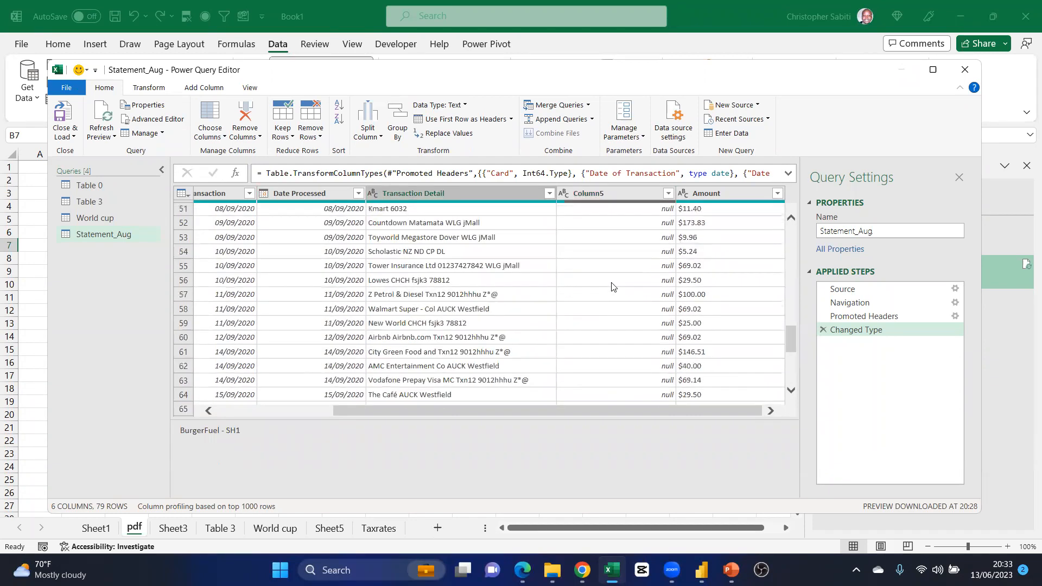
scroll(612, 290, up, 4)
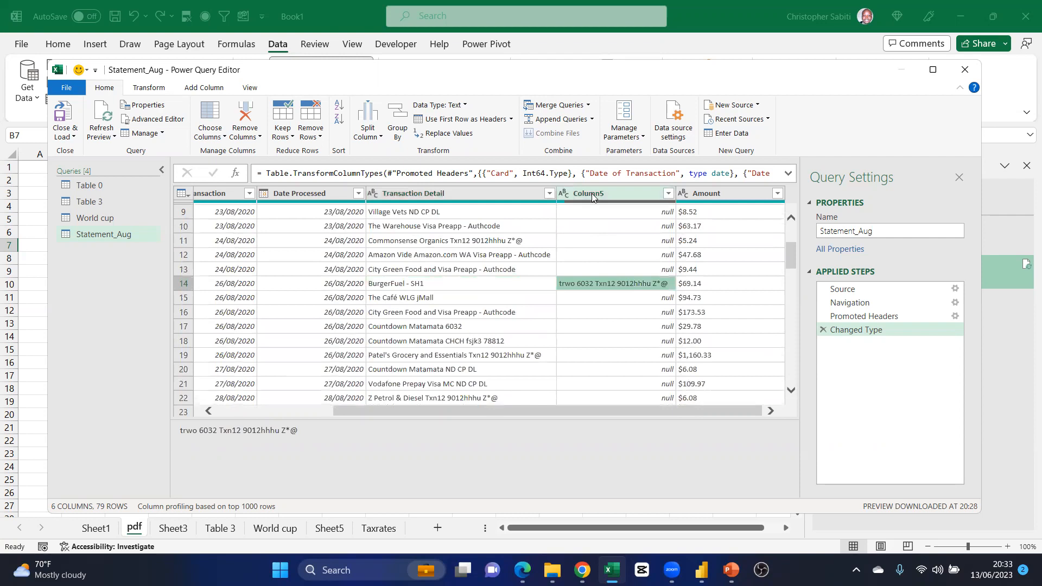
Merge Column5 and Transaction Detail, selected in that order, into one column using a space as the separator
click(591, 193)
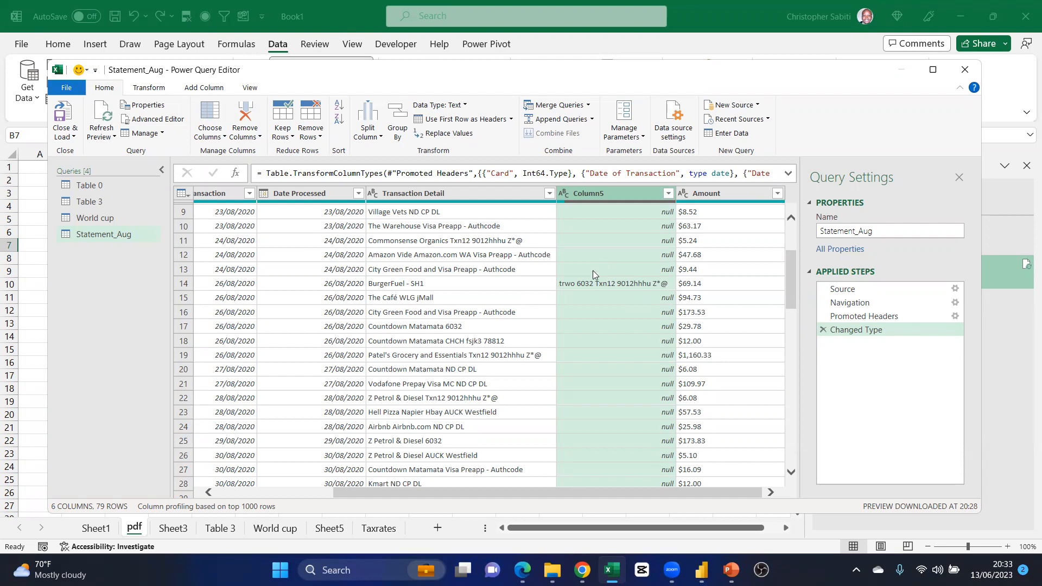
ctrl+click(485, 191)
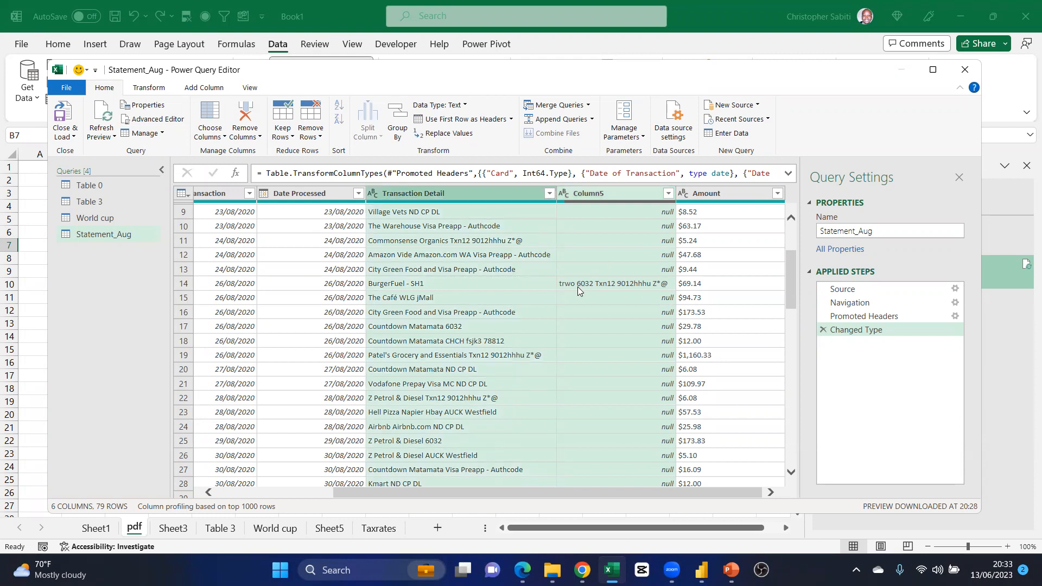
click(149, 88)
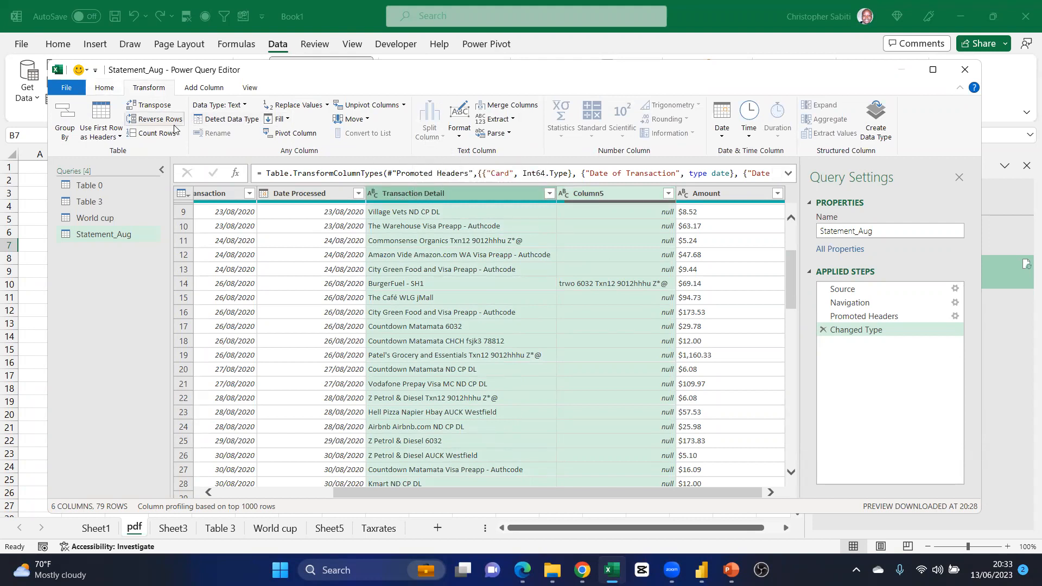
click(504, 106)
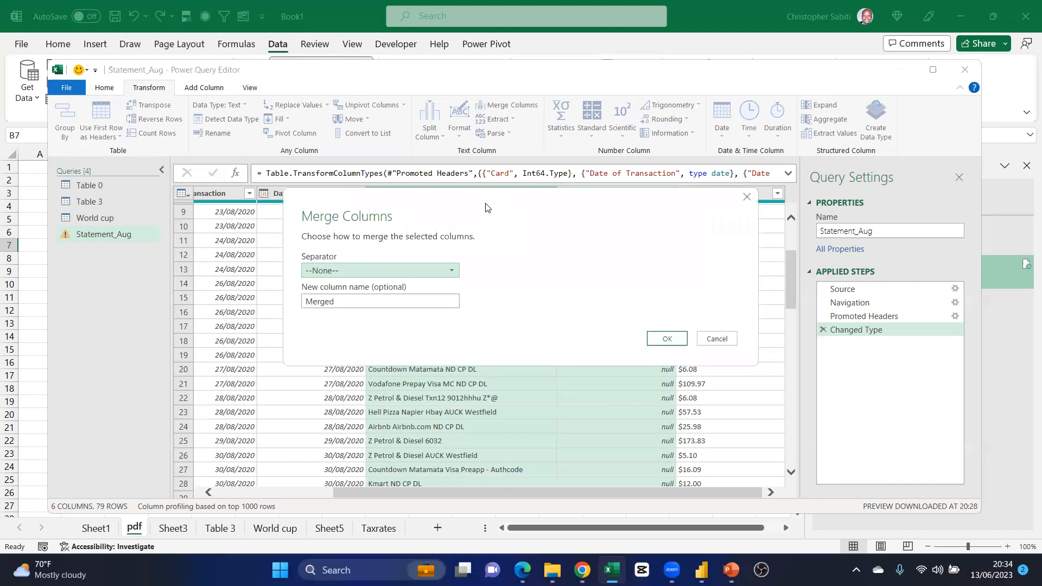
drag(486, 207, 467, 312)
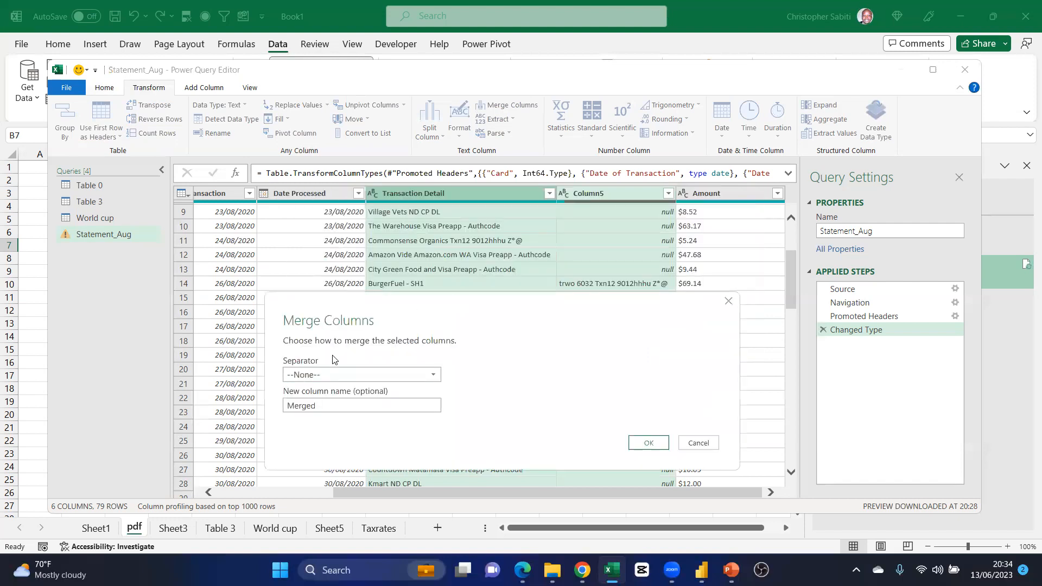
click(313, 375)
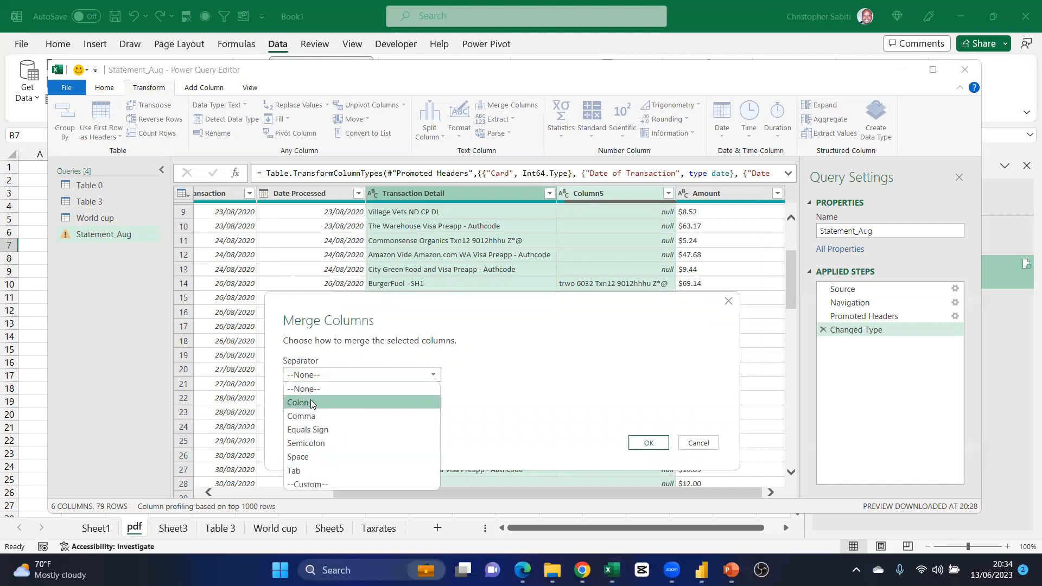
click(309, 457)
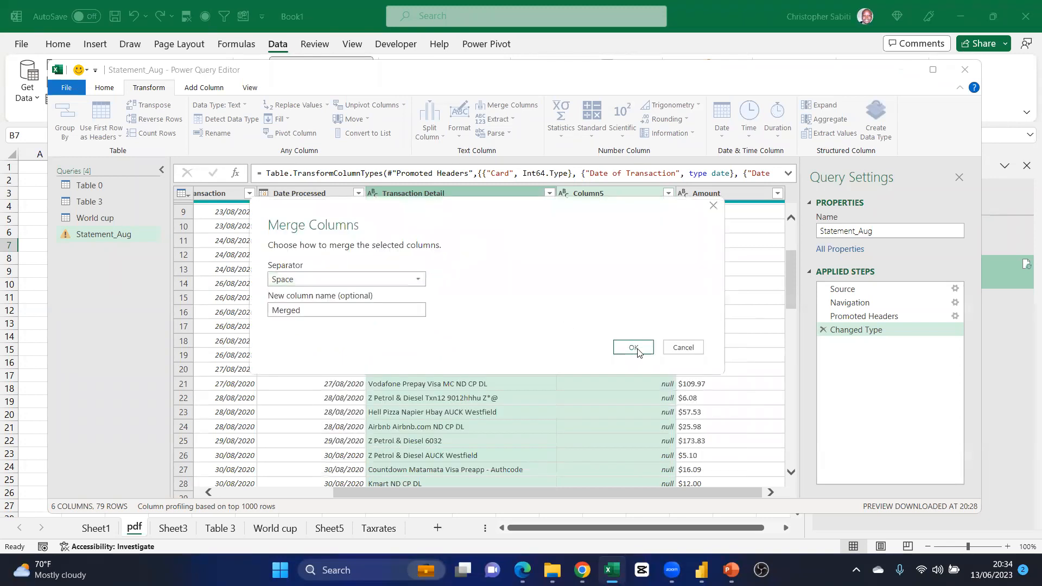
click(637, 348)
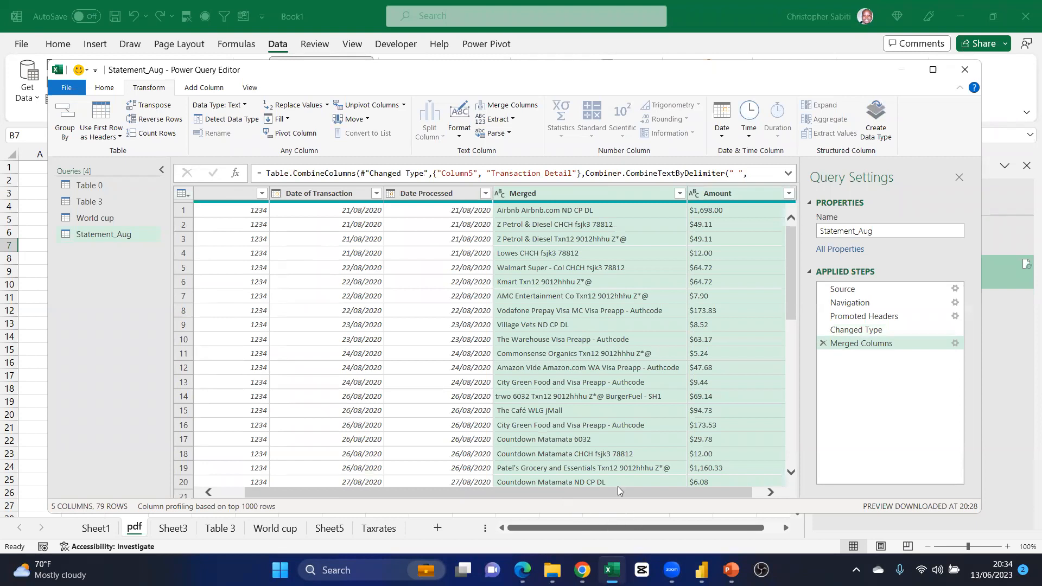
Rename the Merged column as Transaction Detail, copying the original column name from the Changed Type step
click(564, 340)
click(566, 192)
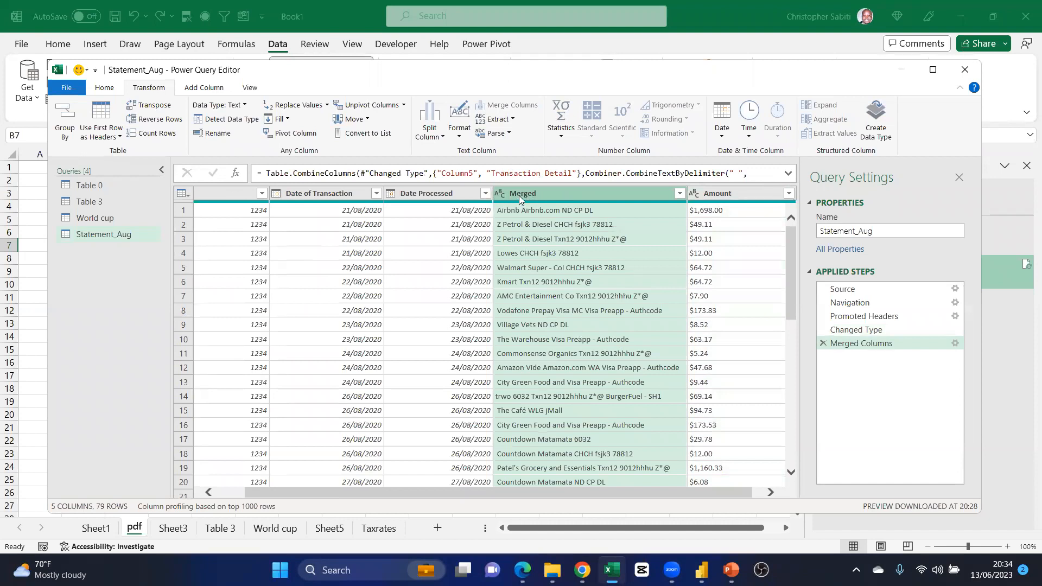
click(870, 330)
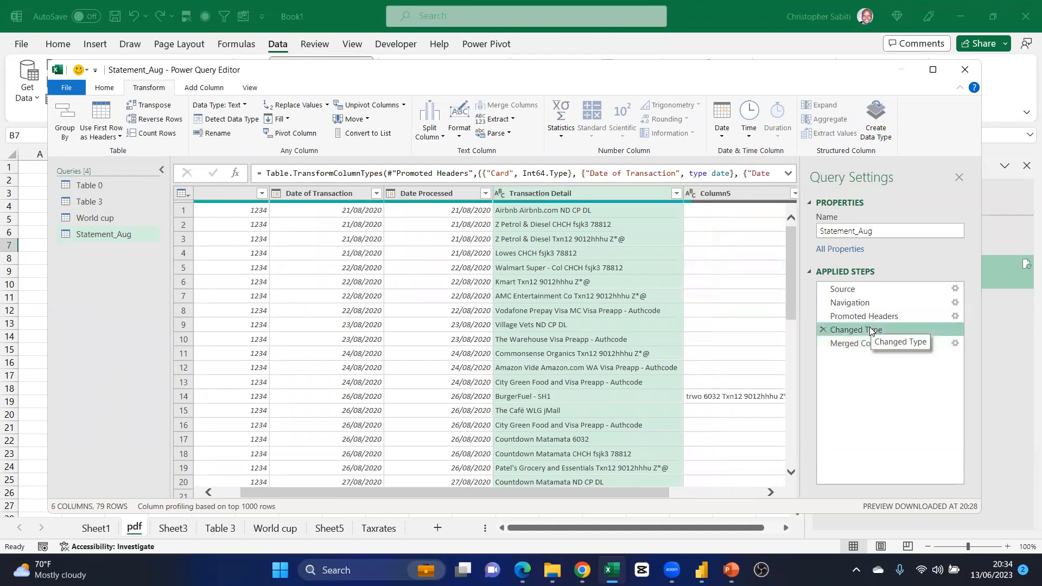
double_click(554, 193)
key(ctrl+c)
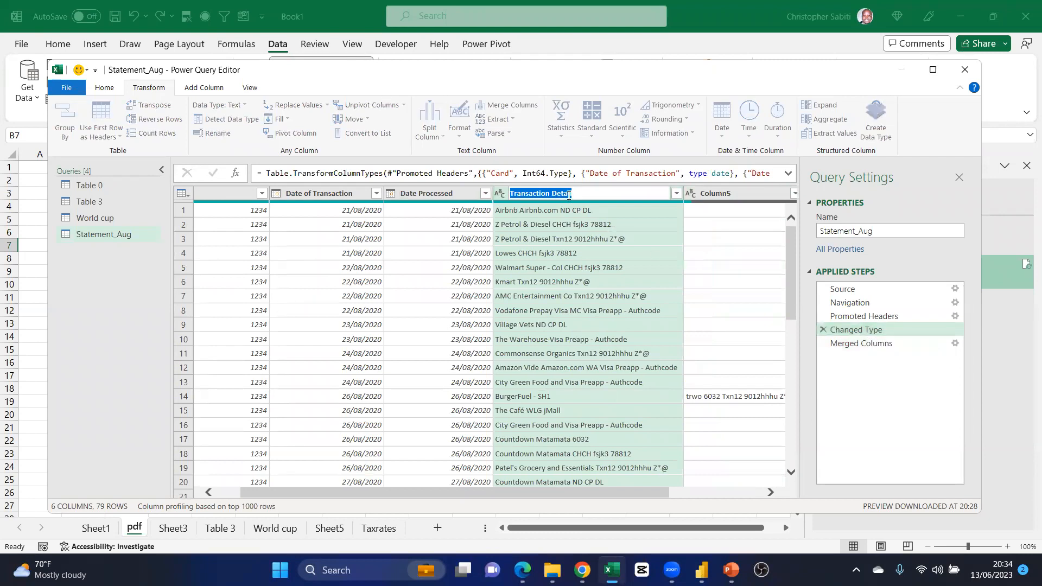
click(607, 222)
click(864, 343)
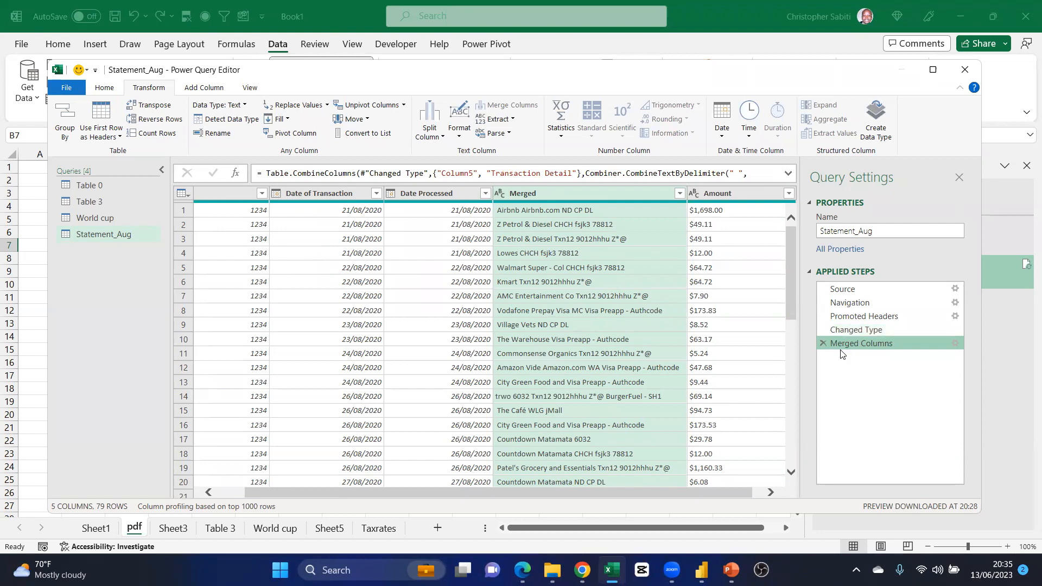
double_click(529, 194)
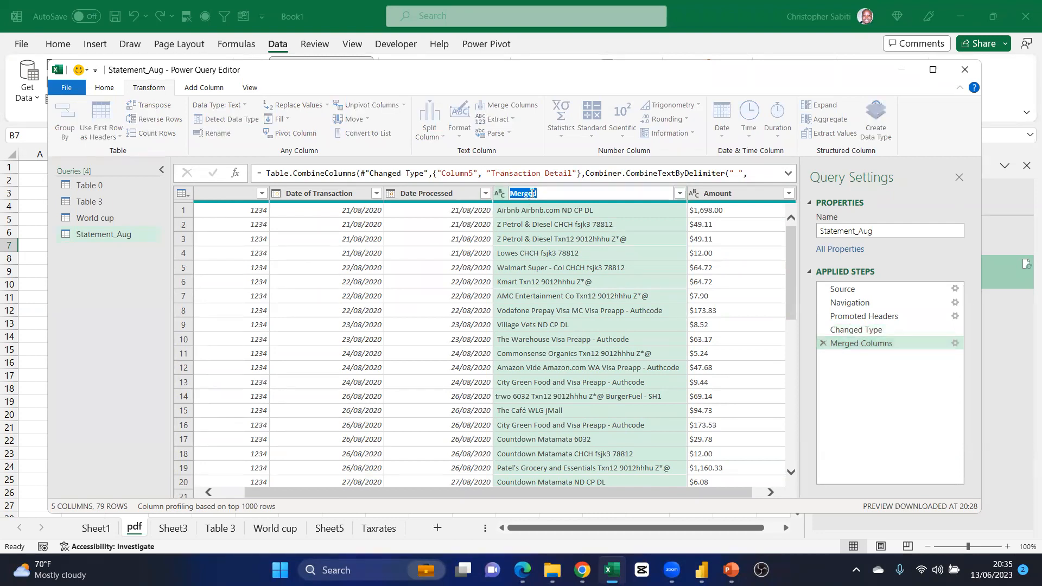
key(ctrl+v)
key(Return)
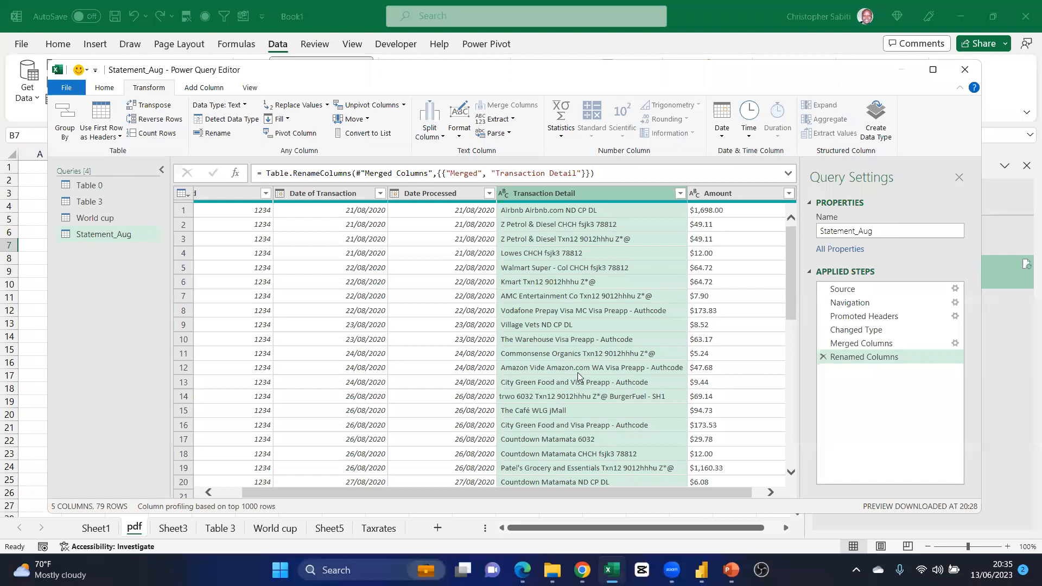
Look through the Transaction Detail column down to the last row to check the merged text
scroll(558, 324, down, 5)
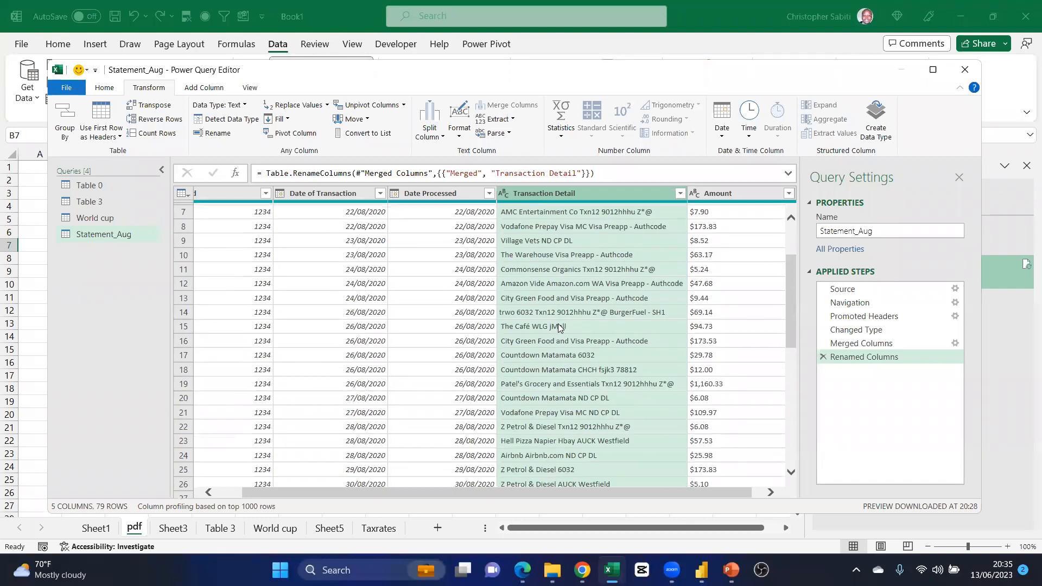
scroll(559, 326, up, 5)
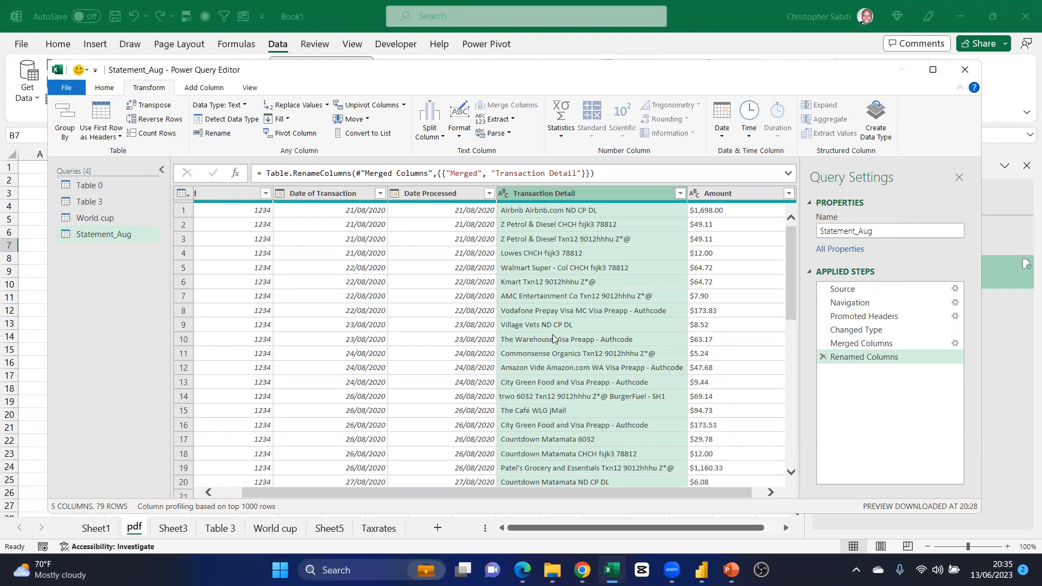
scroll(551, 330, down, 10)
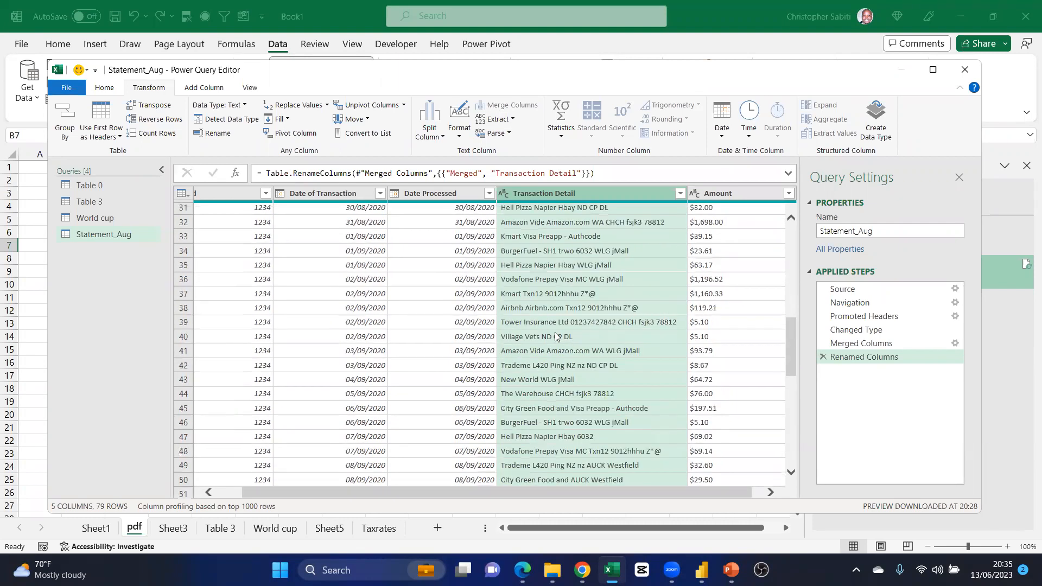
scroll(555, 333, down, 8)
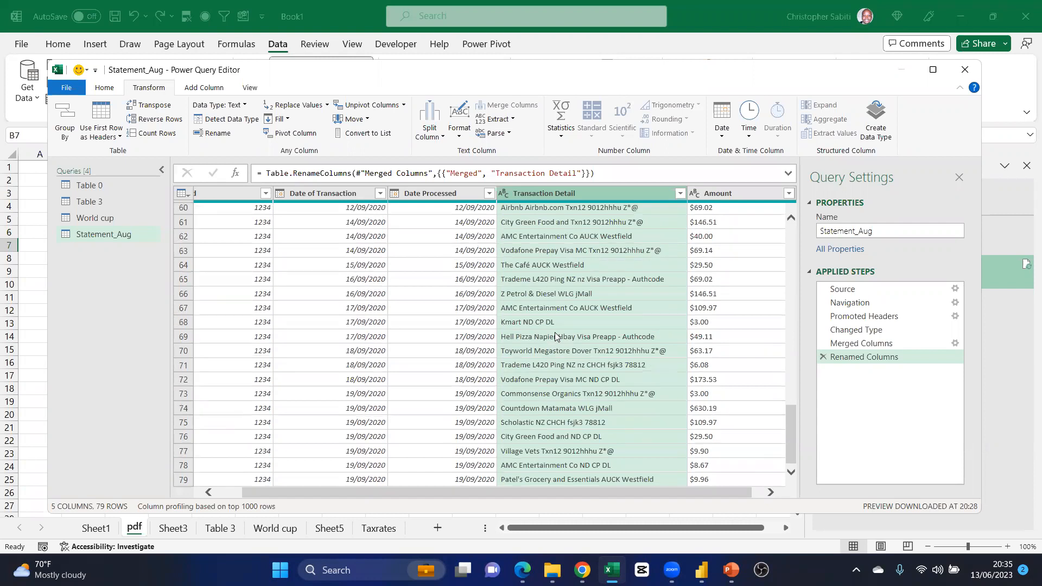
scroll(555, 336, up, 18)
scroll(561, 308, up, 1)
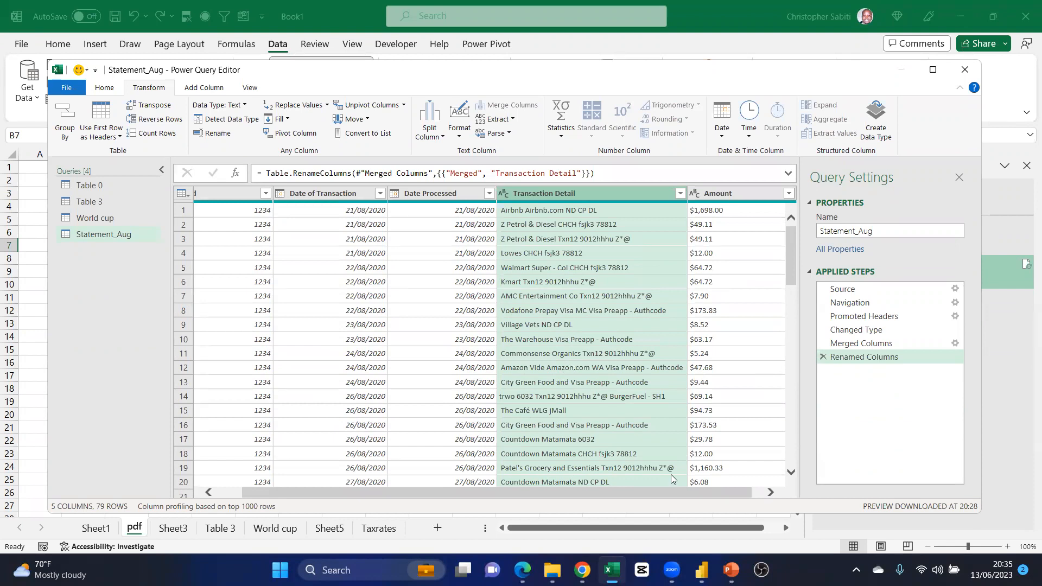
Try to set the Amount column's data type to Currency and remove the added type-change step
drag(717, 494, 787, 501)
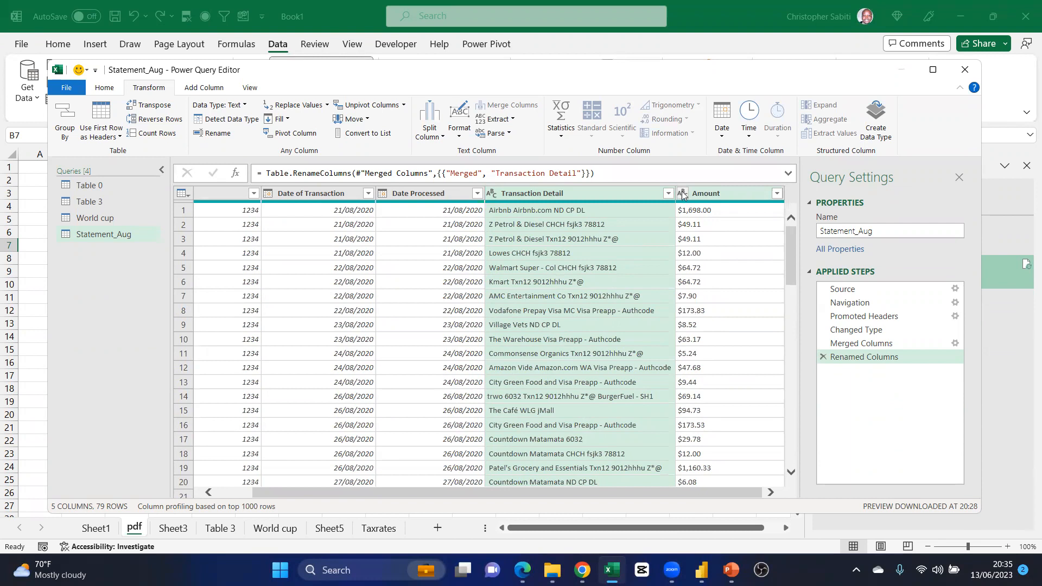
click(682, 193)
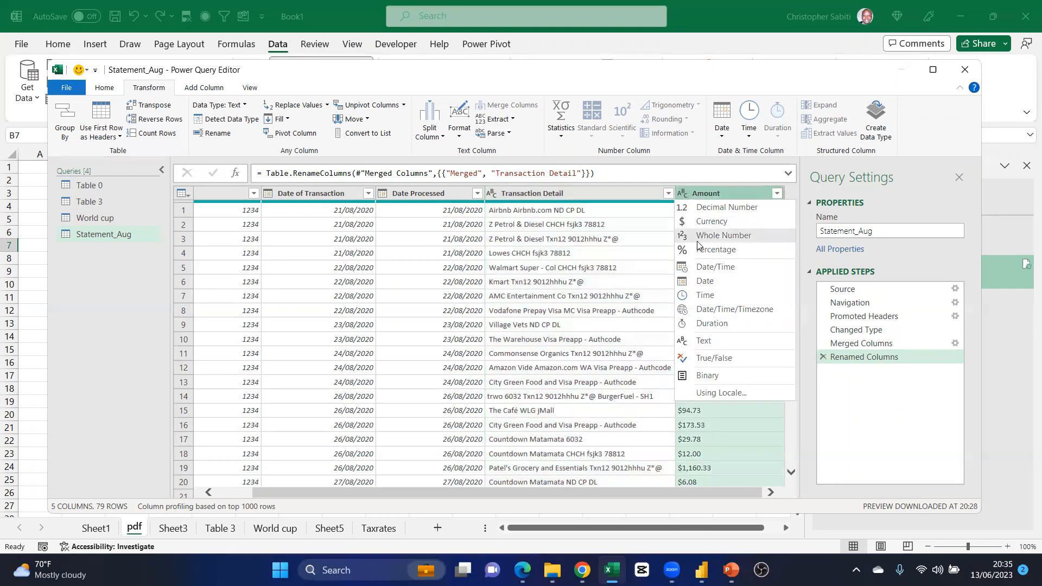
click(706, 222)
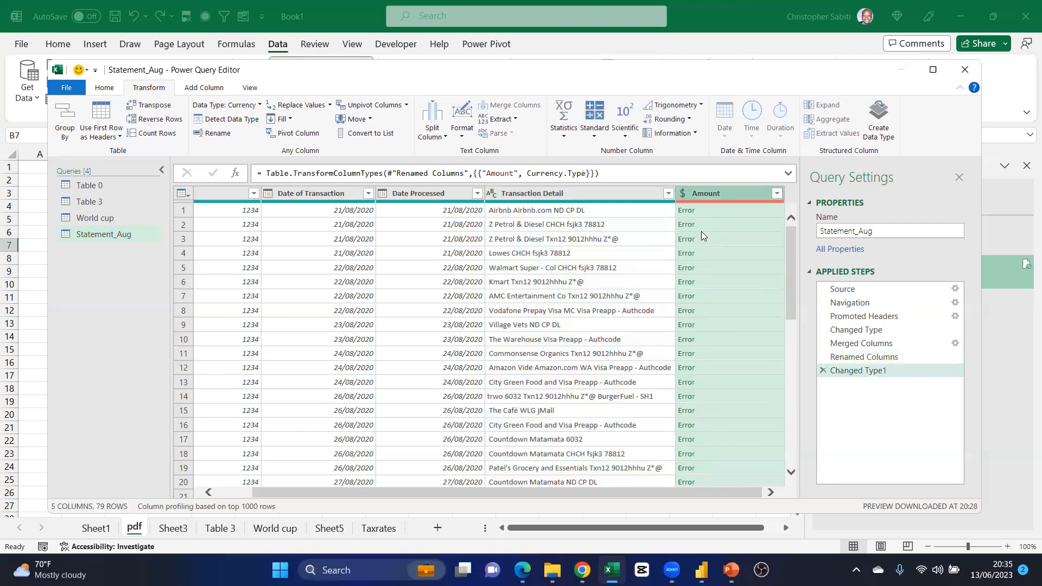
mouse_move(702, 570)
click(824, 370)
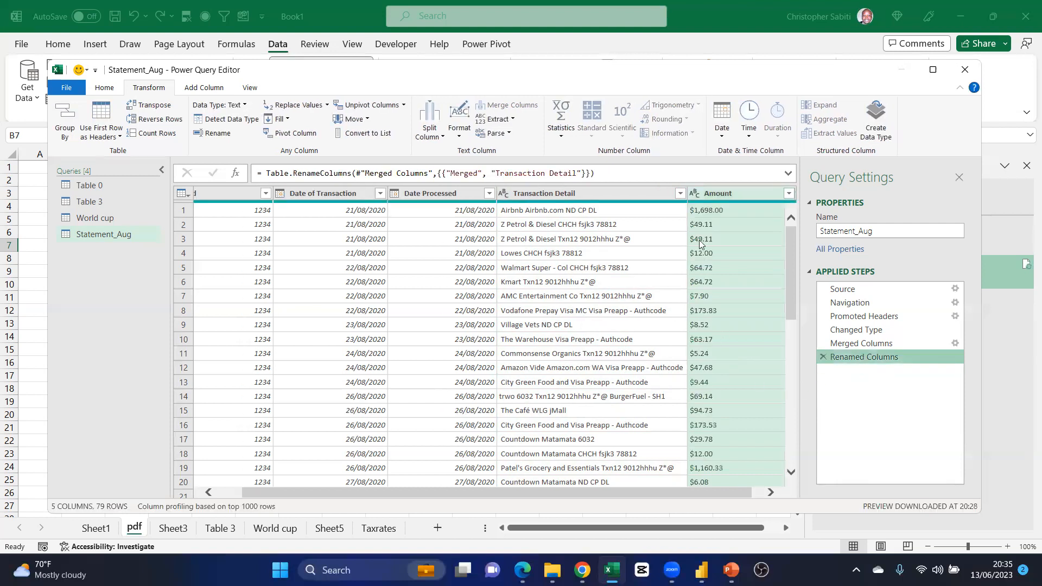
Examine the Amount values down to the last row and the filter list of dates in Date of Transaction
scroll(736, 316, down, 17)
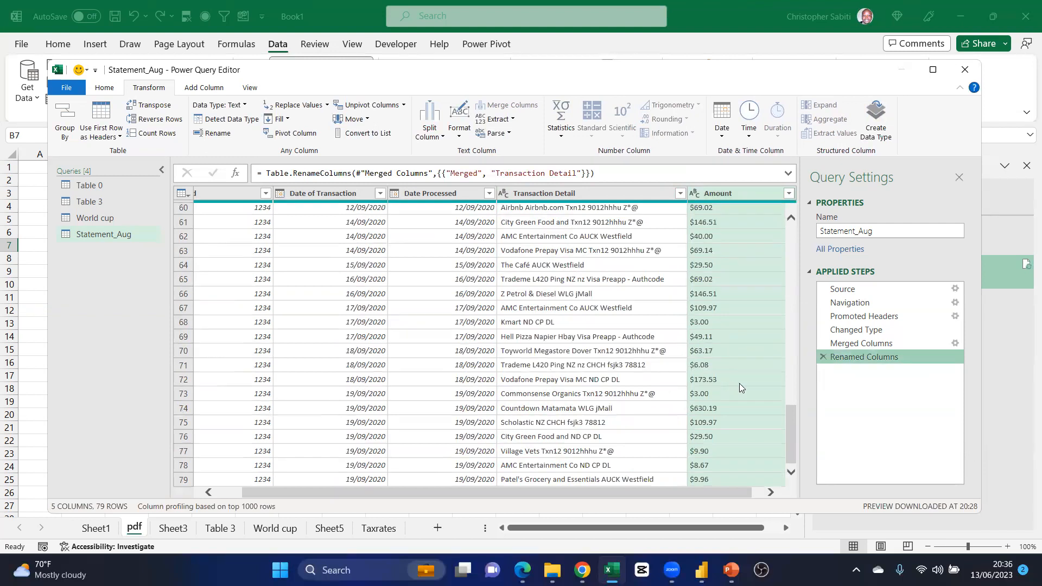
scroll(662, 349, up, 8)
scroll(690, 326, up, 12)
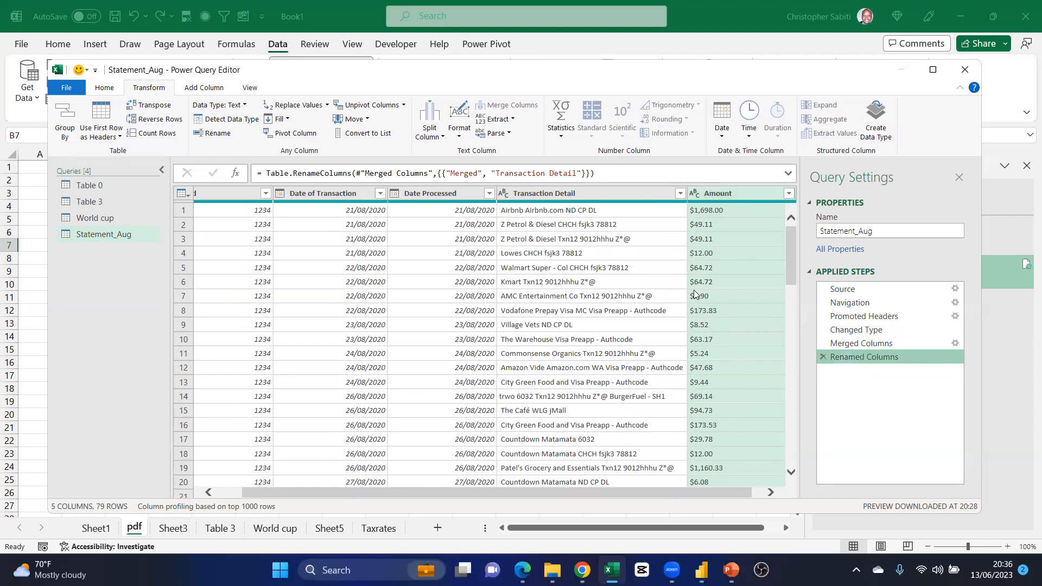
click(380, 194)
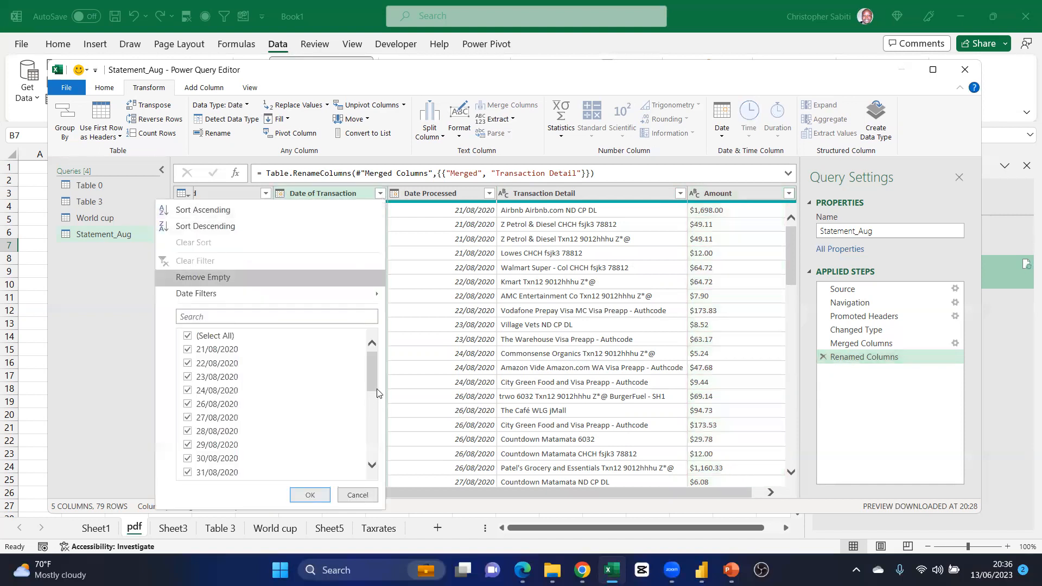
drag(373, 366, 374, 447)
scroll(350, 320, up, 7)
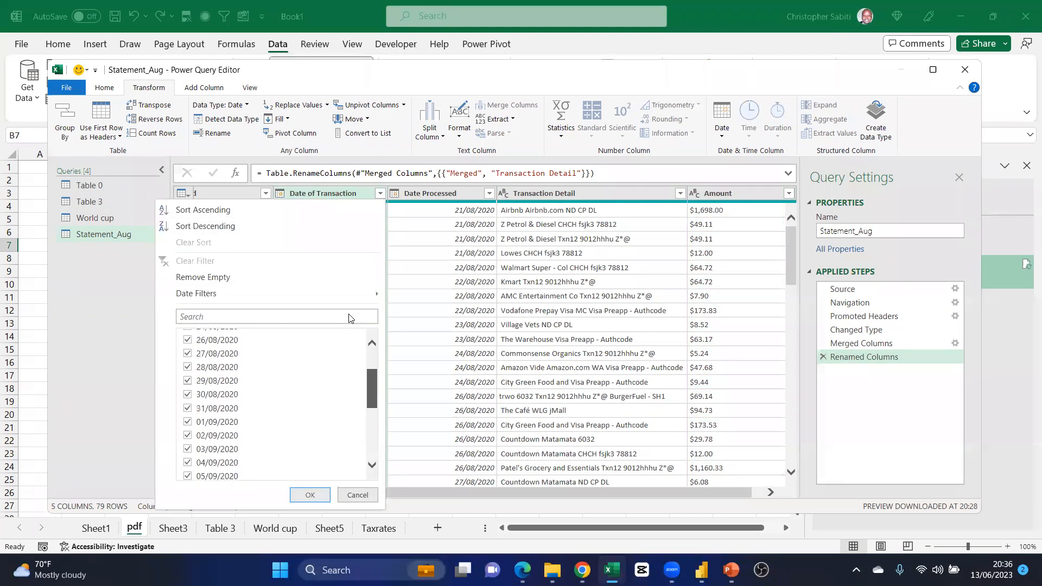
click(544, 271)
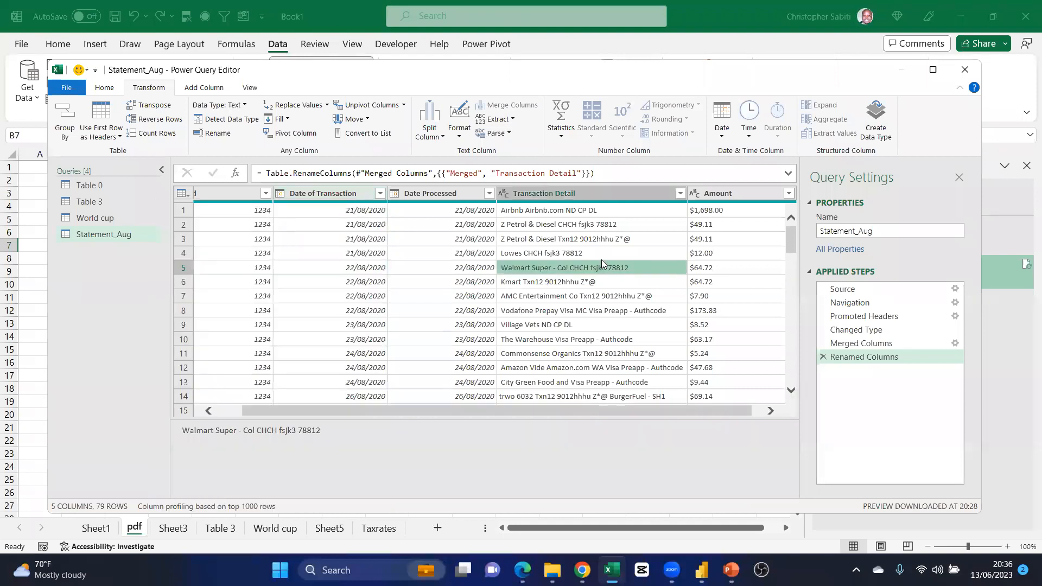
Try to convert the Amount column to Currency by locale, using English (Uganda)
click(693, 193)
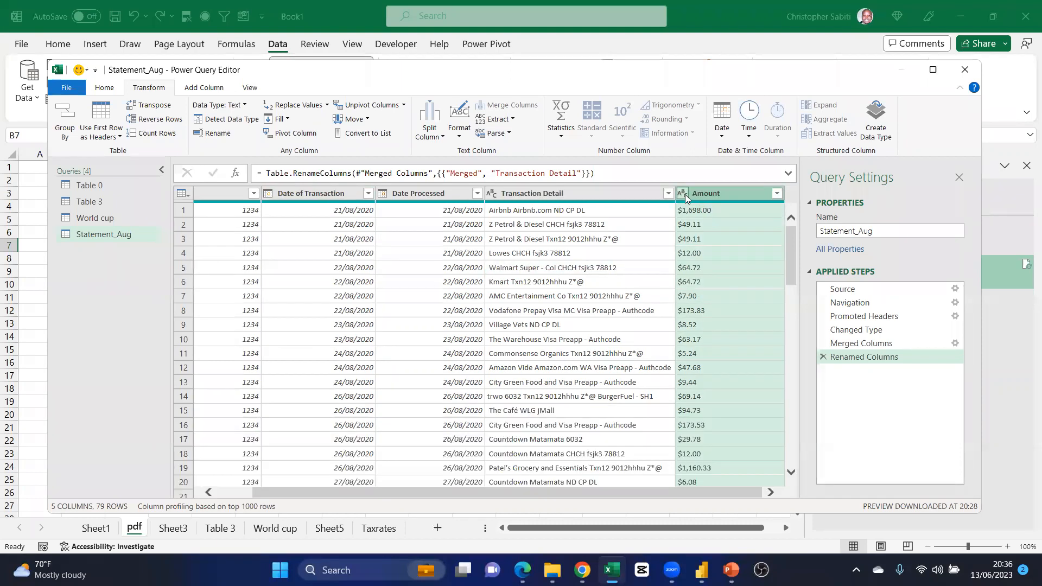
click(683, 194)
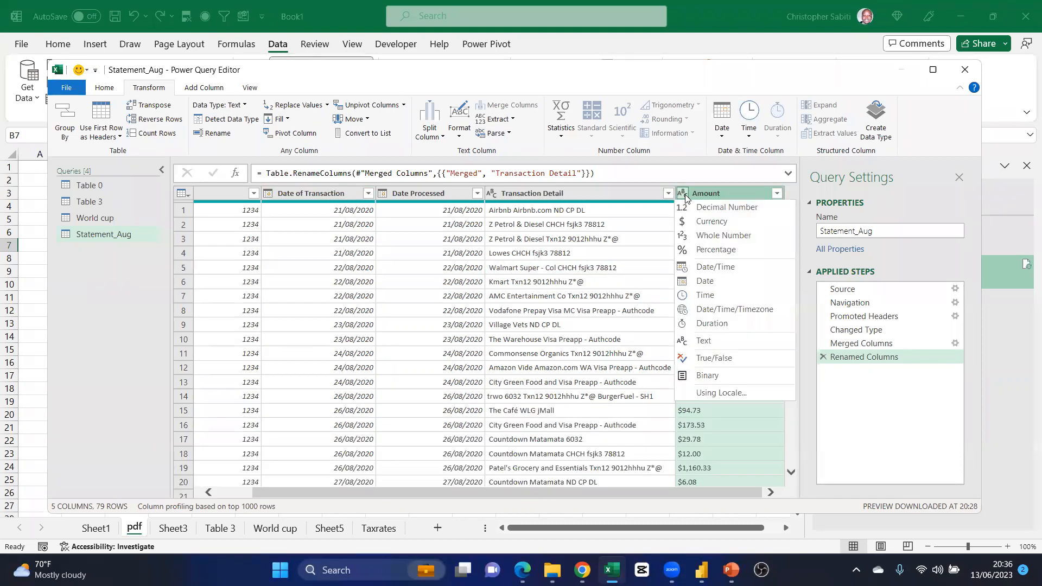
click(725, 392)
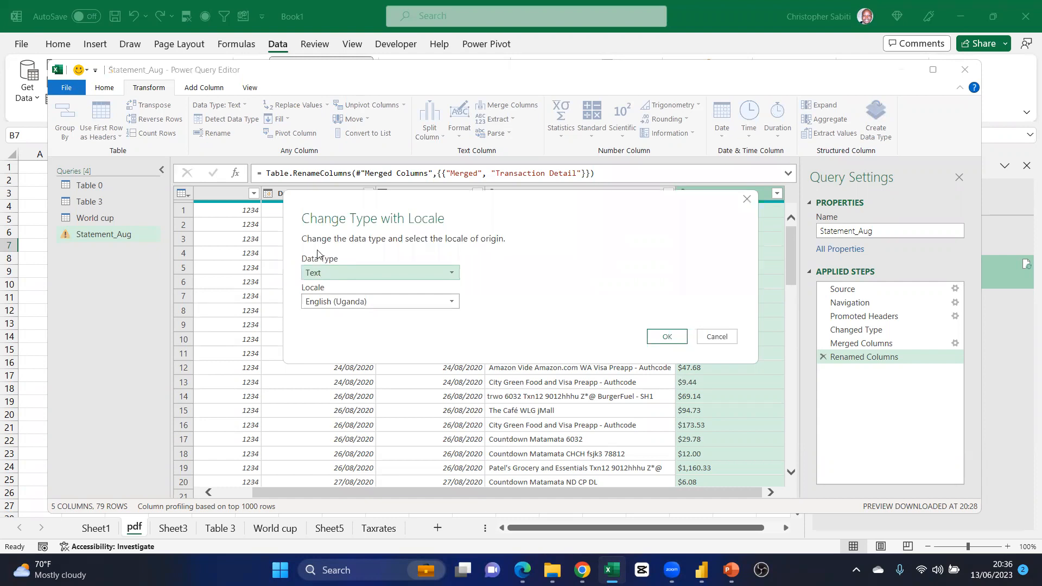
click(329, 272)
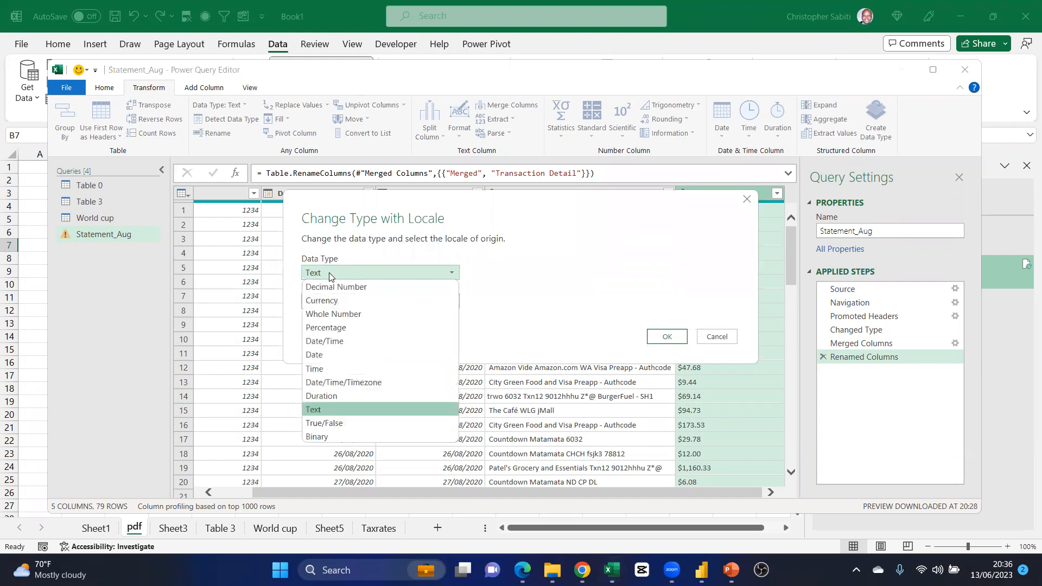
click(335, 302)
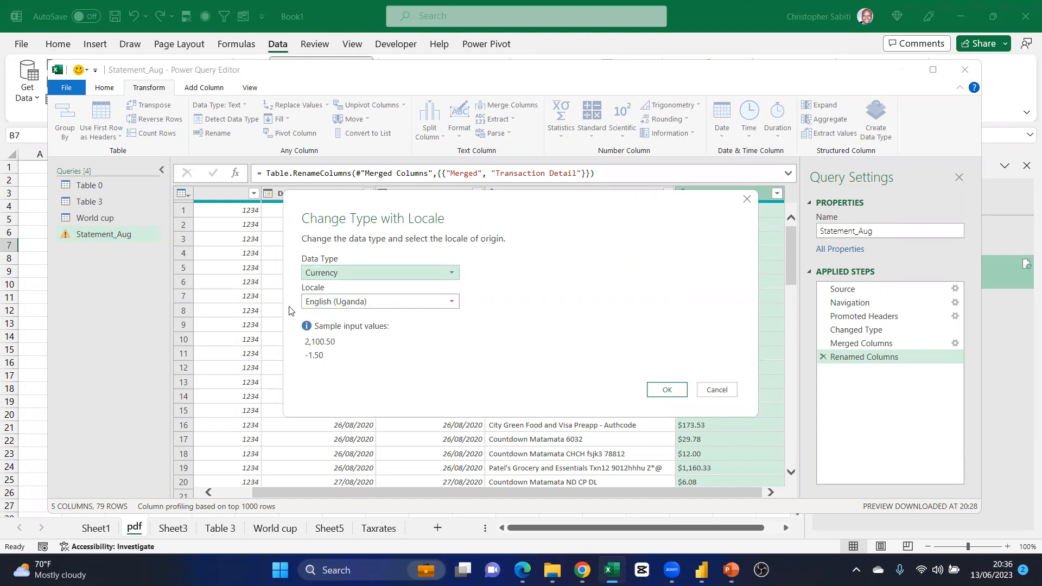
click(334, 307)
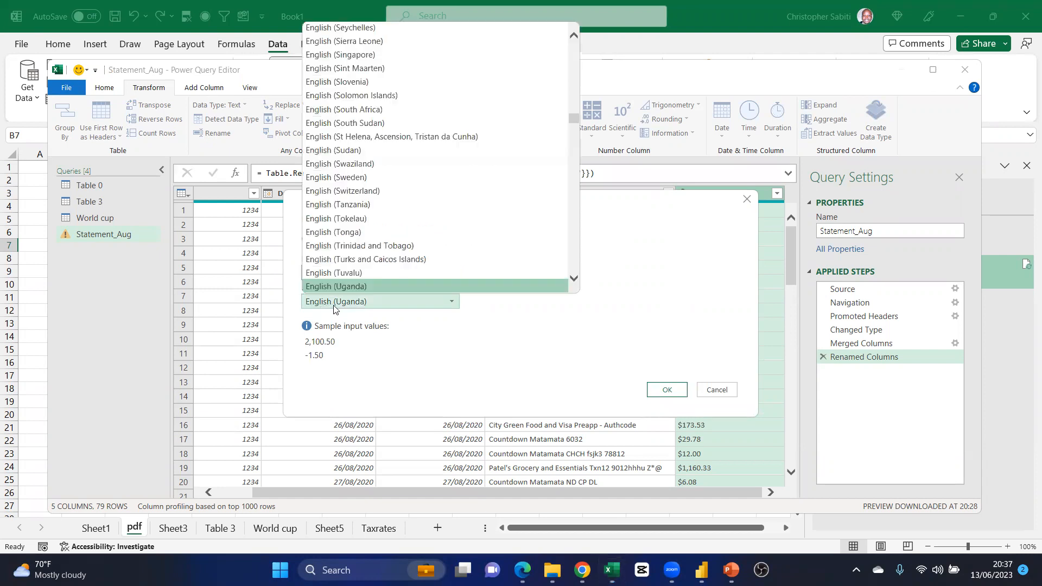
scroll(364, 178, up, 4)
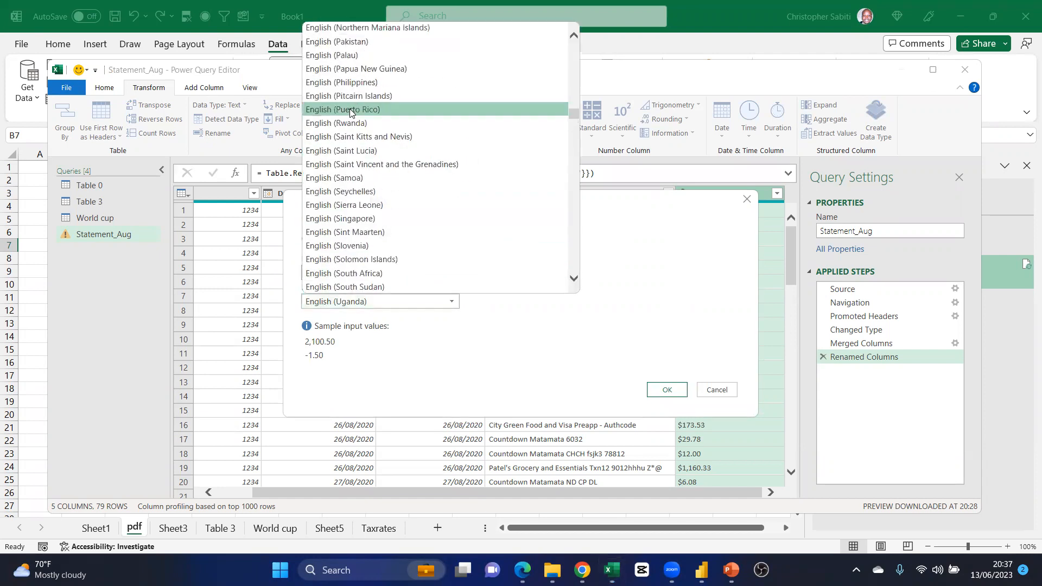
scroll(375, 250, down, 5)
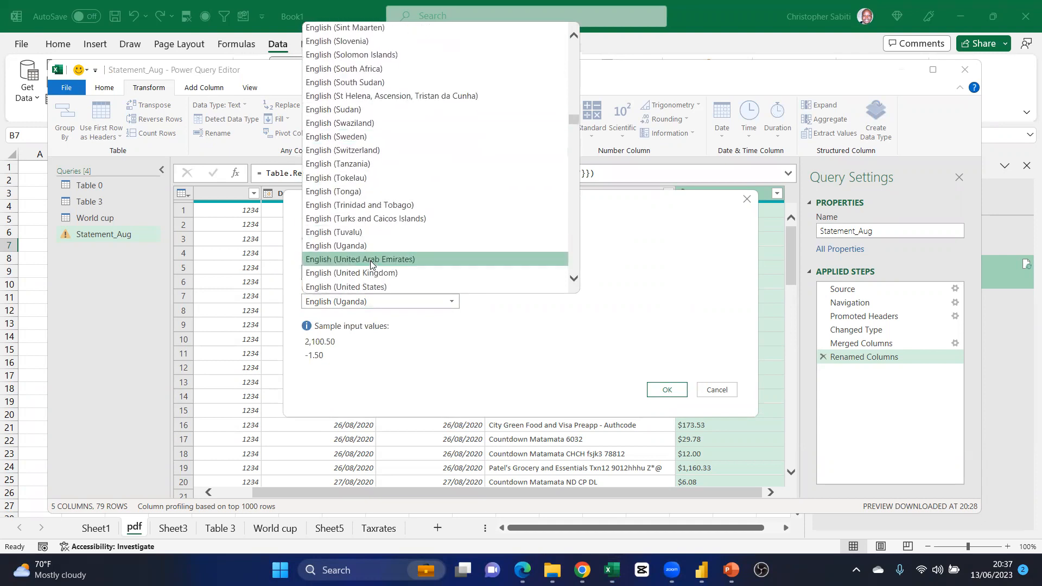
click(415, 361)
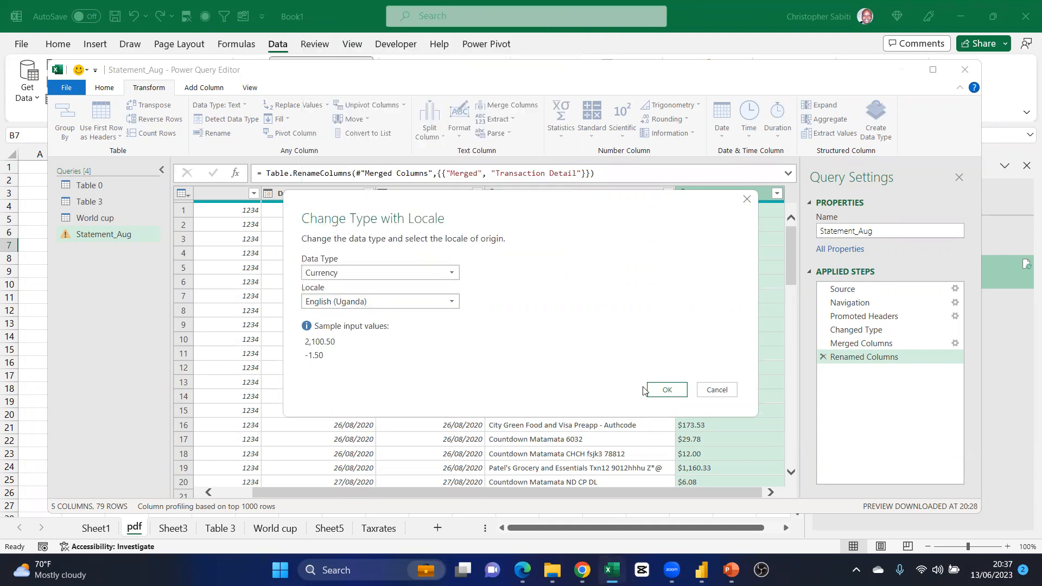
click(668, 390)
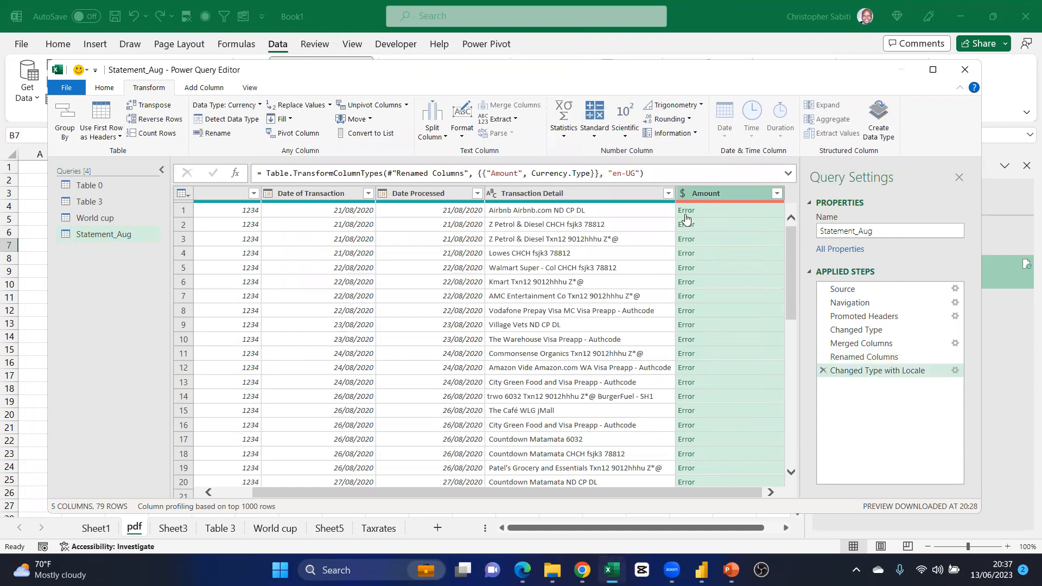
Check the converted Amount rows and delete the Changed Type with Locale step
scroll(740, 325, down, 20)
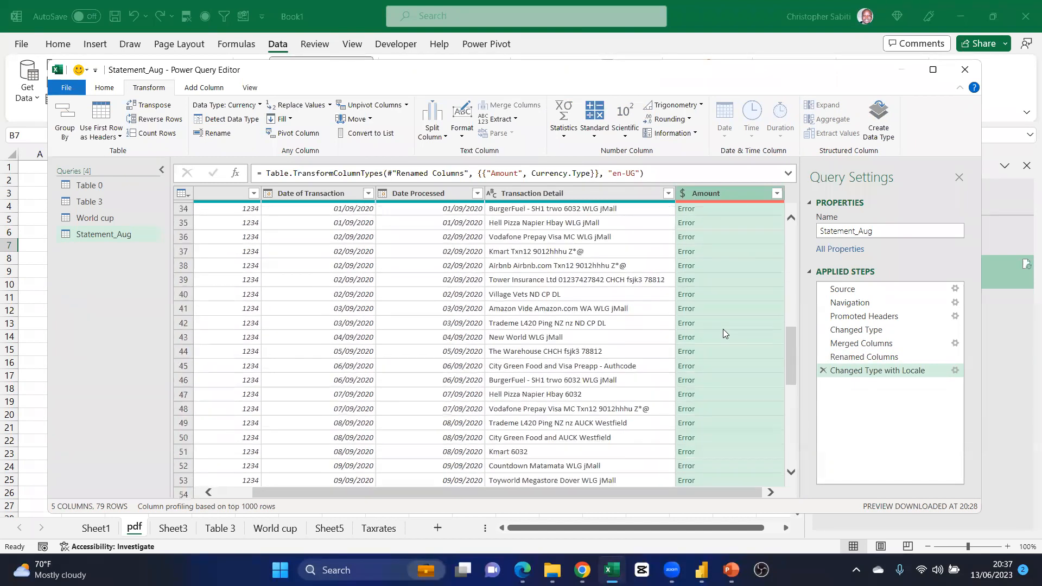
scroll(720, 335, up, 20)
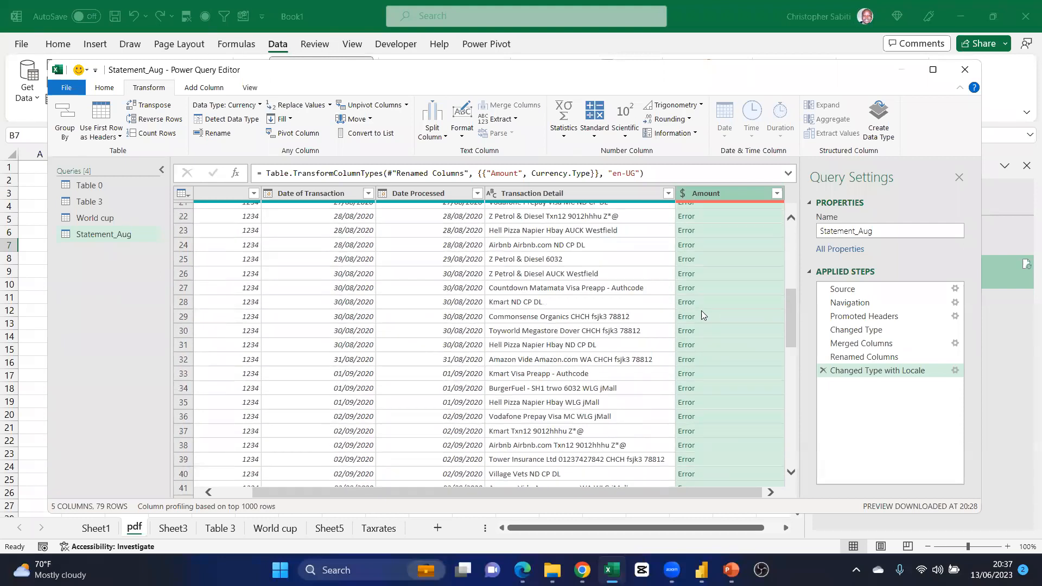
click(823, 371)
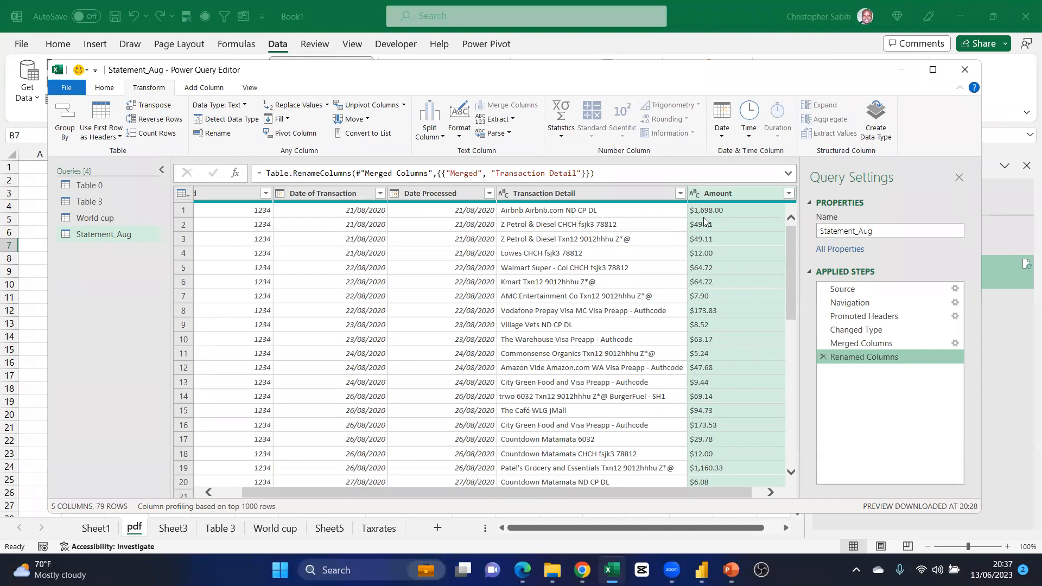
Replace the $ sign with nothing throughout the Amount column
click(702, 193)
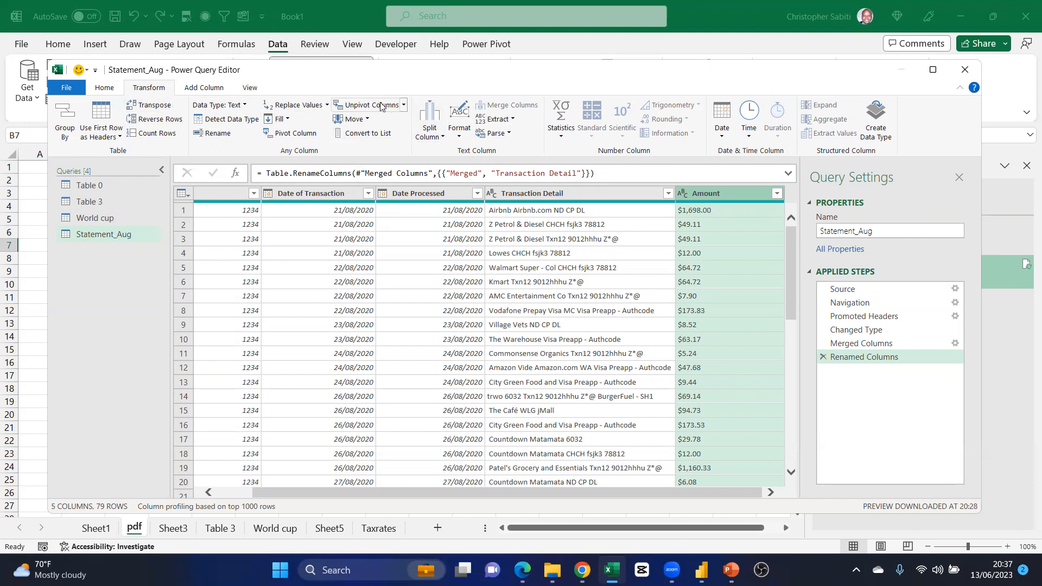
click(313, 111)
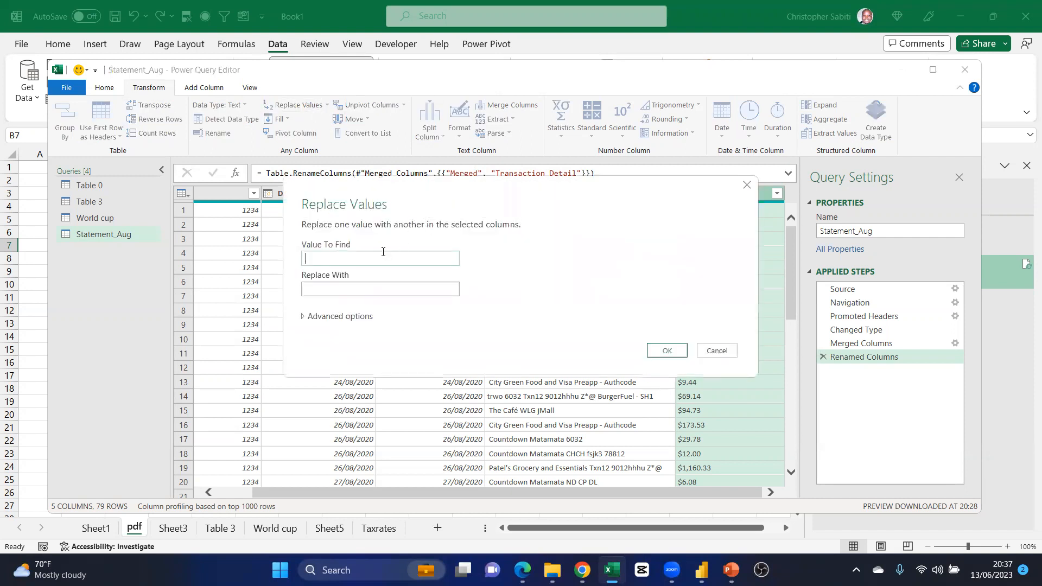
text(@)
key(BackSpace)
text($)
click(382, 288)
click(652, 354)
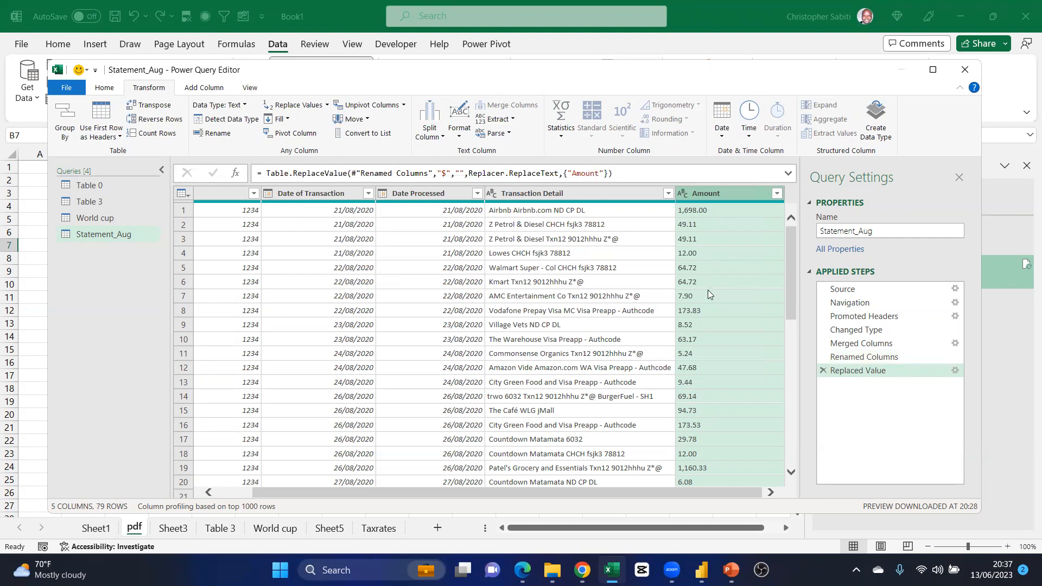
Convert the Amount column to Decimal Number and change it to Currency, replacing the existing type conversion
click(680, 195)
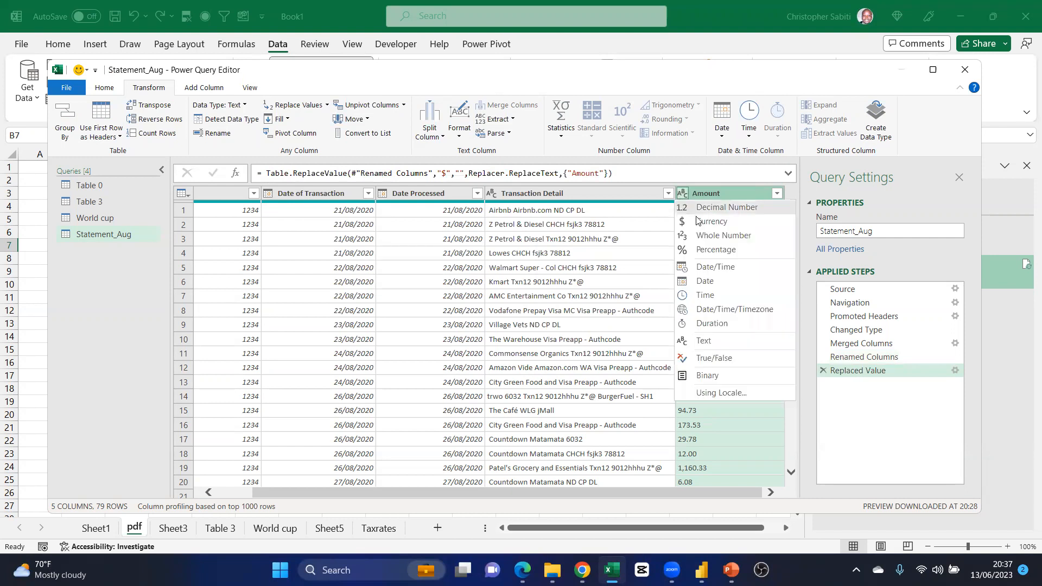
click(707, 209)
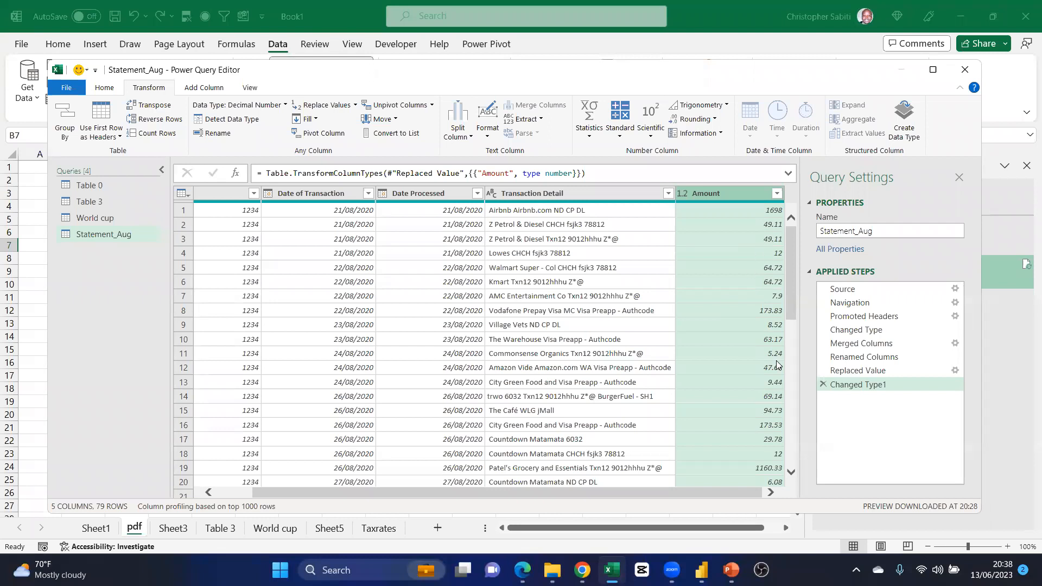
click(683, 193)
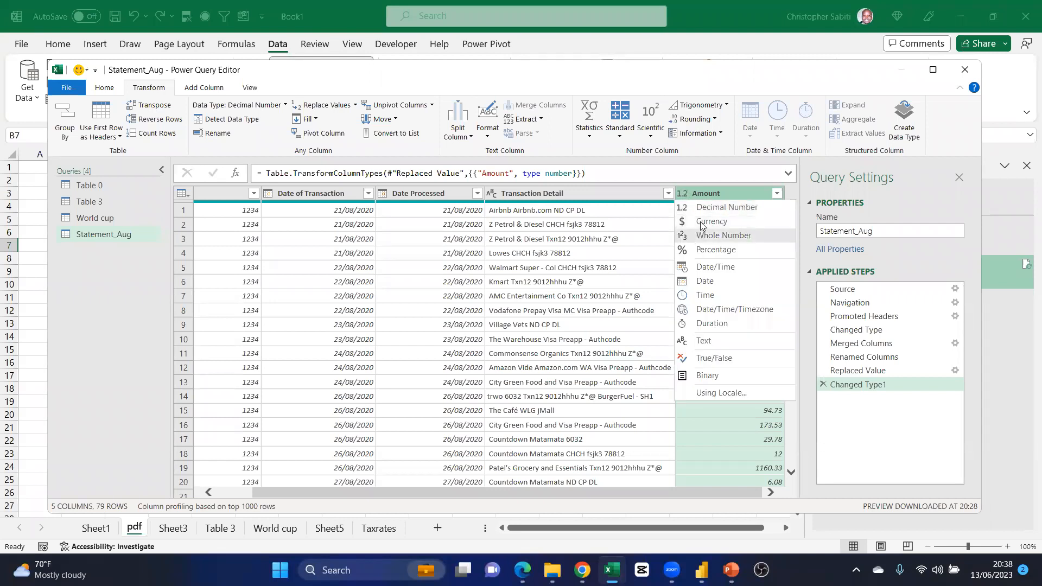
click(698, 232)
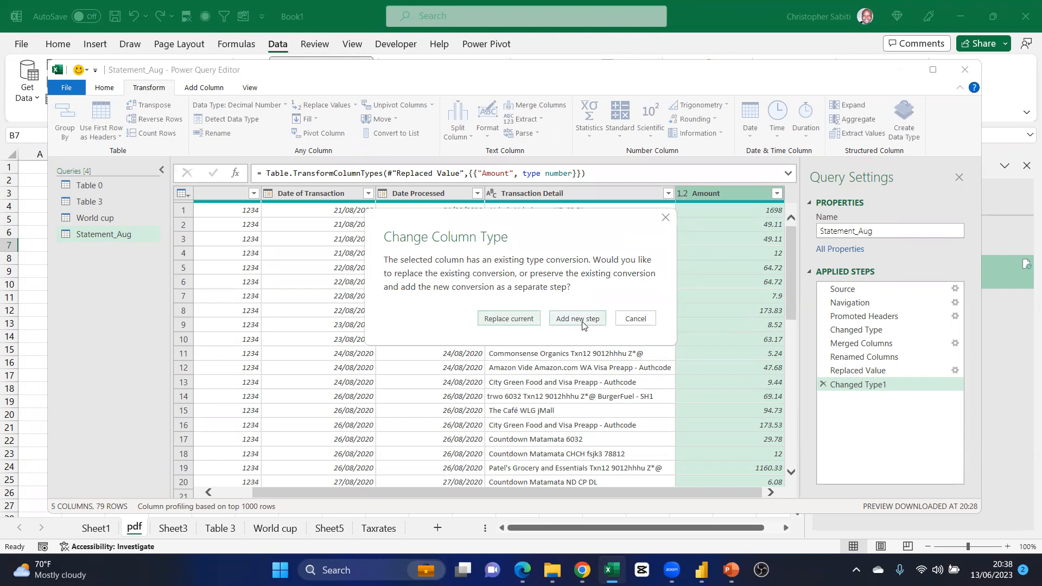
click(516, 322)
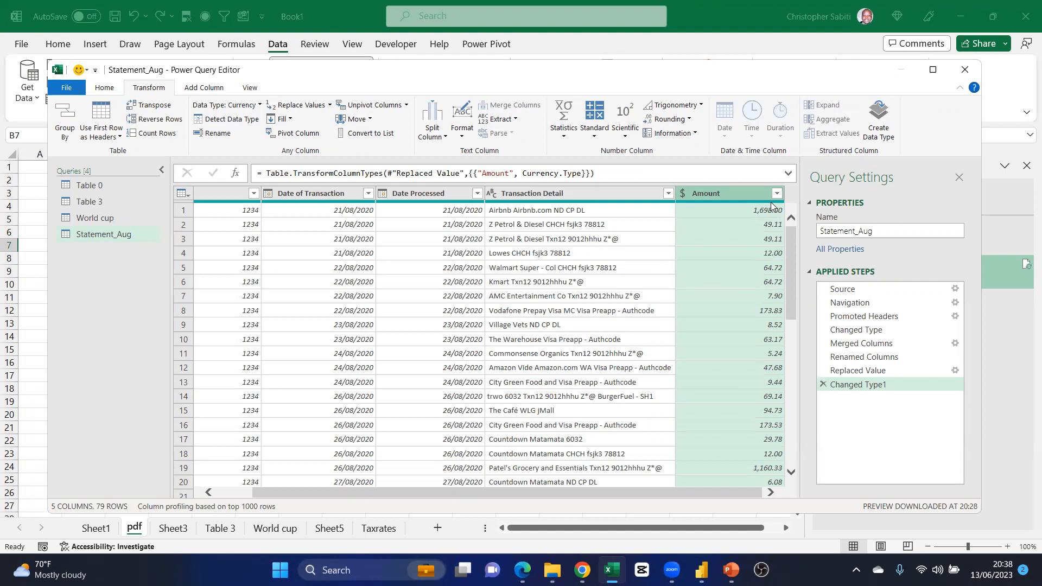
Review the Amount column's data type options and compare its values at the Renamed Columns and Changed Type1 steps
click(683, 196)
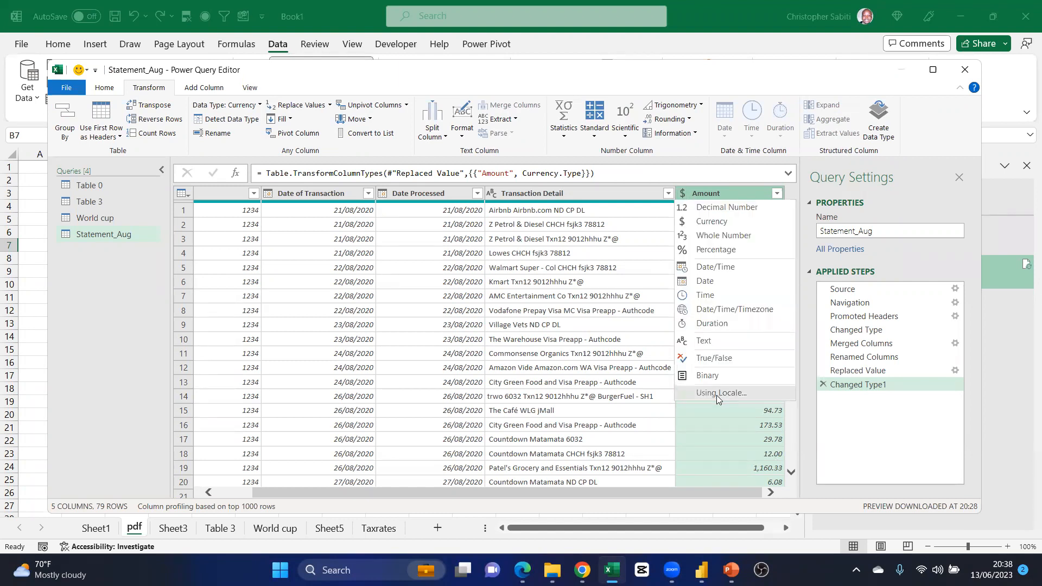
click(753, 439)
click(753, 439)
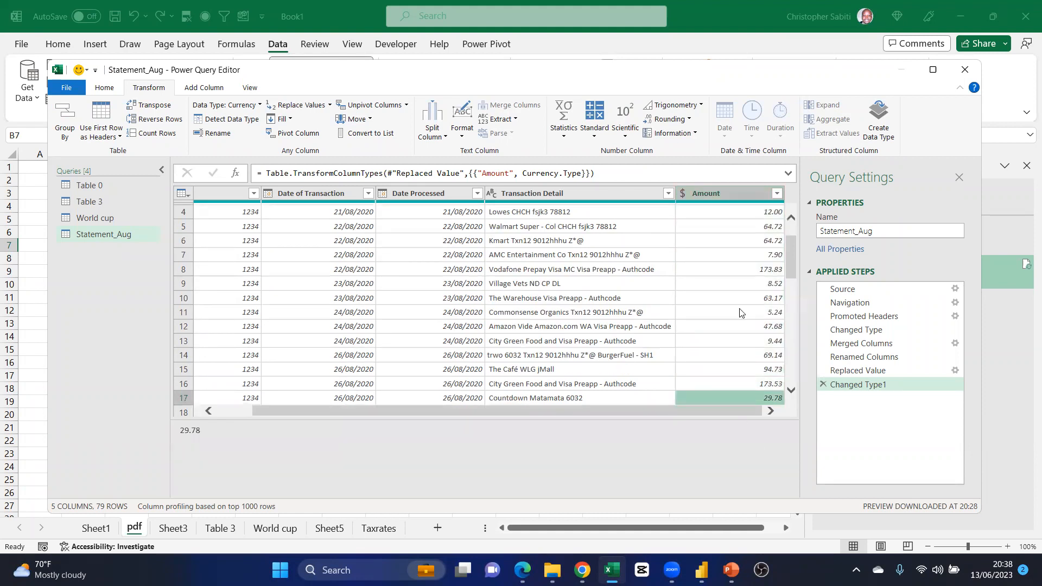
scroll(740, 313, up, 1)
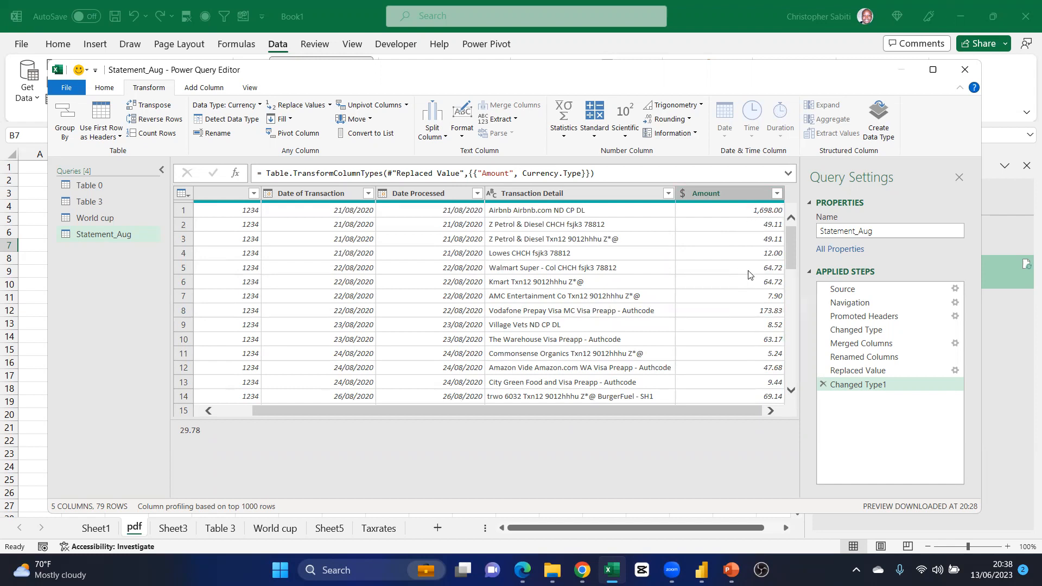
click(864, 357)
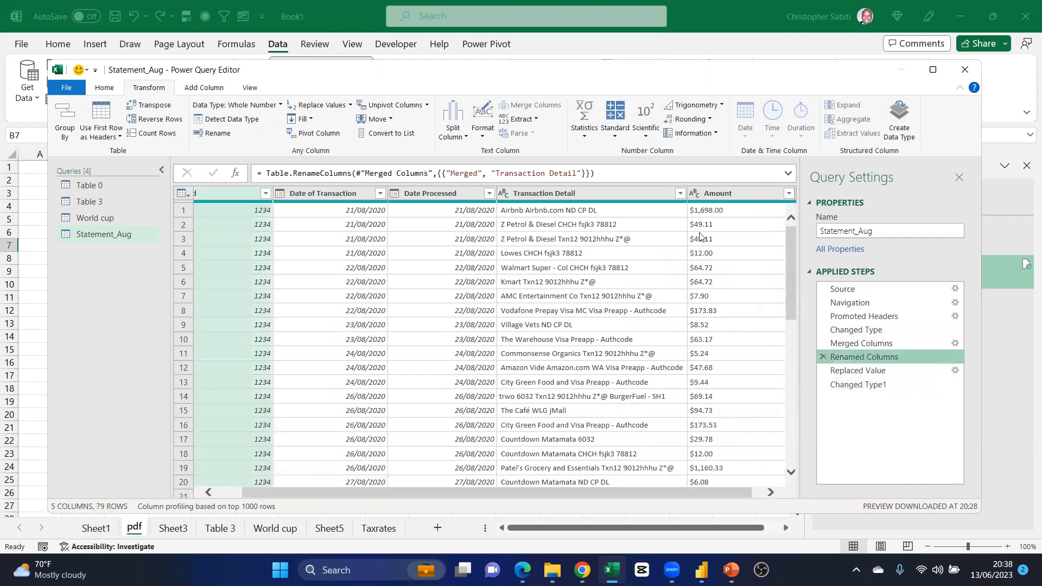
drag(732, 492, 787, 499)
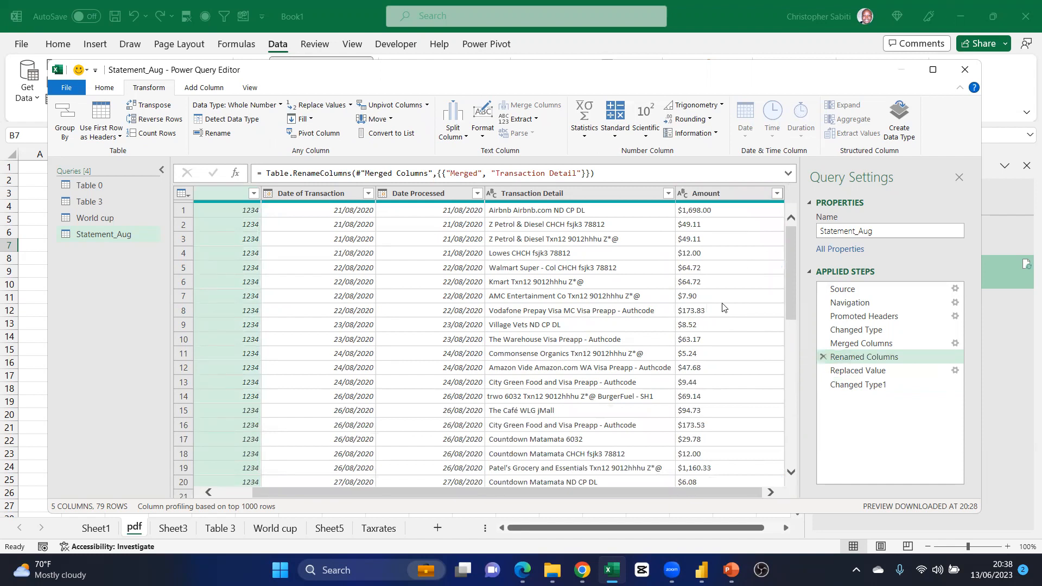
click(839, 385)
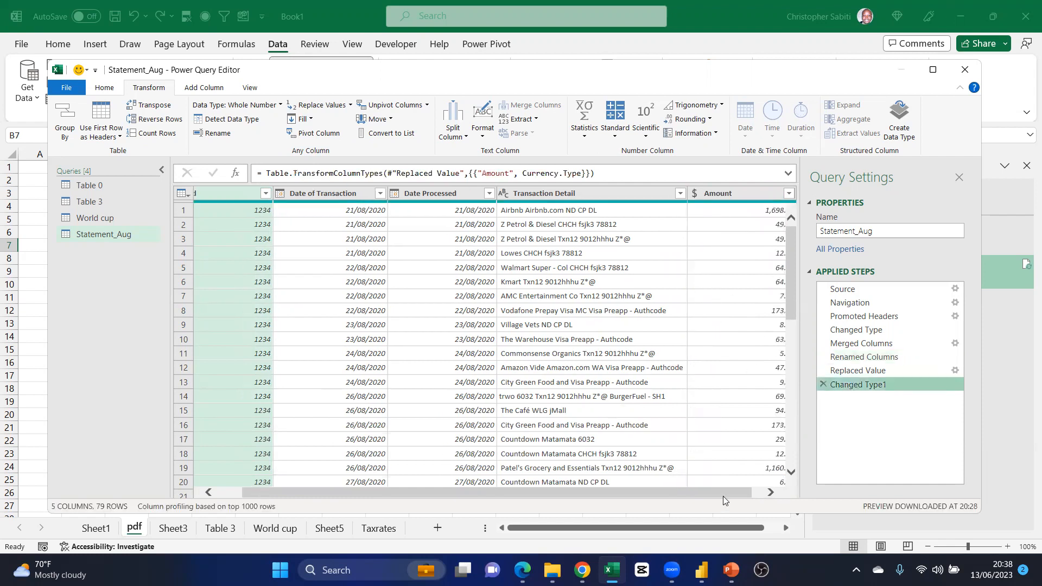
drag(723, 496, 797, 496)
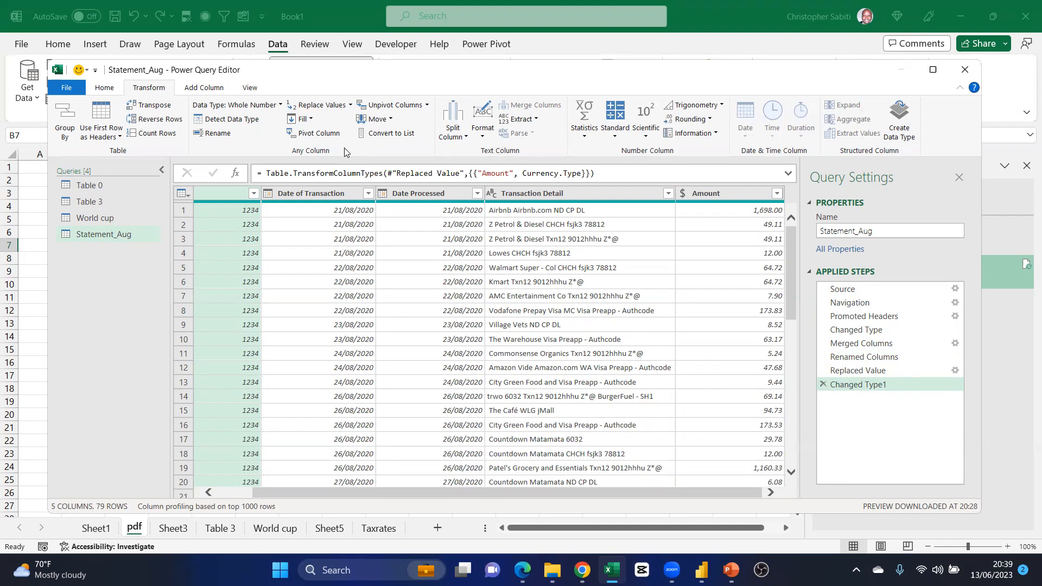
Examine the year, month, quarter, week and day extractions offered for a new column based on Date of Transaction
click(320, 193)
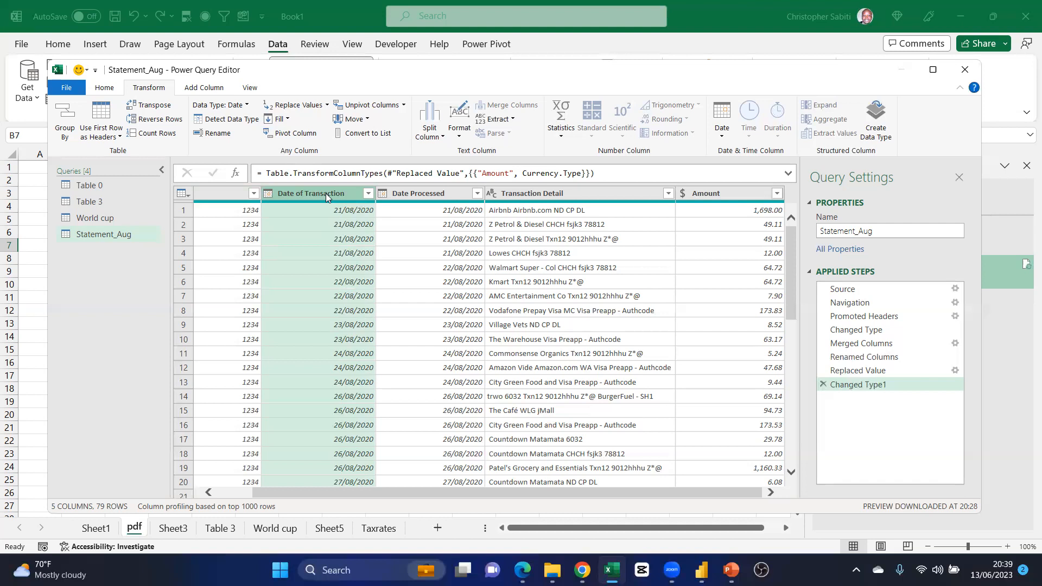
click(203, 88)
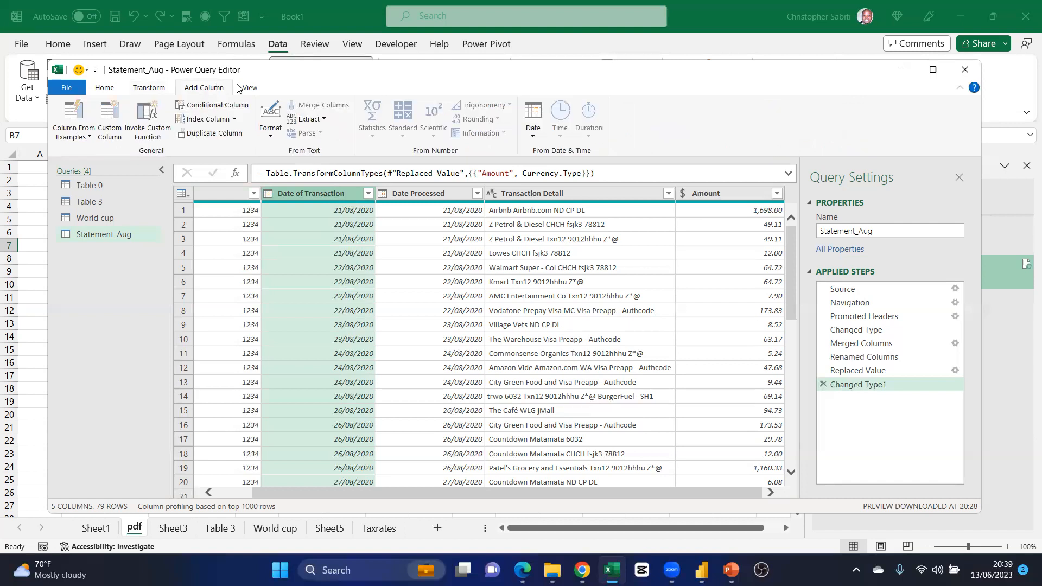
click(532, 140)
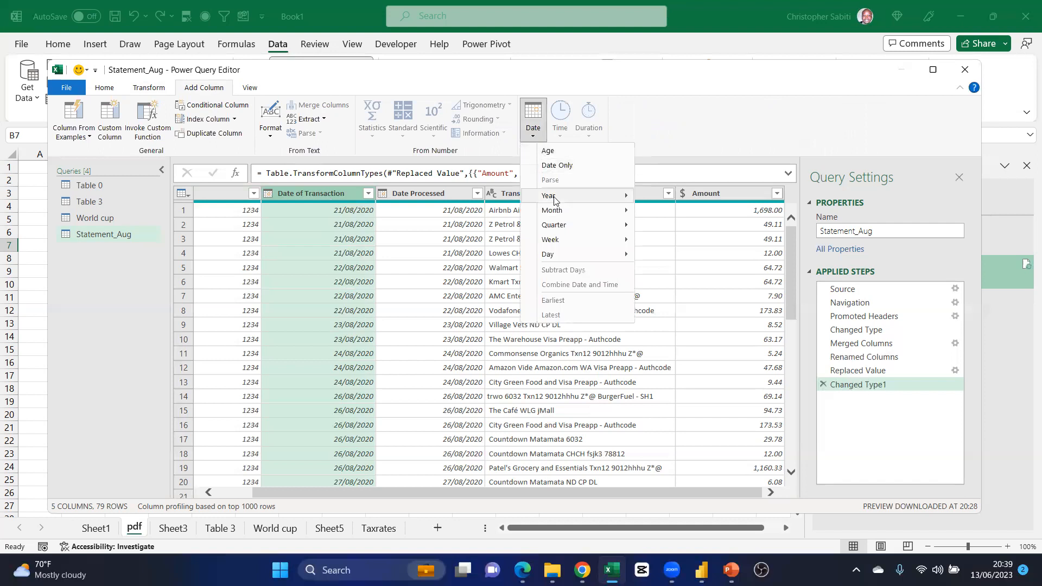
mouse_move(555, 200)
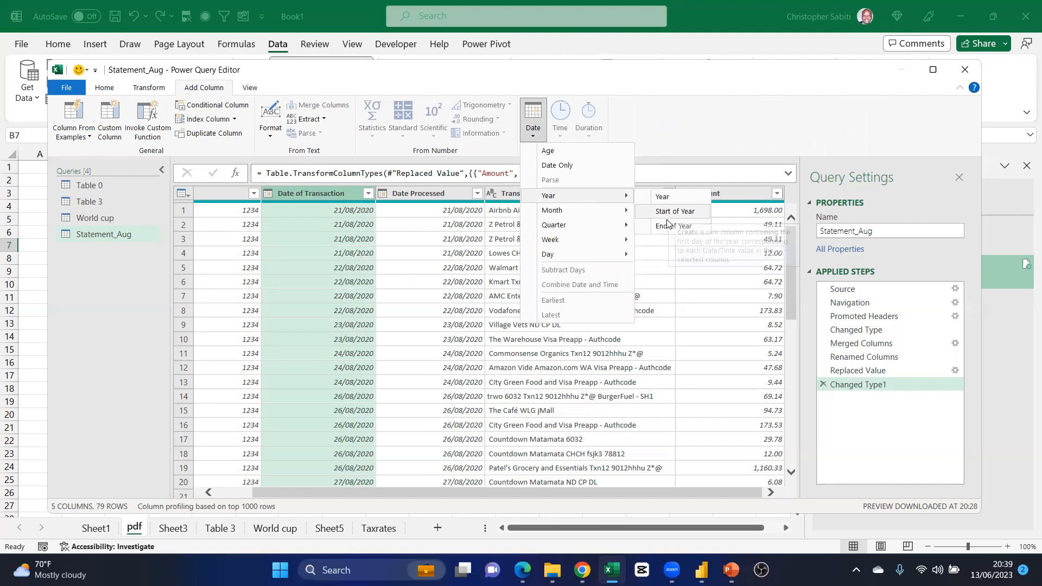
mouse_move(626, 213)
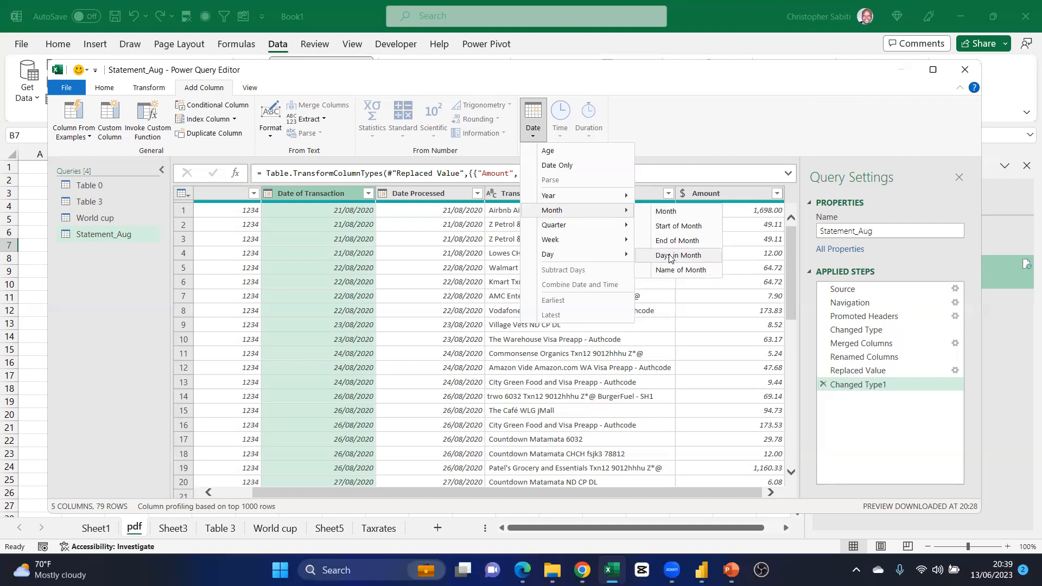
mouse_move(575, 230)
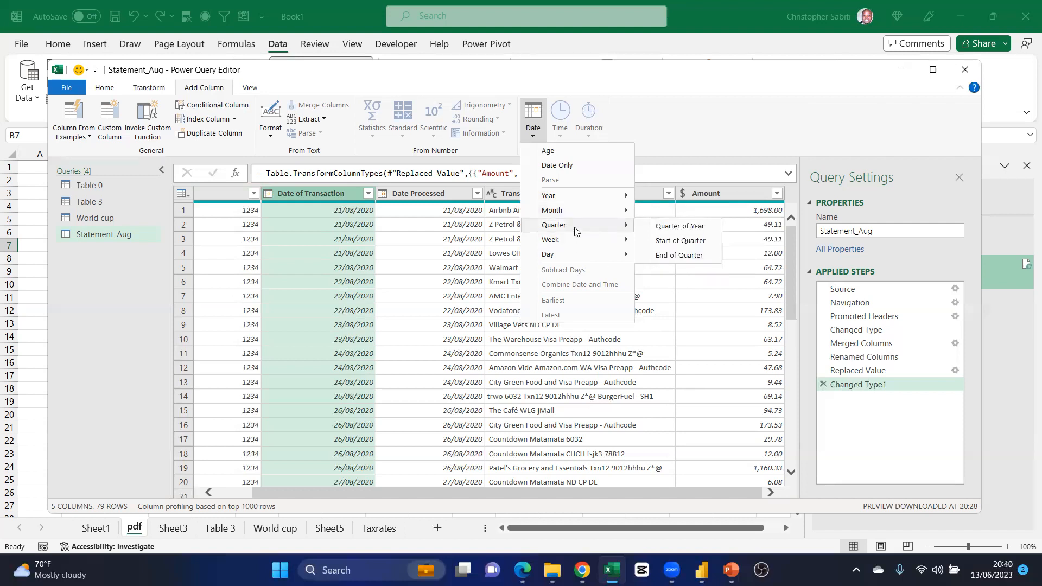
mouse_move(618, 242)
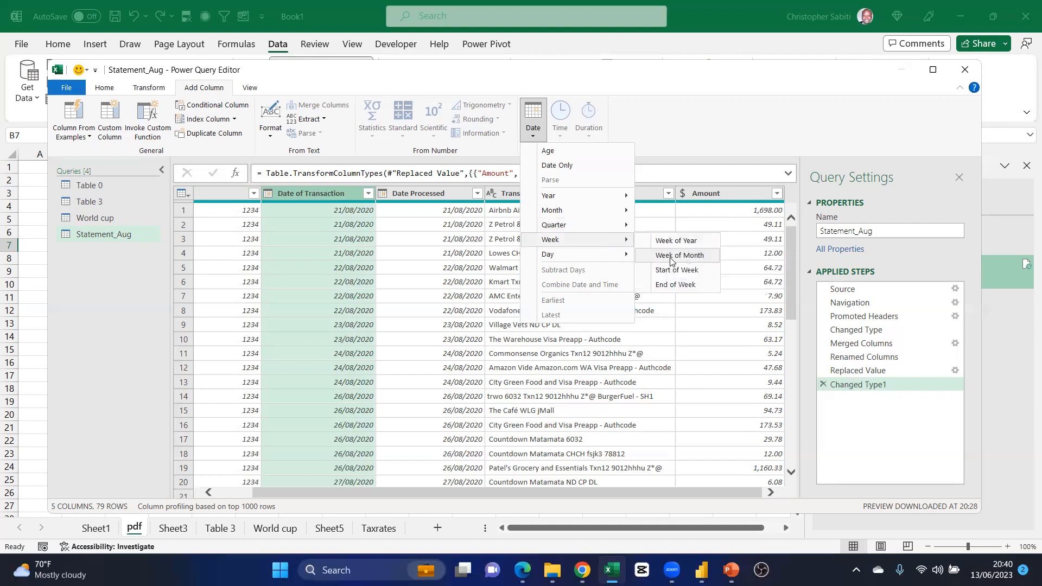
mouse_move(596, 259)
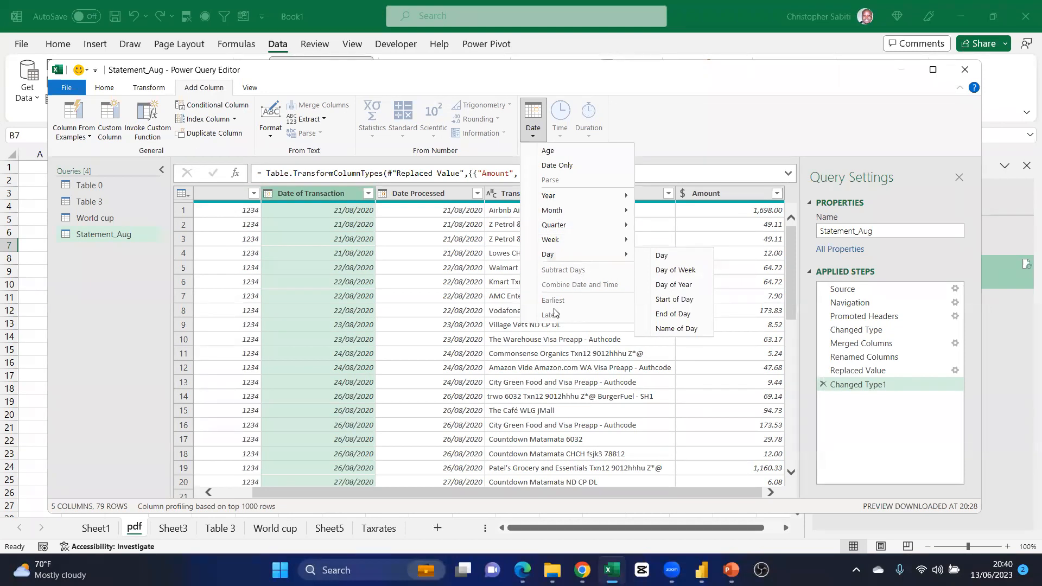
click(454, 302)
click(417, 281)
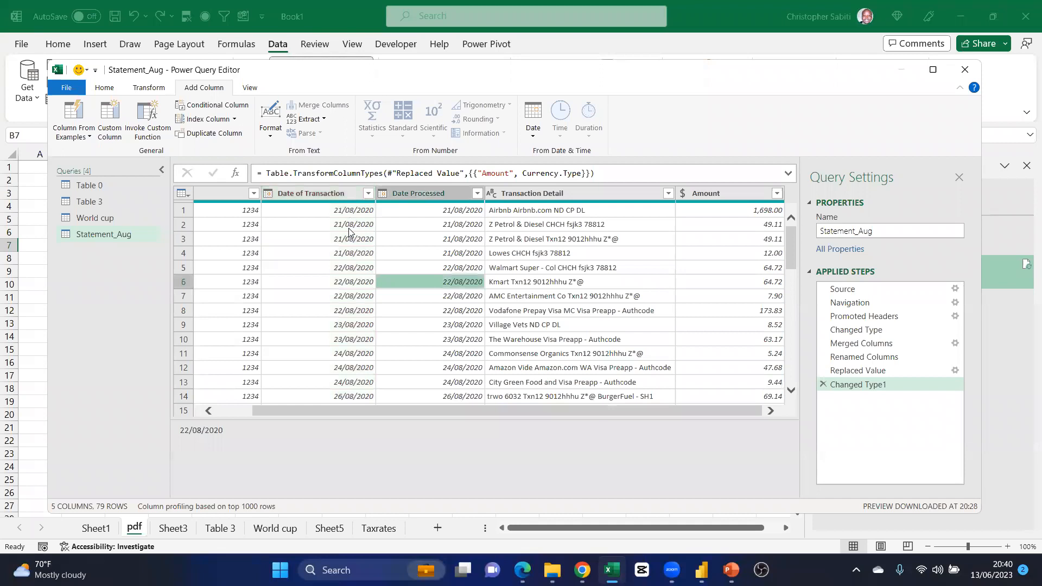
Check which date operations are offered with both Date of Transaction and Date Processed selected
click(344, 192)
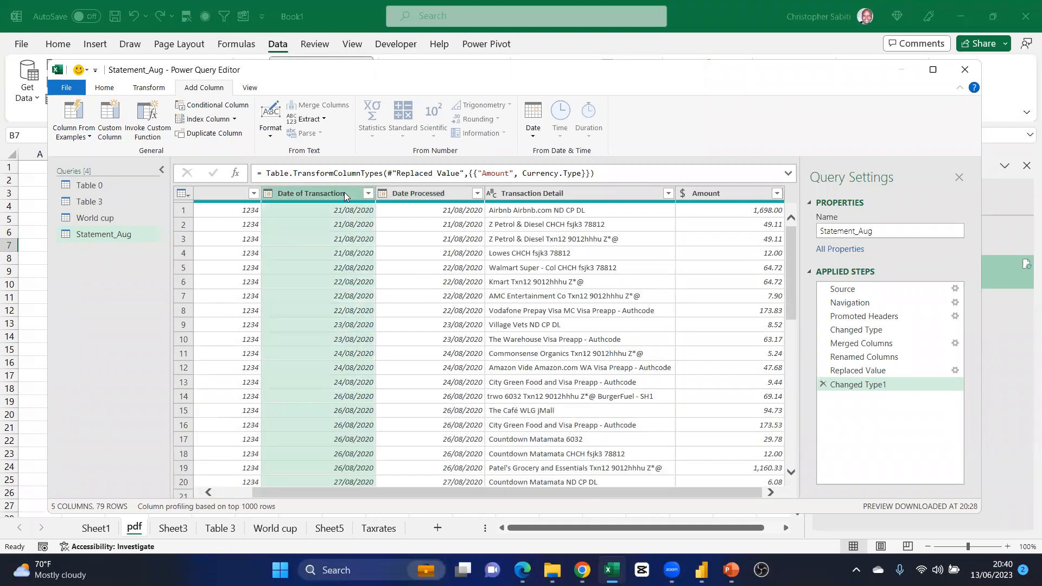
ctrl+click(438, 192)
click(534, 140)
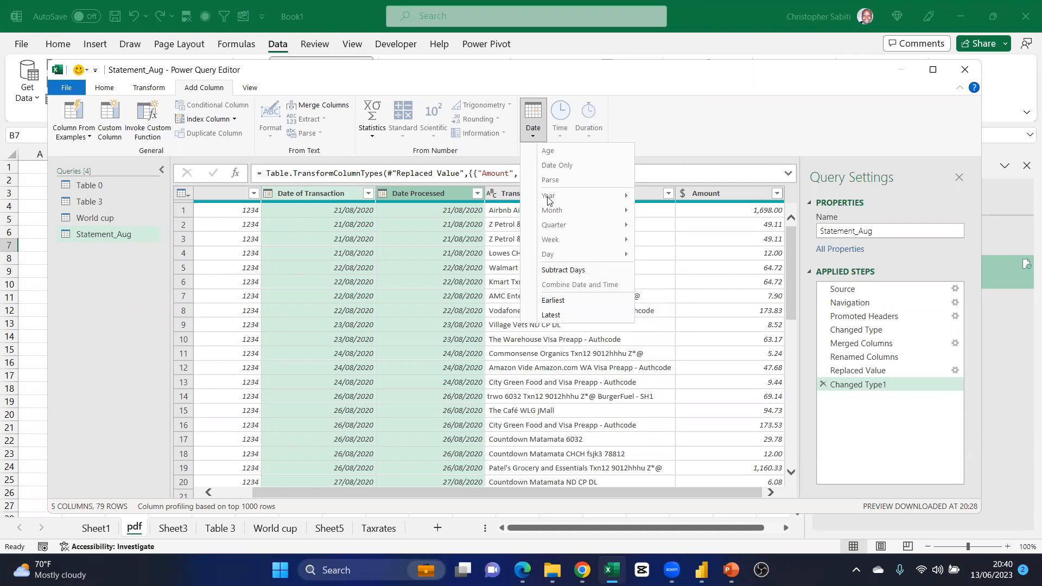
click(415, 226)
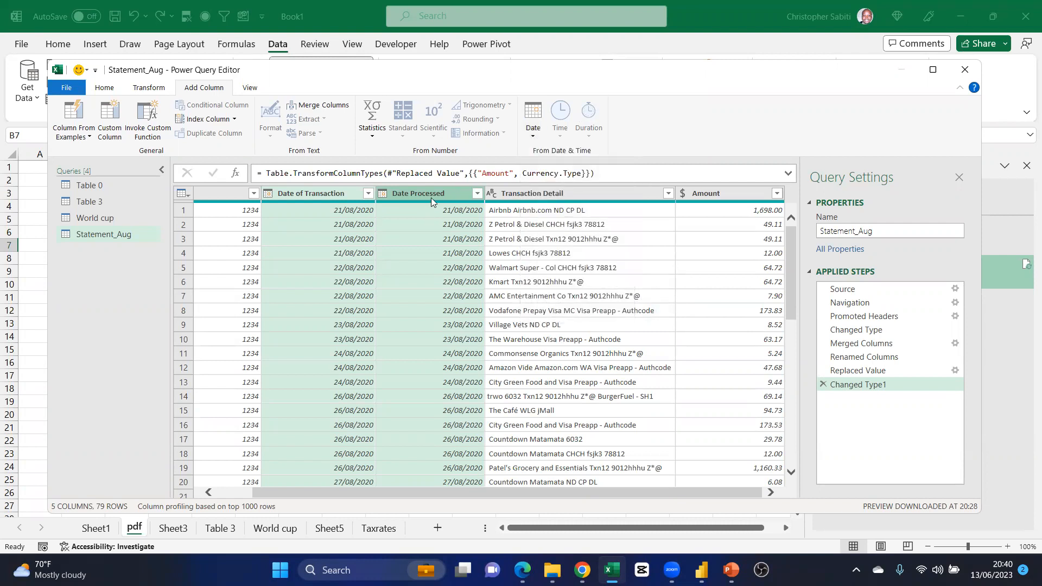
click(429, 237)
Add a column with the name of the month extracted from Date of Transaction
click(345, 194)
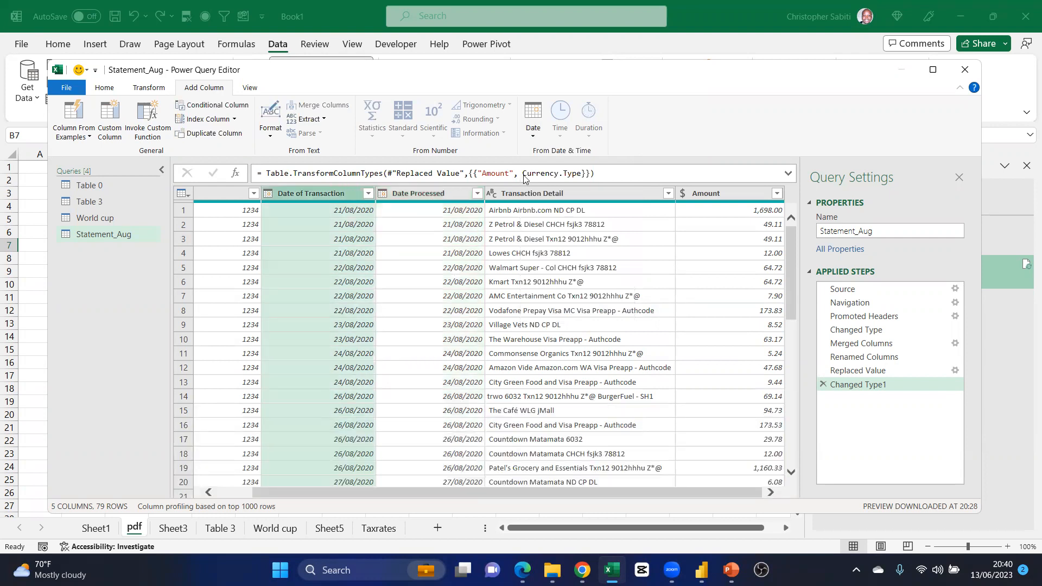
click(532, 139)
mouse_move(594, 210)
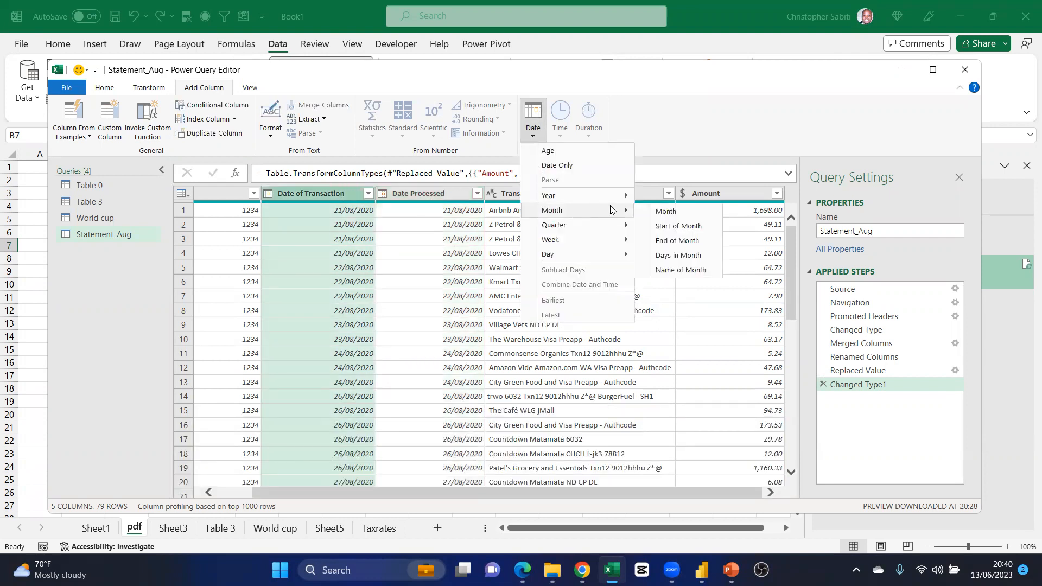
click(675, 274)
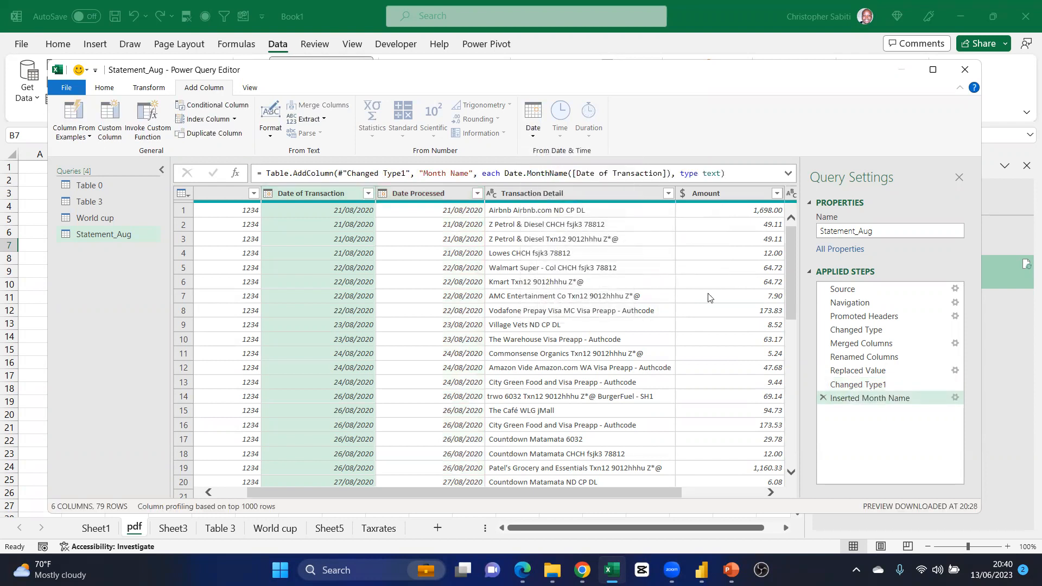
click(687, 493)
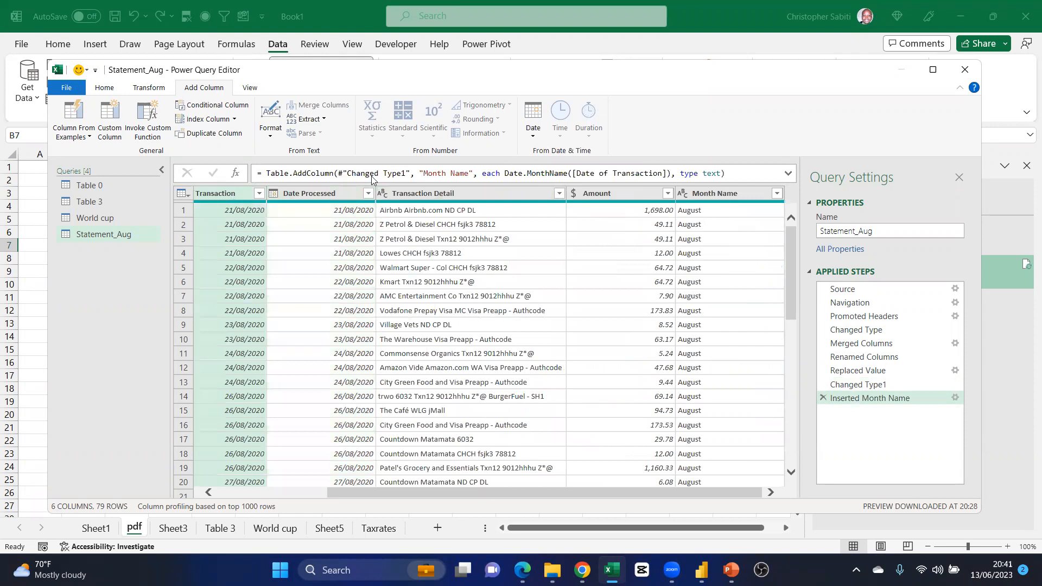
Add a column with the name of the day extracted from Date of Transaction and review it against the transaction dates
click(533, 133)
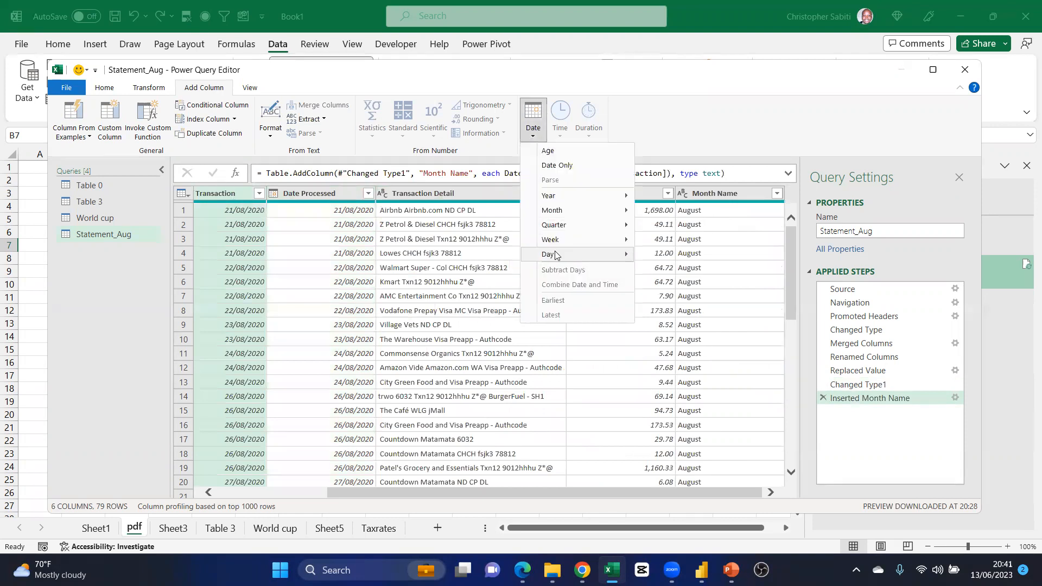
mouse_move(554, 254)
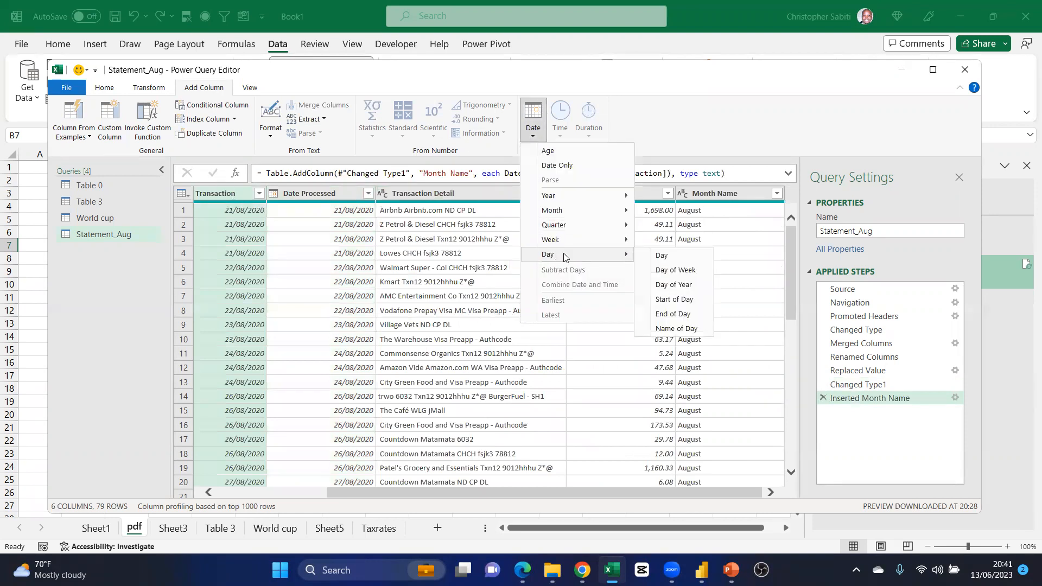
click(695, 329)
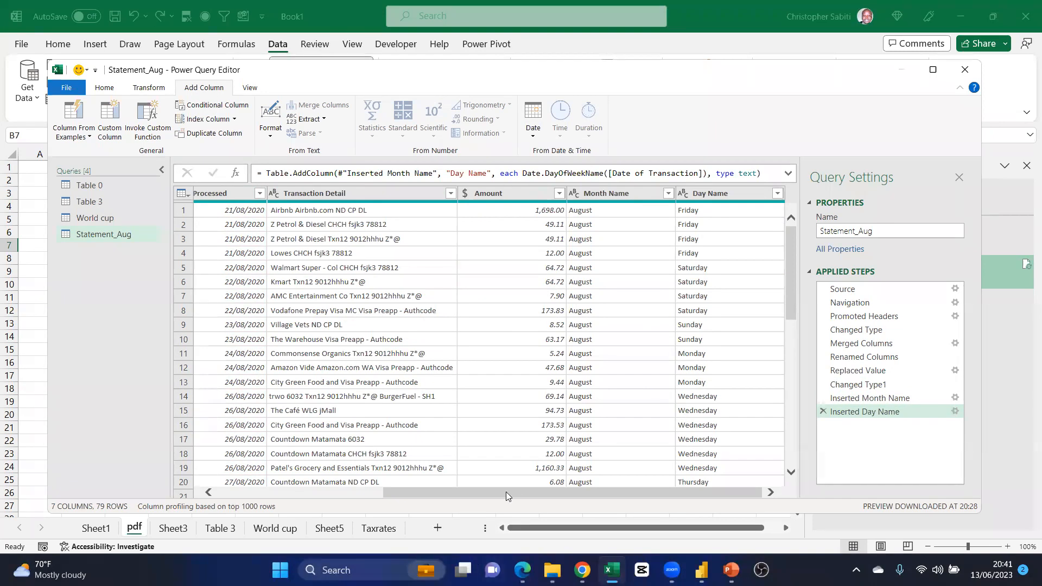
drag(515, 489, 335, 516)
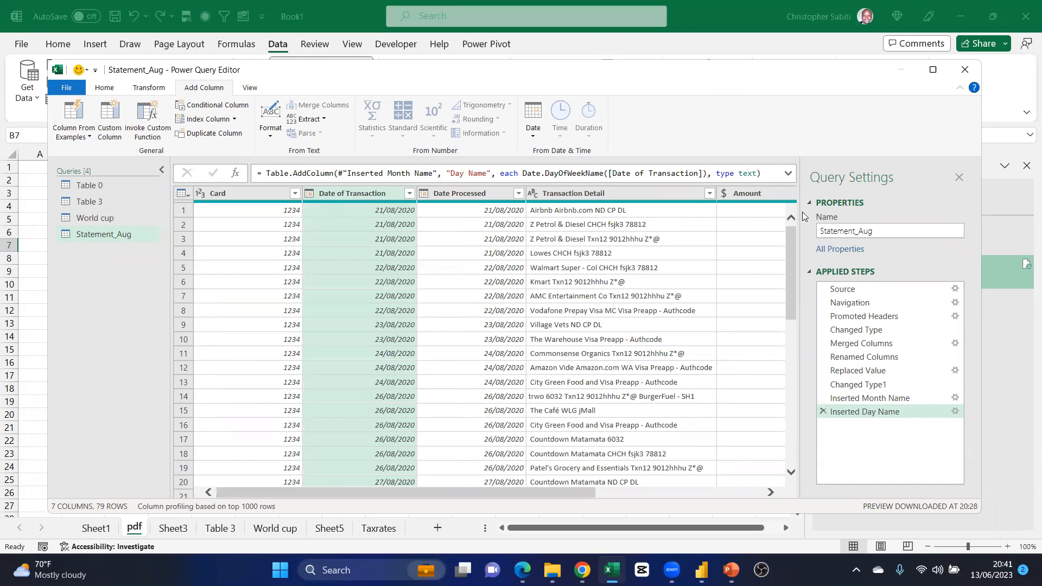
click(635, 494)
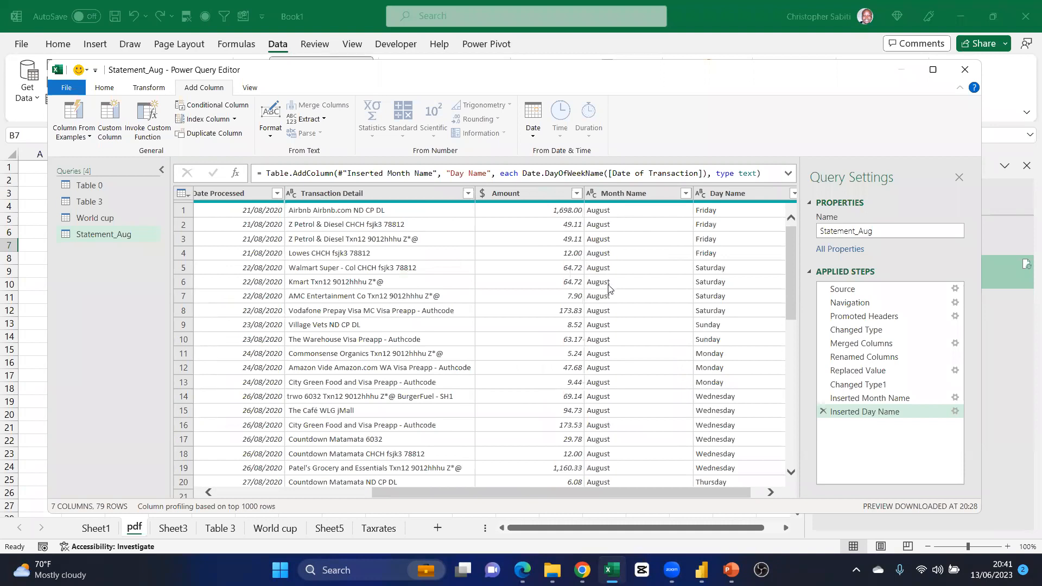
drag(571, 493, 366, 296)
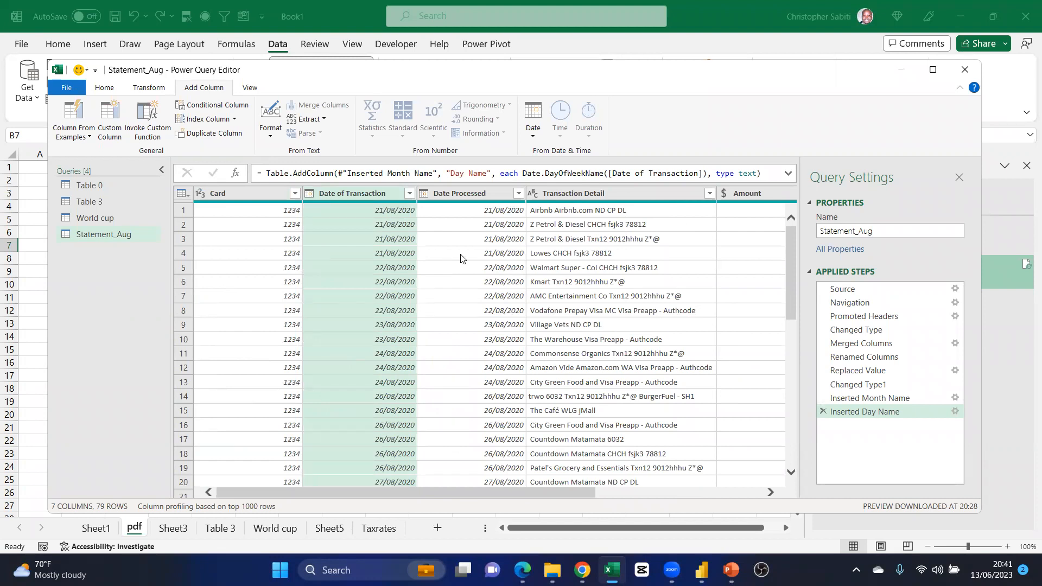
Close the query editor and load the Statement_Aug query into the workbook
click(98, 88)
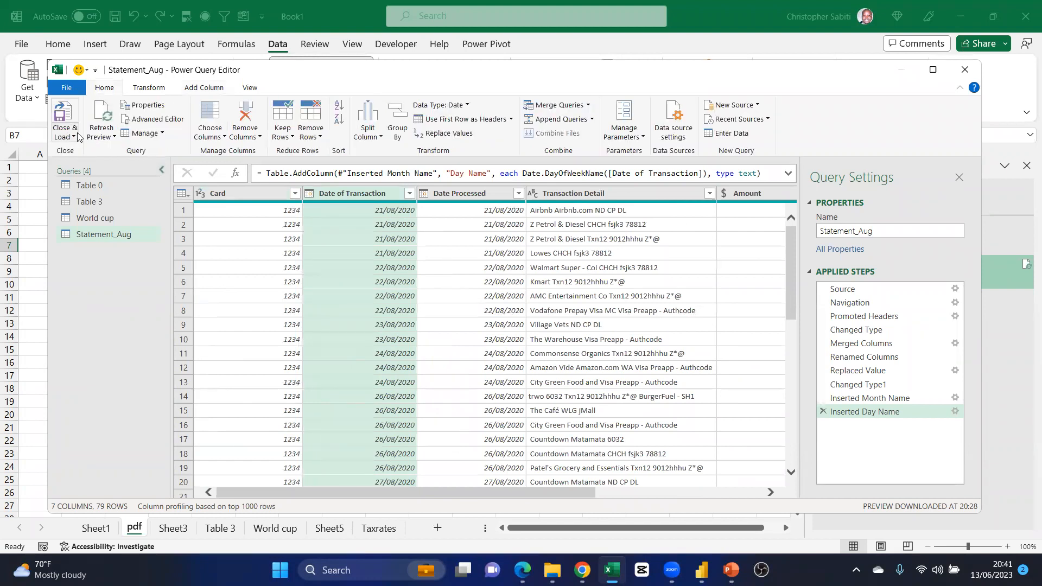
click(75, 136)
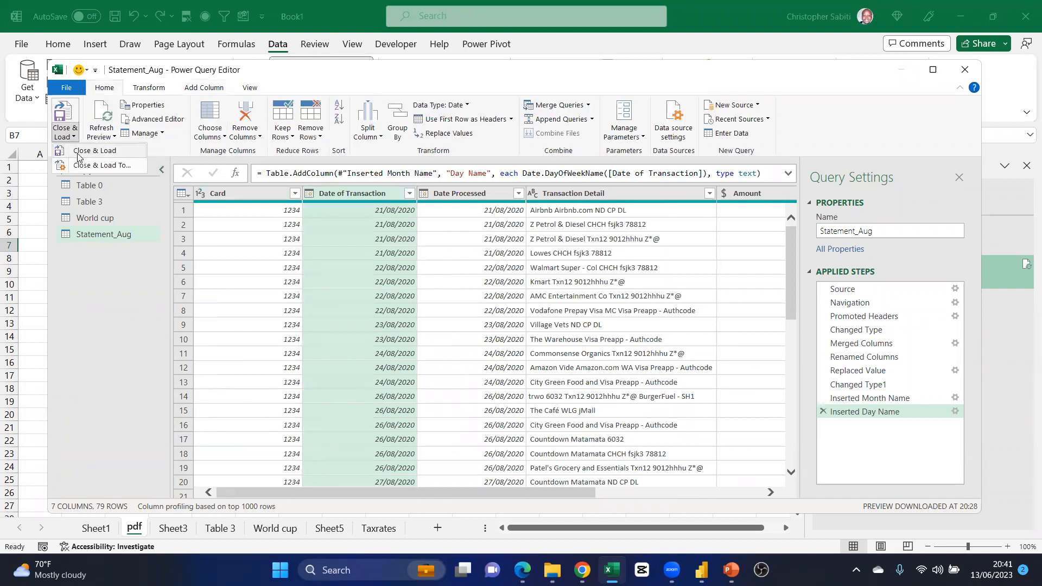
click(78, 155)
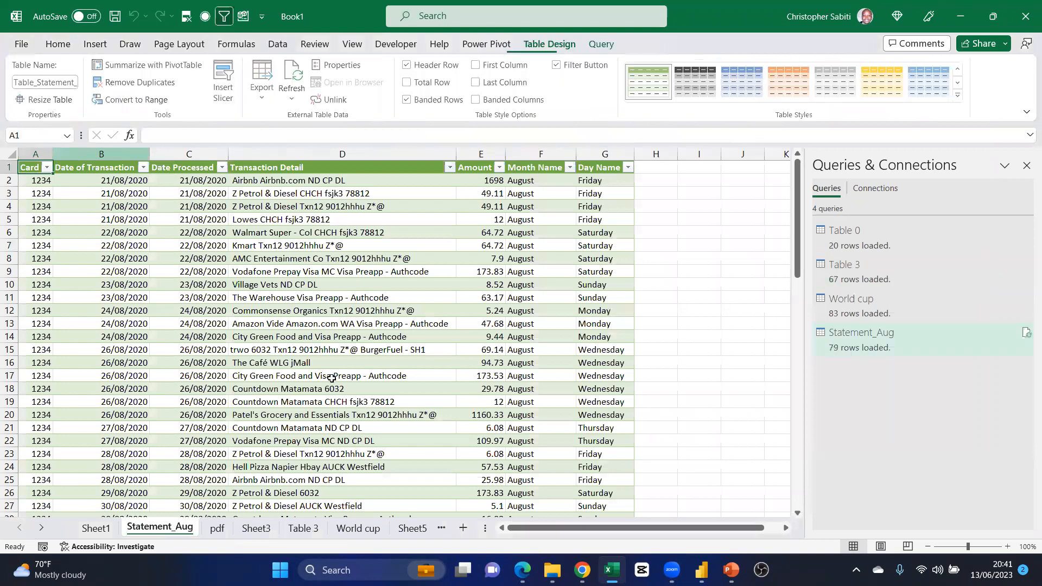
Examine the rows of the loaded Statement_Aug table from start to end, including the month and day names
scroll(330, 359, down, 7)
scroll(310, 363, down, 13)
scroll(105, 259, up, 14)
scroll(105, 259, up, 6)
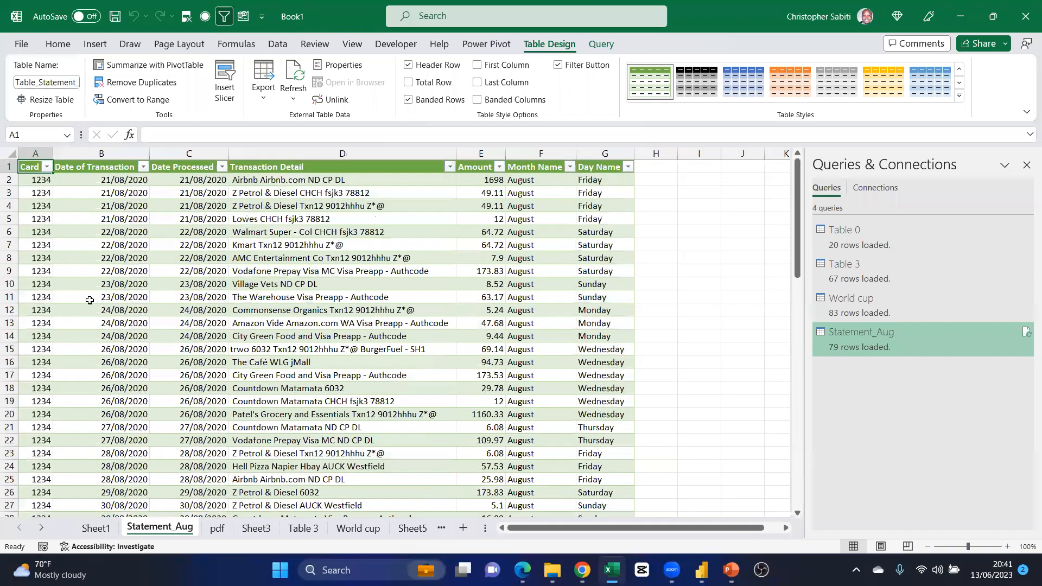
drag(20, 351, 315, 427)
scroll(314, 426, down, 10)
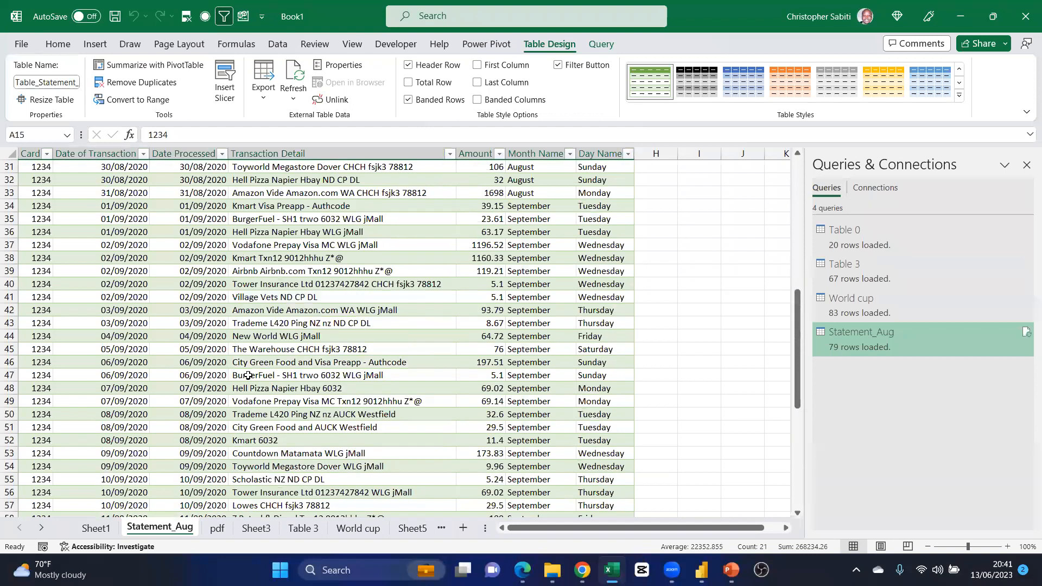
scroll(251, 375, down, 6)
scroll(365, 337, up, 8)
scroll(149, 239, up, 8)
click(152, 237)
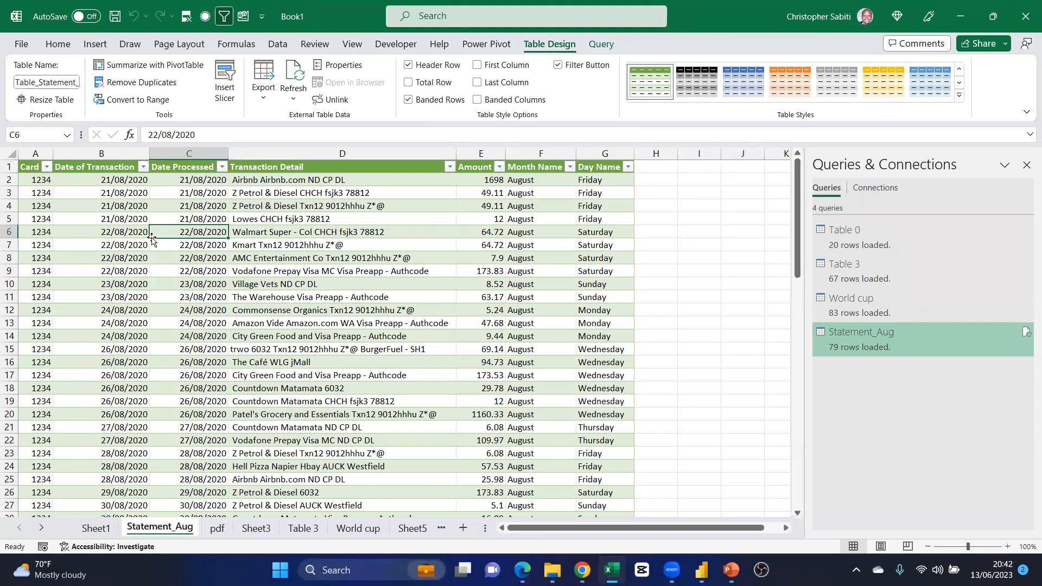
Review the distinct day names in Day Name and the transaction rows of the loaded Statement_Aug table
click(569, 196)
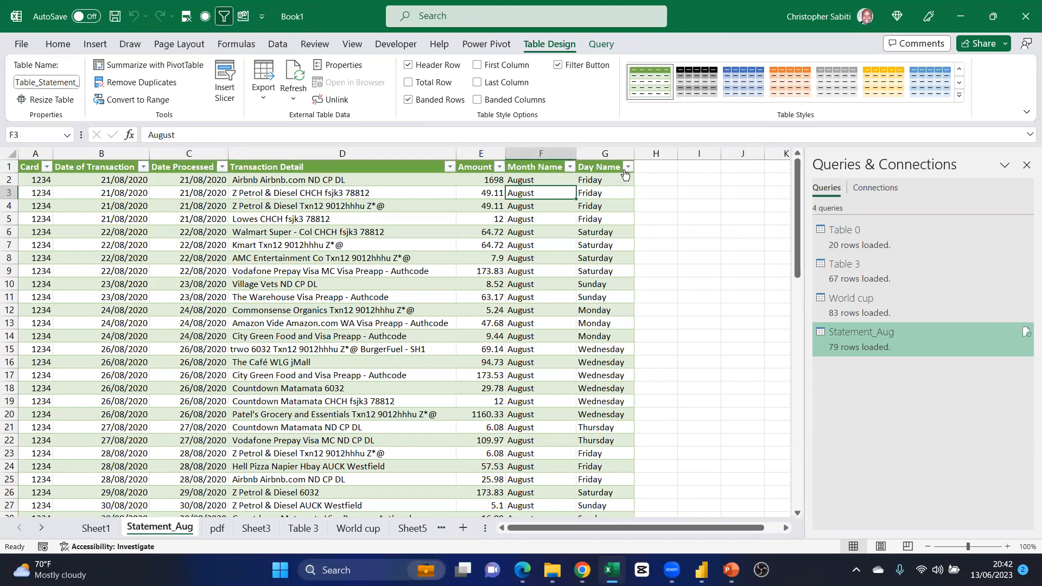
click(629, 167)
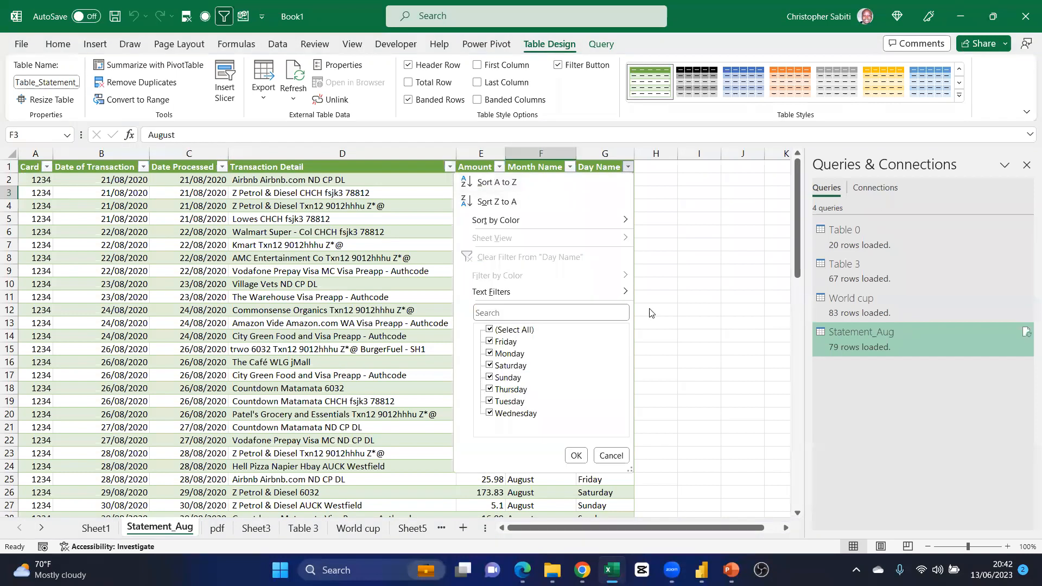
key(Escape)
scroll(314, 296, down, 7)
scroll(313, 296, up, 7)
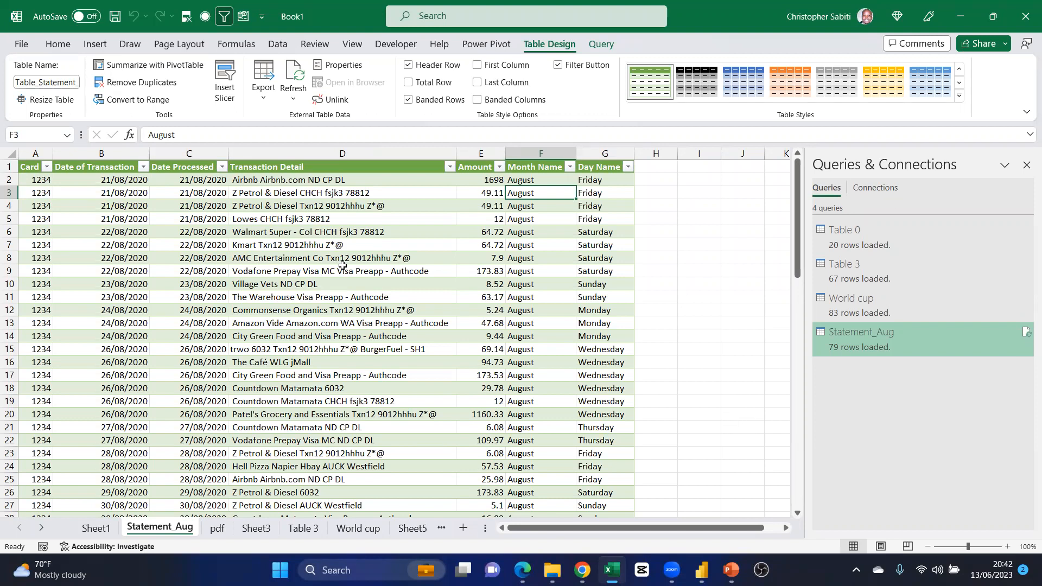
key(Left)
key(Left)
key(Down)
key(Down)
key(Down)
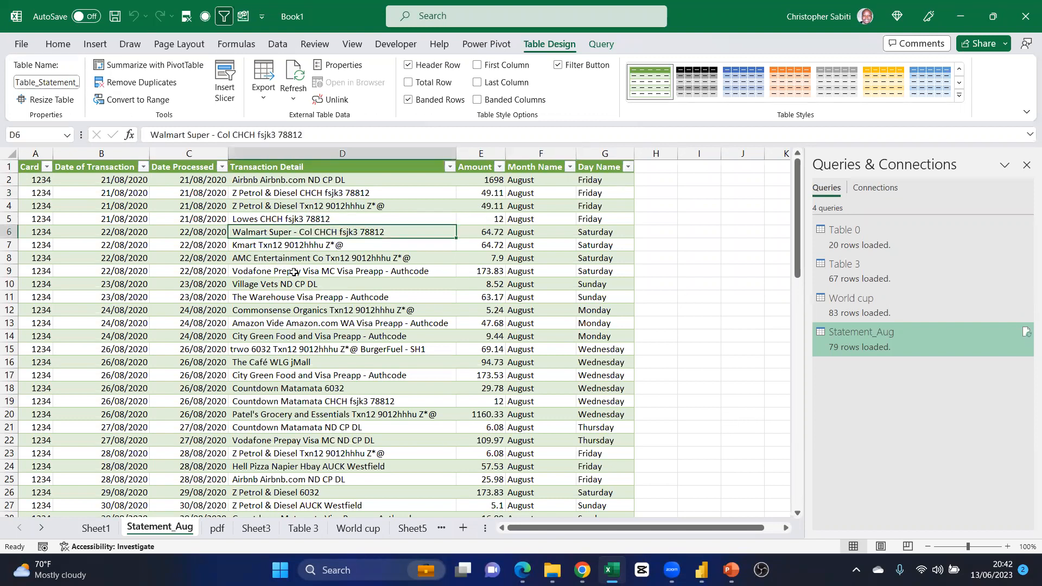
scroll(295, 272, down, 8)
scroll(168, 245, up, 7)
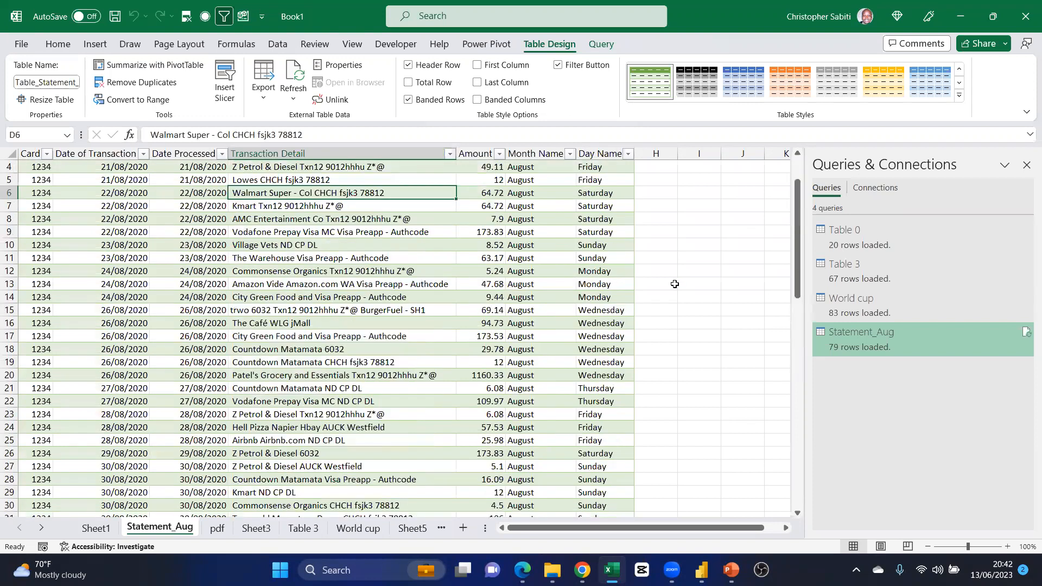
Filter the Month Name column to exclude August and show only the September transactions
scroll(570, 168, up, 1)
click(570, 167)
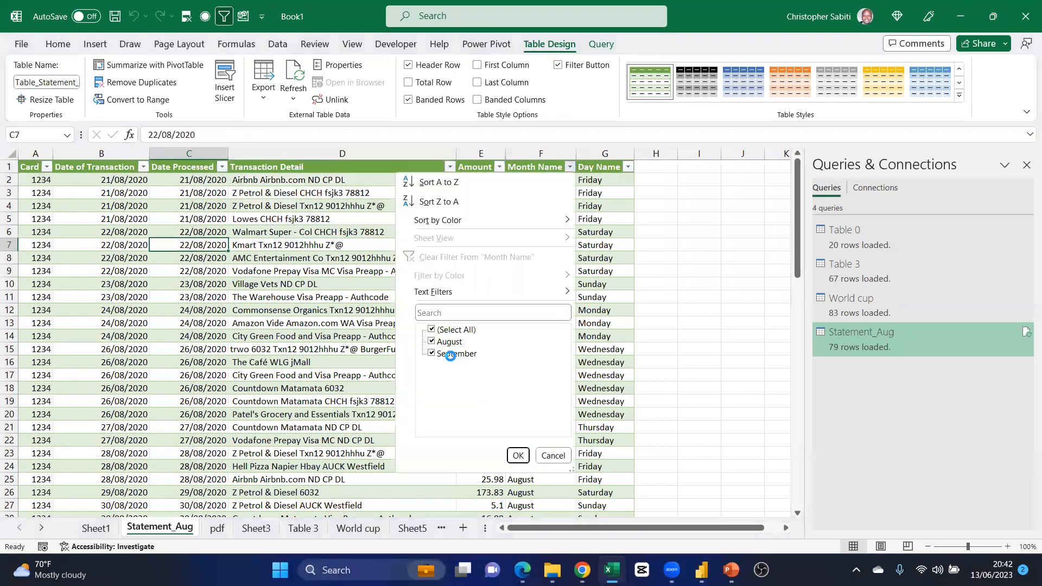
click(438, 342)
click(519, 456)
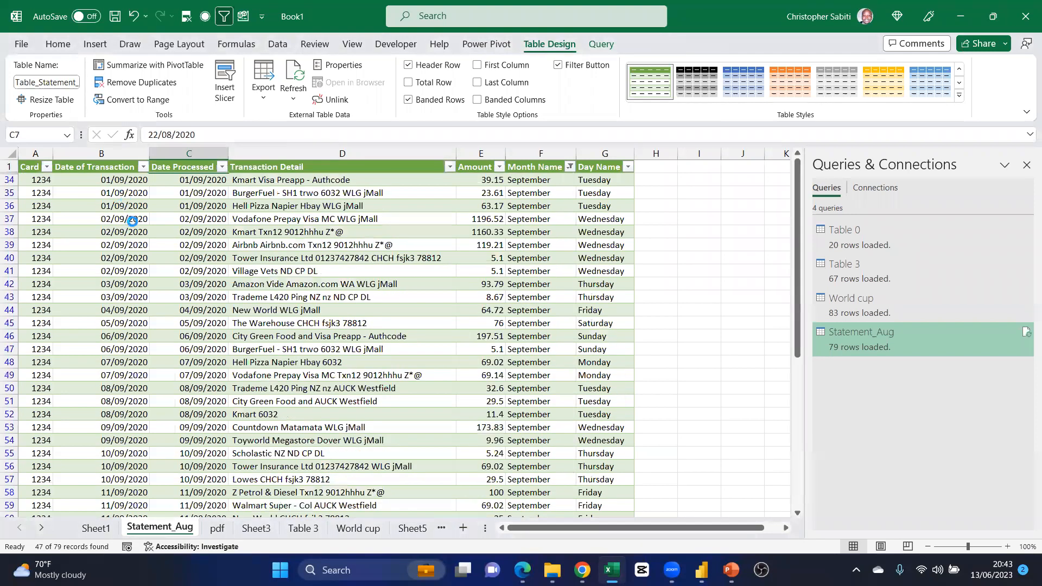
Examine the filtered September transactions from start to end, including their dates and day names
scroll(448, 315, down, 14)
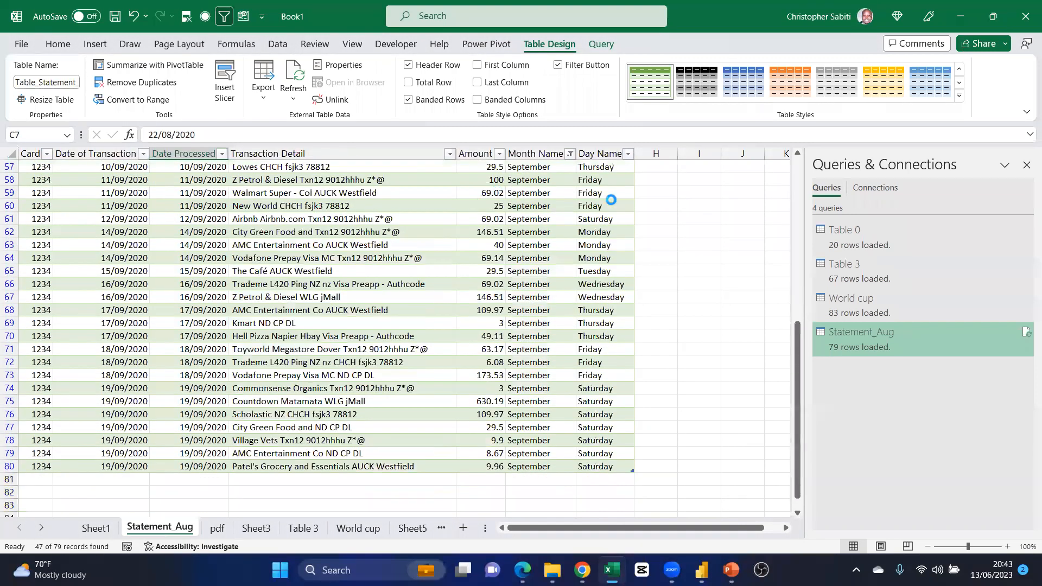
scroll(448, 315, up, 8)
scroll(435, 334, up, 3)
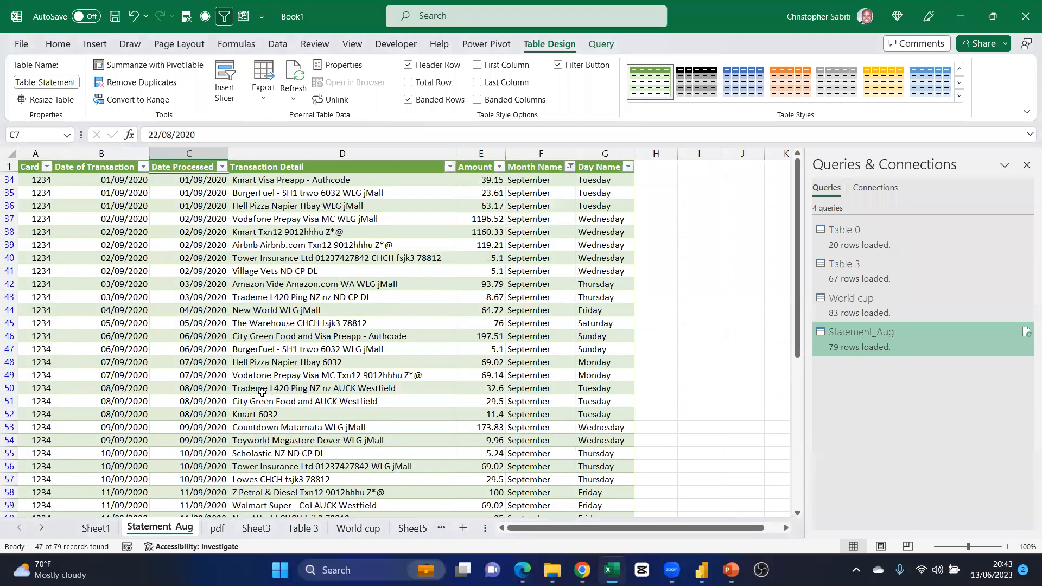
scroll(263, 392, down, 14)
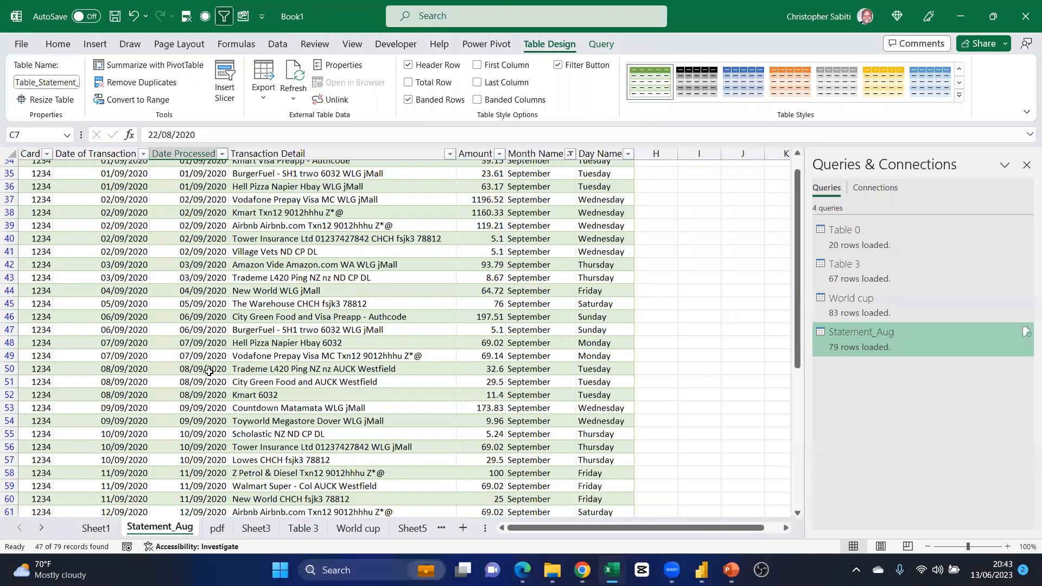
scroll(186, 350, up, 4)
scroll(179, 337, up, 10)
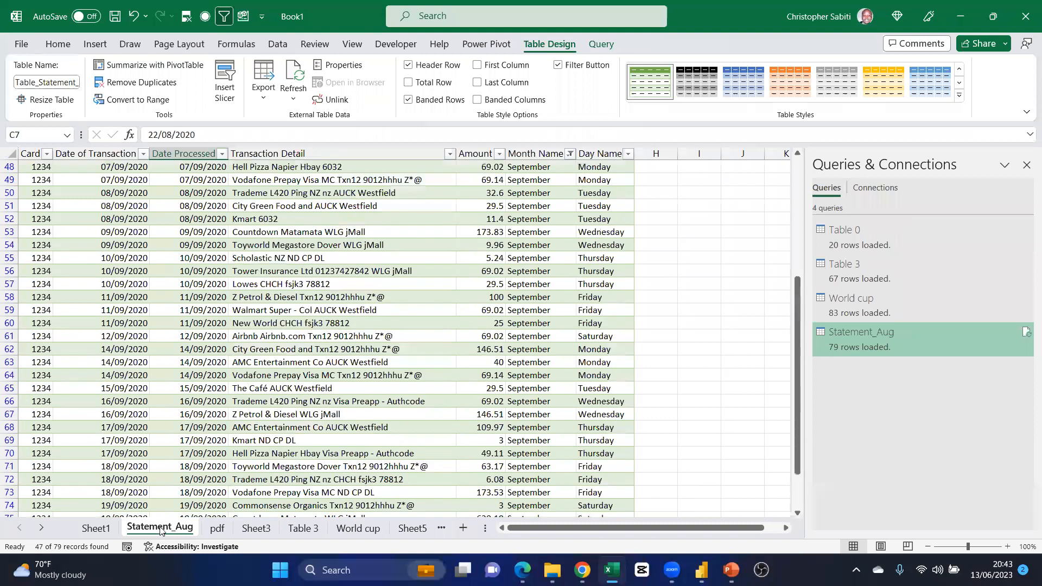
click(178, 216)
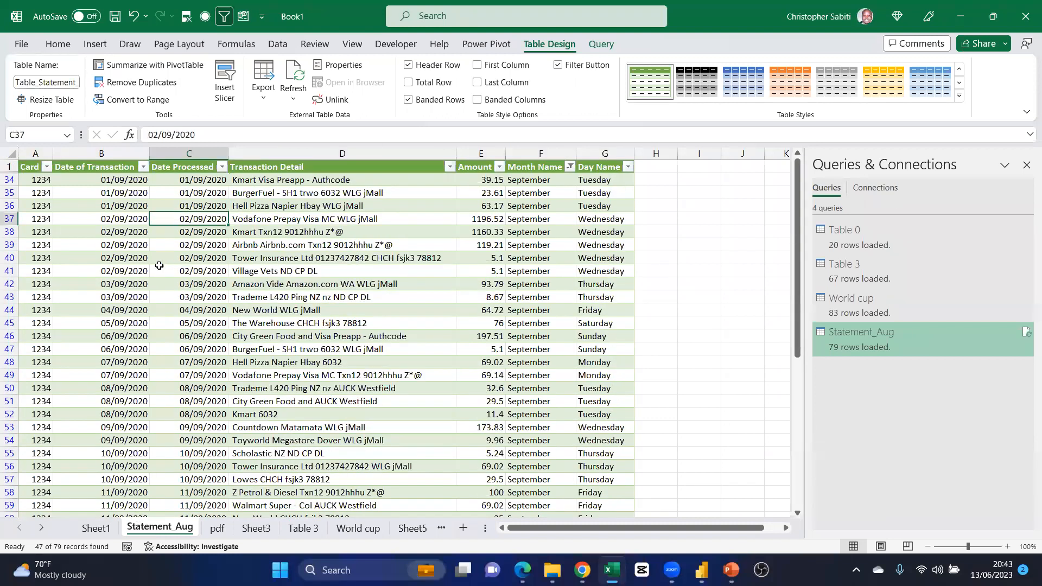
scroll(157, 266, down, 8)
scroll(156, 266, down, 3)
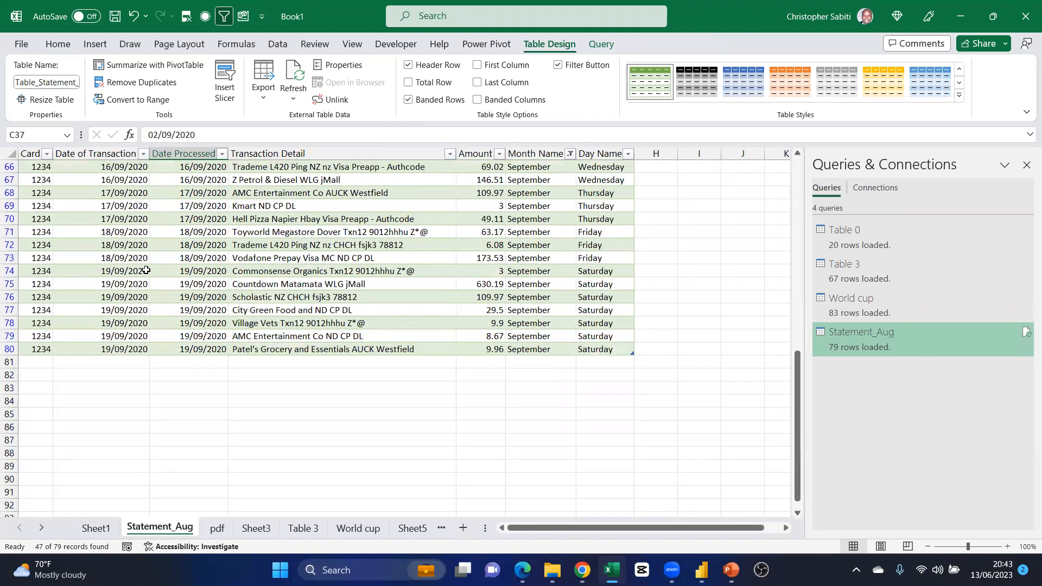
scroll(146, 270, up, 11)
click(83, 230)
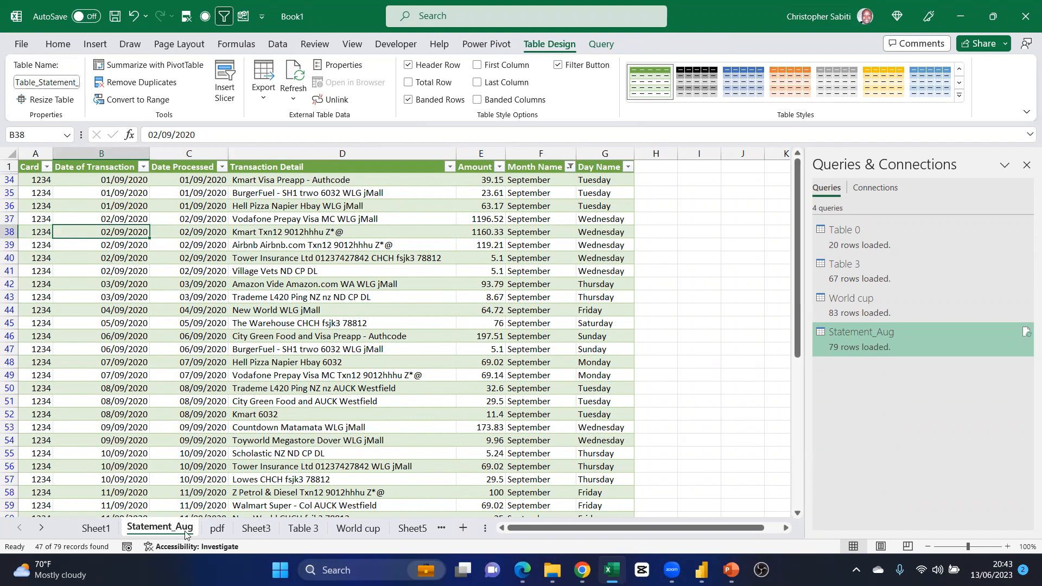
Switch to File Explorer and review the Aug, Jul and Jun 2020 credit card statement PDFs in the Combine PDF files into Excel folder
click(554, 569)
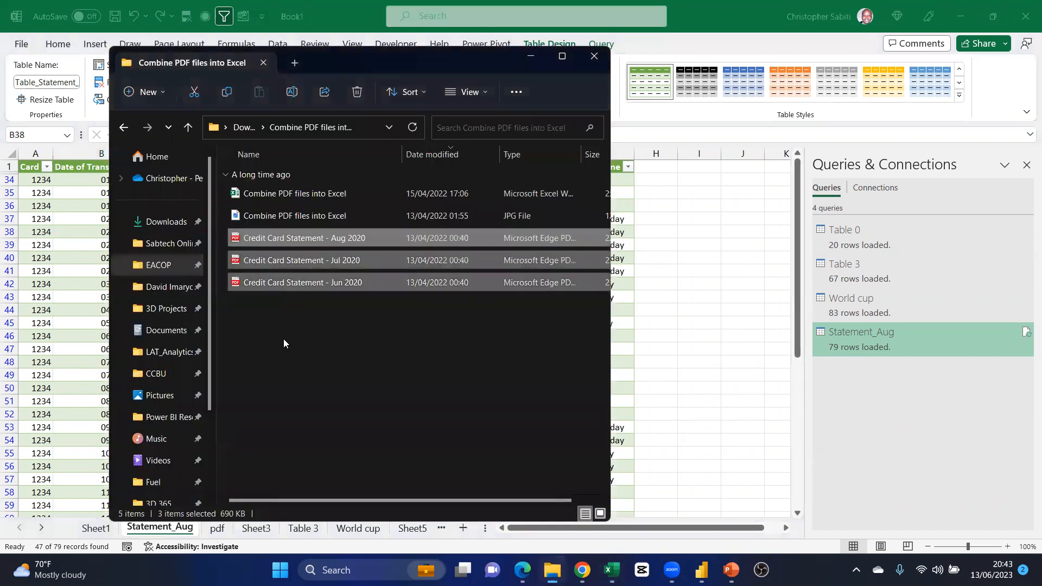
click(281, 337)
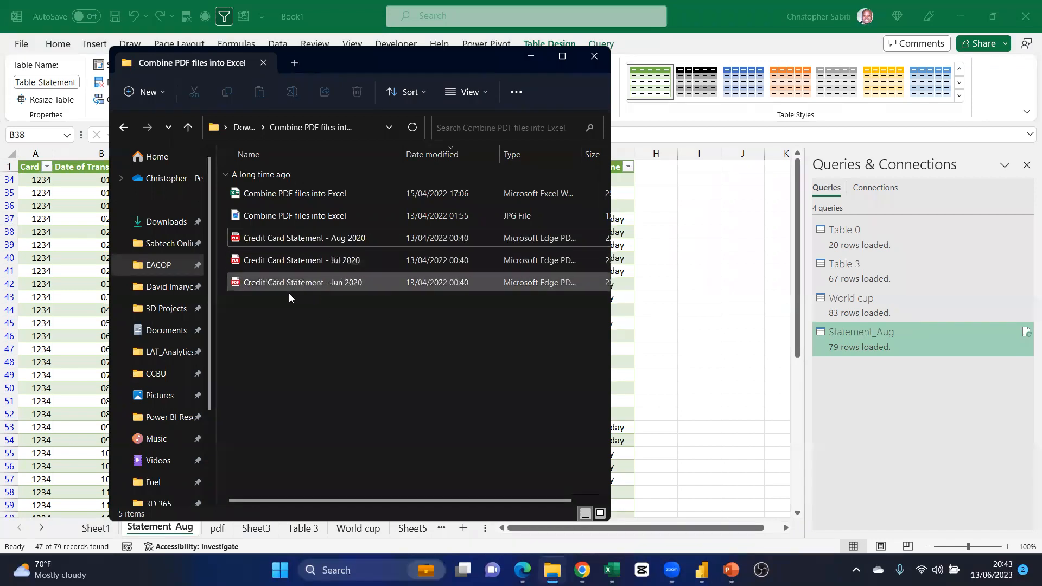
drag(362, 321, 313, 242)
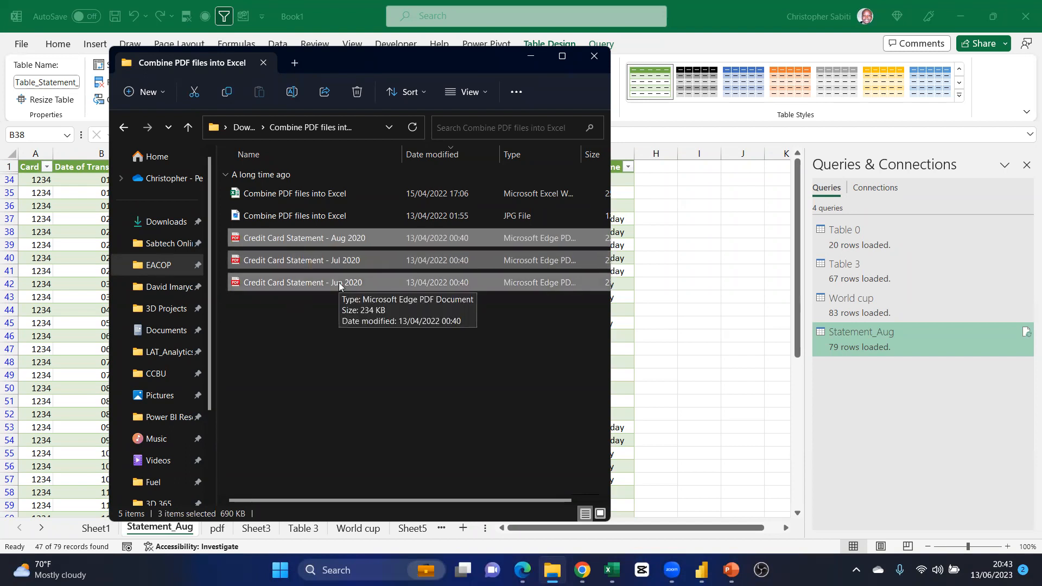
click(350, 342)
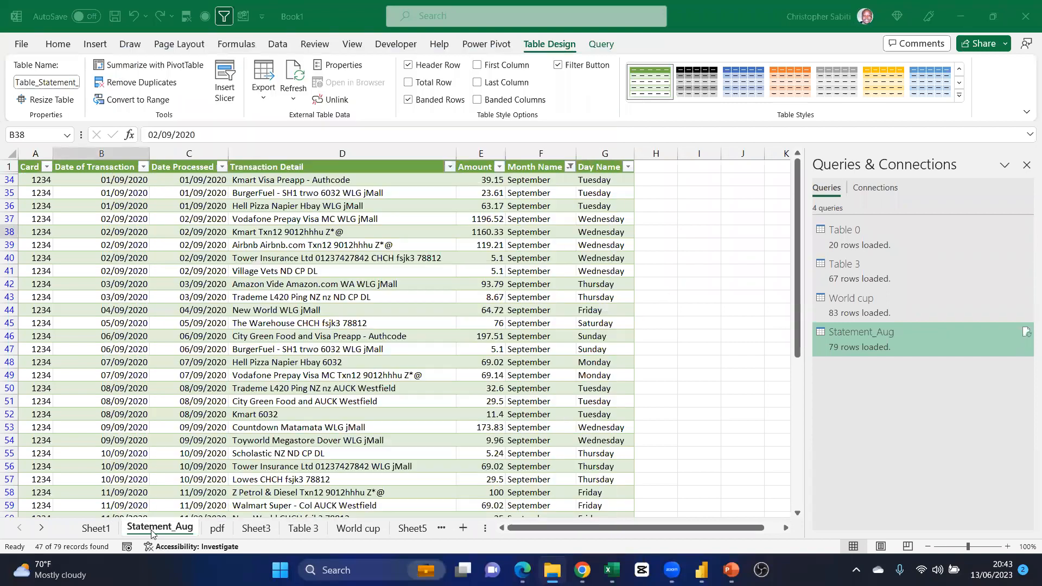
Back in Excel, add a new worksheet after Statement_Aug and name it Combines
click(155, 534)
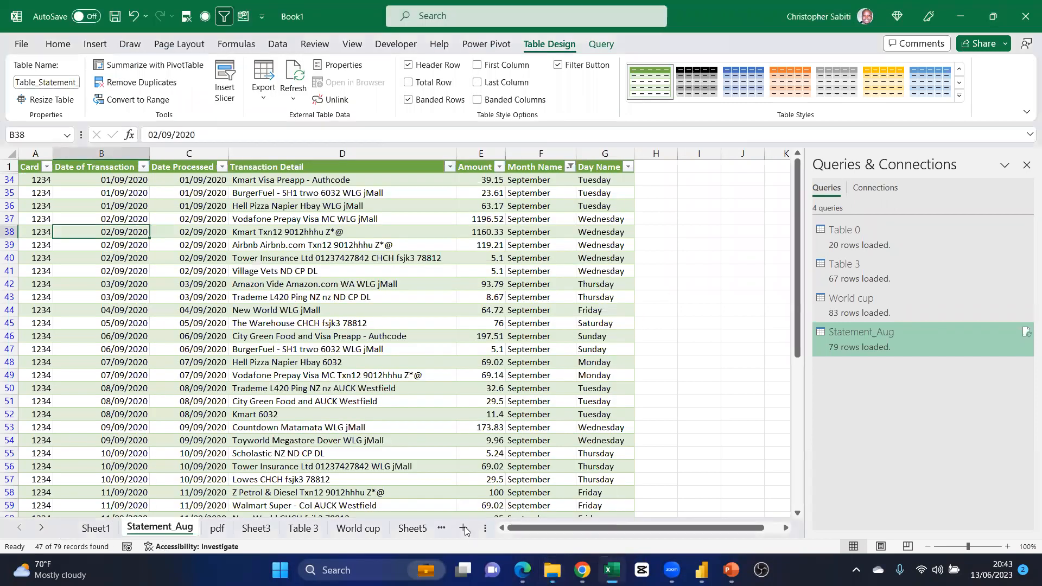
double_click(224, 533)
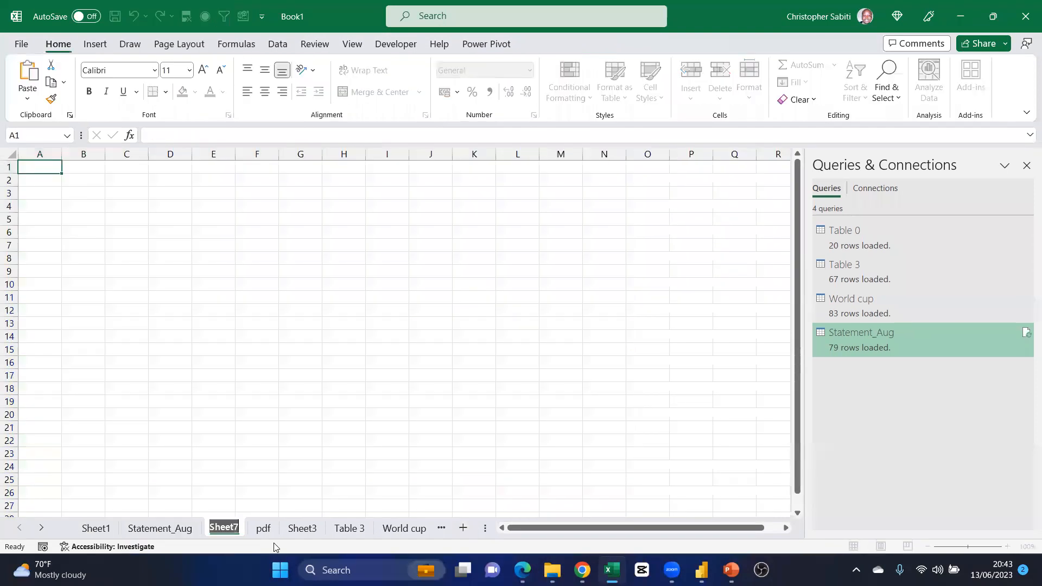
text(Comb)
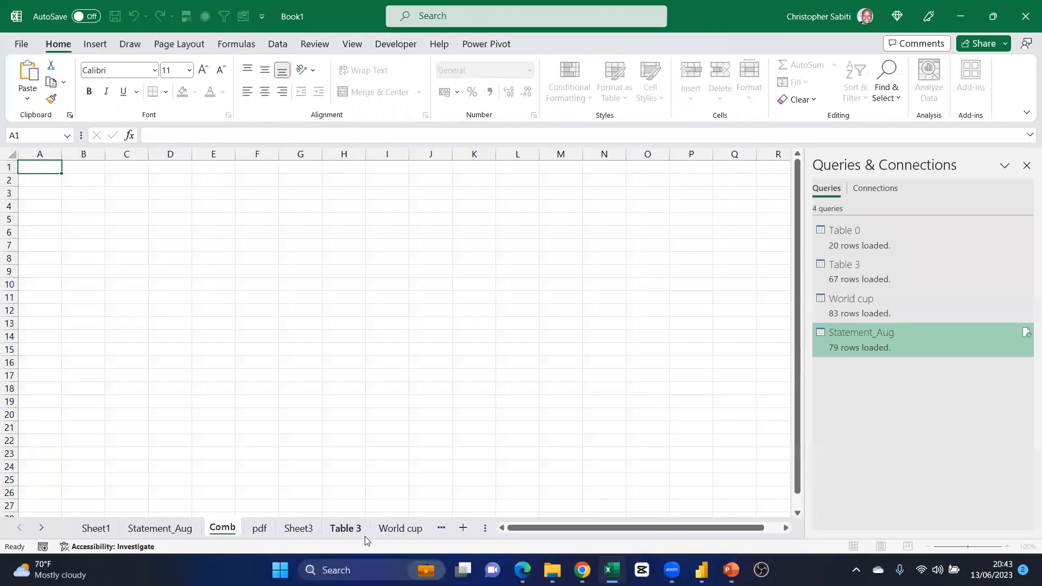
text(ines)
key(Return)
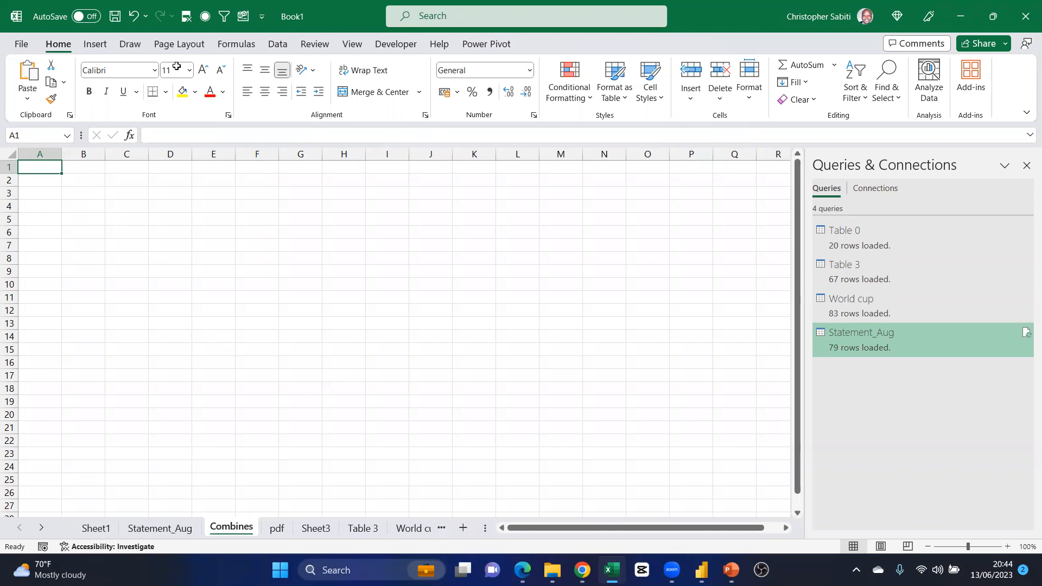
Get data from a folder, choosing Combine PDF files into Excel in Downloads as the source
click(275, 48)
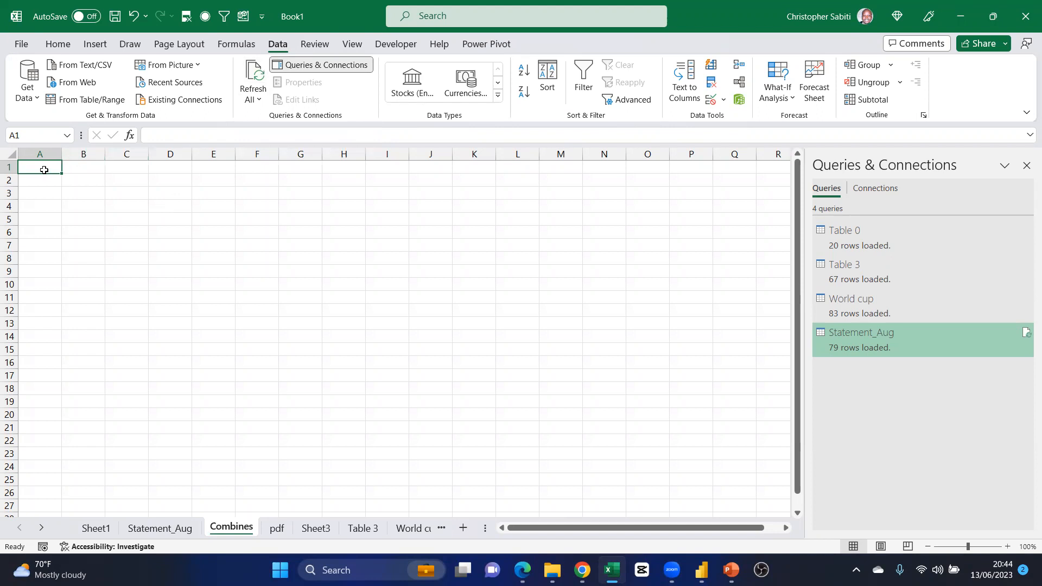
click(37, 98)
mouse_move(64, 119)
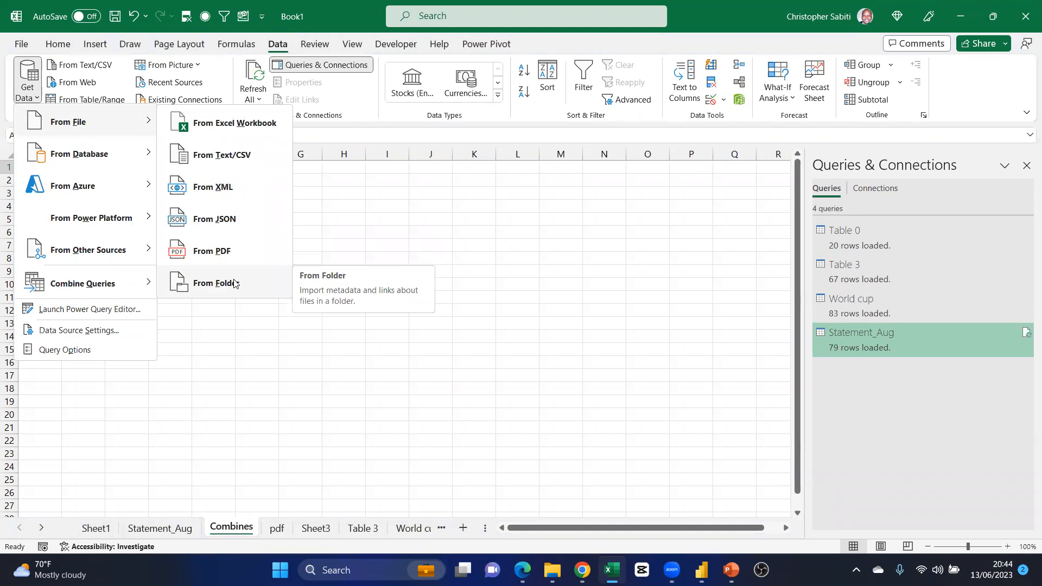
click(209, 283)
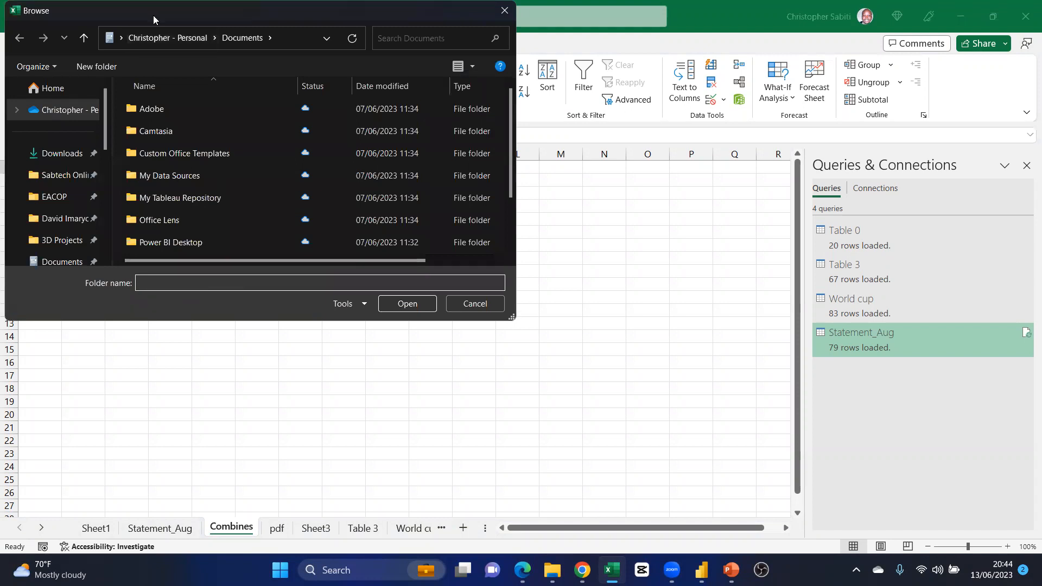
drag(154, 15, 259, 116)
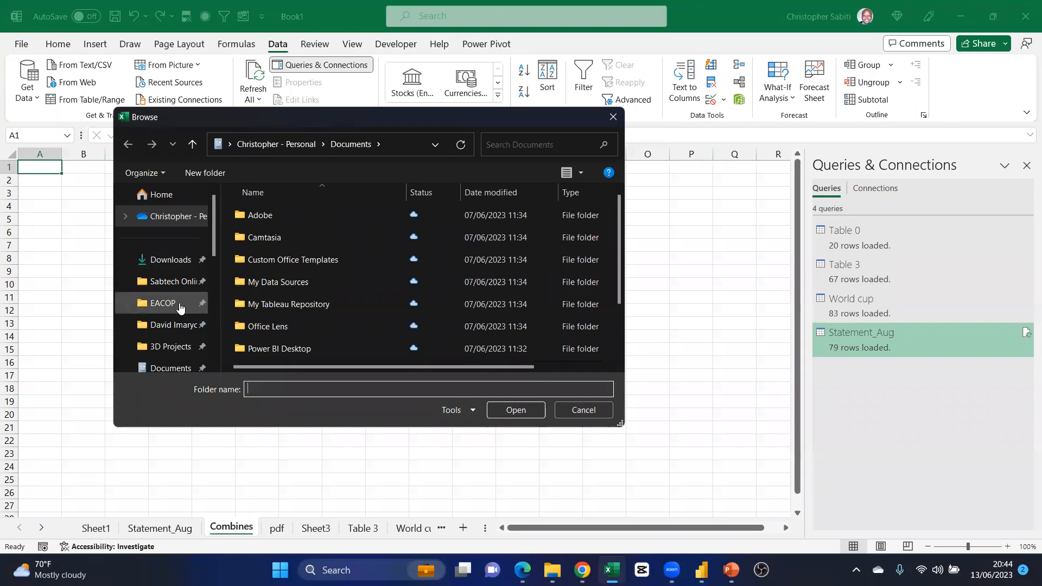
click(167, 262)
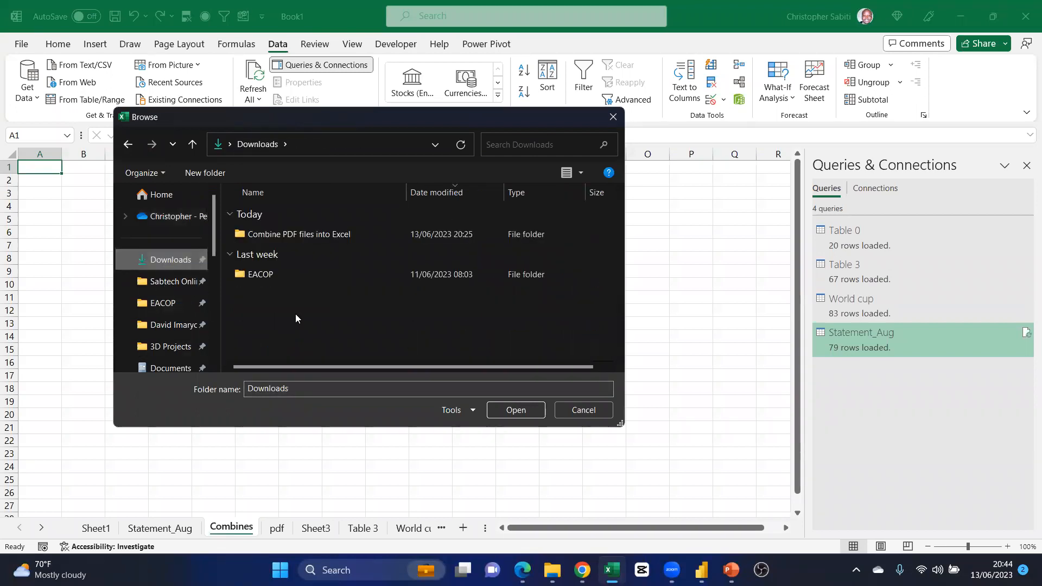
click(299, 234)
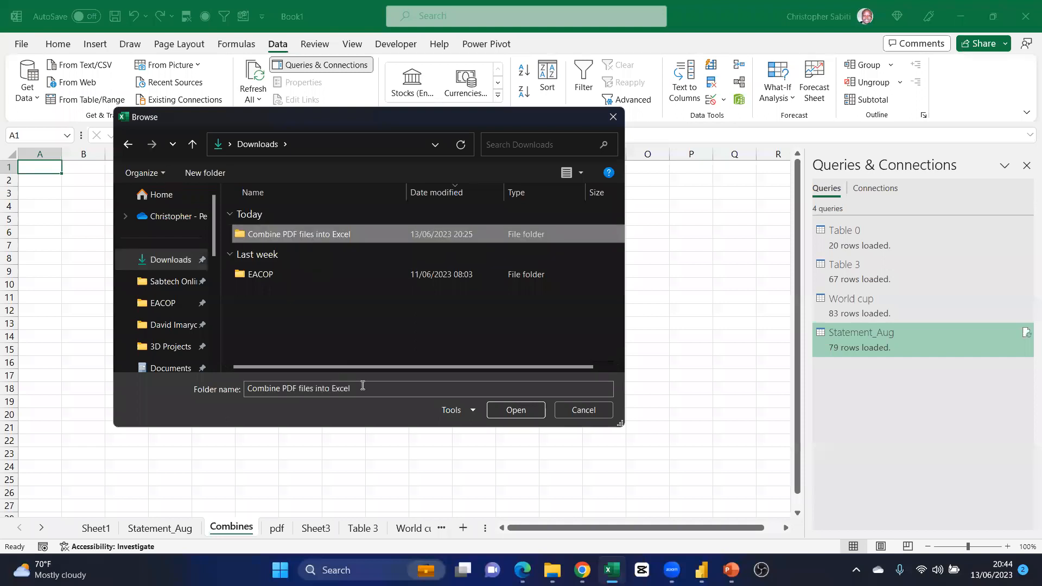
click(527, 406)
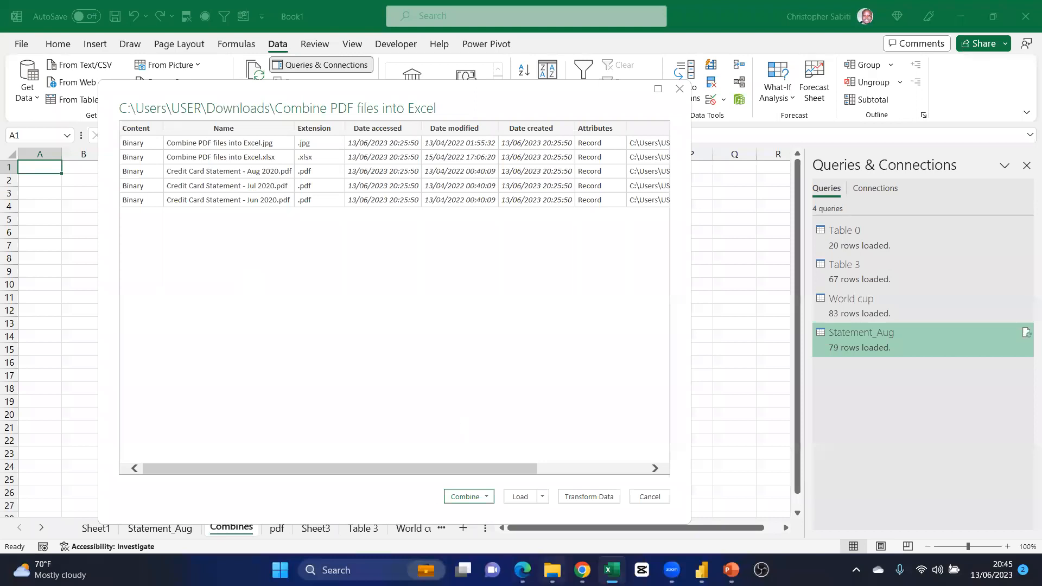
Compare the listed files with the source folder in File Explorer and open the list in the Power Query Editor for transformation
click(553, 571)
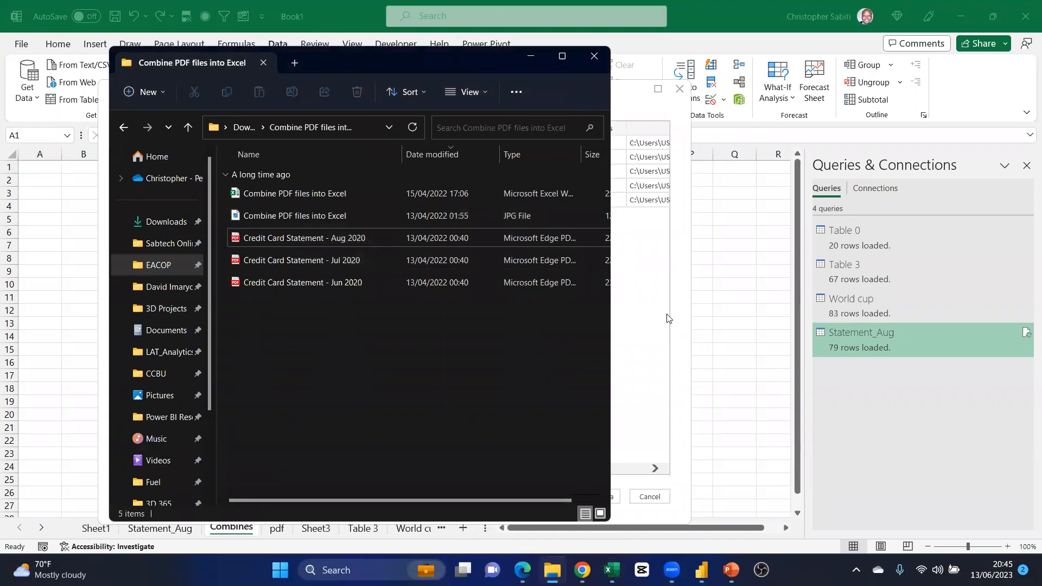
click(636, 299)
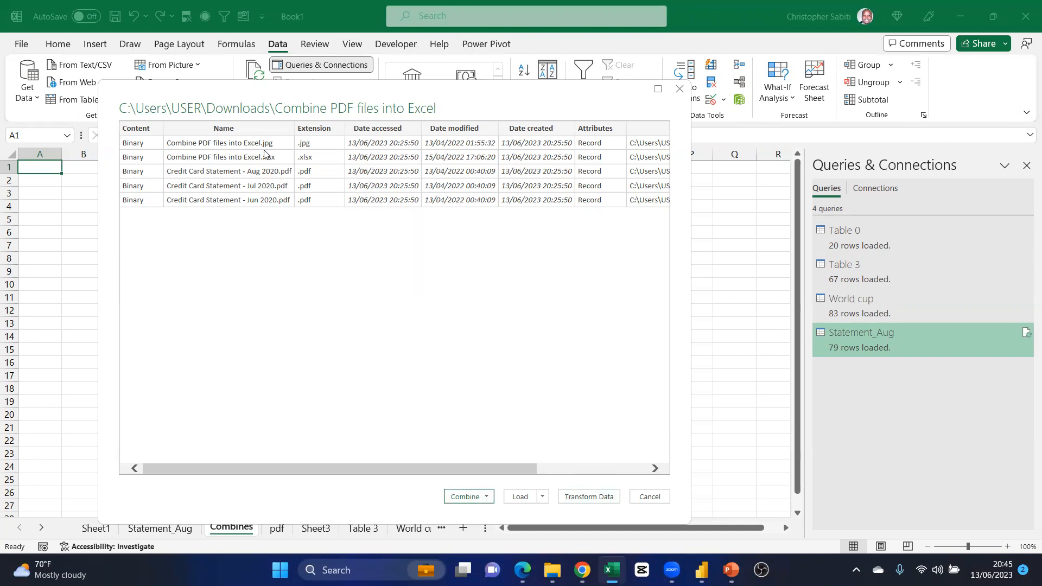
click(591, 498)
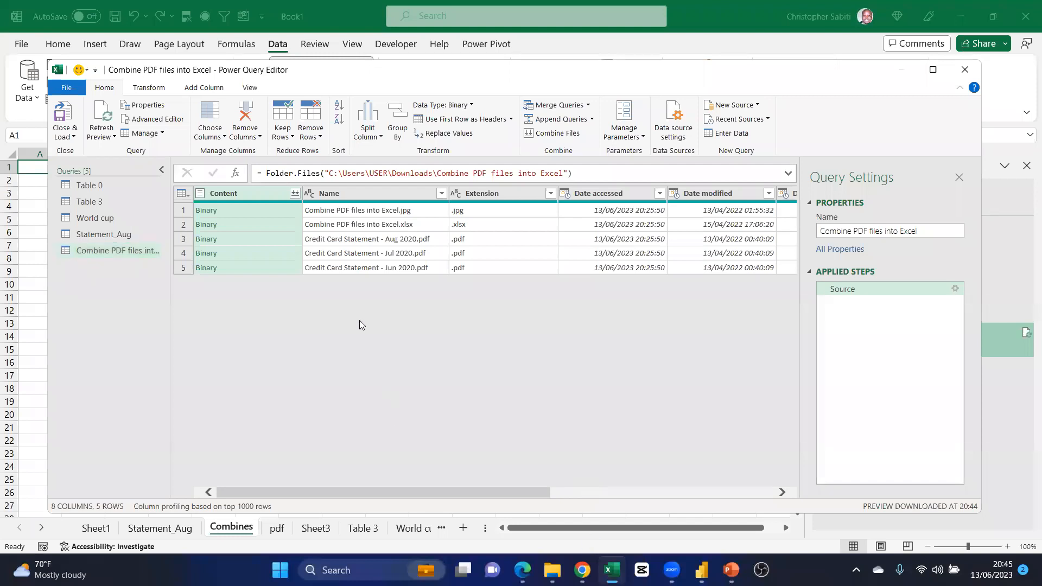
Inspect the JPG file's binary content and the XLSX and Aug 2020 PDF file names in the folder query
click(228, 211)
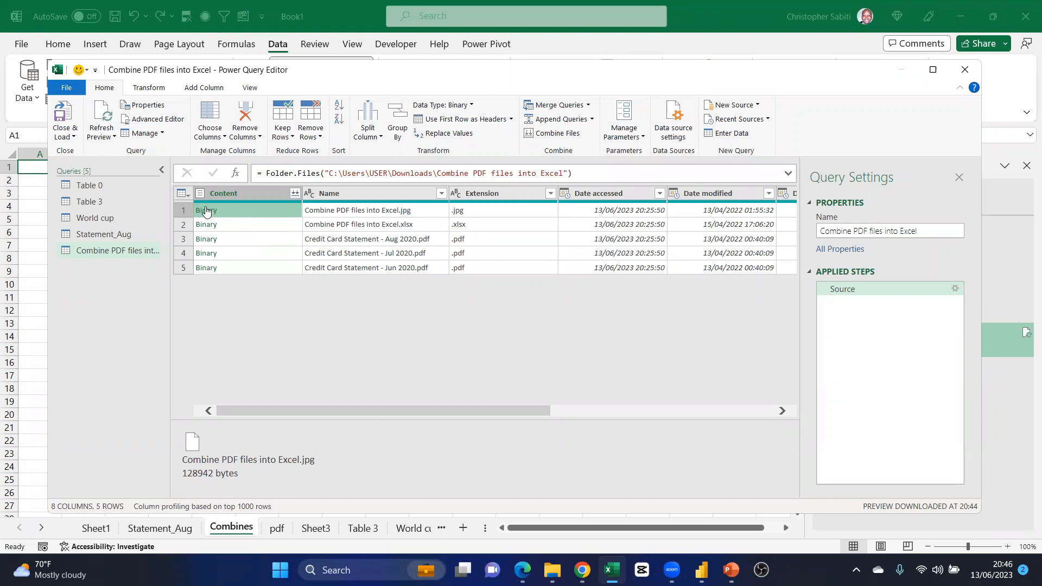
click(417, 225)
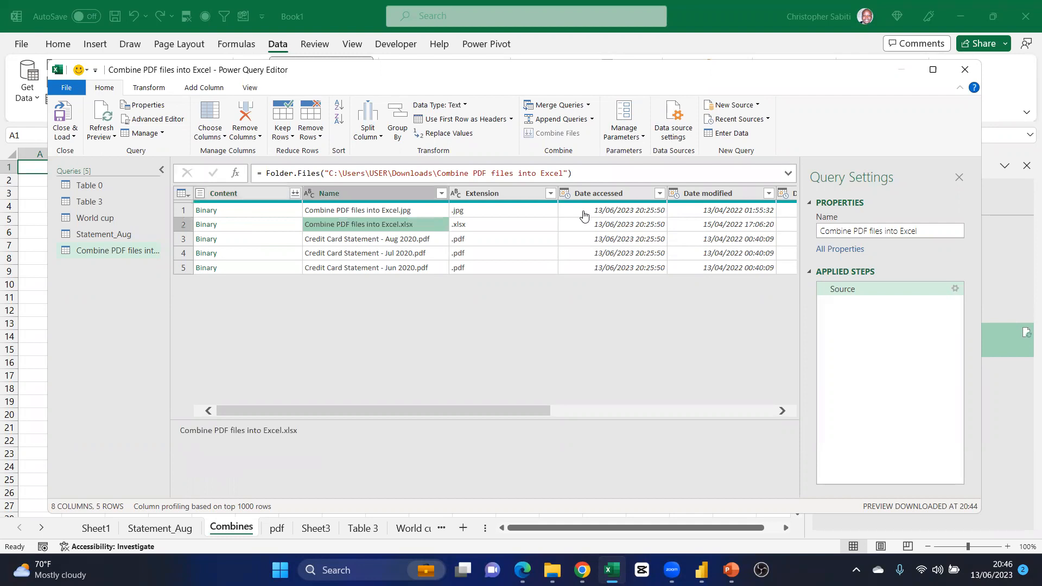
click(369, 242)
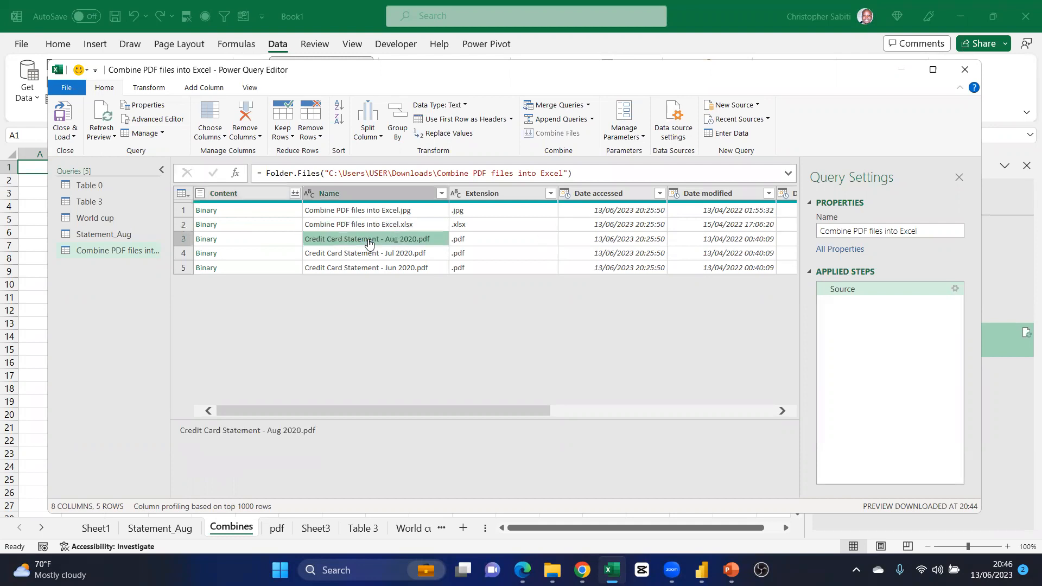
Inspect the binary content of the Aug 2020 PDF and the filter choices of the Name column
click(263, 241)
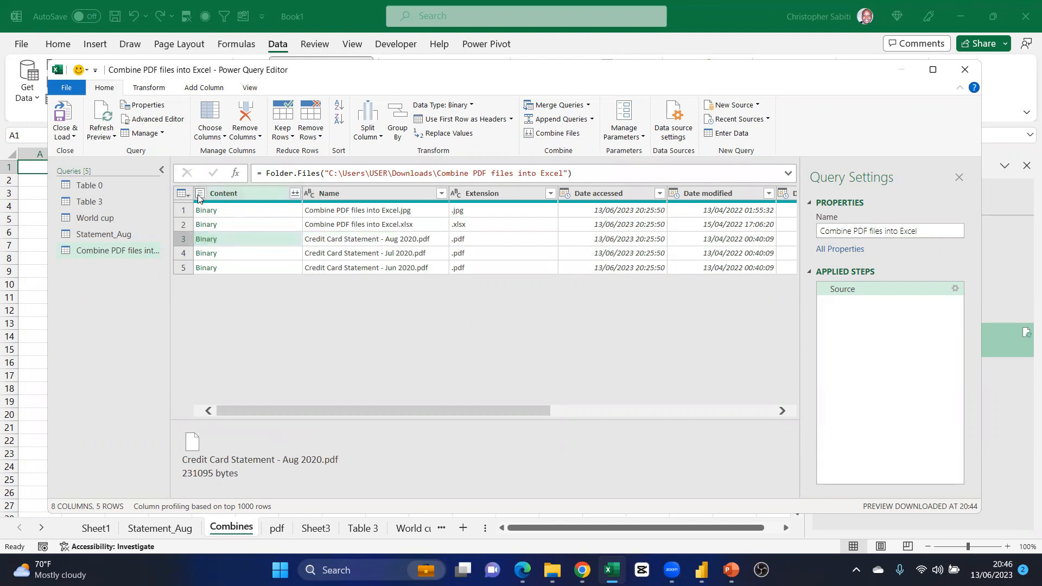
click(295, 194)
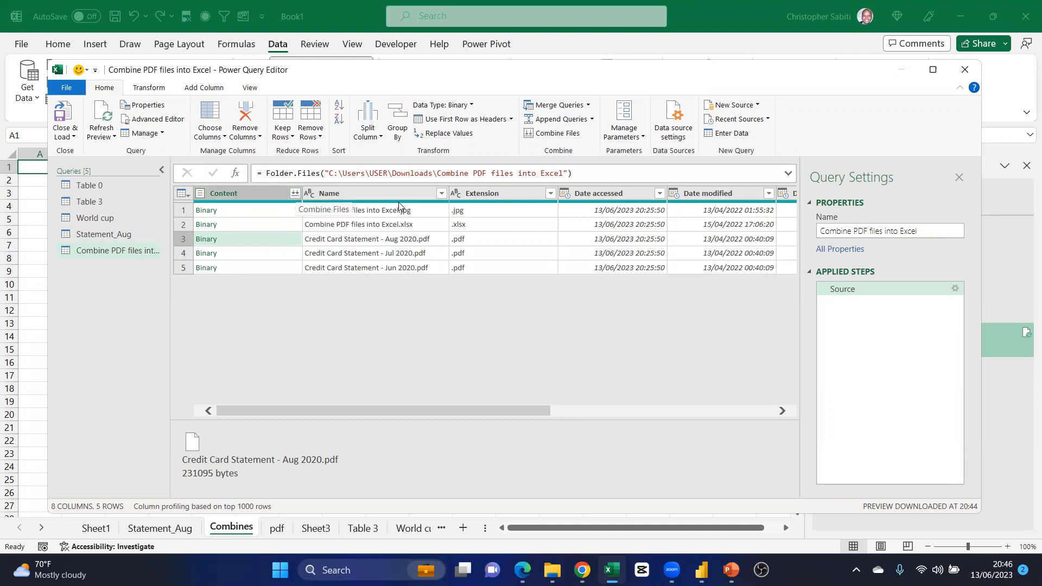
click(441, 193)
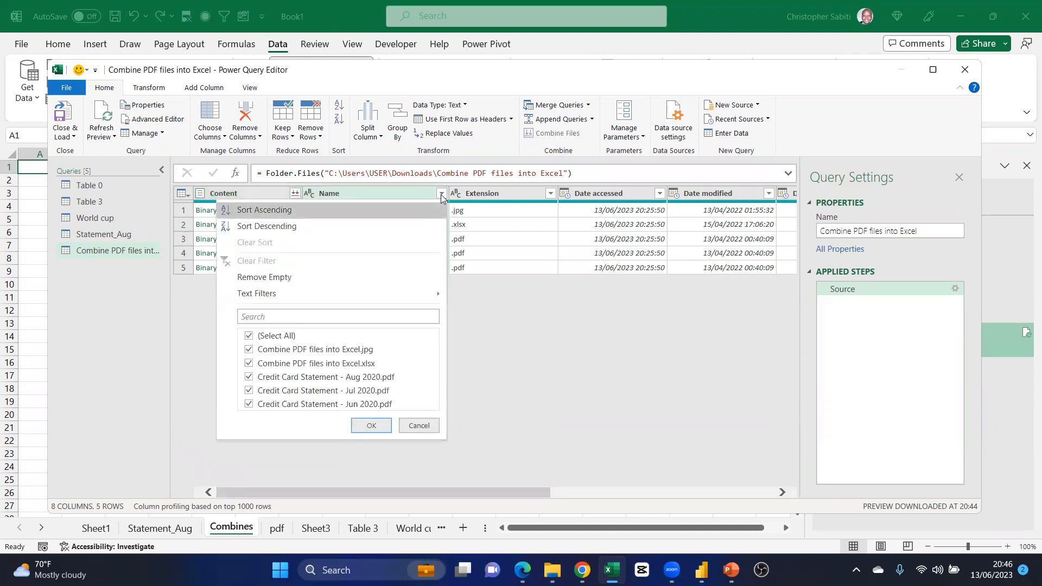
click(380, 193)
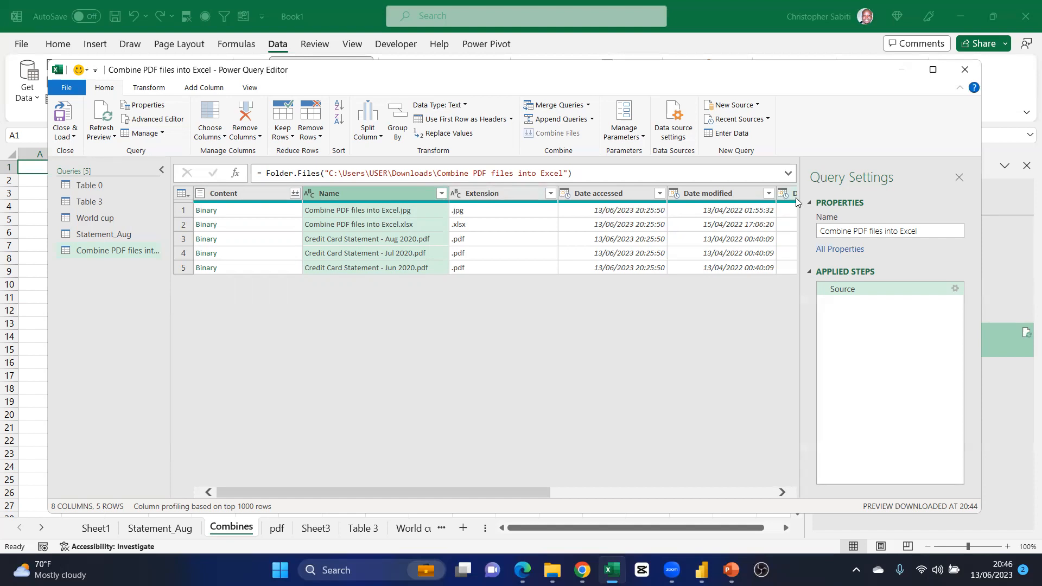
click(317, 243)
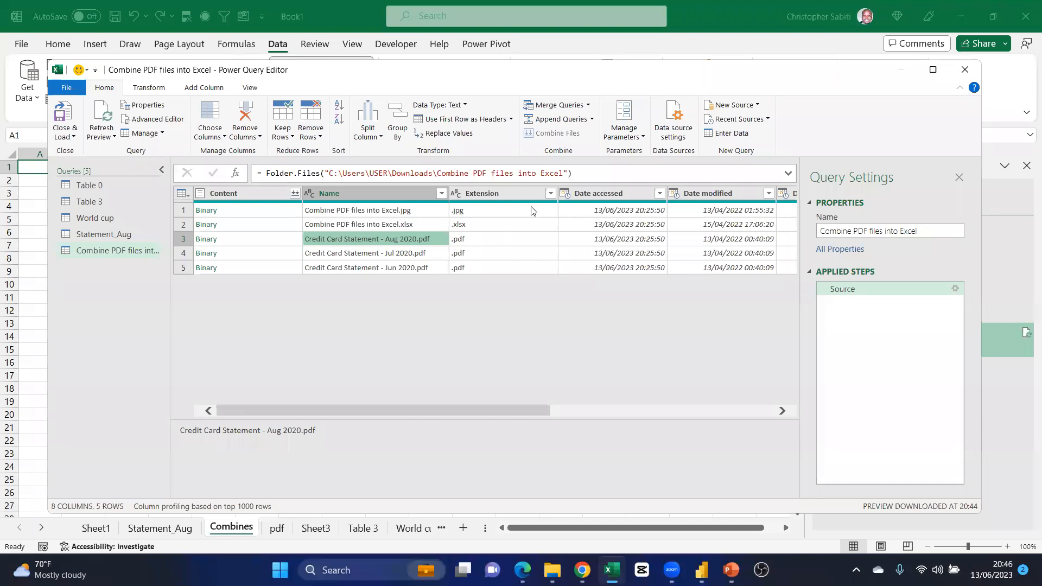
Filter the Extension column so that only .pdf files are kept
click(551, 194)
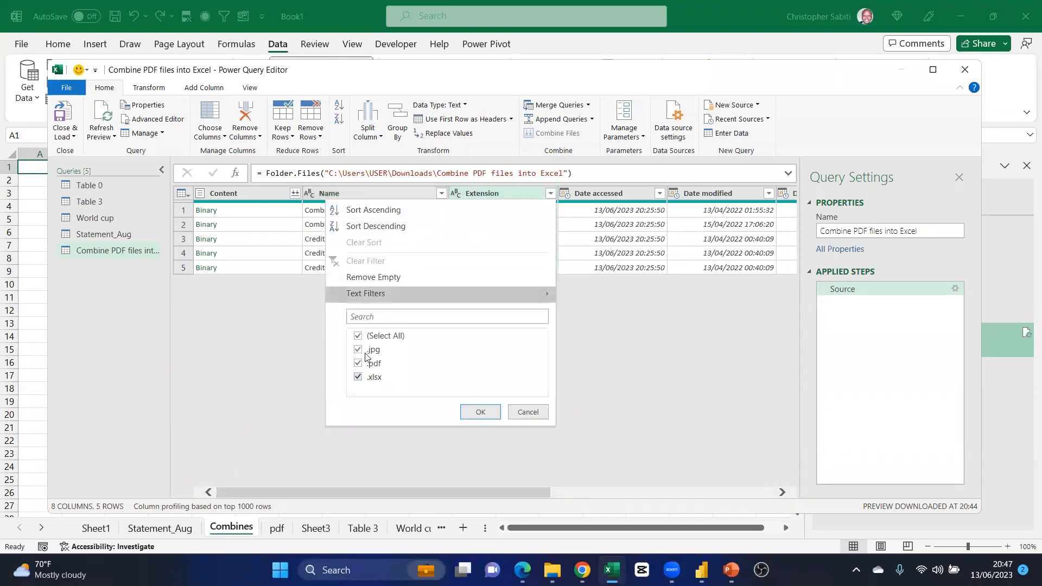
click(358, 336)
click(359, 363)
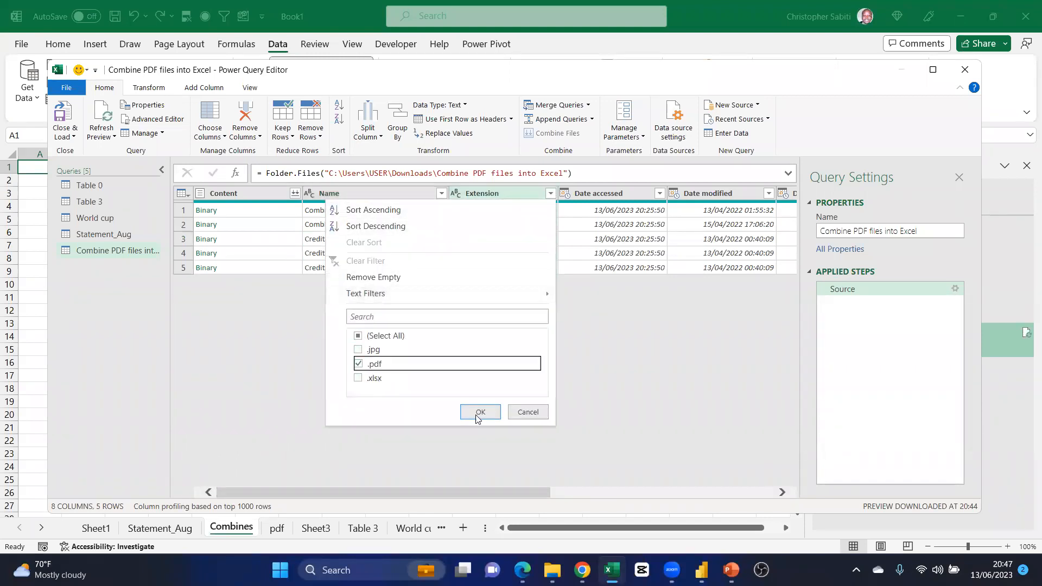
click(481, 414)
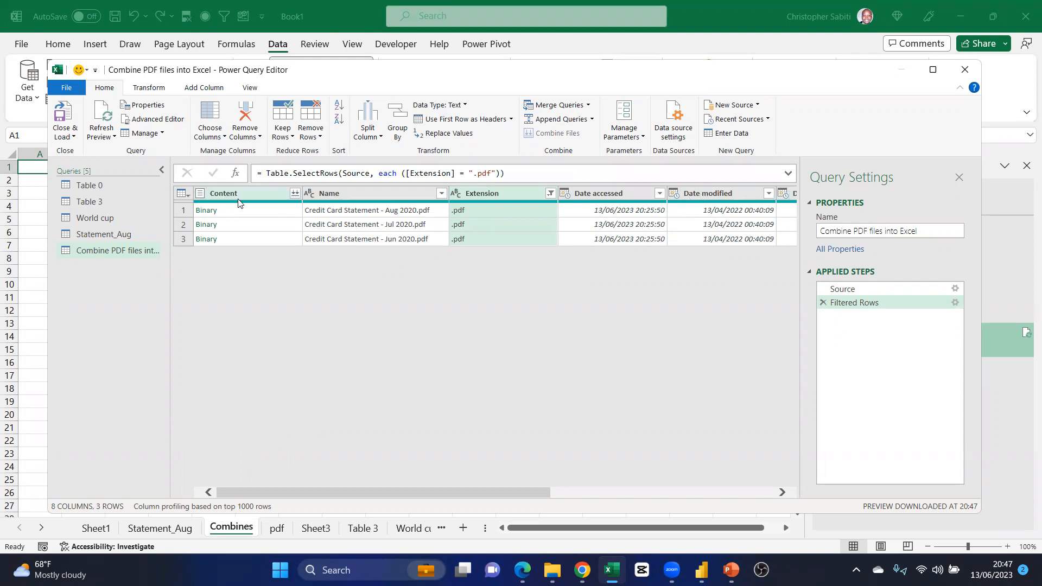
Review the Name and Extension columns of the filtered PDF files
click(352, 193)
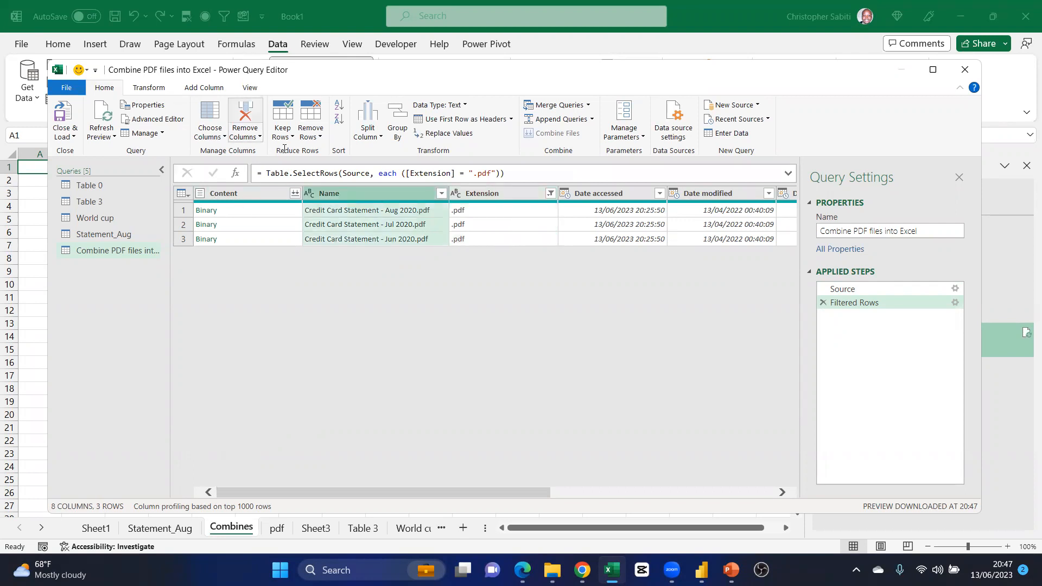
click(479, 193)
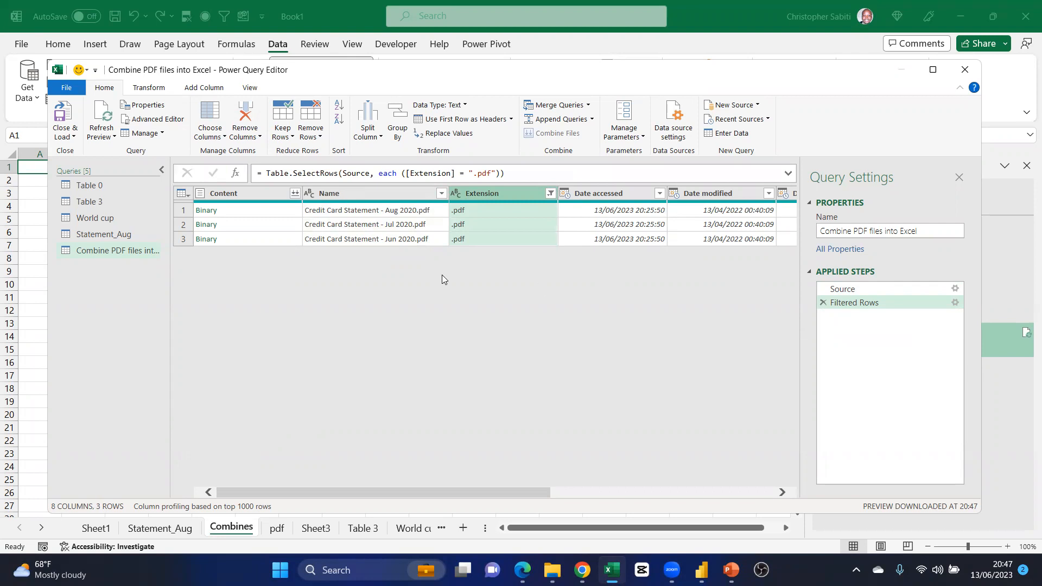
click(354, 213)
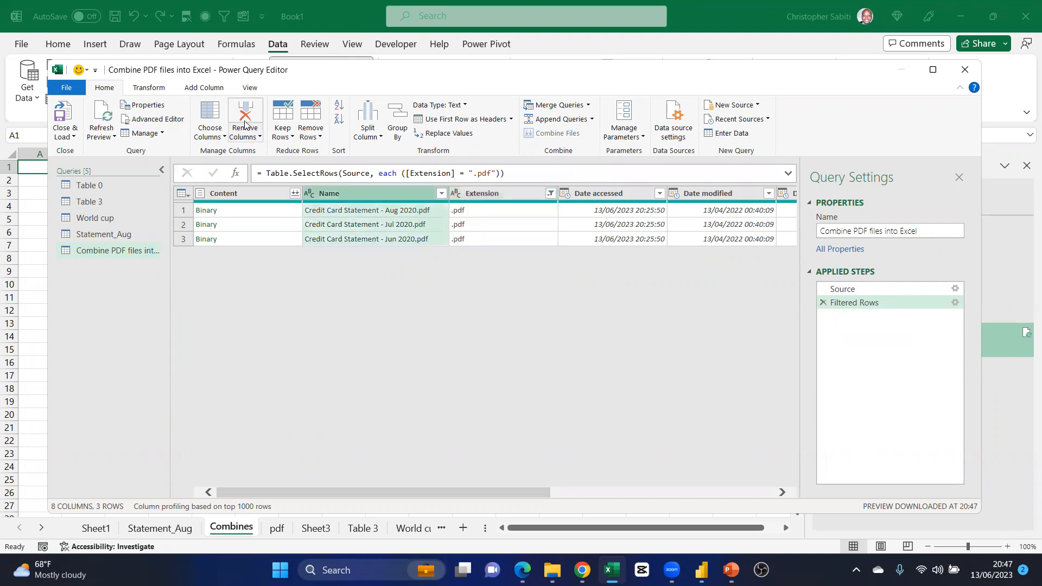
click(415, 231)
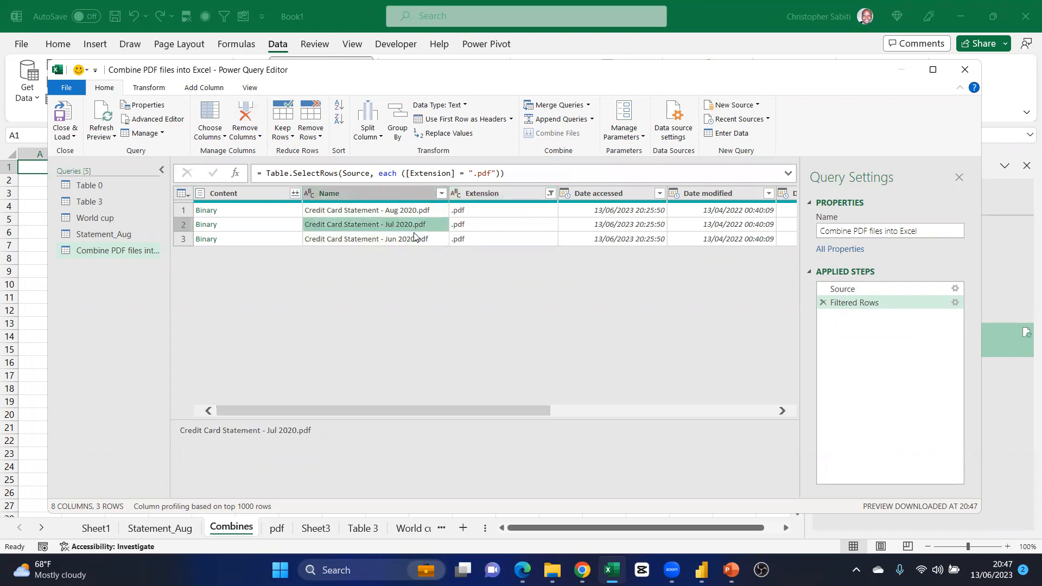
mouse_move(478, 411)
mouse_down()
mouse_move(737, 401)
mouse_move(543, 411)
mouse_move(467, 402)
mouse_up()
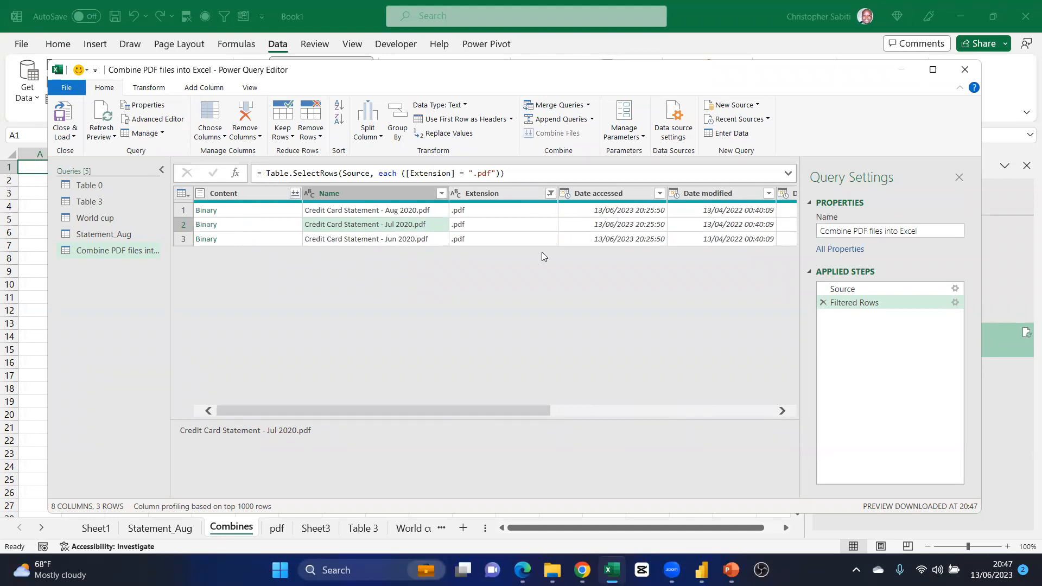
Remove all columns except Content and compare the result with the Filtered Rows step
click(241, 193)
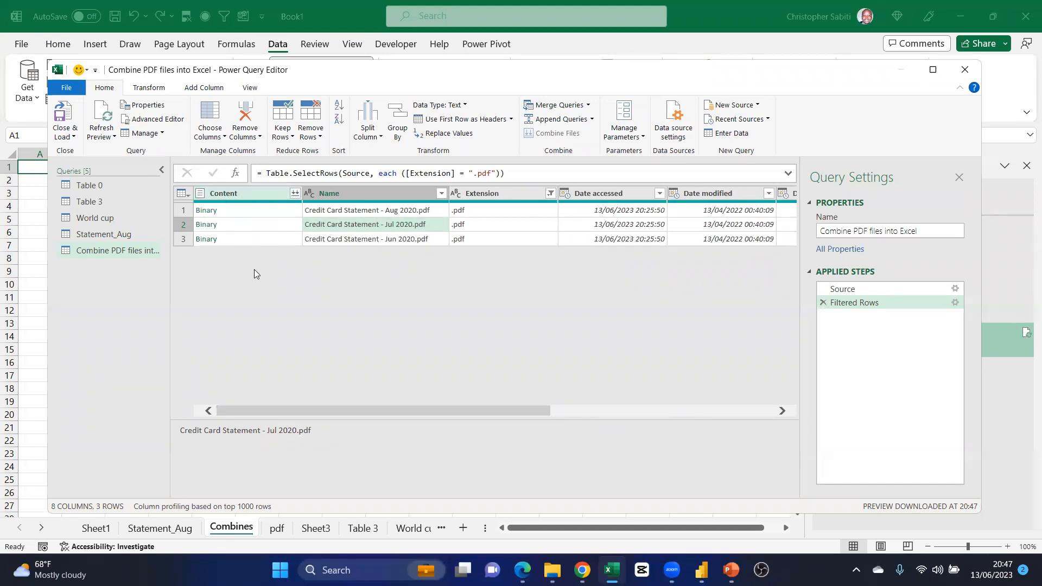
right_click(236, 196)
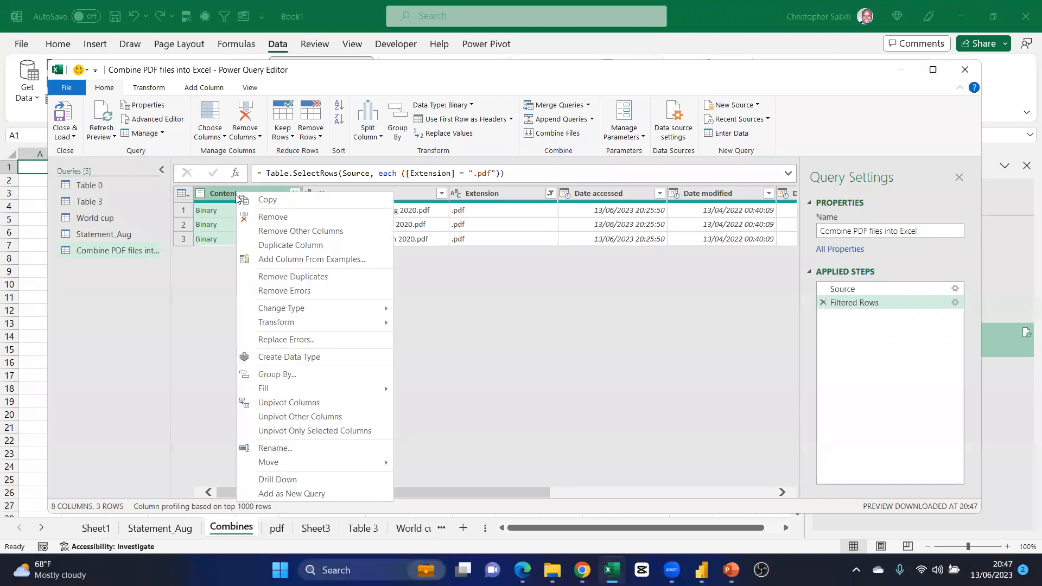
click(282, 234)
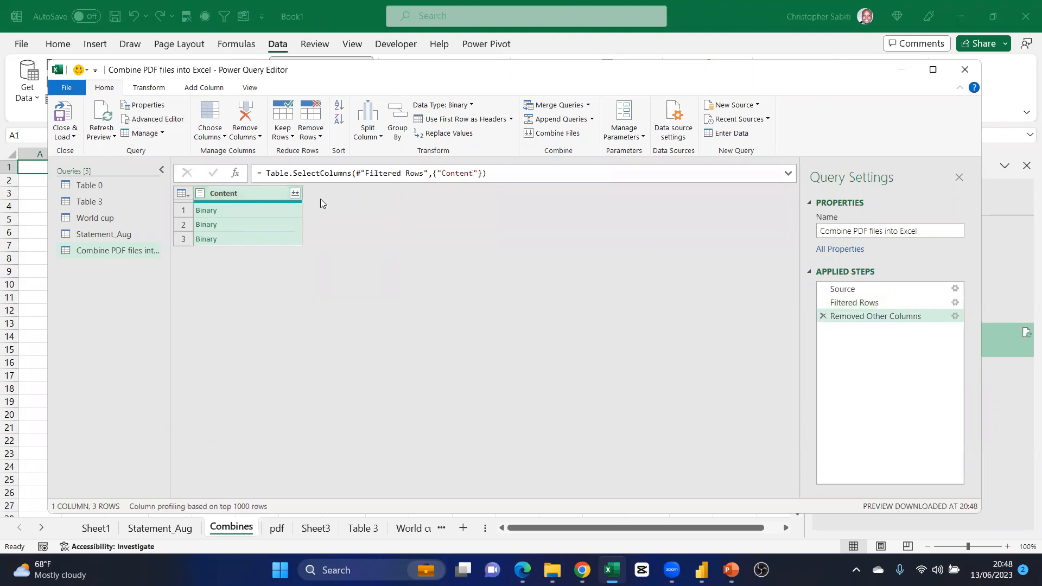
click(887, 303)
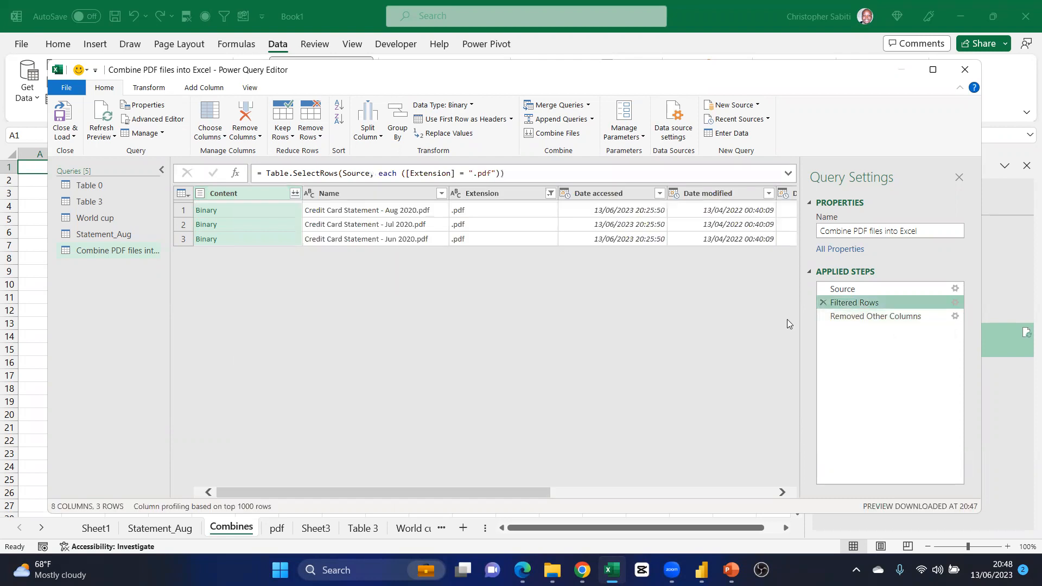
click(885, 316)
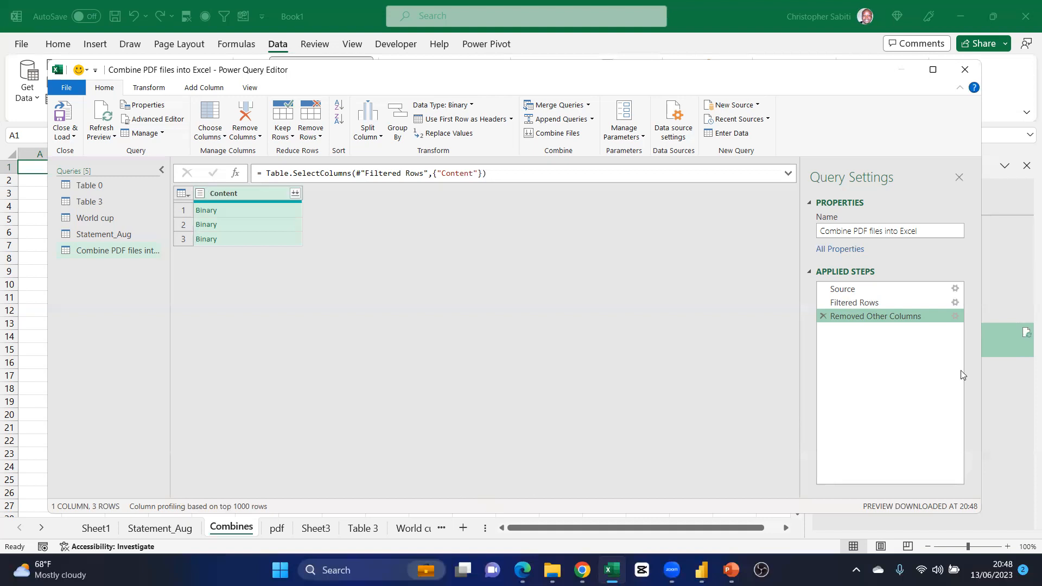
click(841, 229)
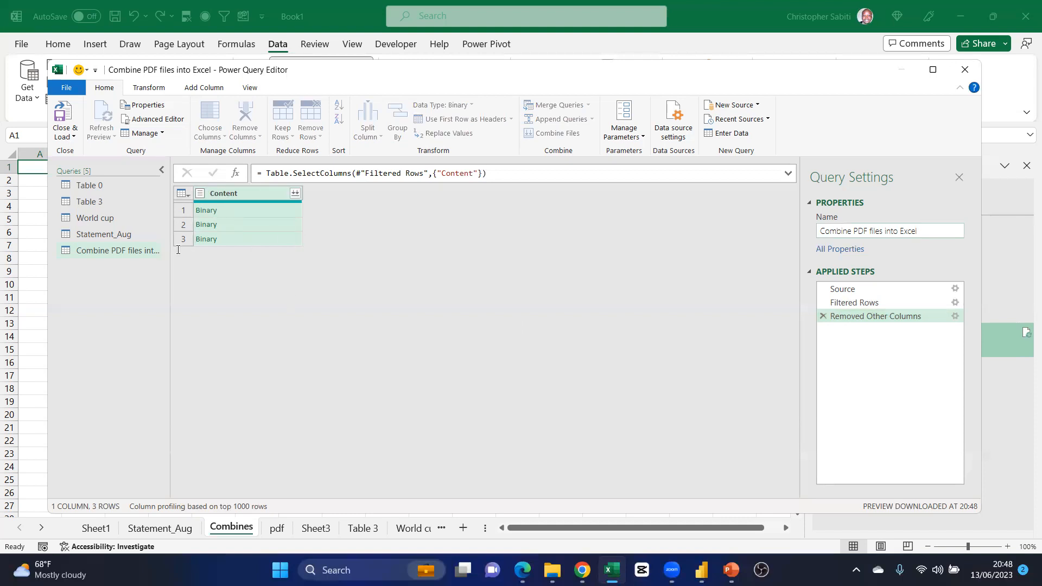
Combine the binary files using Table004 (Page 1-3) with the first file as sample, and look over the combined columns
click(295, 193)
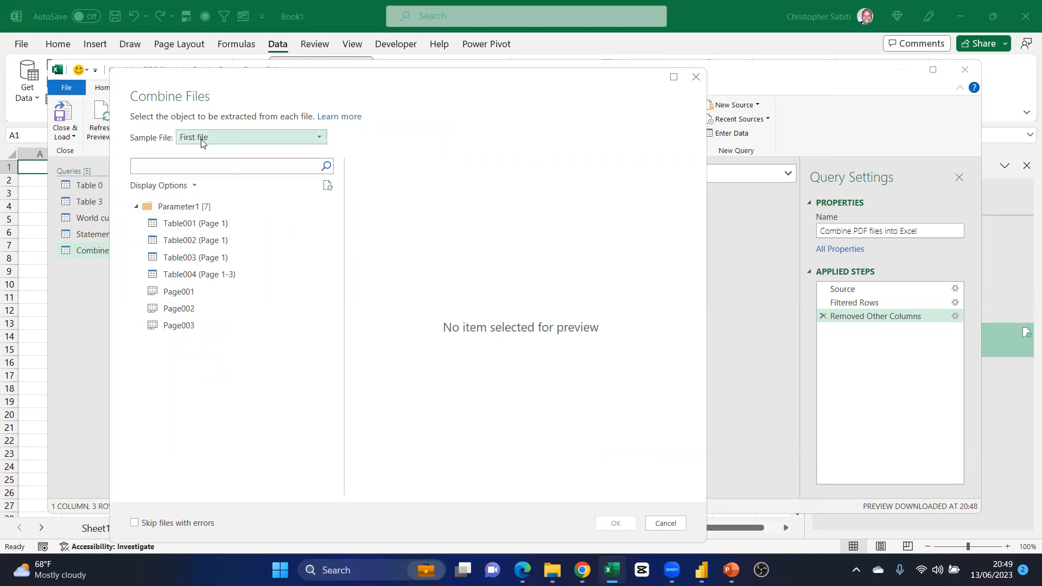
click(204, 272)
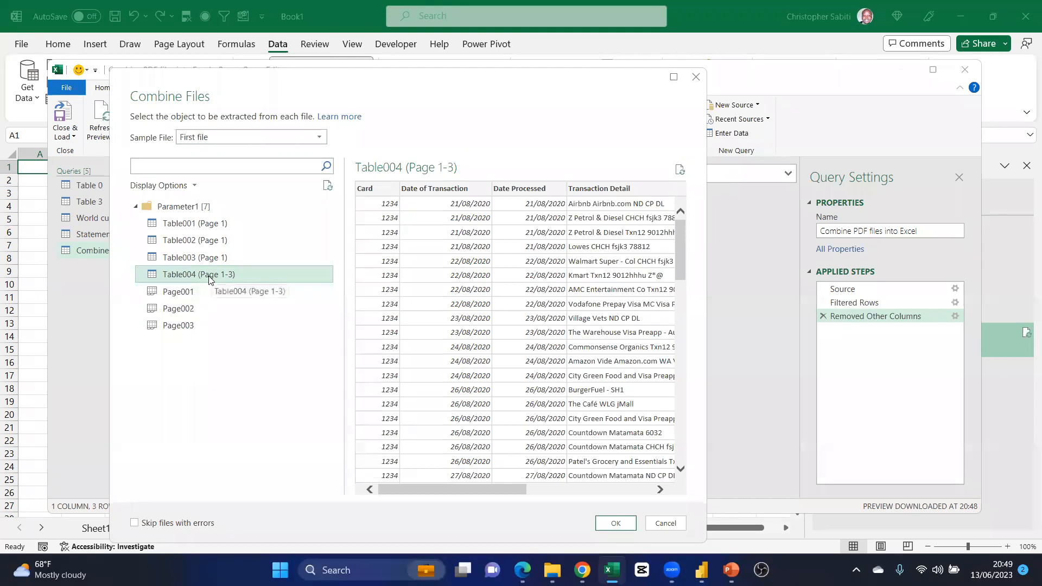
click(608, 524)
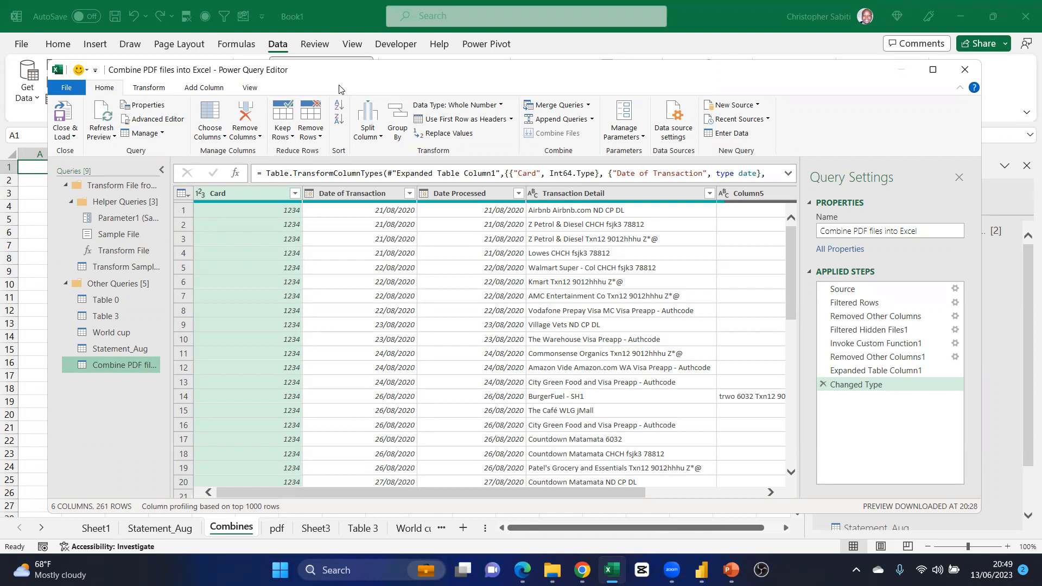
drag(339, 88, 344, 64)
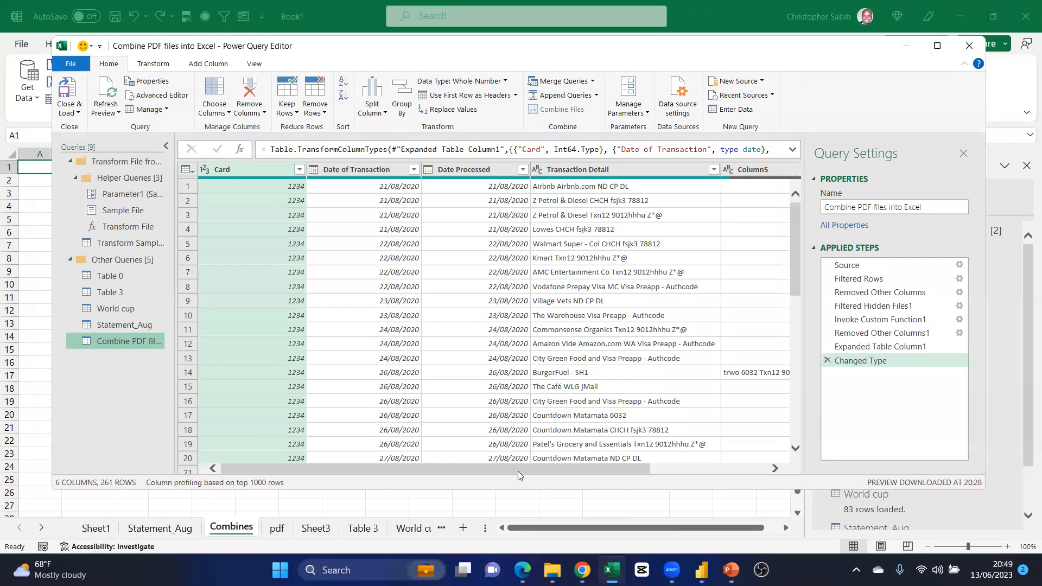
scroll(578, 458, right, 3)
scroll(448, 484, left, 3)
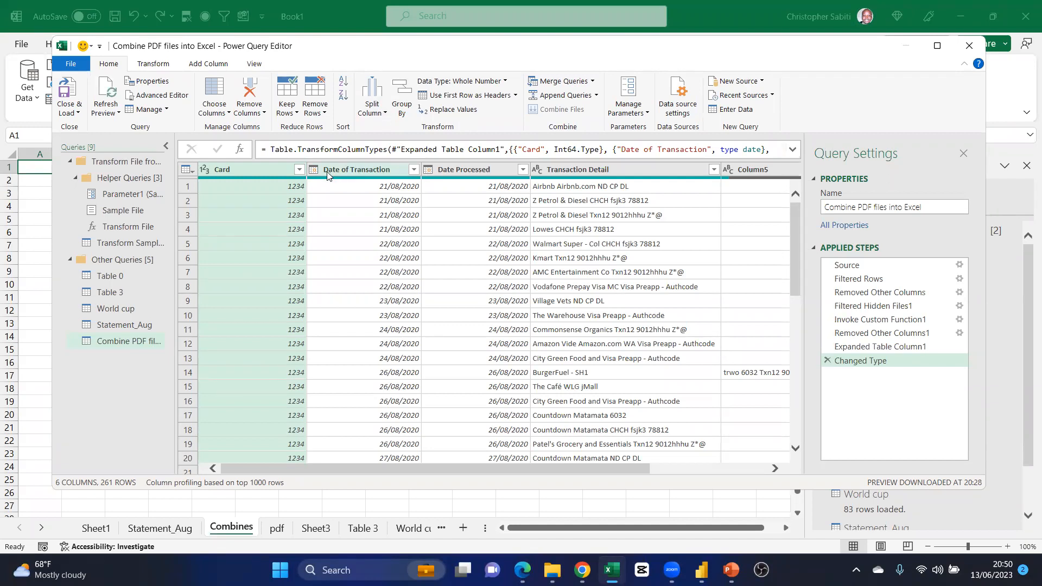
Merge Column5 and Transaction Detail, selected in that order, into one column with a space as separator
drag(529, 468, 669, 459)
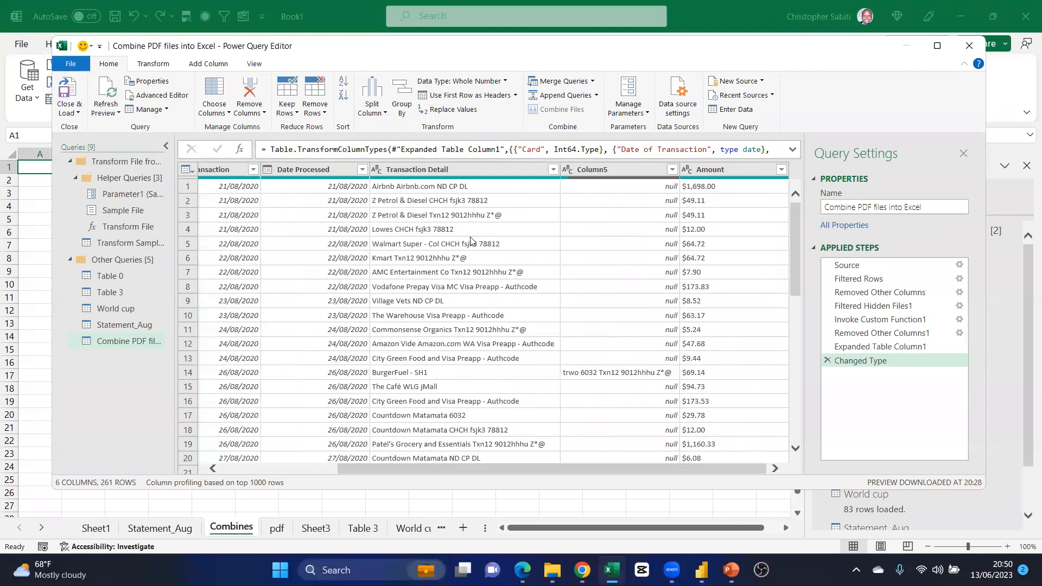
click(619, 169)
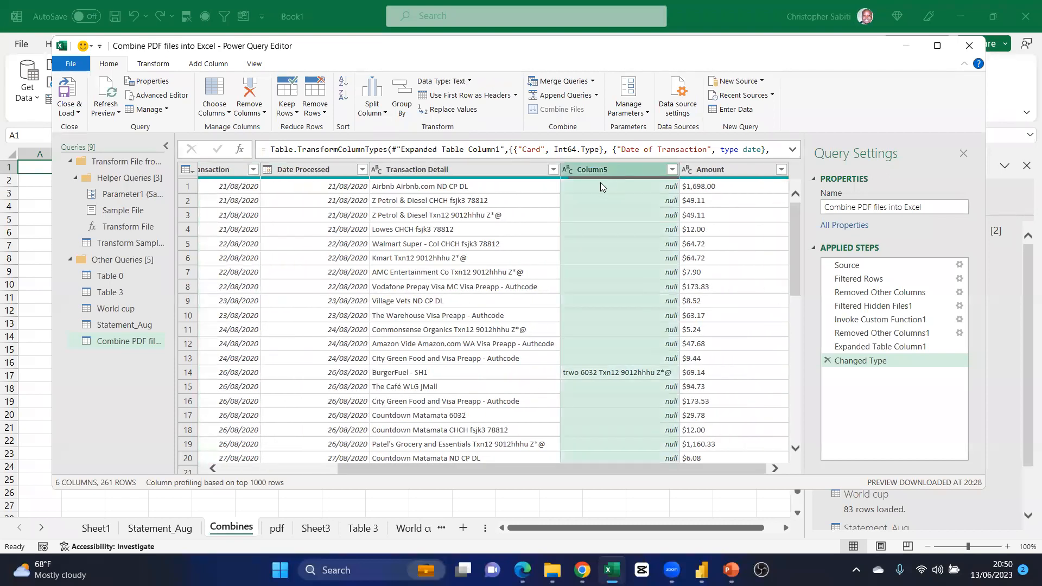
ctrl+click(467, 167)
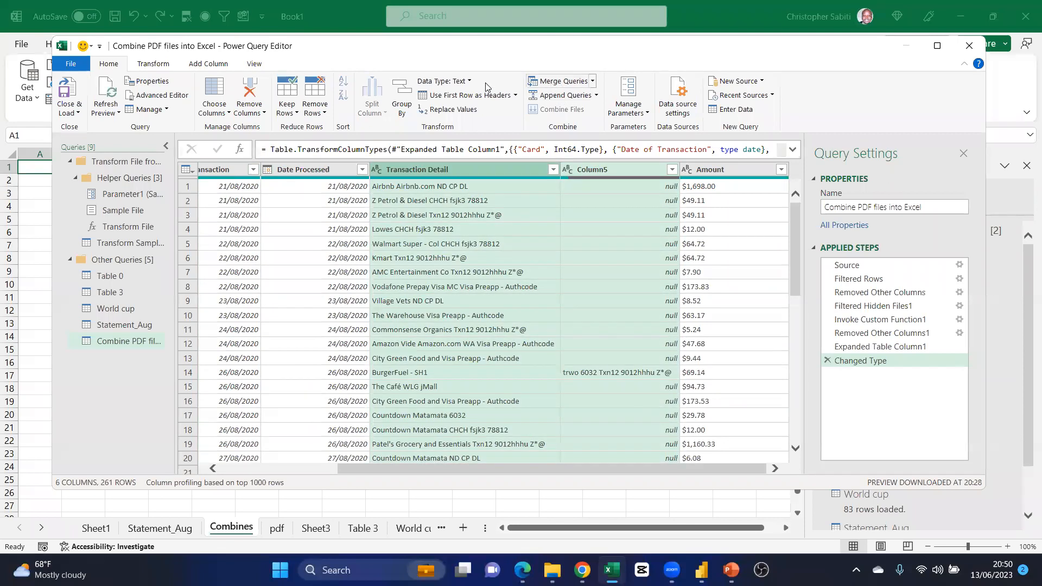
click(163, 64)
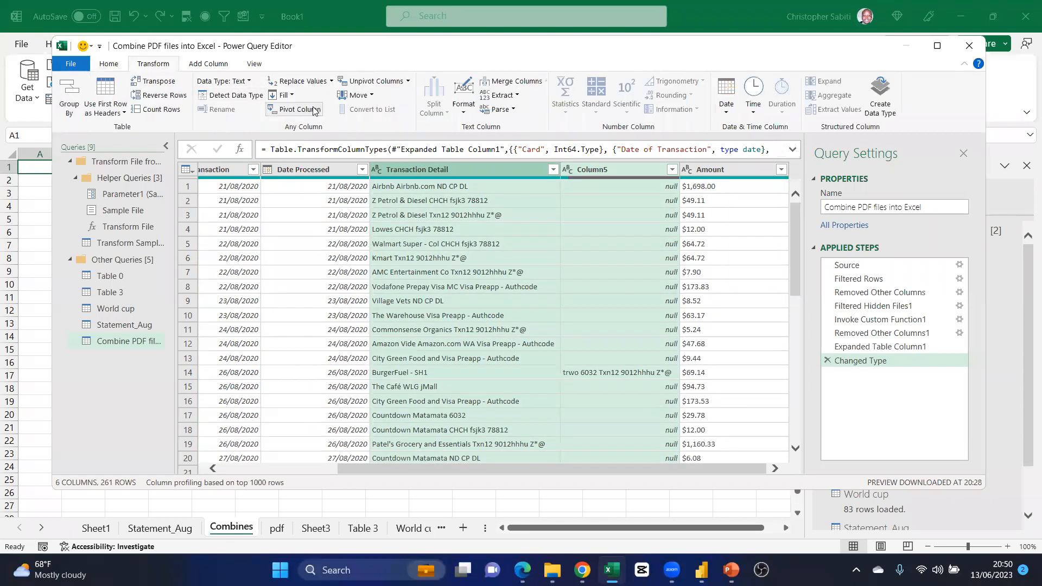
click(510, 83)
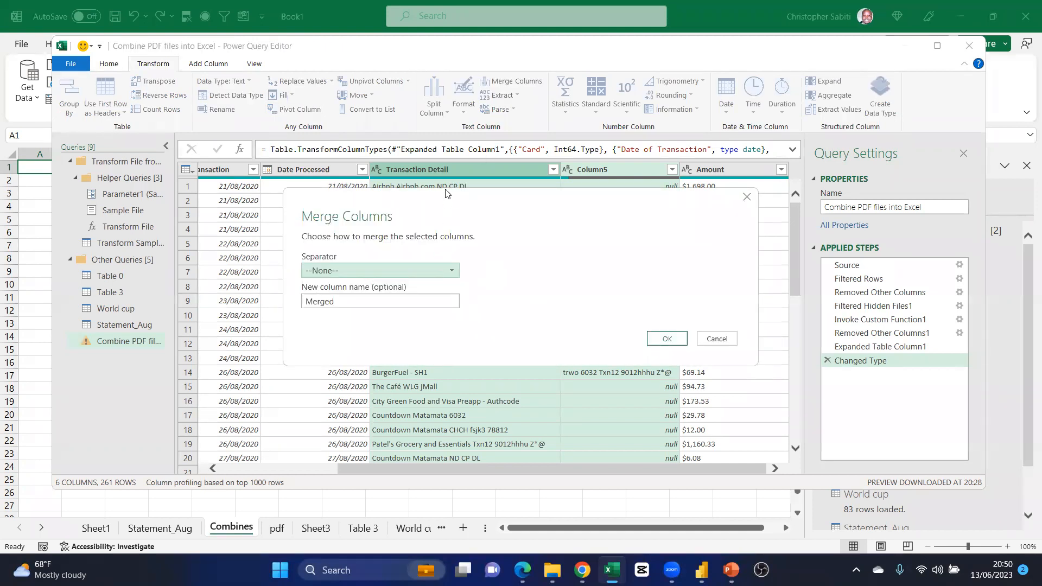
click(341, 242)
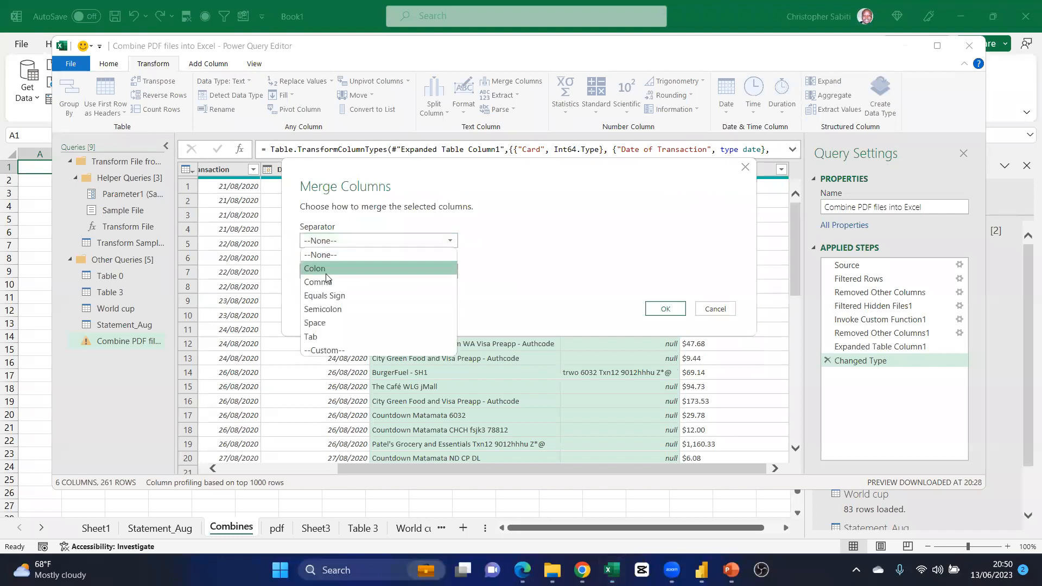
click(403, 323)
click(665, 309)
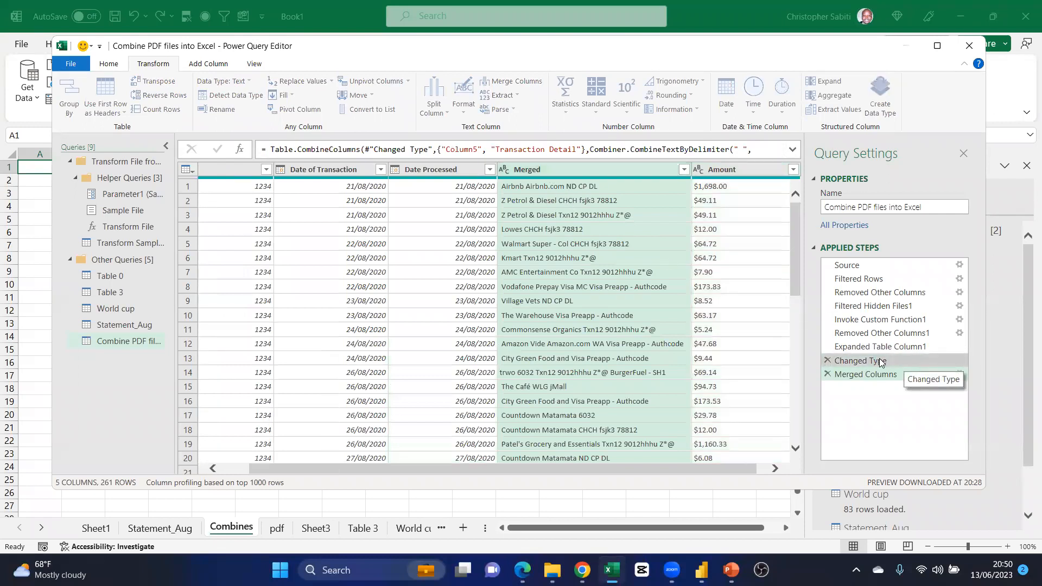
Rename the Merged column as Transaction Detail, copying the original column name from the Changed Type step
click(881, 362)
double_click(587, 170)
key(ctrl+c)
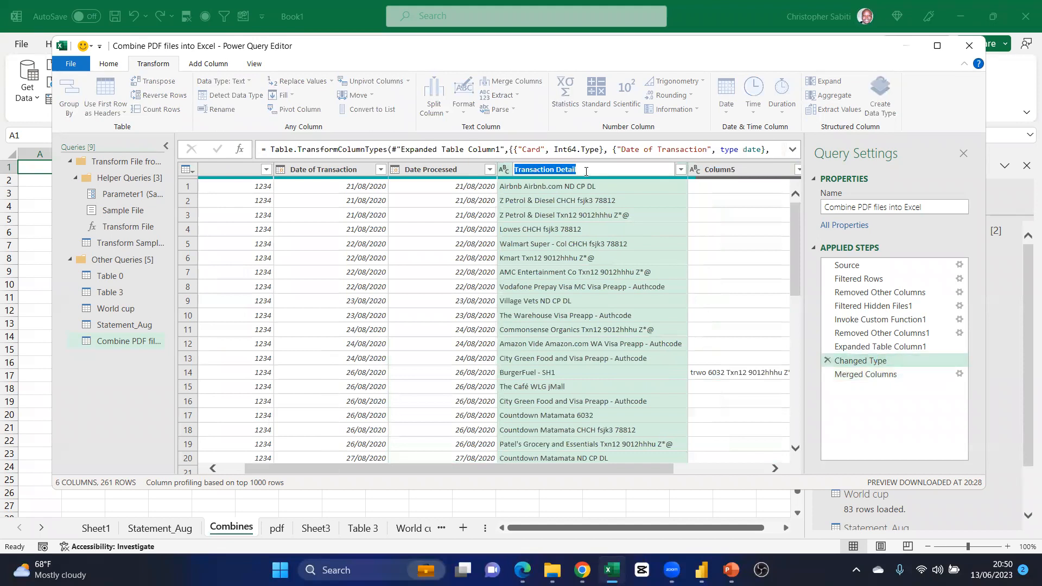
key(Escape)
click(880, 378)
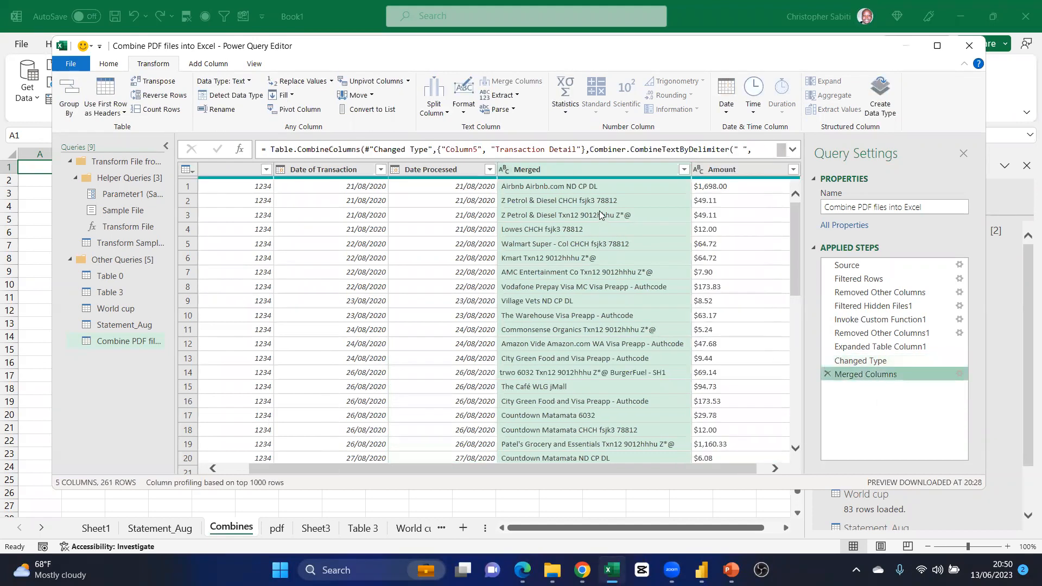
double_click(546, 169)
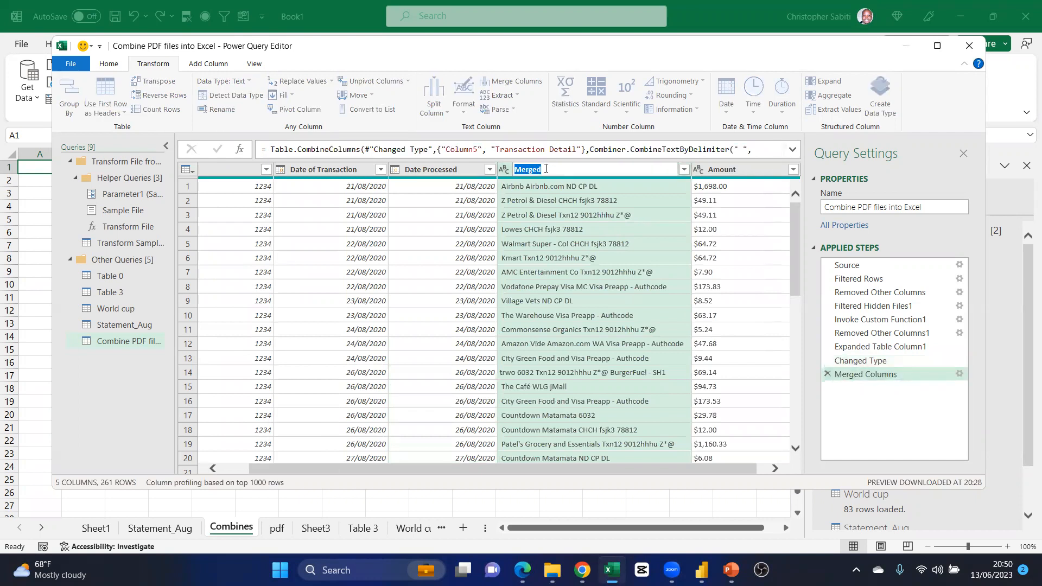
key(ctrl+v)
key(Return)
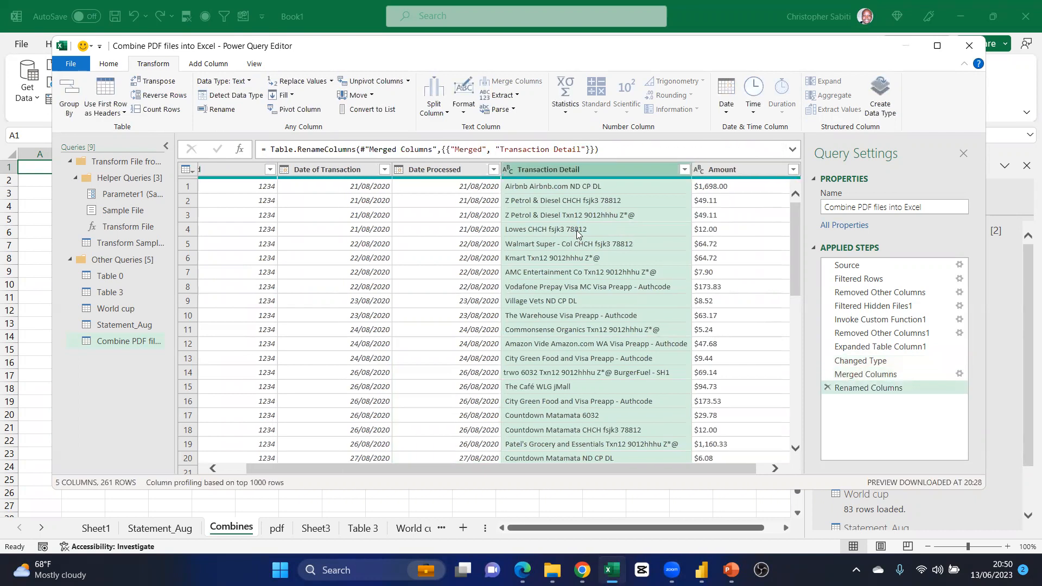
Strip the $ sign from all values in the Amount column by replacing it with nothing
drag(679, 468, 730, 475)
drag(357, 472, 293, 469)
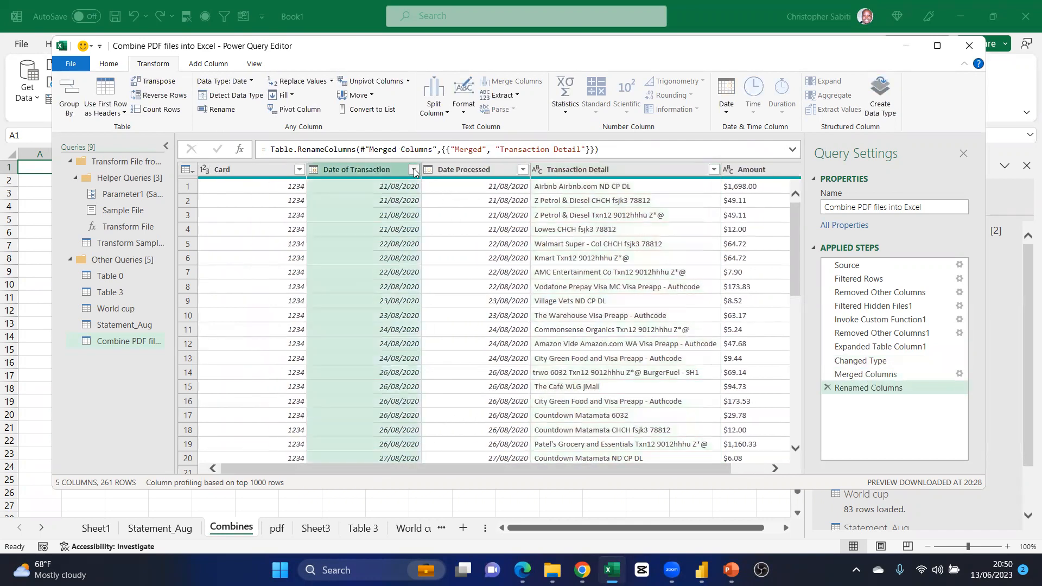
click(414, 172)
click(451, 228)
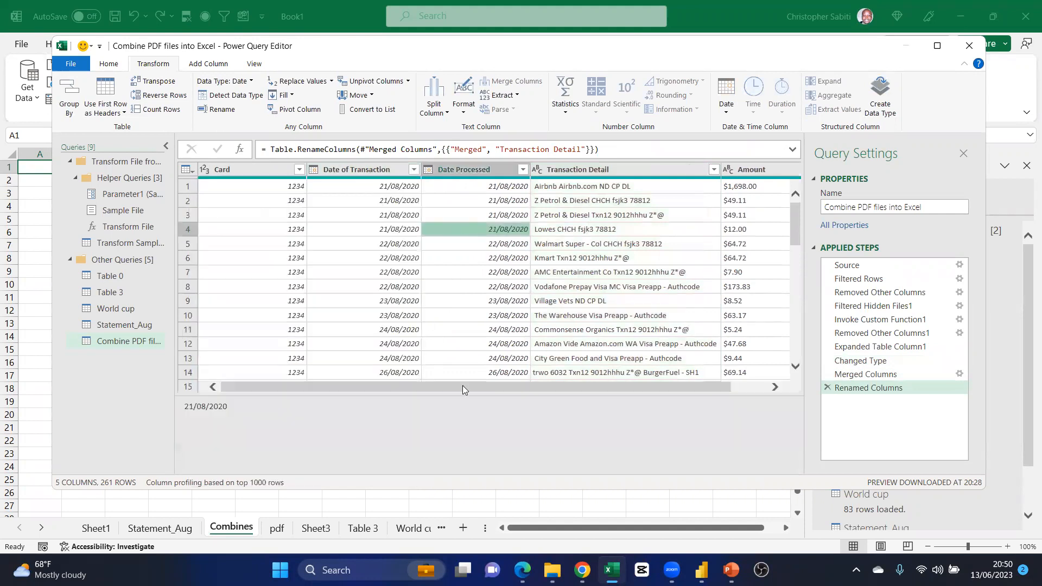
drag(464, 385, 566, 396)
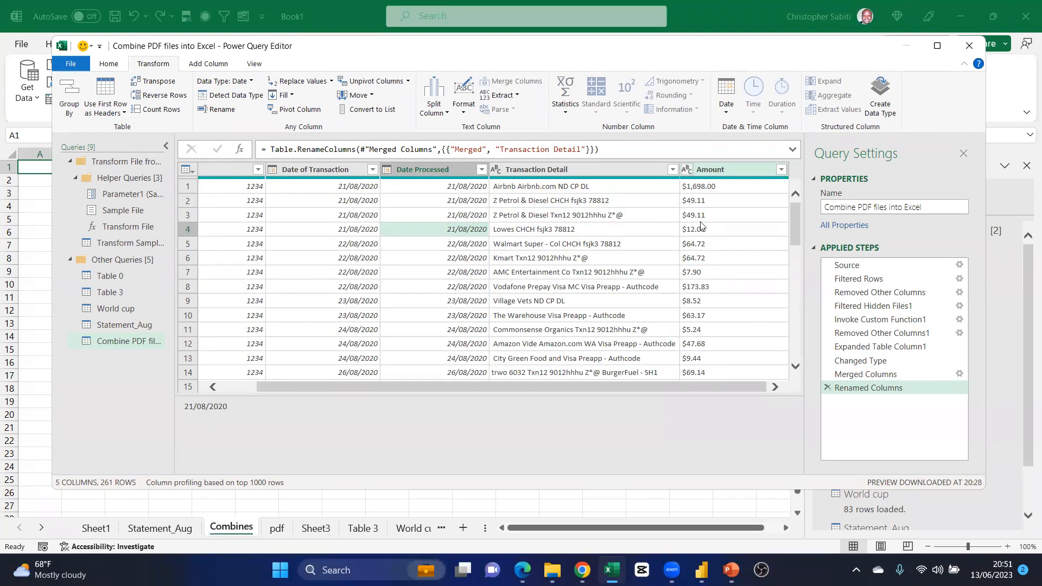
click(704, 170)
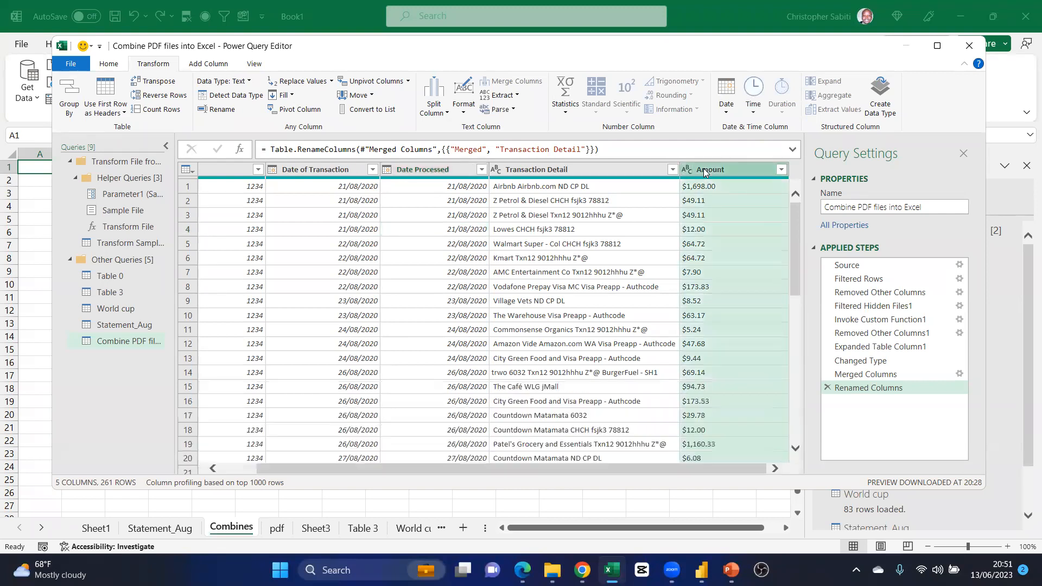
click(304, 83)
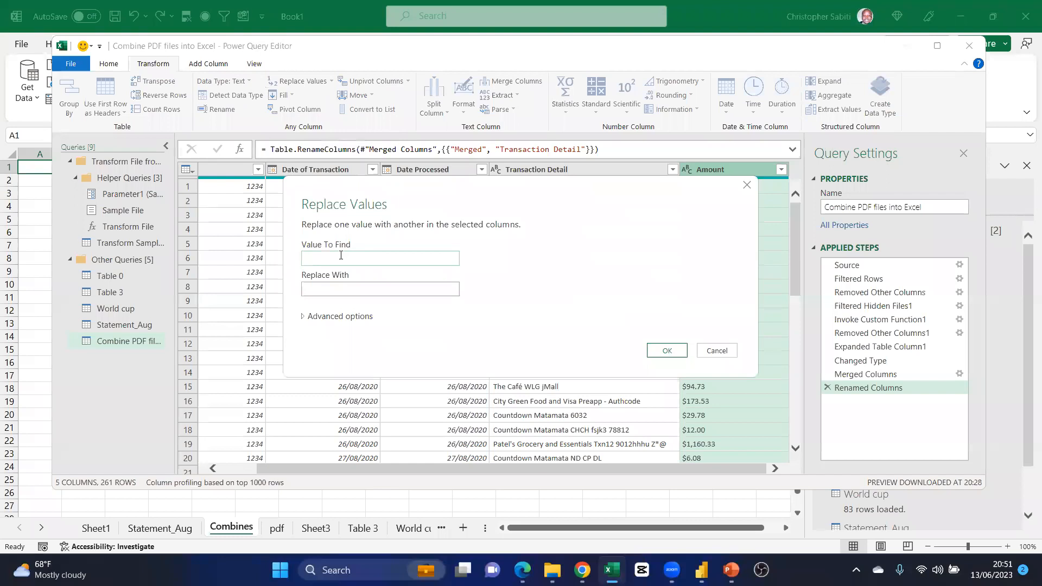
text($)
click(667, 350)
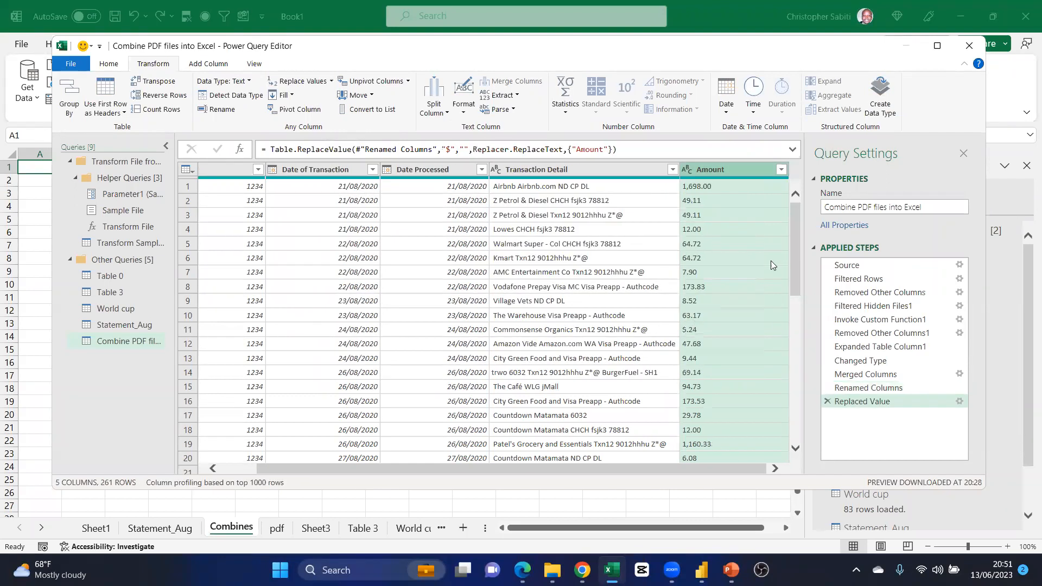
Change the Amount column's data type to Currency and look through the converted rows
click(687, 169)
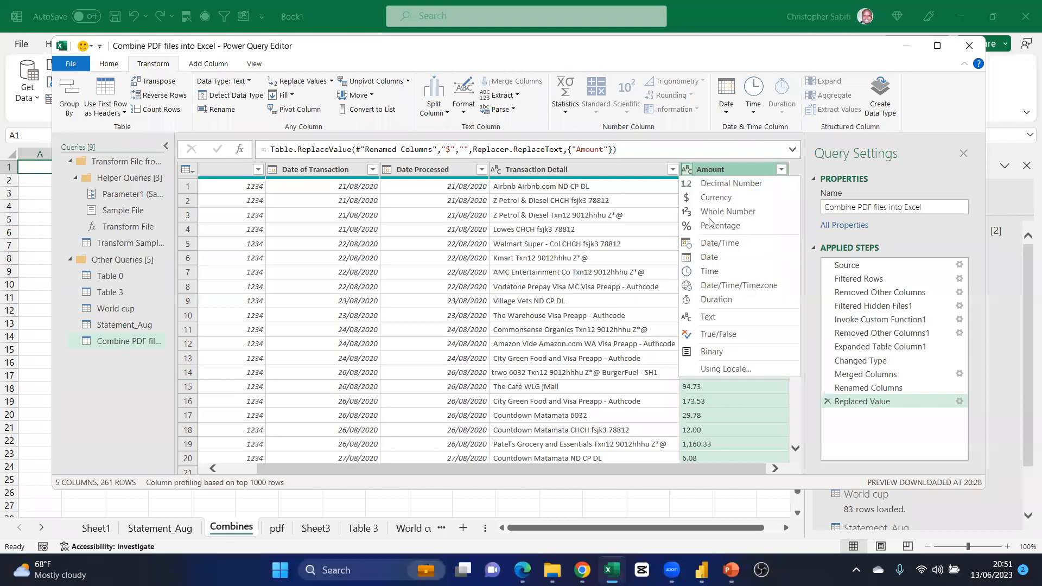
click(716, 206)
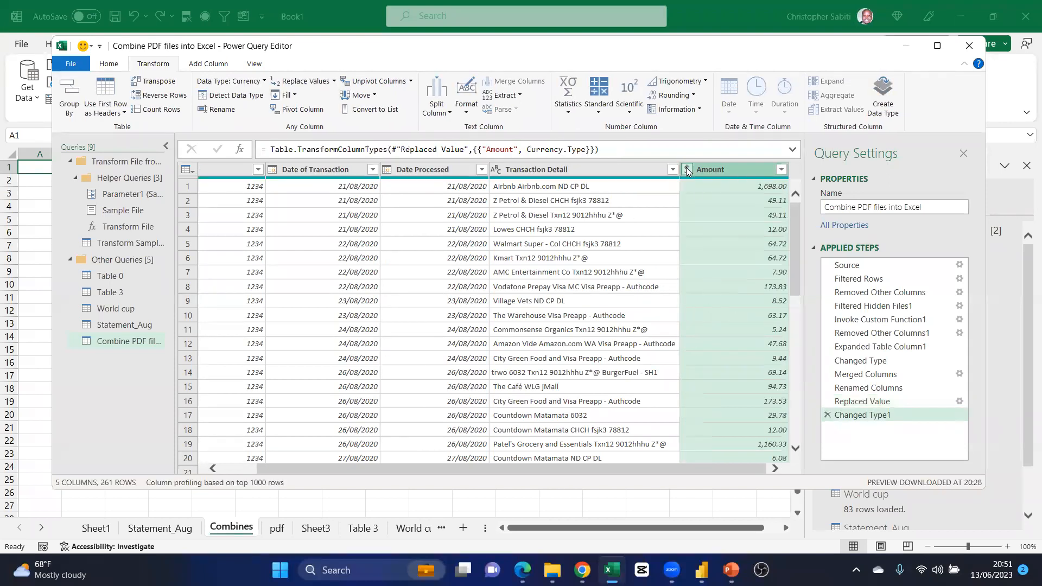
scroll(641, 303, down, 5)
scroll(641, 303, up, 5)
Add a new column with the name of the month taken from Date of Transaction
click(339, 170)
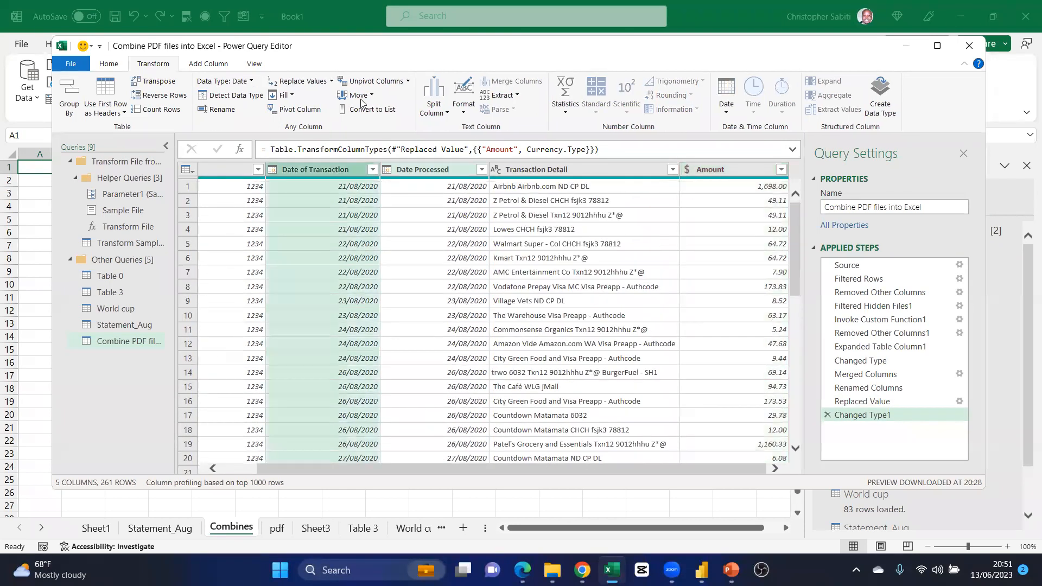
click(217, 69)
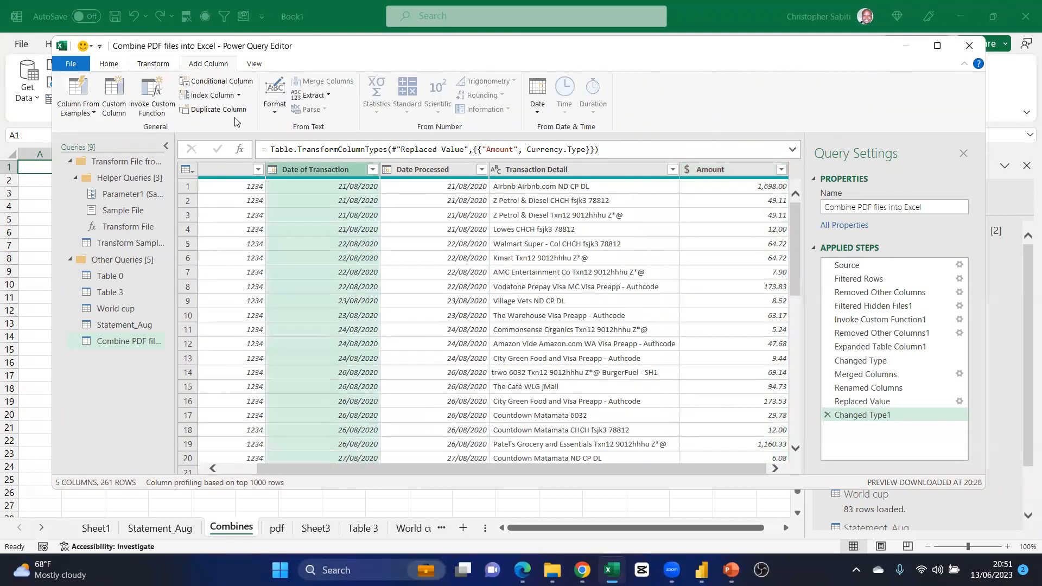
click(538, 108)
mouse_move(576, 194)
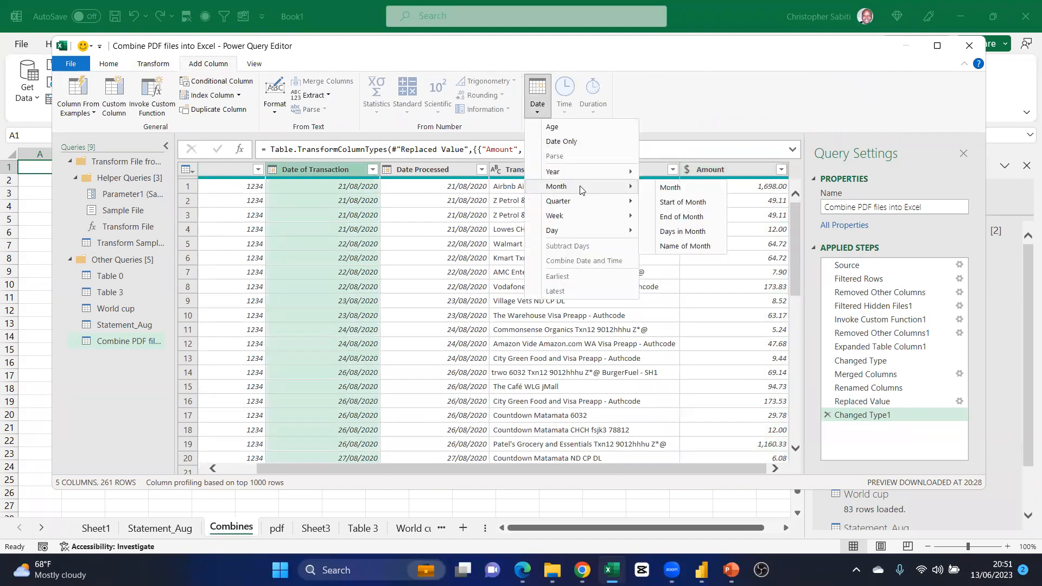
click(685, 246)
Add a new column with the name of the day taken from Date of Transaction
click(538, 110)
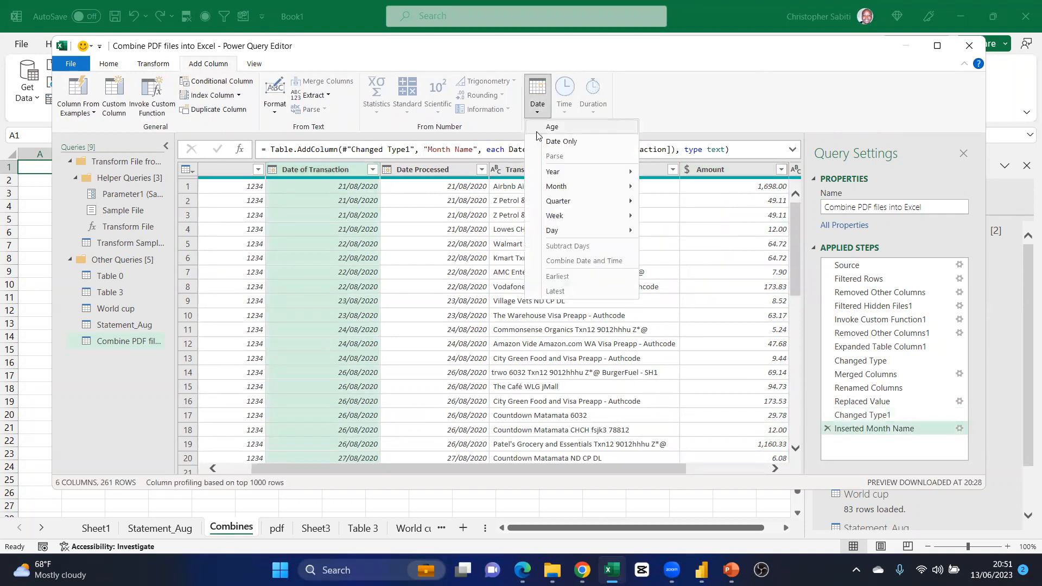
mouse_move(596, 224)
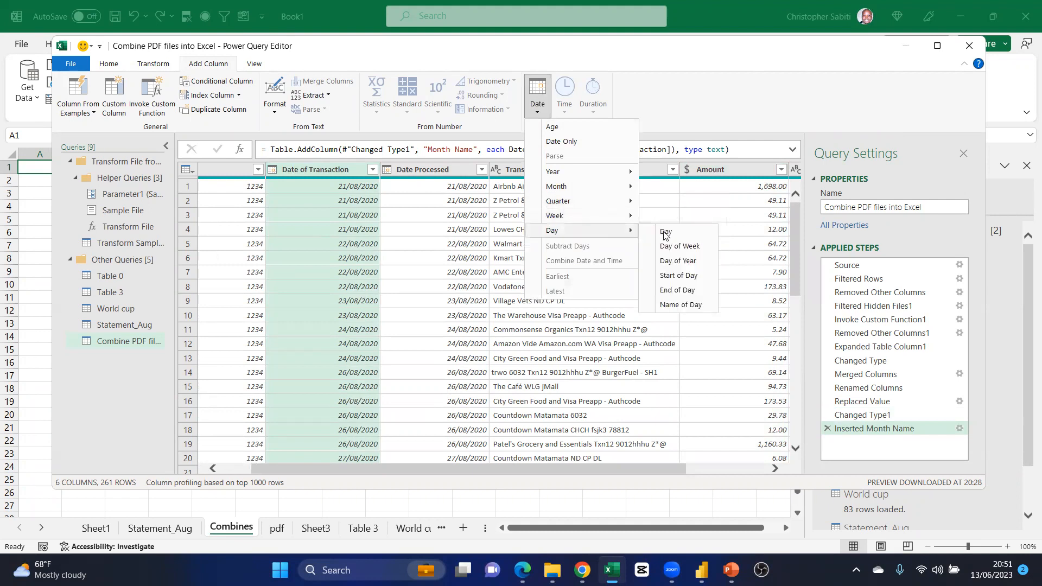
click(686, 304)
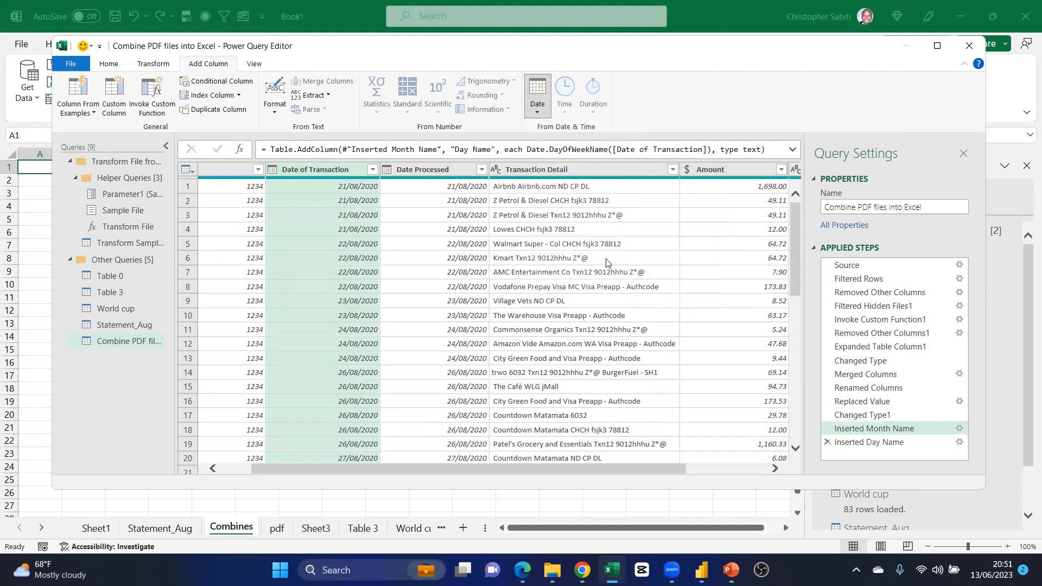
click(539, 109)
mouse_move(606, 205)
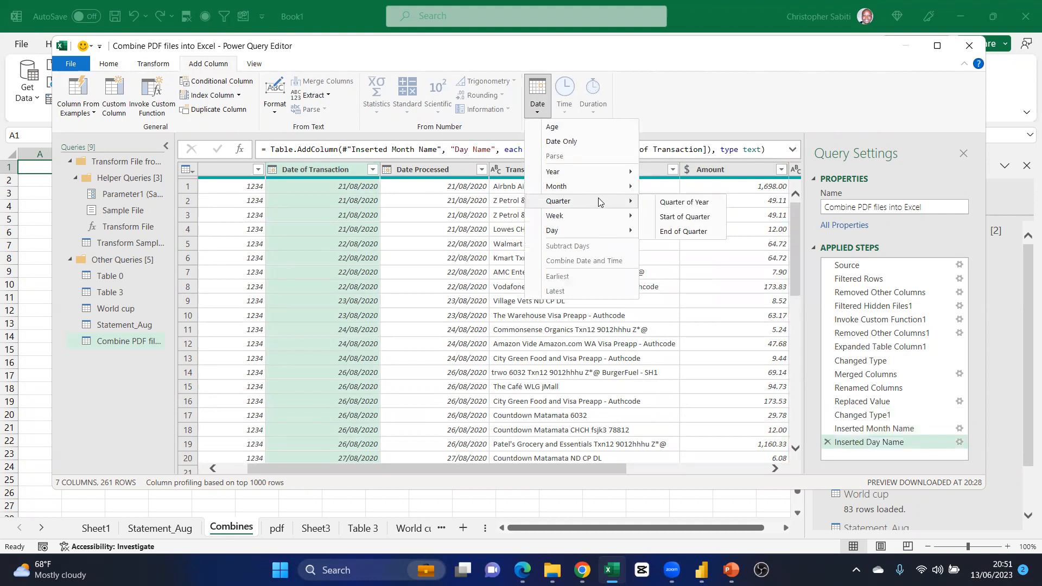
click(500, 322)
Check the added Month Name and Day Name columns and the months available in the Month Name filter
drag(562, 471, 767, 448)
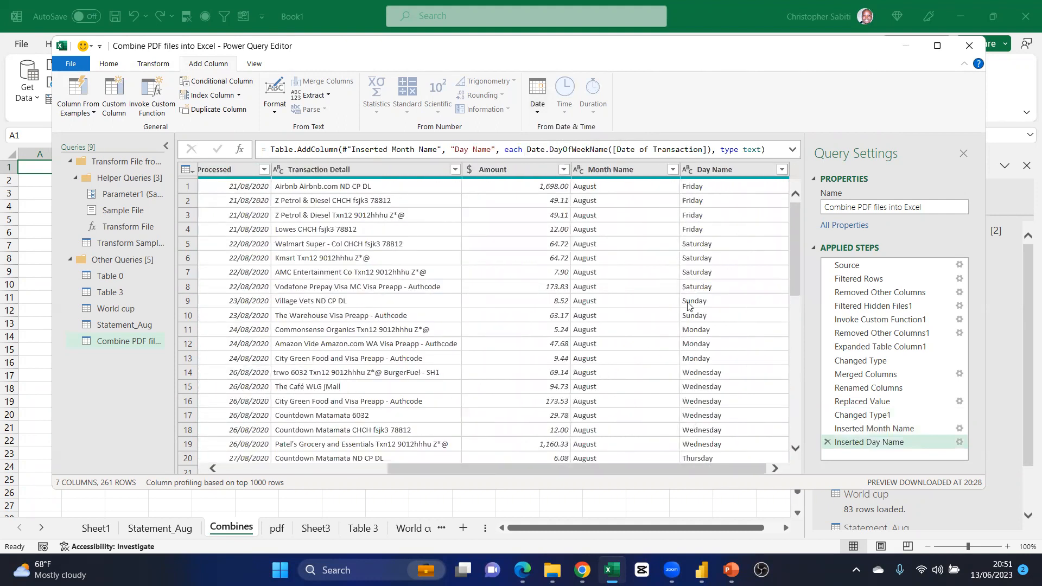
click(673, 171)
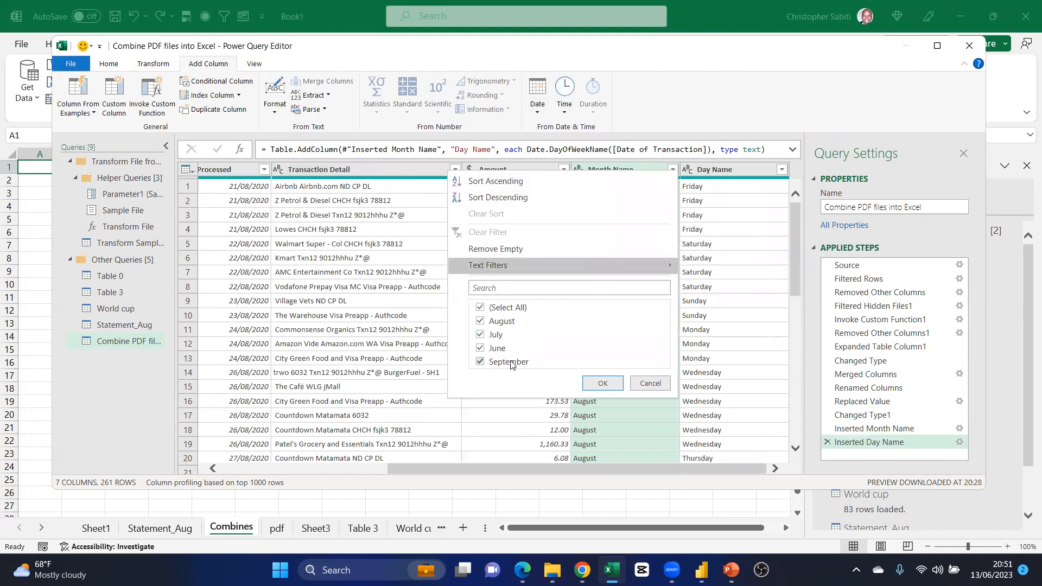
click(697, 191)
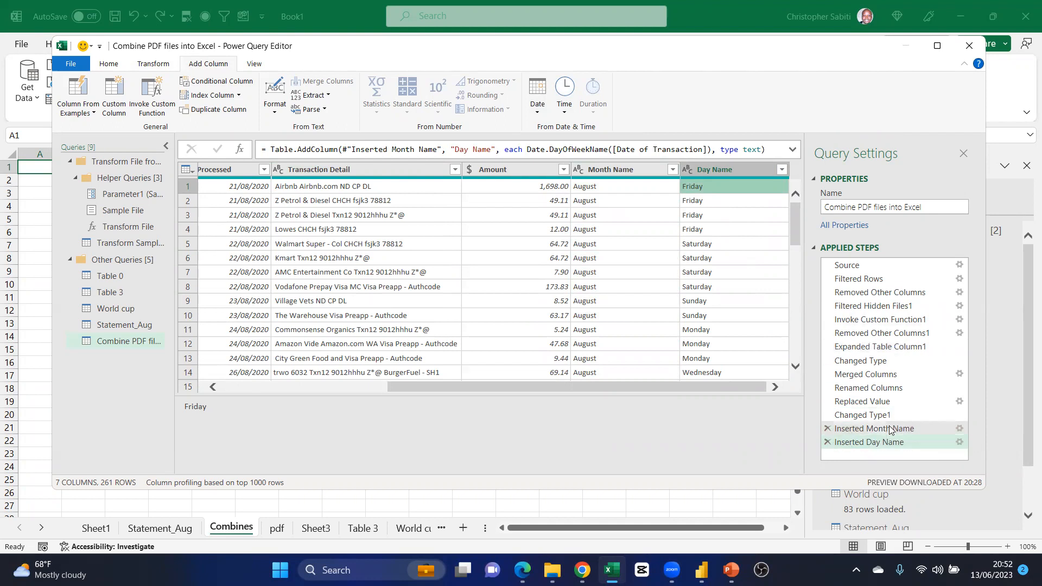
Review the query's applied steps from Filtered Hidden Files1 to Renamed Columns, including the options for deleting or moving a step
click(866, 374)
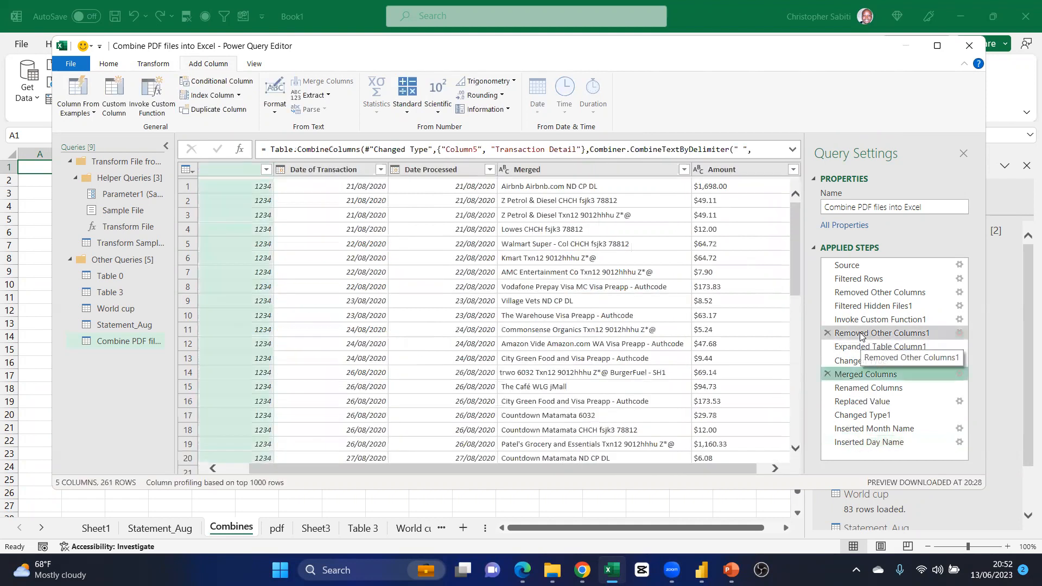
click(864, 333)
click(863, 307)
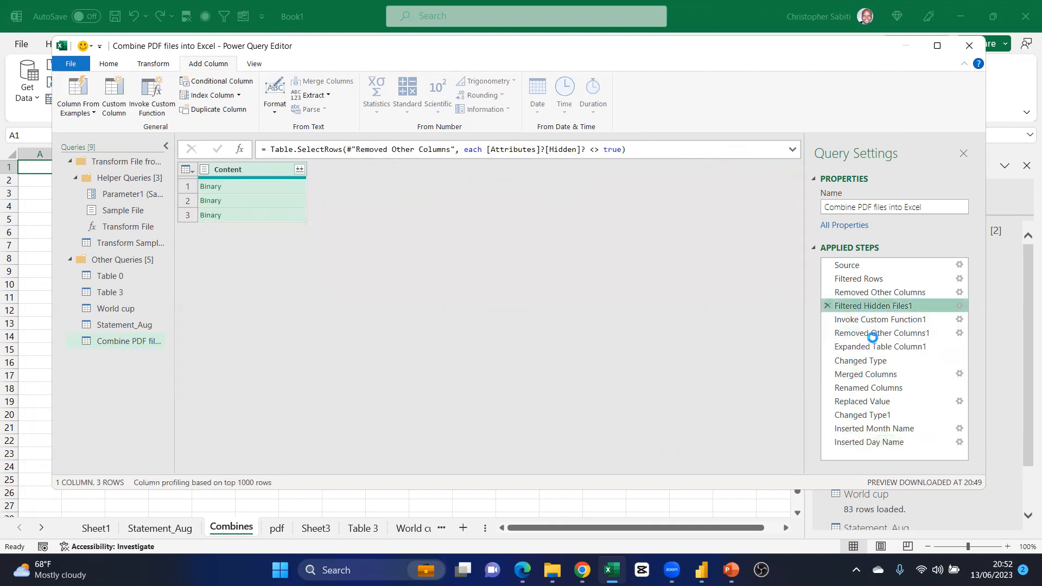
click(871, 334)
click(872, 361)
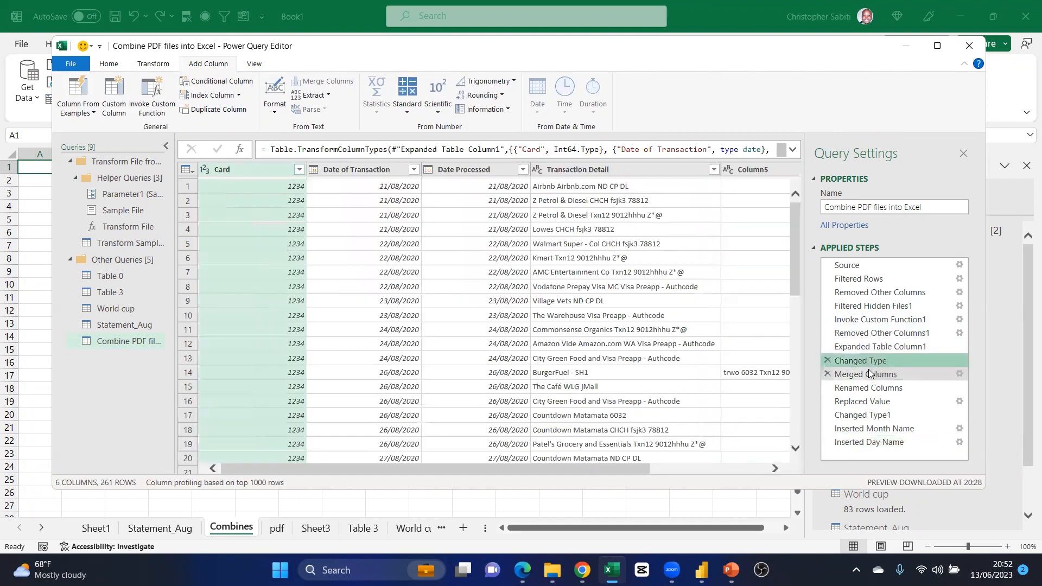
click(874, 375)
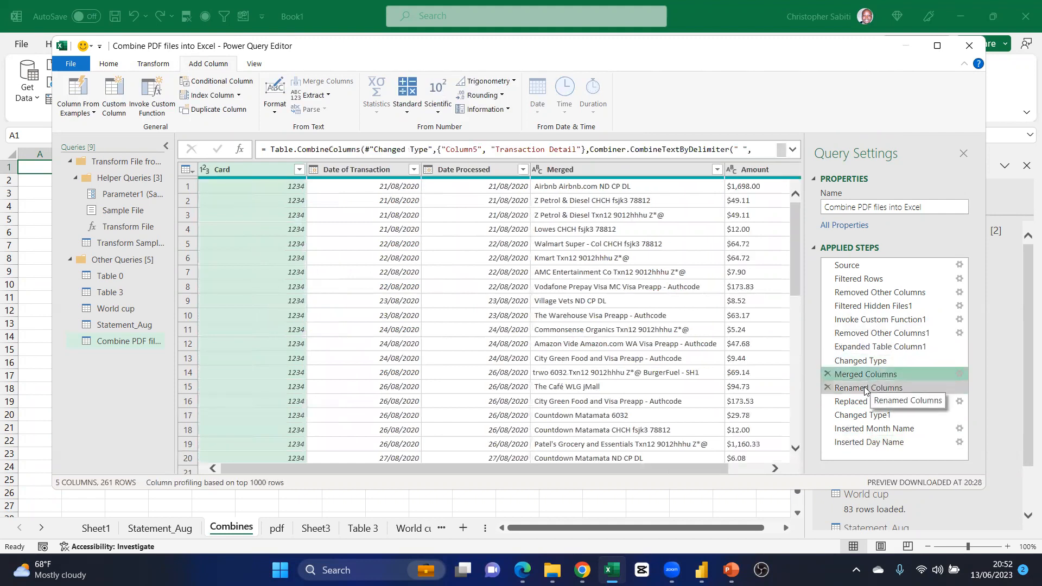
click(865, 389)
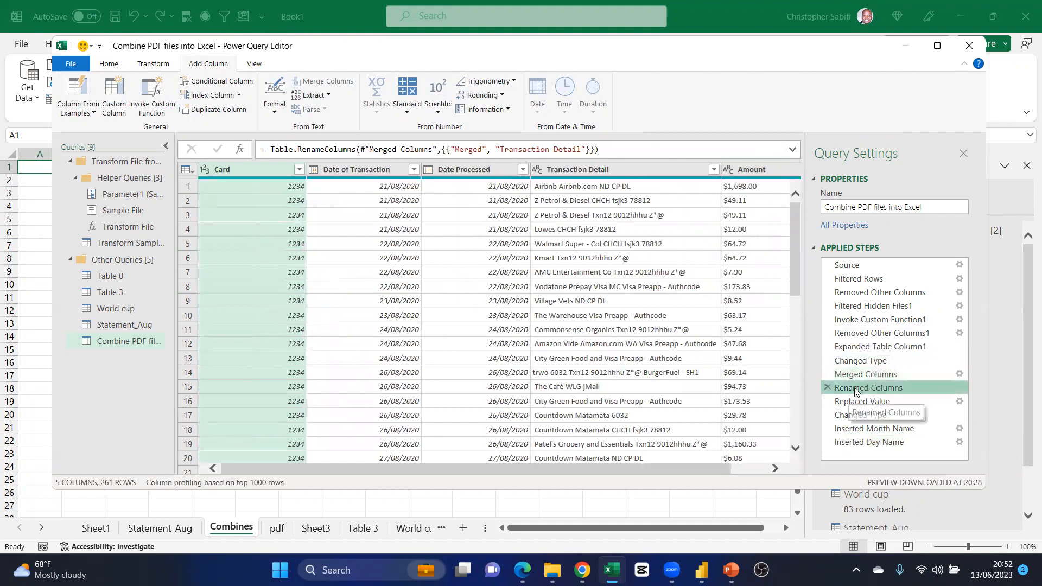
right_click(856, 390)
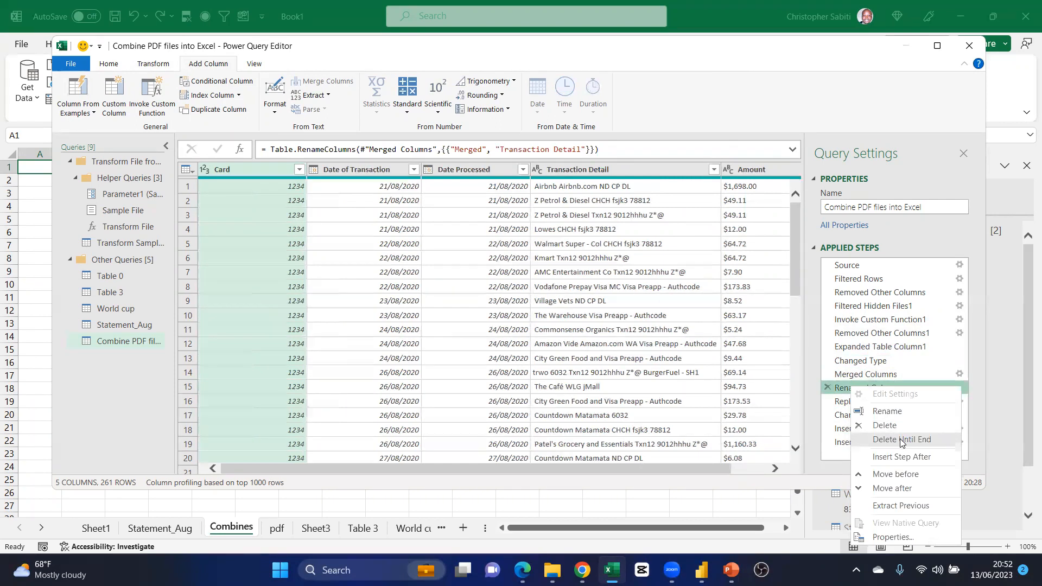
click(904, 348)
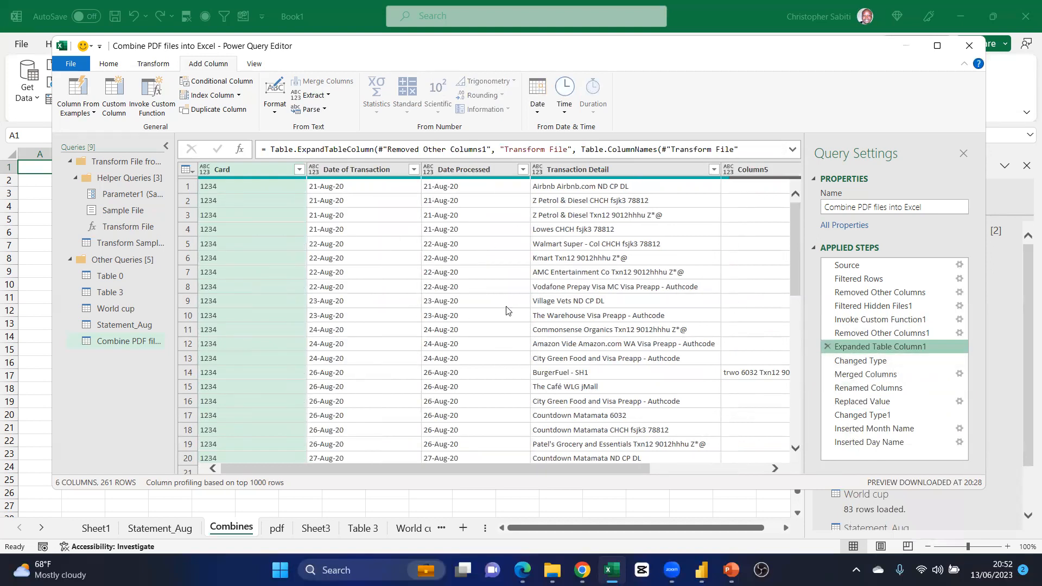
Close the query editor and load the Combine PDF files into Excel query as a table on a new worksheet
click(107, 65)
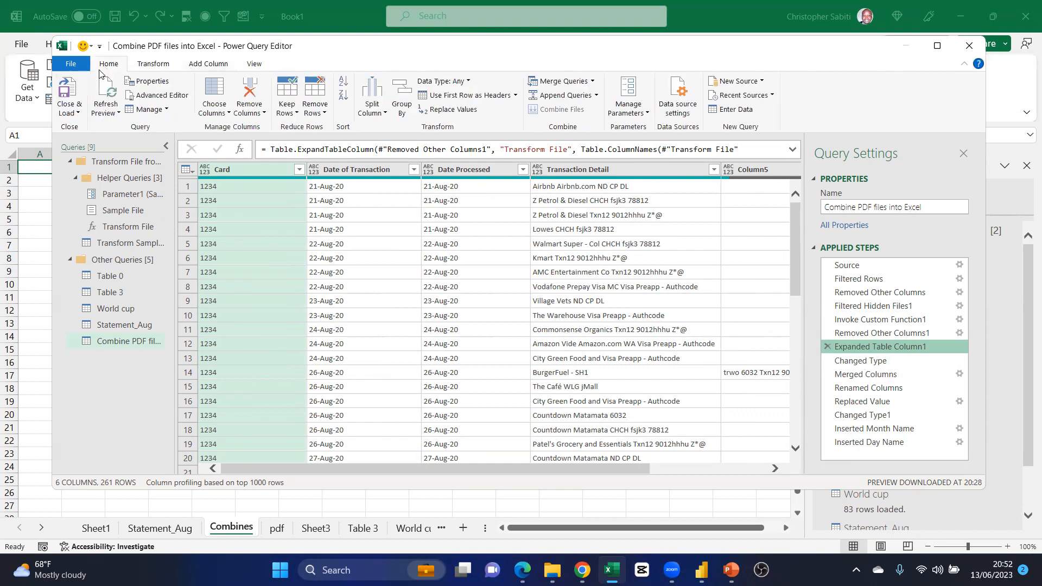
click(69, 111)
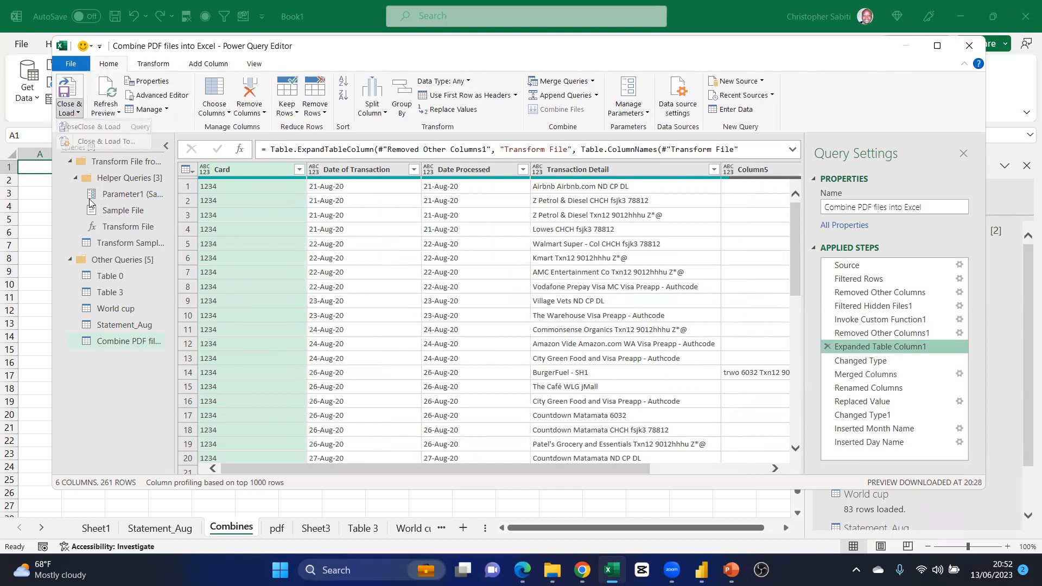
click(106, 141)
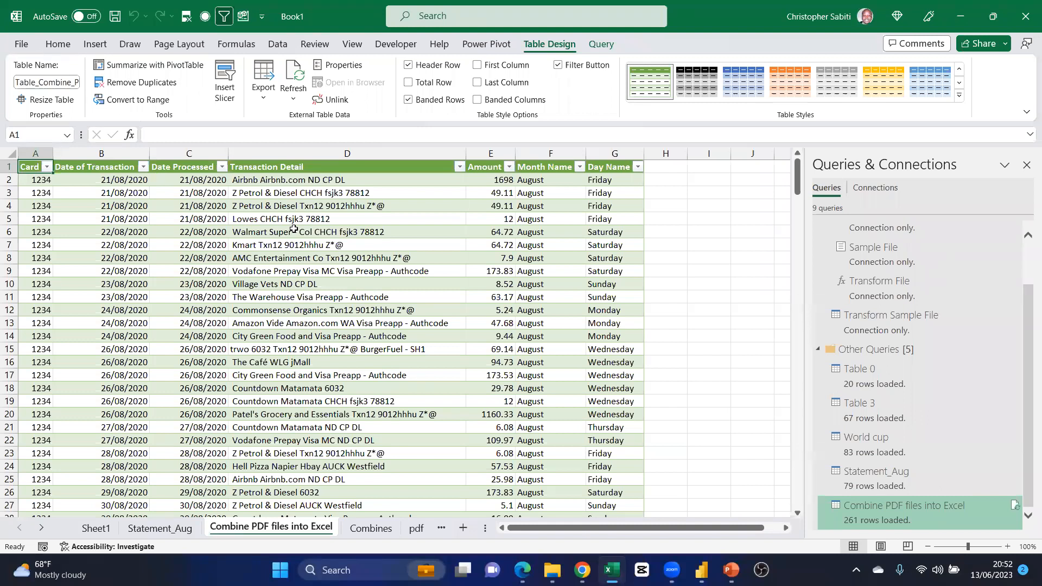
Check the loaded table's Month Name filter values and its last rows
click(252, 247)
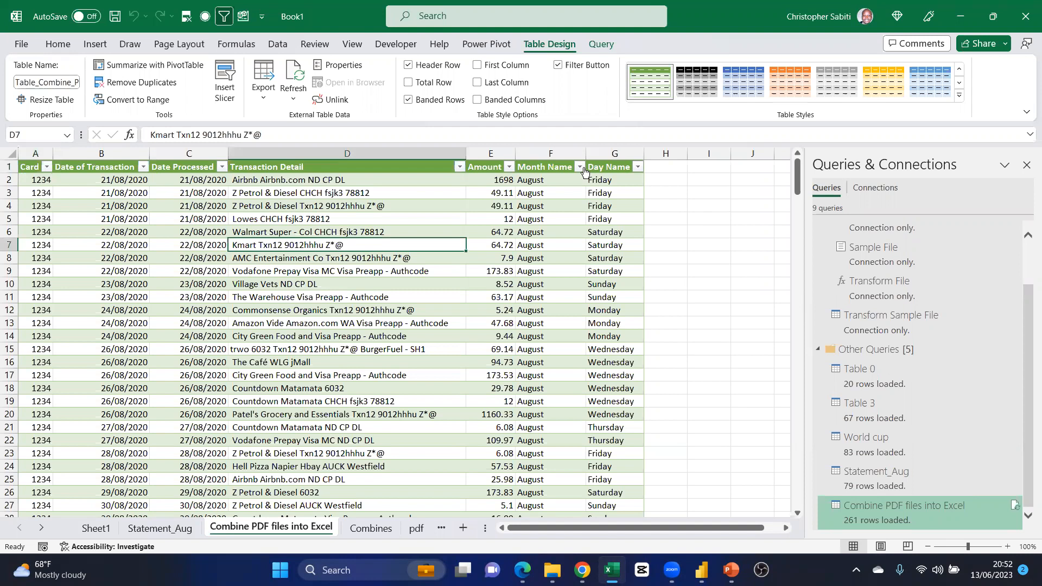
click(580, 167)
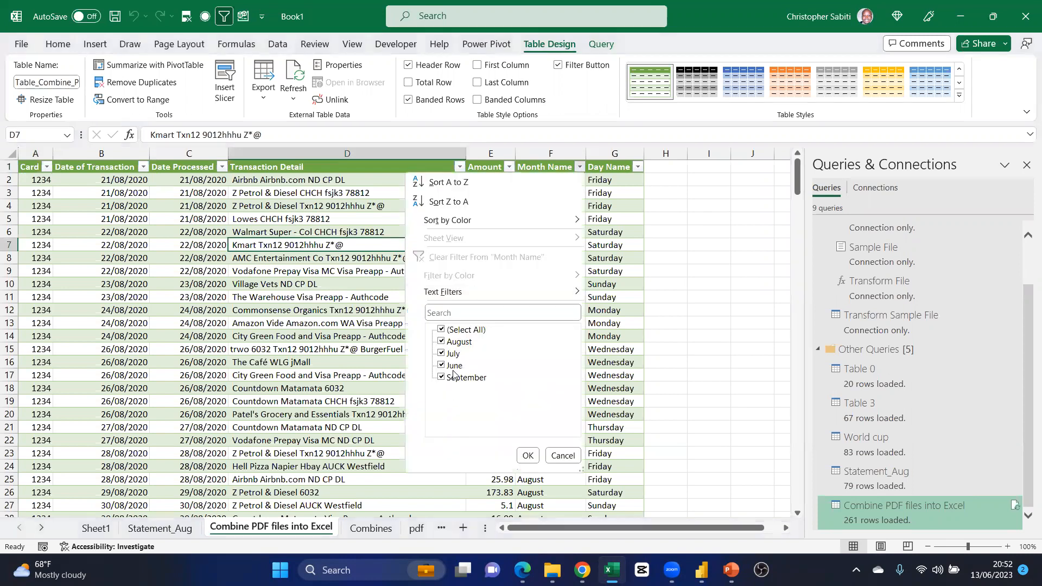
click(430, 309)
click(430, 308)
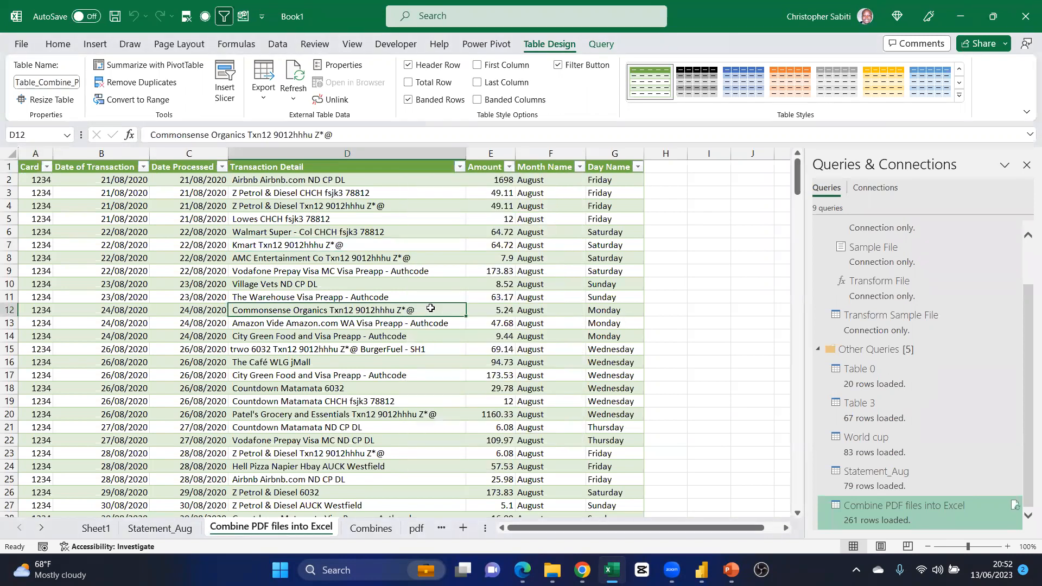
key(ctrl+Down)
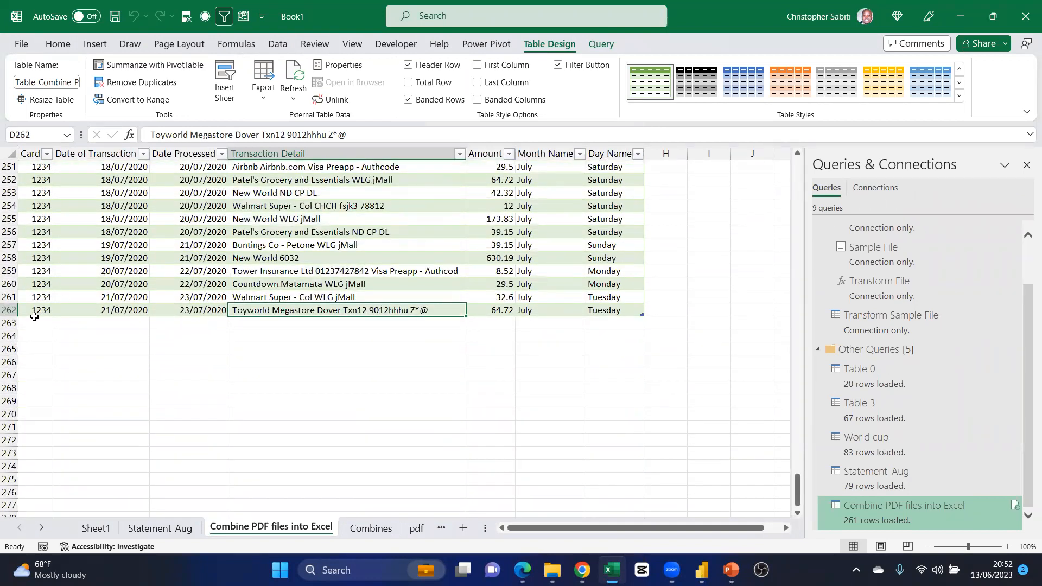
scroll(103, 353, up, 4)
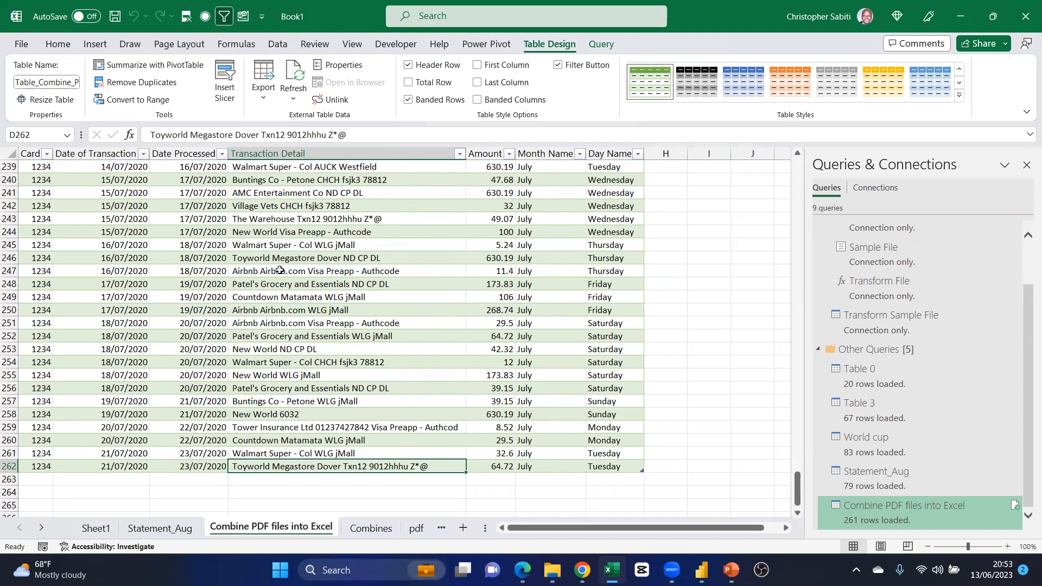
Examine the Transaction Detail entries of the loaded table from the last July rows back up to the first August rows
drag(297, 179, 311, 375)
click(316, 271)
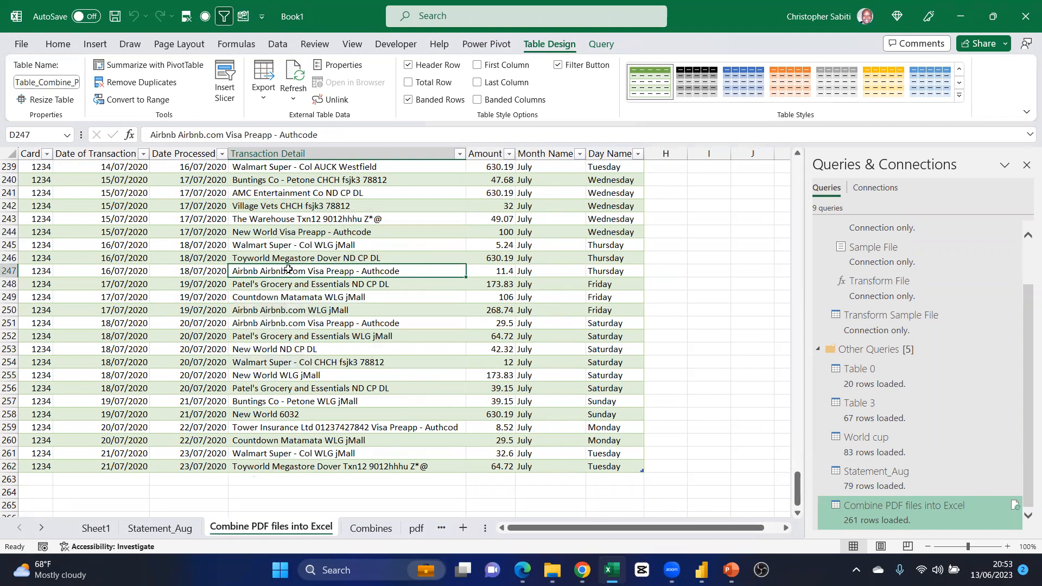
double_click(288, 271)
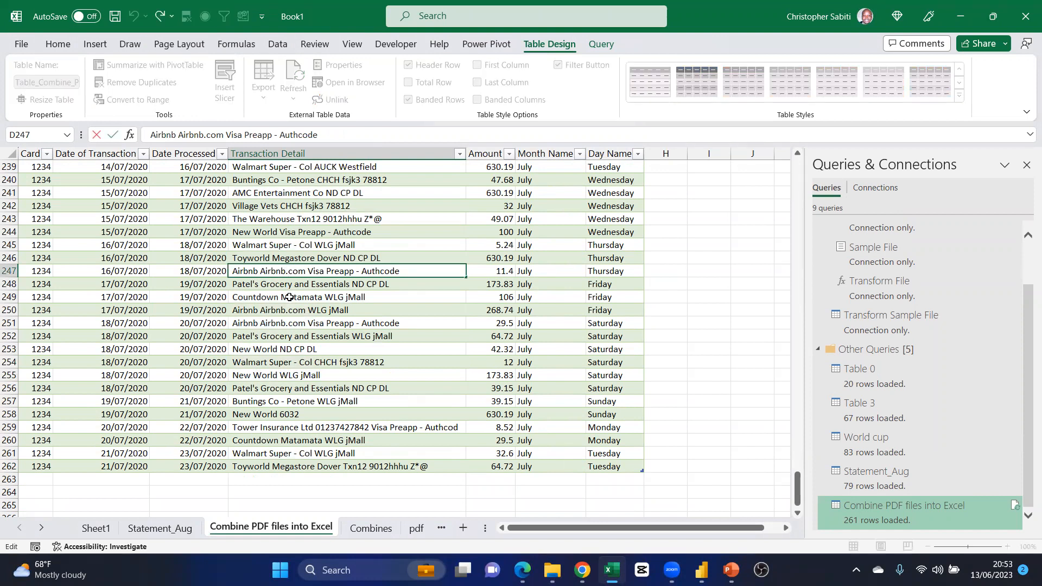
click(293, 322)
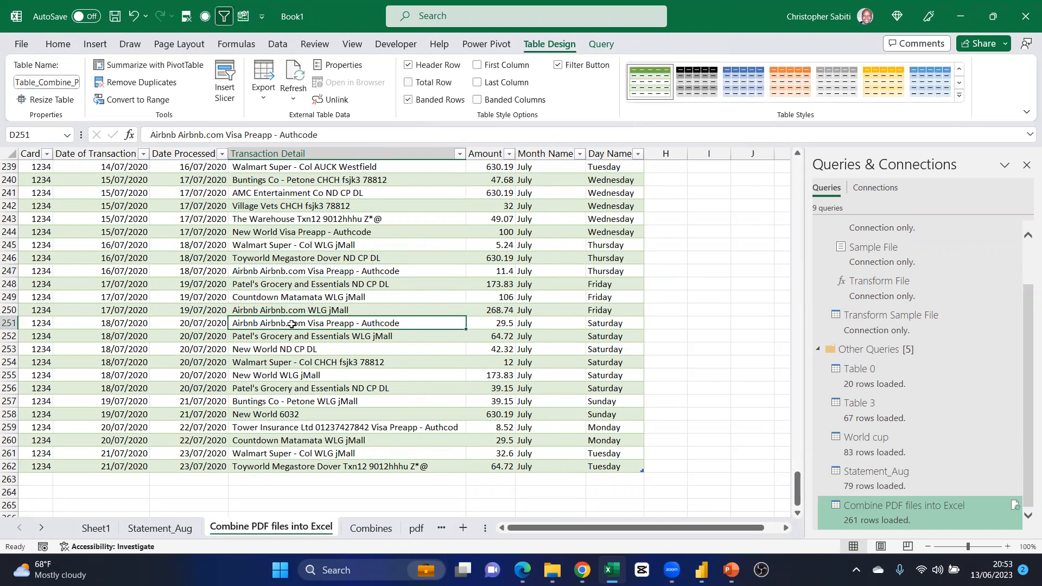
scroll(308, 303, up, 10)
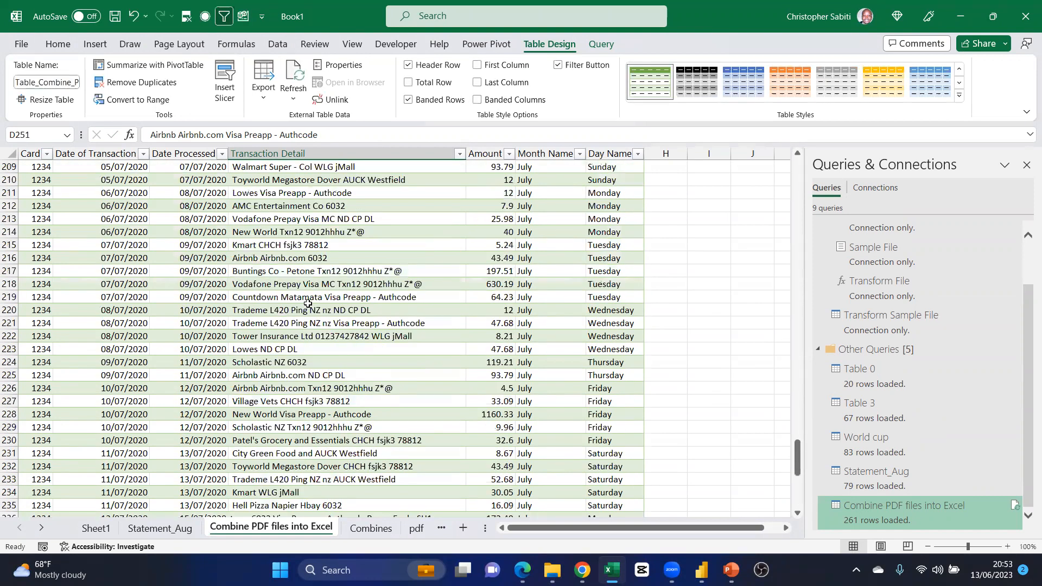
scroll(308, 303, up, 14)
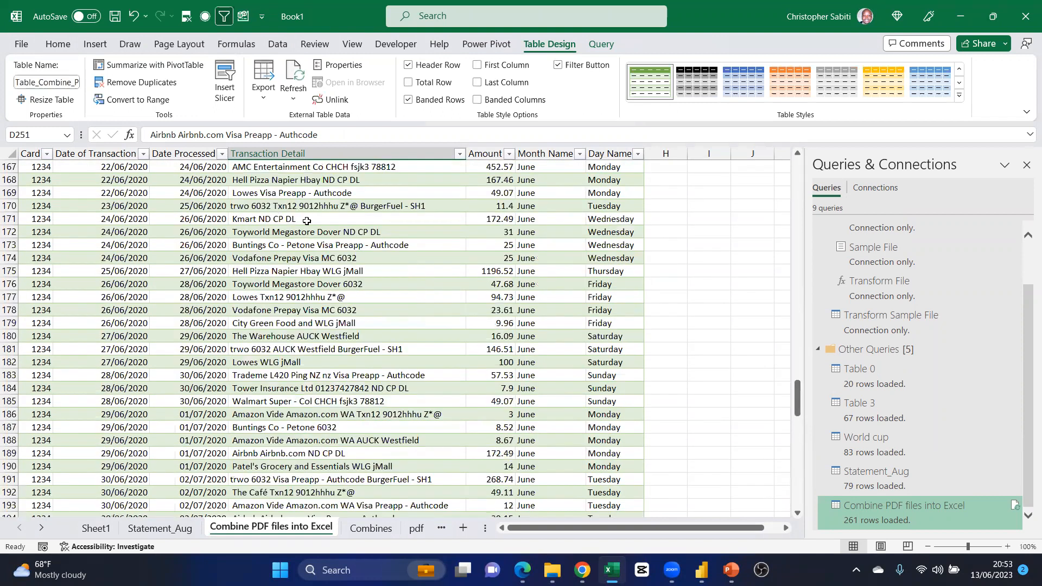
drag(304, 193, 325, 495)
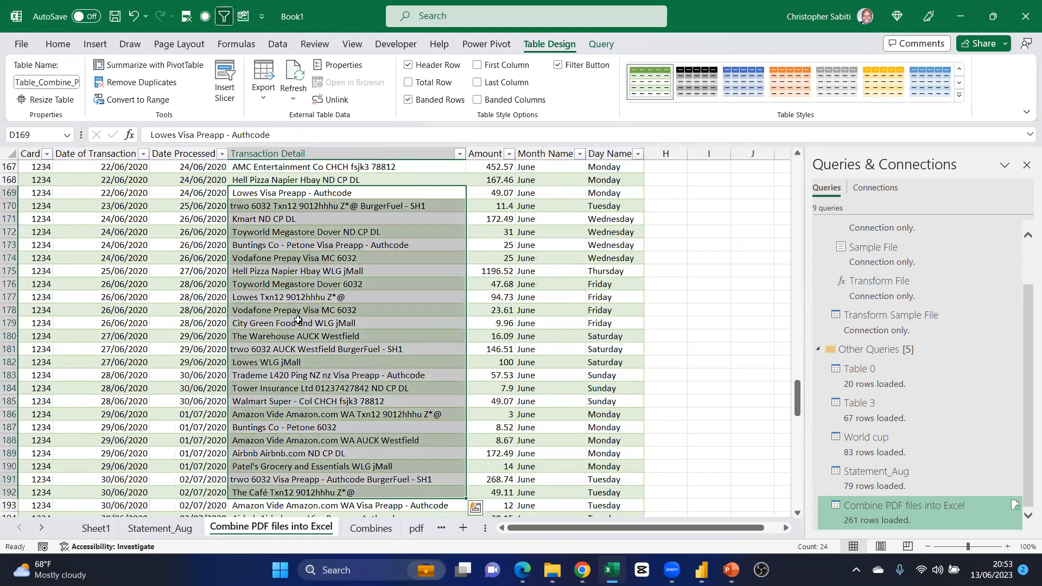
scroll(298, 321, down, 6)
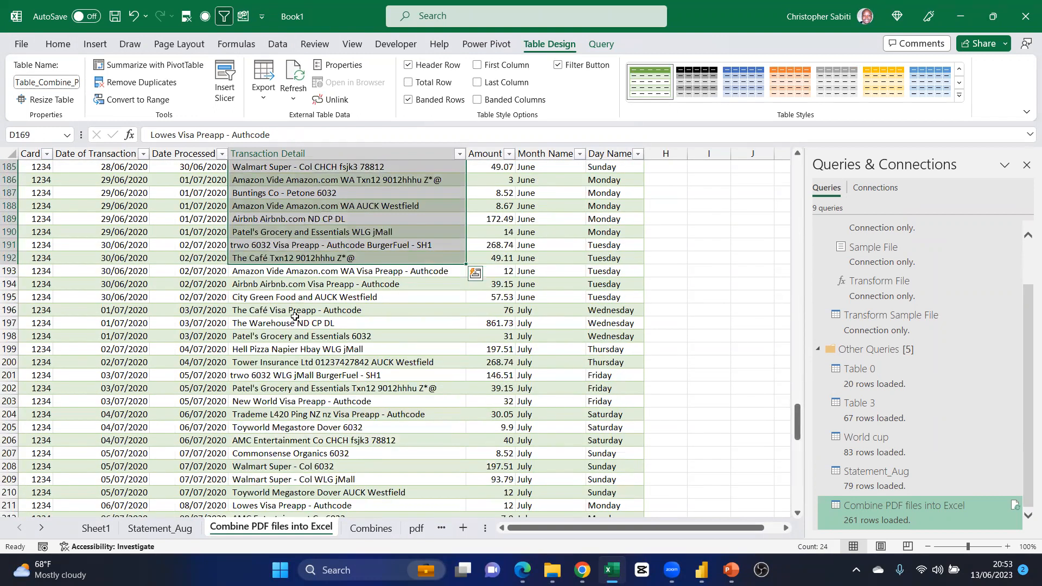
click(324, 312)
scroll(304, 304, up, 20)
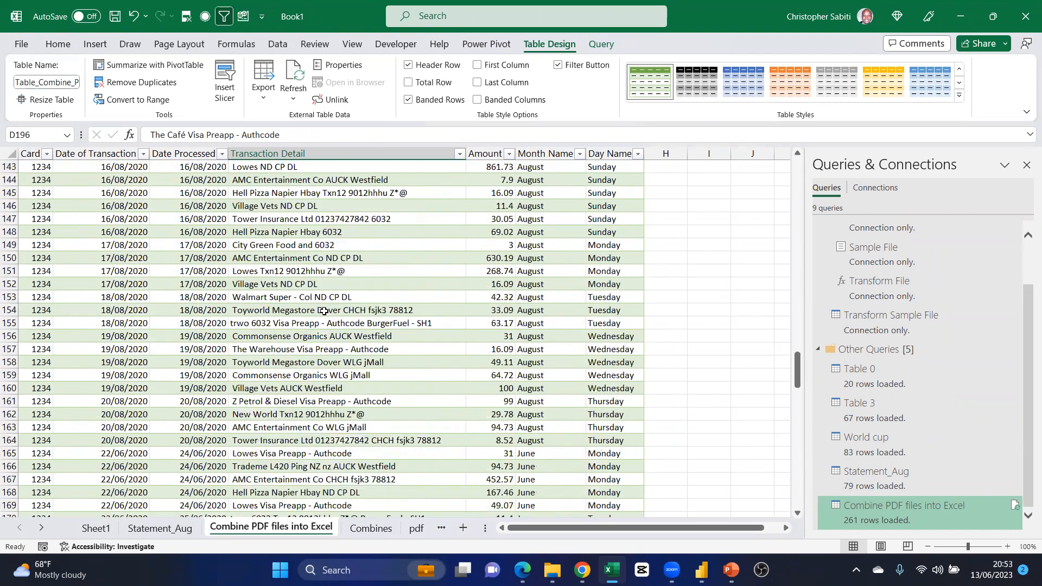
scroll(278, 286, up, 19)
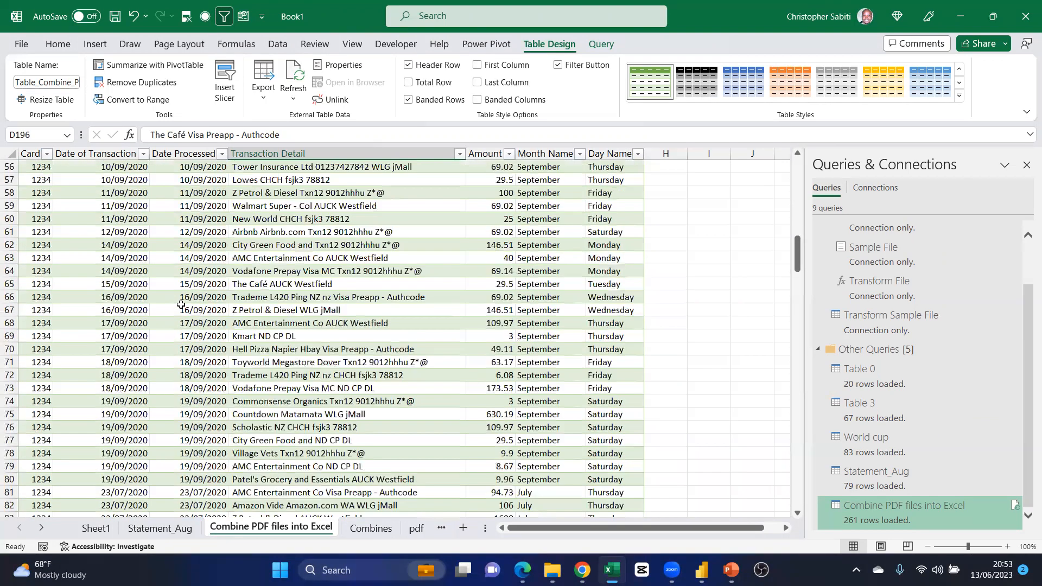
scroll(181, 305, up, 15)
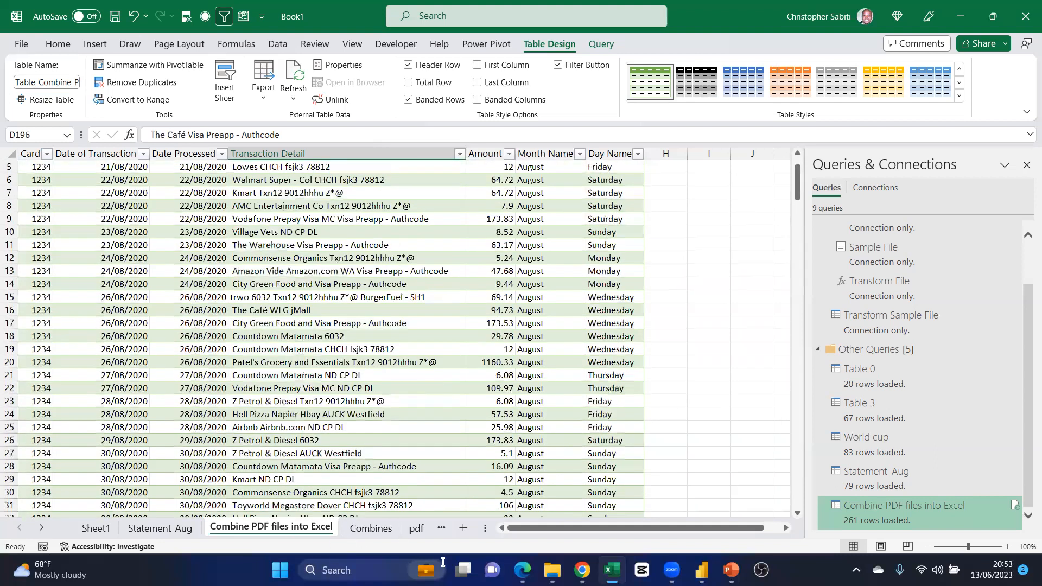
In File Explorer, move Credit Card Statement - Jun 2020 from the Combine PDF files into Excel folder to Downloads
click(552, 570)
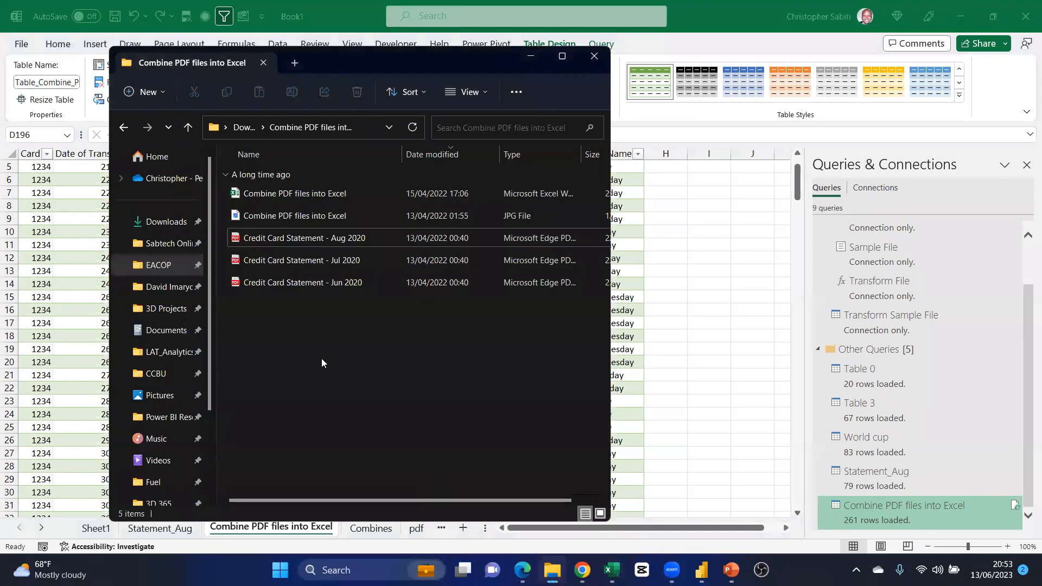
click(302, 284)
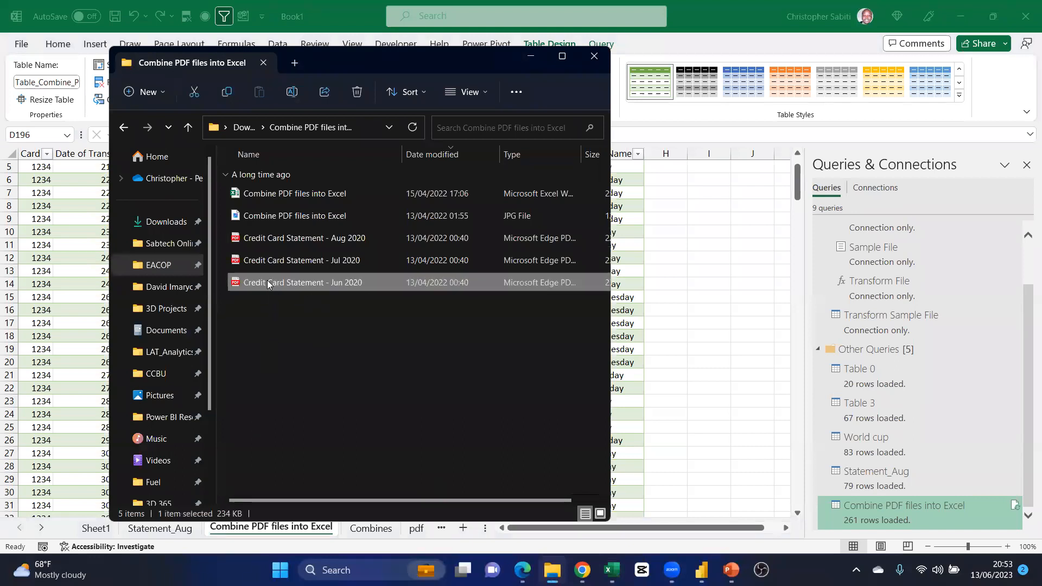
click(243, 129)
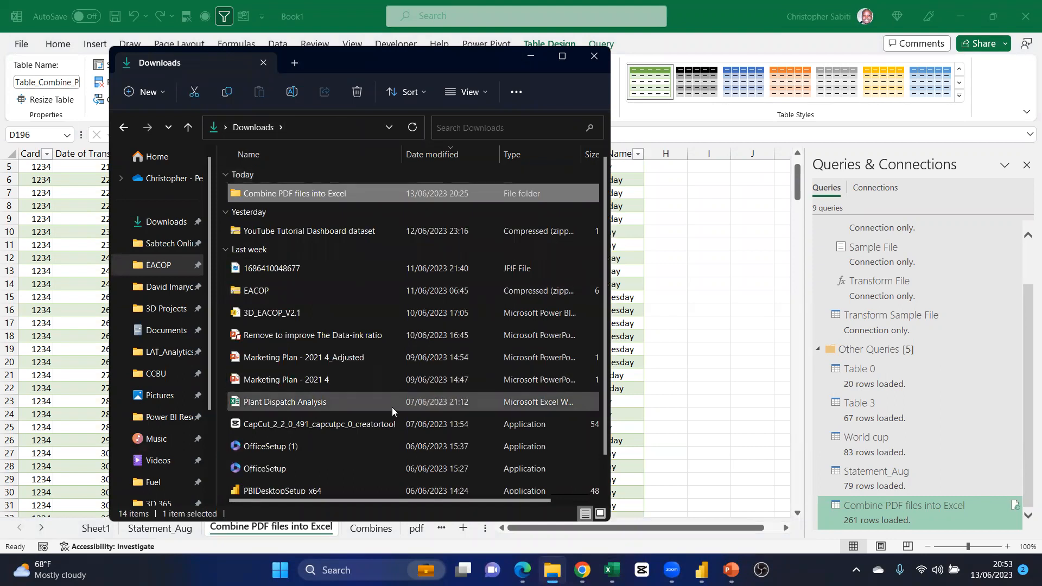
right_click(546, 177)
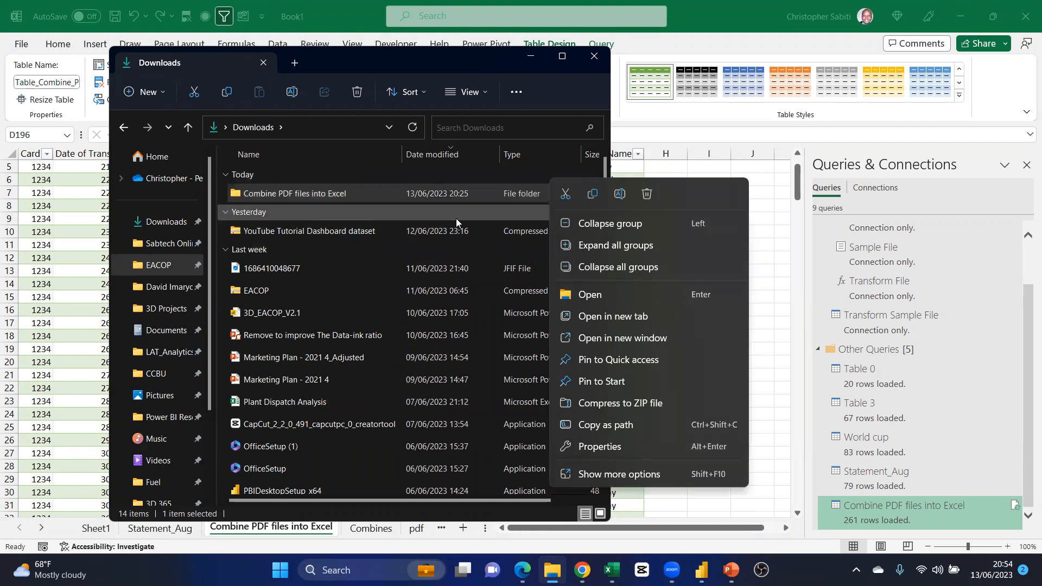
click(459, 227)
right_click(452, 210)
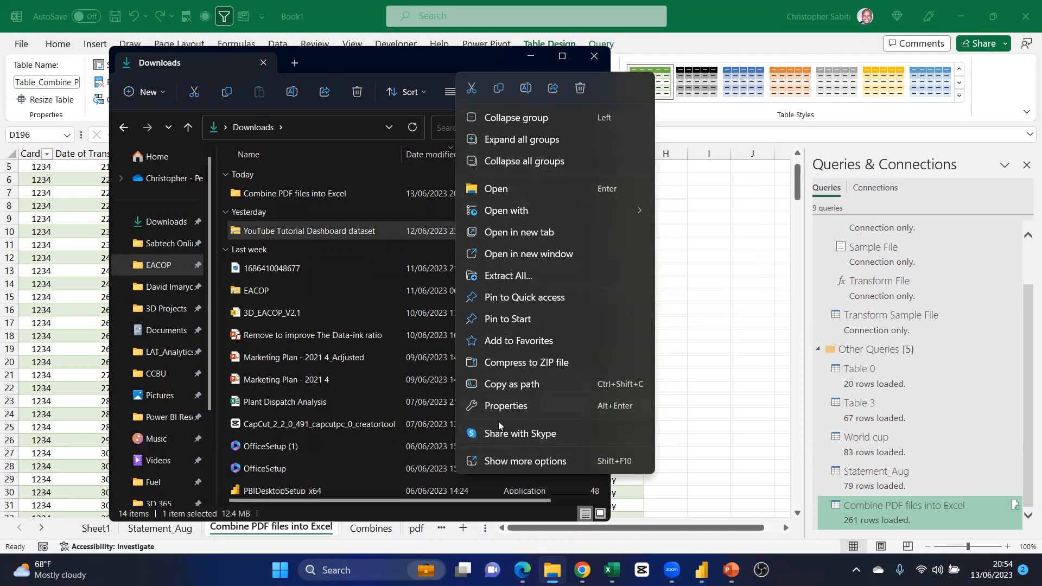
click(286, 197)
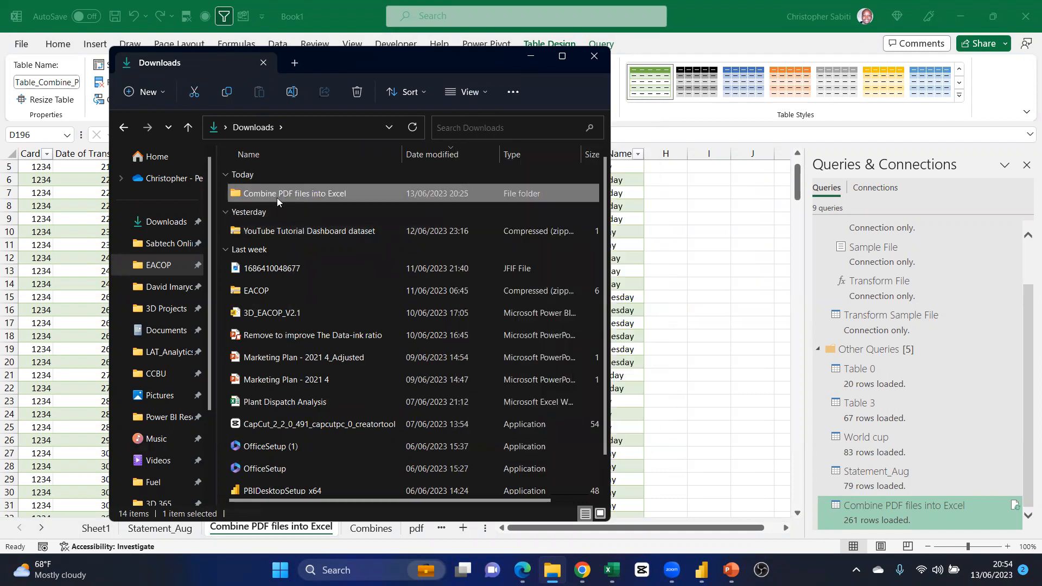
scroll(342, 357, up, 1)
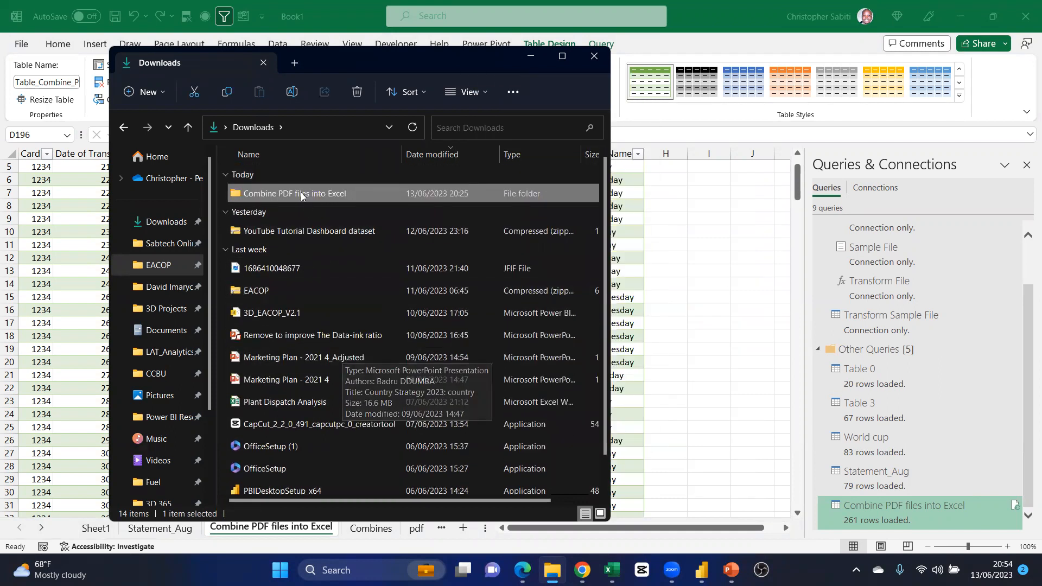
double_click(259, 194)
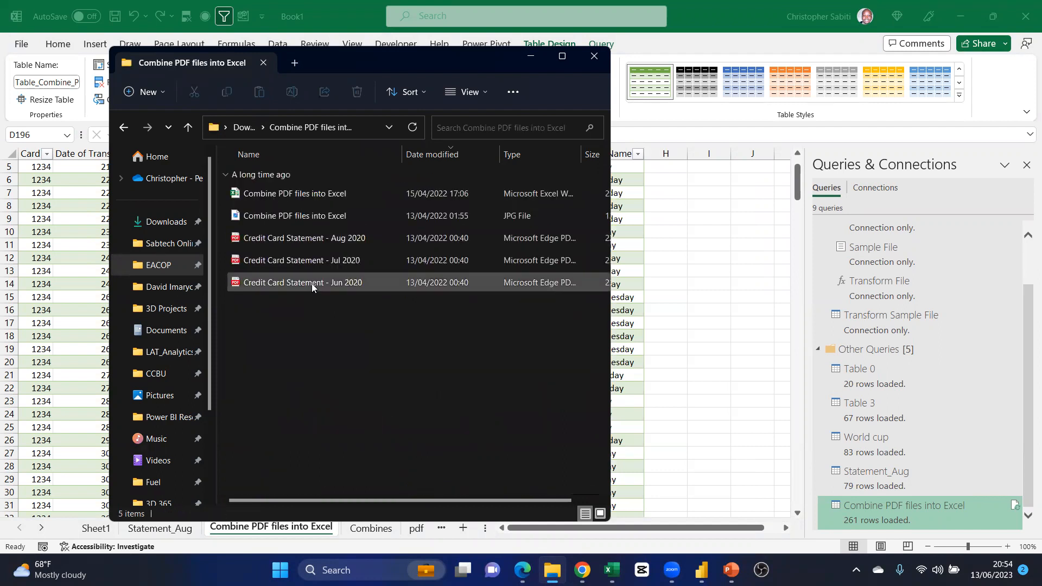
drag(312, 286, 172, 224)
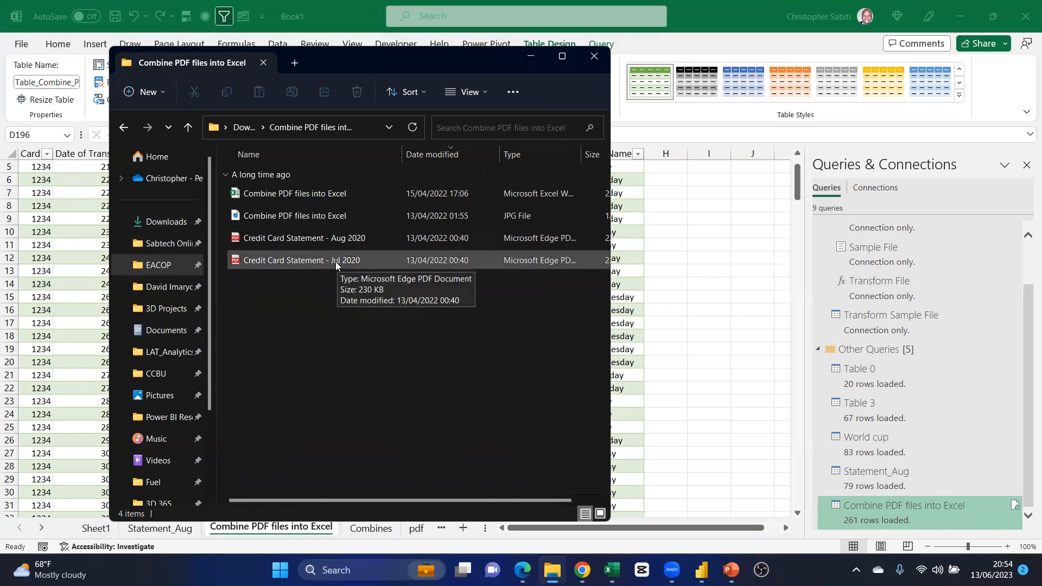
click(166, 222)
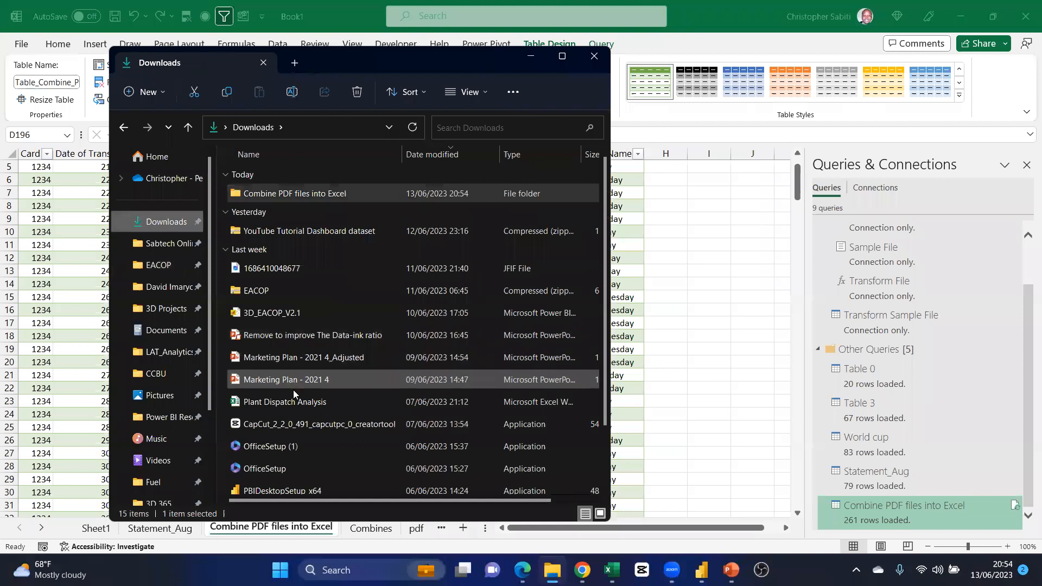
scroll(295, 400, down, 1)
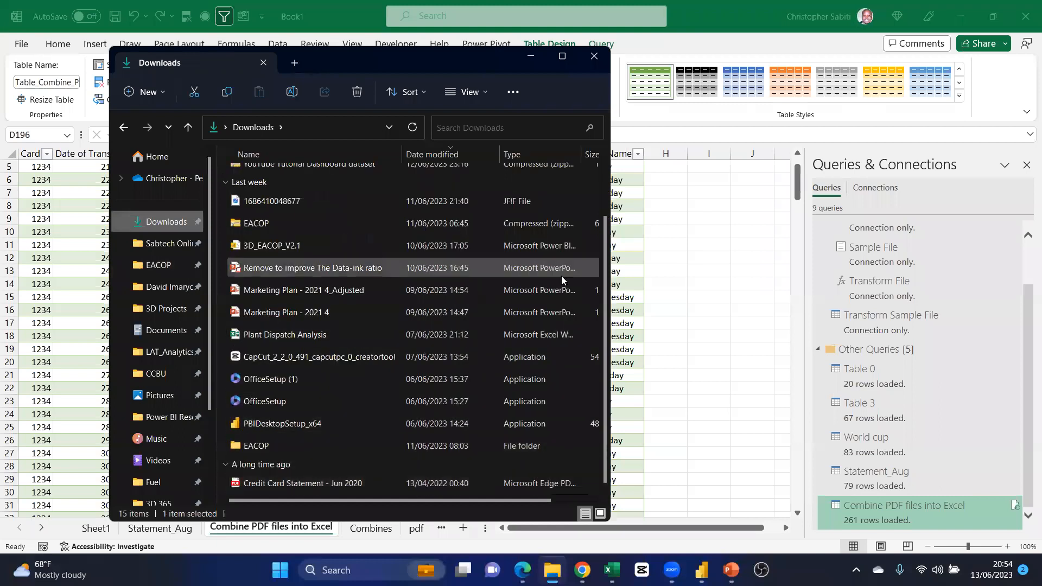
Return to Excel and check the loaded table's months and its last row before refreshing
click(668, 259)
click(492, 271)
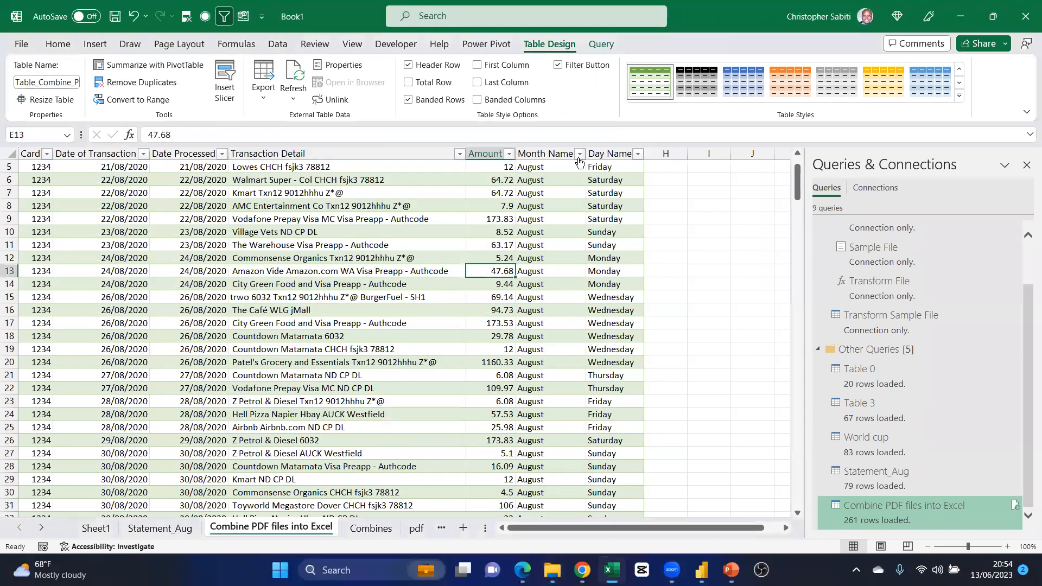
click(580, 154)
click(682, 363)
scroll(81, 366, down, 18)
click(80, 354)
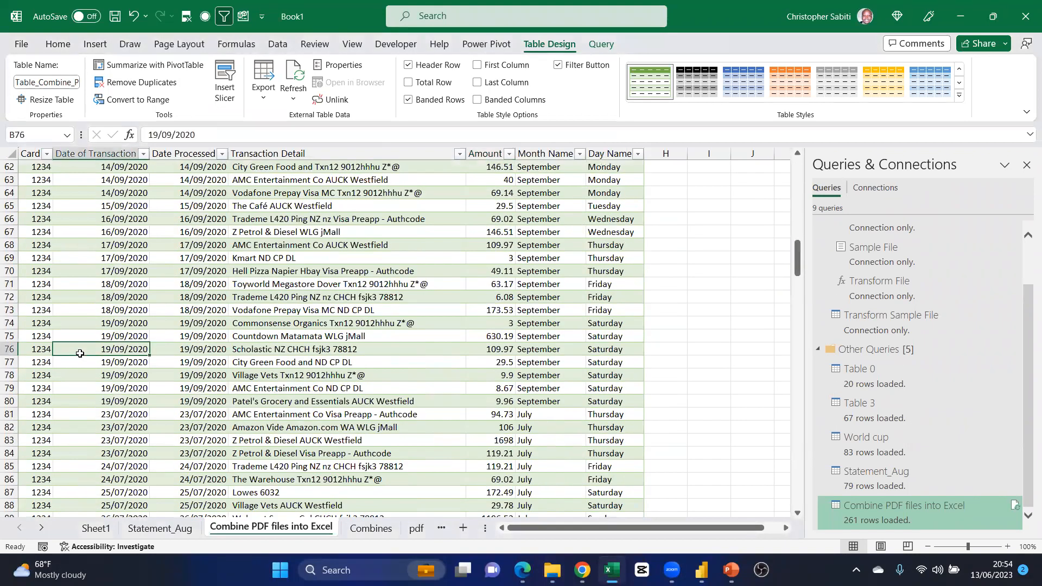
key(ctrl+Down)
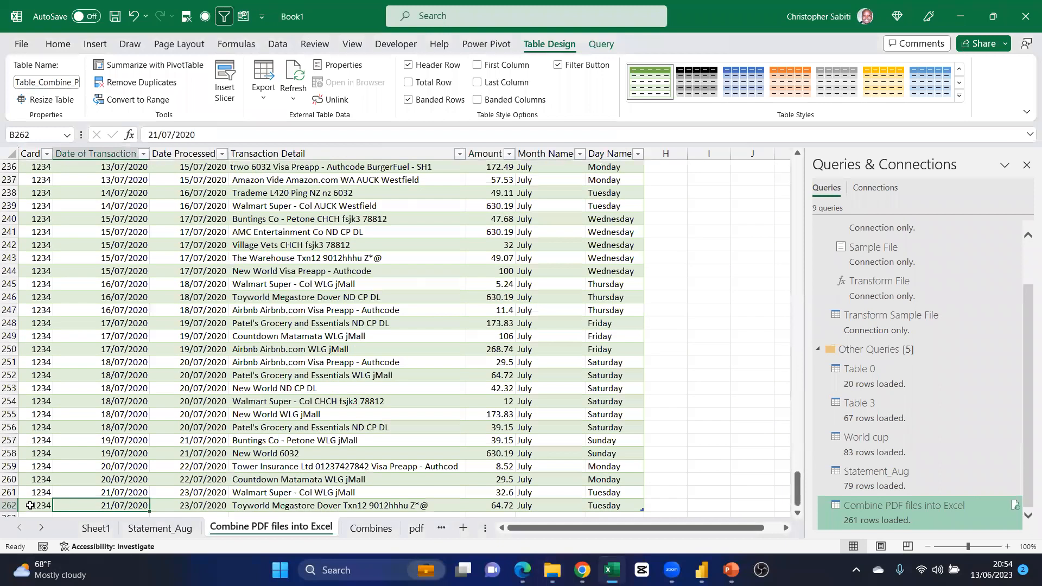
key(Left)
scroll(8, 493, down, 2)
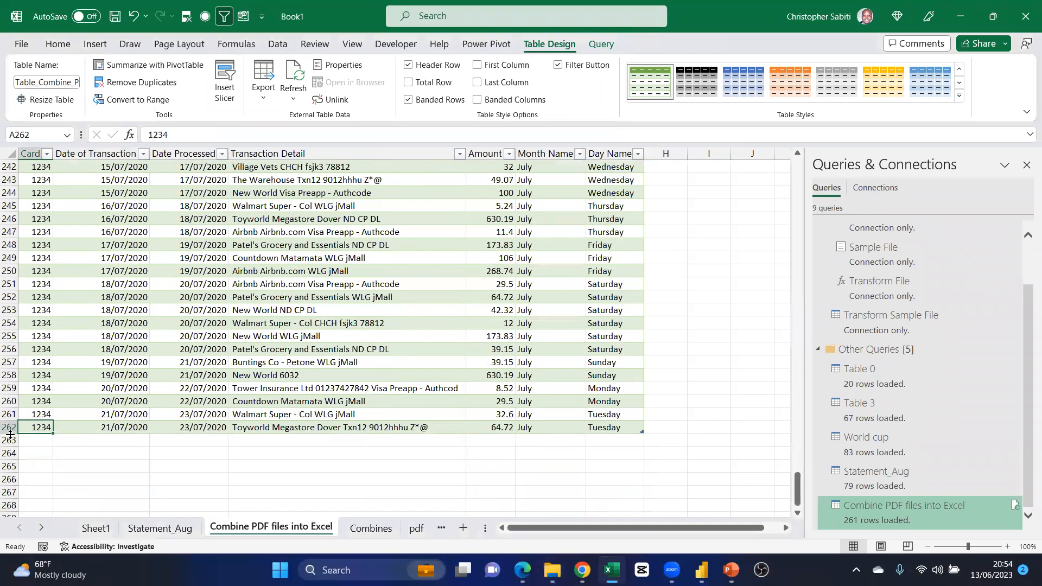
Create a PivotTable from the combined table on a new worksheet, with Month Name in rows and the sum of Amount as values
click(137, 313)
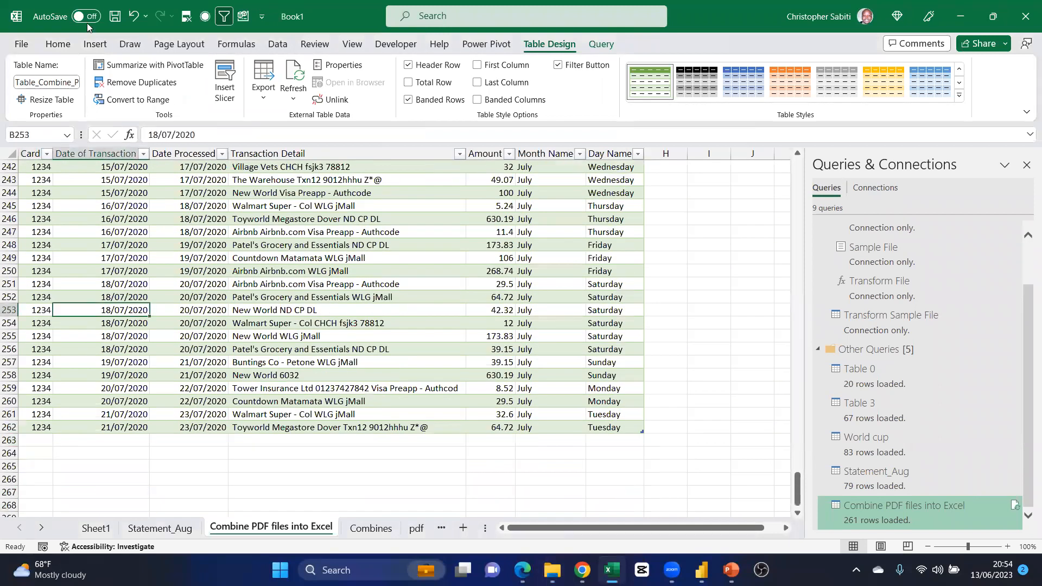
click(96, 47)
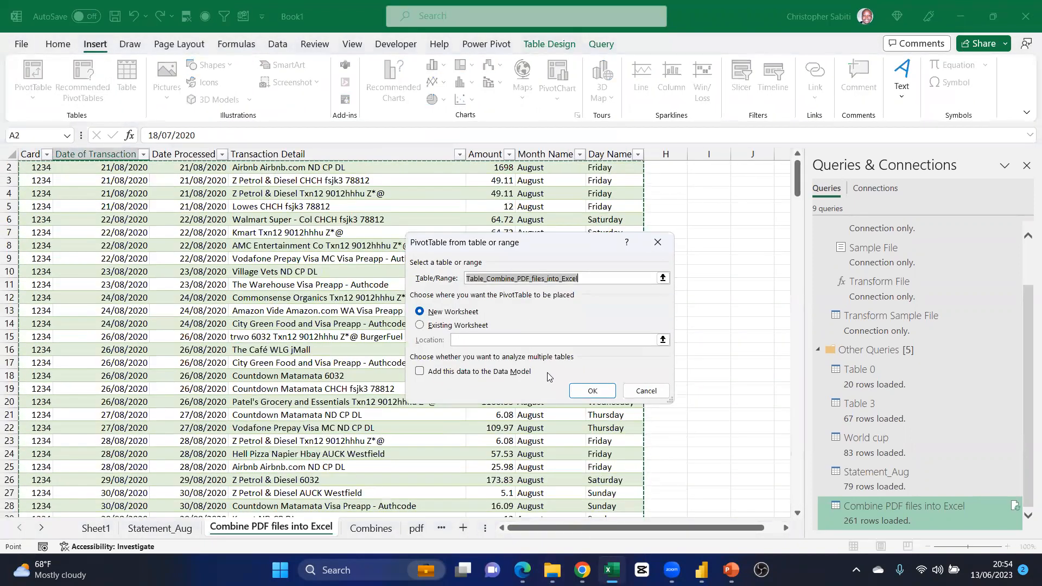
click(593, 391)
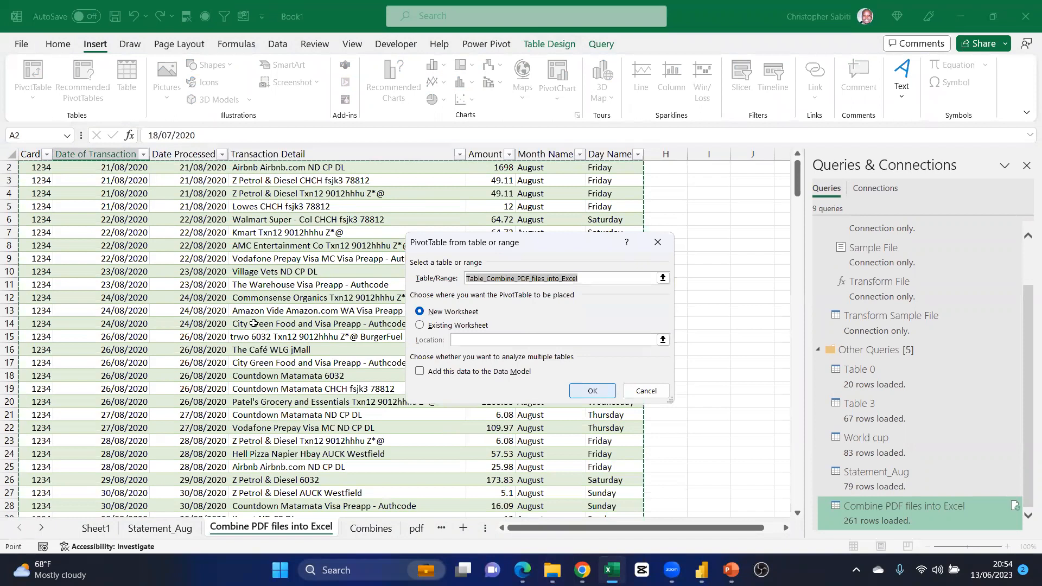
scroll(849, 291, down, 1)
drag(830, 305, 841, 483)
drag(816, 289, 930, 476)
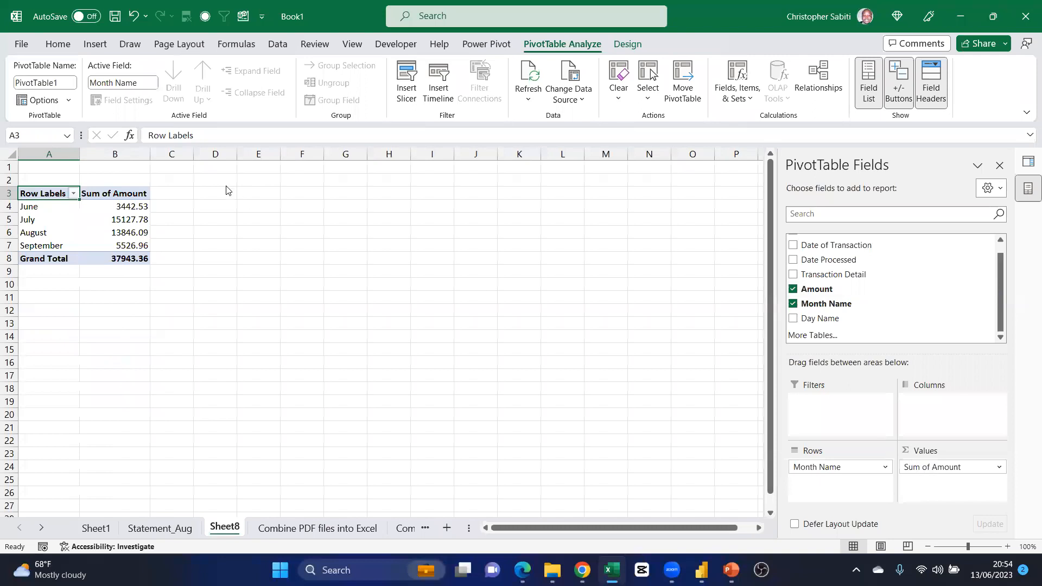
click(133, 219)
right_click(131, 219)
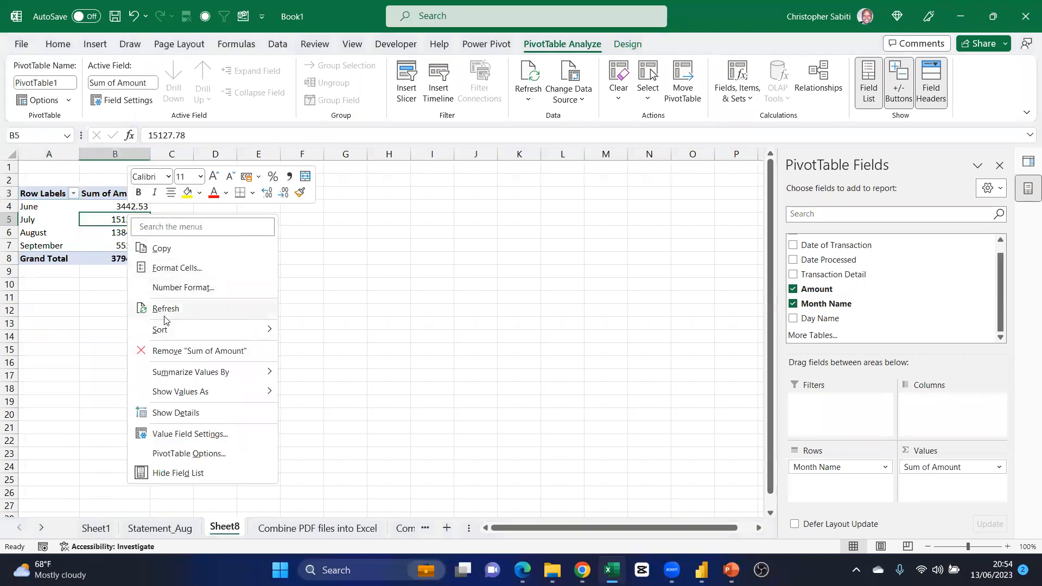
mouse_move(179, 331)
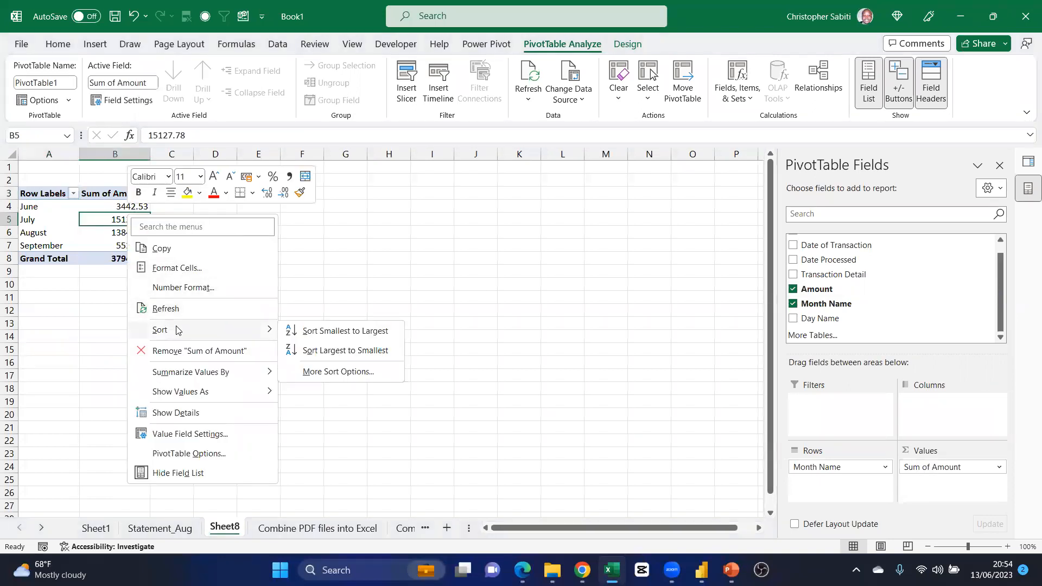
click(407, 278)
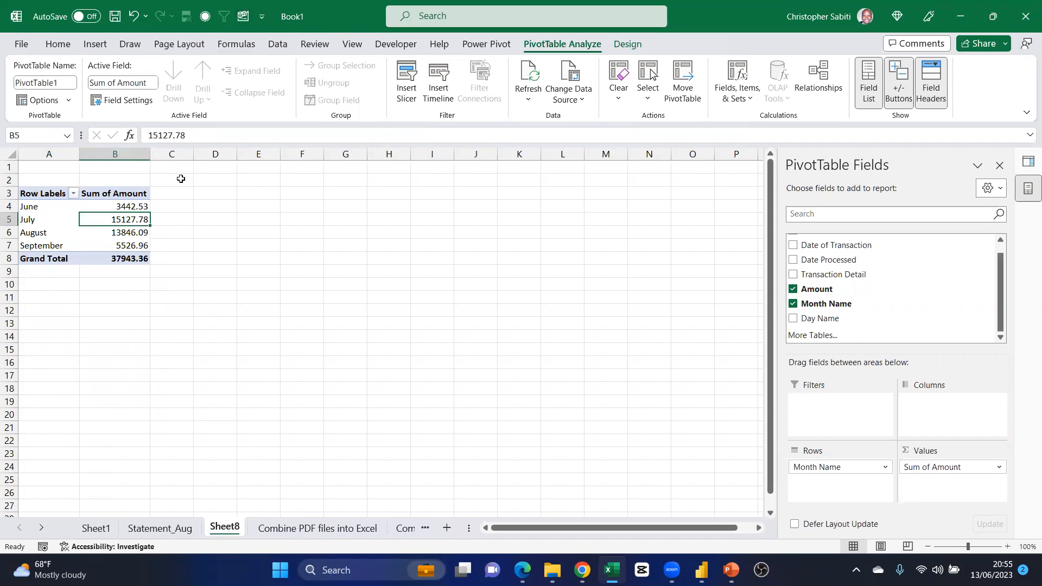
Refresh all queries and the PivotTable, then select the August row label
click(282, 46)
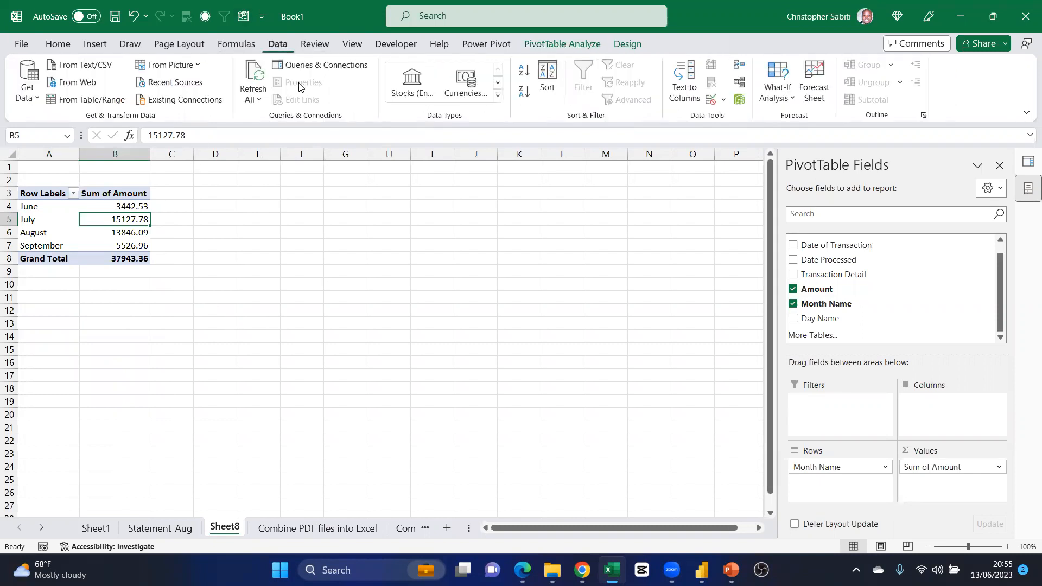
click(259, 72)
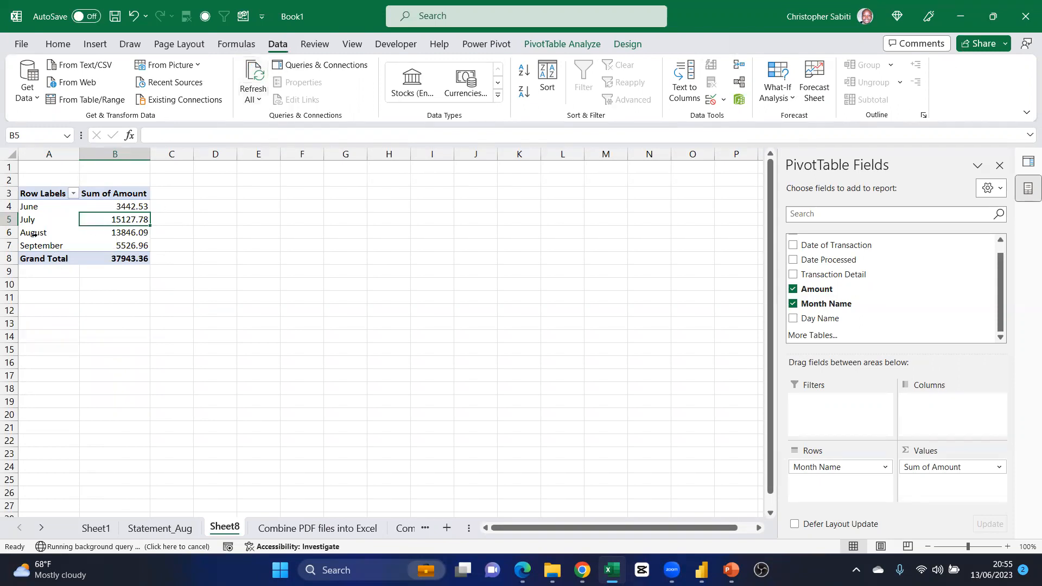
click(54, 232)
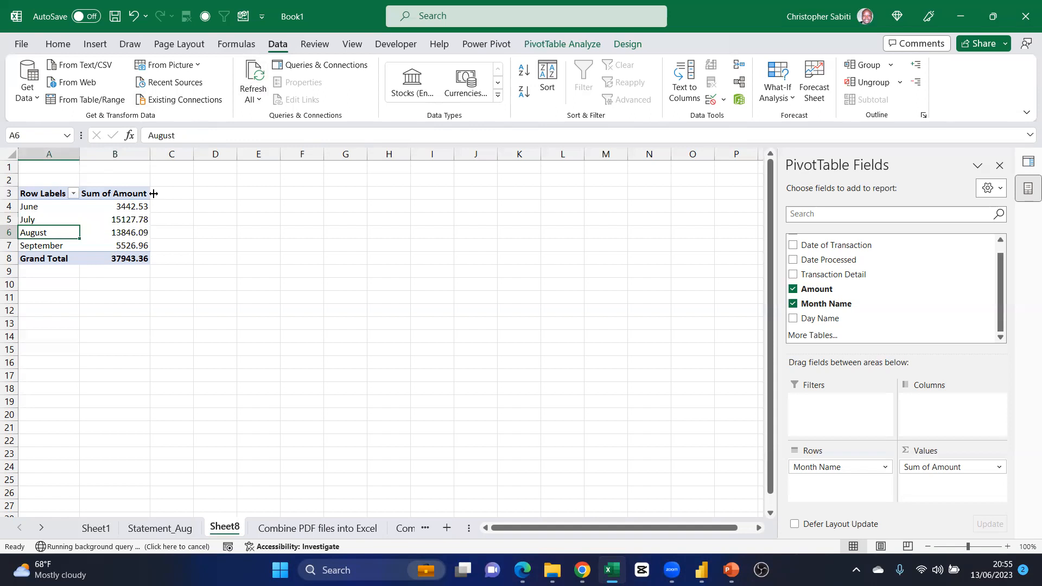
Refresh the monthly PivotTable on Sheet8 and preview the Combine PDF files into Excel query
click(254, 99)
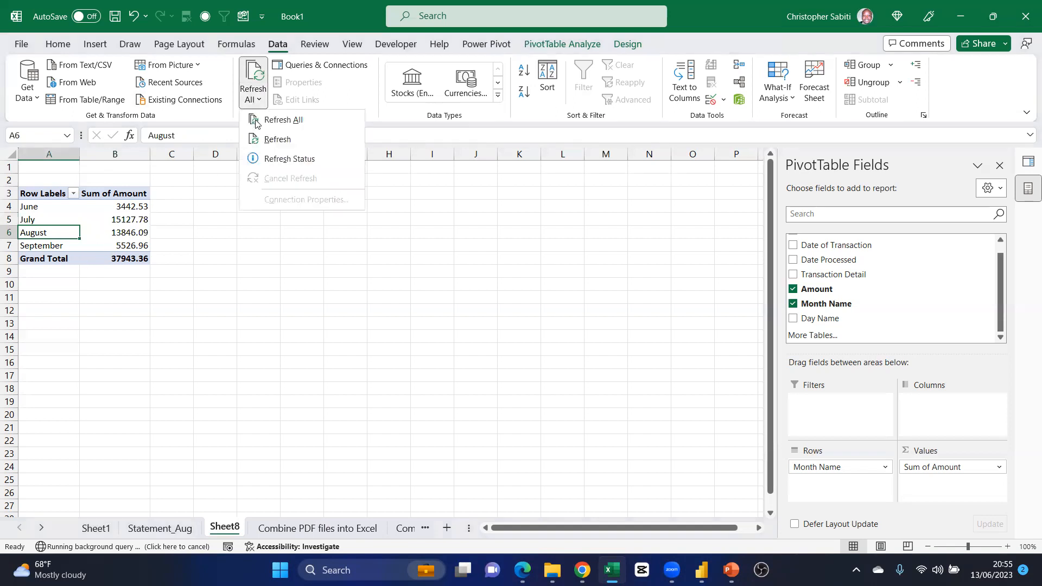
click(278, 138)
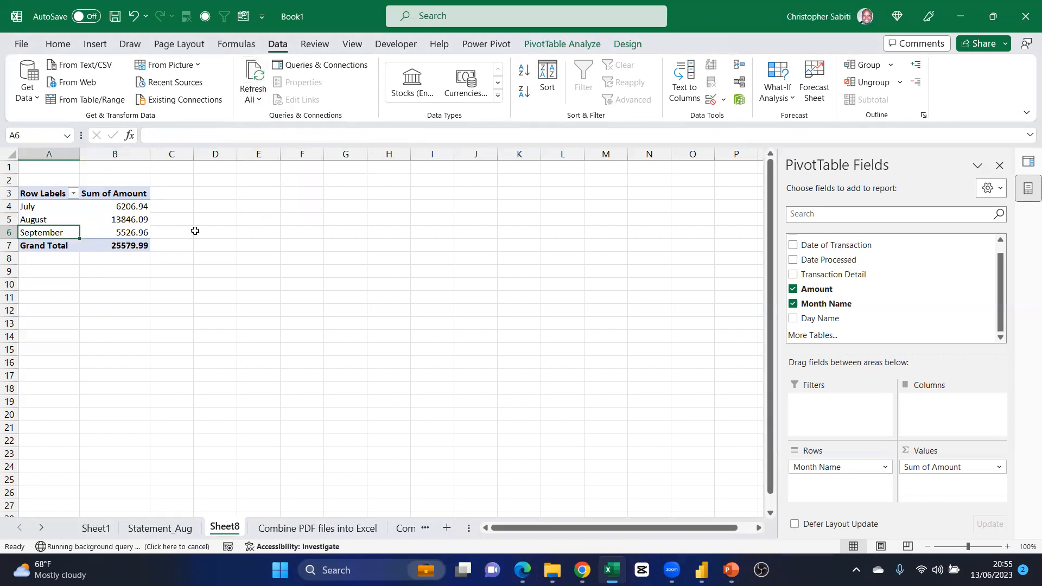
click(213, 290)
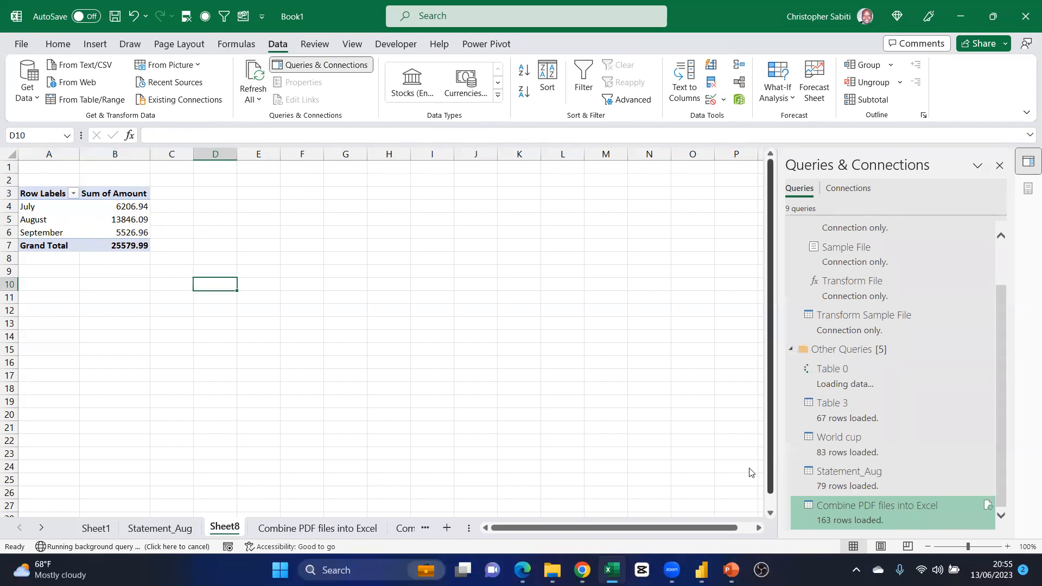
mouse_move(860, 510)
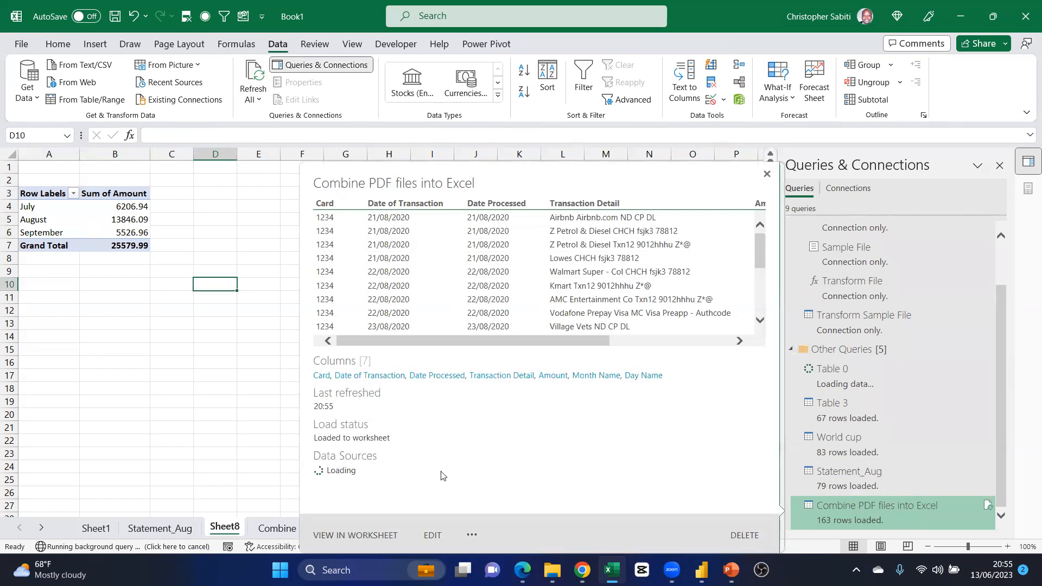
click(186, 402)
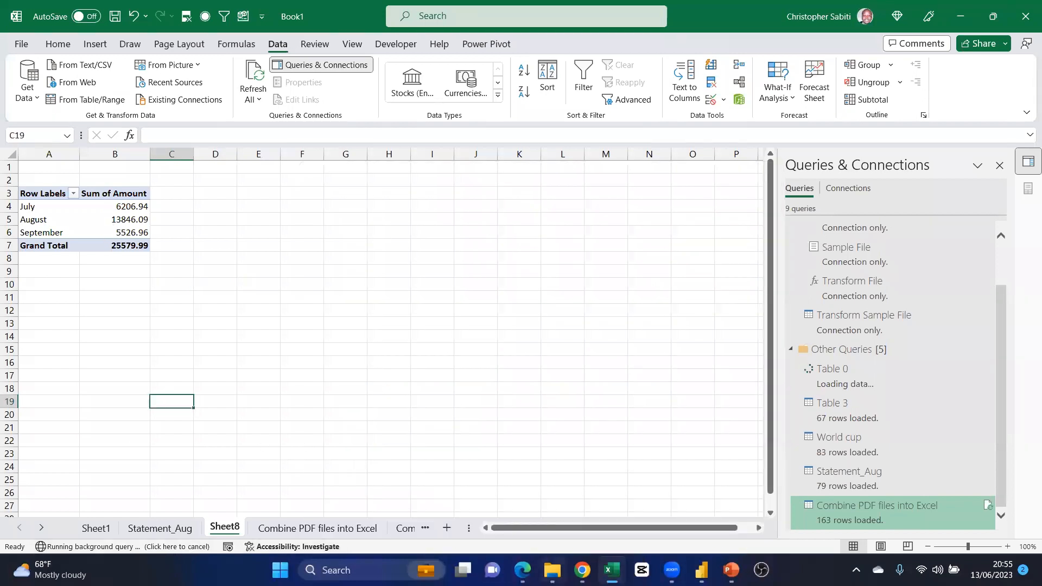
In File Explorer, move Credit Card Statement - Jun 2020 from Downloads back into the Combine PDF files into Excel folder
click(553, 570)
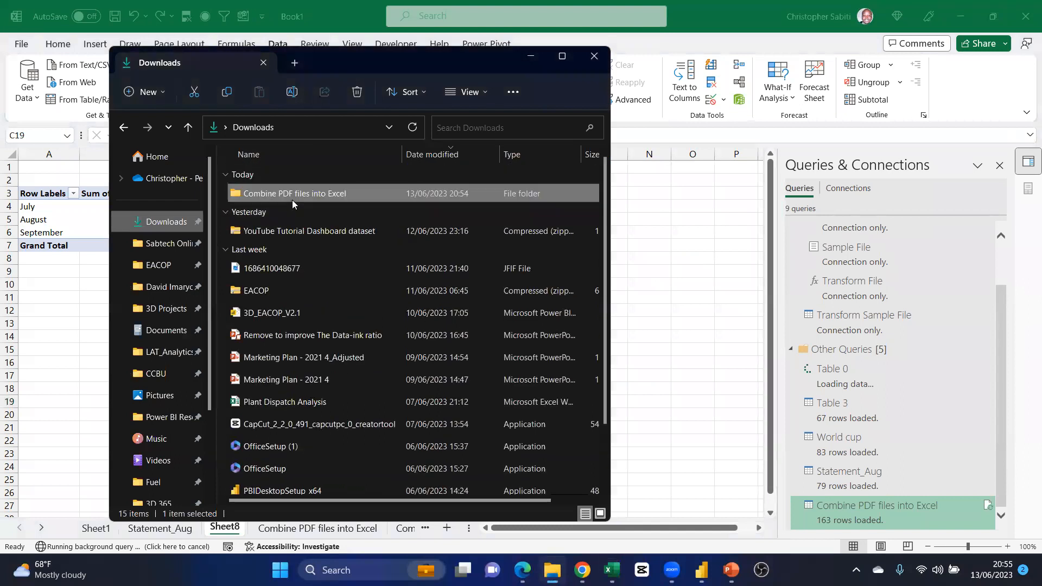
click(288, 193)
double_click(288, 193)
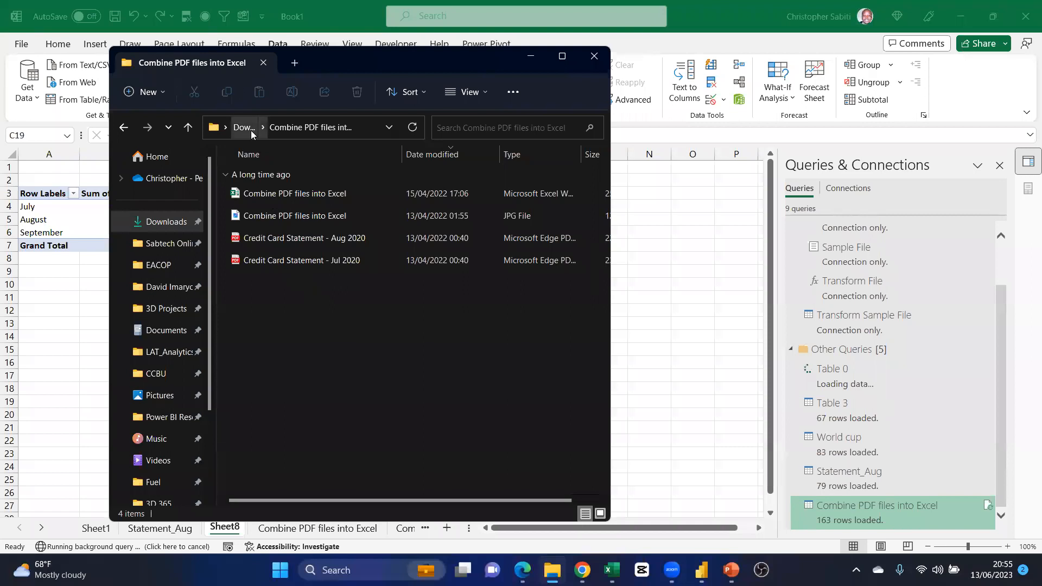
key(alt+Left)
scroll(287, 467, down, 2)
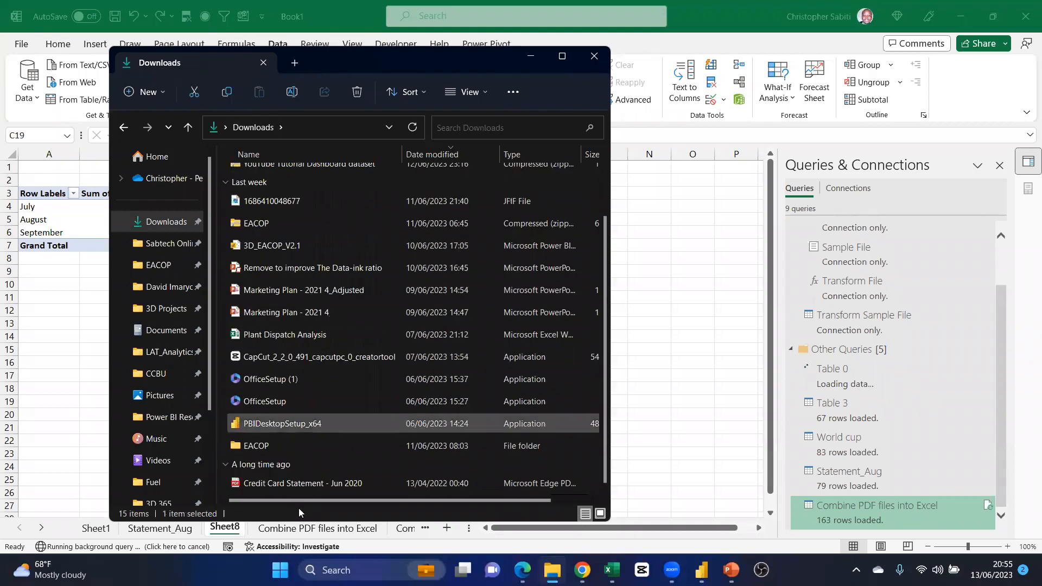
click(284, 483)
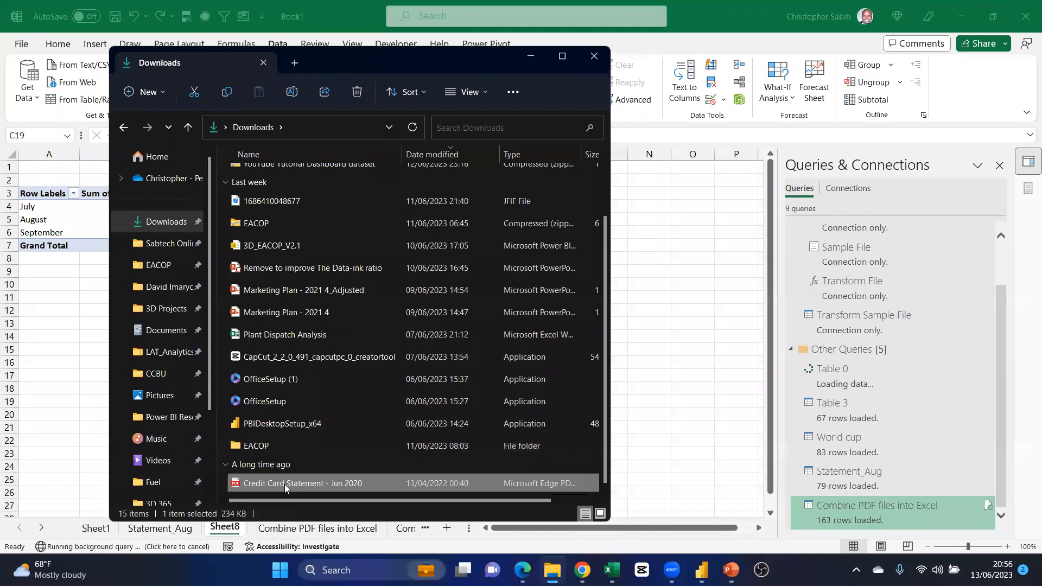
scroll(332, 179, up, 2)
click(316, 193)
double_click(316, 194)
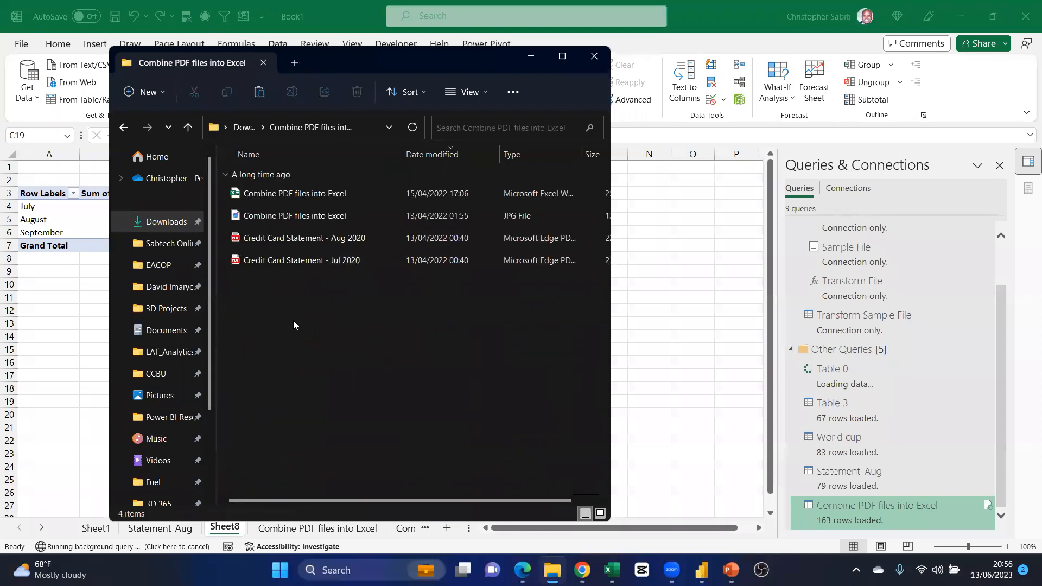
key(ctrl+v)
click(326, 325)
Return to Excel and refresh all queries, then refresh everything again to update the PivotTable
click(708, 242)
click(121, 233)
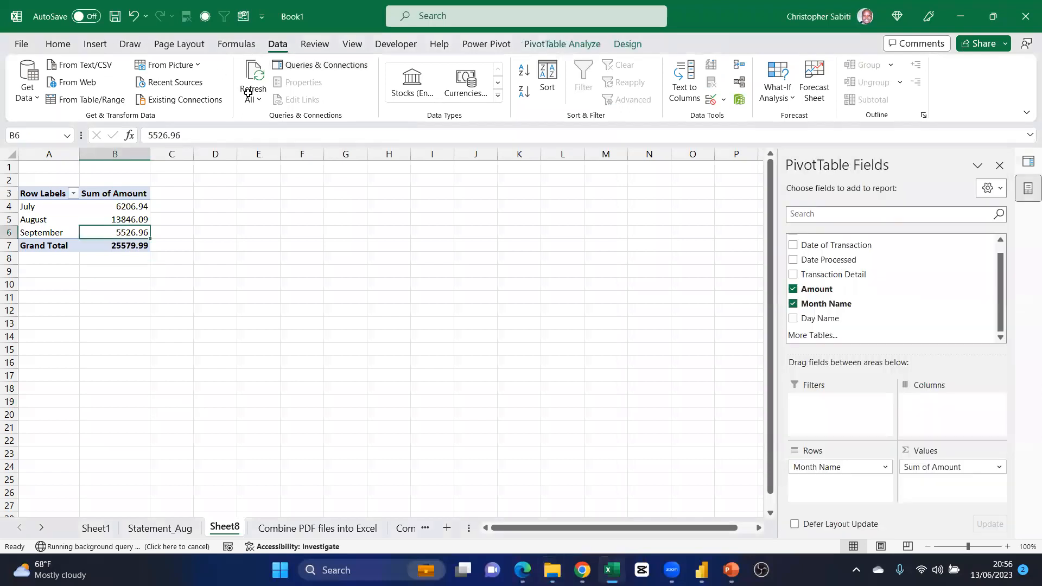
click(252, 96)
click(282, 120)
click(254, 99)
click(285, 120)
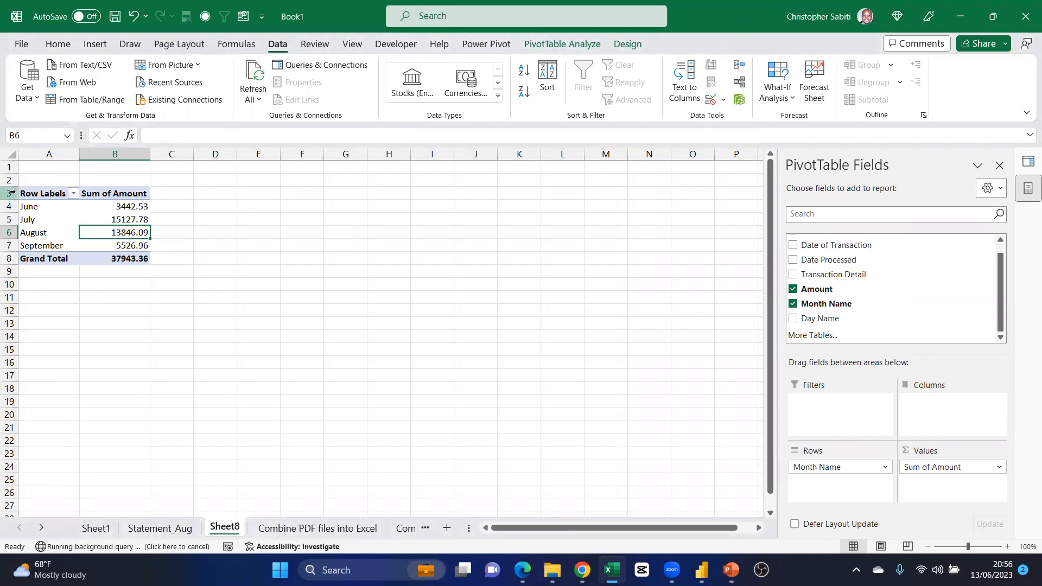
Select the whole PivotTable from A3 to B8, run Refresh All once more, and deselect it
drag(33, 195, 134, 265)
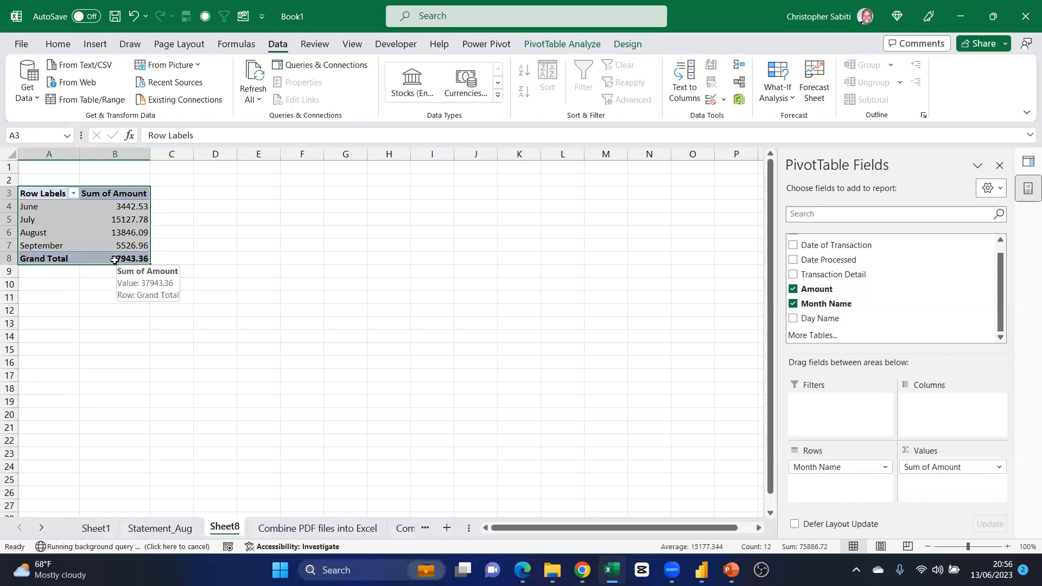
click(251, 97)
click(254, 123)
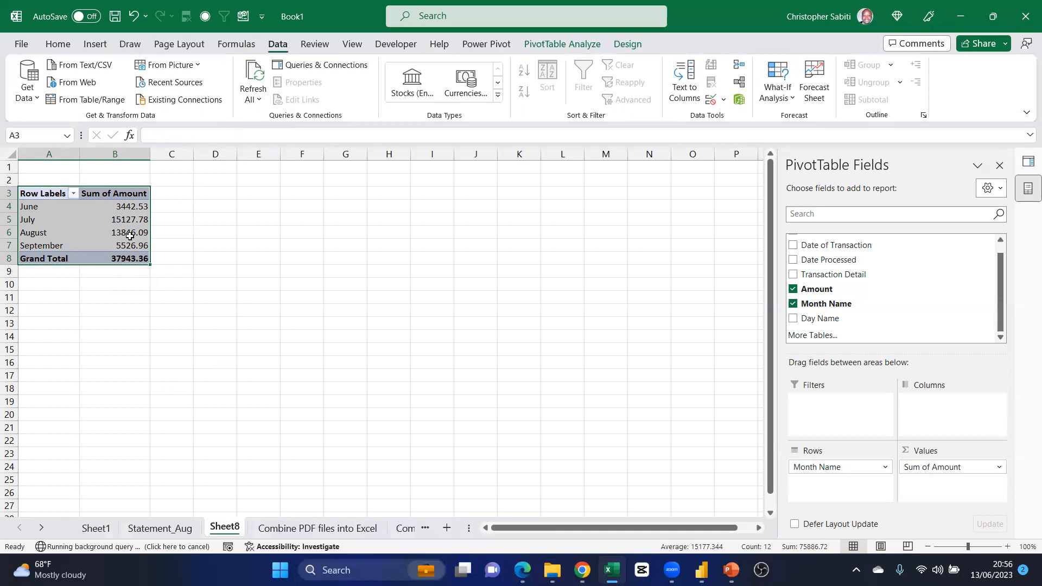
mouse_move(130, 236)
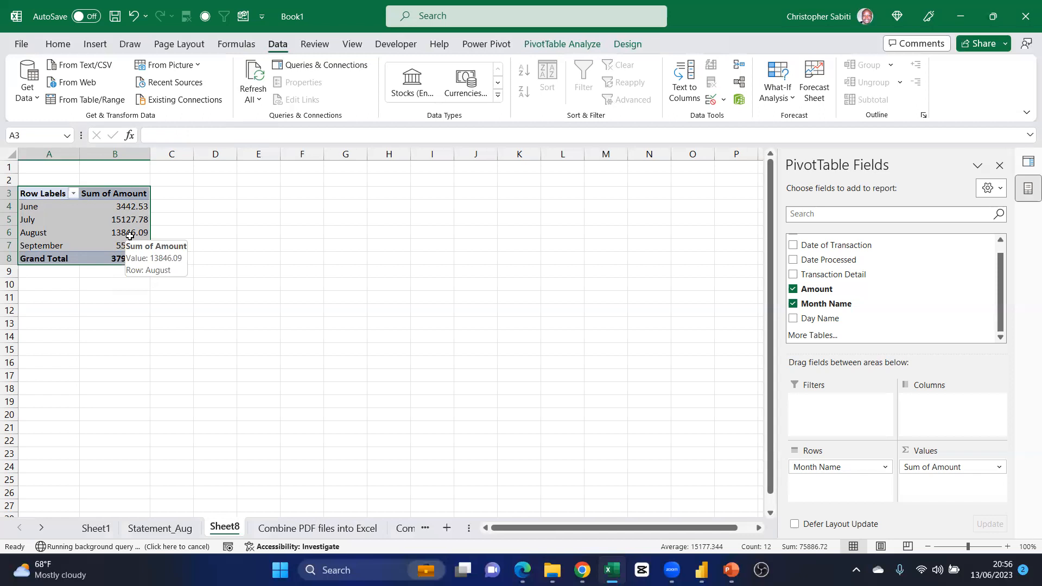
click(231, 195)
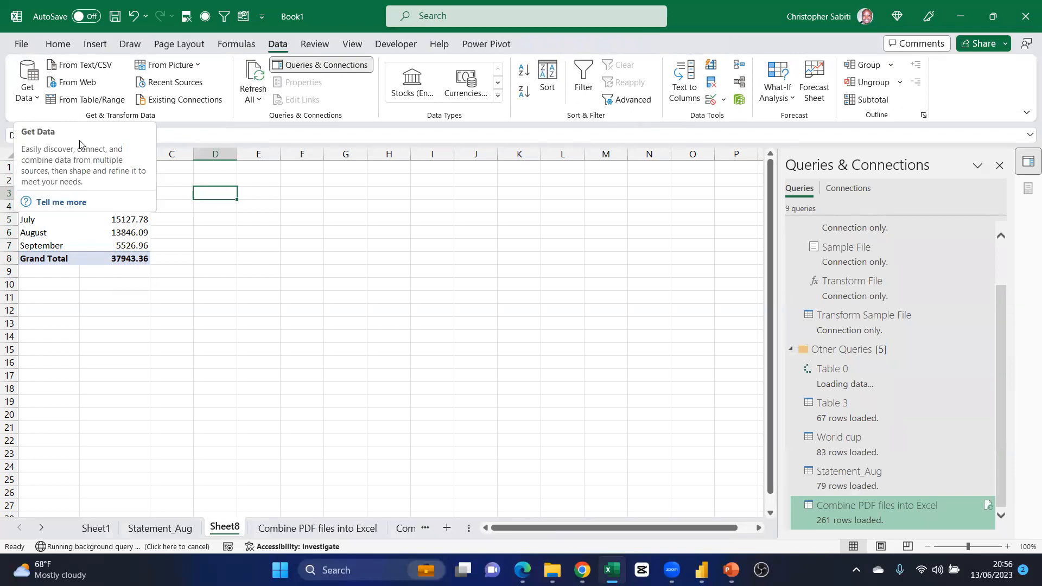
click(425, 340)
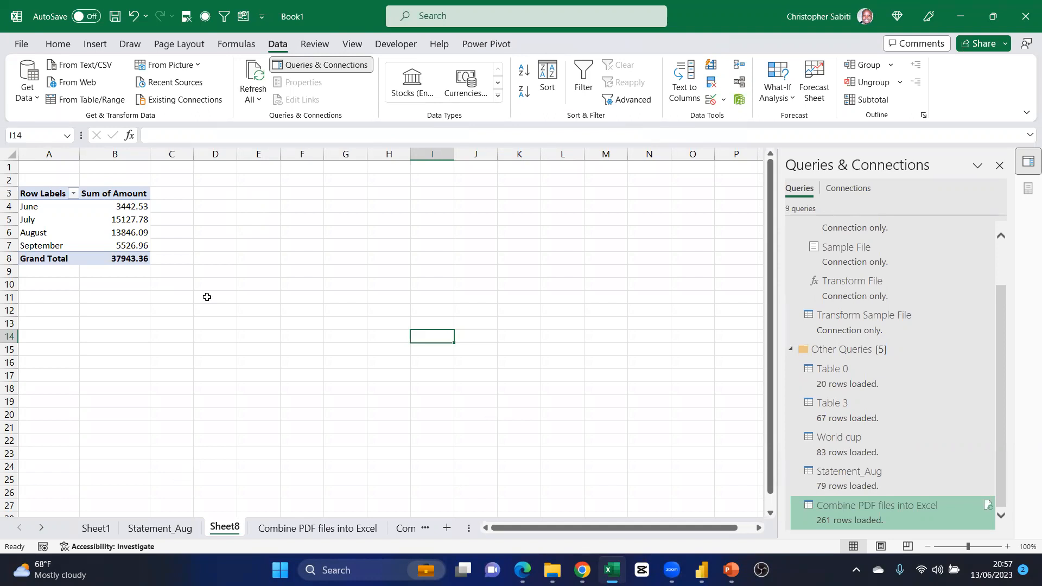
click(217, 273)
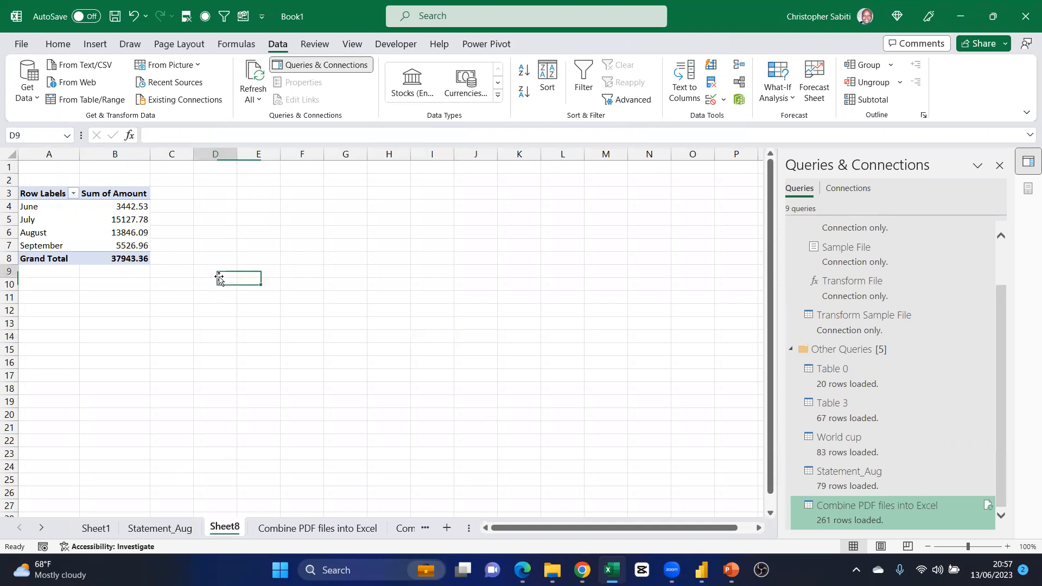
click(514, 285)
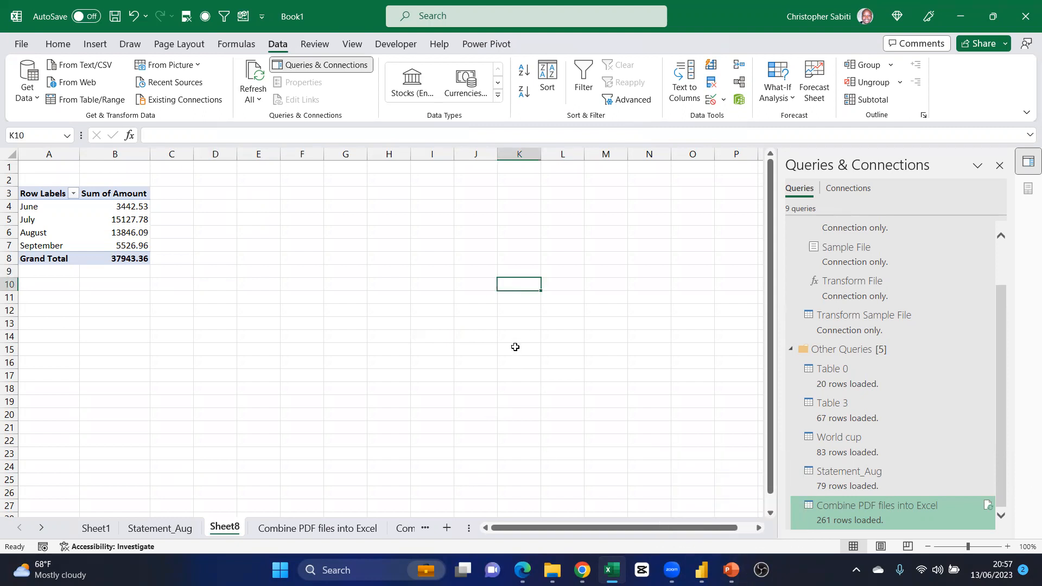
click(499, 351)
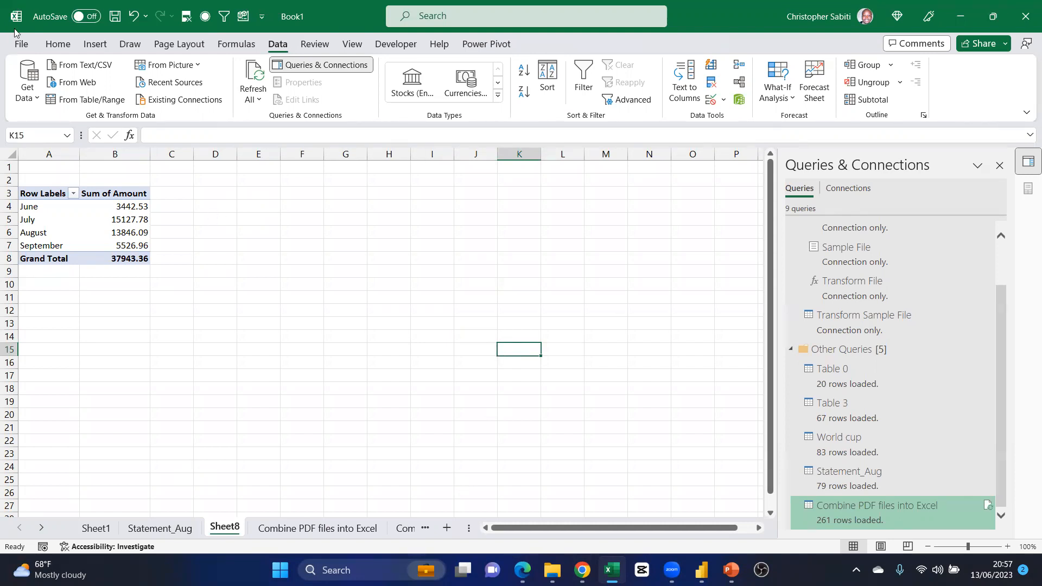
Save the workbook as an Excel Workbook named Query in the Downloads folder
click(114, 17)
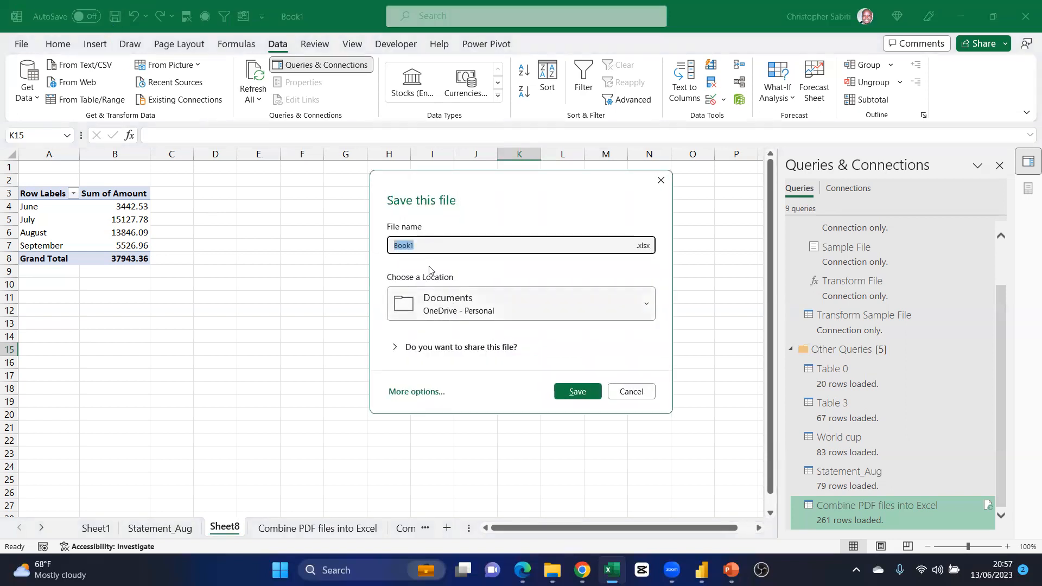
click(444, 304)
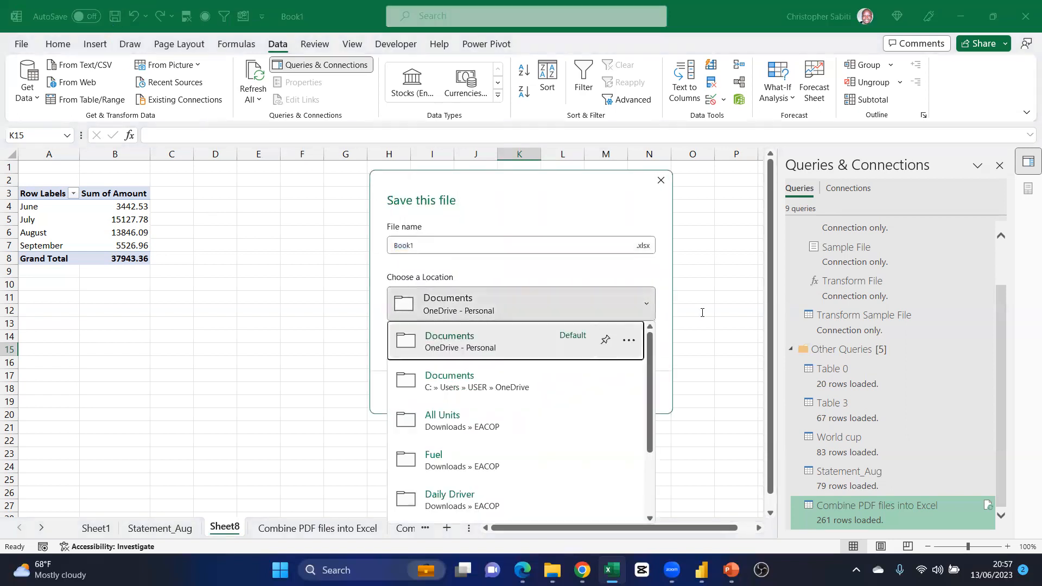
click(624, 210)
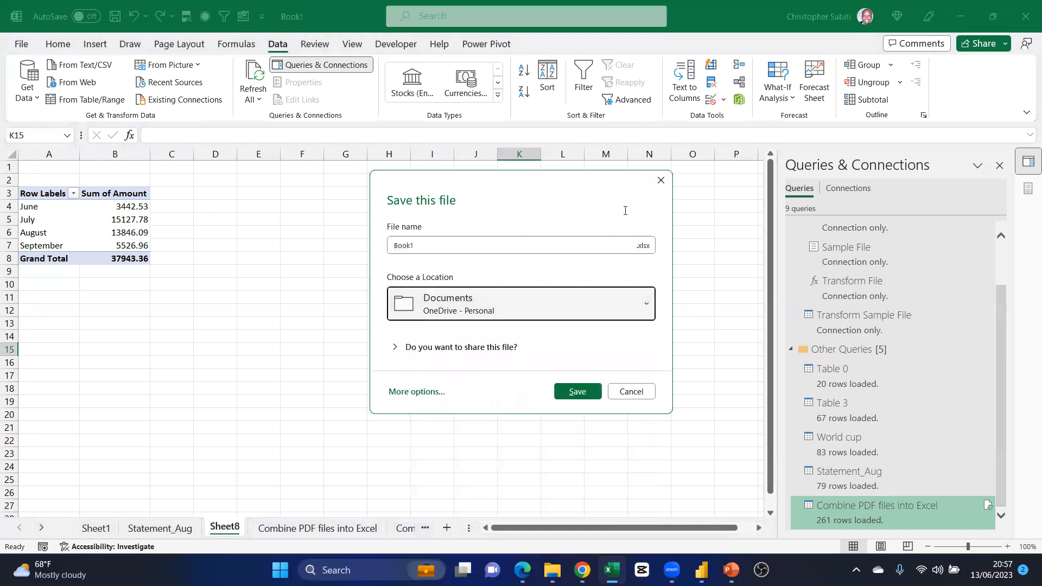
click(417, 392)
click(151, 286)
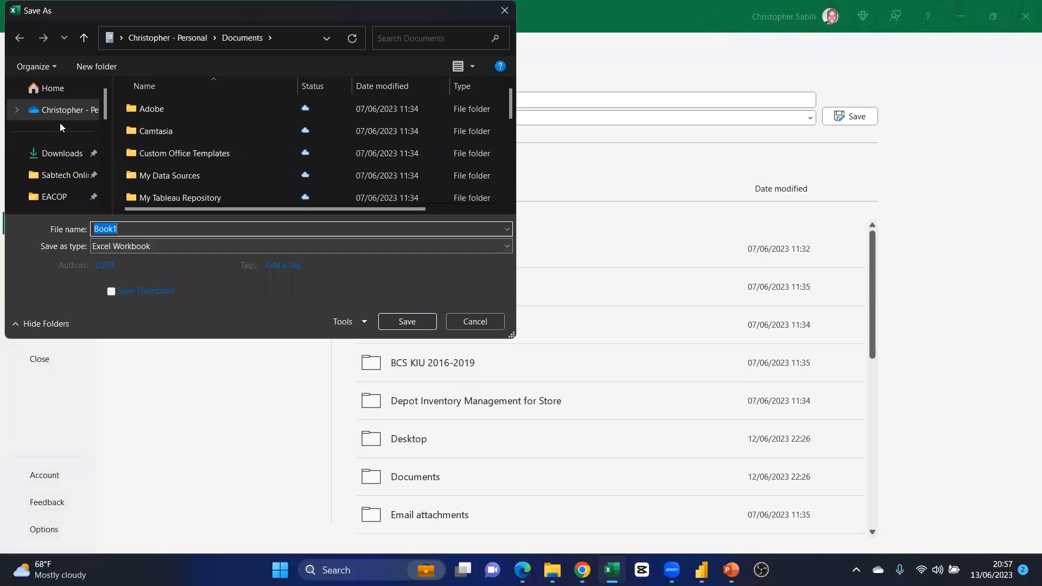
click(69, 160)
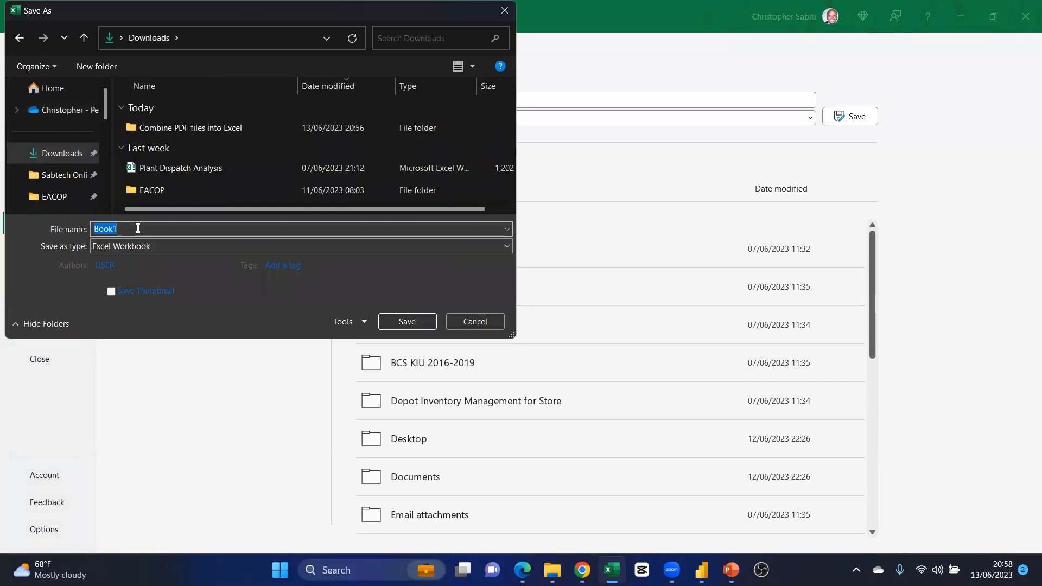
text(Query)
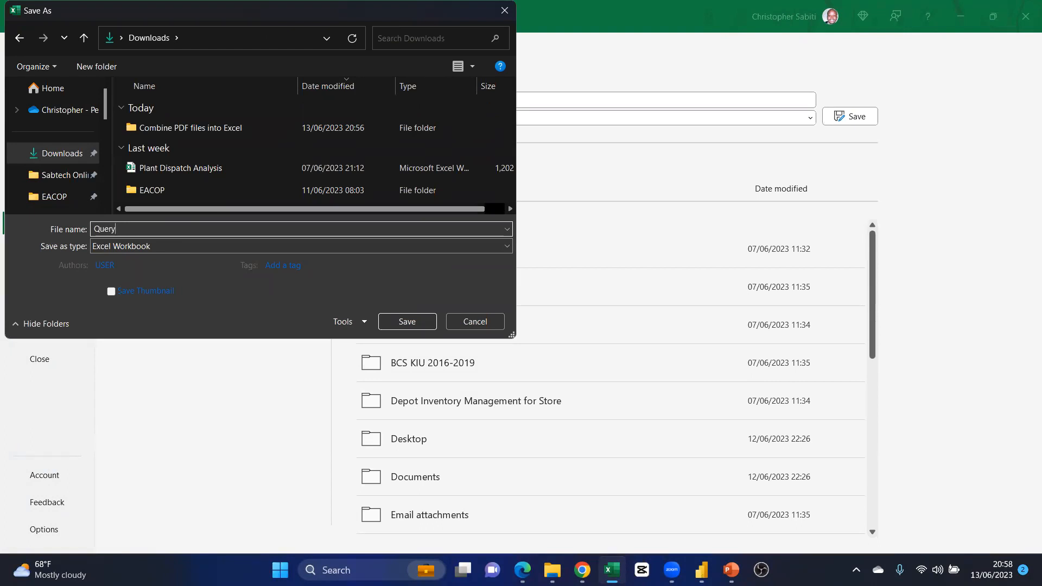
key(Return)
click(305, 261)
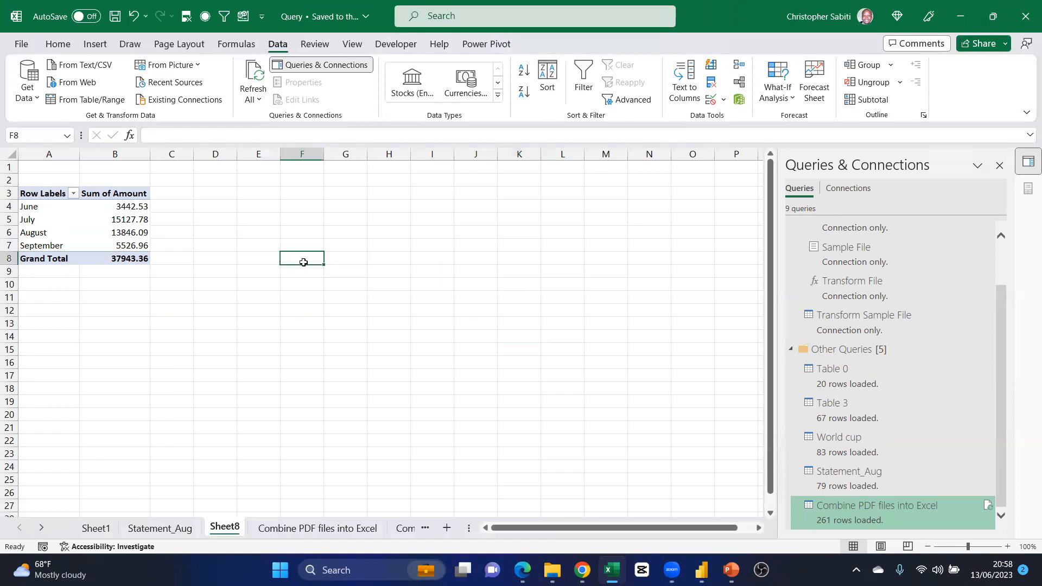
Check the statement PDFs in the Combine PDF files into Excel folder, then refresh all data in Excel from the PivotTable
click(555, 568)
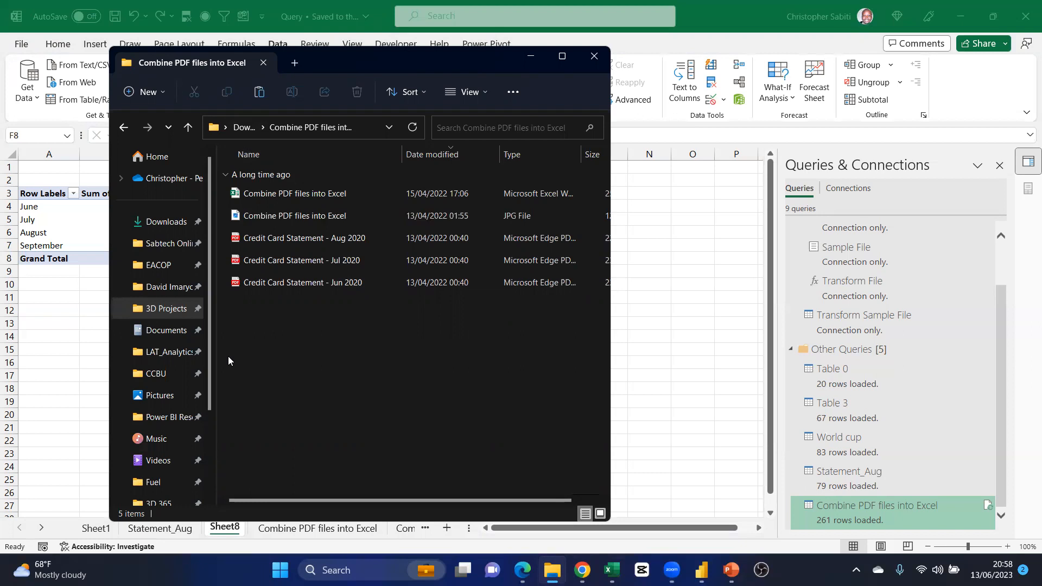
click(704, 266)
click(117, 222)
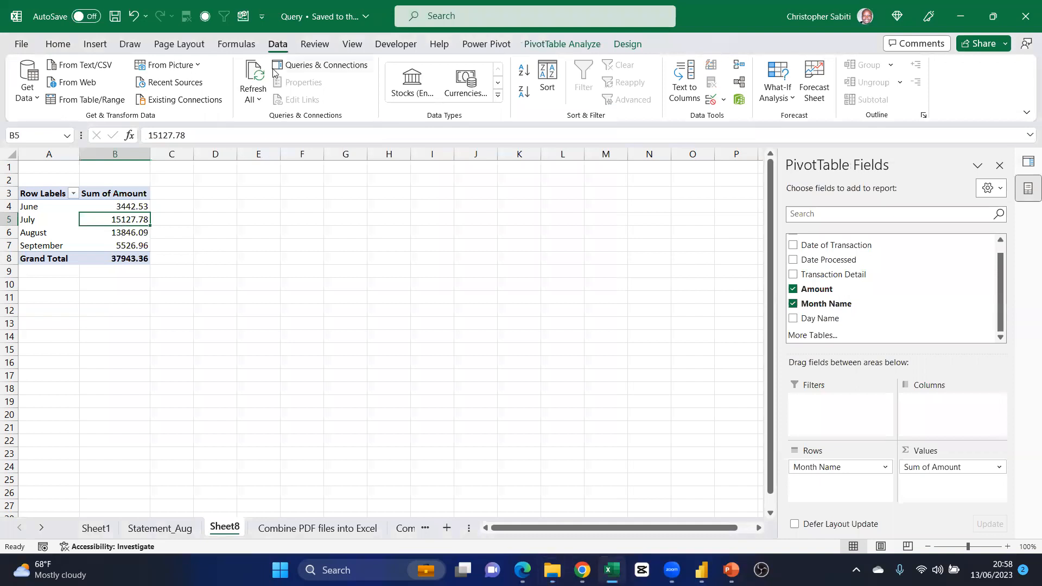
click(254, 97)
click(273, 124)
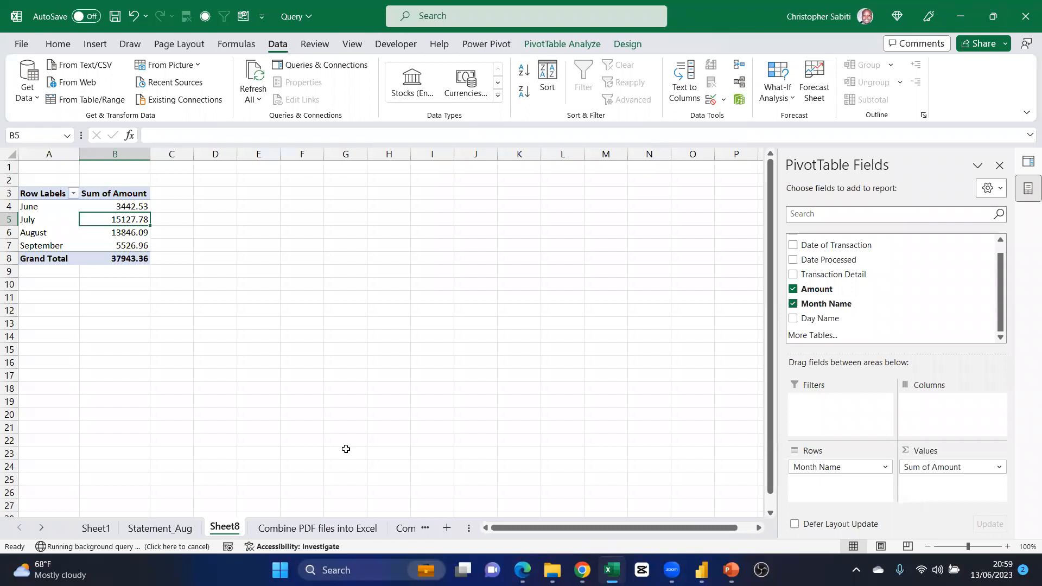
Switch to Edge and search the web for "excell 2016 Data get & transform" in a new tab
mouse_move(583, 570)
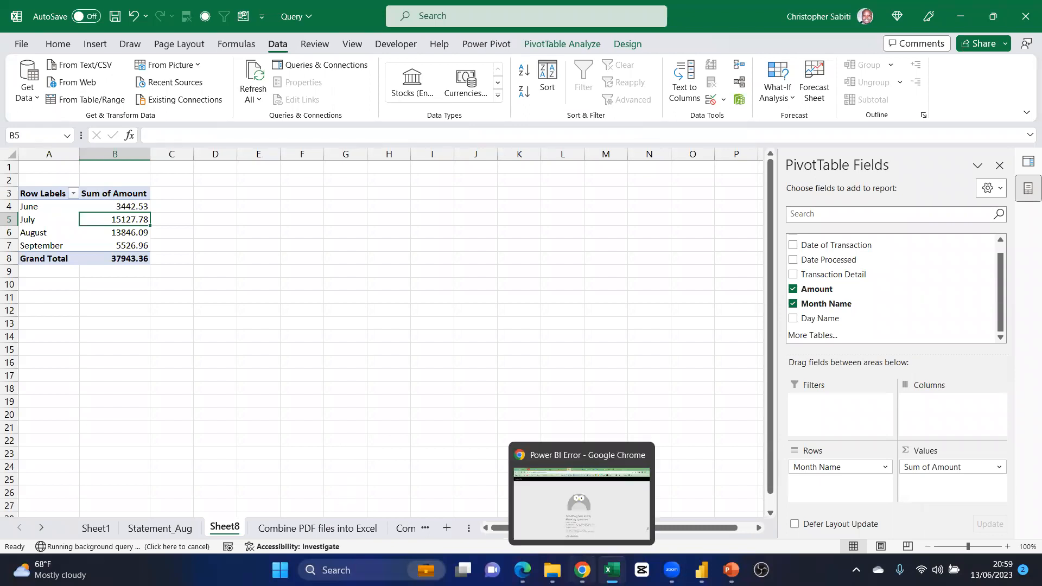
click(560, 499)
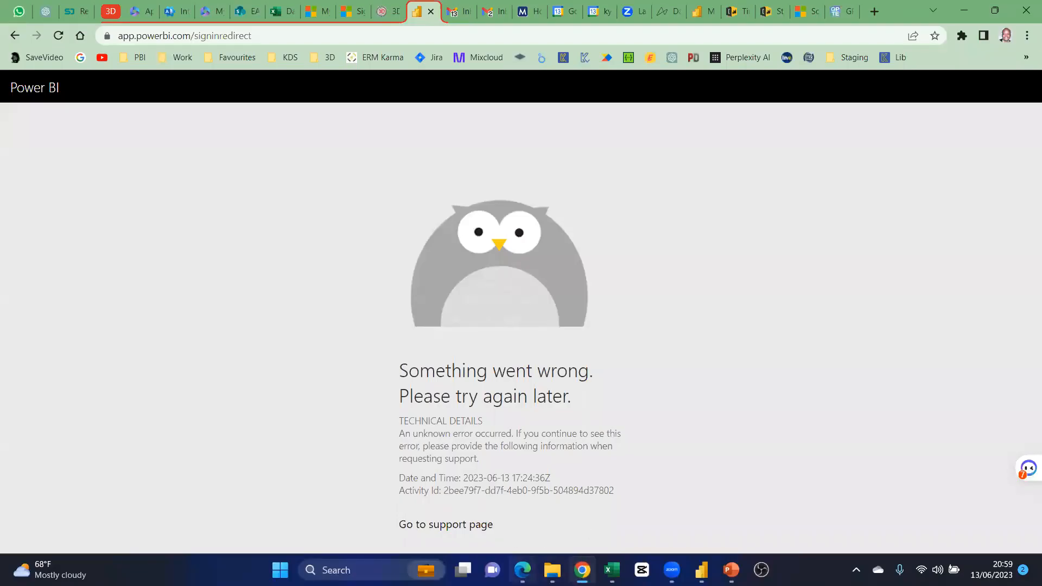
click(522, 570)
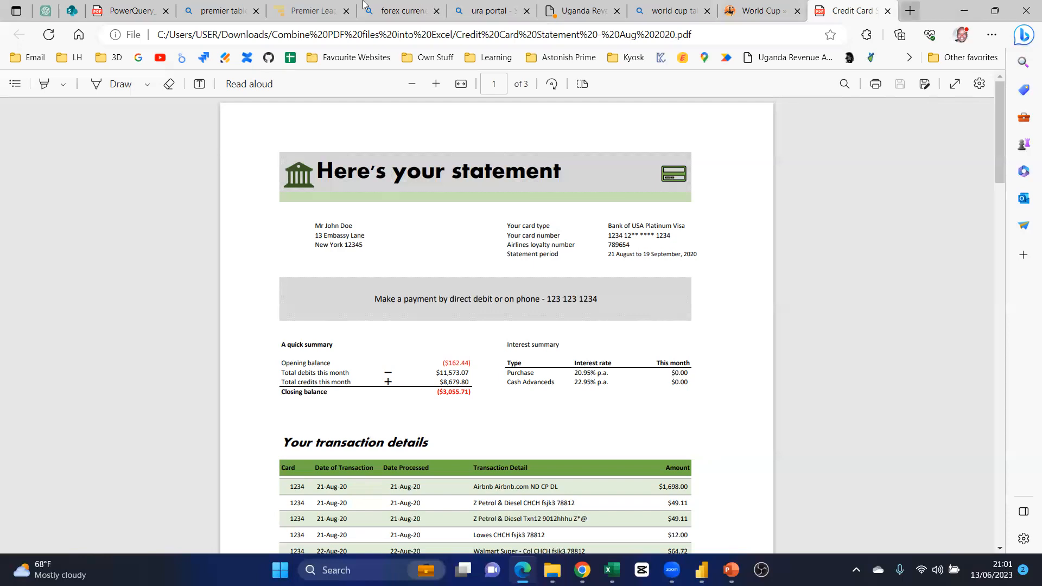
click(910, 10)
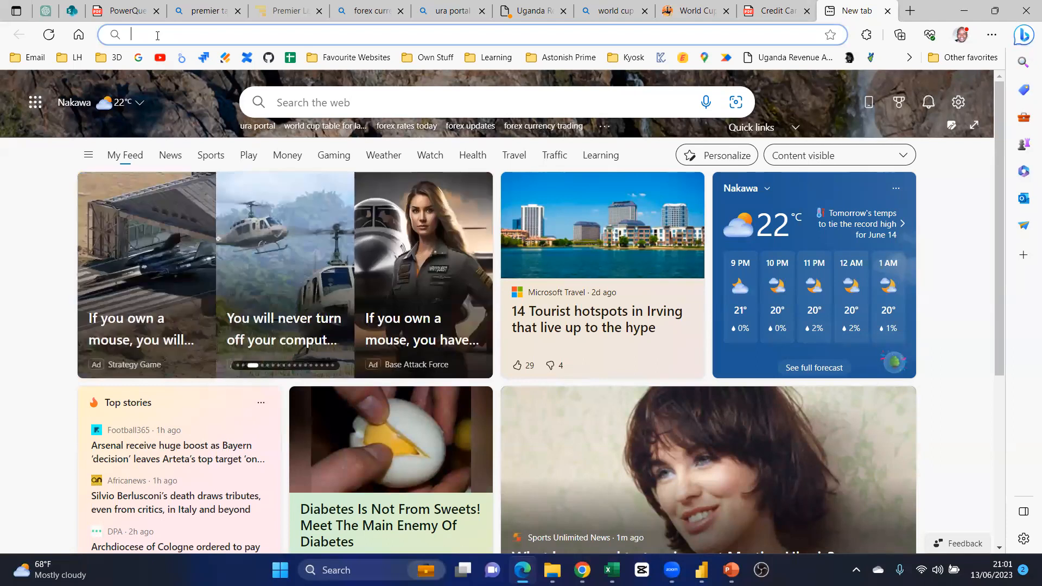
click(157, 35)
text(excell)
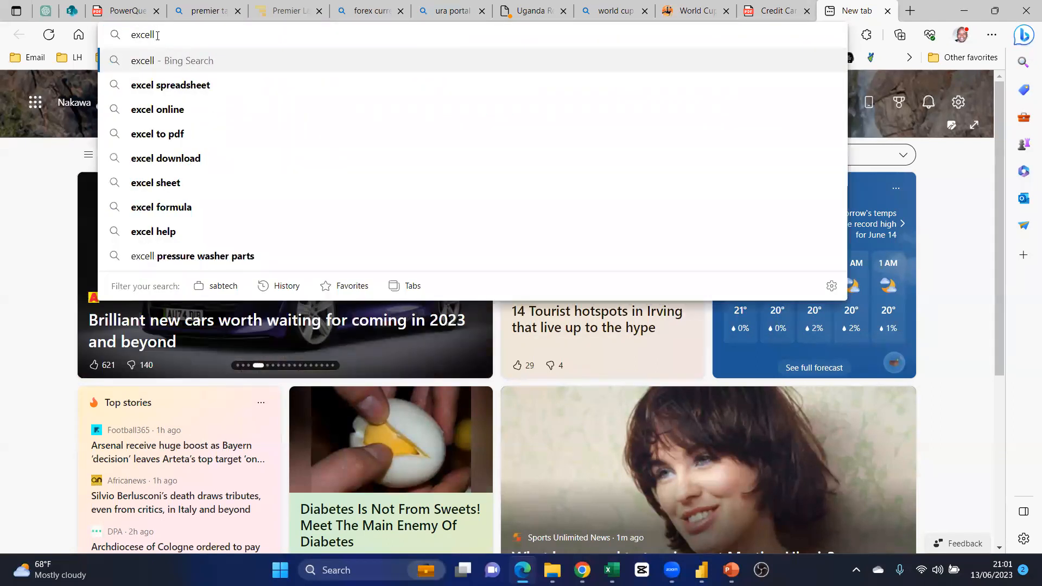
text( 2016)
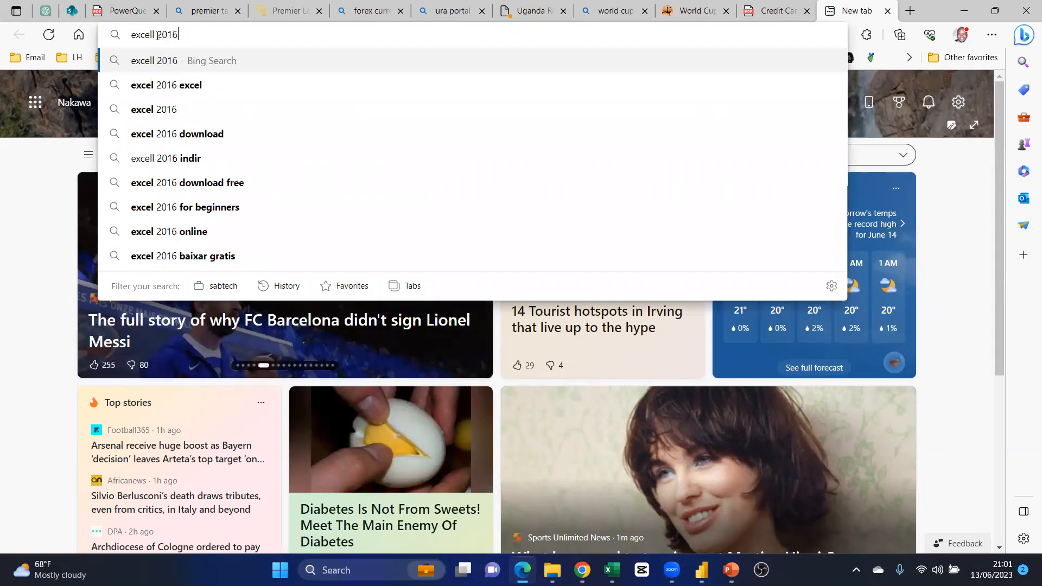
text( Dat)
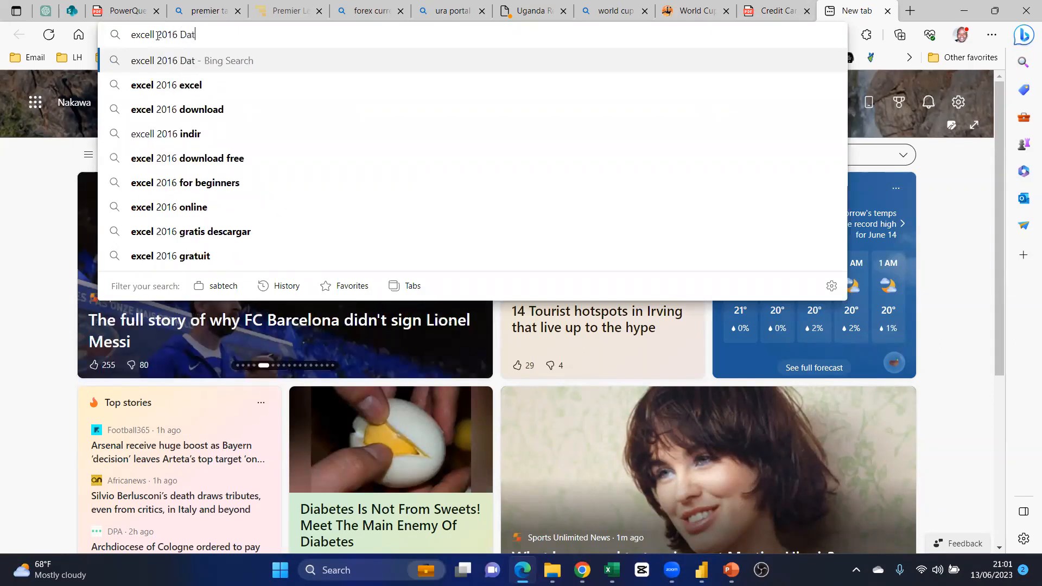
text(a get)
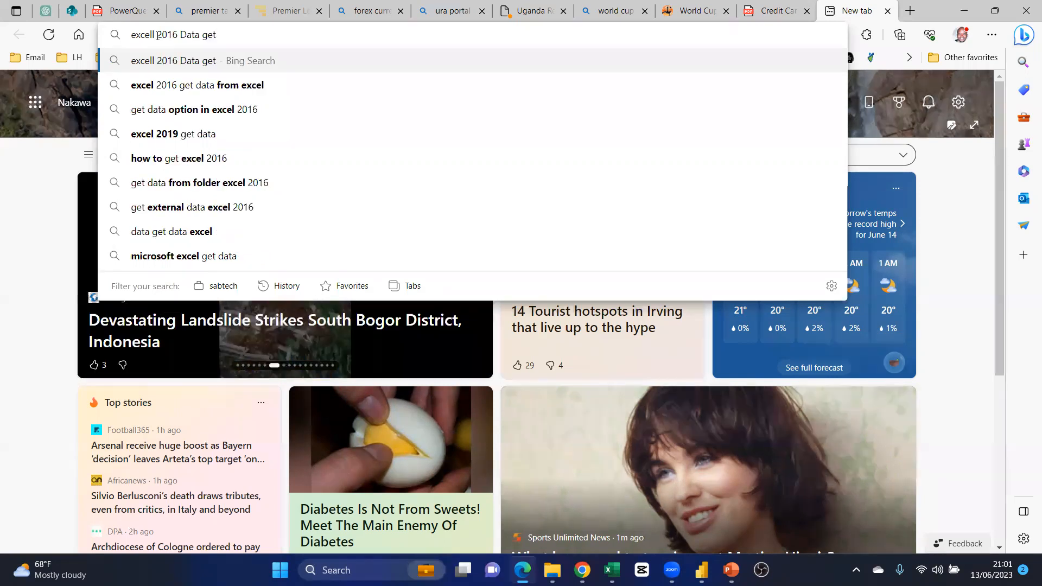
text( & tra)
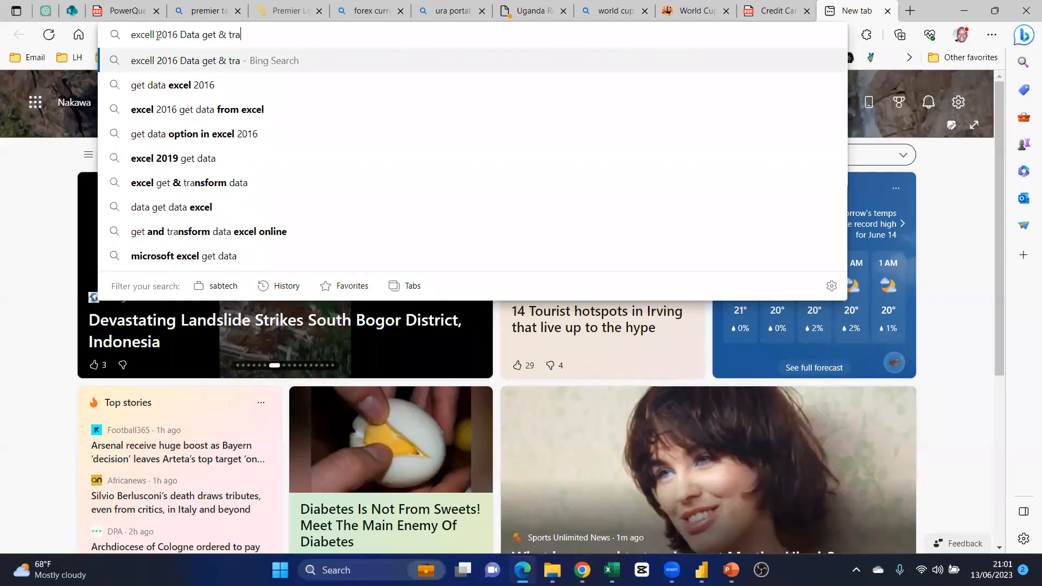
text(nsform)
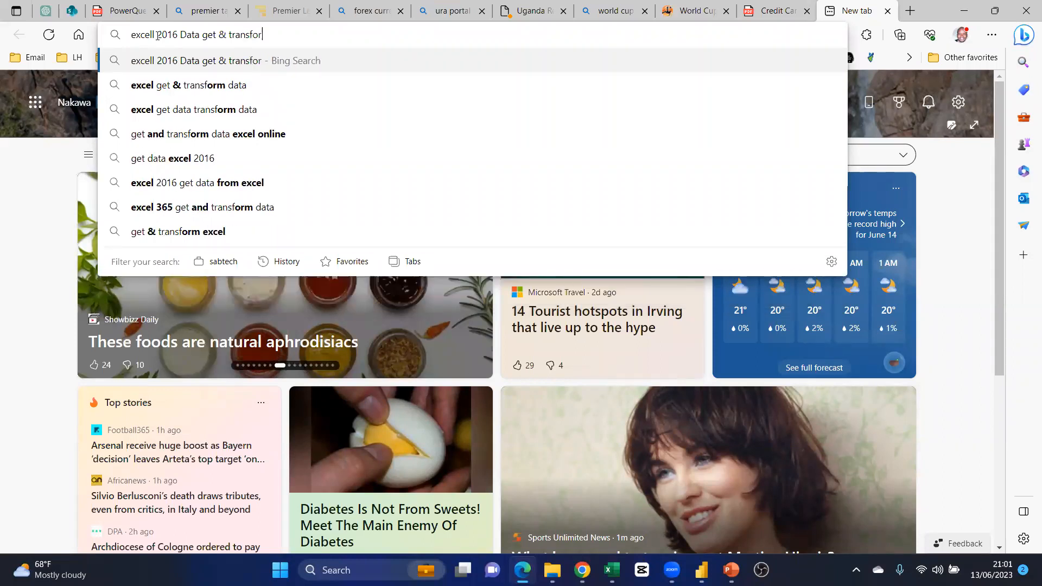
key(Return)
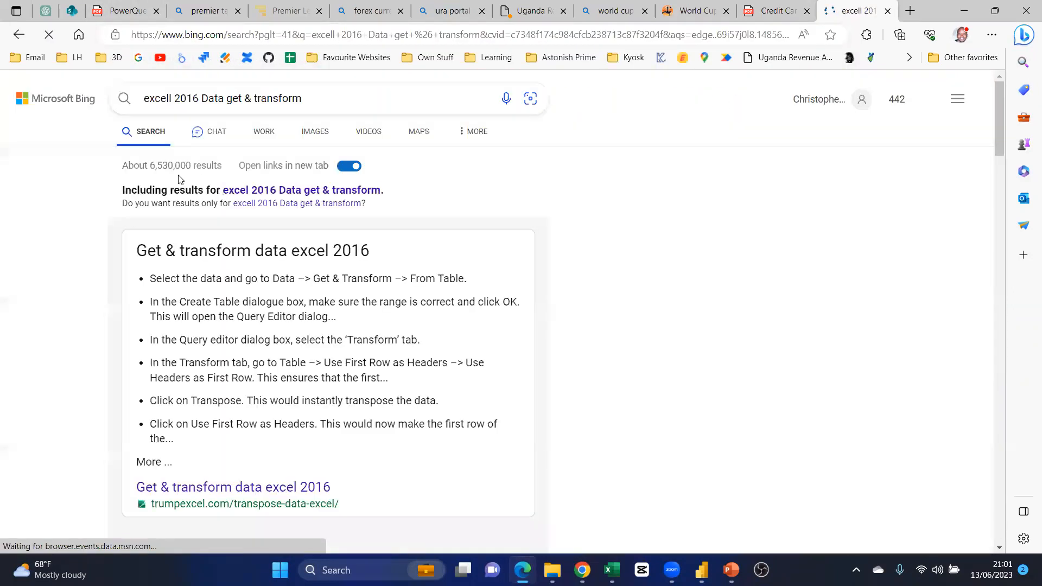
Show the image results and refine the search to "excell 2016 Data get & transform pdf"
click(314, 137)
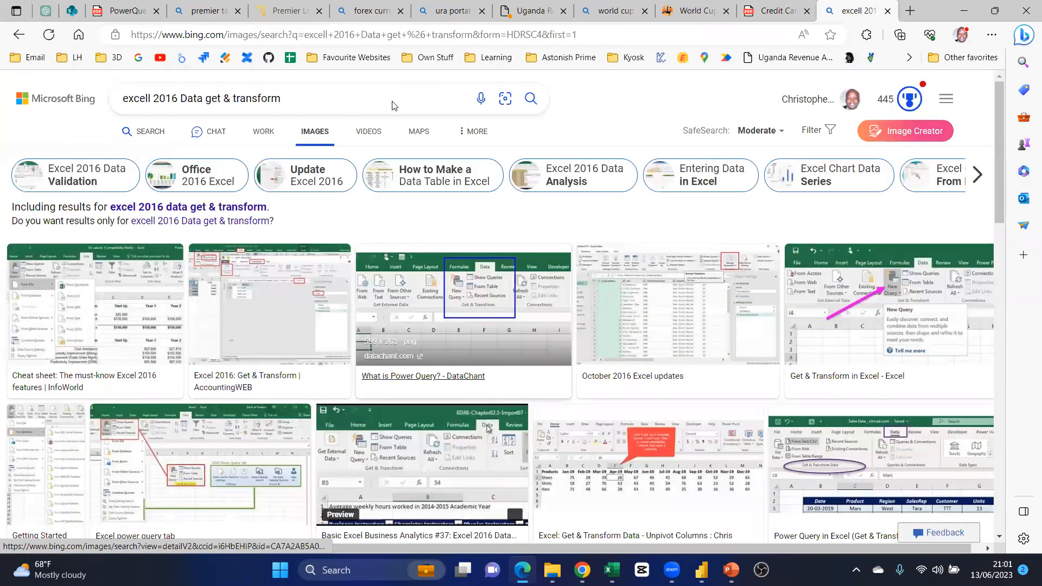
click(296, 102)
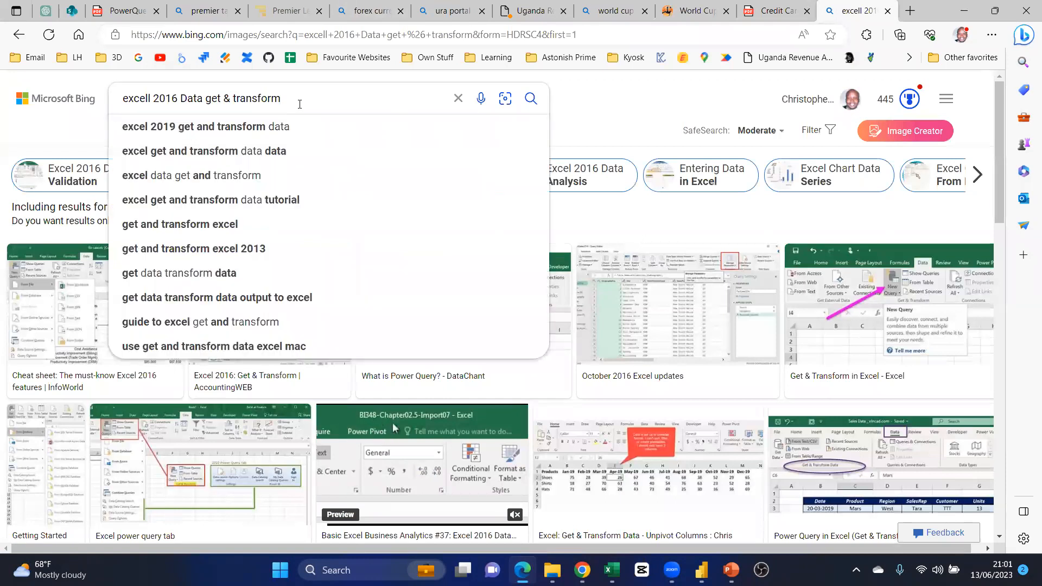
text(pdf)
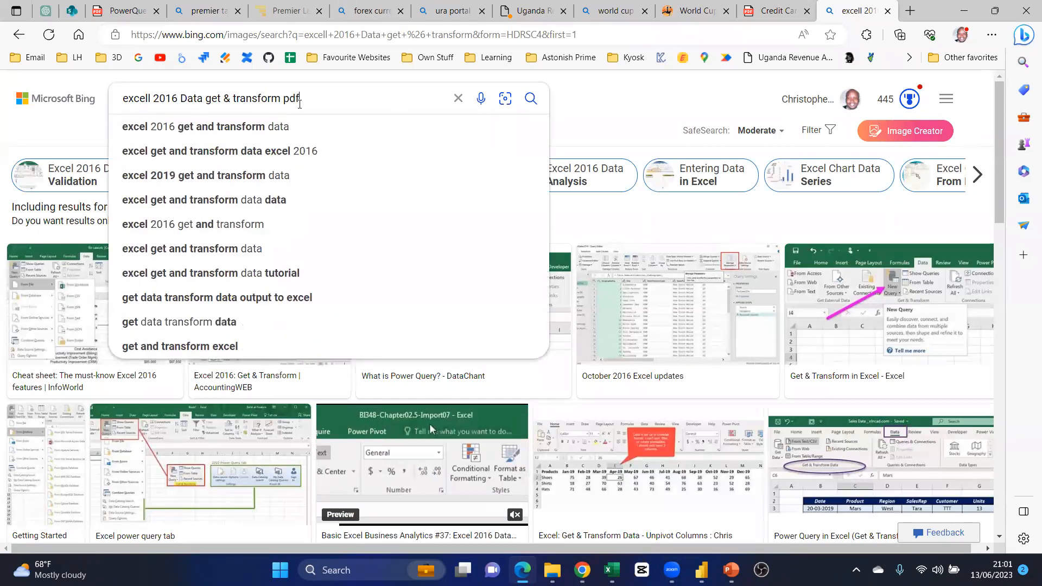
key(Return)
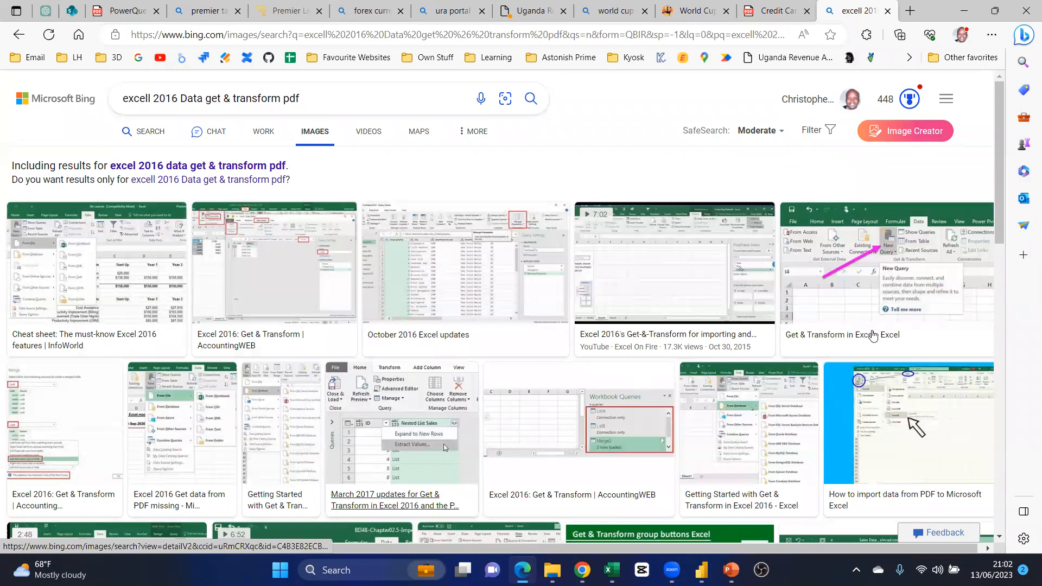
View the image "How to import data from PDF to Microsoft Excel", close it, and browse the other image results
click(917, 411)
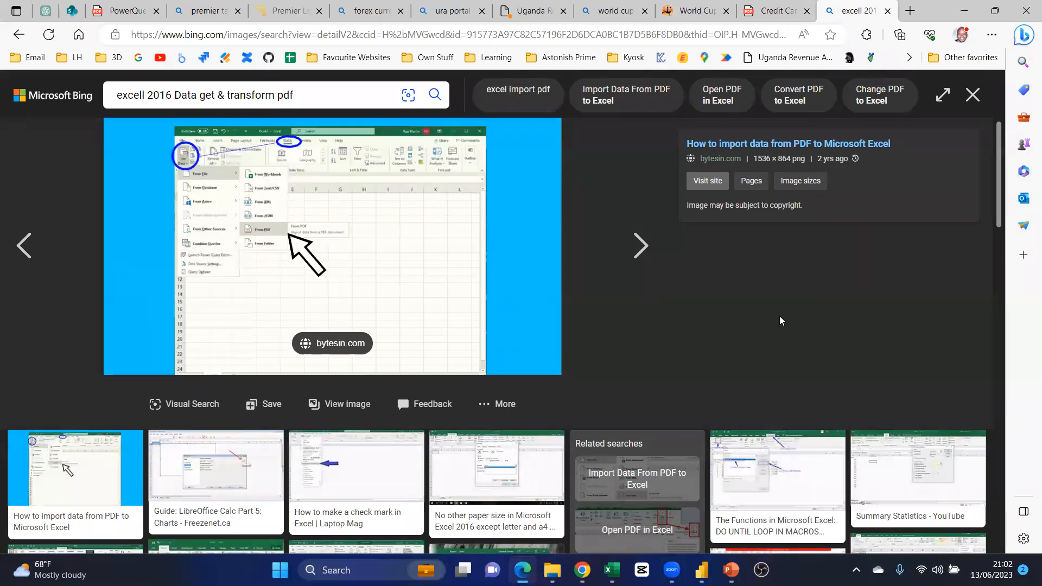
click(973, 95)
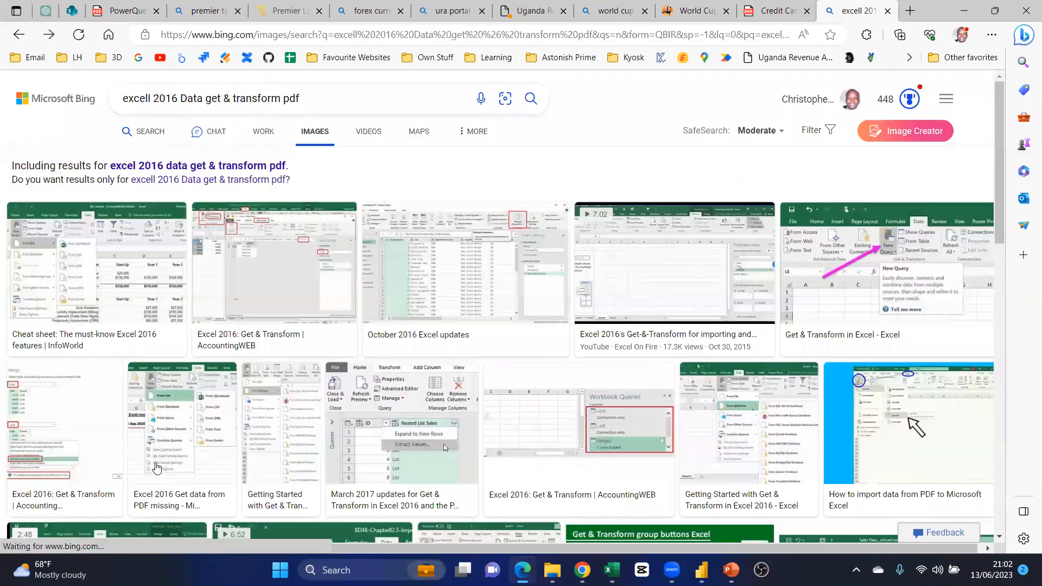
scroll(417, 279, down, 1)
scroll(418, 283, down, 5)
scroll(413, 293, up, 4)
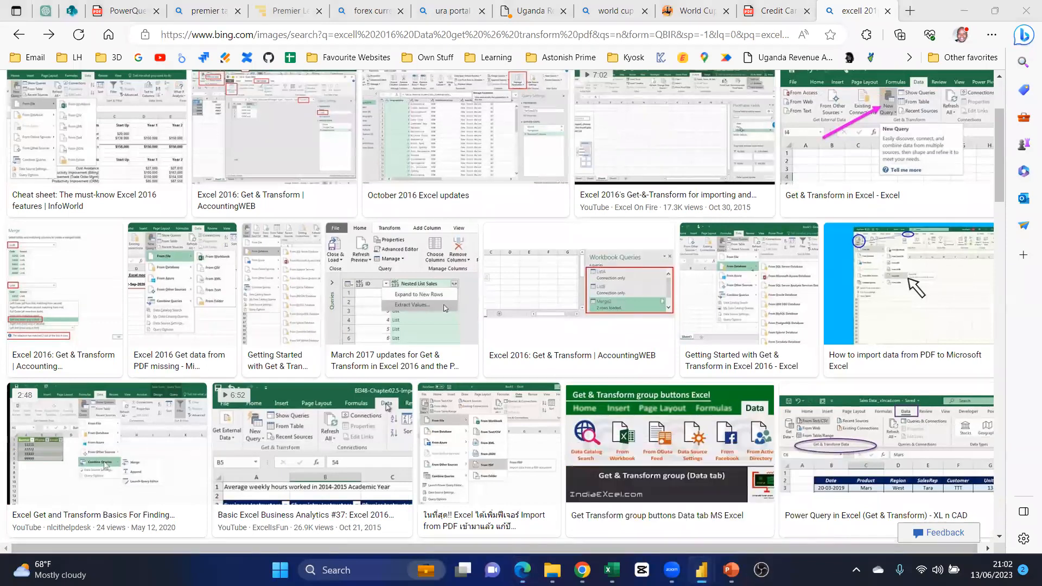
Launch Power BI Desktop, dismiss its start screen, and open the full Get Data list of sources
right_click(702, 570)
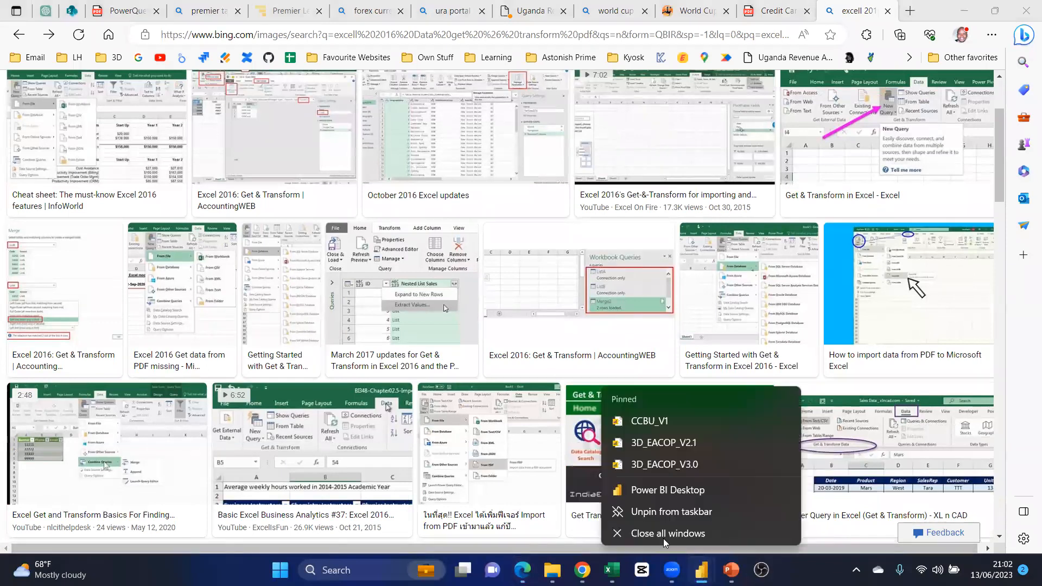
click(651, 494)
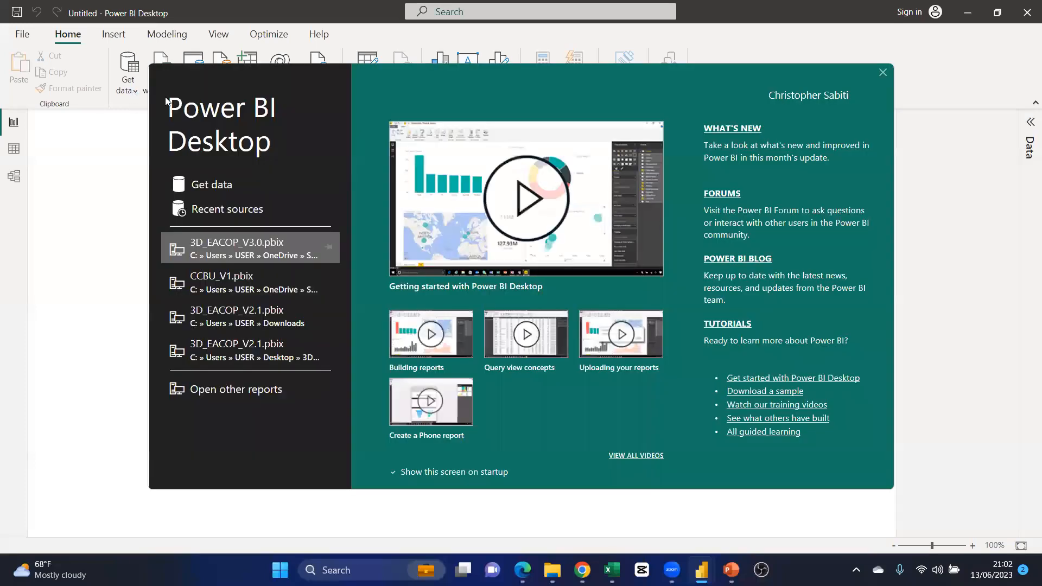
click(129, 92)
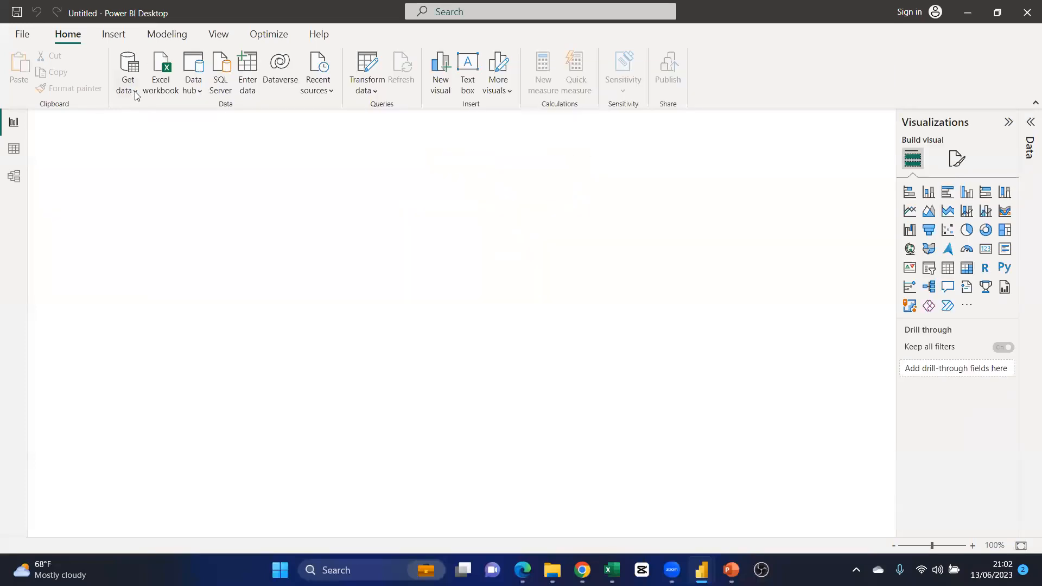
click(129, 86)
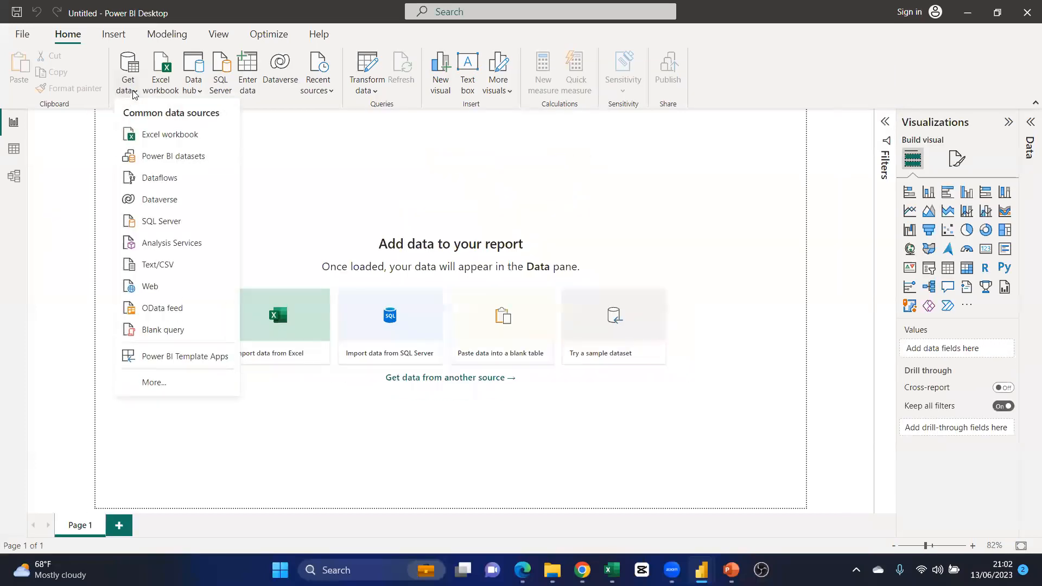
click(154, 382)
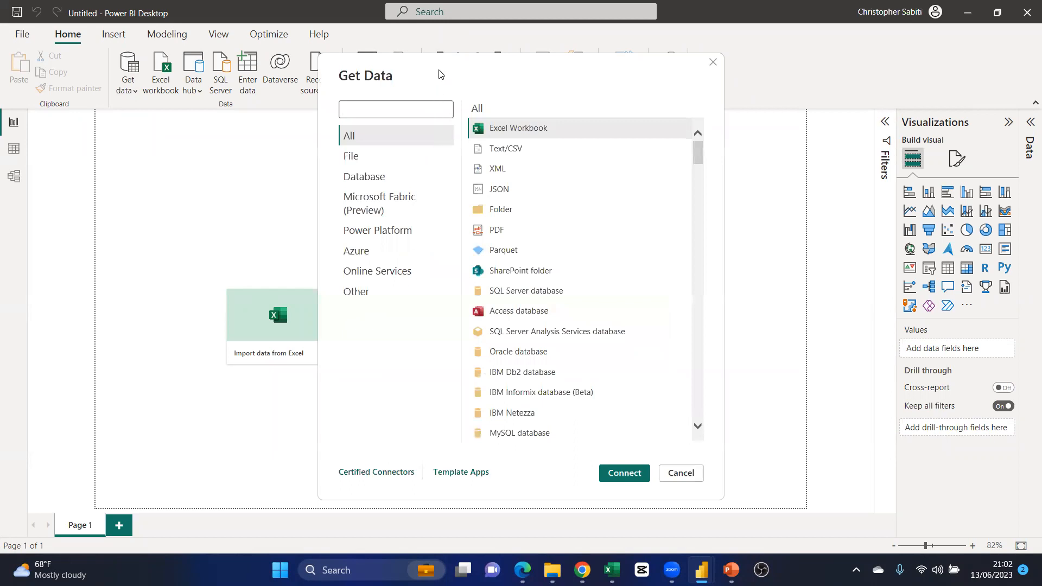
drag(440, 76, 251, 90)
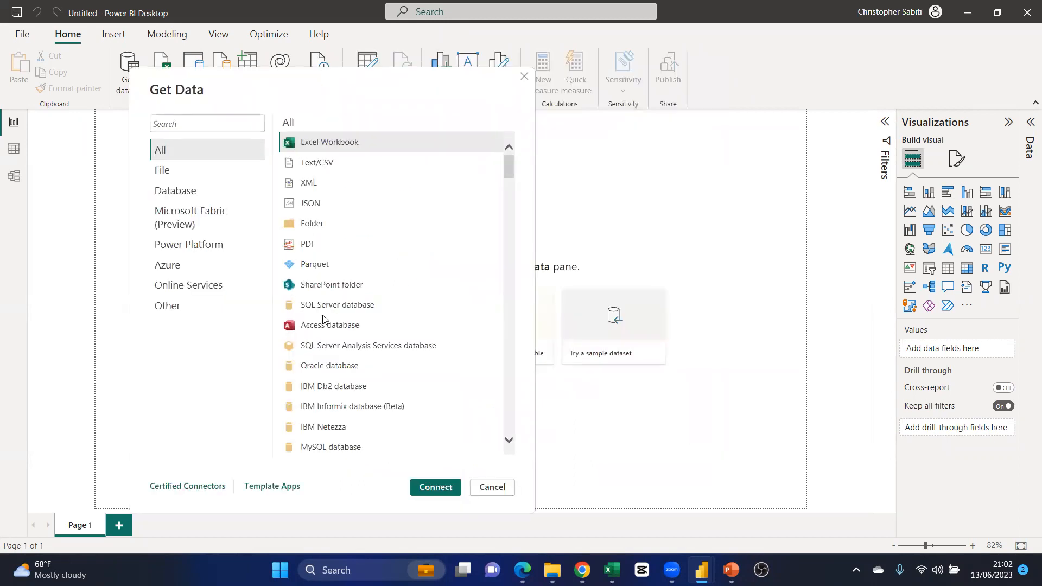
Review the File, Database, Microsoft Fabric, Power Platform, Azure, Online Services and Other connector categories, then close Get Data without connecting
click(170, 175)
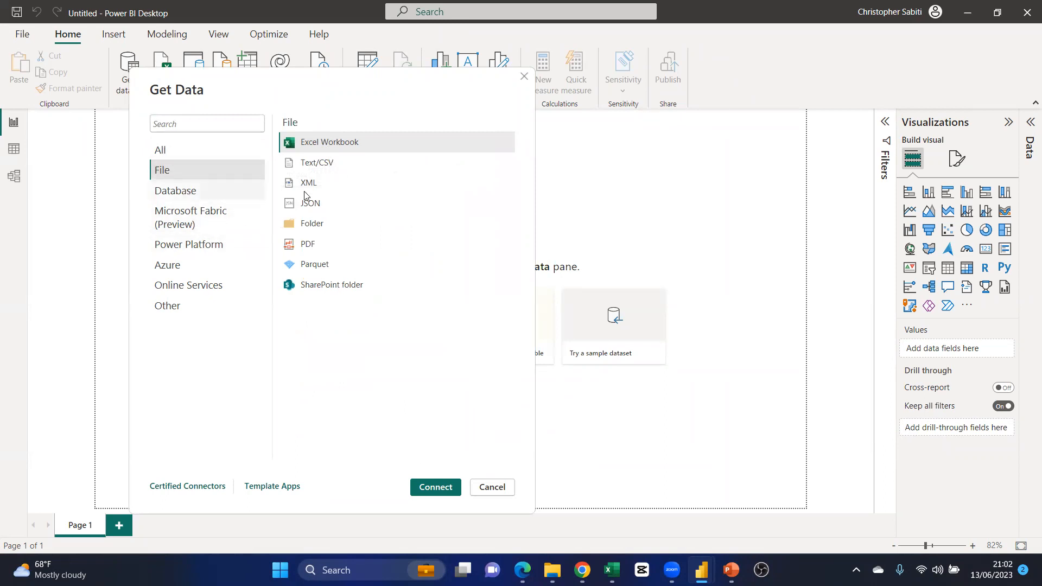
click(179, 191)
click(188, 219)
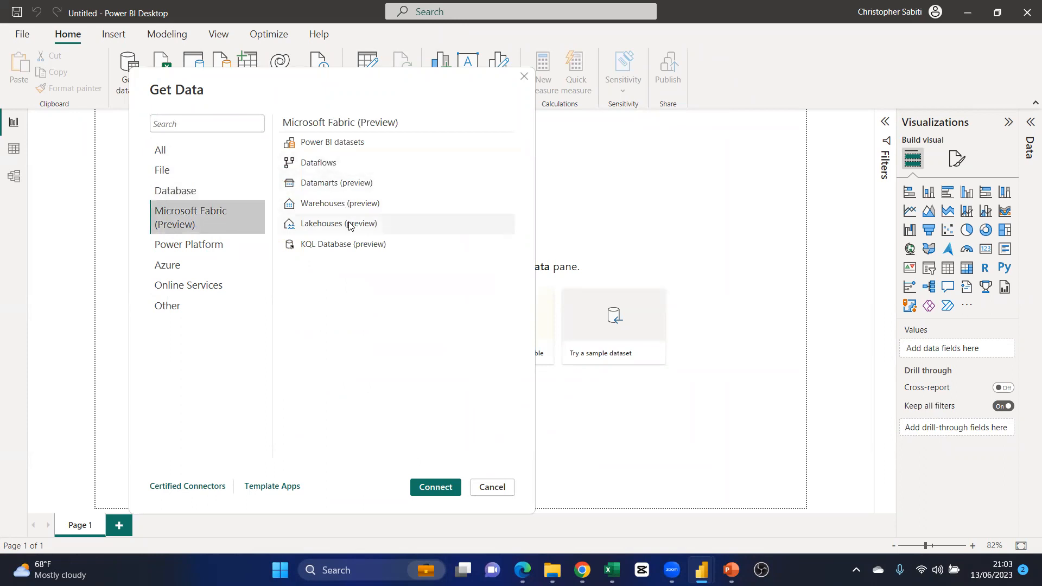
click(195, 245)
click(192, 266)
click(185, 297)
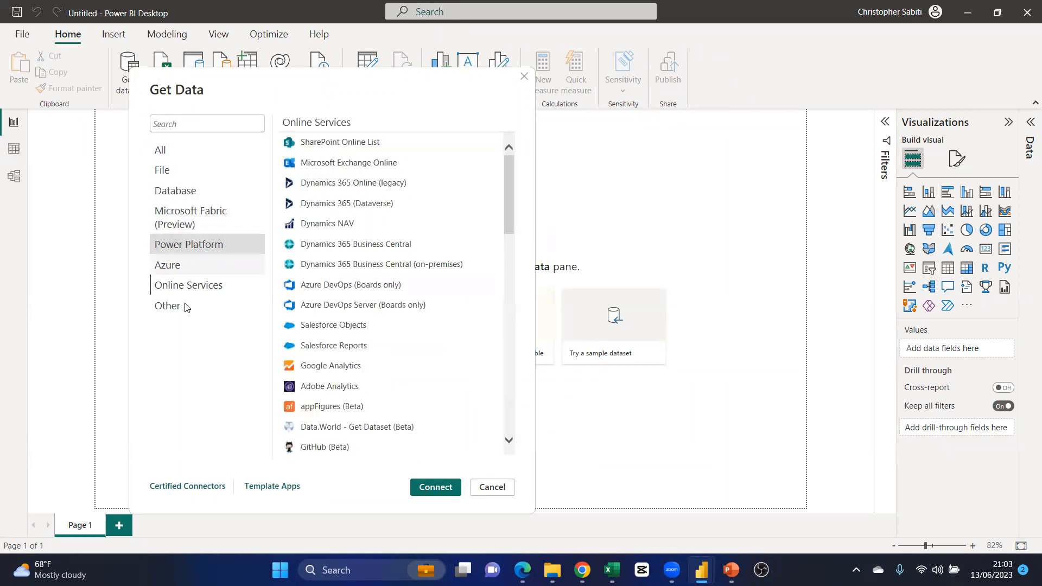
key(Down)
click(524, 76)
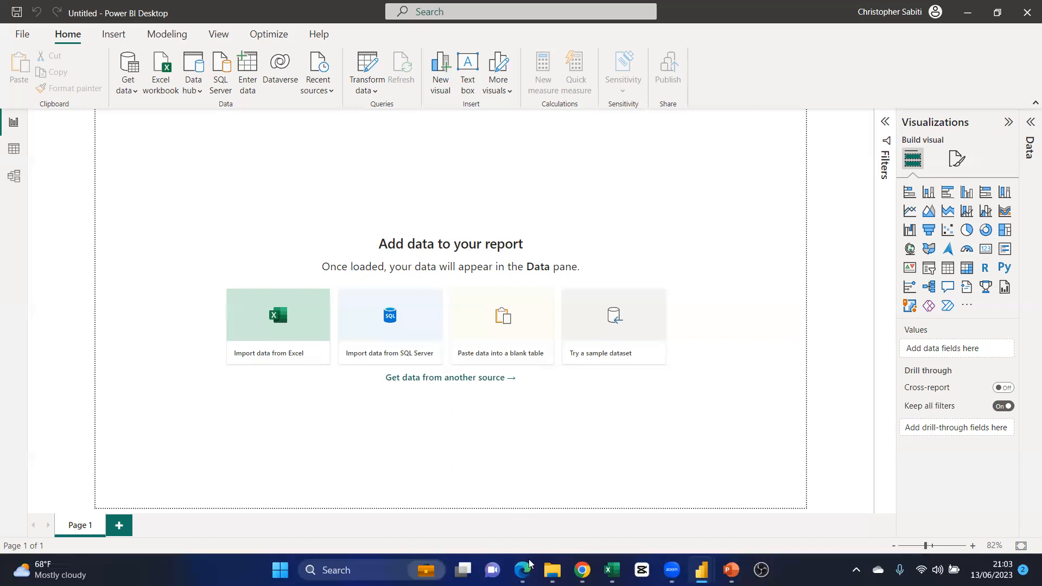
Return to Edge and close the Excel 2016 image search tab
mouse_move(551, 563)
click(583, 570)
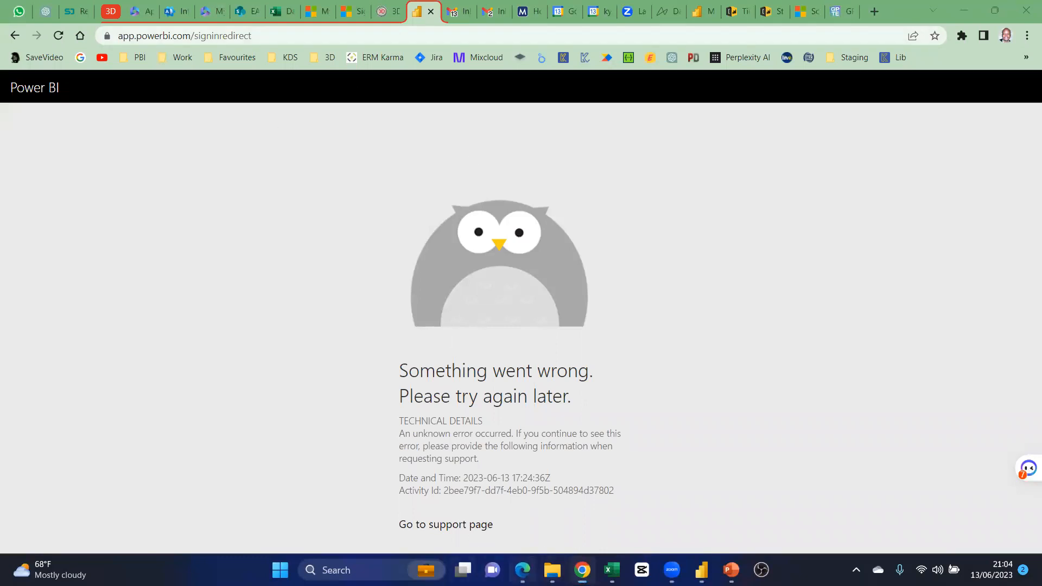
click(523, 570)
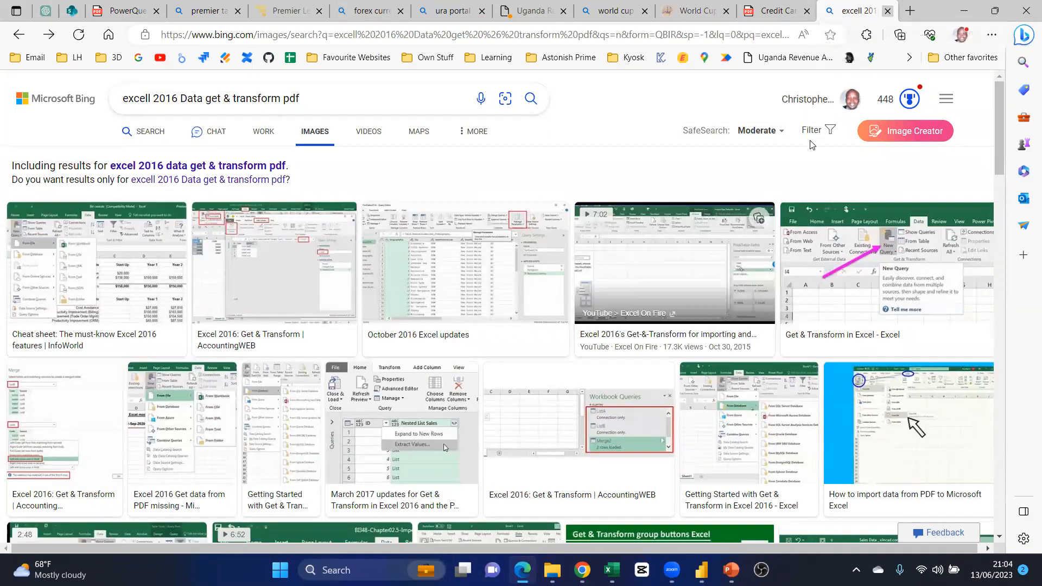
key(ctrl+w)
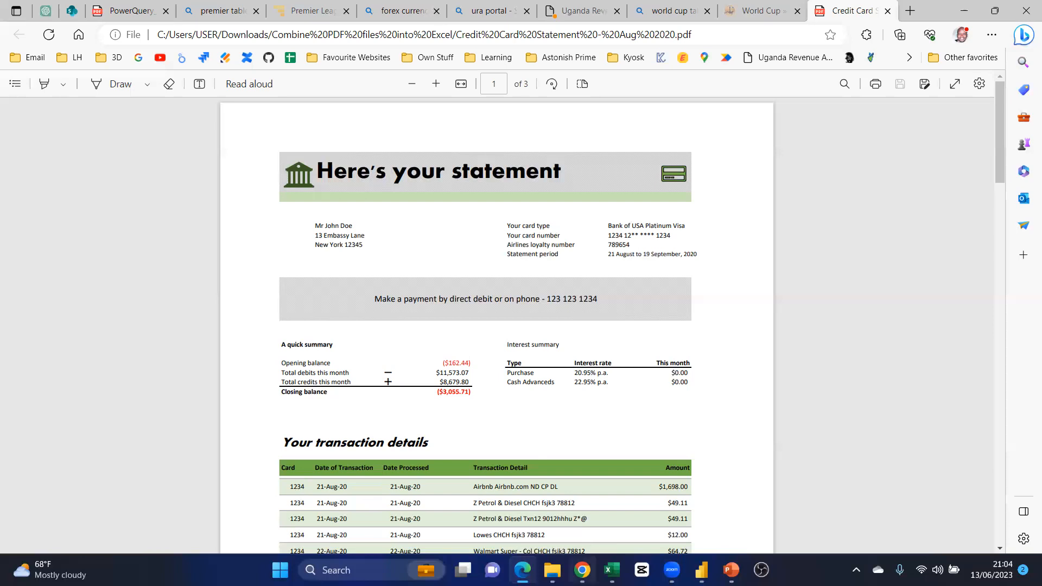
mouse_move(552, 570)
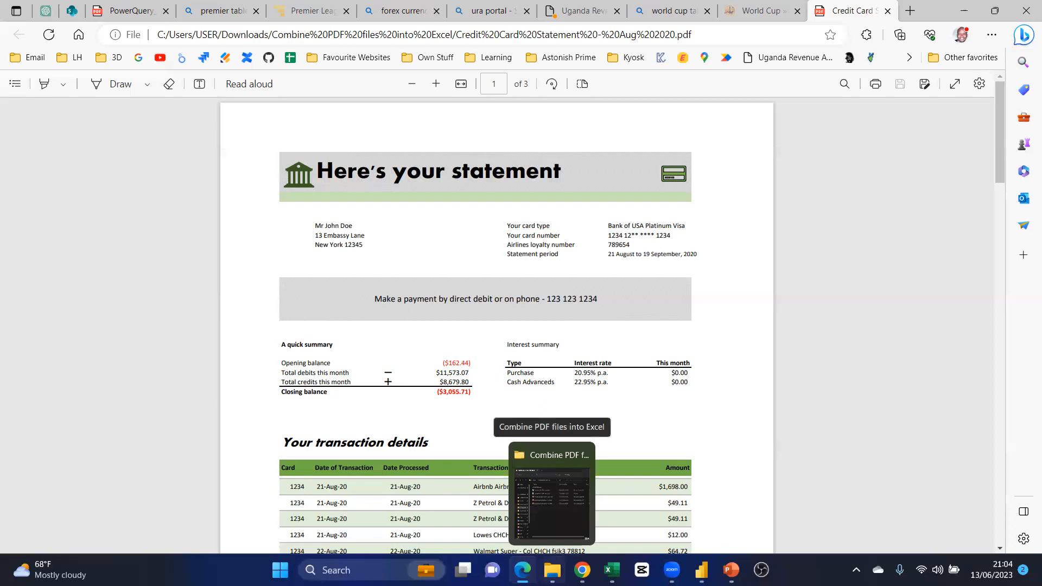